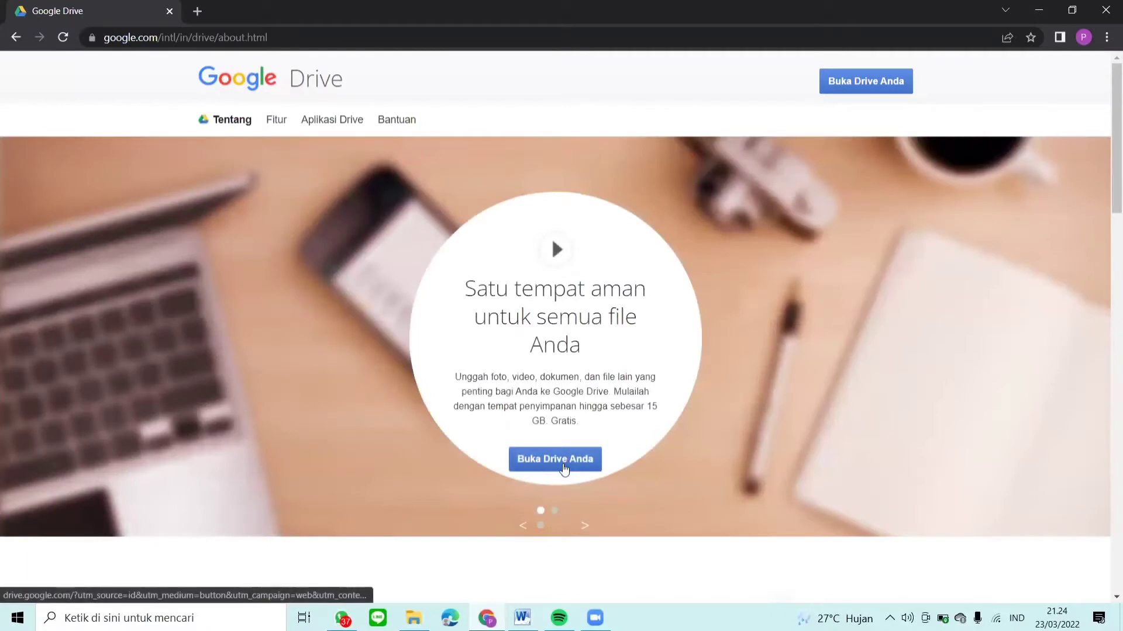
# Open the Drive storage from the landing page and create a blank Google Forms quiz (Kuis kosong)
pyautogui.click(564, 467)
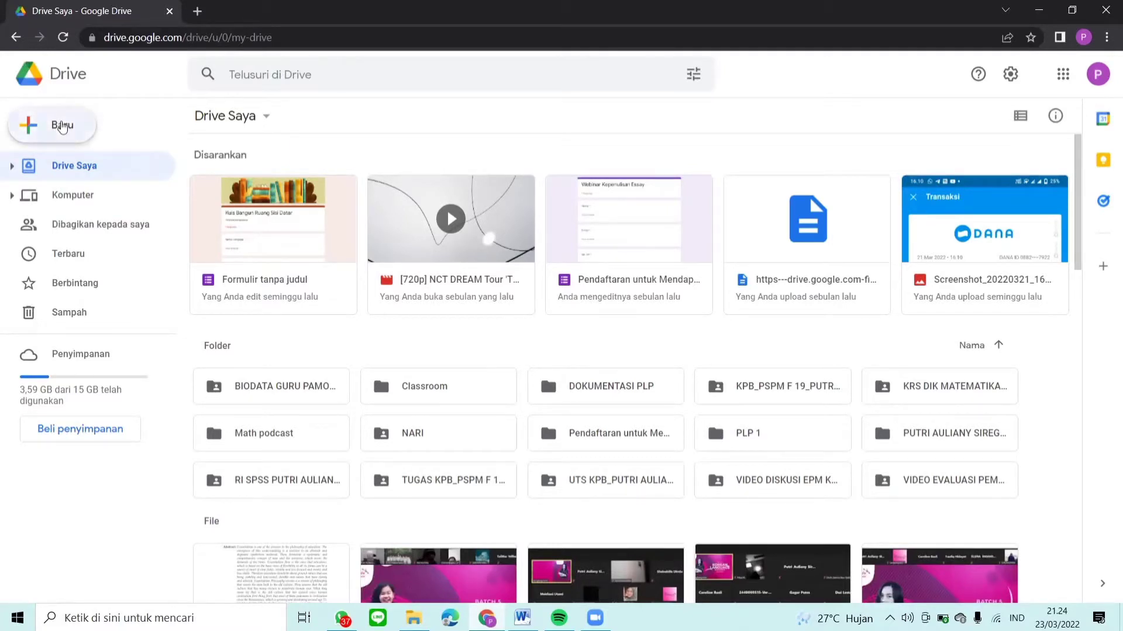
pyautogui.click(63, 127)
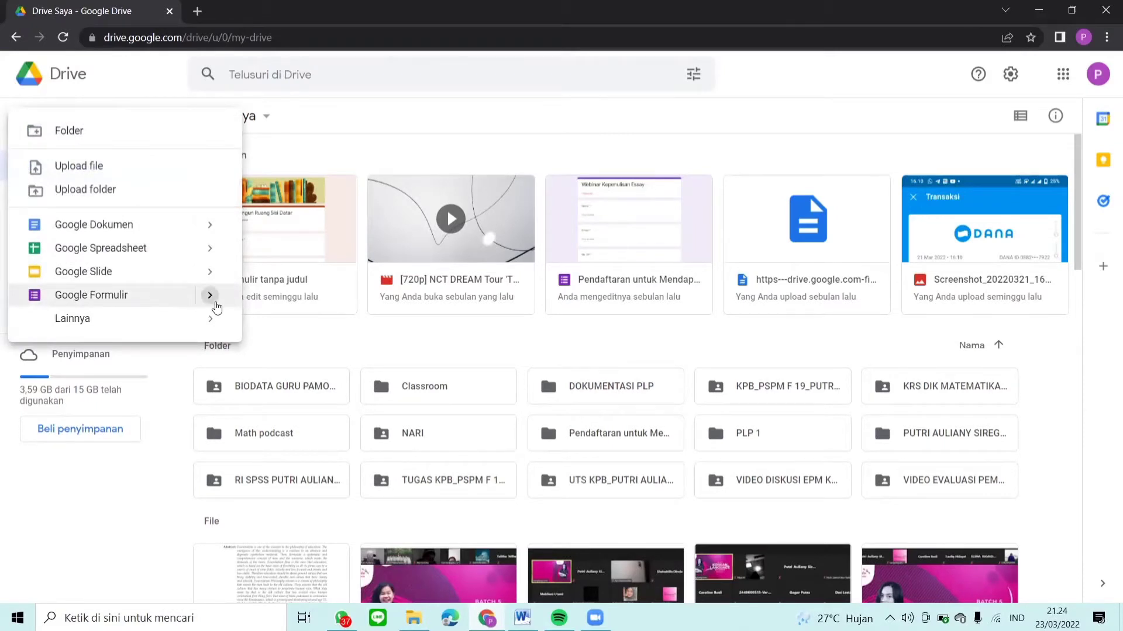
pyautogui.click(209, 298)
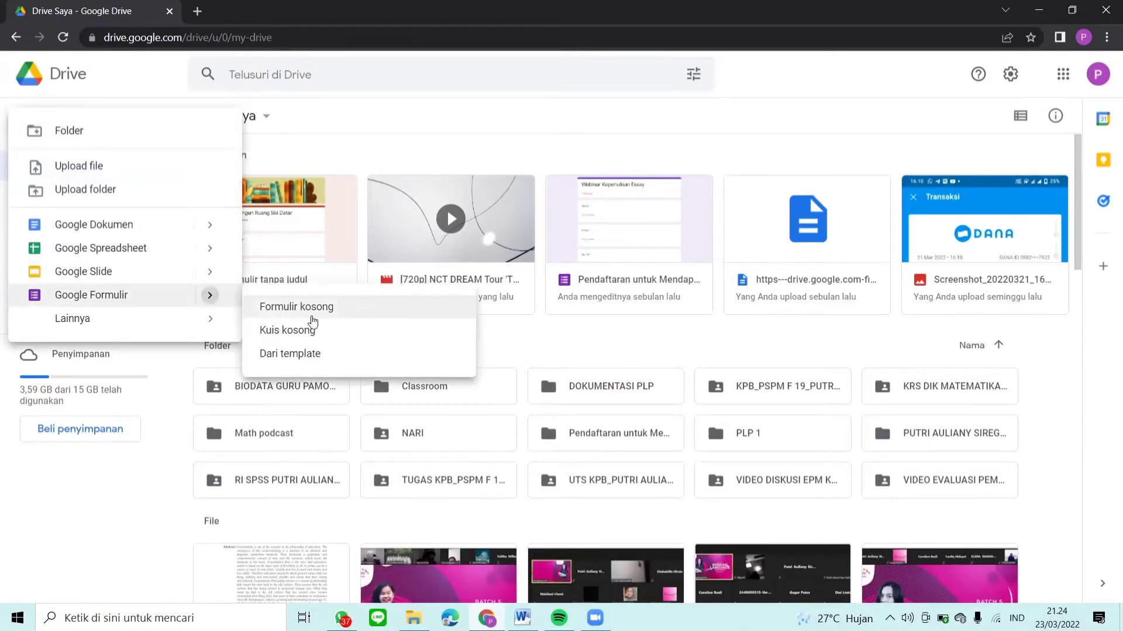
pyautogui.click(305, 332)
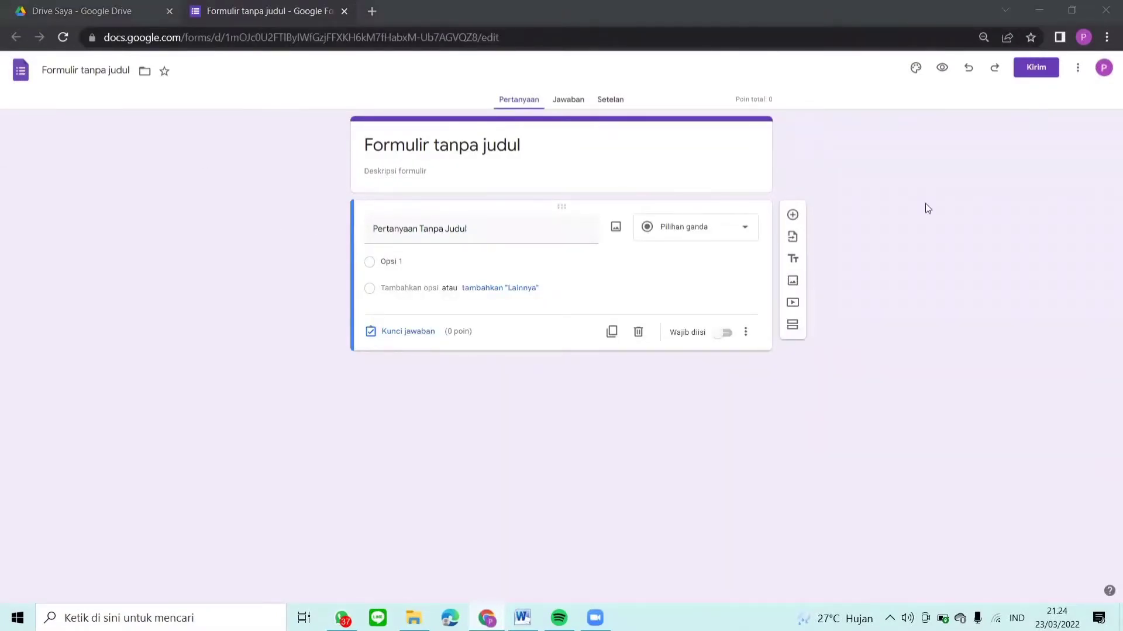
# Replace the form's title with "Bangun Ruang Sisi Datar Limas dan Prisma"
pyautogui.click(515, 146)
pyautogui.moveTo(534, 144); pyautogui.dragTo(356, 143)
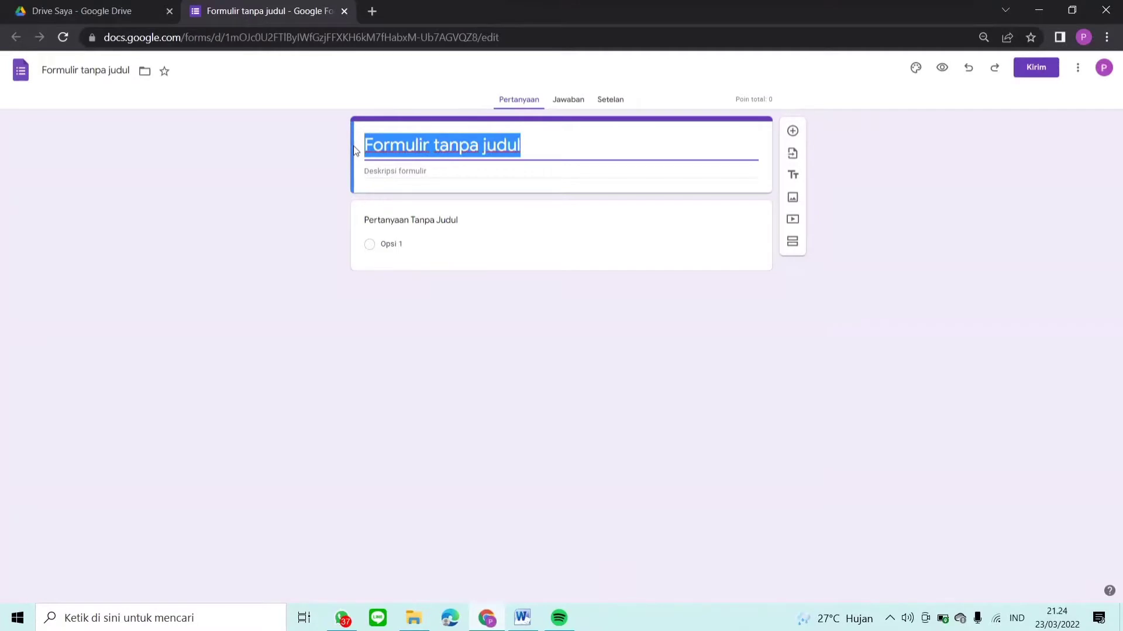
pyautogui.write('Bangu')
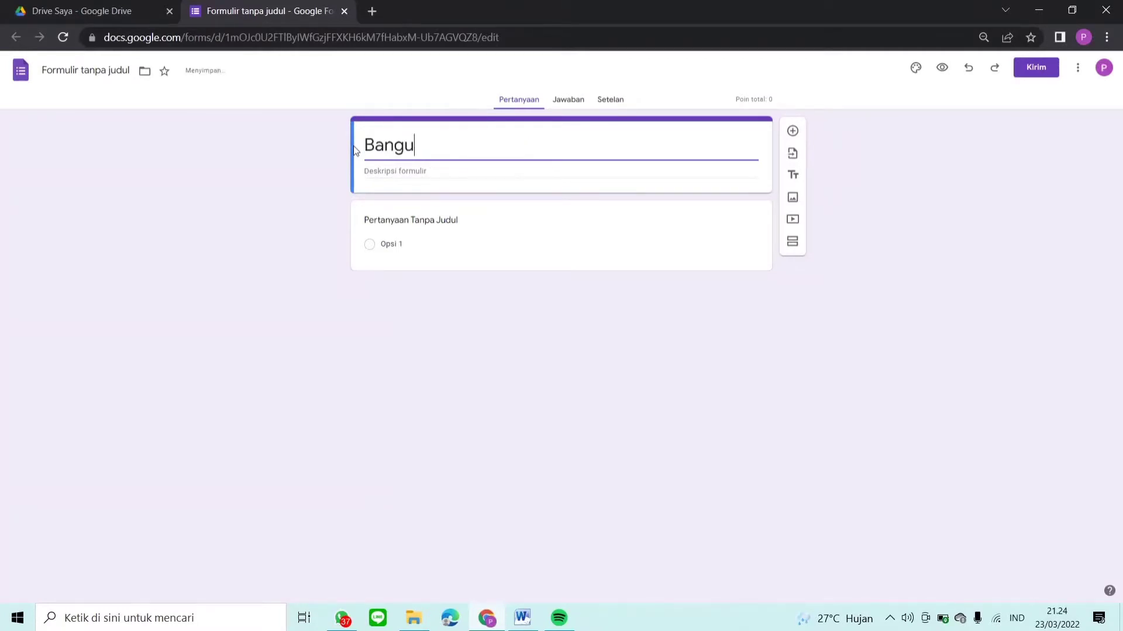
pyautogui.write('n Ruang S')
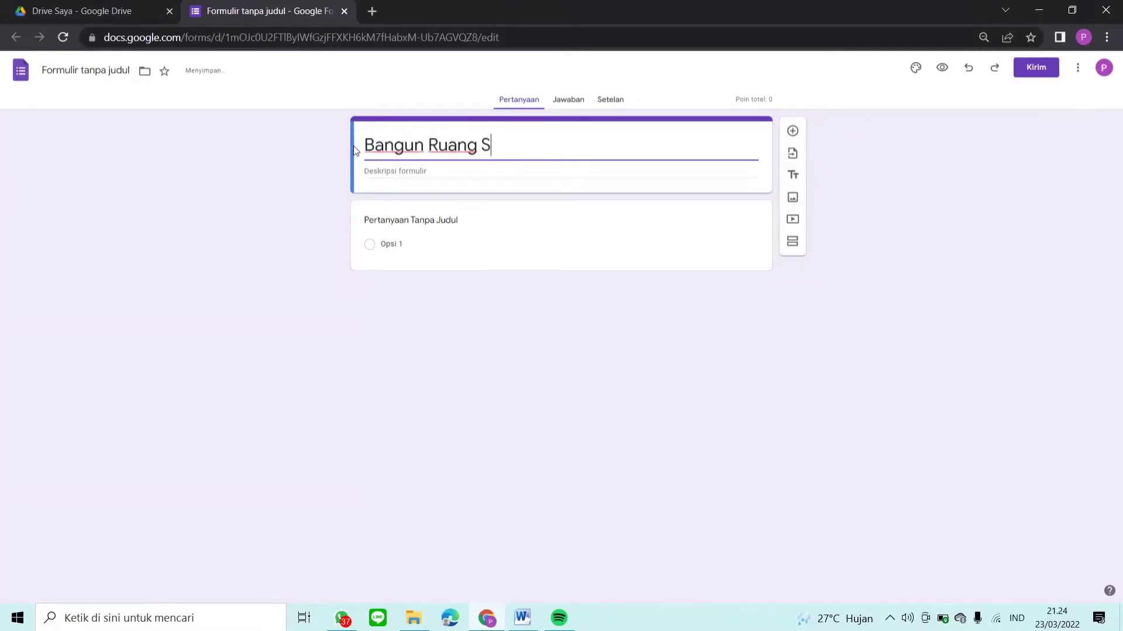
pyautogui.write('isi Datar ')
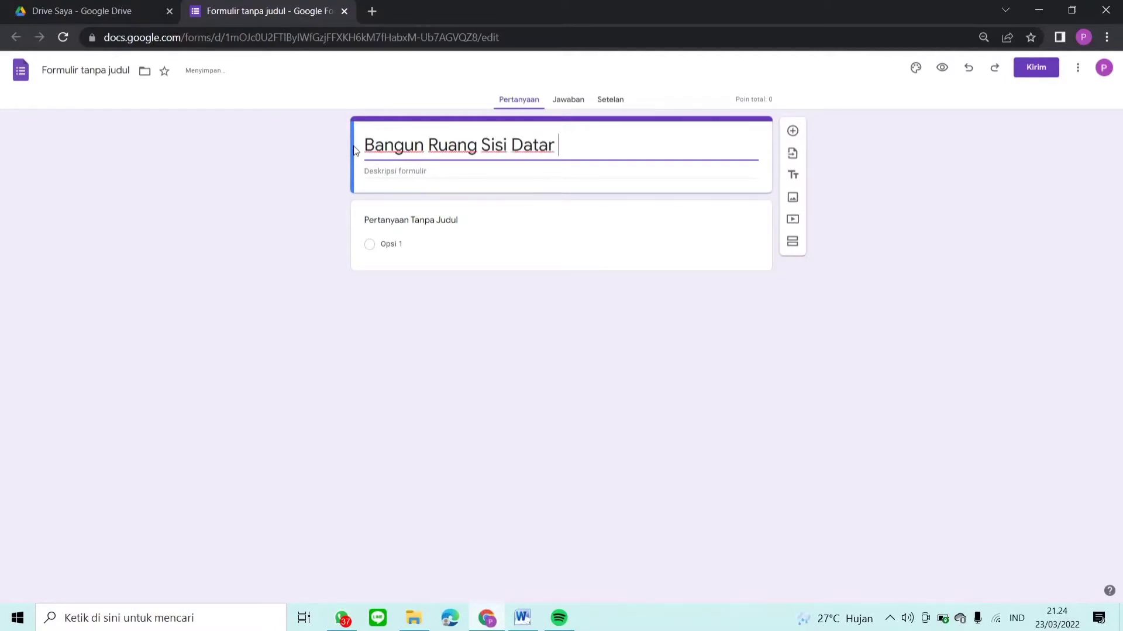
pyautogui.write('Limas dan Prisma')
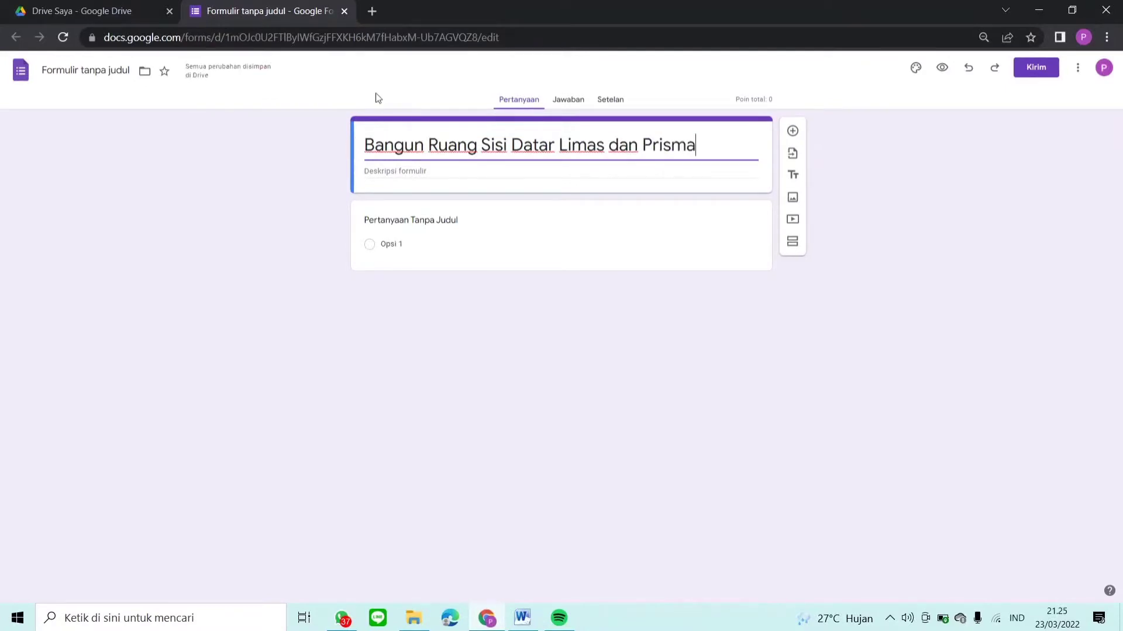
# Enter "PSPM F 2019" as the form description
pyautogui.click(389, 170)
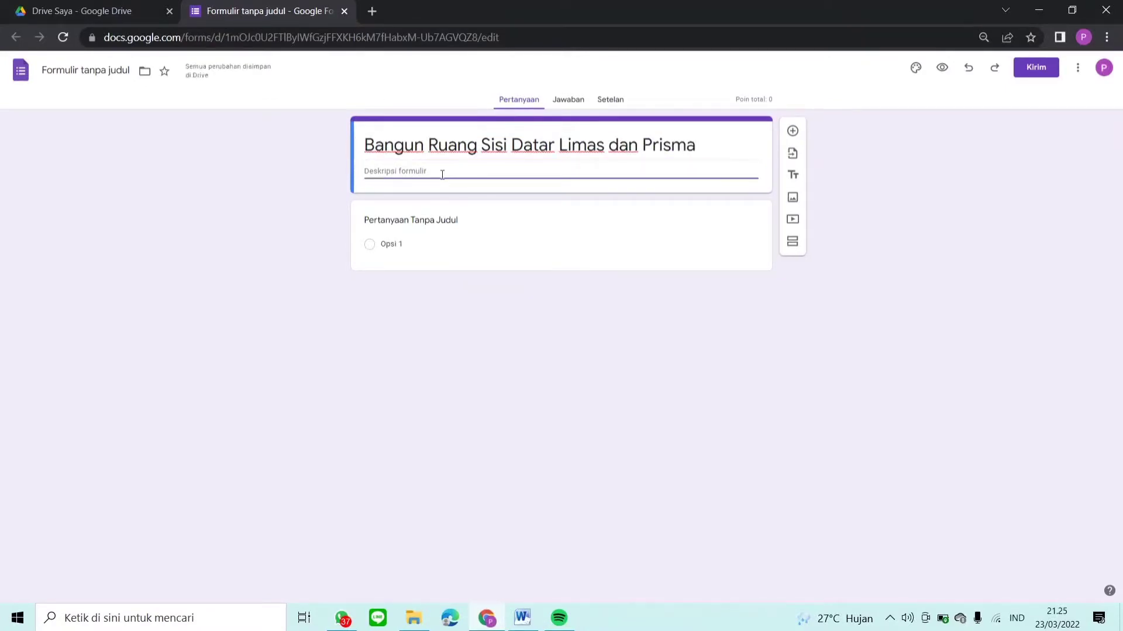
pyautogui.write('PSPM F 2')
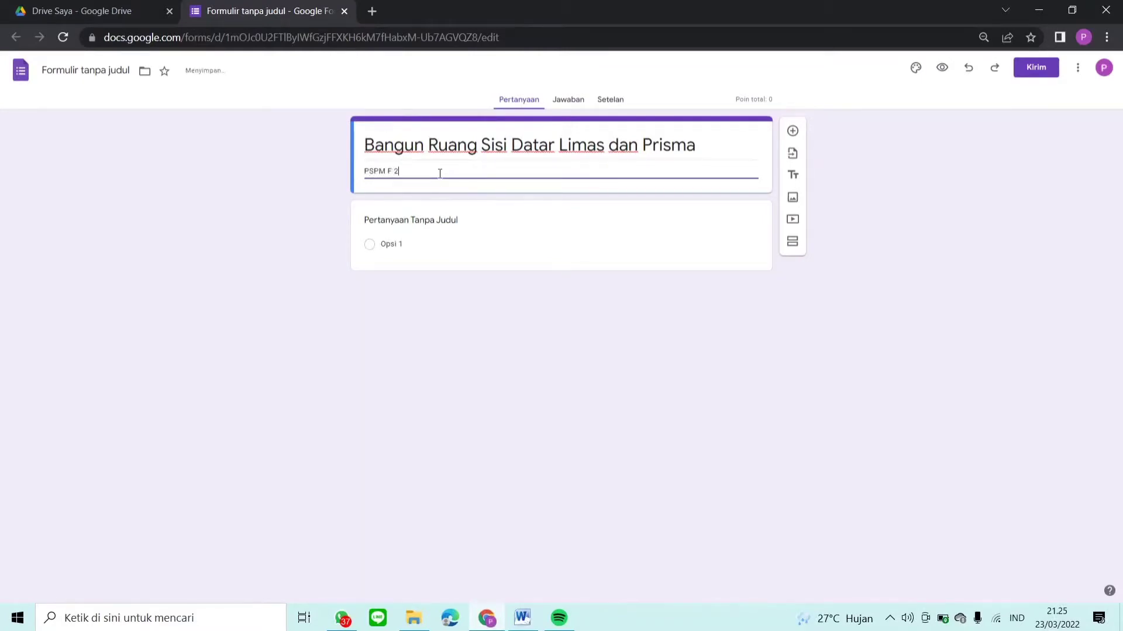
pyautogui.write('019')
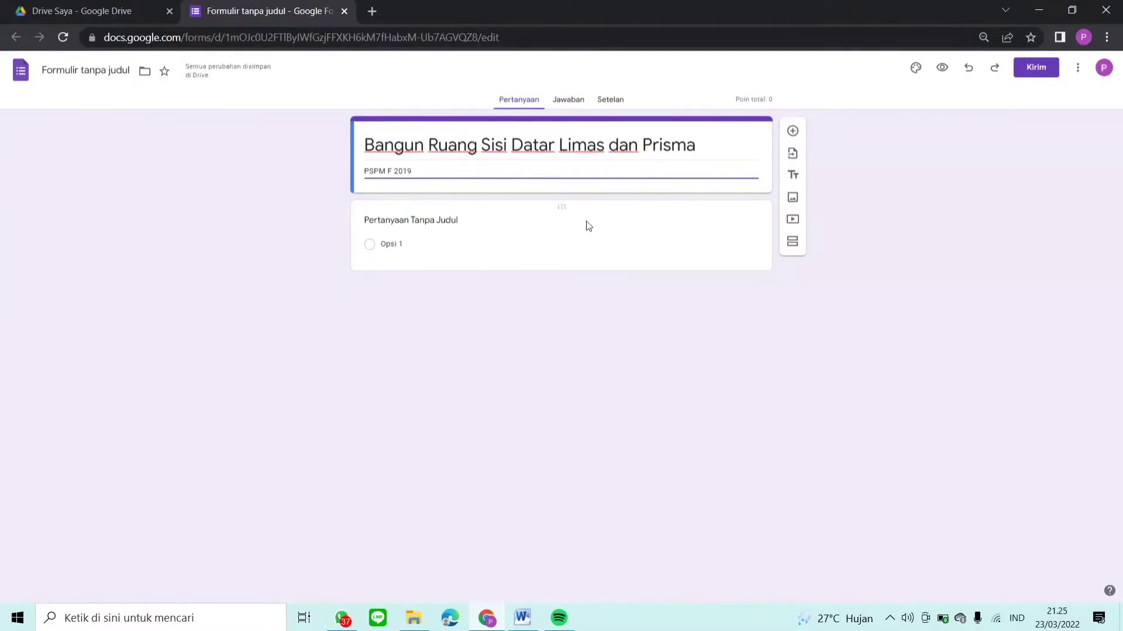
# Title the first question "Nama", set its type to short answer (Jawaban singkat) and make it required
pyautogui.click(457, 221)
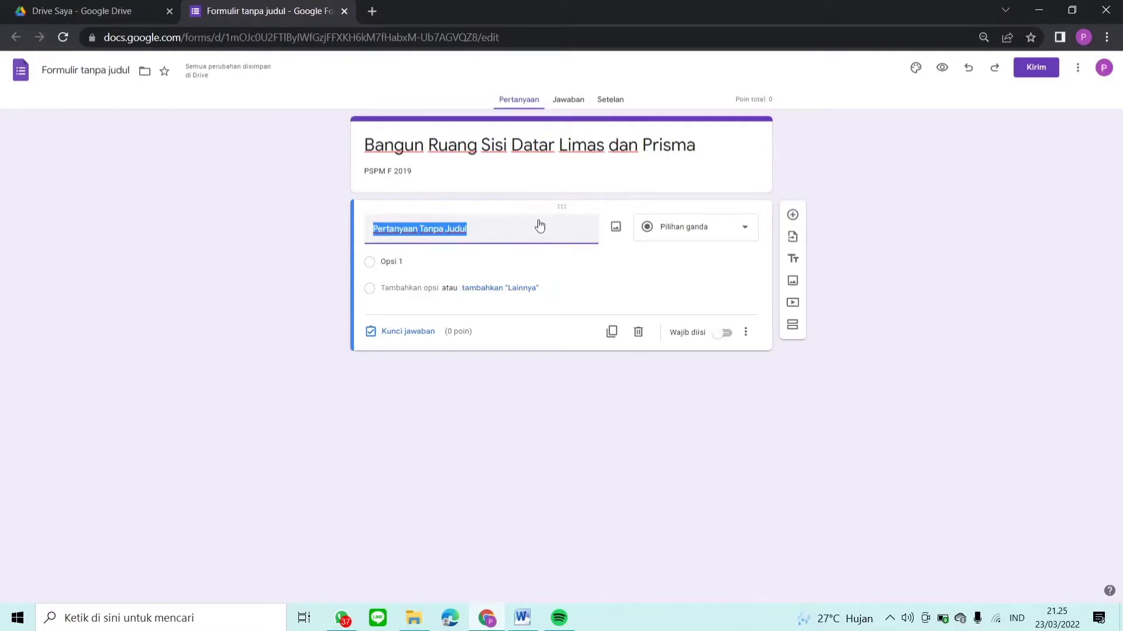
pyautogui.write('Nama')
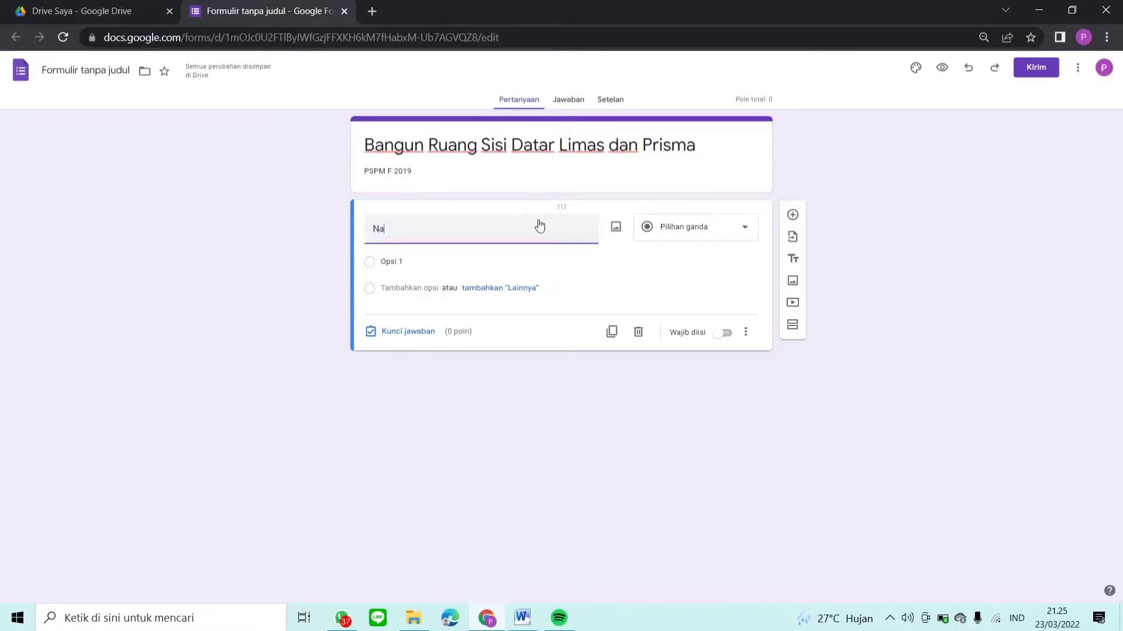
pyautogui.click(685, 234)
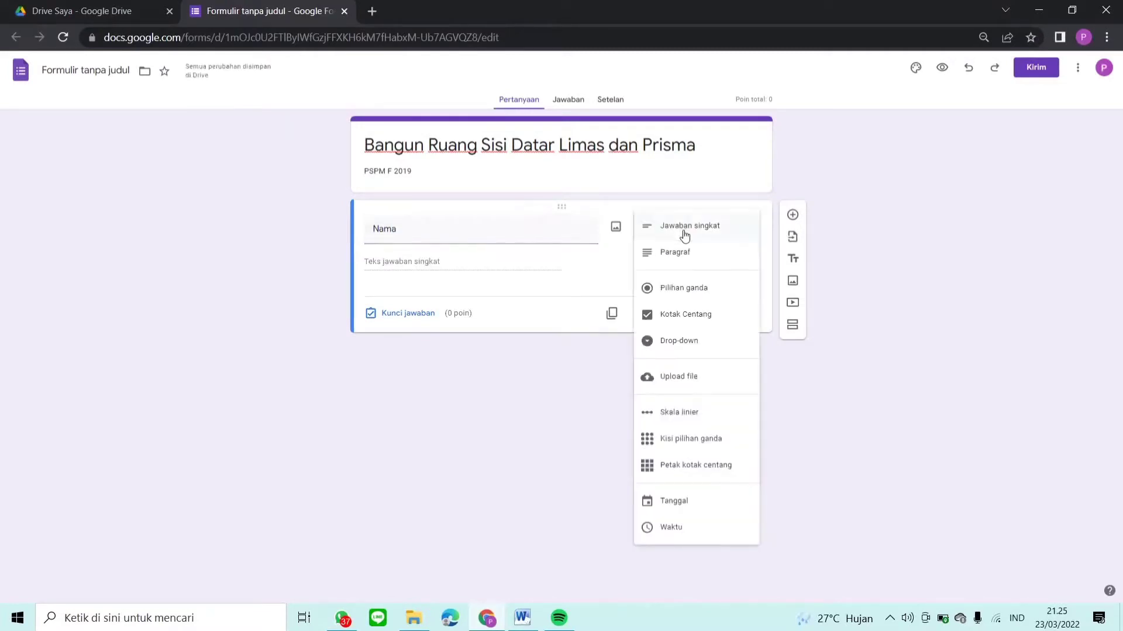
pyautogui.click(687, 230)
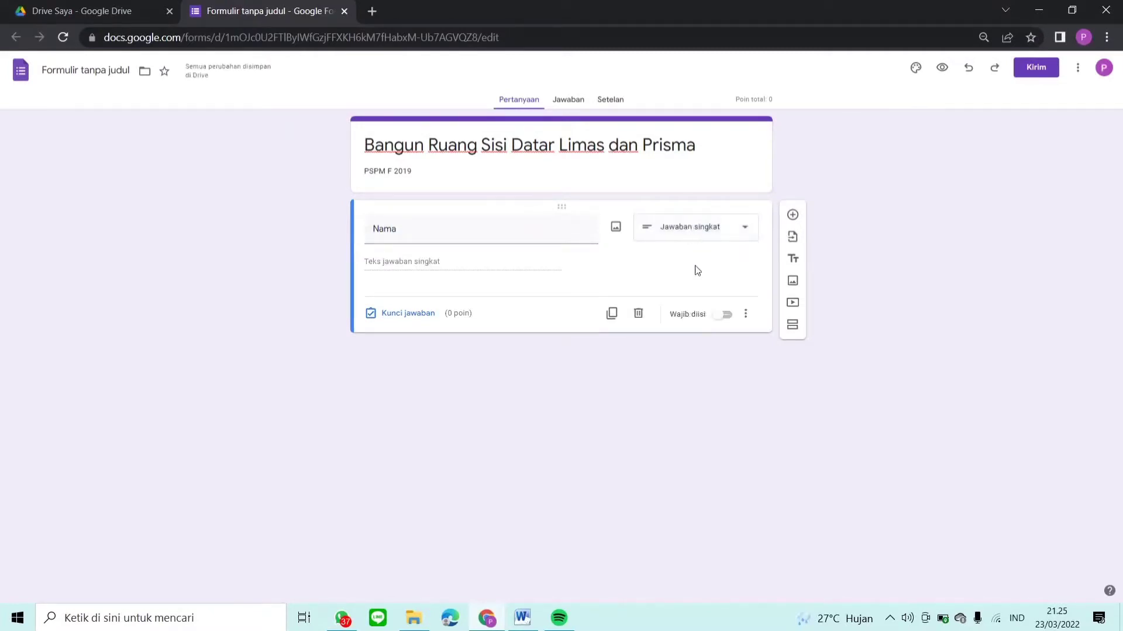
pyautogui.click(726, 319)
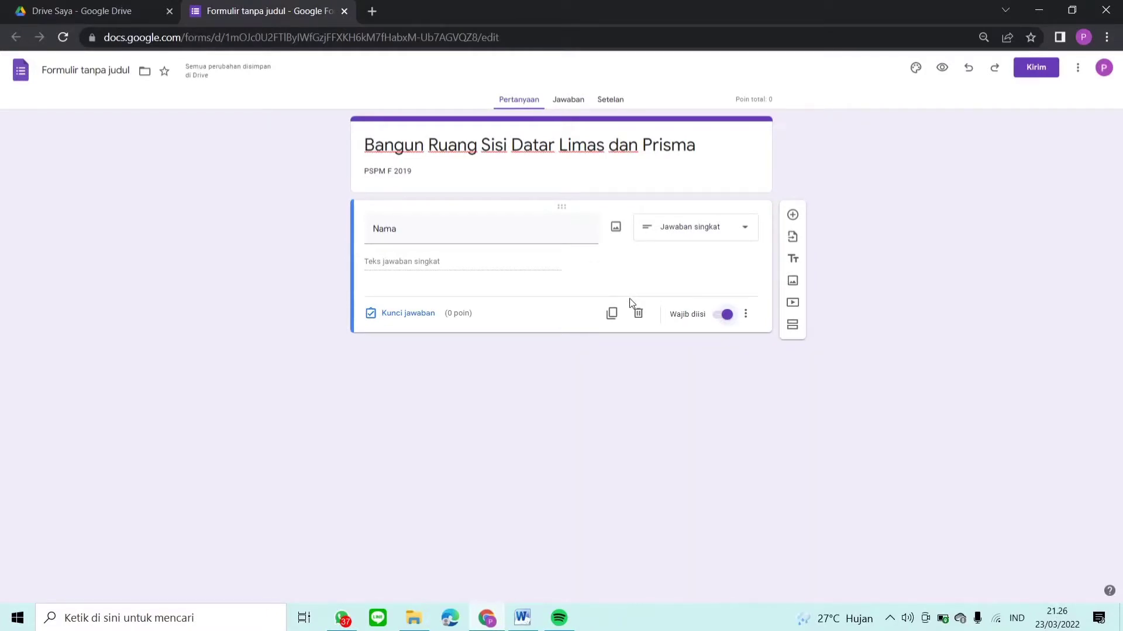
# Add a second question titled "NIM" with the short answer type (Jawaban singkat) and make it required
pyautogui.click(792, 216)
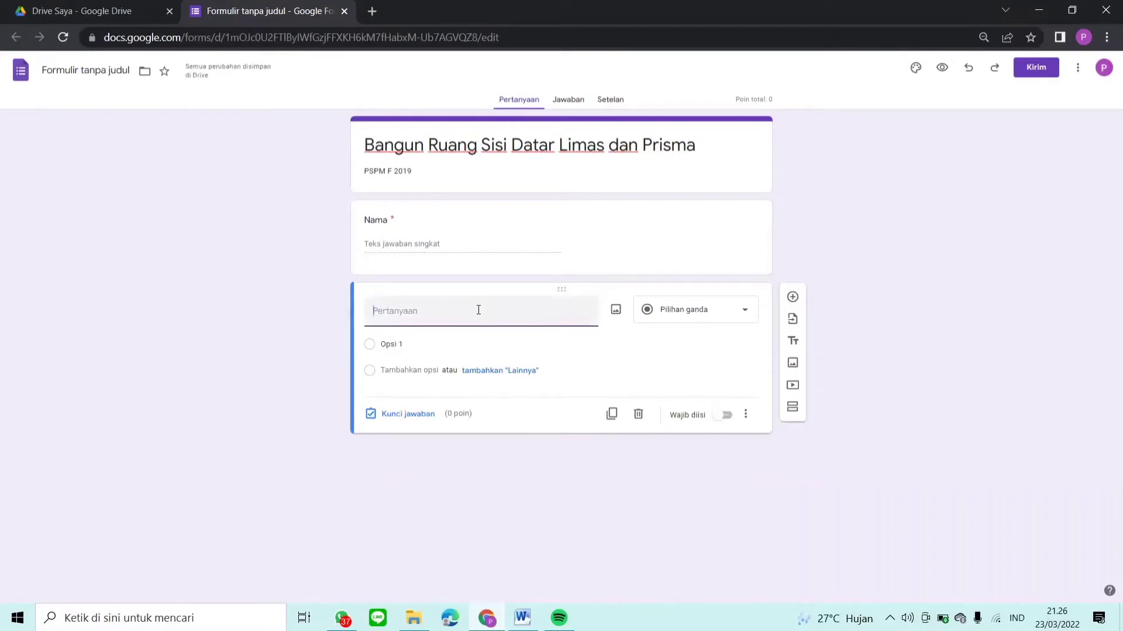
pyautogui.write('NIM')
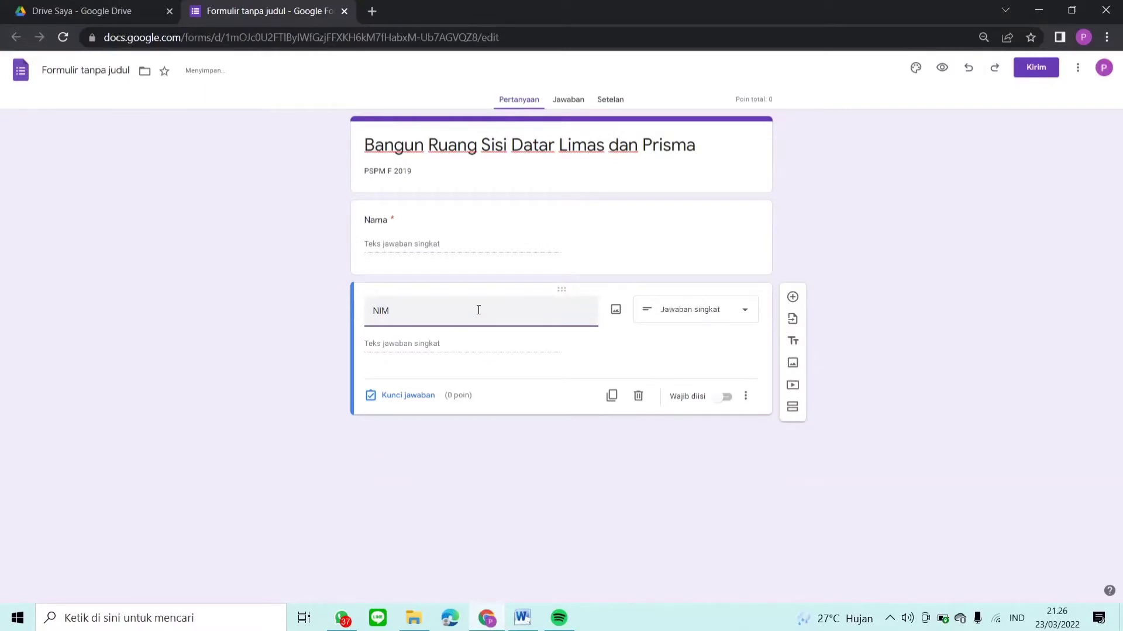
pyautogui.click(670, 314)
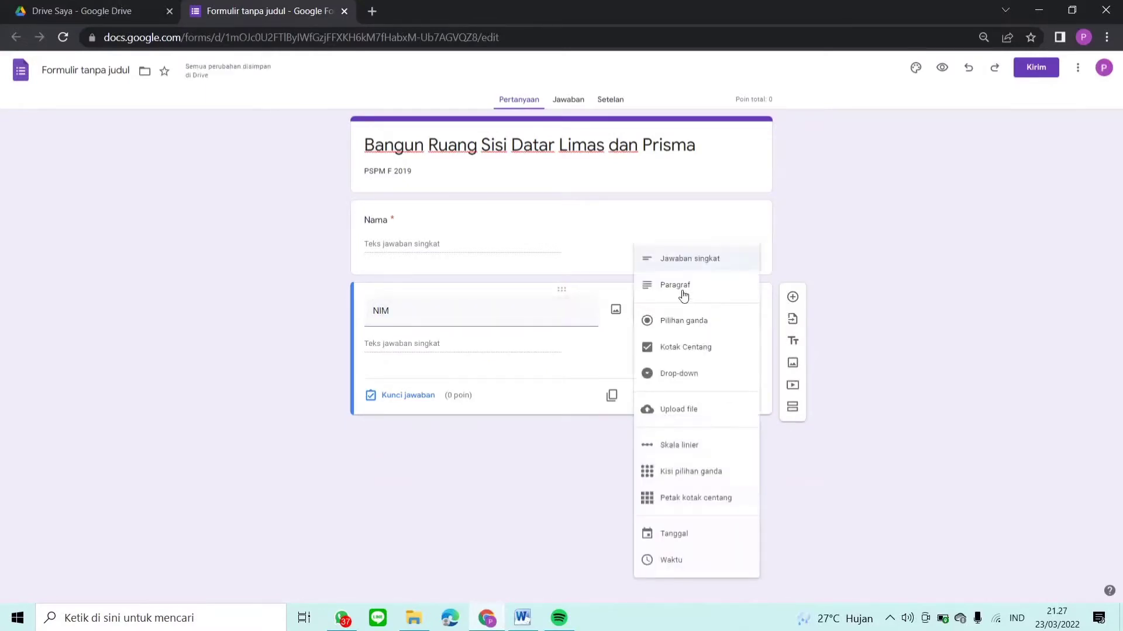
pyautogui.click(695, 262)
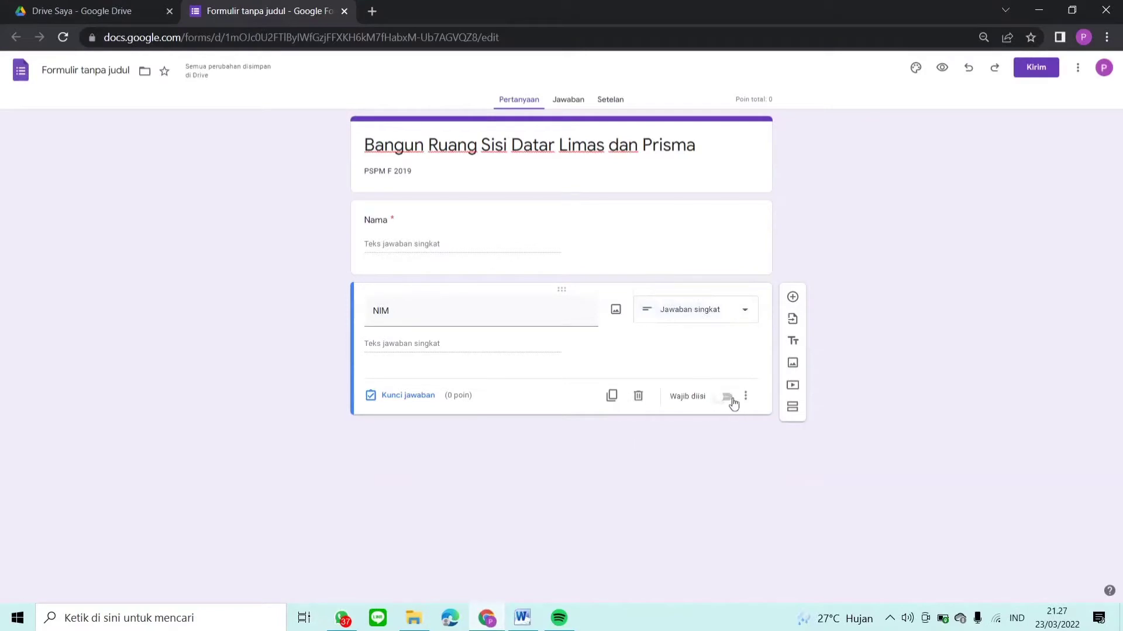
pyautogui.click(728, 398)
# Add a new section after the NIM question and title it "Soal Bangun Ruang Sisi Datar Limas dan Prisma"
pyautogui.click(793, 408)
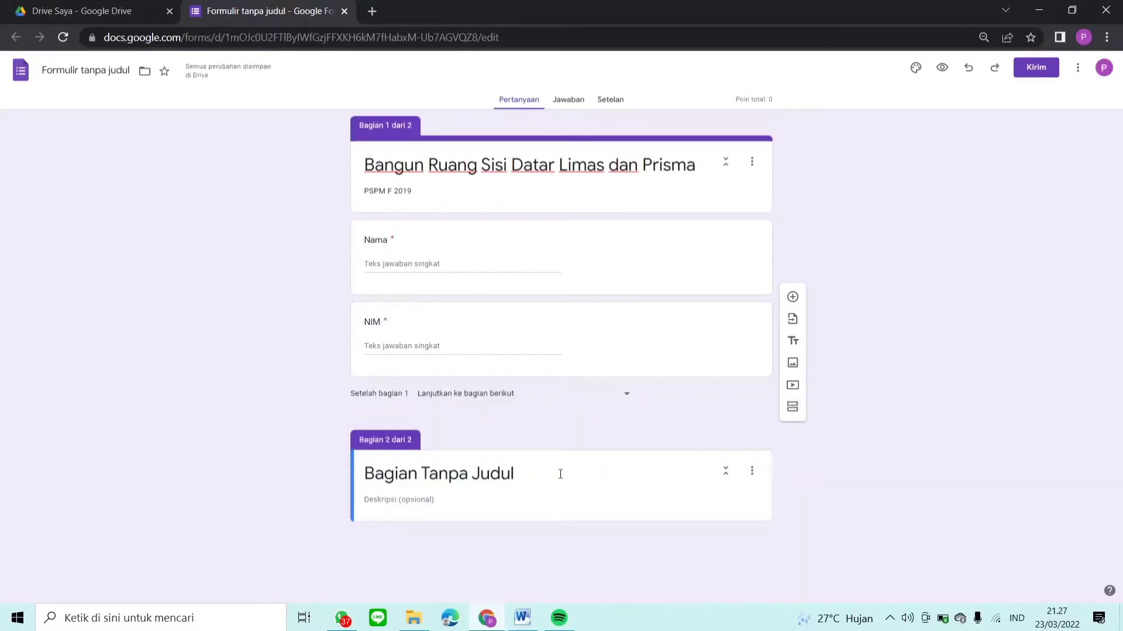
pyautogui.moveTo(560, 475); pyautogui.dragTo(344, 487)
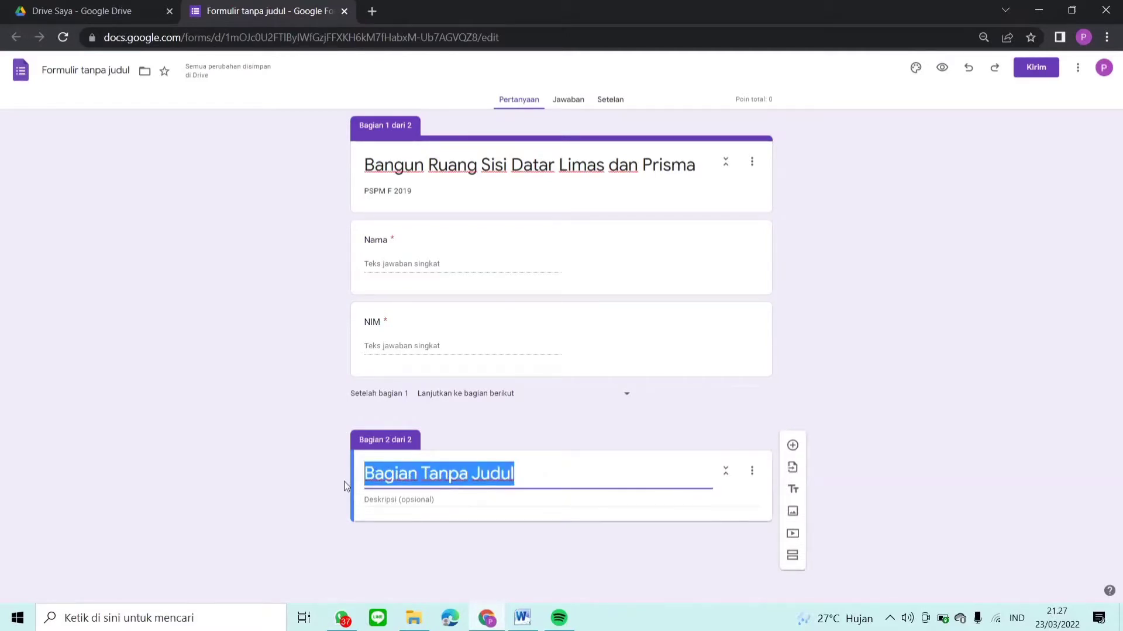
pyautogui.write('Soal Bangu')
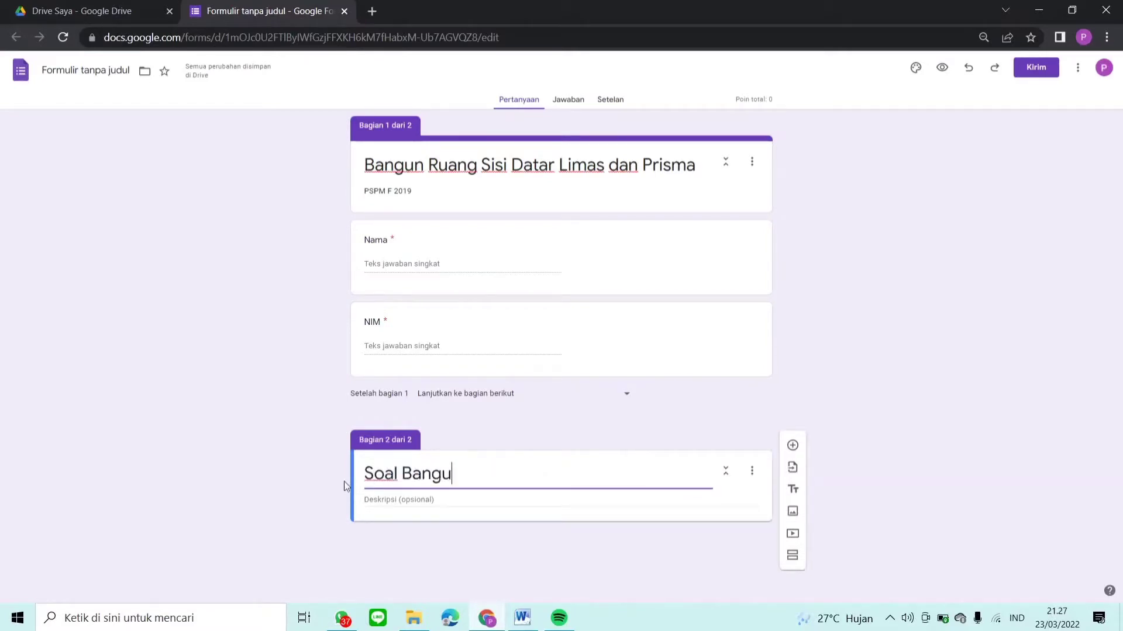
pyautogui.write('n Ruan')
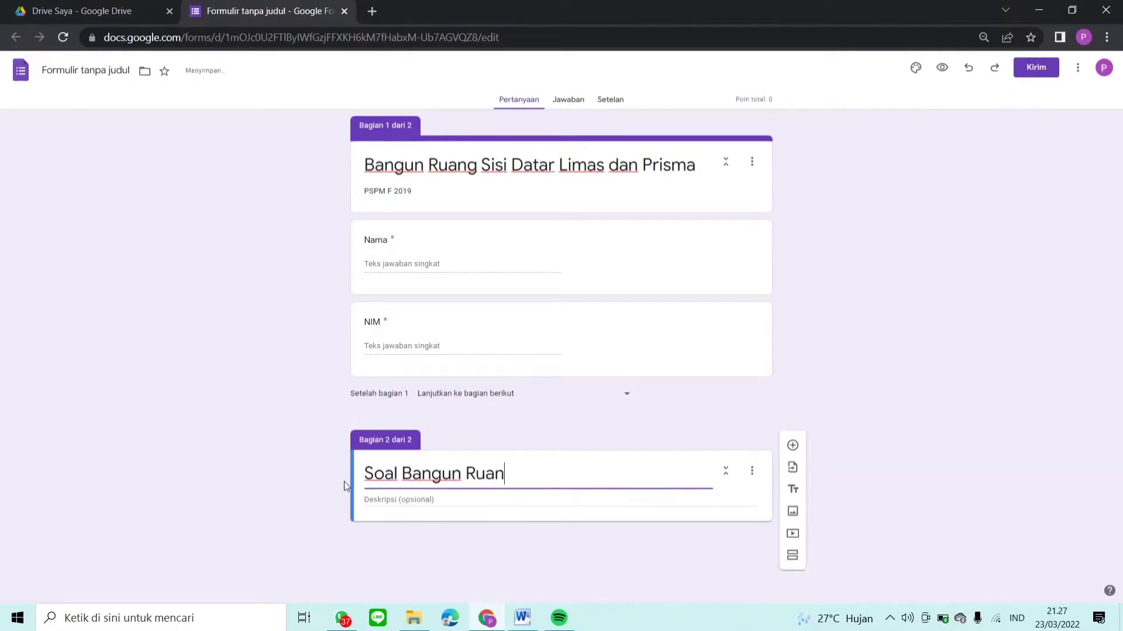
pyautogui.write('g Sisi Datar ')
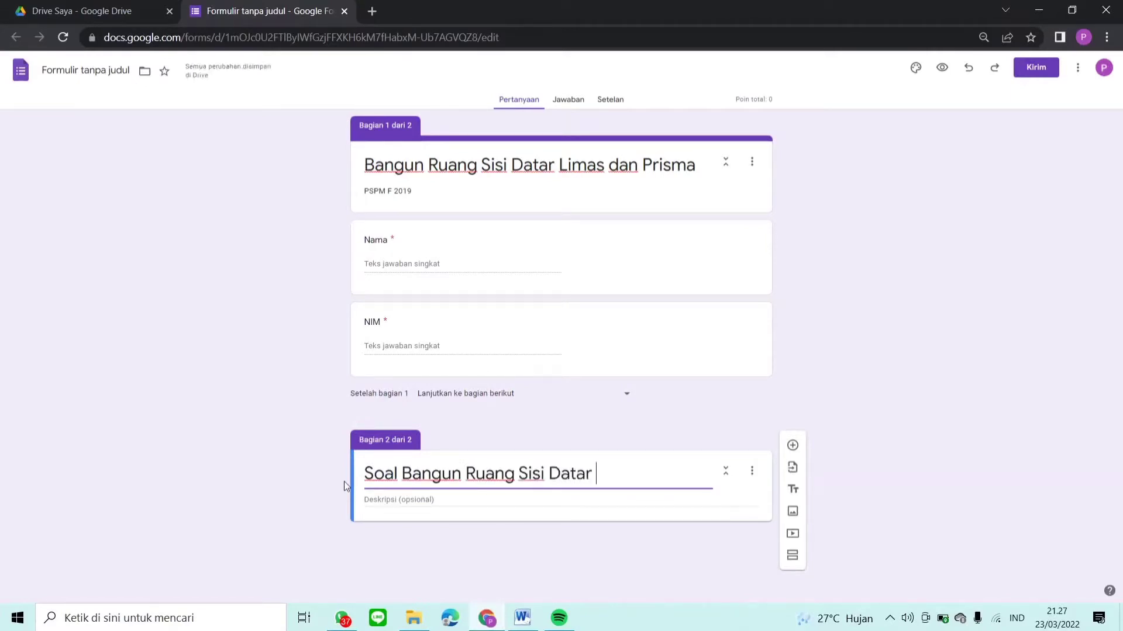
pyautogui.write('Limas Da')
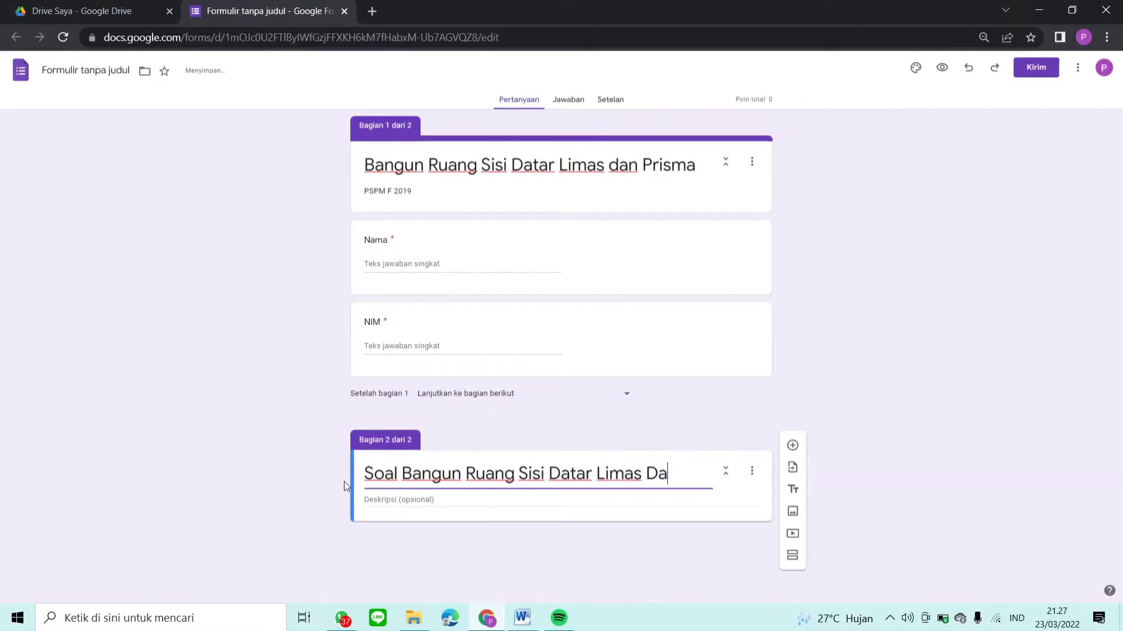
pyautogui.press('BackSpace')
pyautogui.press('BackSpace')
pyautogui.write('dan Pris')
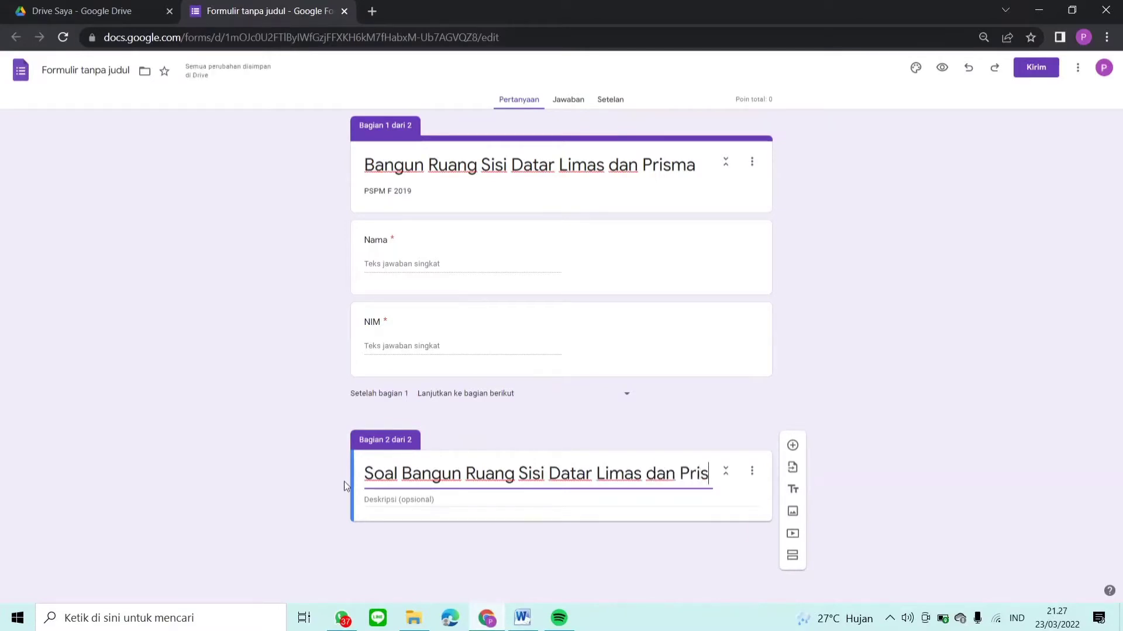
pyautogui.write('ma')
# Enter "Jawablah soal di bawah ini dengan tepat" as the second section's description
pyautogui.click(392, 524)
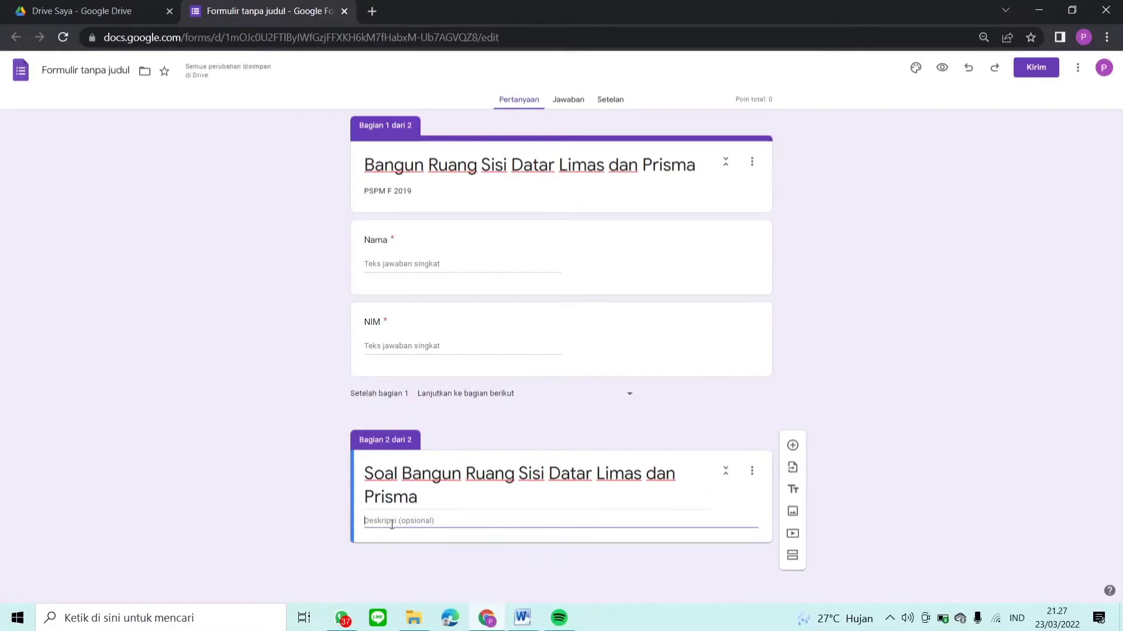
pyautogui.write('Jawab')
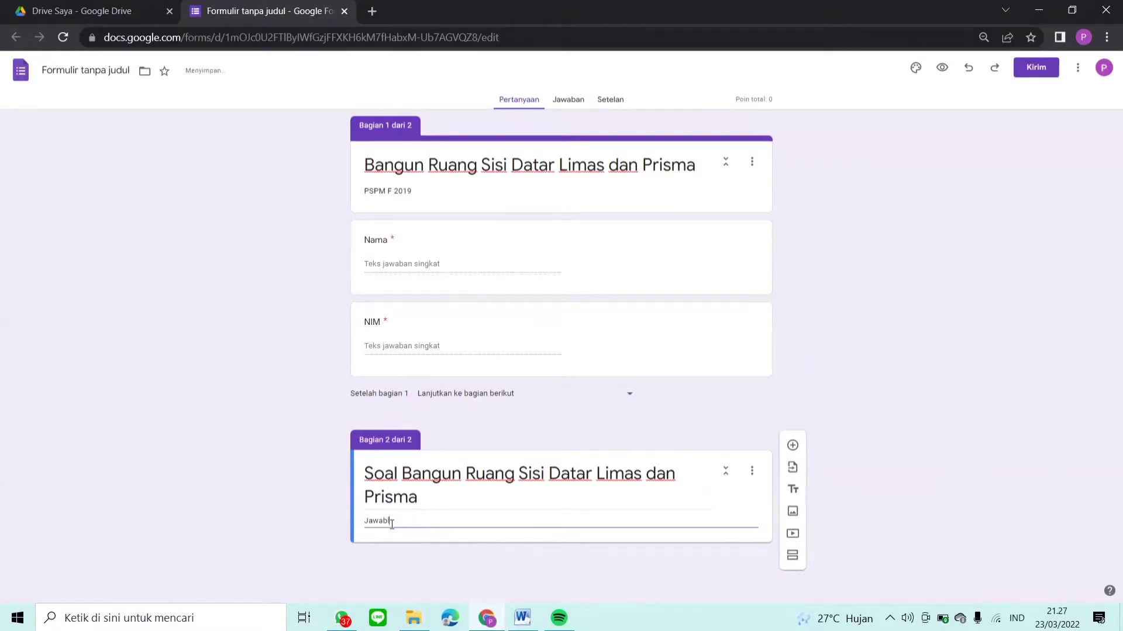
pyautogui.write('lah soal di bawah ini dengan')
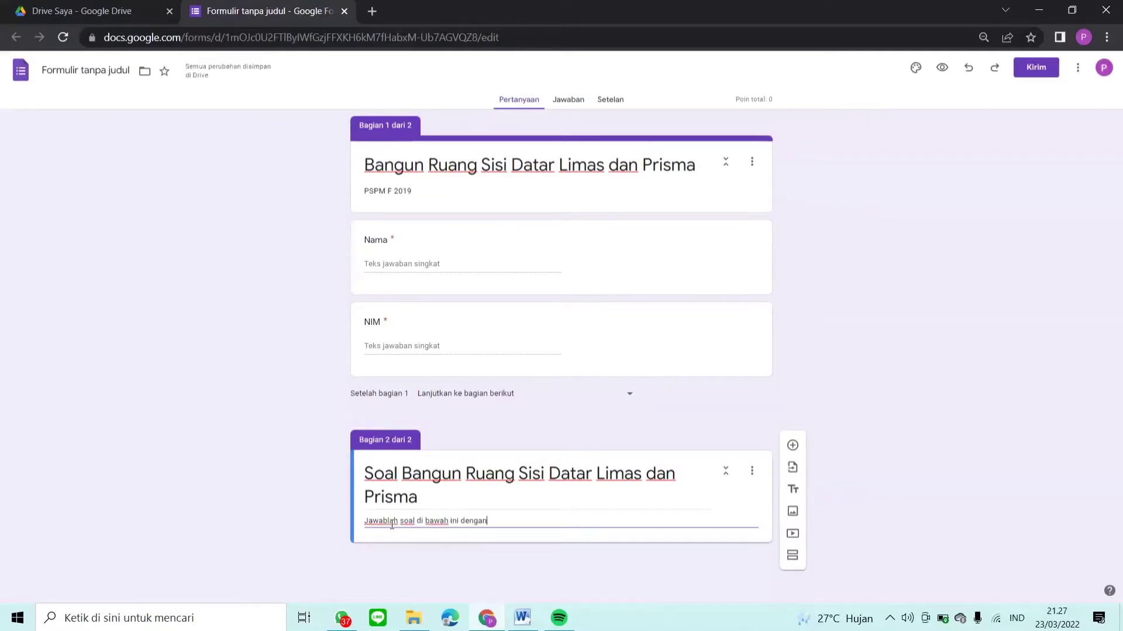
pyautogui.write(' tepat')
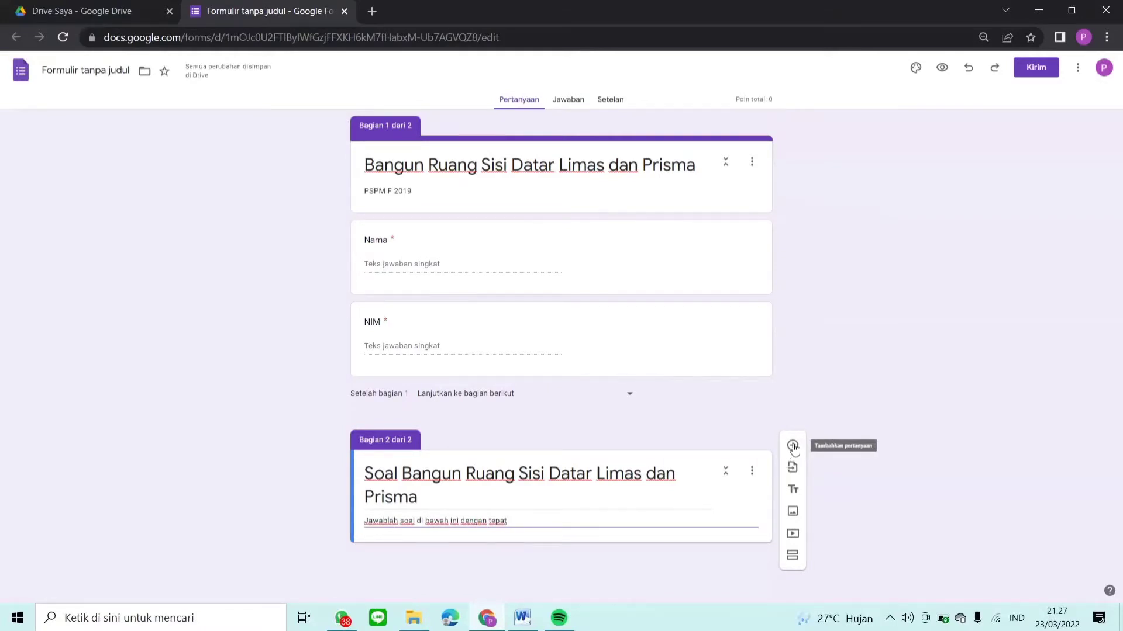
# Add a question to the second section with question 1's text copied from the Word document, trimming the gap after "1."
pyautogui.click(793, 446)
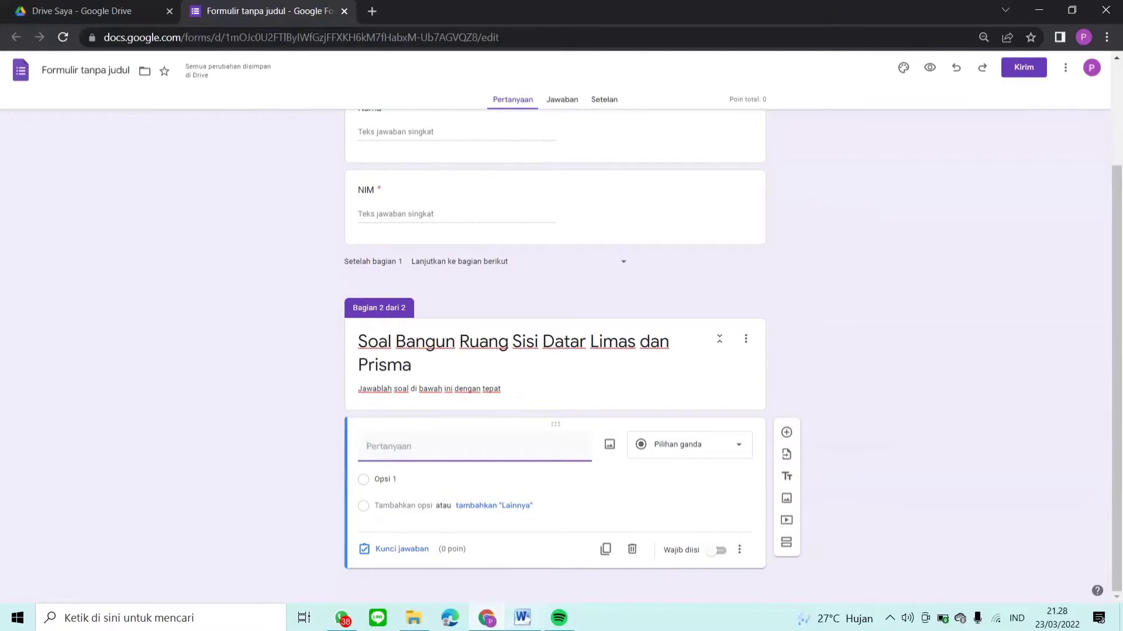
pyautogui.click(488, 524)
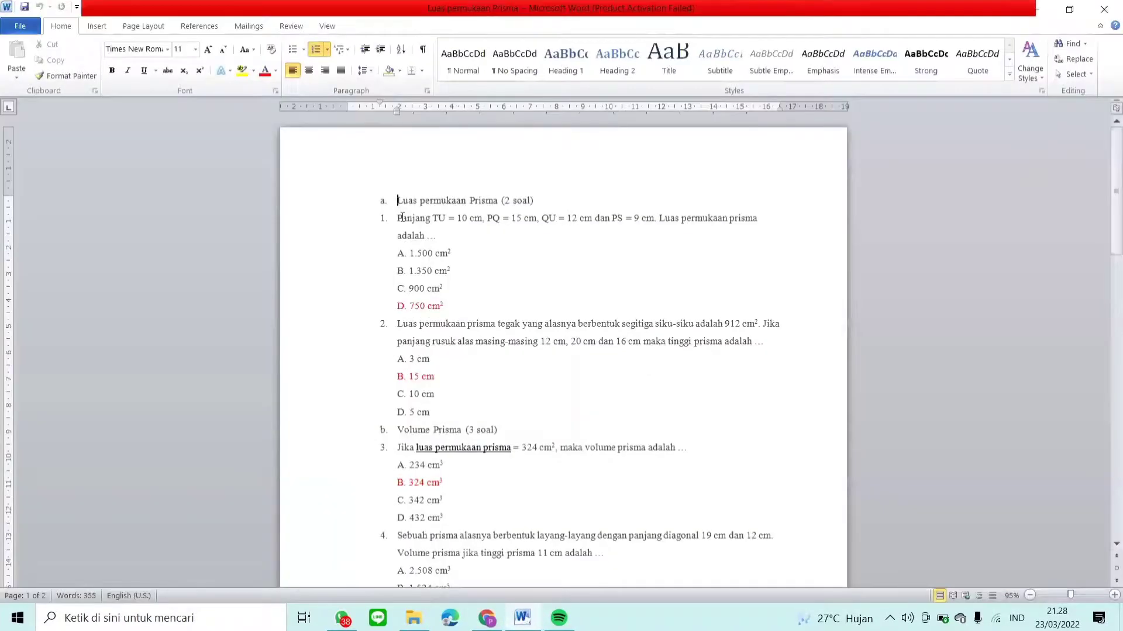
pyautogui.tripleClick(402, 217)
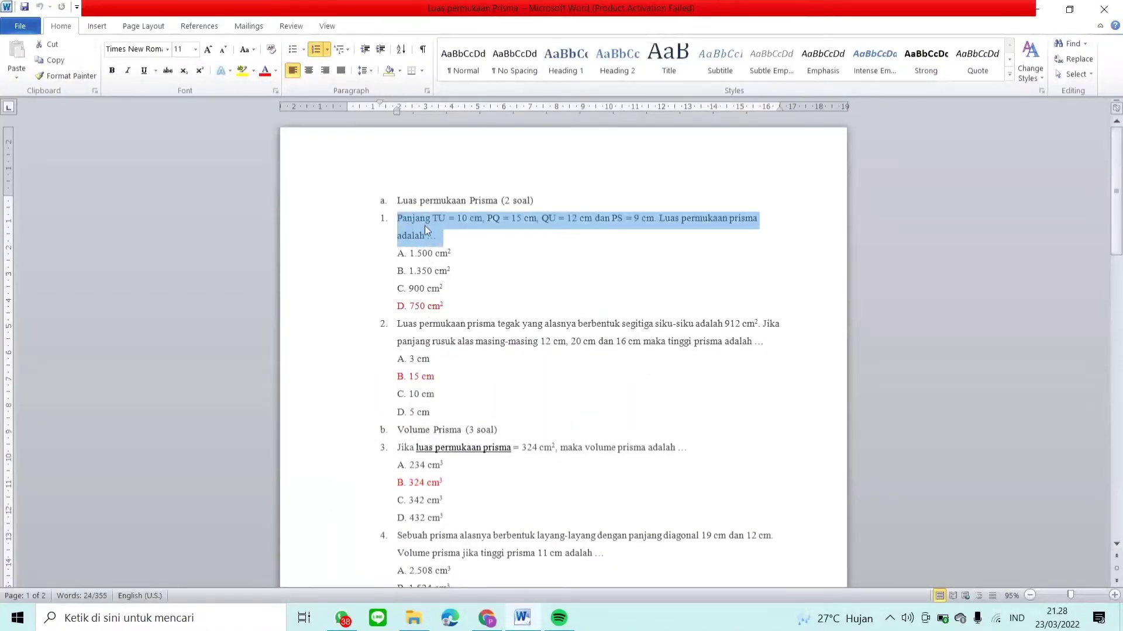
pyautogui.rightClick(425, 226)
pyautogui.click(445, 245)
pyautogui.hotkey('alt', 'Tab')
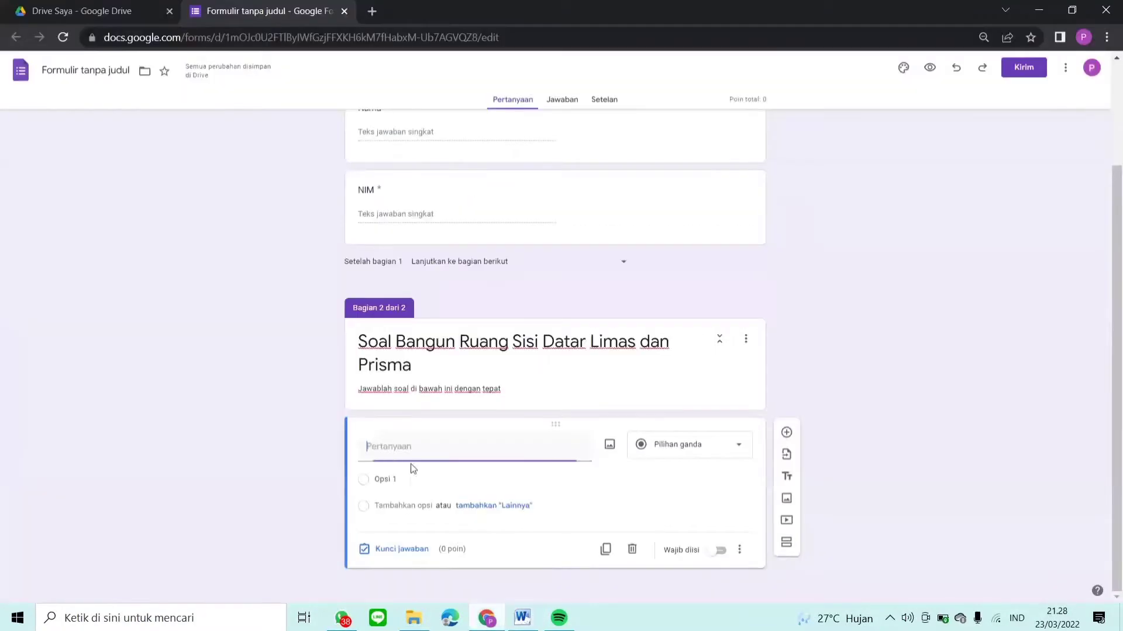
pyautogui.rightClick(384, 448)
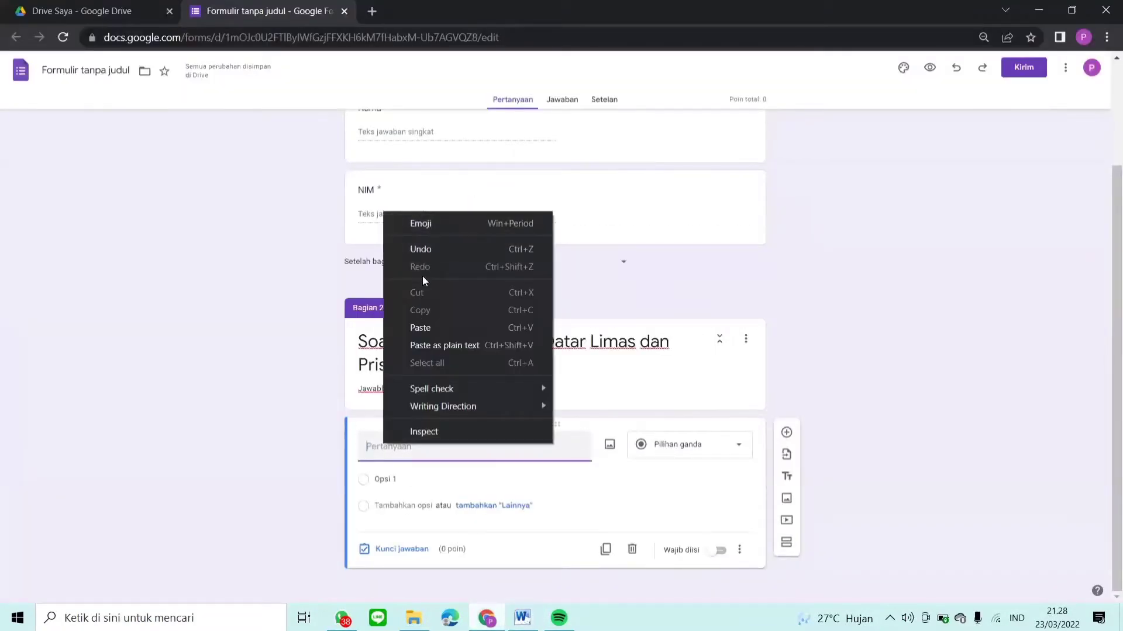
pyautogui.click(423, 328)
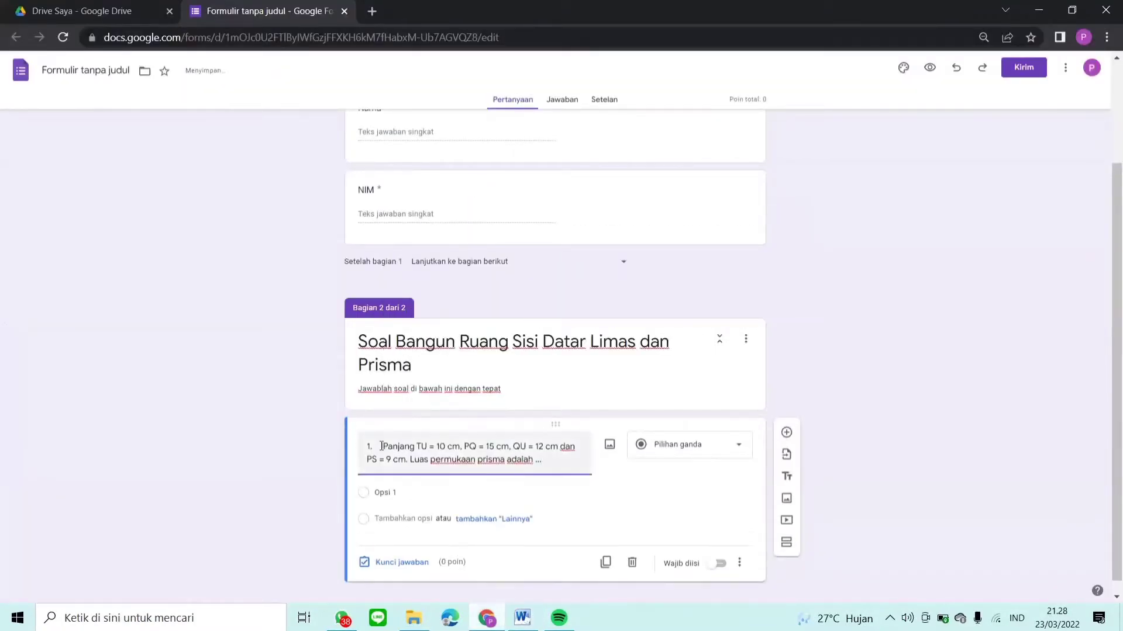
pyautogui.press('BackSpace')
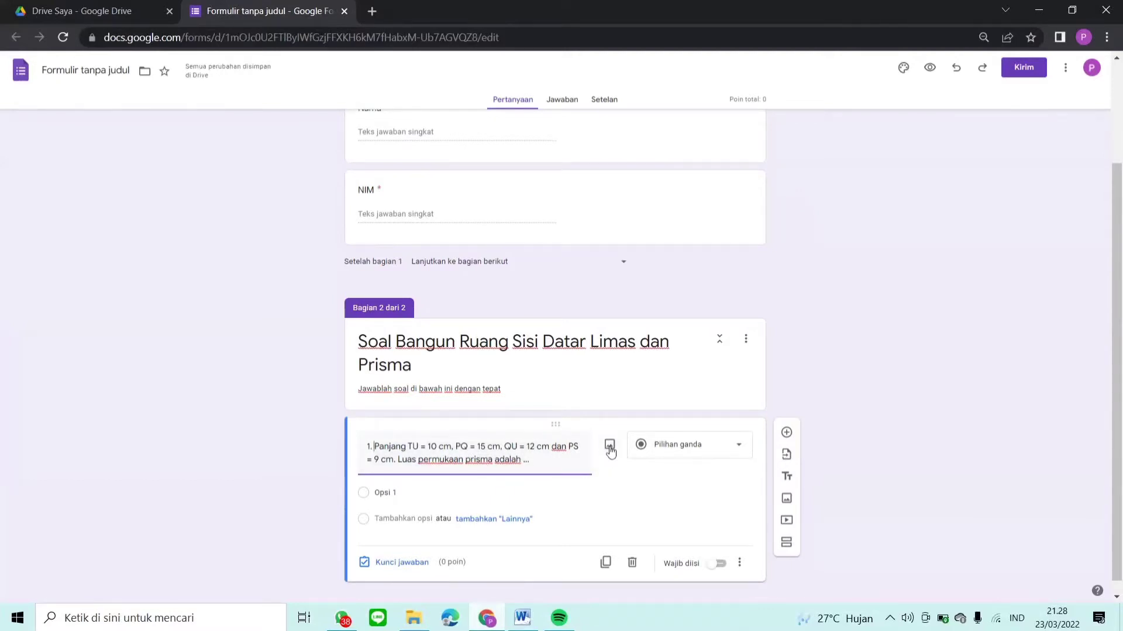
# Insert the image file "1" from the Unduhan folder into question 1 and align it to the centre (Rata tengah)
pyautogui.click(609, 448)
pyautogui.click(560, 393)
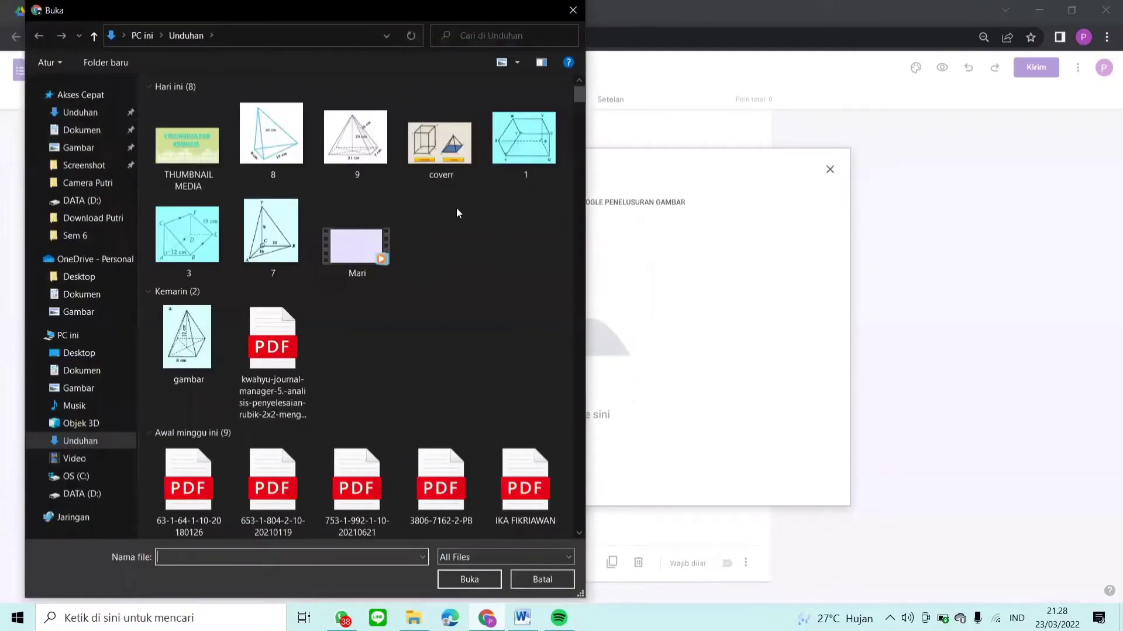
pyautogui.click(498, 144)
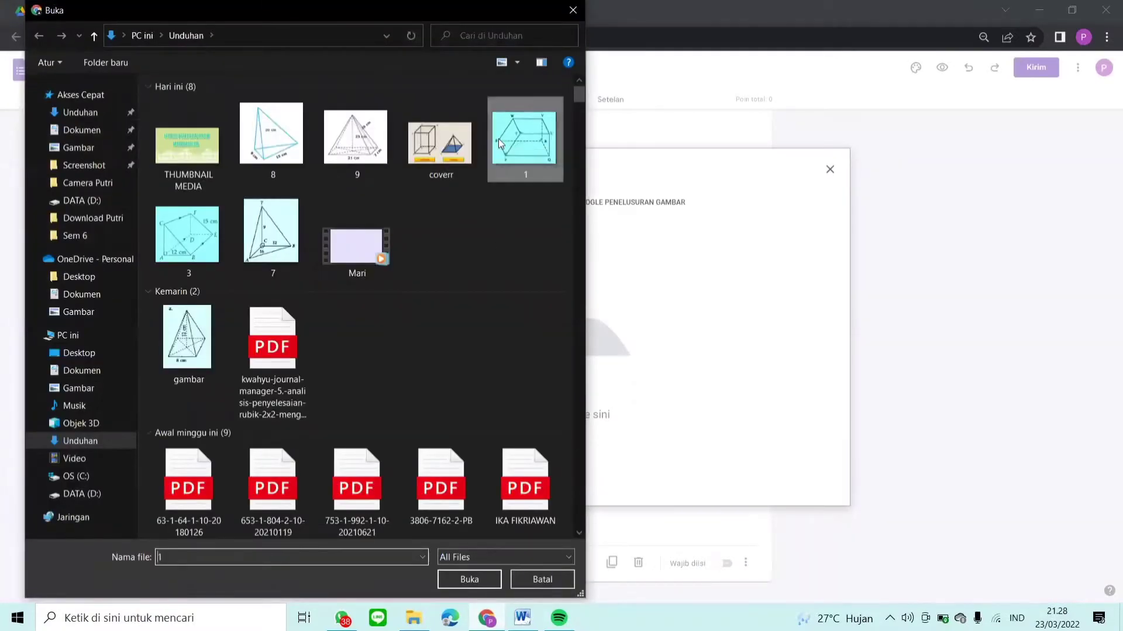
pyautogui.click(466, 575)
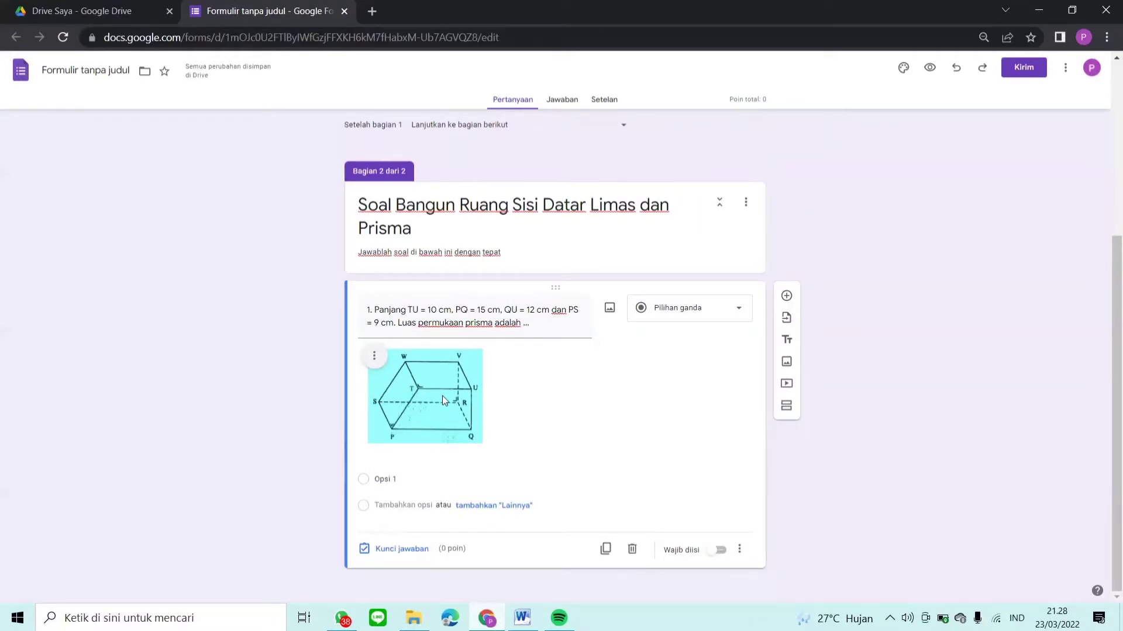
pyautogui.click(374, 358)
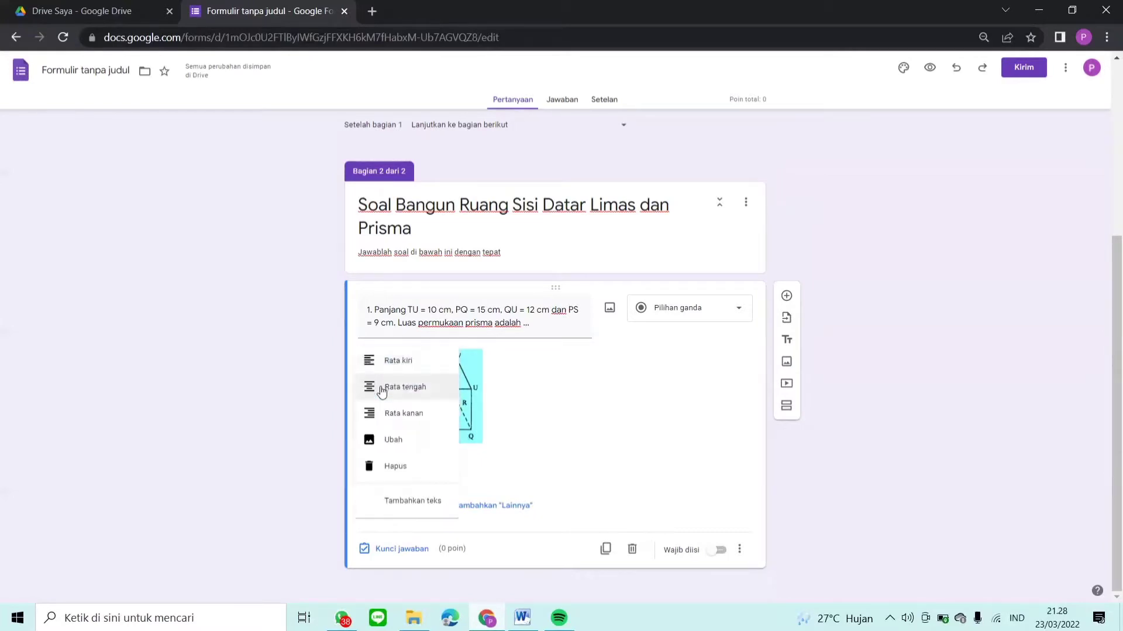
pyautogui.click(381, 388)
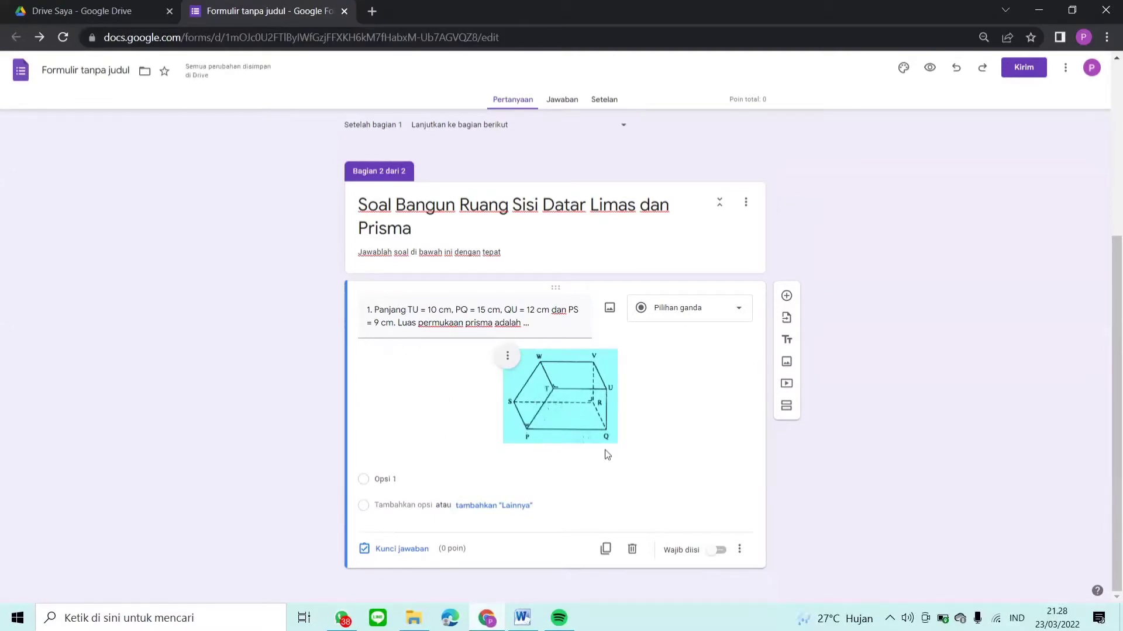
# Choose Pilihan ganda as question 1's type and enter the first two options "A. 1.500 cm^2" and "B. 1.350 cm^2"
pyautogui.click(666, 308)
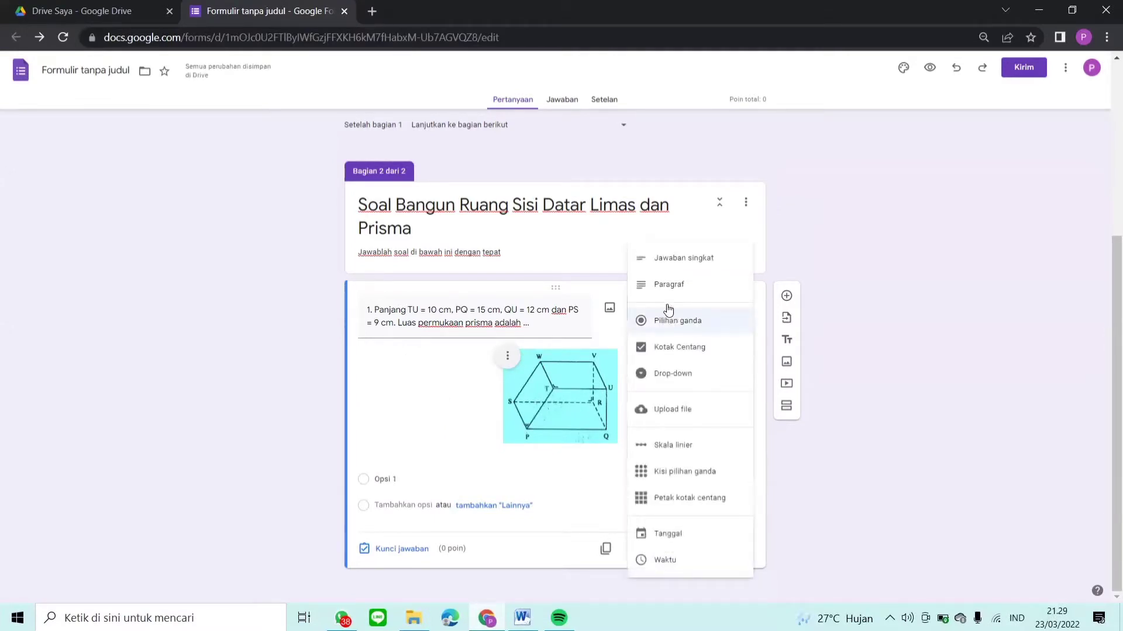
pyautogui.click(681, 330)
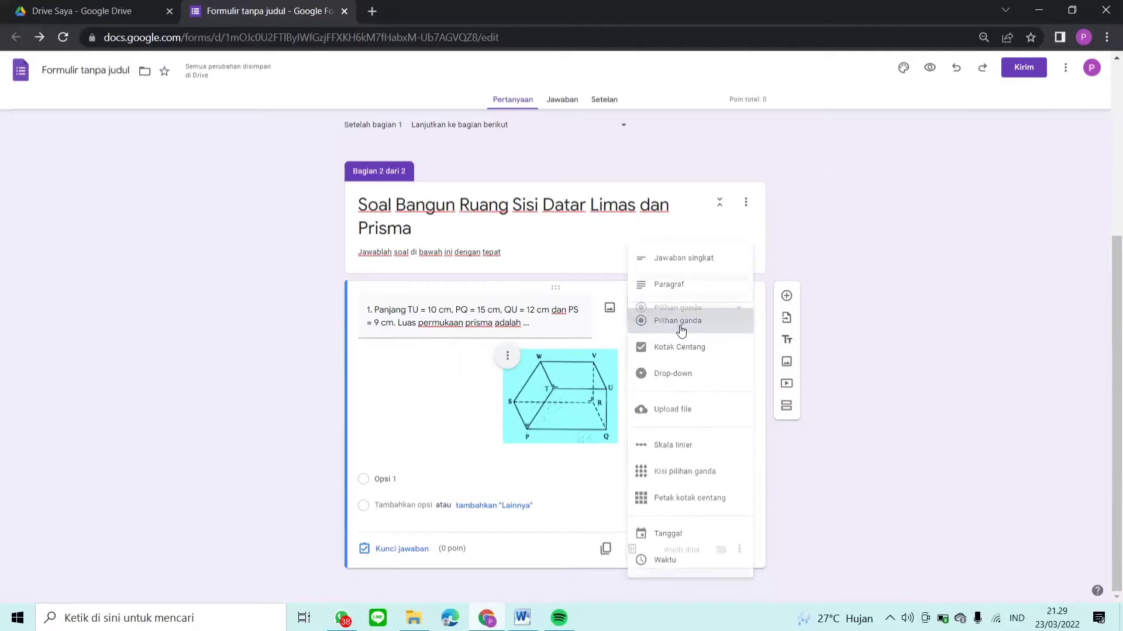
pyautogui.click(398, 478)
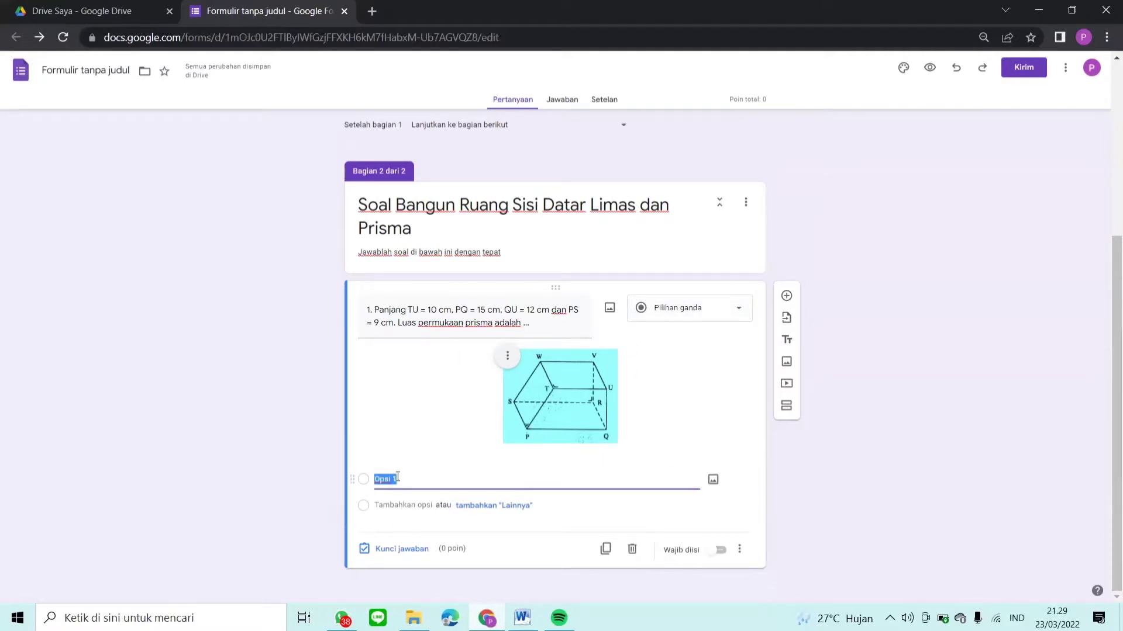
pyautogui.write('A')
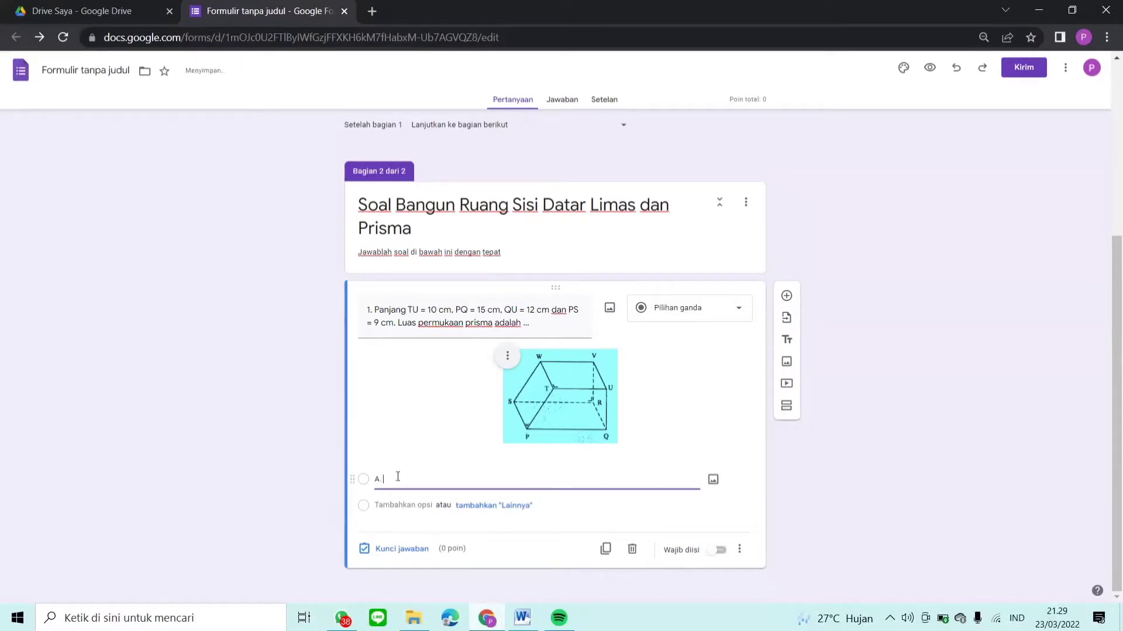
pyautogui.write('. 1.500 cm^2')
pyautogui.press('Return')
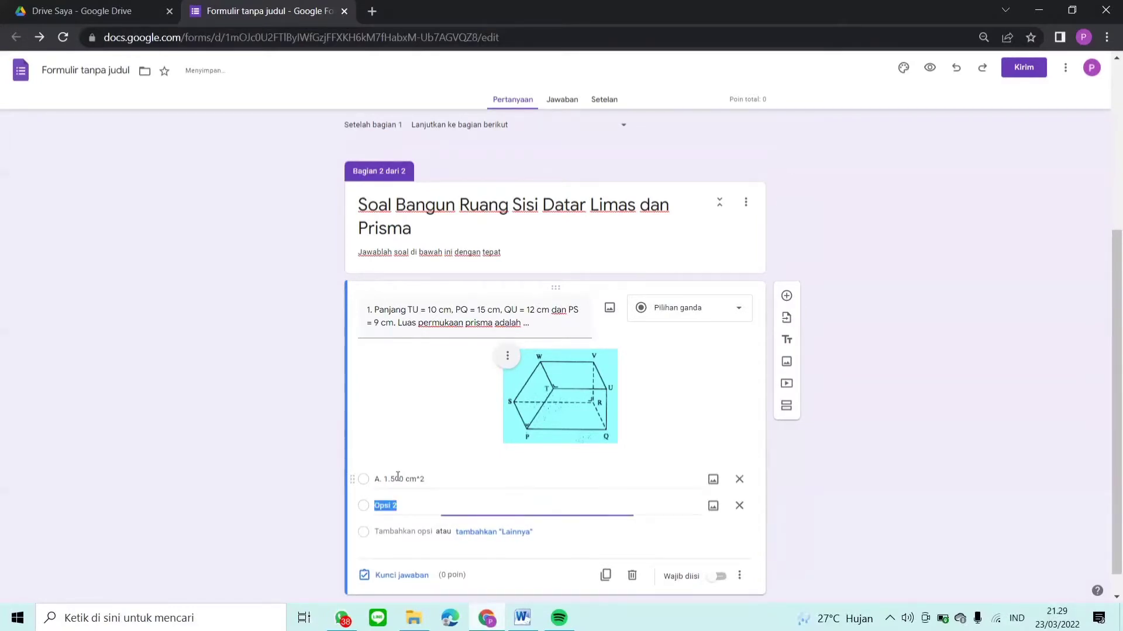
pyautogui.write('B')
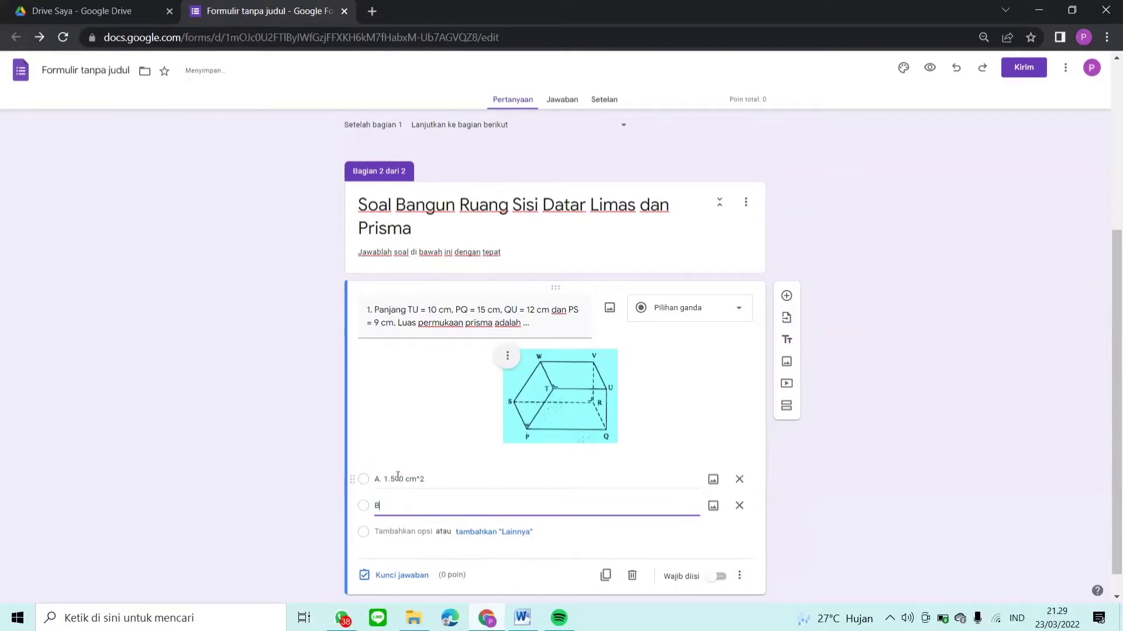
pyautogui.write('. 1.350 cm^2')
pyautogui.press('Return')
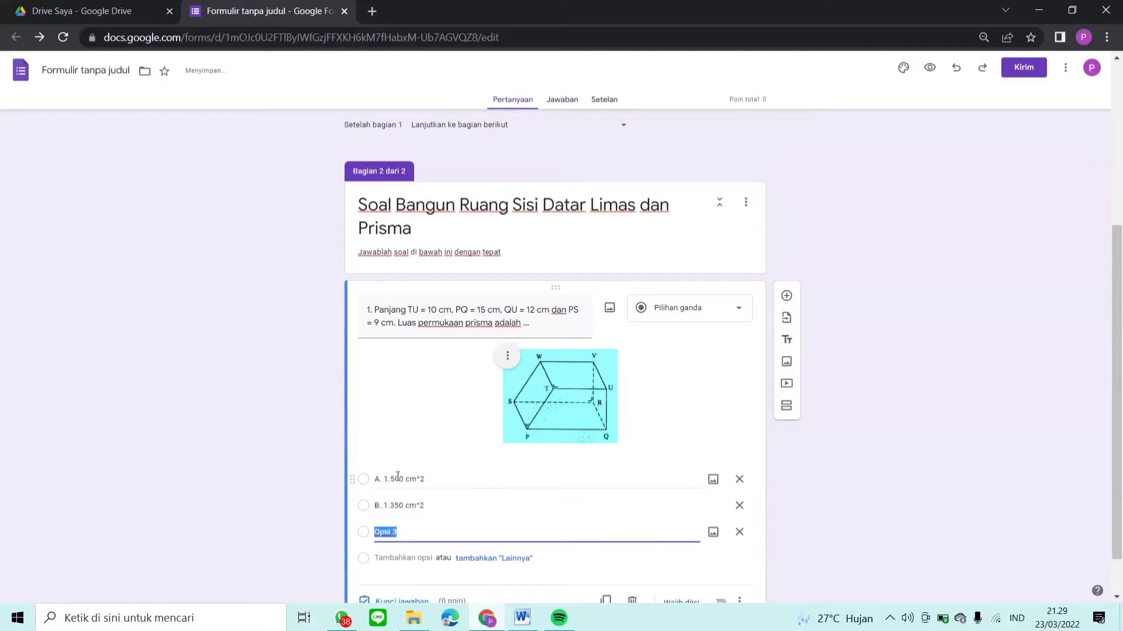
# Enter "C. 900 cm^2" and "D. 750 cm^2" as the third and fourth options of question 1
pyautogui.write('C. 900 cm^')
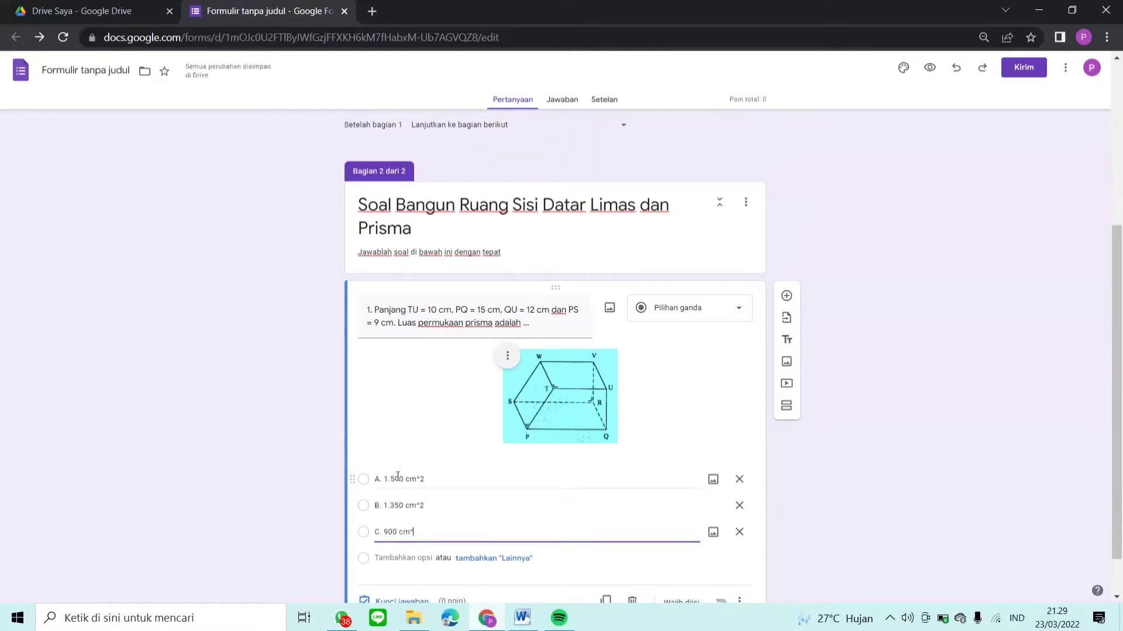
pyautogui.write('2')
pyautogui.press('Return')
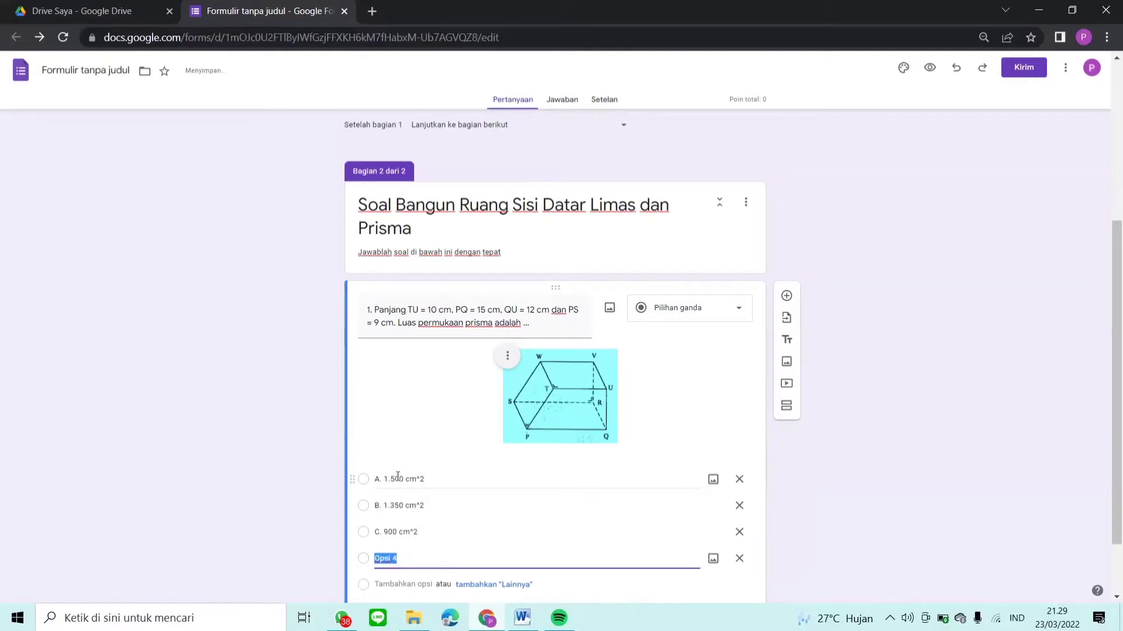
pyautogui.write('D. 75')
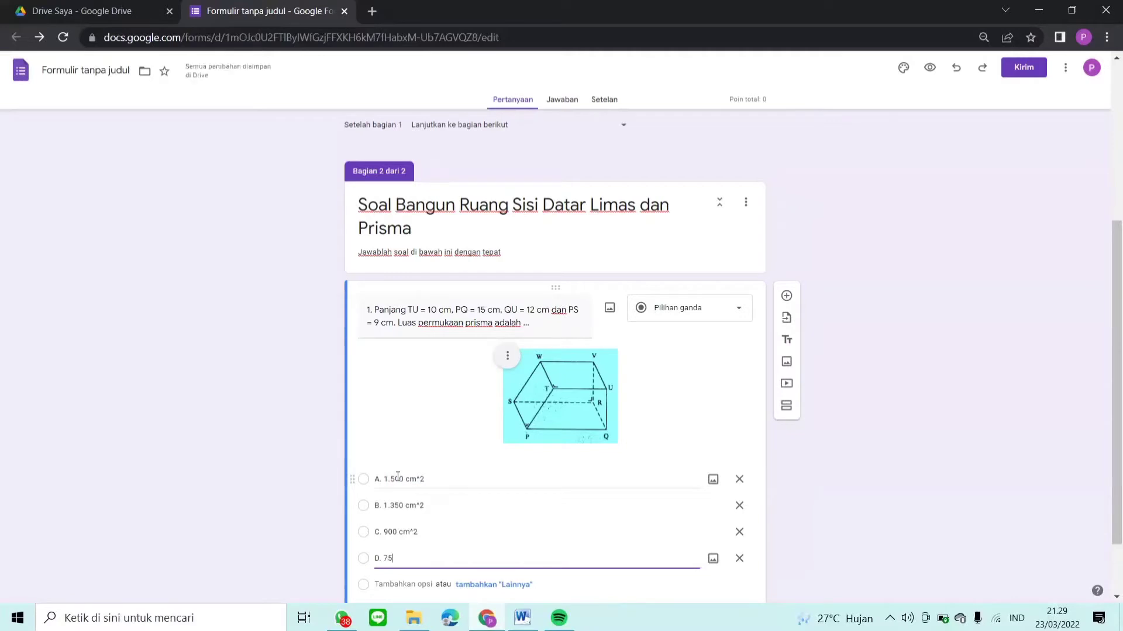
pyautogui.write('0 cm')
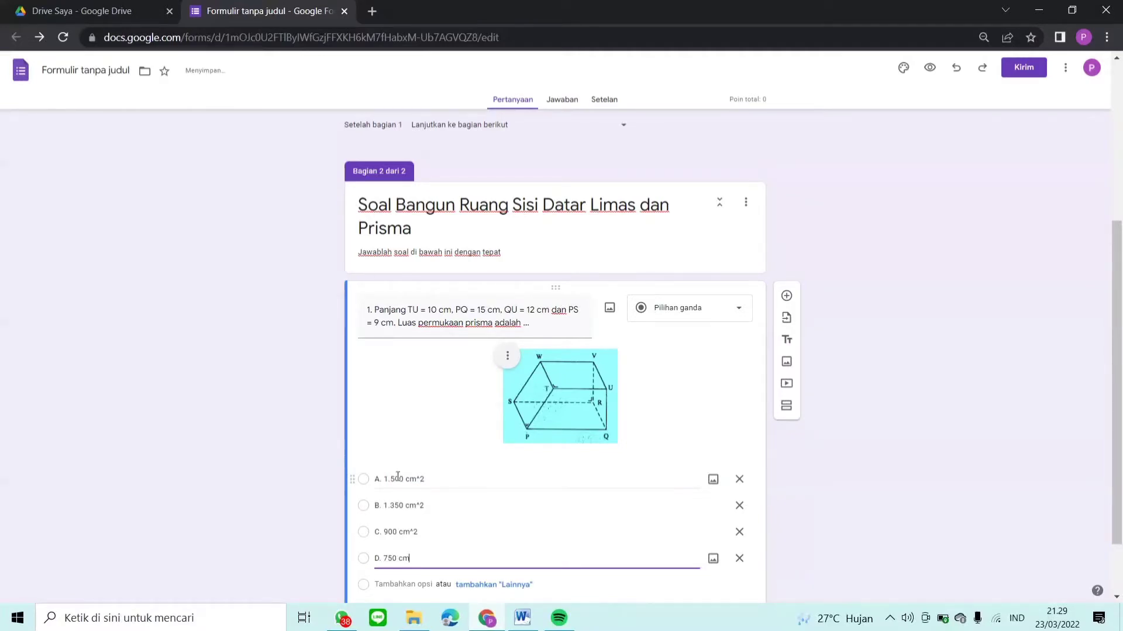
pyautogui.write('^2')
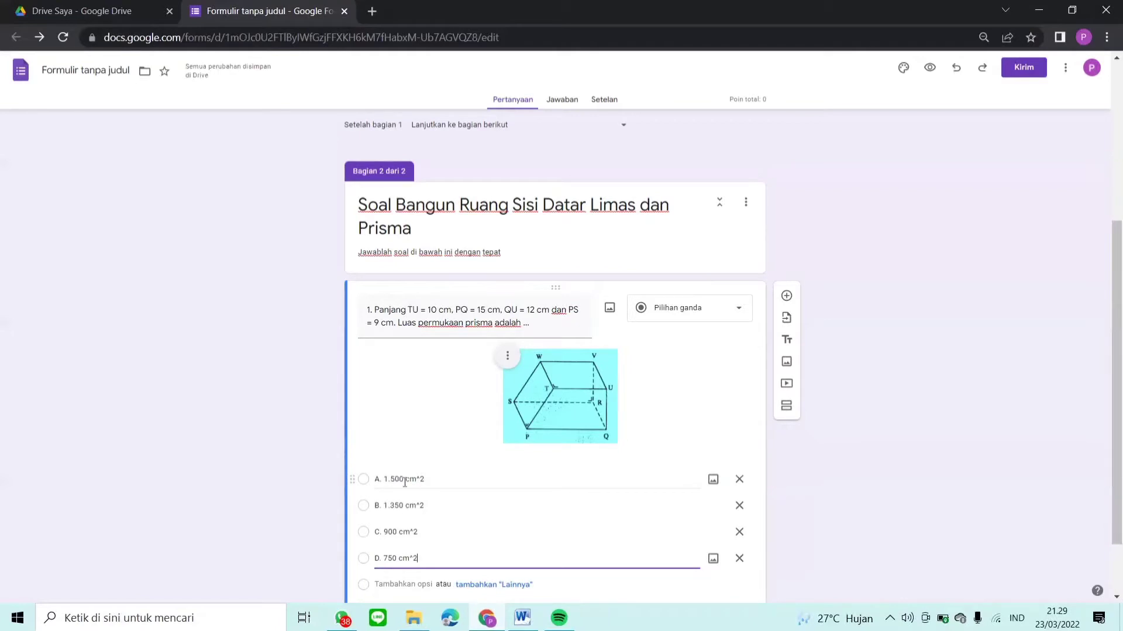
# Make question 1 required and set its answer key to "D. 750 cm^2" with a value of 10 points
pyautogui.scroll(-1, 405, 481)
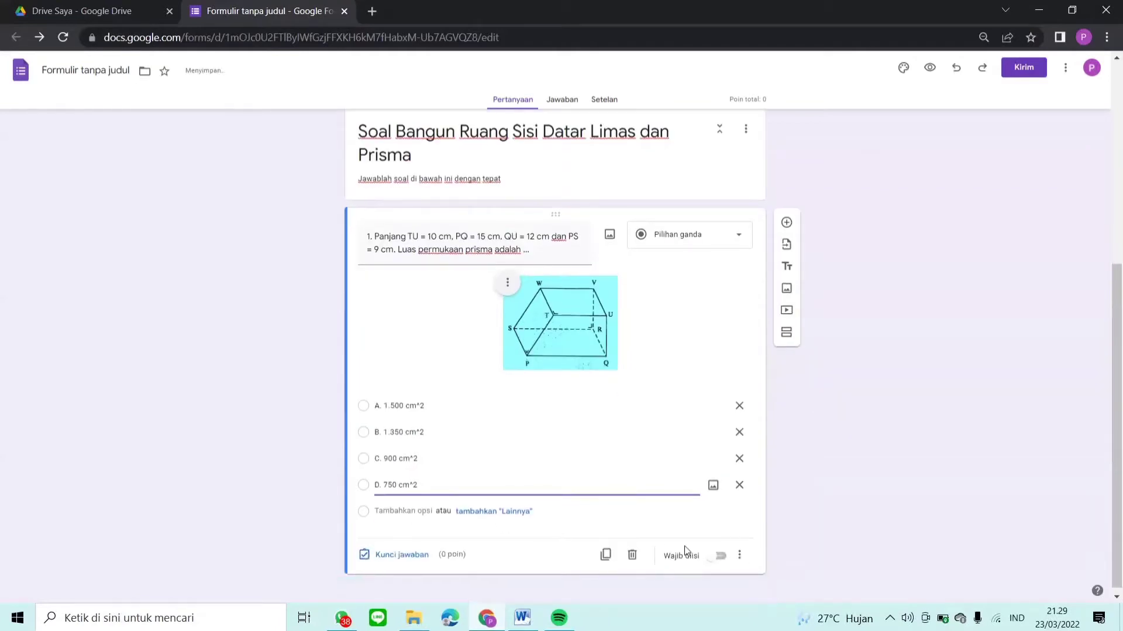
pyautogui.click(720, 558)
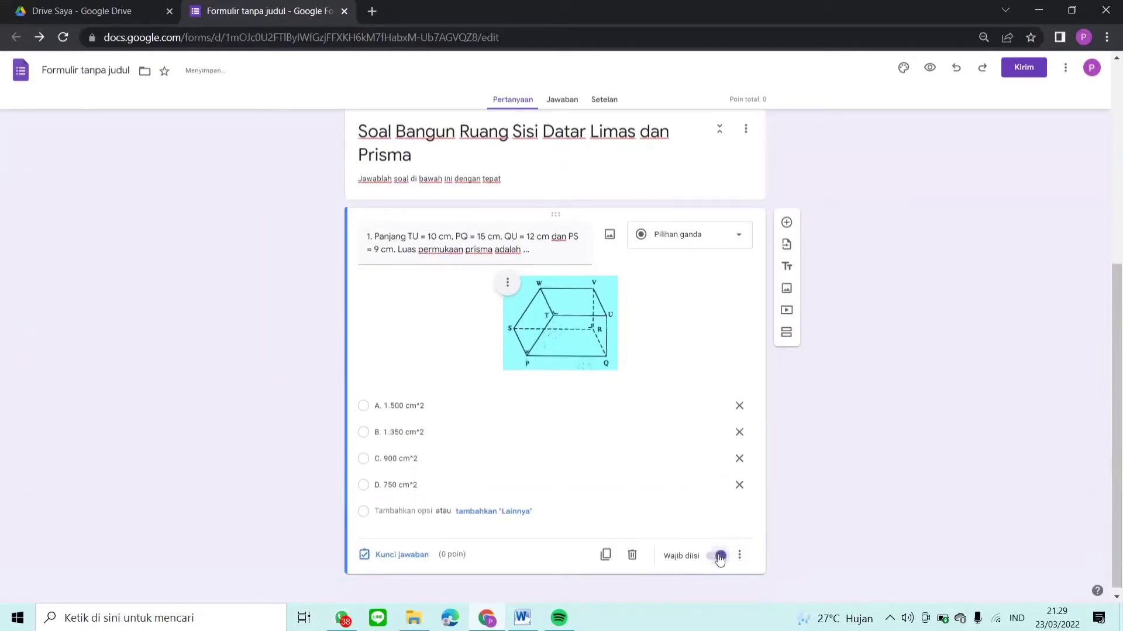
pyautogui.click(410, 557)
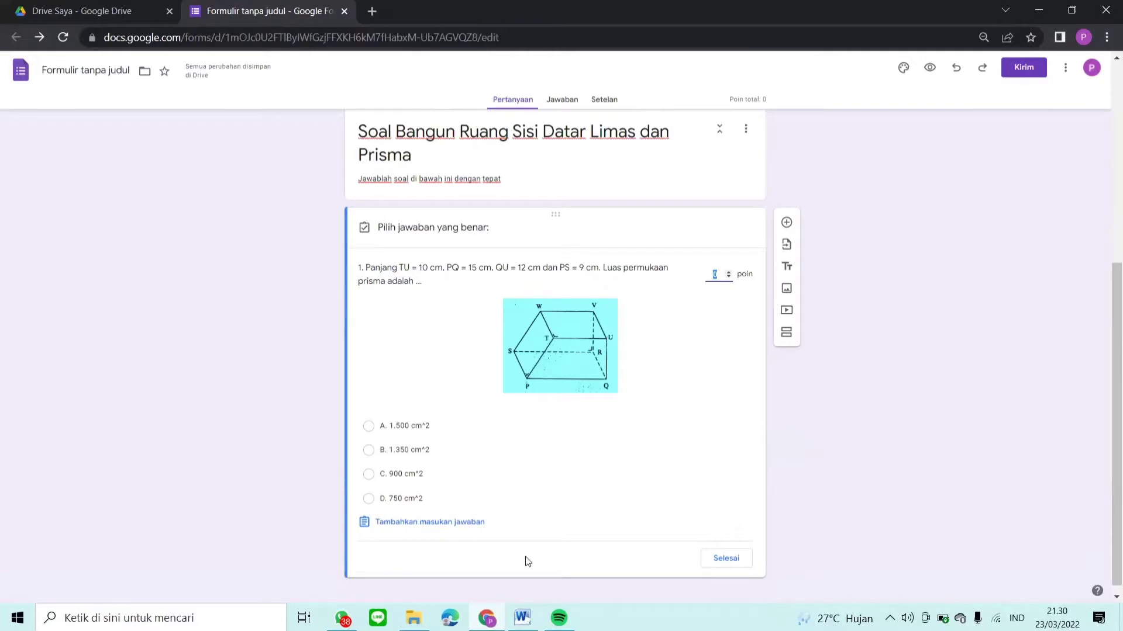
pyautogui.click(371, 500)
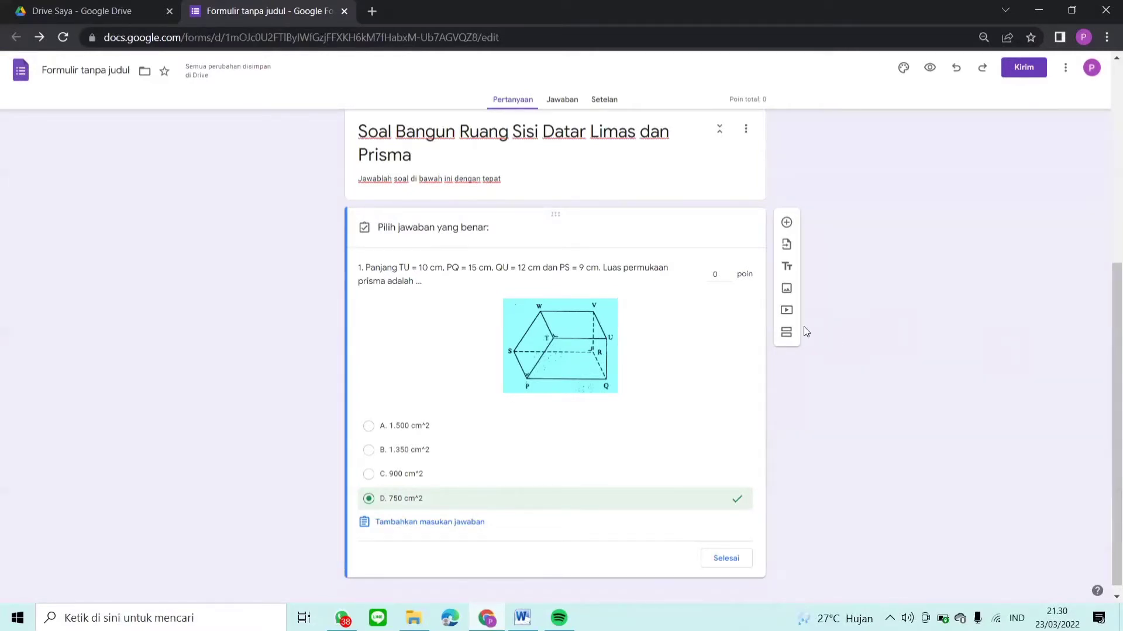
pyautogui.click(715, 276)
pyautogui.write('10')
pyautogui.click(726, 559)
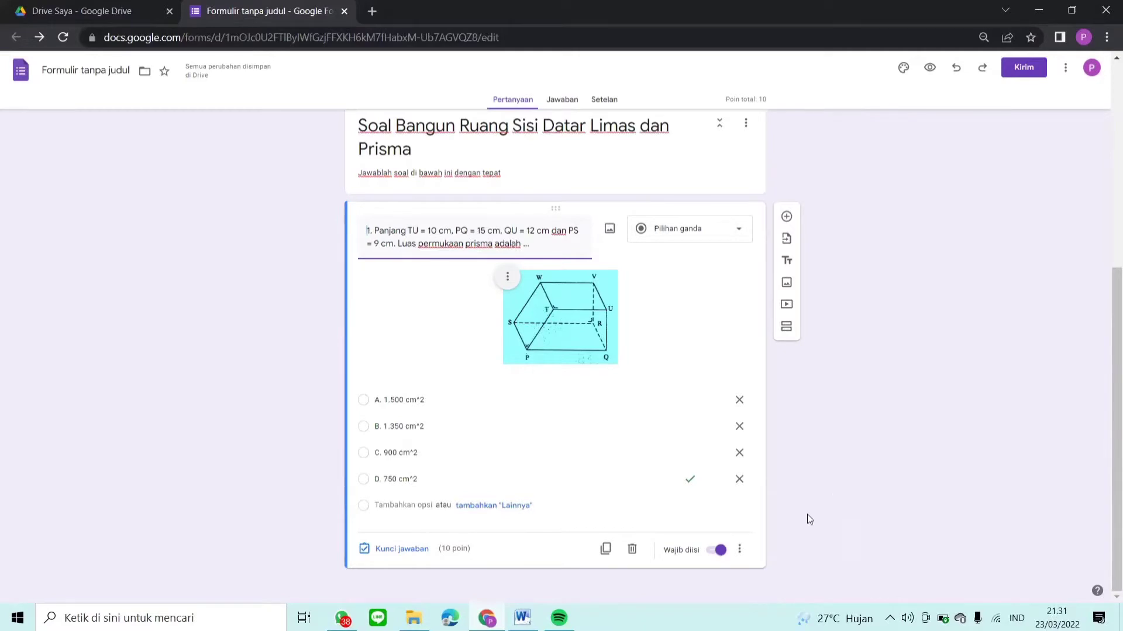
# Duplicate question 1 and replace the copy's question text with "2."
pyautogui.click(612, 549)
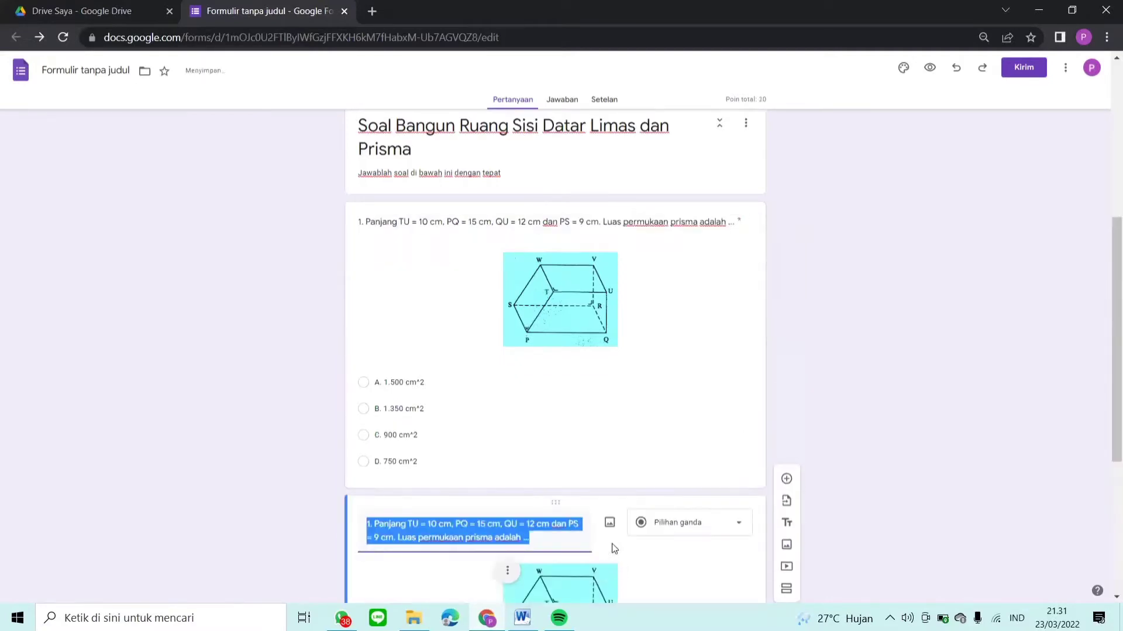
pyautogui.scroll(-3, 624, 538)
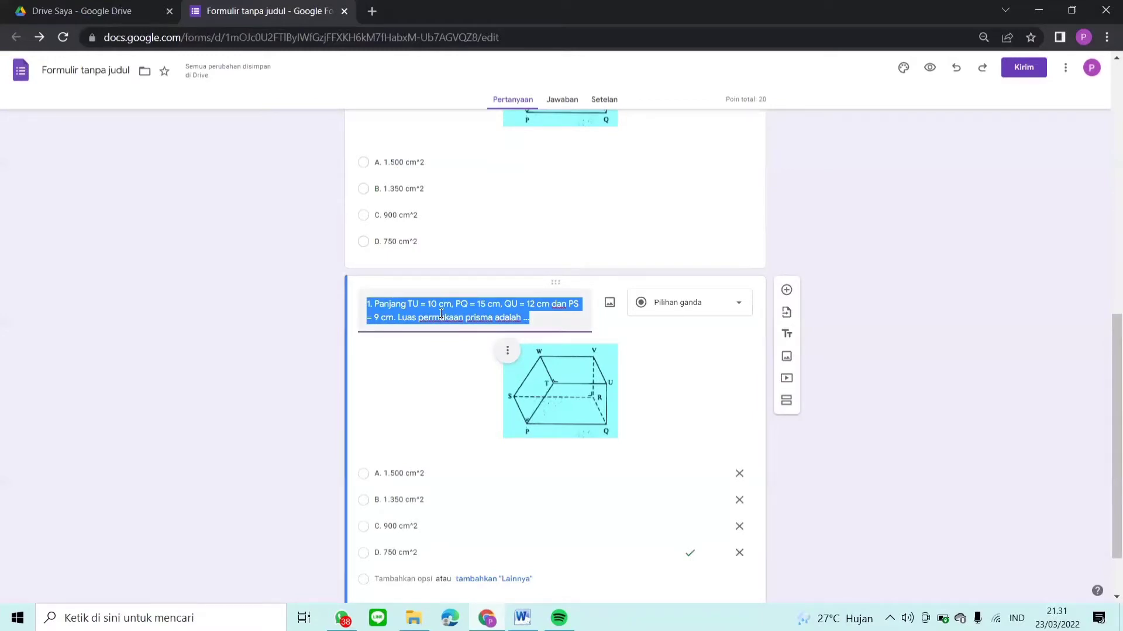
pyautogui.write('2.')
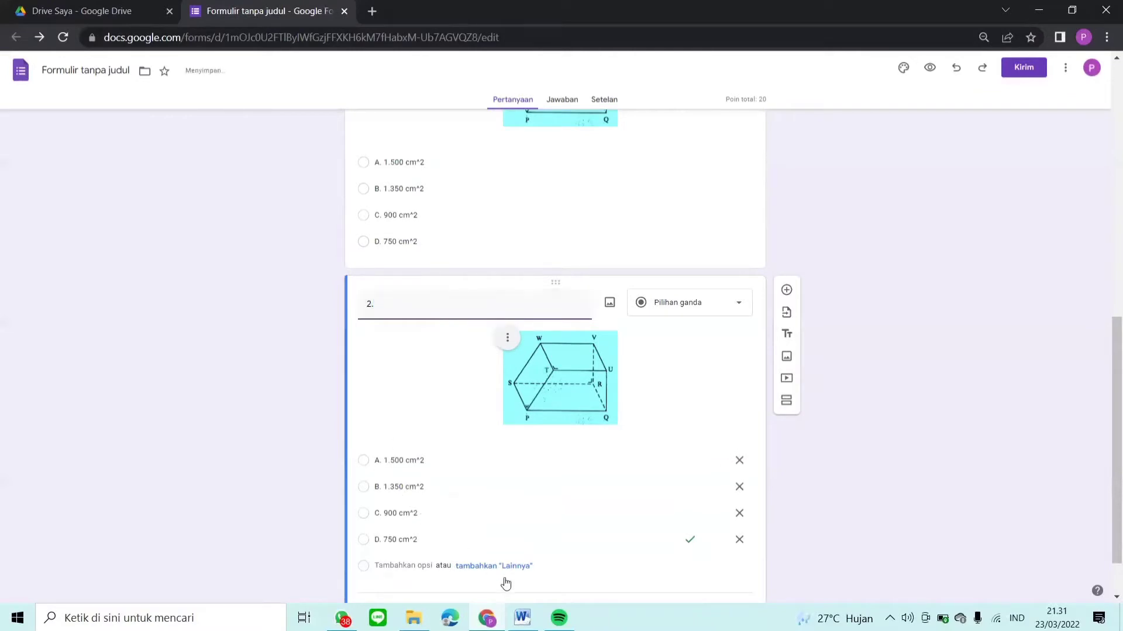
# Copy question 2's text from the Word document into the form's second question, keeping only one "2." before "Luas permukaan prisma tegak"
pyautogui.click(522, 618)
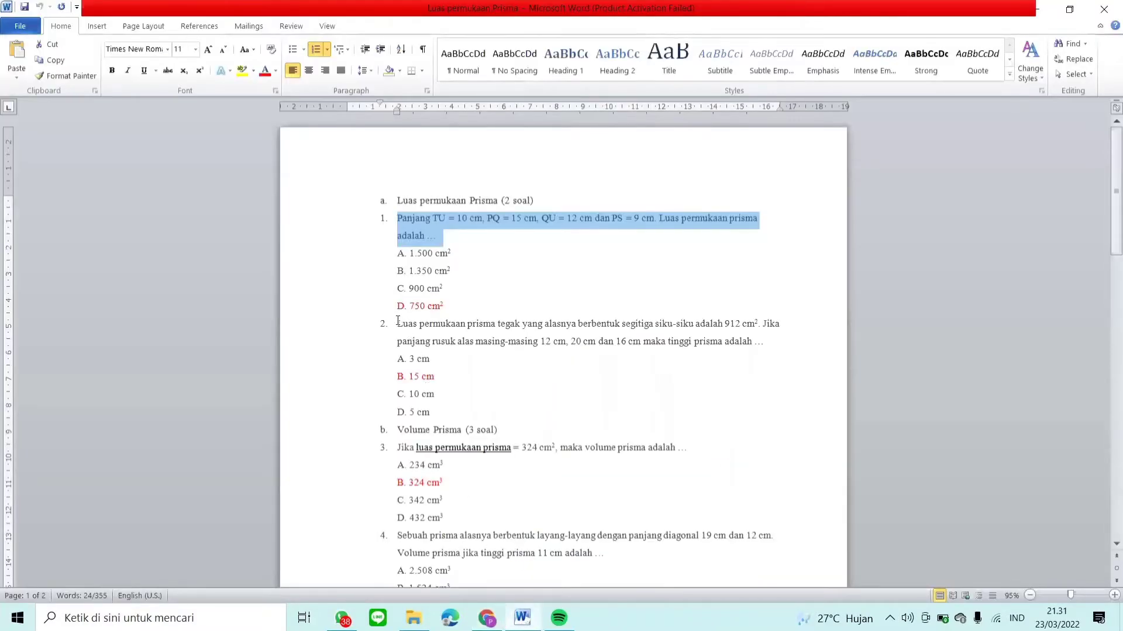
pyautogui.moveTo(397, 324); pyautogui.dragTo(754, 333)
pyautogui.click(509, 293)
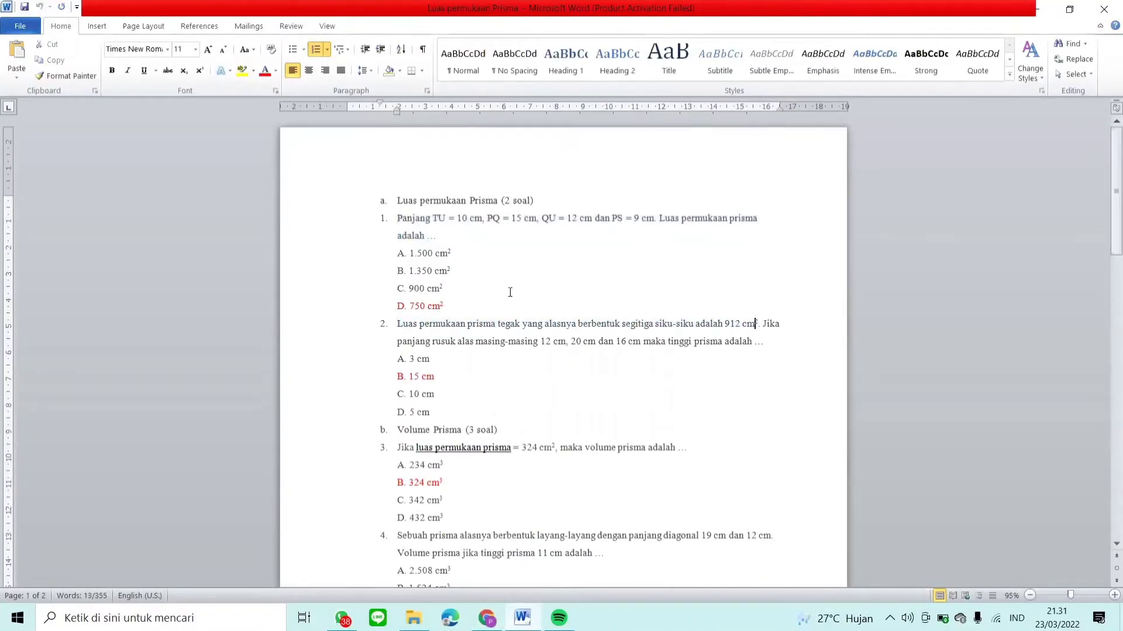
pyautogui.moveTo(397, 324); pyautogui.dragTo(780, 345)
pyautogui.click(487, 618)
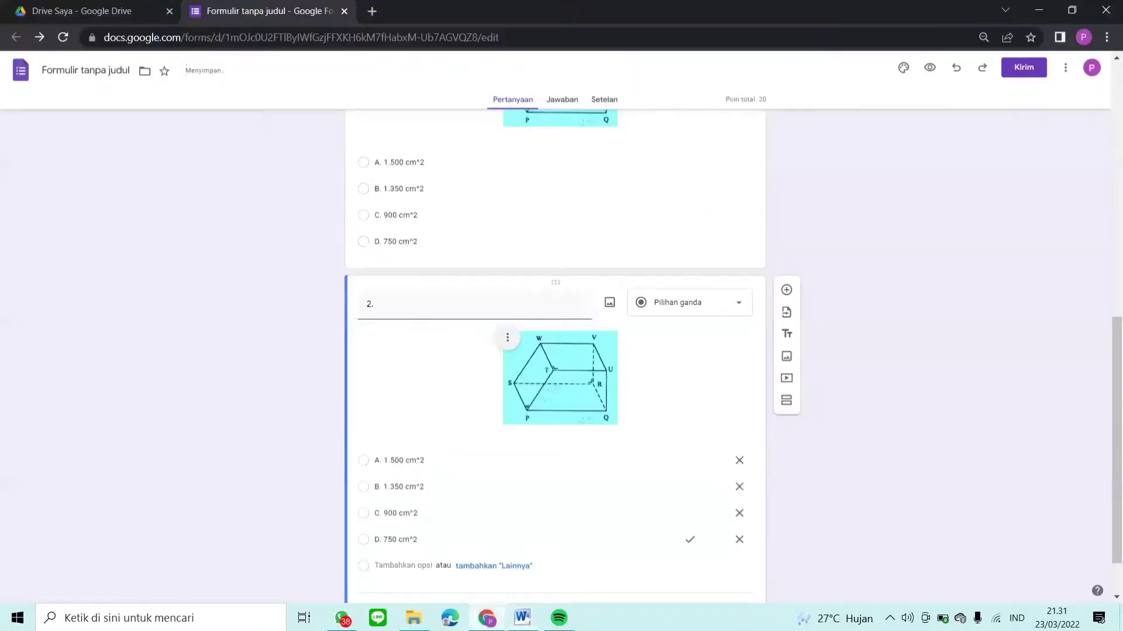
pyautogui.write('2.\tLuas permukaan prisma tegak yang alasnya berbentuk segitiga siku-siku adalah 912 cm2. Jika panjang rusuk alas masing-masing 12 cm, 20 cm dan 16 cm maka tinggi prisma adalah …')
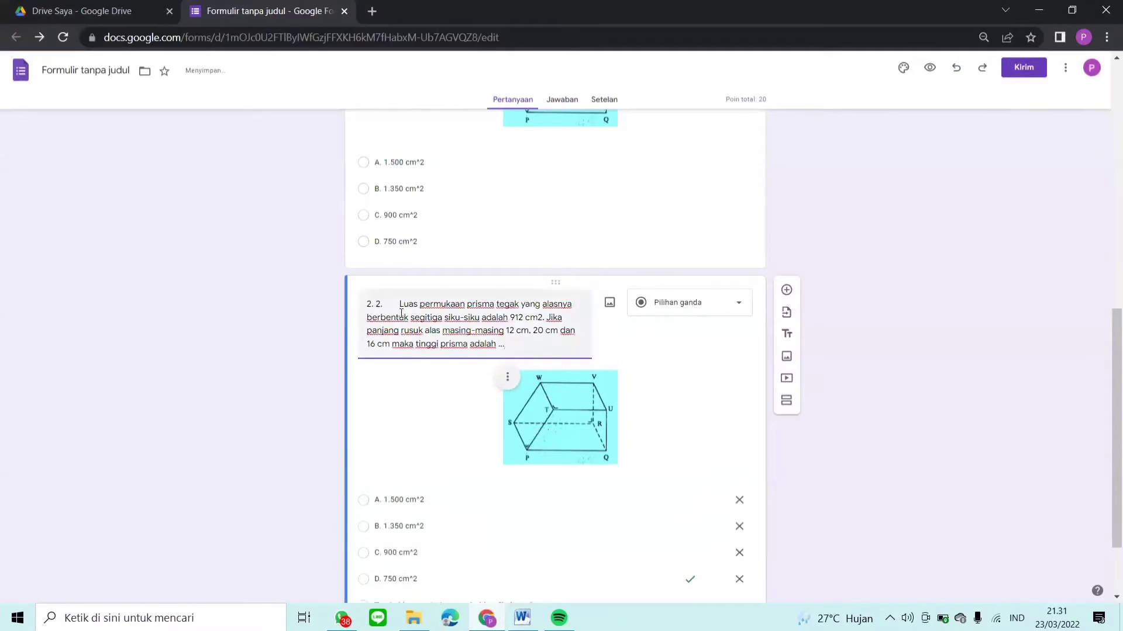
pyautogui.click(394, 304)
pyautogui.press('BackSpace')
pyautogui.press('BackSpace')
pyautogui.press('BackSpace')
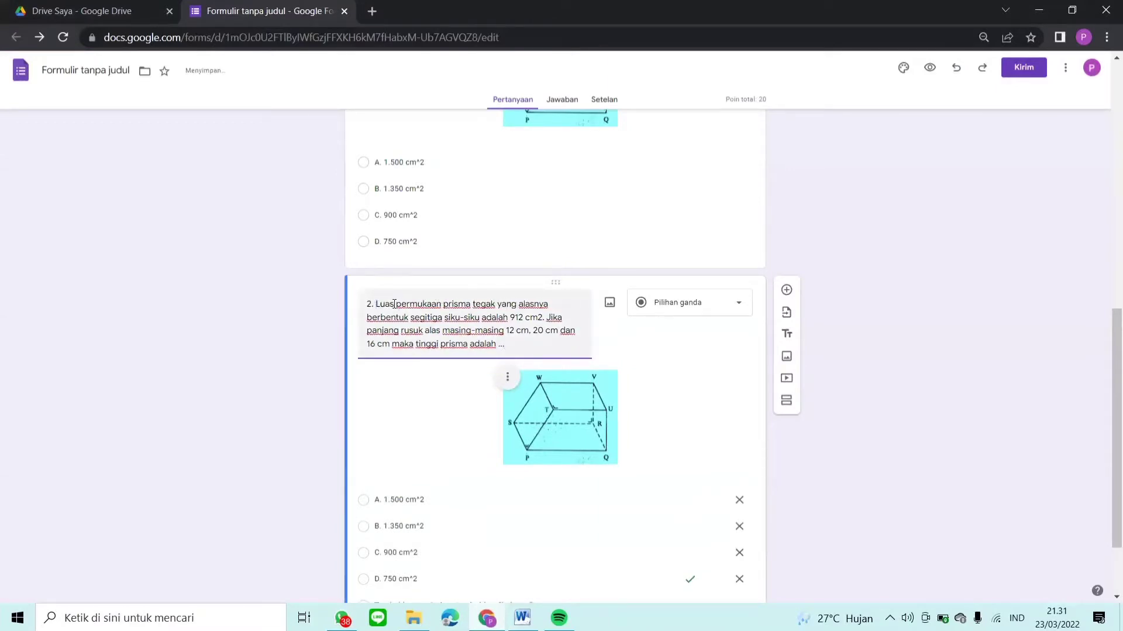
# Delete the prism image from question 2 and change its first option to "A. 3 cm"
pyautogui.click(507, 379)
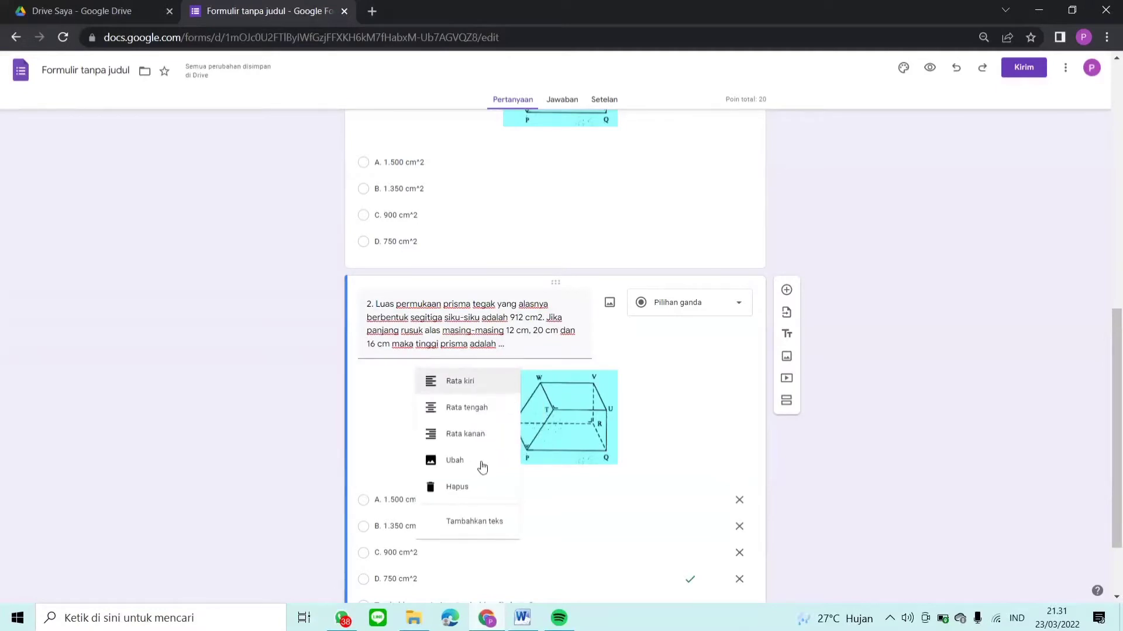
pyautogui.click(477, 495)
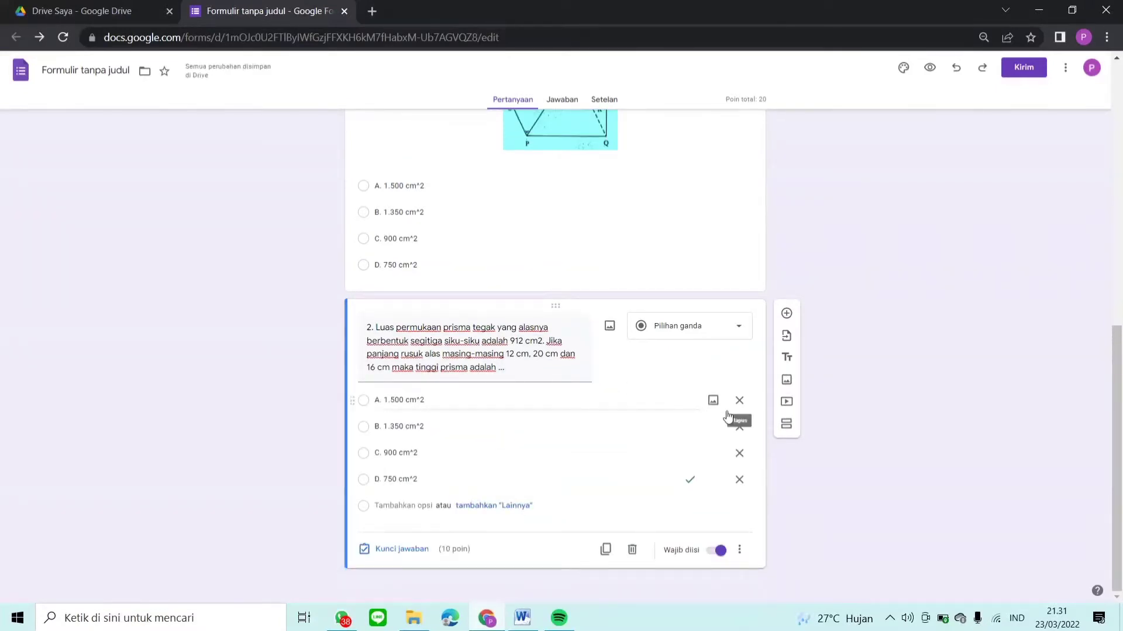
pyautogui.click(523, 414)
pyautogui.click(436, 399)
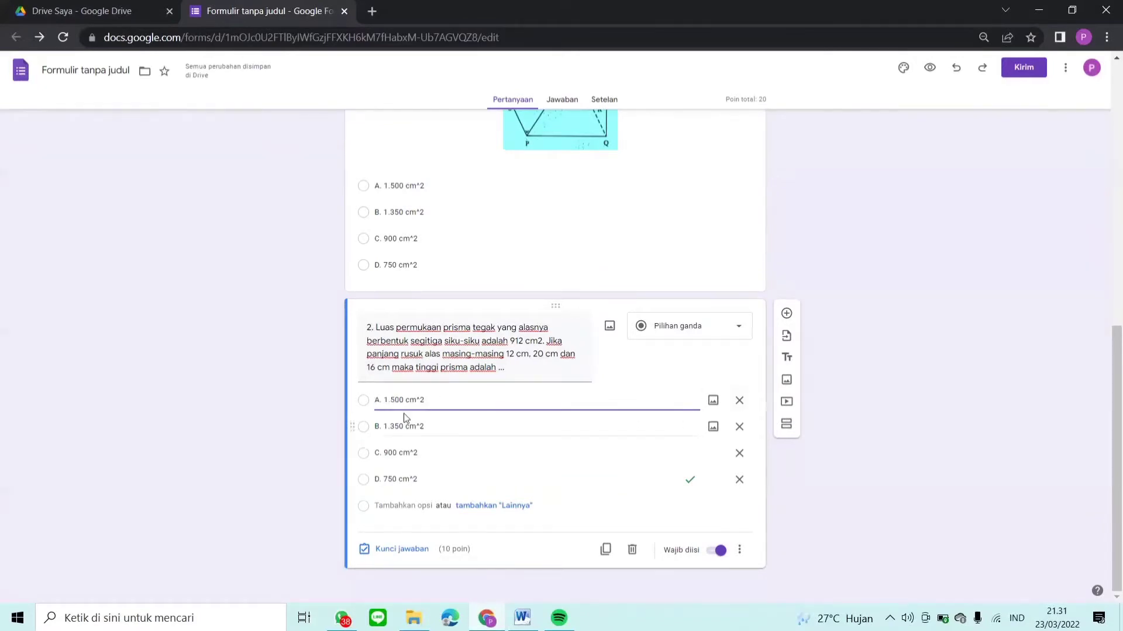
pyautogui.press('BackSpace')
pyautogui.press('BackSpace')
pyautogui.press('BackSpace')
pyautogui.press('BackSpace')
pyautogui.press('BackSpace')
pyautogui.press('BackSpace')
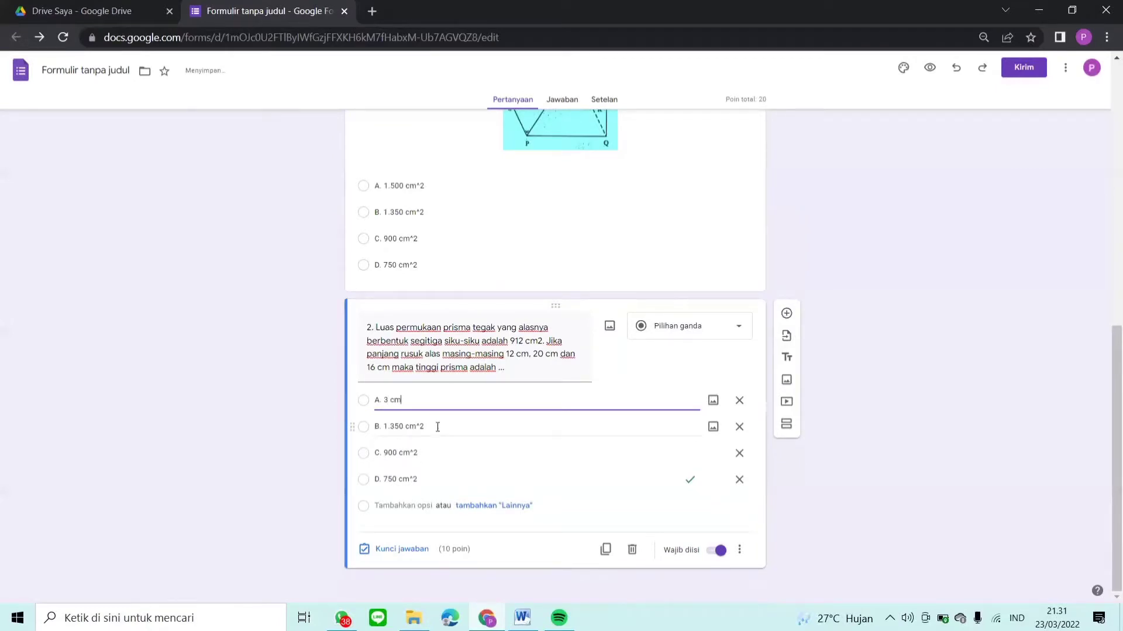
# Change the second option of question 2 to "B. 15 cm"
pyautogui.click(437, 426)
pyautogui.click(437, 427)
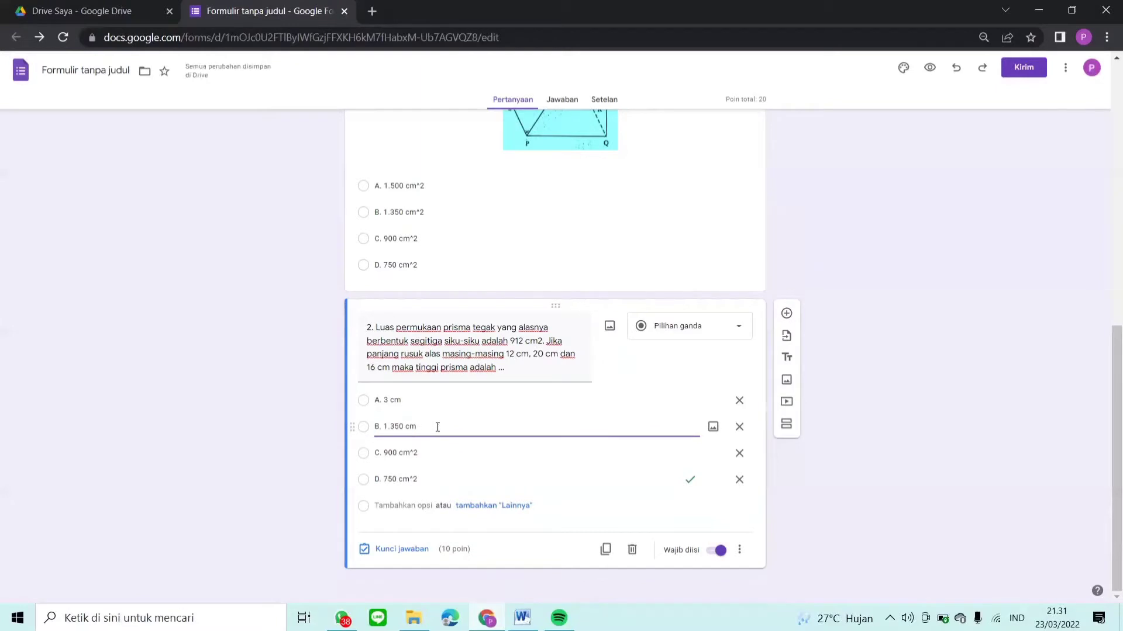
pyautogui.press('BackSpace')
pyautogui.press('BackSpace')
pyautogui.press('BackSpace')
pyautogui.press('BackSpace')
pyautogui.press('BackSpace')
pyautogui.press('BackSpace')
pyautogui.press('BackSpace')
pyautogui.write('5')
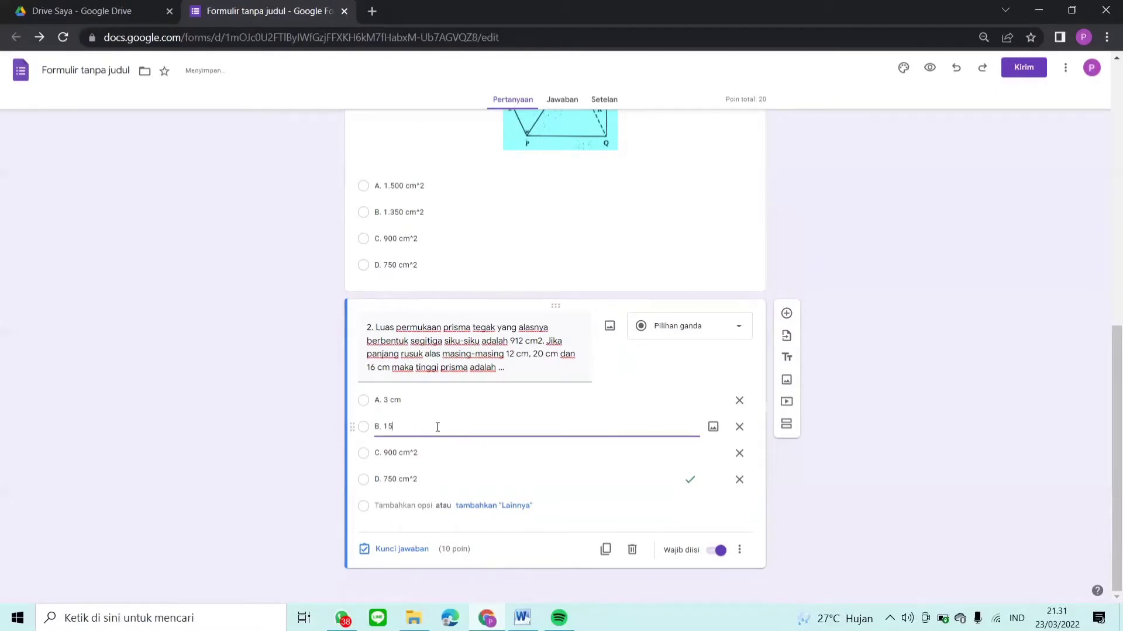
pyautogui.write(' cm')
# Change the third option of question 2 to "C. 10 cm"
pyautogui.click(449, 451)
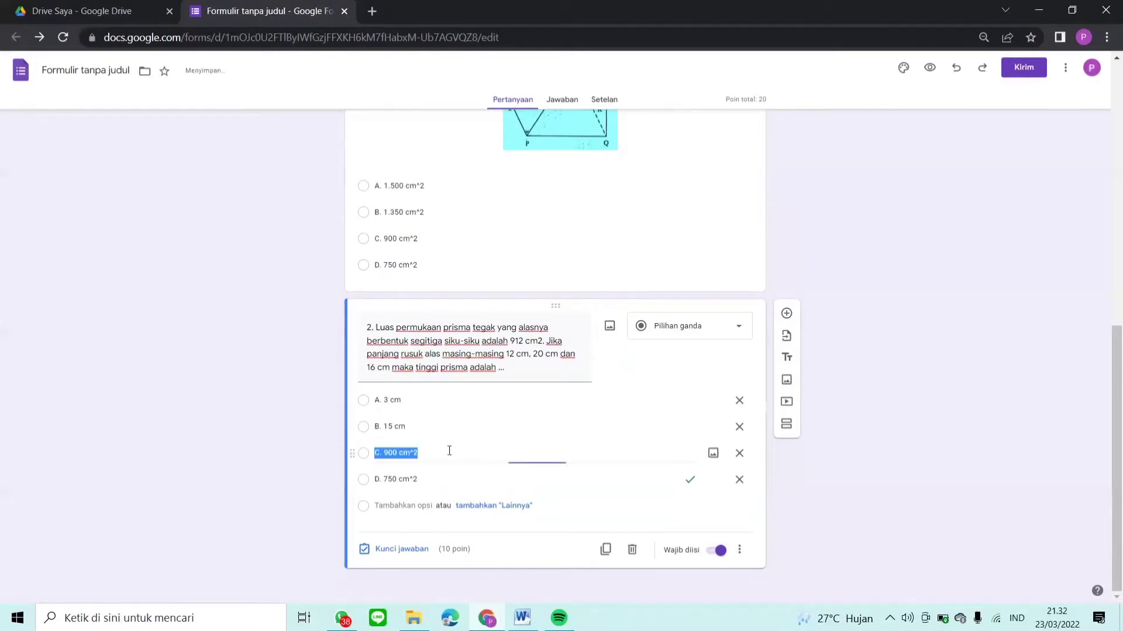
pyautogui.click(449, 450)
pyautogui.press('BackSpace')
pyautogui.press('BackSpace')
pyautogui.press('BackSpace')
pyautogui.press('BackSpace')
pyautogui.press('BackSpace')
pyautogui.press('BackSpace')
pyautogui.press('BackSpace')
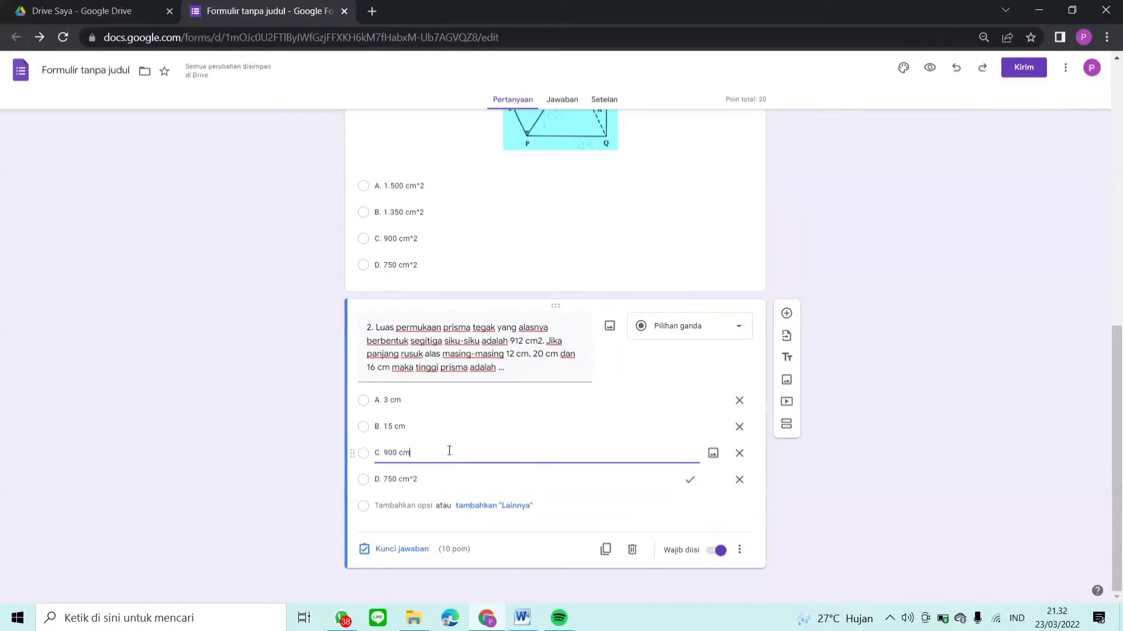
pyautogui.press('BackSpace')
pyautogui.write('10 c')
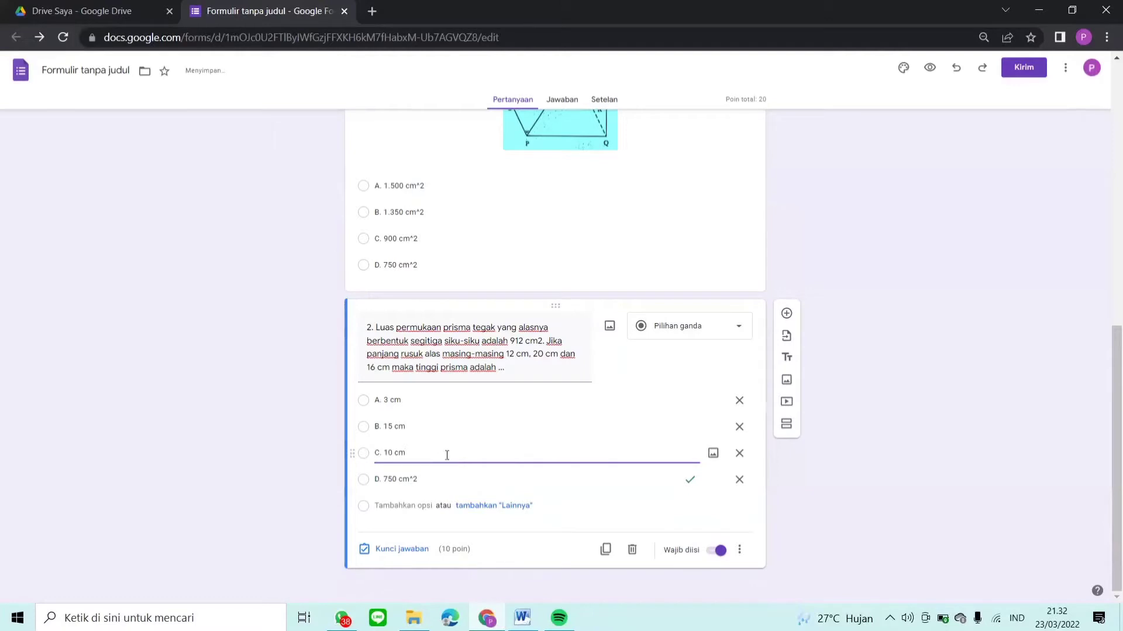
# Change the fourth option of question 2 to "D. 5 cm"
pyautogui.tripleClick(434, 479)
pyautogui.click(442, 480)
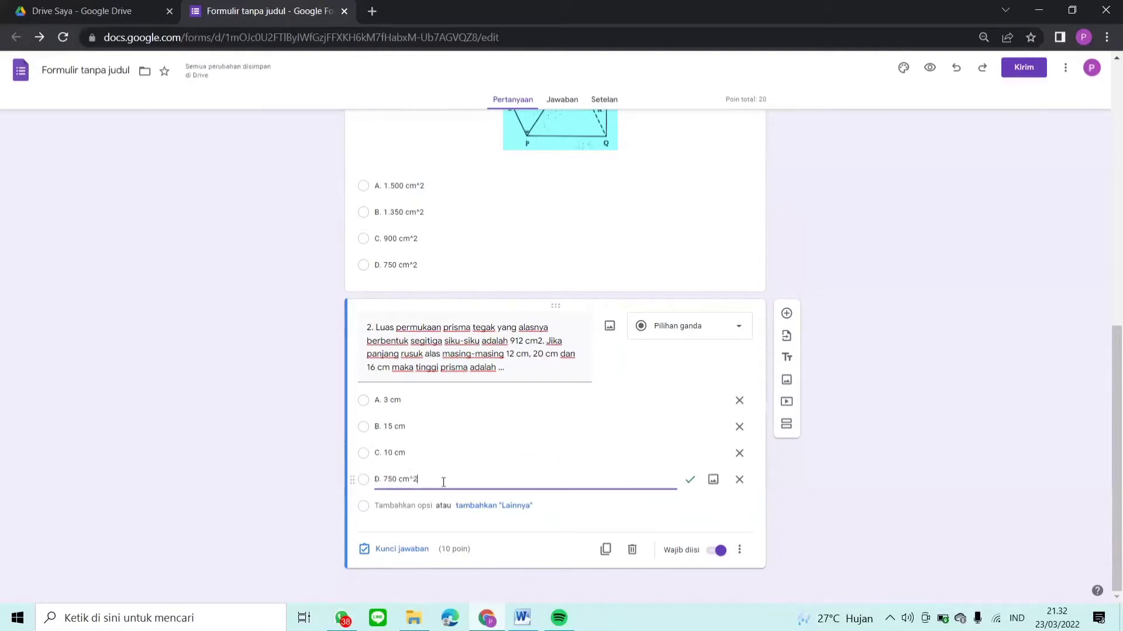
pyautogui.press('BackSpace')
pyautogui.press('BackSpace')
pyautogui.press('BackSpace')
pyautogui.press('BackSpace')
pyautogui.press('BackSpace')
pyautogui.press('BackSpace')
pyautogui.press('BackSpace')
pyautogui.write('5 c')
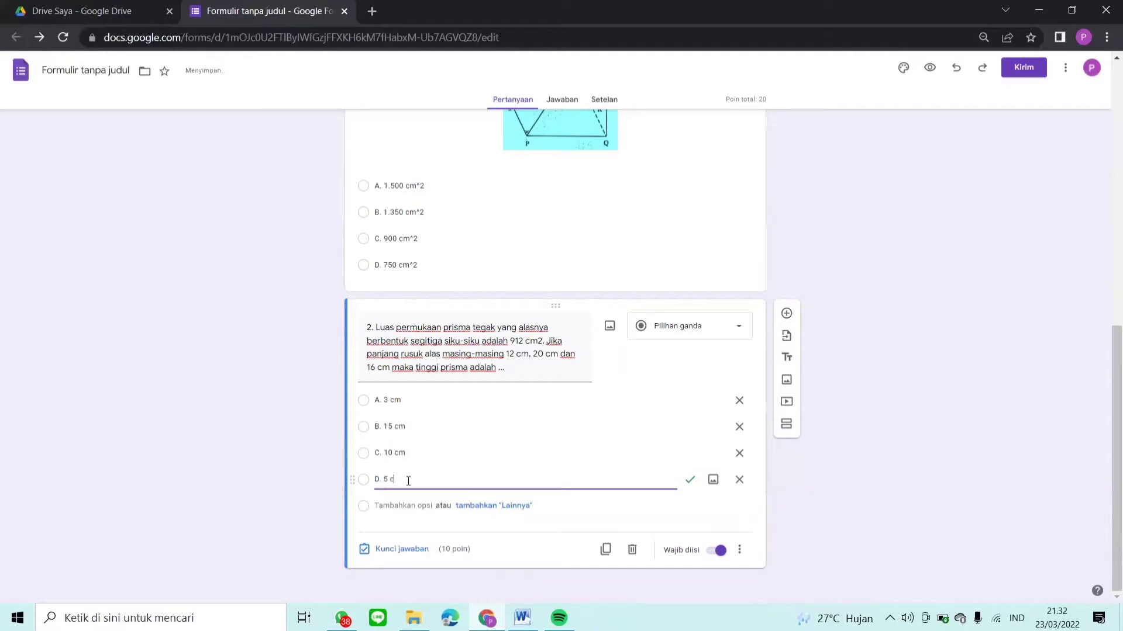
pyautogui.write('m')
pyautogui.click(832, 507)
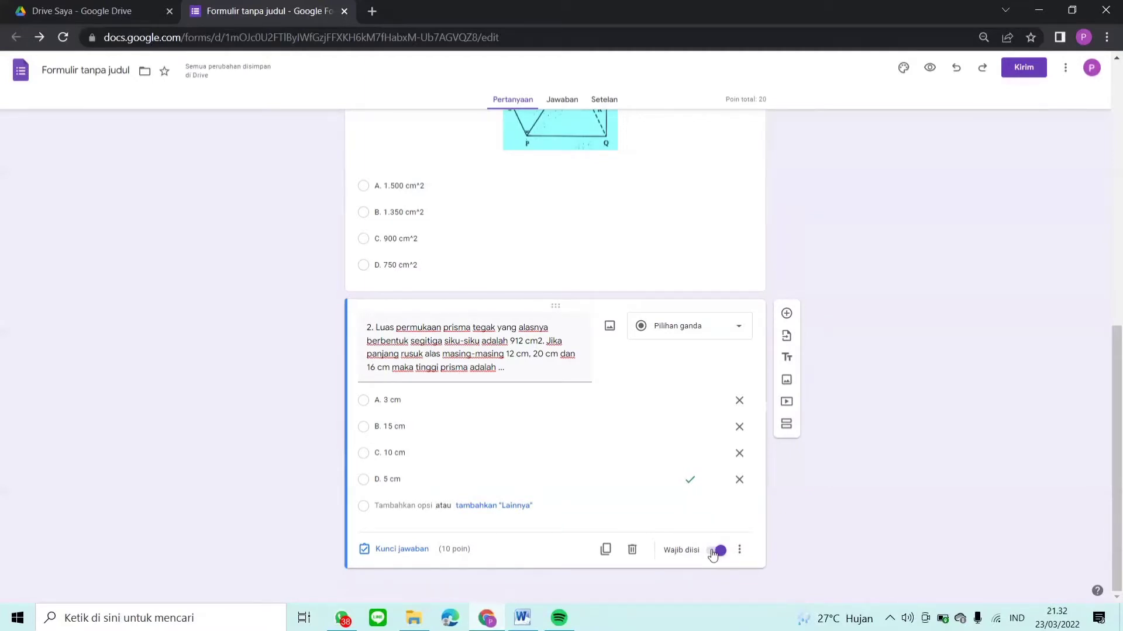
# Set question 2's answer key to "B. 15 cm" only, unmarking "D. 5 cm" as a correct answer
pyautogui.click(382, 550)
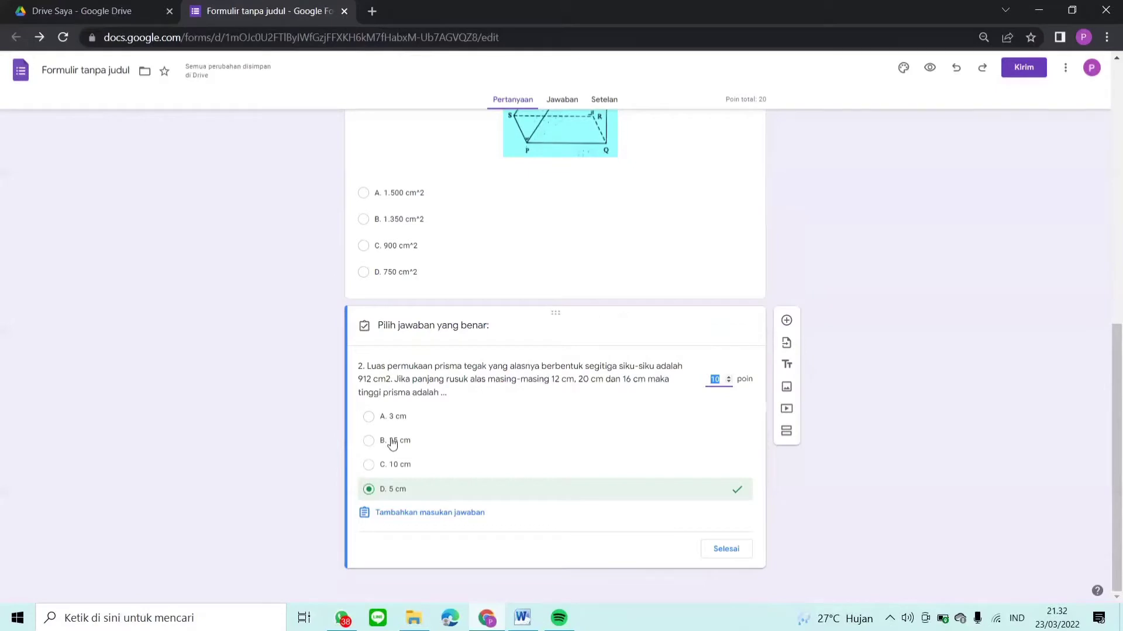
pyautogui.click(392, 444)
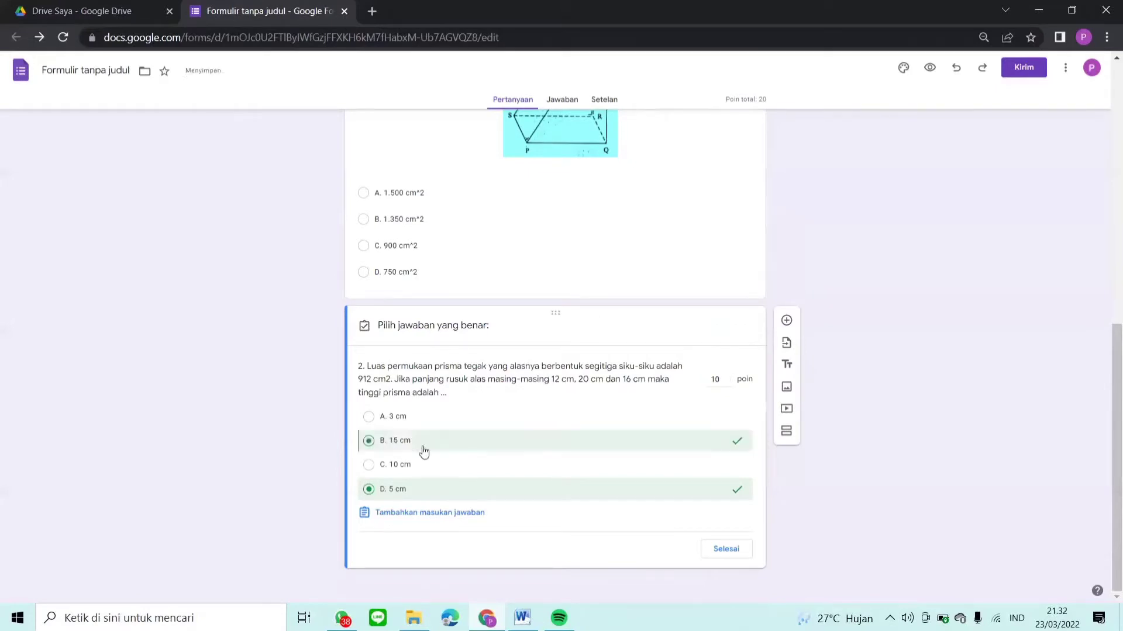
pyautogui.click(405, 496)
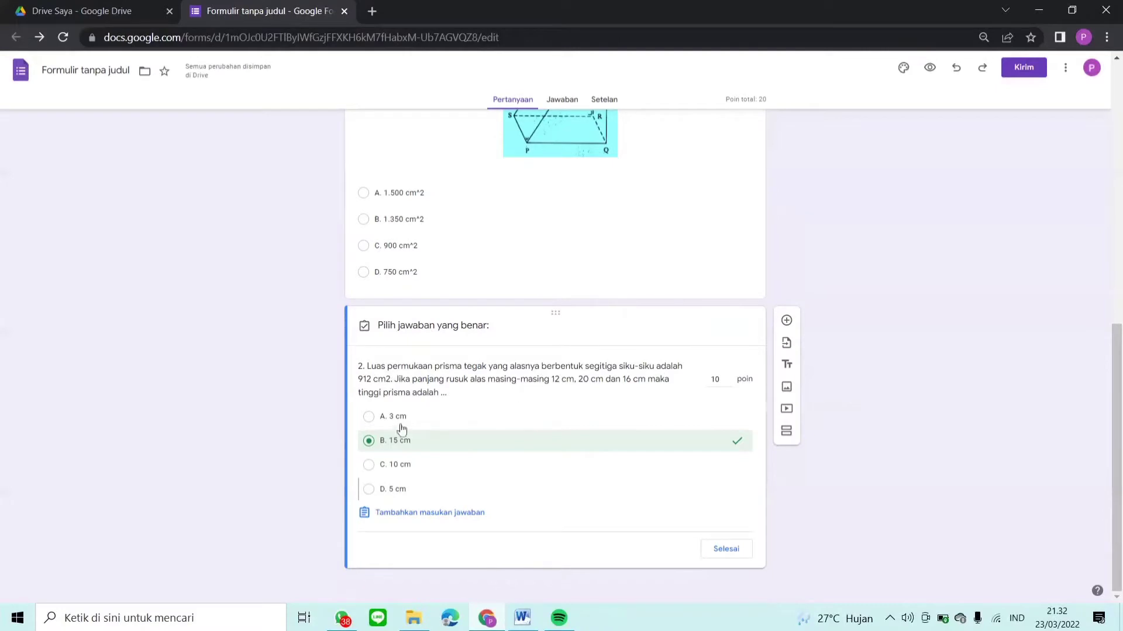
pyautogui.click(725, 549)
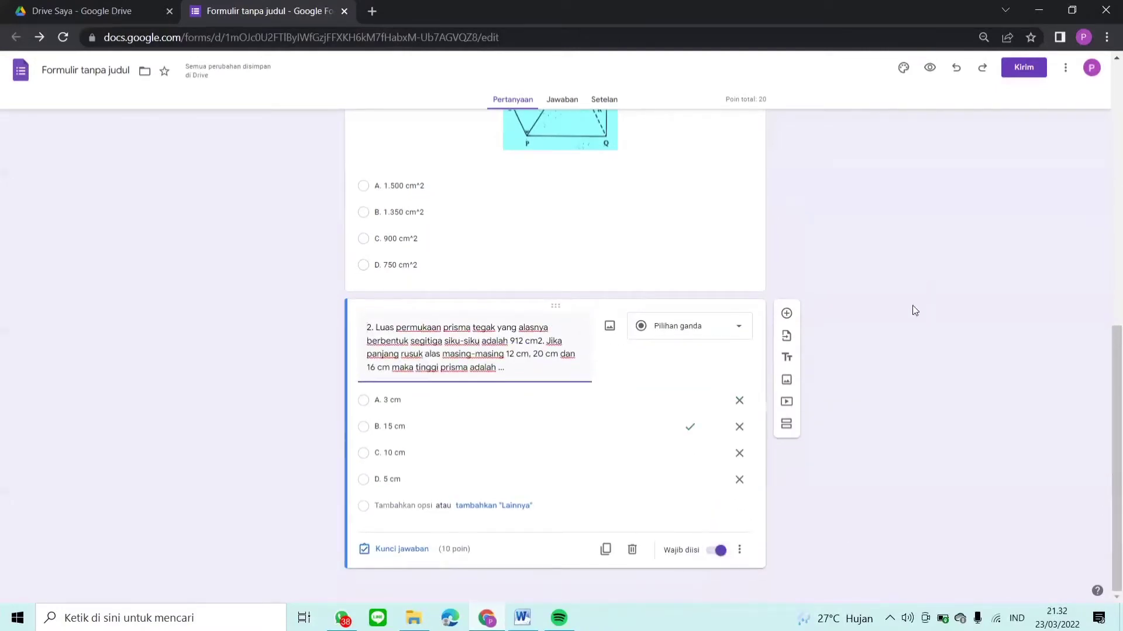
pyautogui.scroll(1, 877, 370)
pyautogui.scroll(-1, 877, 370)
pyautogui.scroll(1, 819, 386)
pyautogui.click(757, 333)
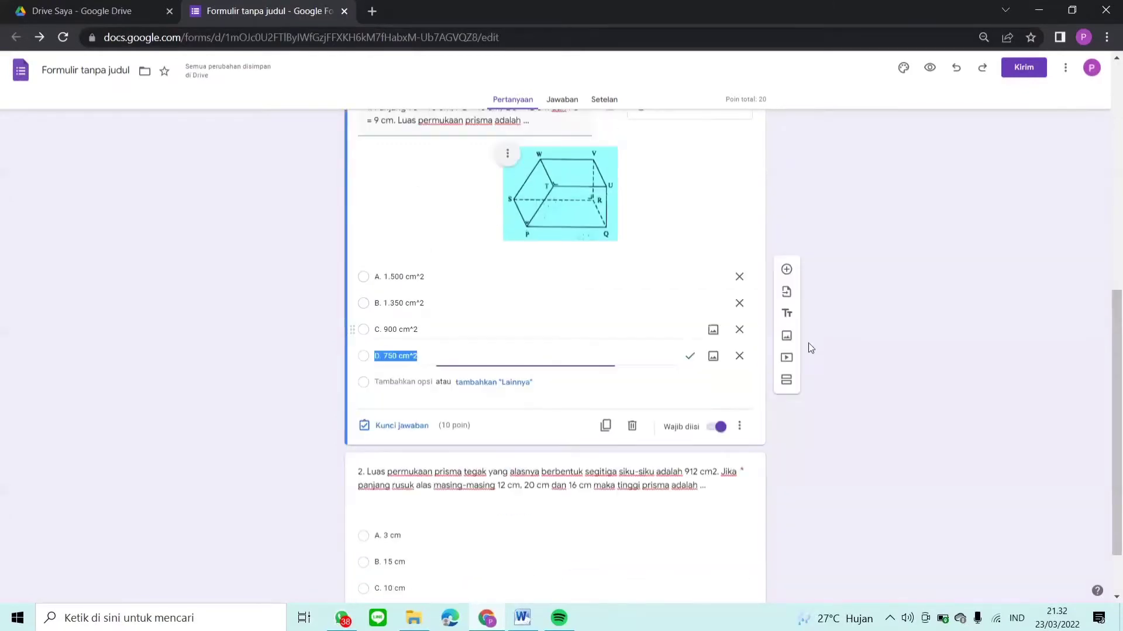
pyautogui.scroll(-1, 914, 457)
pyautogui.click(842, 475)
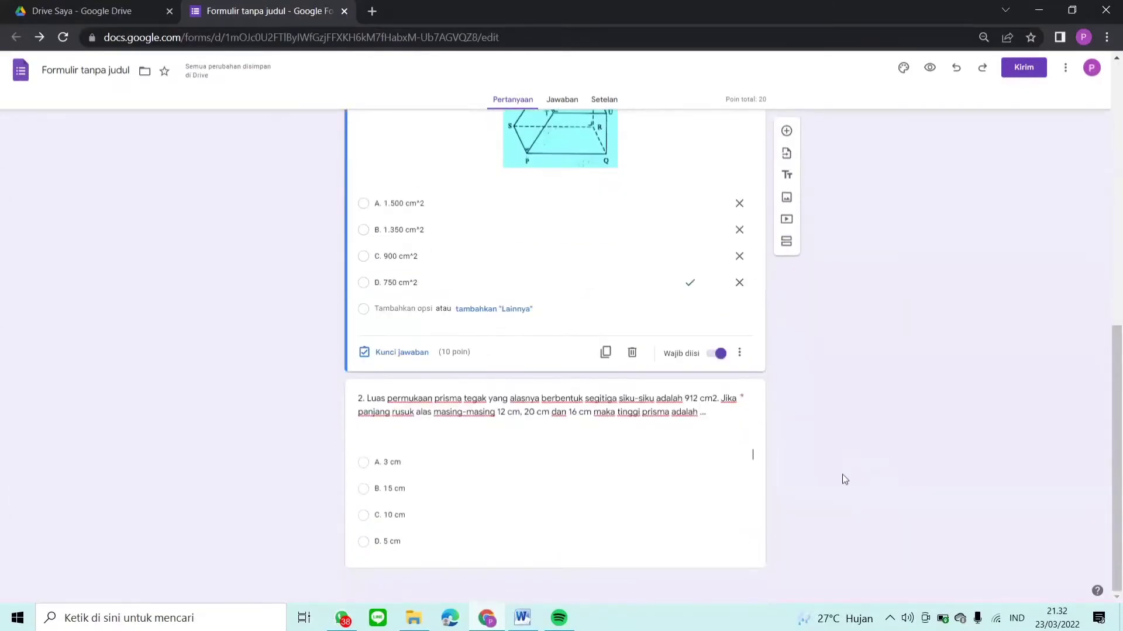
# Duplicate question 2 and clear the question text of the copy
pyautogui.click(671, 450)
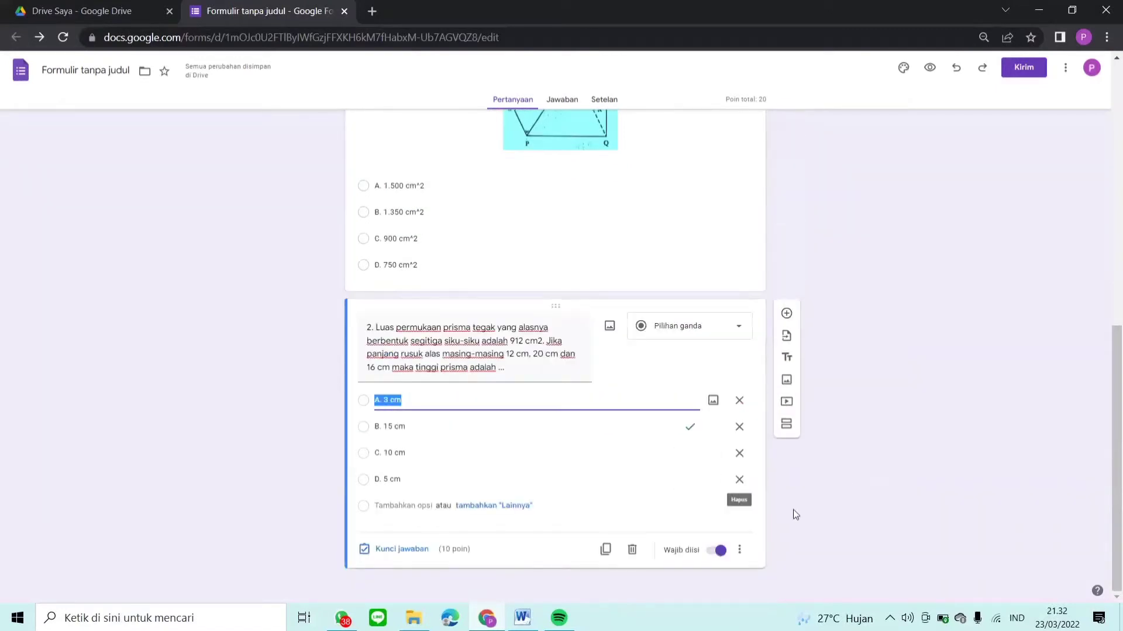
pyautogui.click(607, 550)
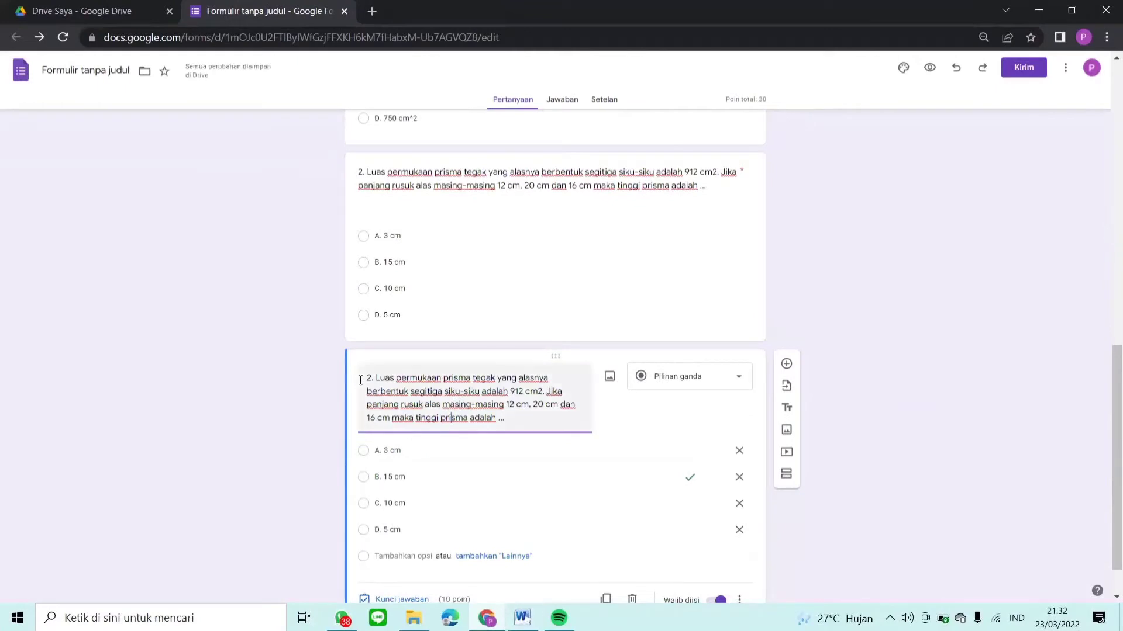
pyautogui.moveTo(366, 377); pyautogui.dragTo(517, 423)
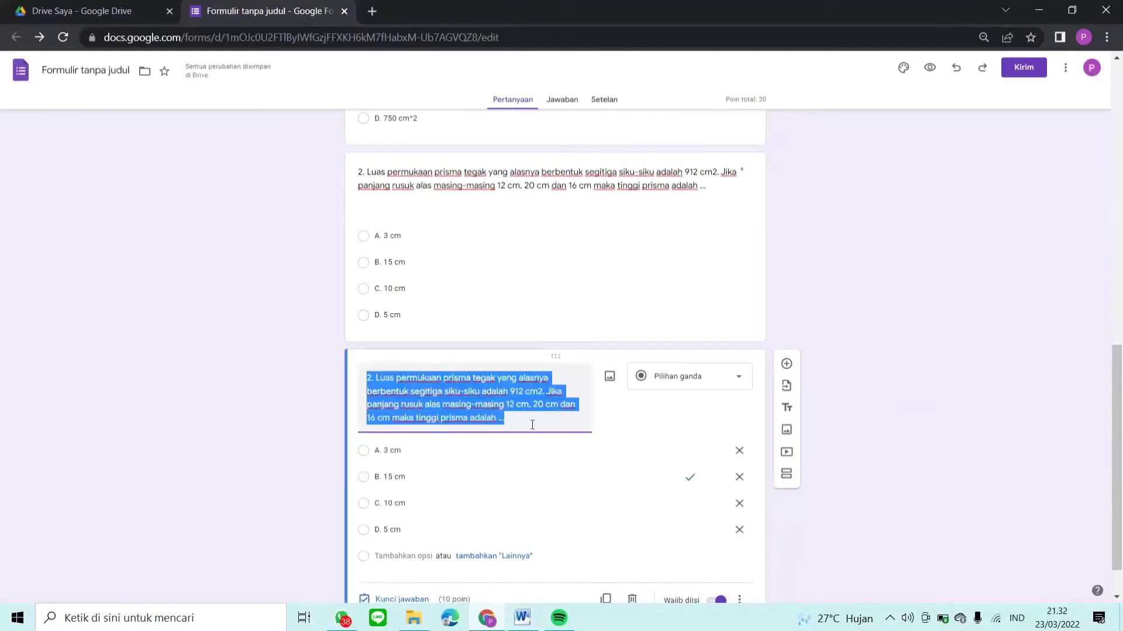
pyautogui.press('BackSpace')
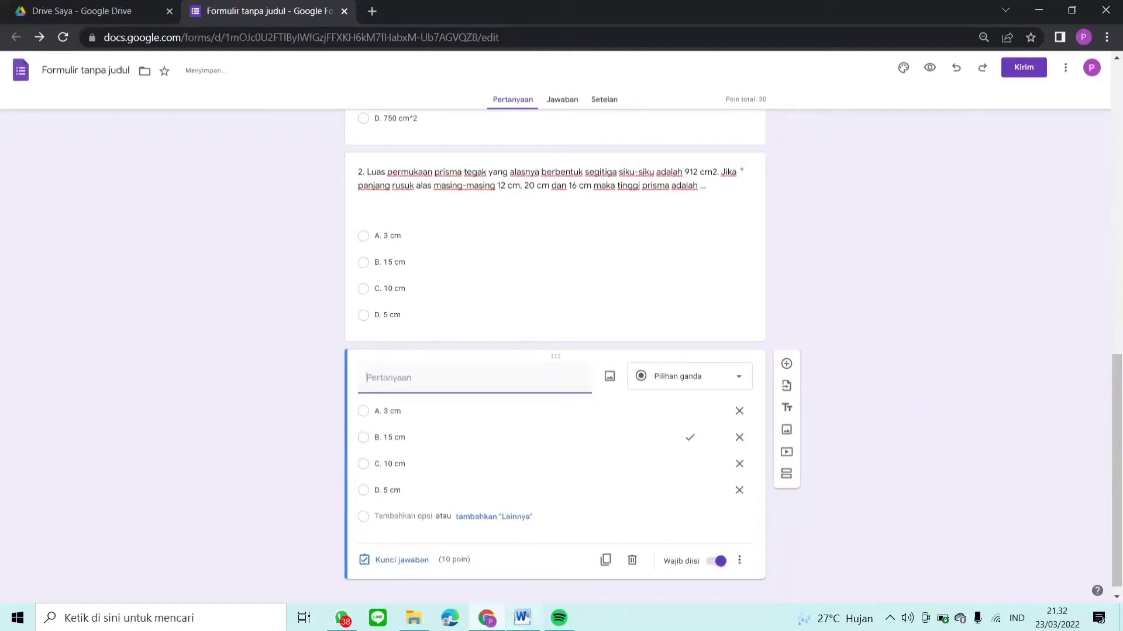
# Copy question 3, "Jika luas permukaan prisma = 324 cm2, maka volume prisma adalah ...", from the Word document into the form's empty question with its number
pyautogui.hotkey('alt', 'Tab')
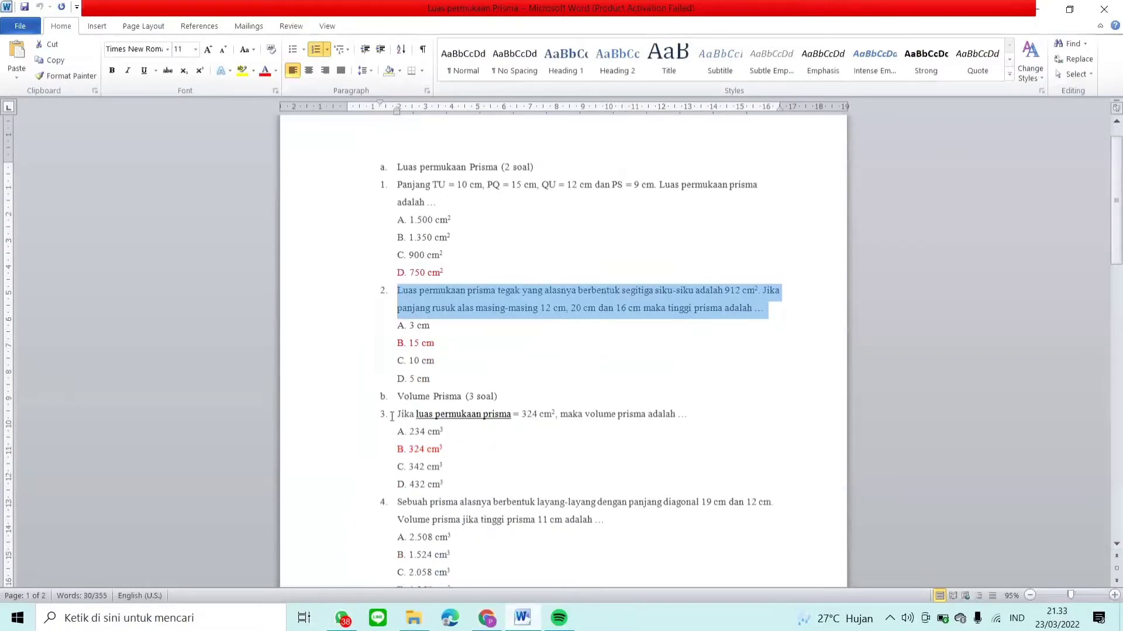
pyautogui.moveTo(392, 417); pyautogui.dragTo(618, 416)
pyautogui.tripleClick(701, 416)
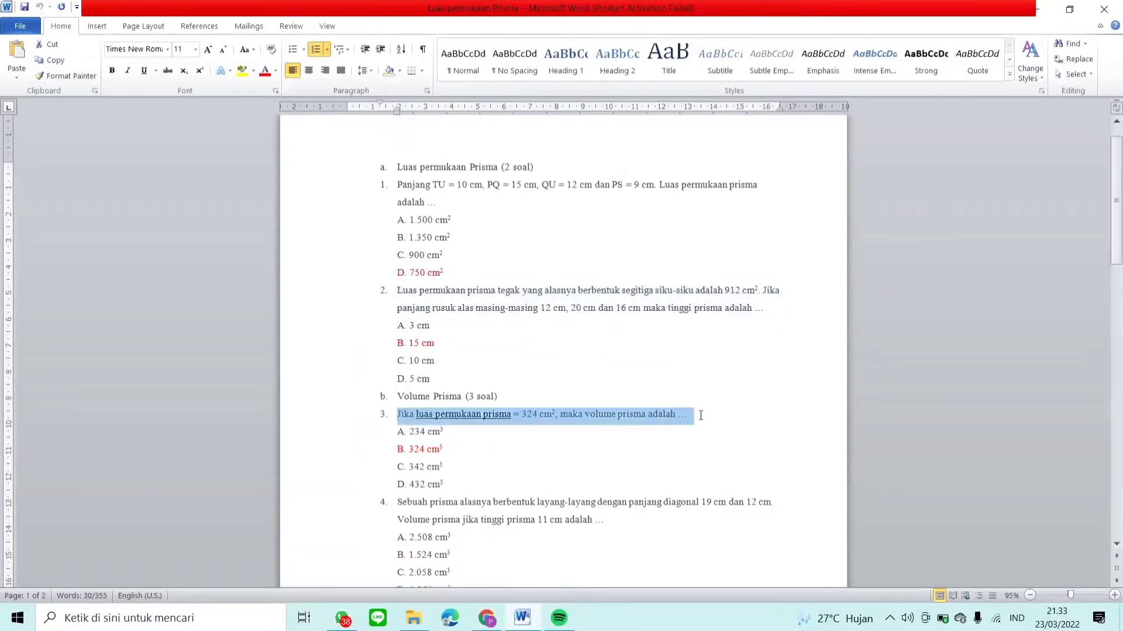
pyautogui.click(484, 611)
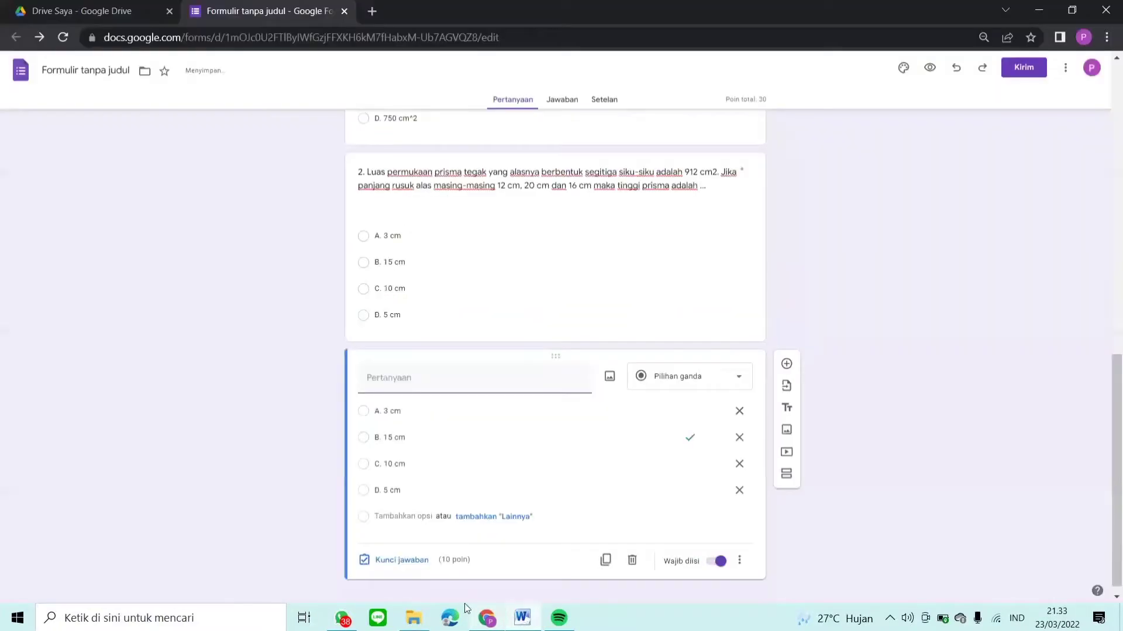
pyautogui.write('3.\tJika luas permukaan prisma = 324 cm2, maka volume prisma adalah ...')
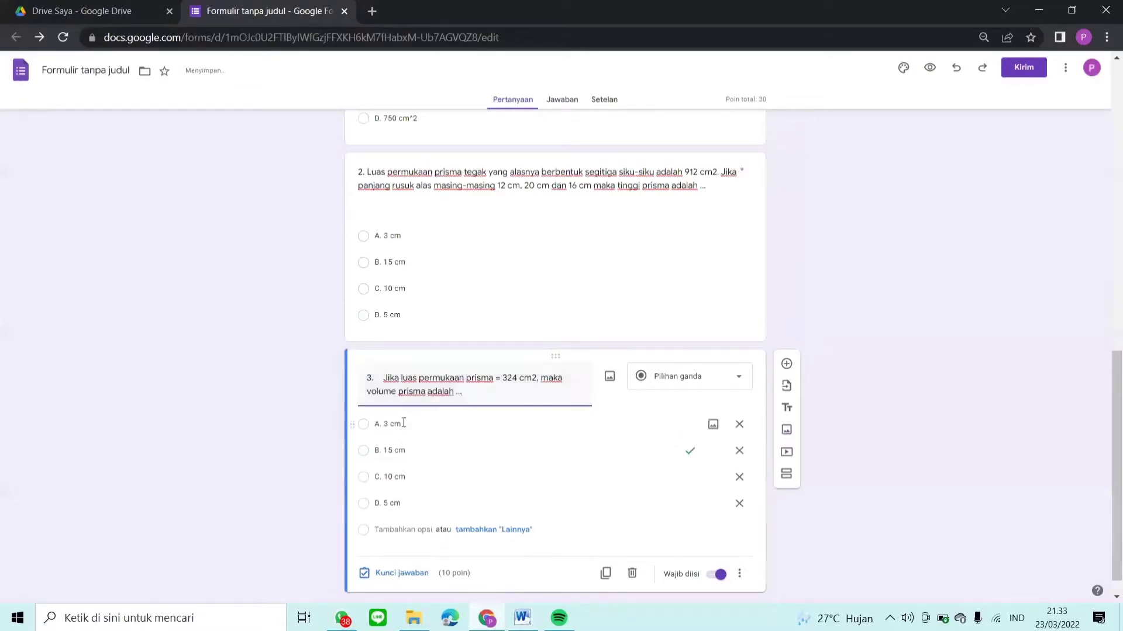
# Change the first option of question 3 to "A. 234 cm^2"
pyautogui.click(403, 422)
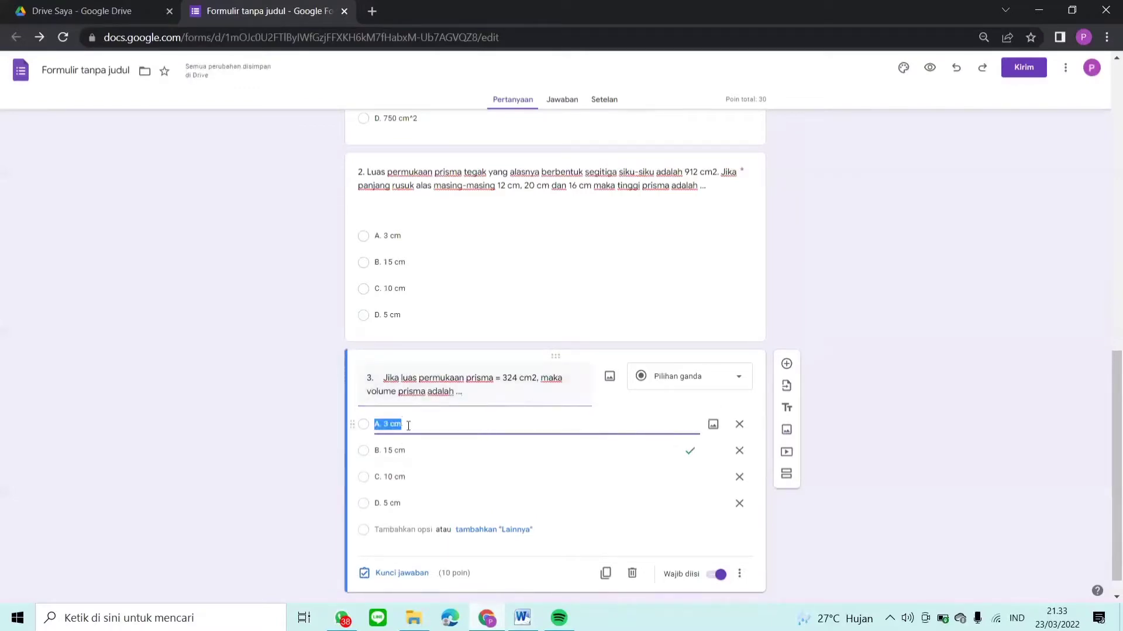
pyautogui.click(408, 426)
pyautogui.press('BackSpace')
pyautogui.press('BackSpace')
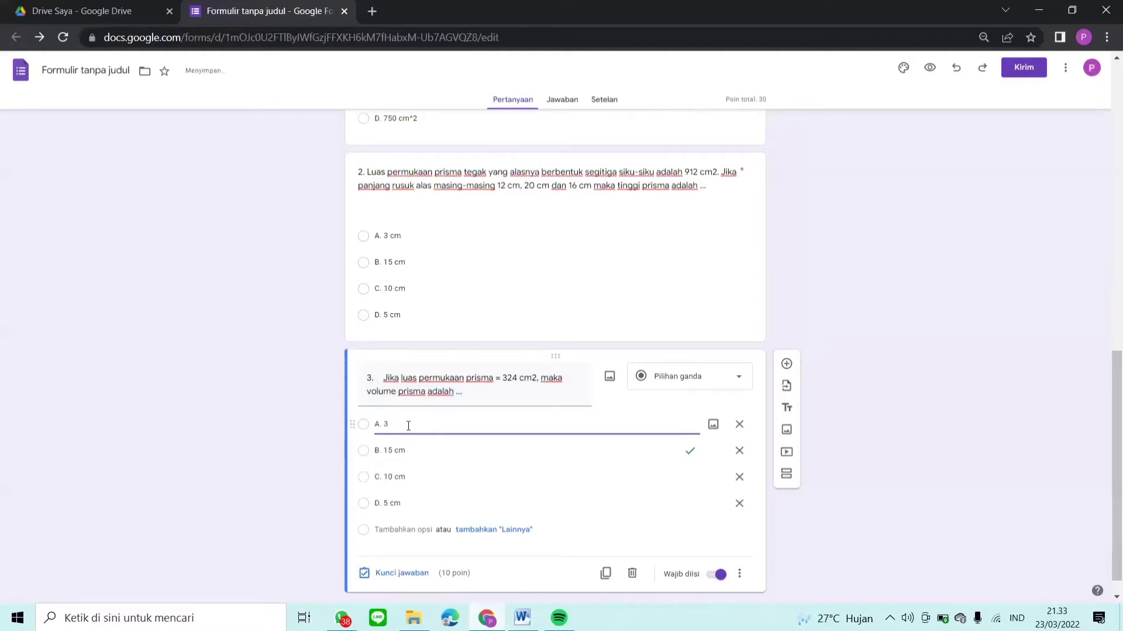
pyautogui.press('BackSpace')
pyautogui.write('234 cm^2')
# Change the second option of question 3 to "B. 324 cm^2"
pyautogui.tripleClick(407, 450)
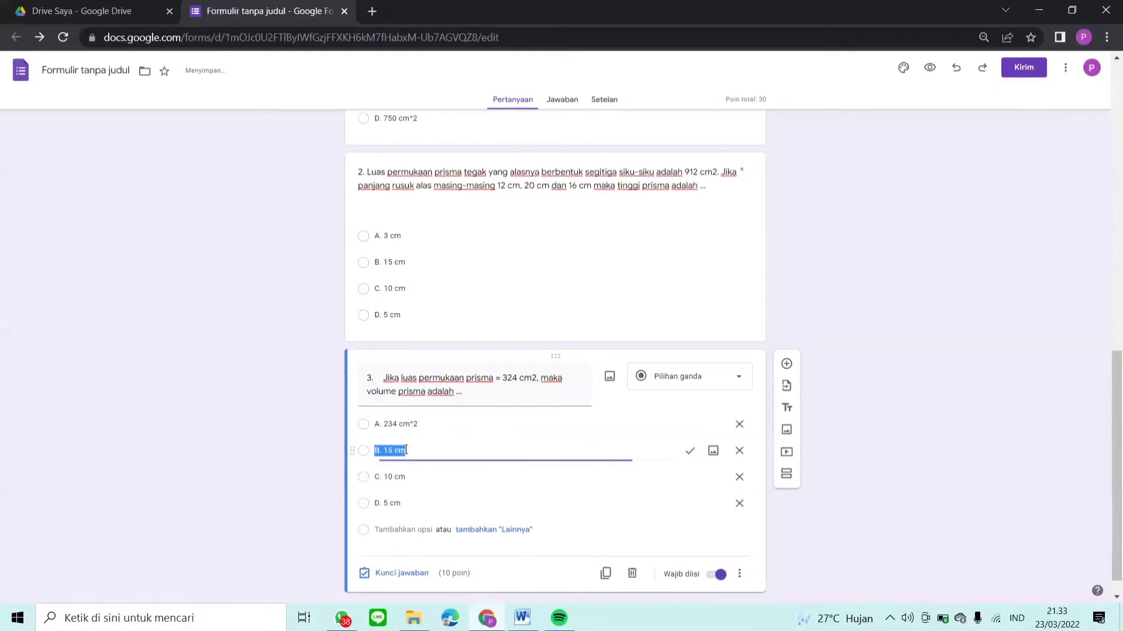
pyautogui.click(409, 451)
pyautogui.press('BackSpace')
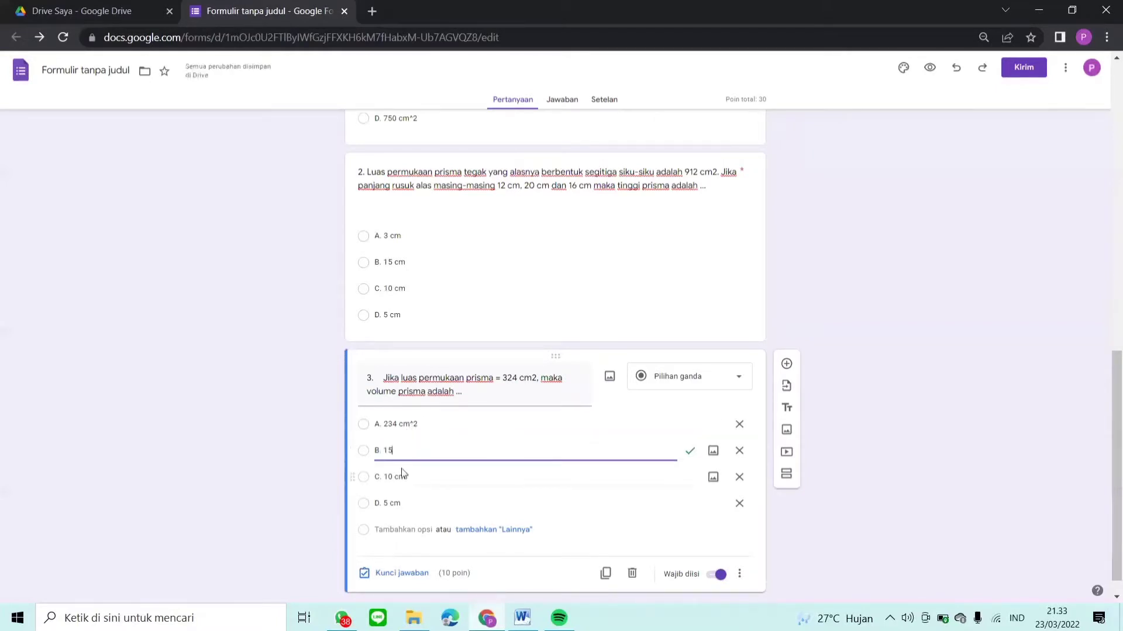
pyautogui.press('BackSpace')
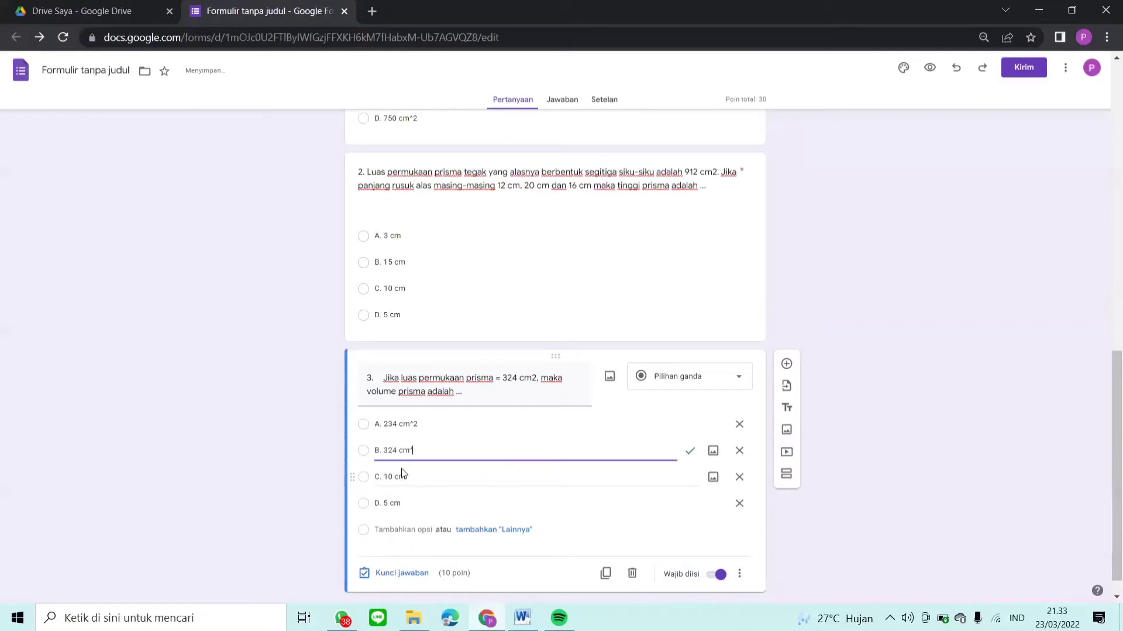
pyautogui.write('2')
# Change the third option of question 3 to "C. 342 cm"
pyautogui.click(413, 477)
pyautogui.click(417, 475)
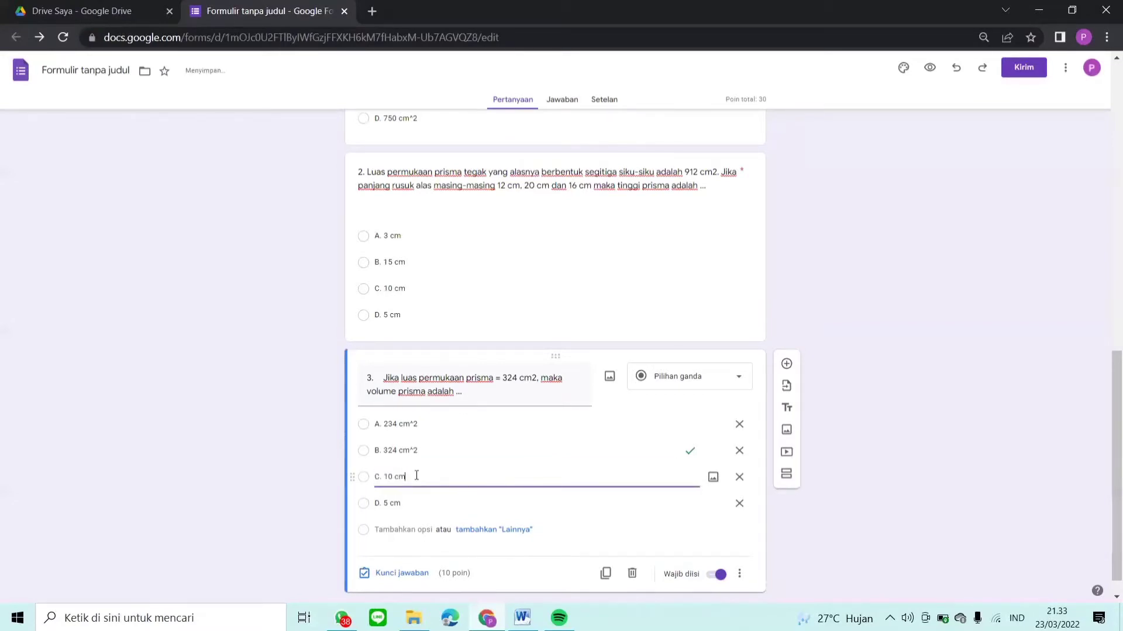
pyautogui.press('BackSpace')
pyautogui.press('BackSpace')
pyautogui.press('BackSpace')
pyautogui.press('BackSpace')
pyautogui.press('BackSpace')
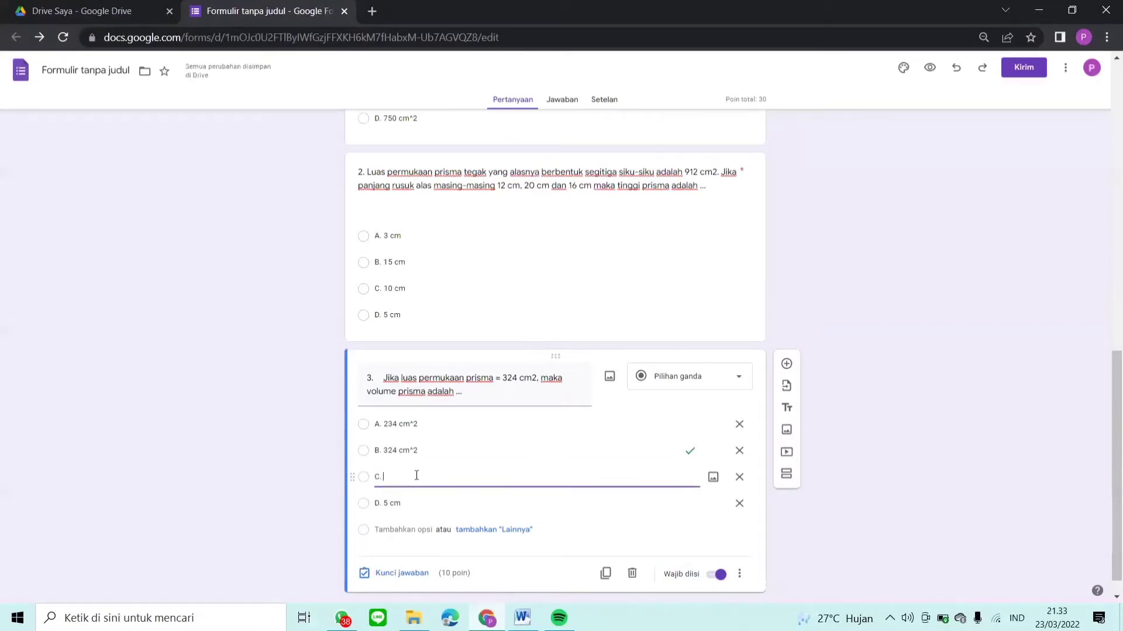
pyautogui.press('BackSpace')
pyautogui.press('BackSpace')
pyautogui.write('3')
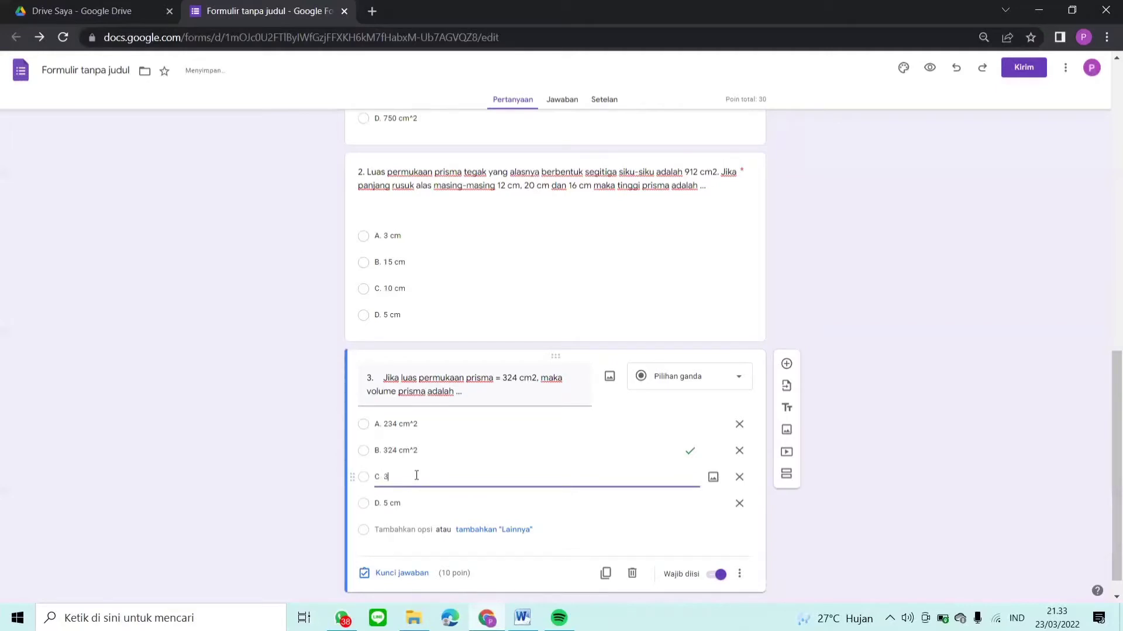
pyautogui.write('42')
# Set the unit of options A, B and C in question 3 to cm^3
pyautogui.click(433, 425)
pyautogui.click(434, 427)
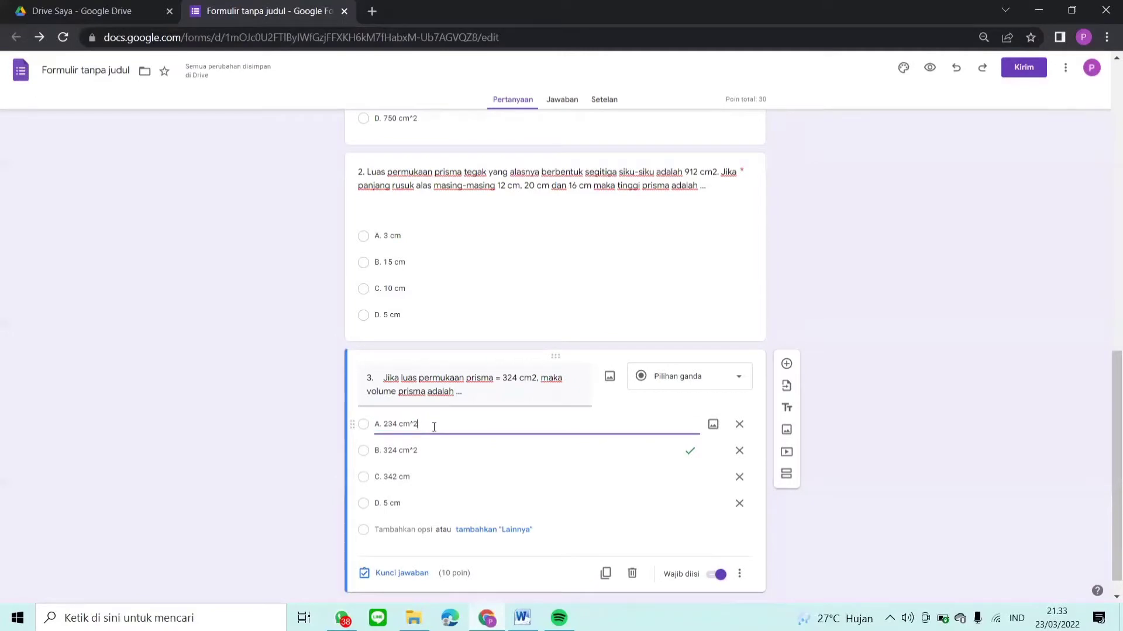
pyautogui.click(449, 450)
pyautogui.click(447, 450)
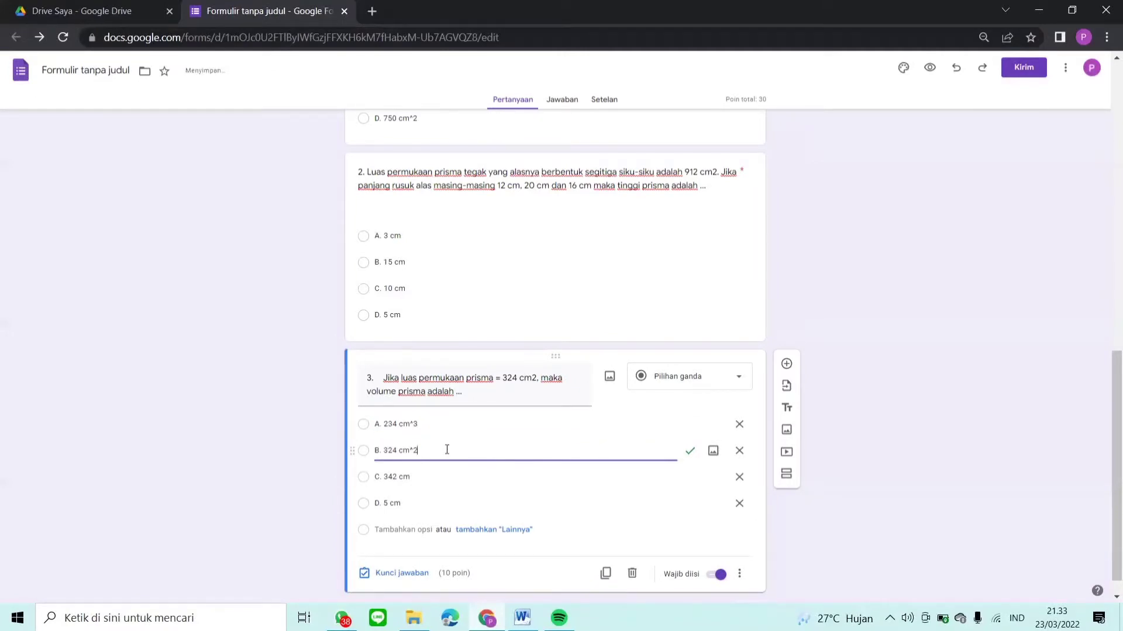
pyautogui.click(445, 478)
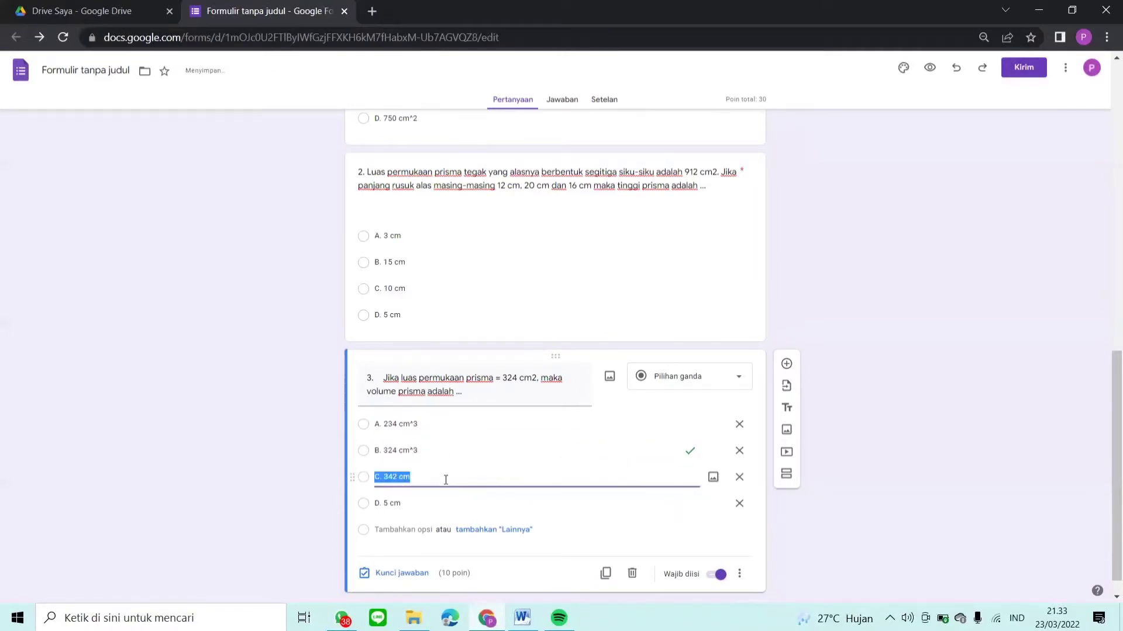
pyautogui.click(433, 474)
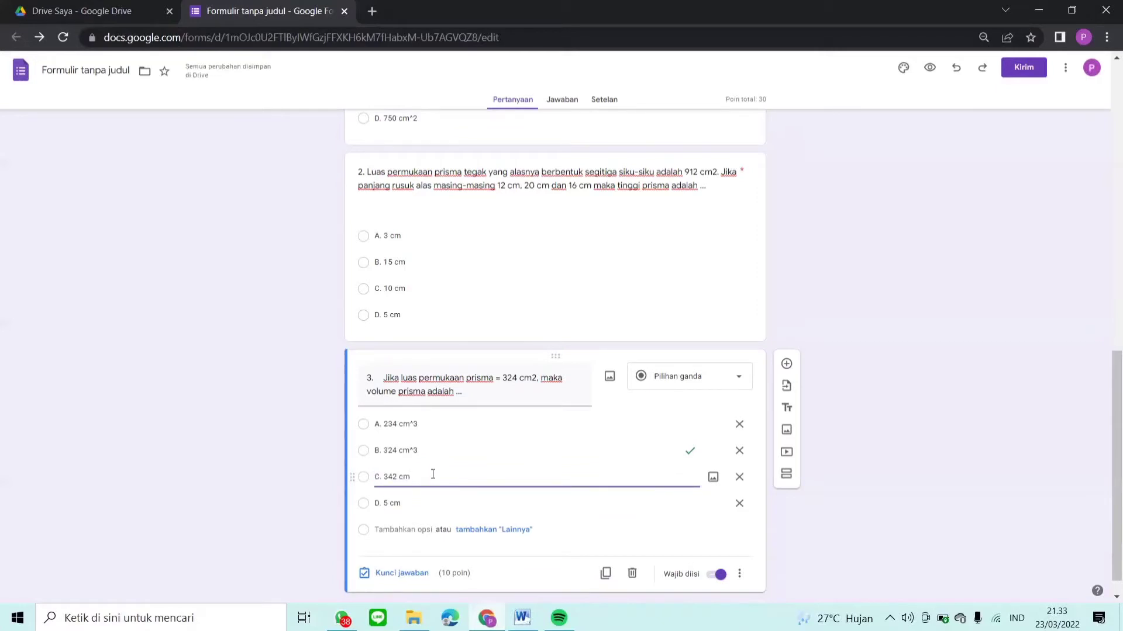
pyautogui.write('^3')
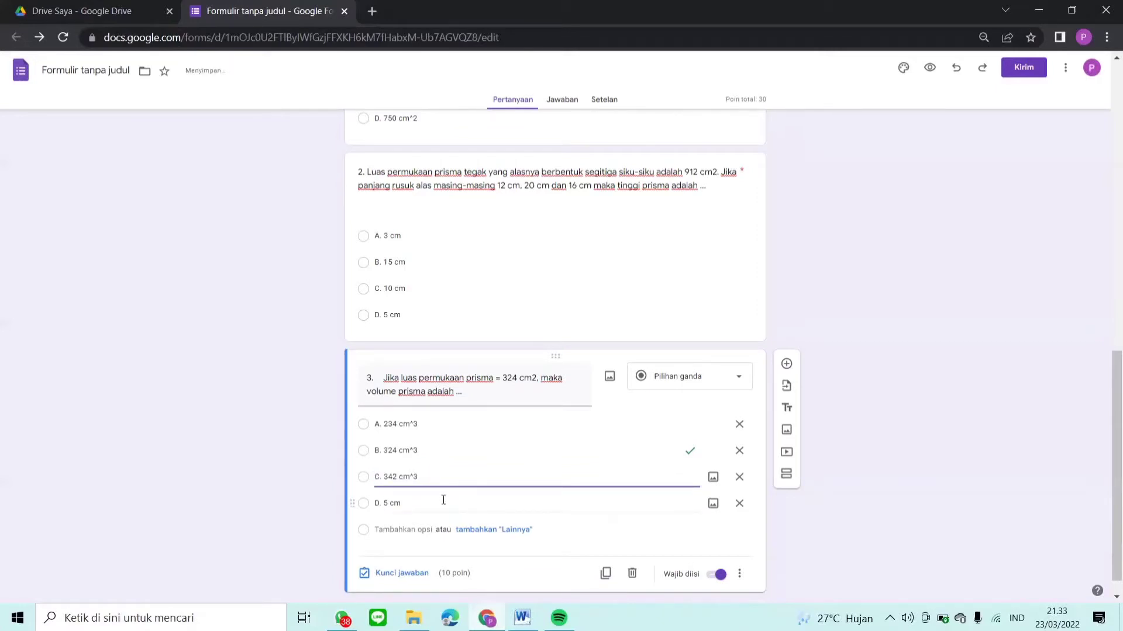
# Change the fourth option of question 3 to "D. 432 cm^3"
pyautogui.click(443, 500)
pyautogui.click(443, 501)
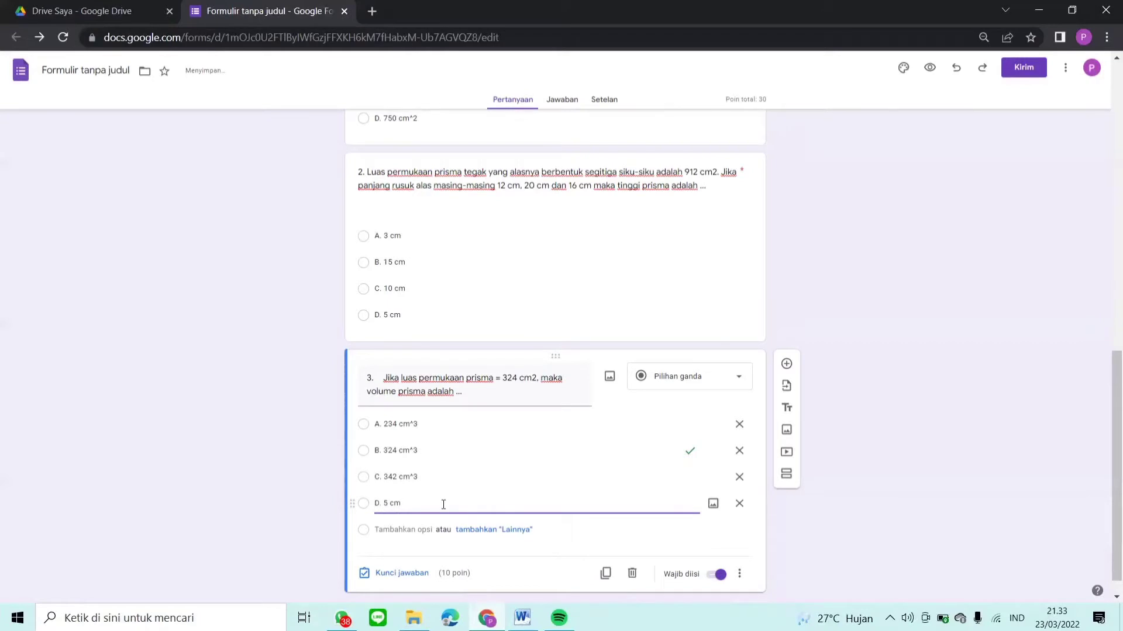
pyautogui.press('BackSpace')
pyautogui.press('BackSpace')
pyautogui.write('432 cm^3')
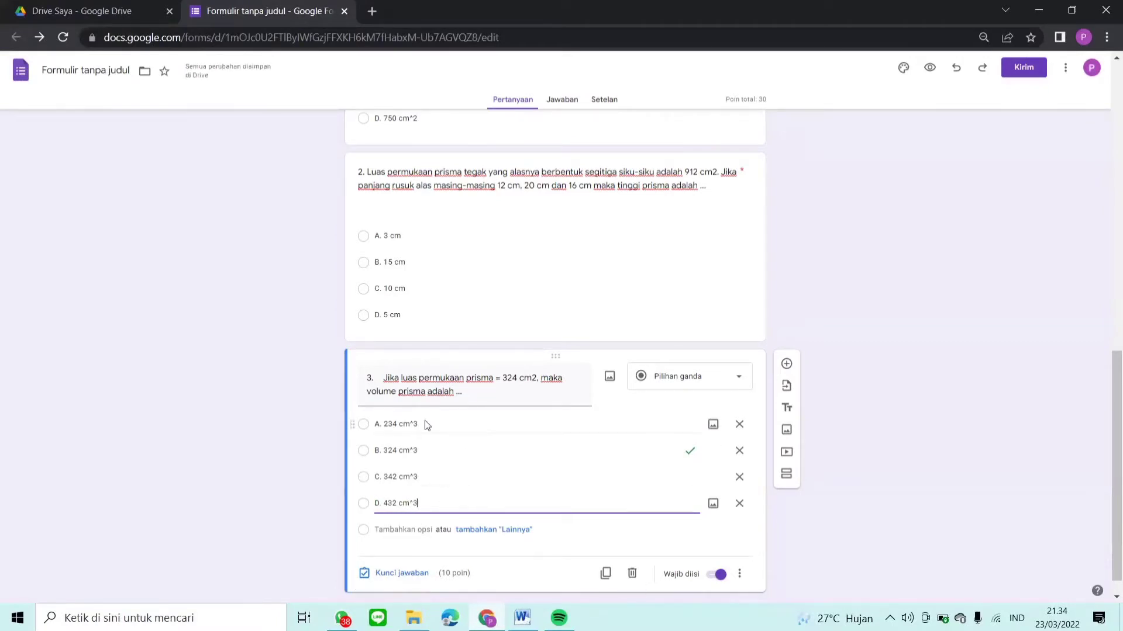
# Review question 3's answer key and duplicate the question
pyautogui.click(382, 580)
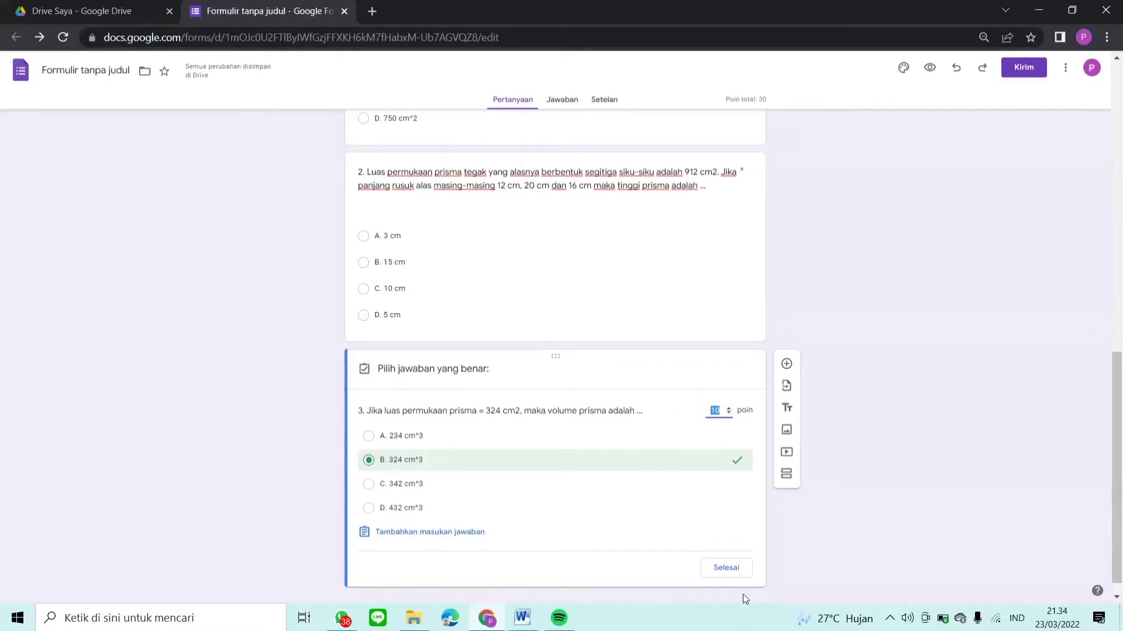
pyautogui.click(725, 569)
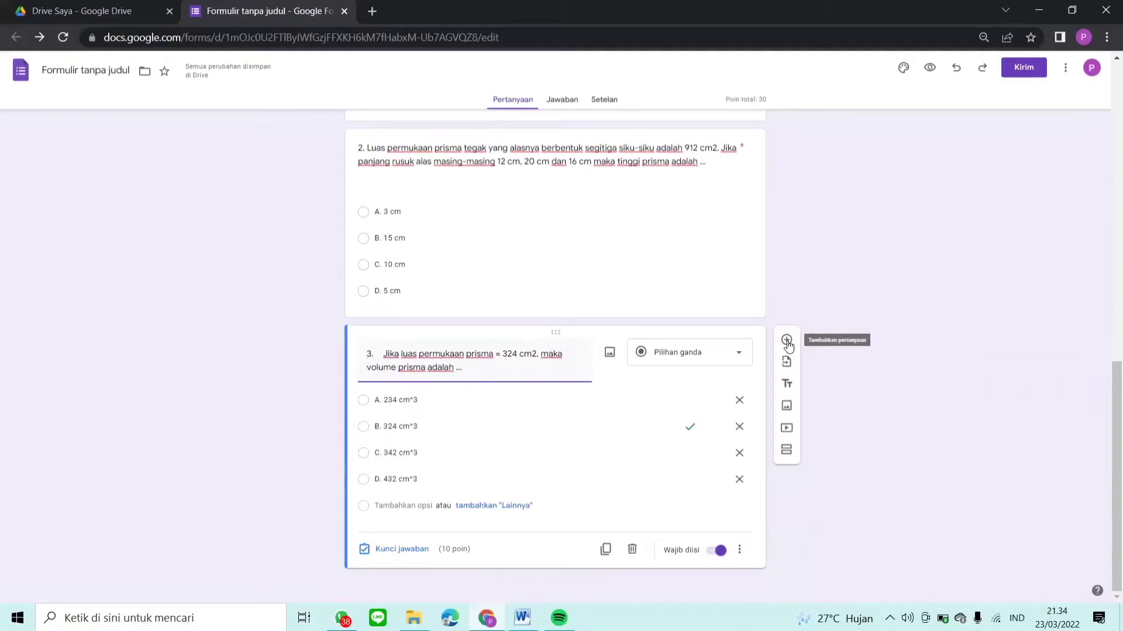
pyautogui.click(605, 549)
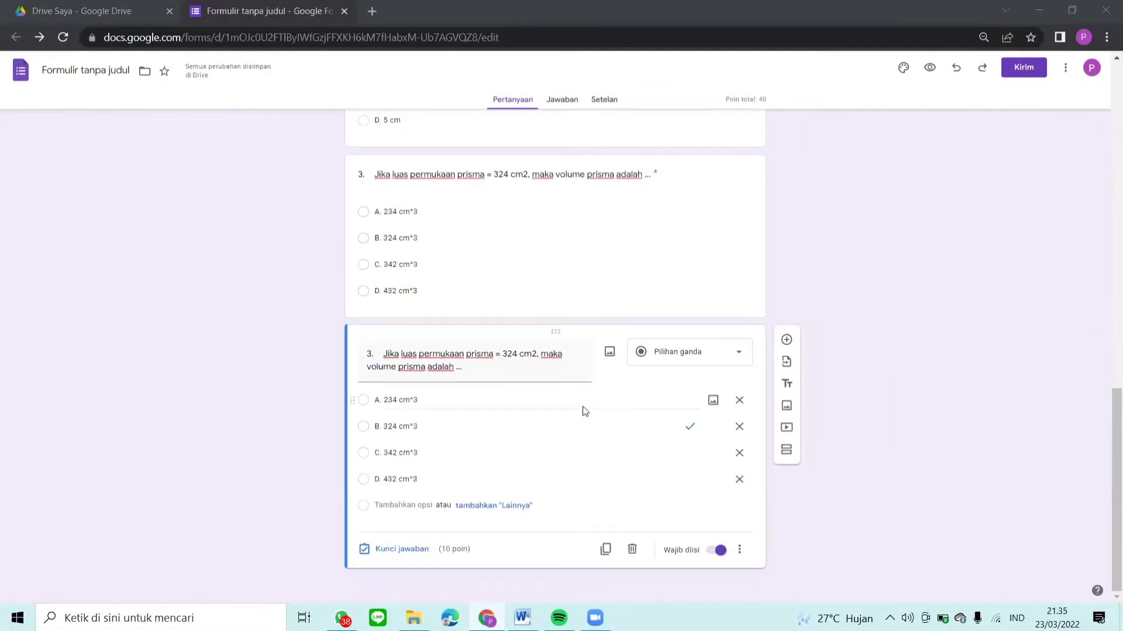
# Upload the triangular prism image with the 12 cm and 15 cm edges from the Unduhan folder into question 3's copy and centre it
pyautogui.click(610, 354)
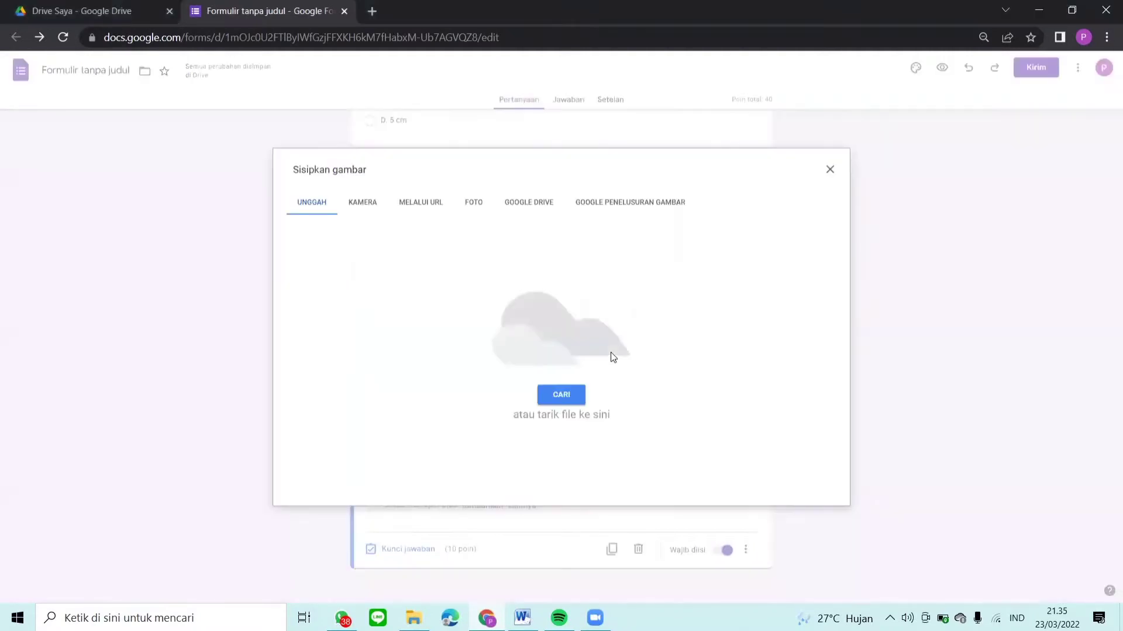
pyautogui.click(576, 400)
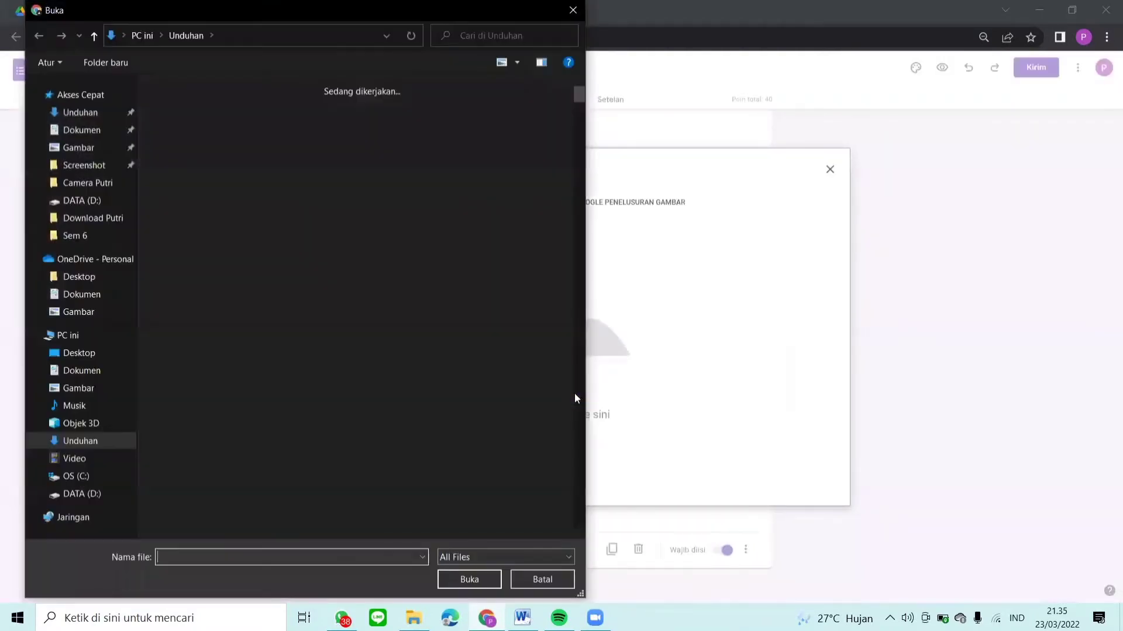
pyautogui.click(507, 170)
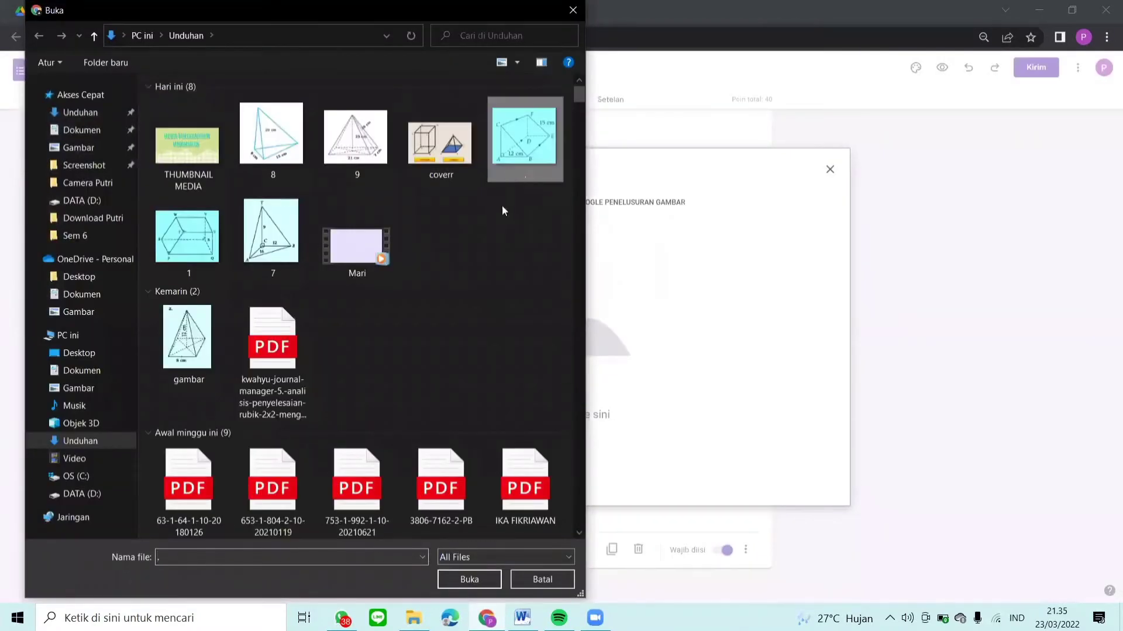
pyautogui.click(468, 580)
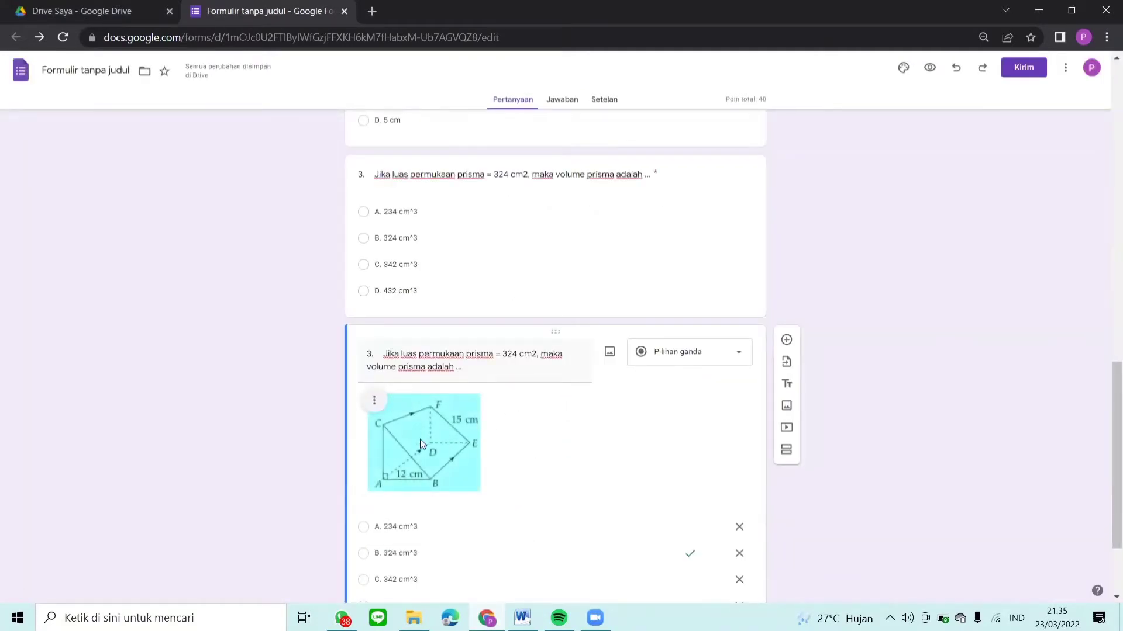
pyautogui.click(374, 403)
pyautogui.click(385, 435)
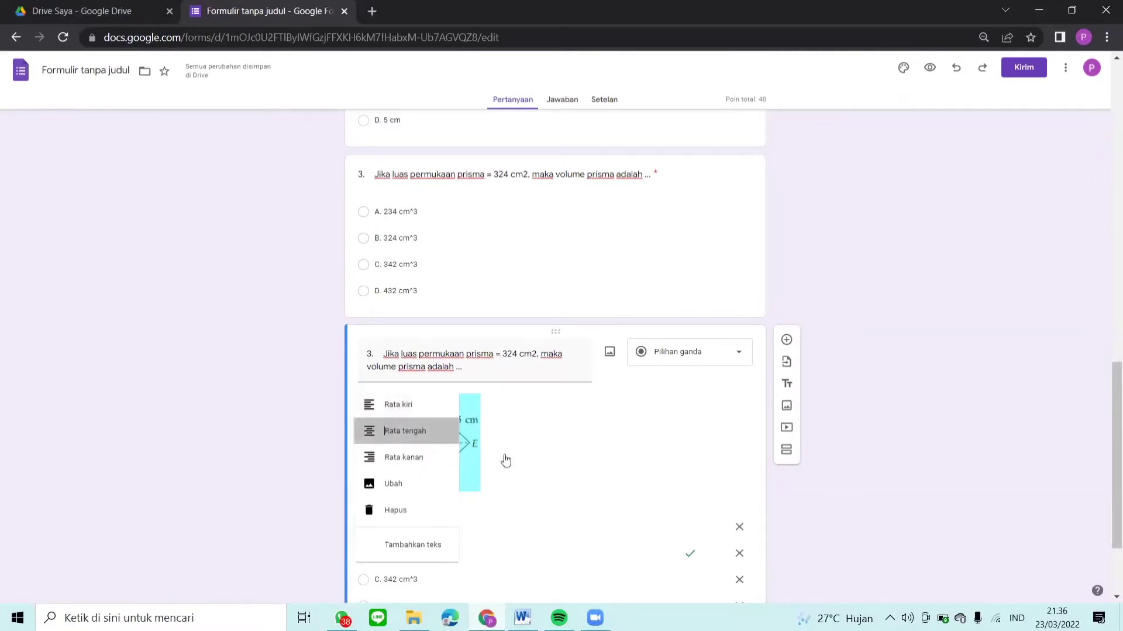
pyautogui.scroll(-1, 804, 489)
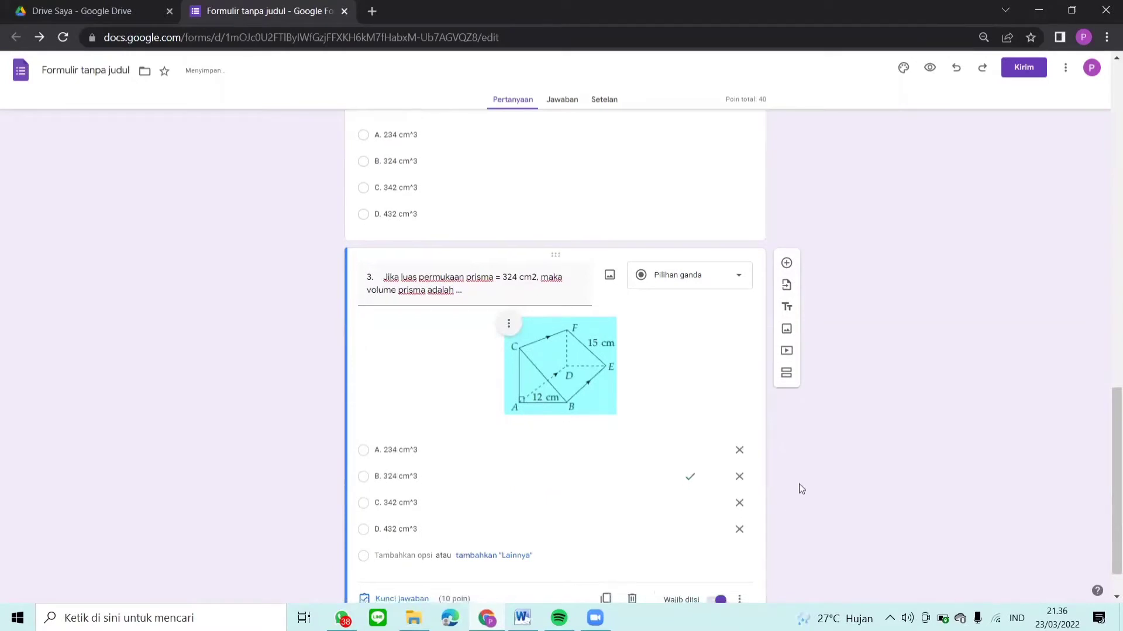
pyautogui.scroll(-1, 799, 483)
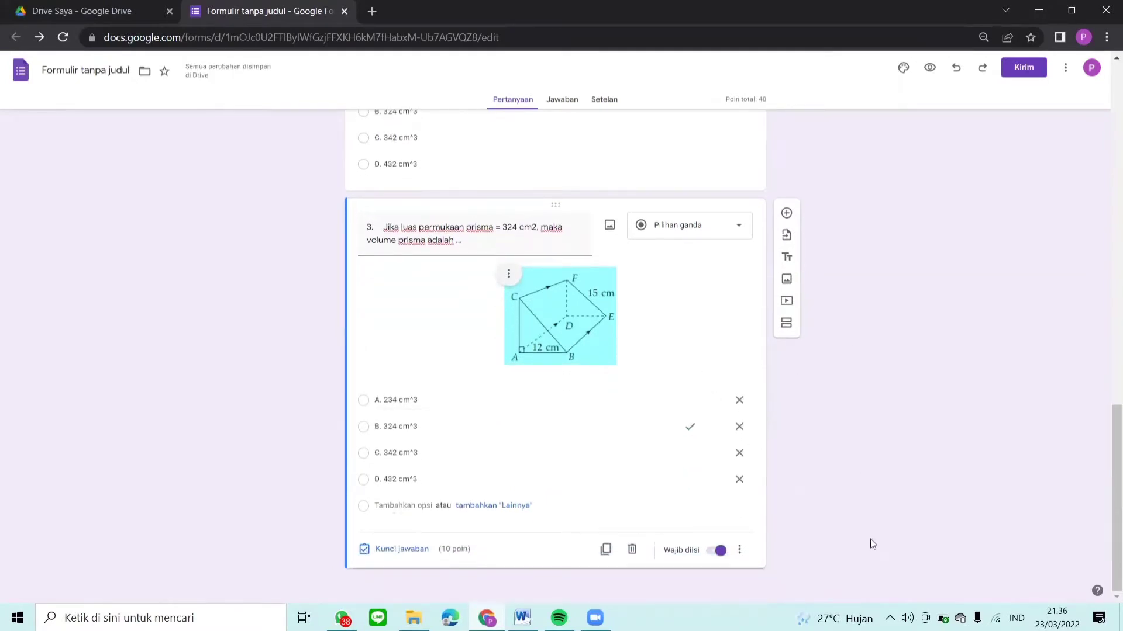
# Duplicate the question containing the prism image and clear the question text of the new copy
pyautogui.click(606, 551)
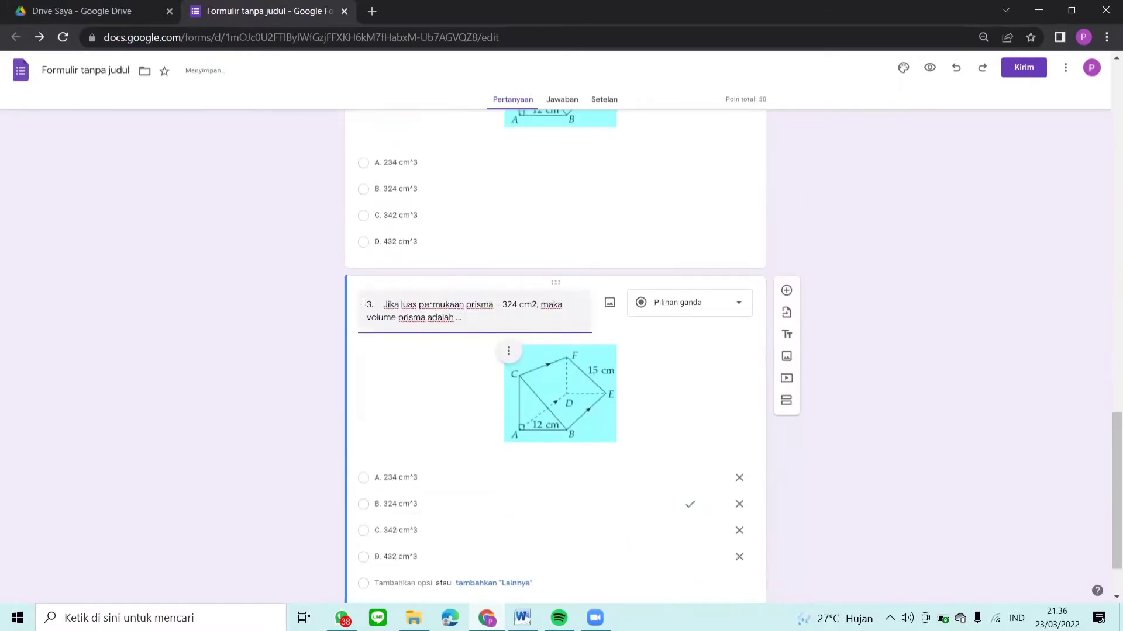
pyautogui.moveTo(366, 304); pyautogui.dragTo(481, 319)
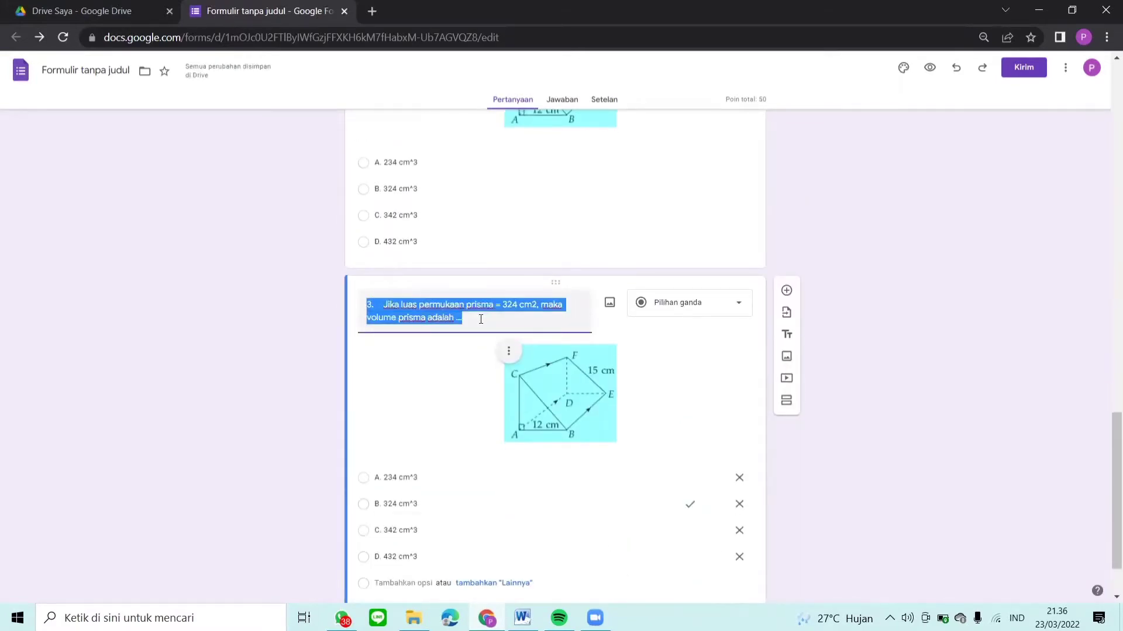
pyautogui.press('BackSpace')
# Copy question 4, "Sebuah prisma alasnya berbentuk layang-layang ...", with its number from the Word document into the form's empty question and remove its prism image
pyautogui.click(522, 618)
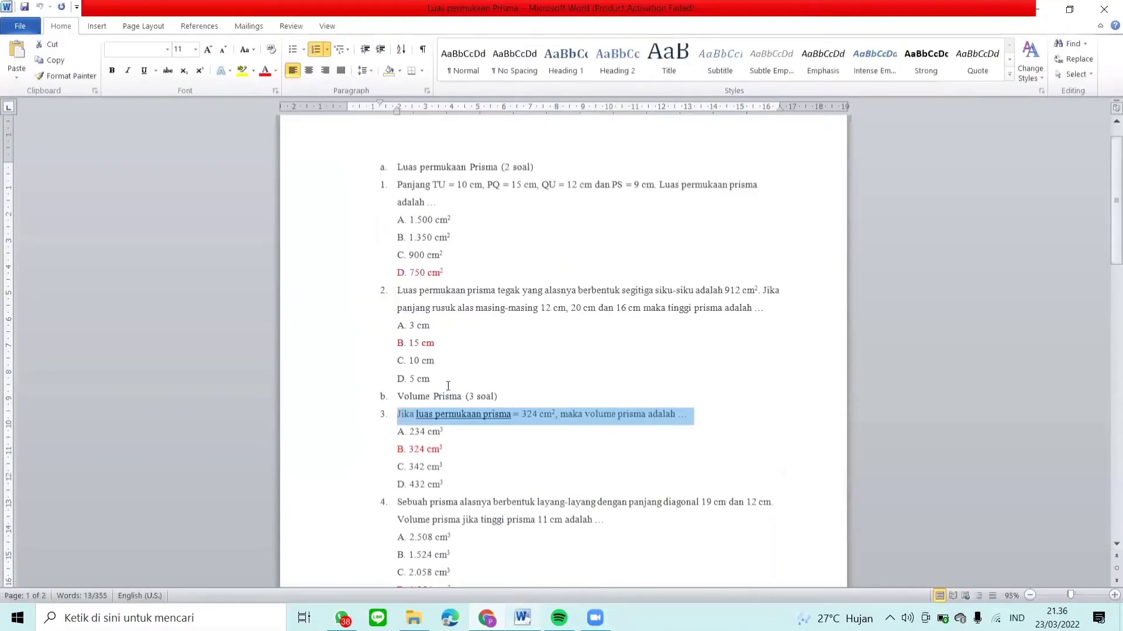
pyautogui.scroll(-1, 461, 469)
pyautogui.click(432, 474)
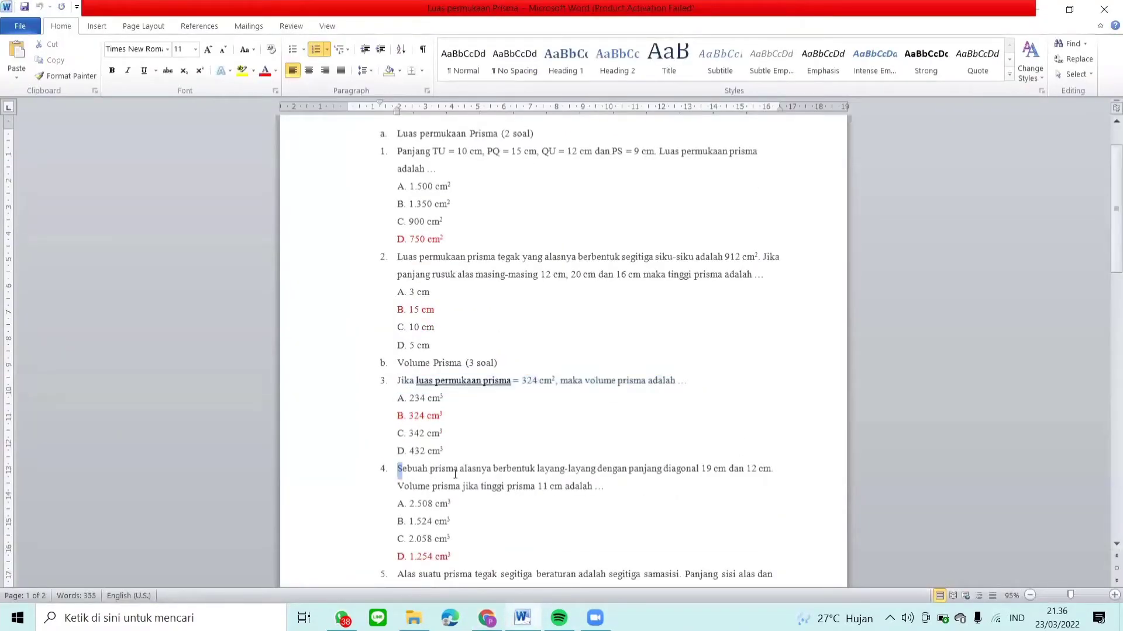
pyautogui.moveTo(455, 474); pyautogui.dragTo(613, 482)
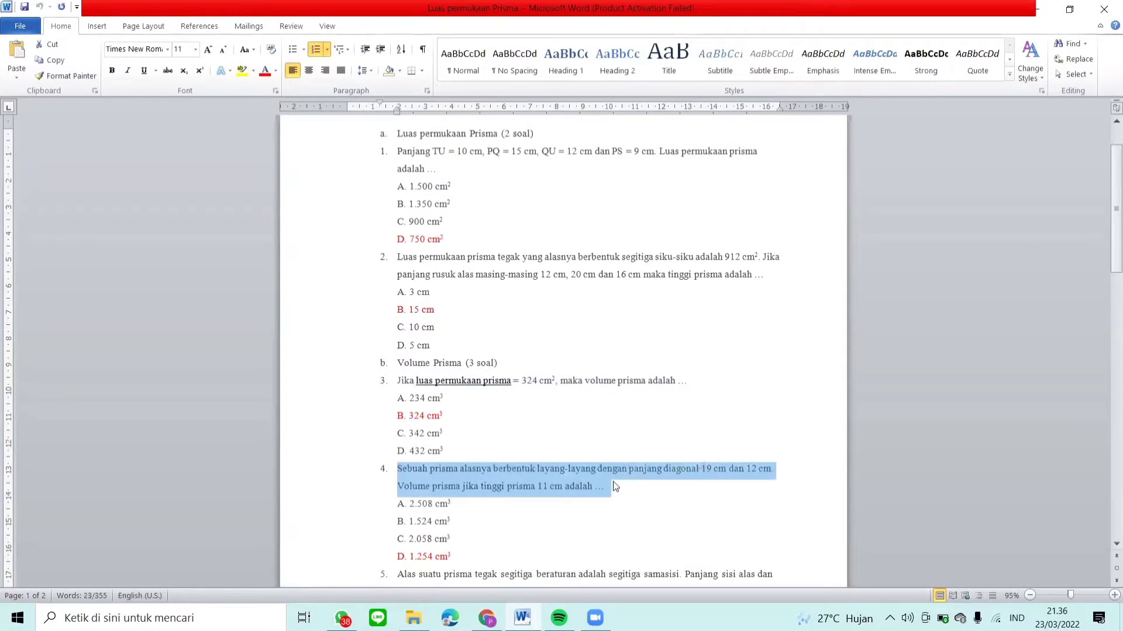
pyautogui.click(501, 611)
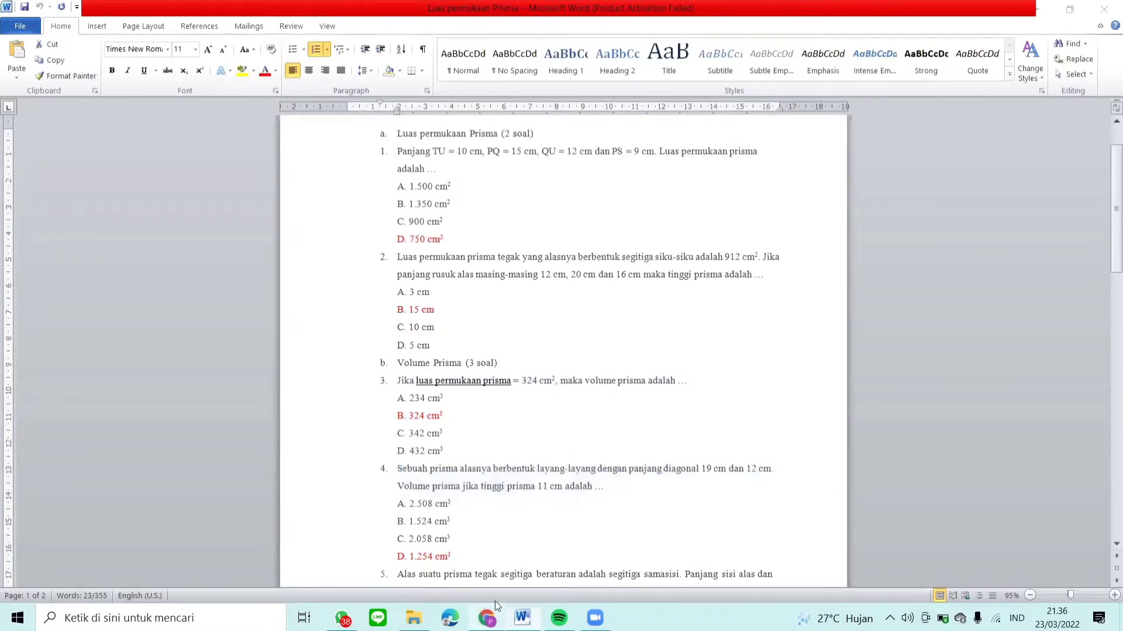
pyautogui.click(372, 303)
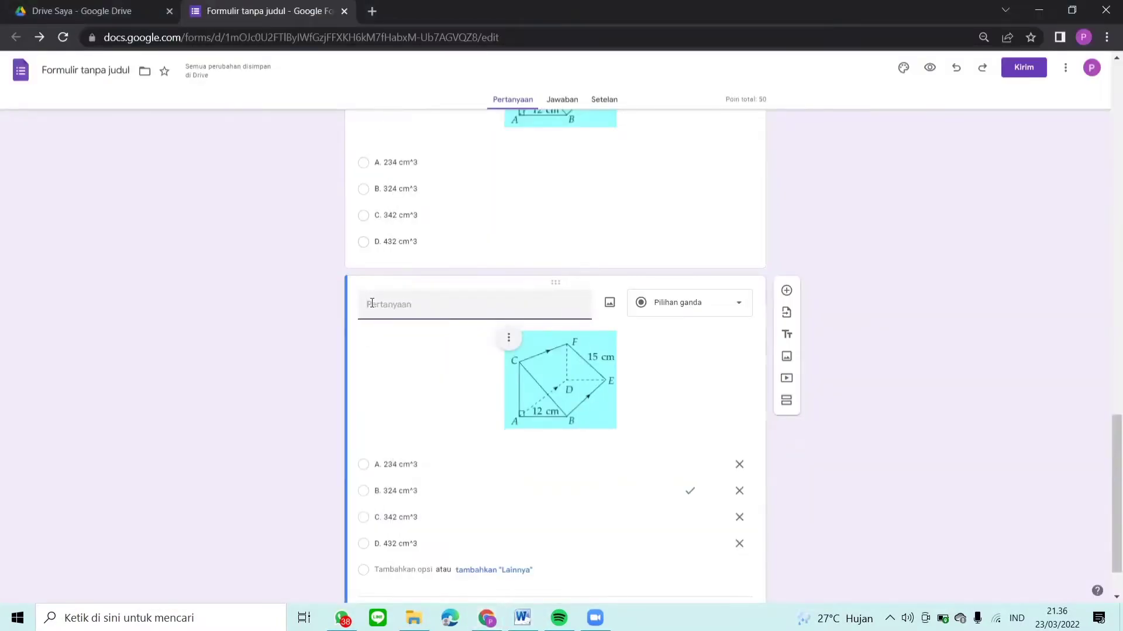
pyautogui.write('4. Sebuah prisma alasnya berbentuk layang-layang dengan panjang diagonal 19 cm dan 12 cm. Volume prisma jika tinggi prisma 11 cm adalah ...')
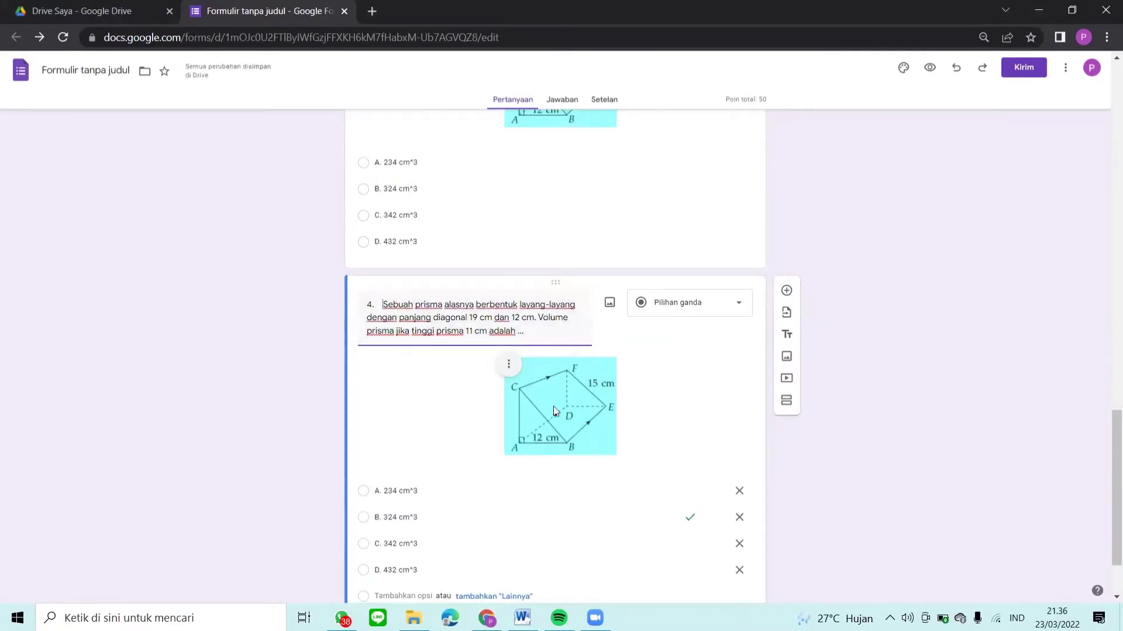
pyautogui.click(509, 365)
pyautogui.click(465, 473)
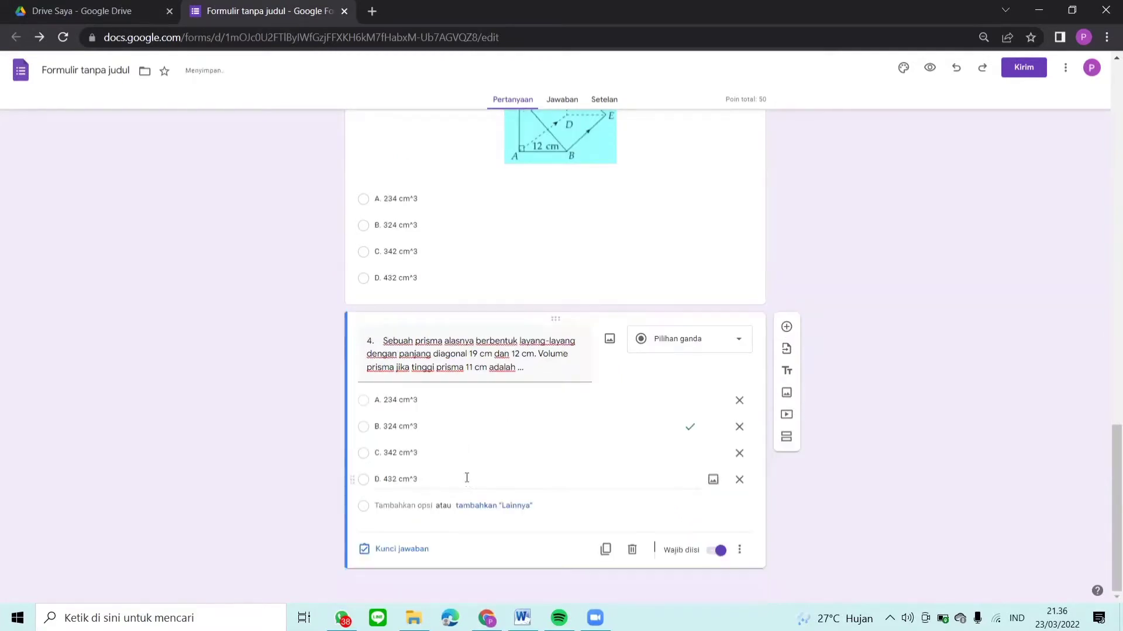
# Change question 4's option A to "A. 2.508 cm^3"
pyautogui.tripleClick(421, 401)
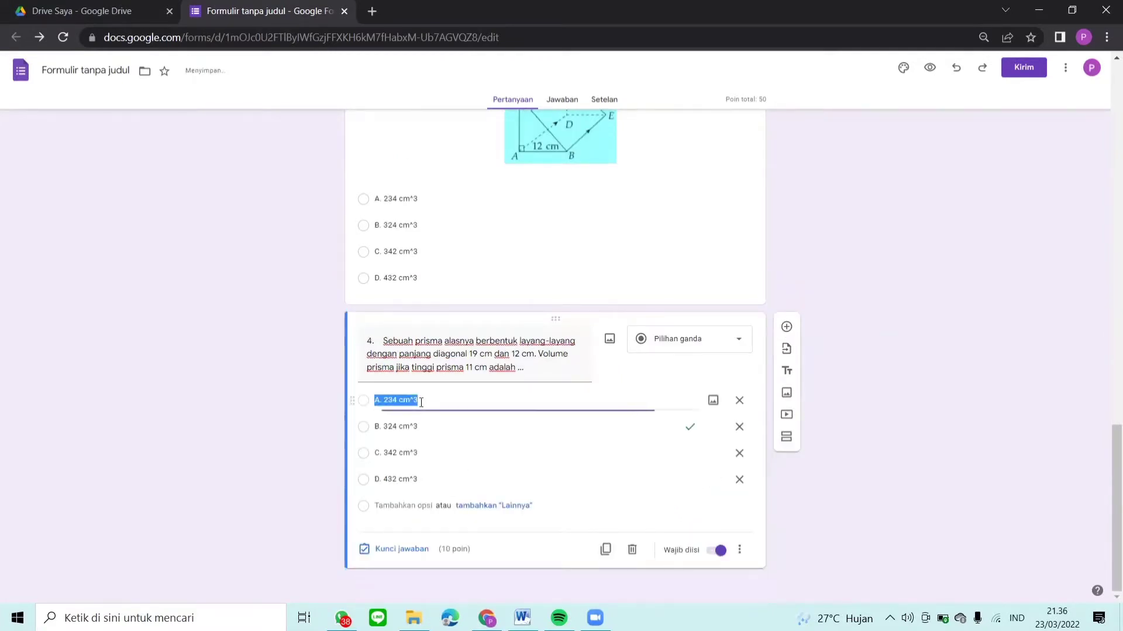
pyautogui.click(421, 402)
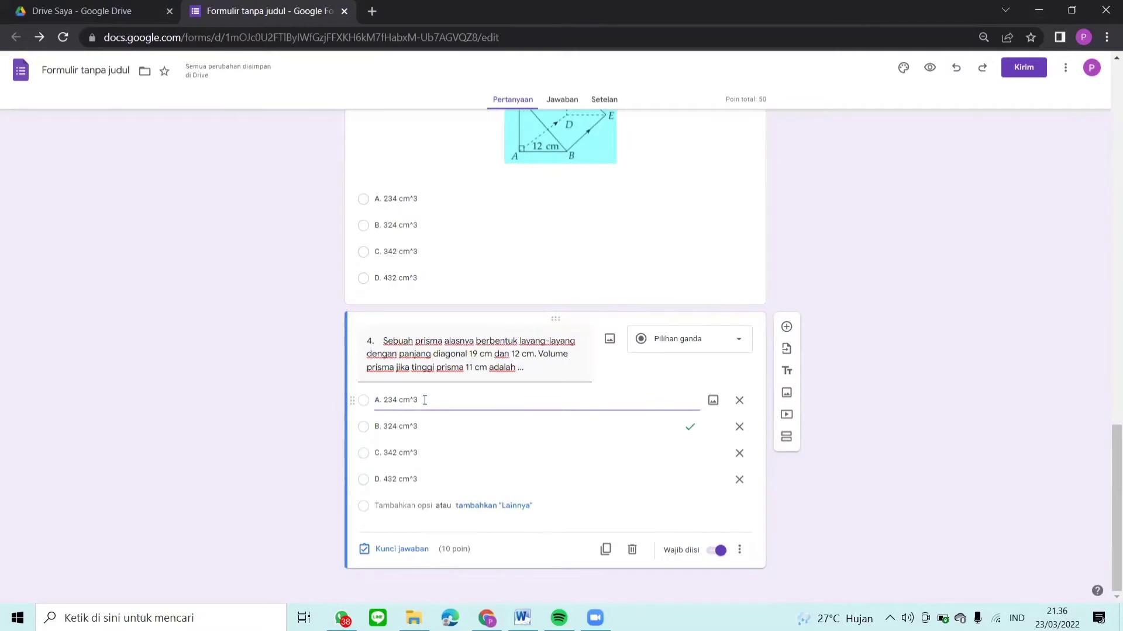
pyautogui.press('BackSpace')
pyautogui.press('BackSpace')
pyautogui.press('BackSpace')
pyautogui.press('BackSpace')
pyautogui.press('BackSpace')
pyautogui.press('BackSpace')
pyautogui.press('BackSpace')
pyautogui.press('BackSpace')
pyautogui.press('BackSpace')
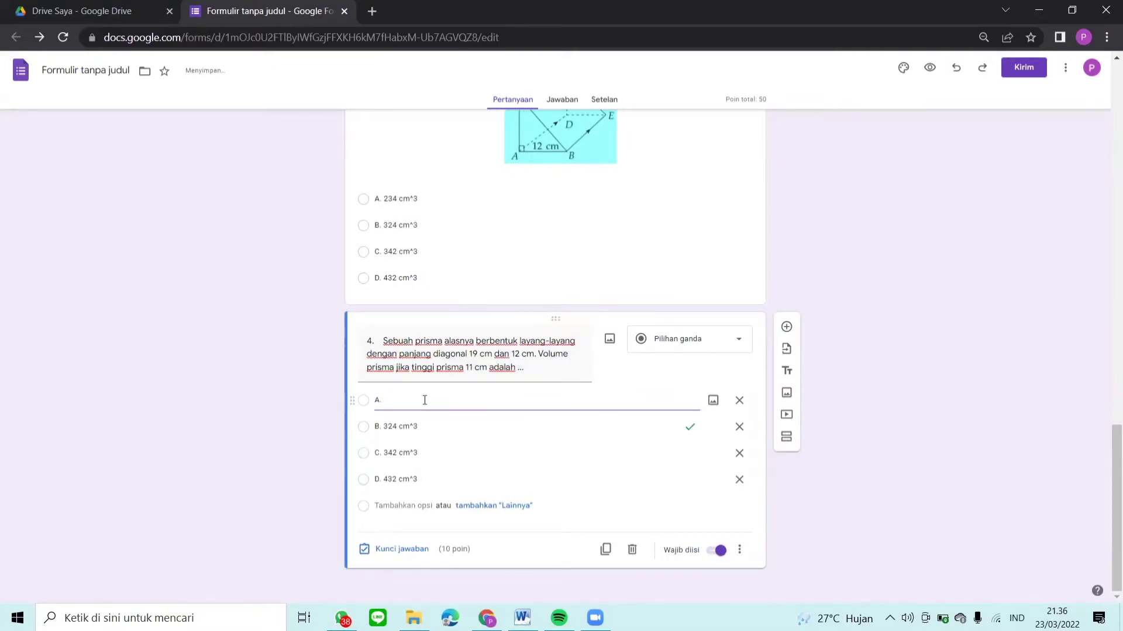
pyautogui.write('2.')
pyautogui.write('.508')
pyautogui.write(' cm^3')
# Change question 4's option B to "B. 1.524 cm^3"
pyautogui.click(422, 427)
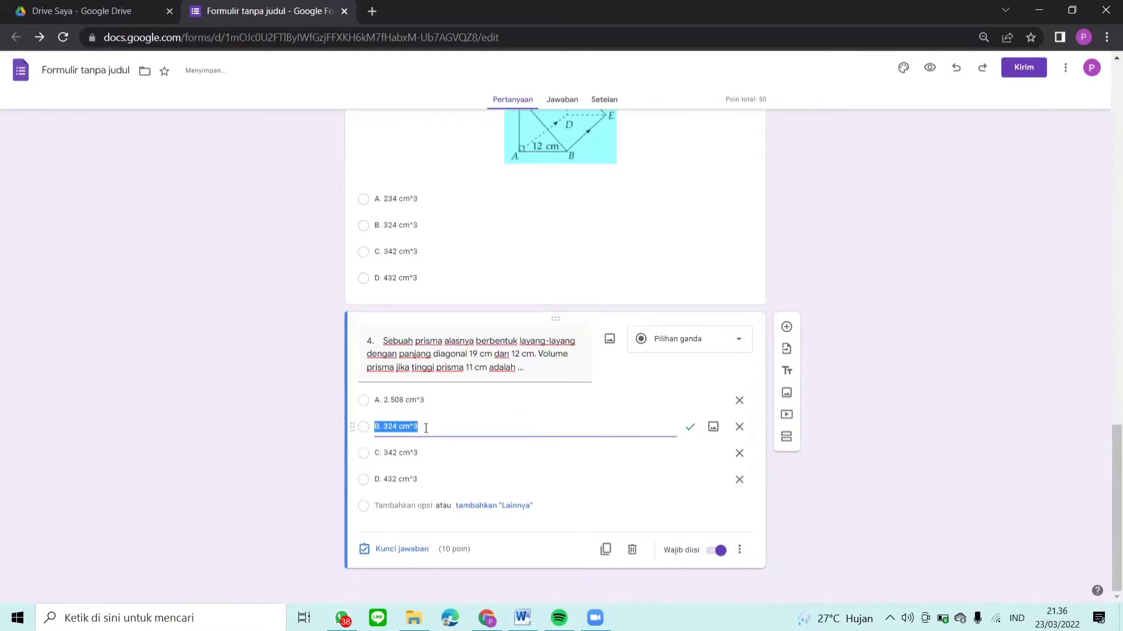
pyautogui.click(425, 428)
pyautogui.press('BackSpace')
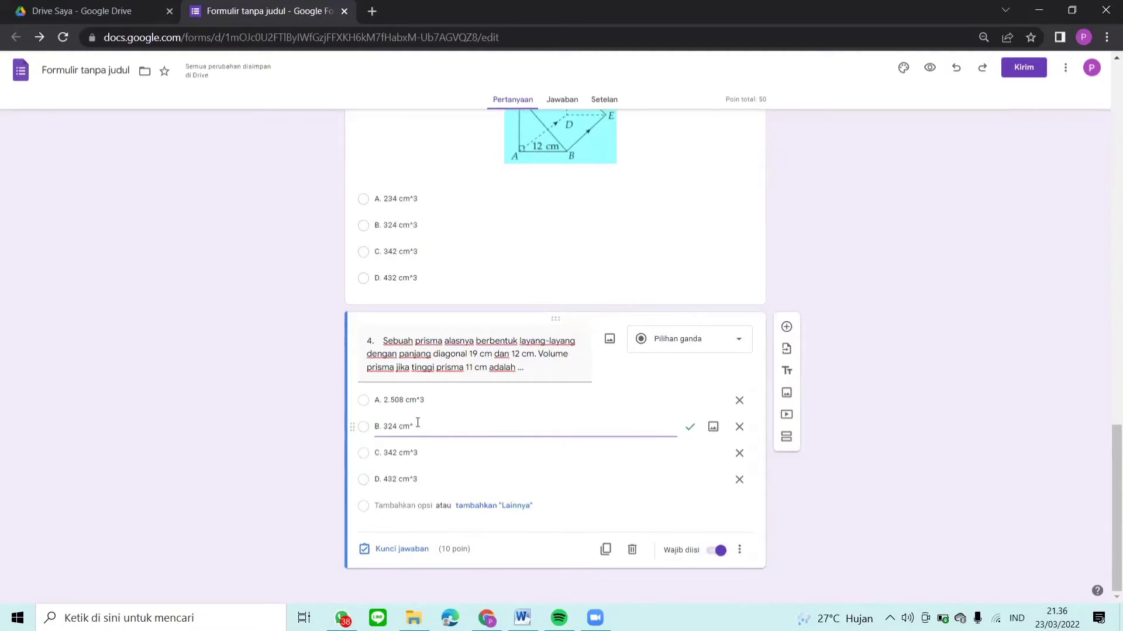
pyautogui.press('BackSpace')
pyautogui.press('BackSpace')
pyautogui.press('BackSpace')
pyautogui.press('BackSpace')
pyautogui.press('BackSpace')
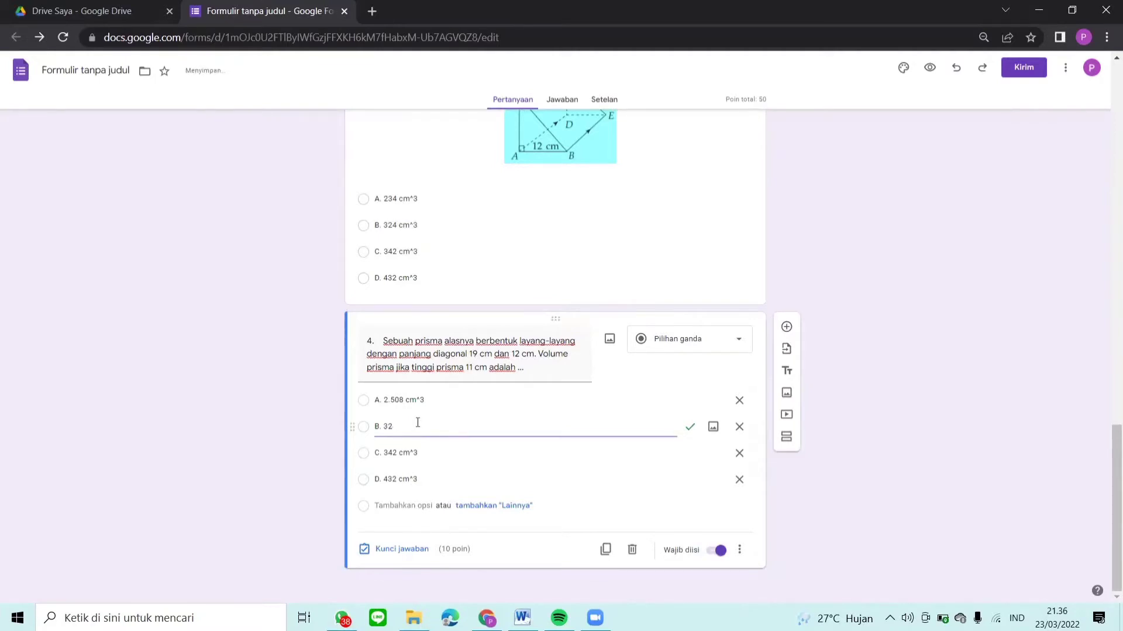
pyautogui.press('BackSpace')
pyautogui.write('1.524 cm^3')
# Change question 4's option C to "C. 2.058 cm^3"
pyautogui.click(425, 452)
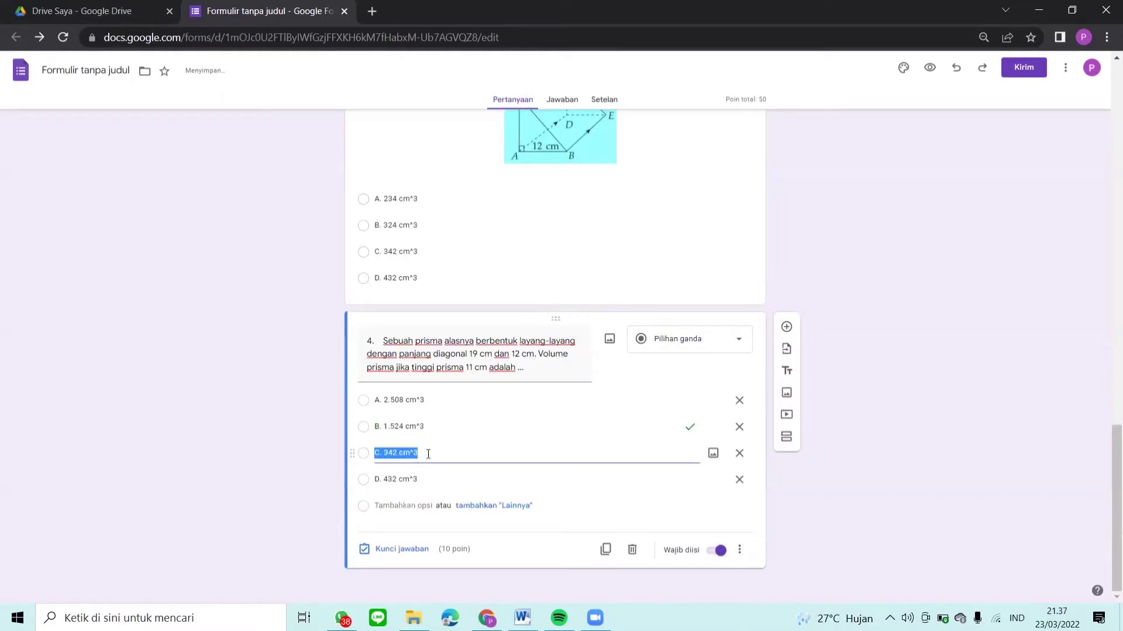
pyautogui.click(428, 454)
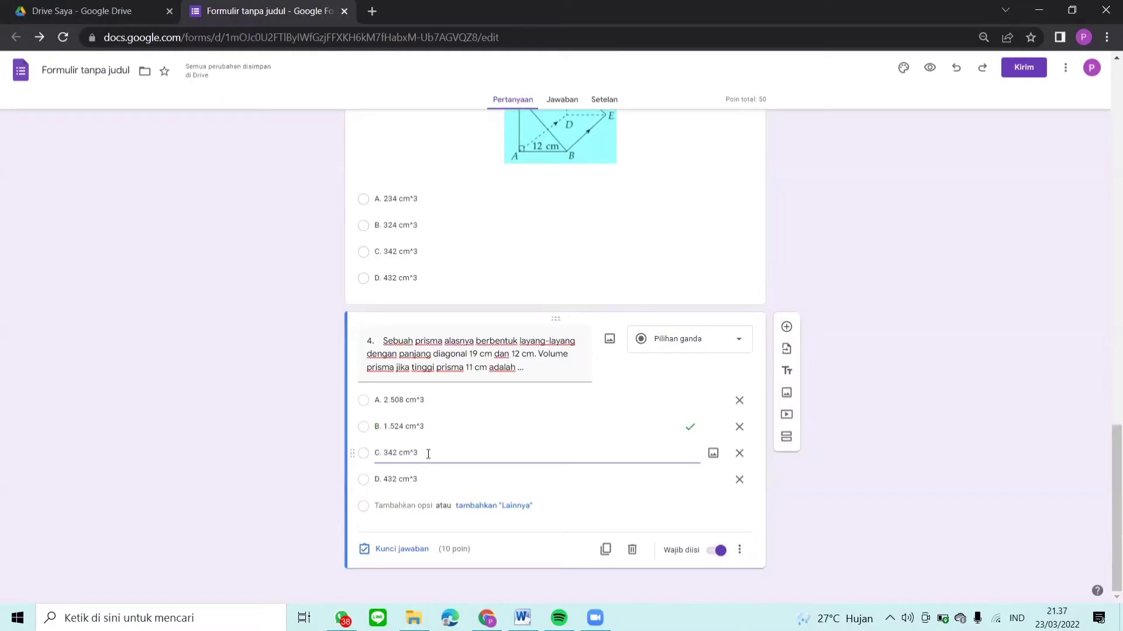
pyautogui.press('BackSpace')
pyautogui.press('BackSpace')
pyautogui.press('BackSpace')
pyautogui.press('BackSpace')
pyautogui.press('BackSpace')
pyautogui.press('BackSpace')
pyautogui.press('BackSpace')
pyautogui.press('BackSpace')
pyautogui.write('2.05')
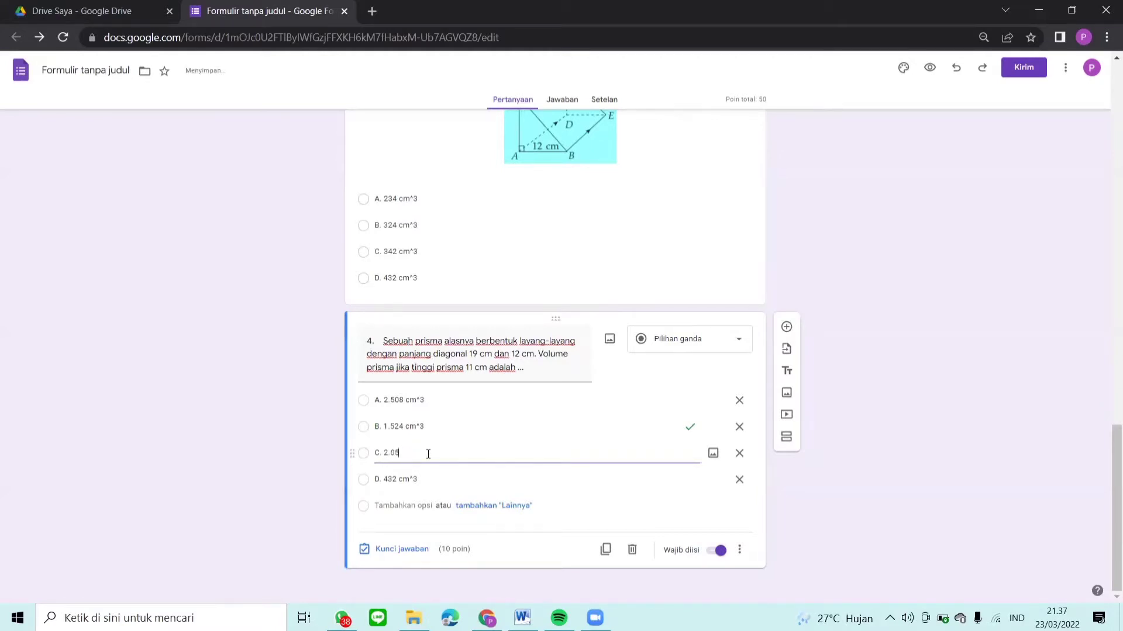
pyautogui.write('8 cm^3')
# Change question 4's option D to "D. 1.254 cm^3"
pyautogui.click(420, 476)
pyautogui.click(421, 479)
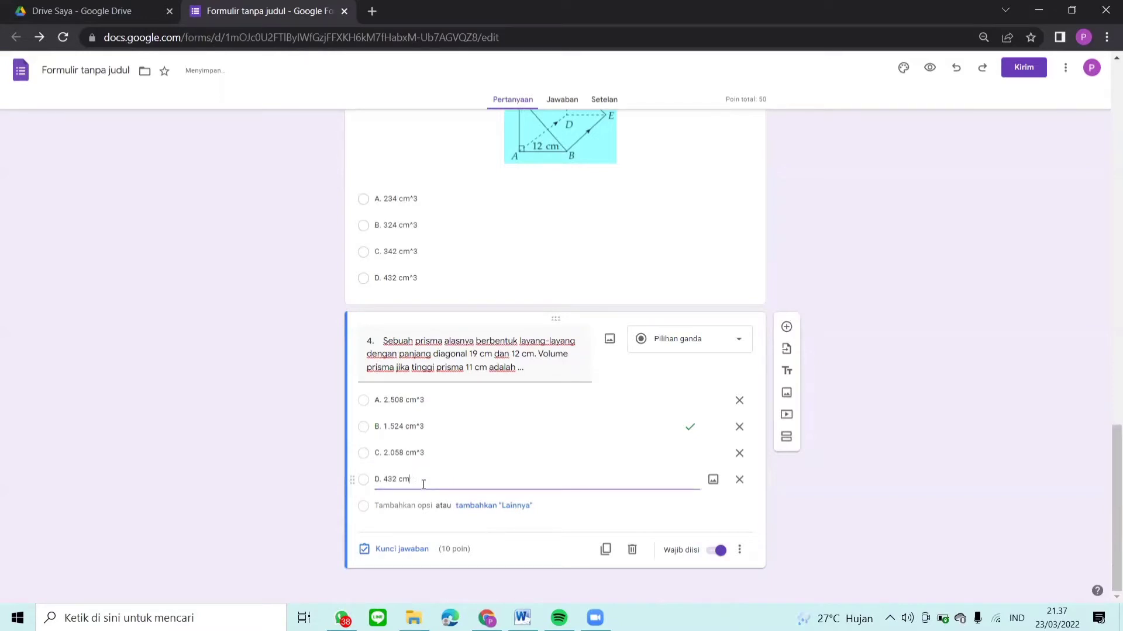
pyautogui.press('BackSpace')
pyautogui.press('BackSpace')
pyautogui.press('BackSpace')
pyautogui.press('BackSpace')
pyautogui.press('BackSpace')
pyautogui.press('BackSpace')
pyautogui.write('1')
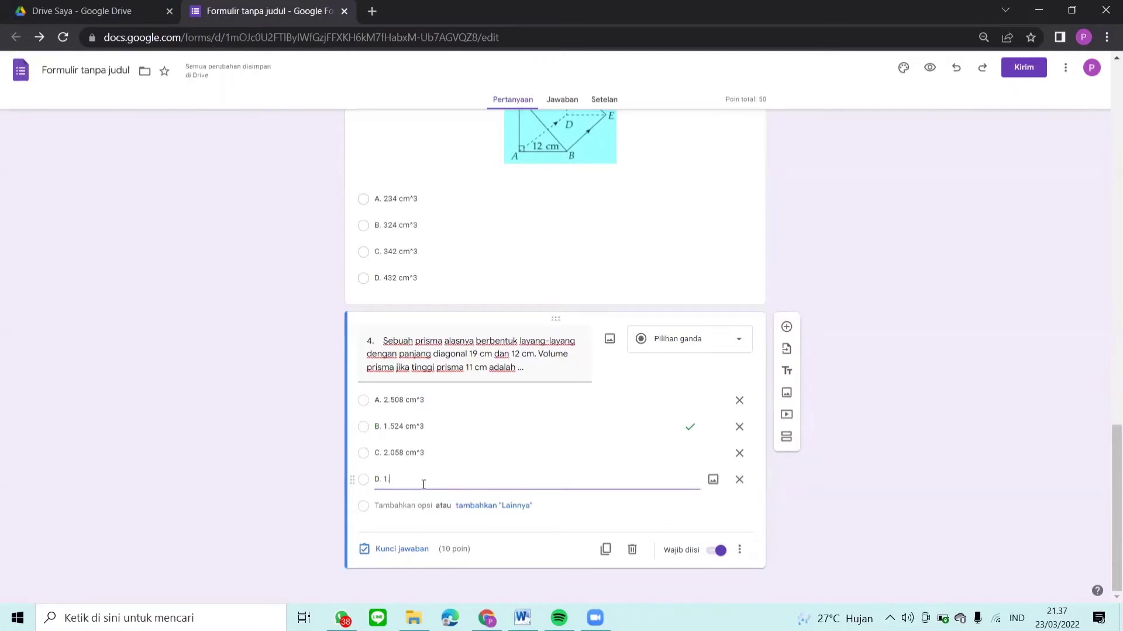
pyautogui.write('.254')
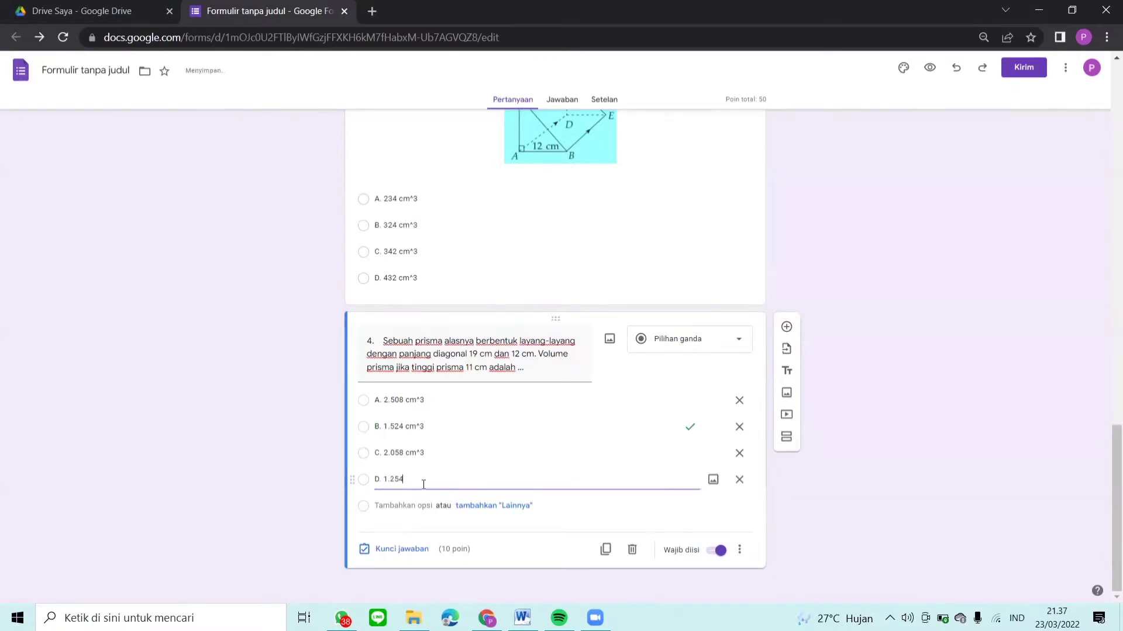
pyautogui.write(' cm^3')
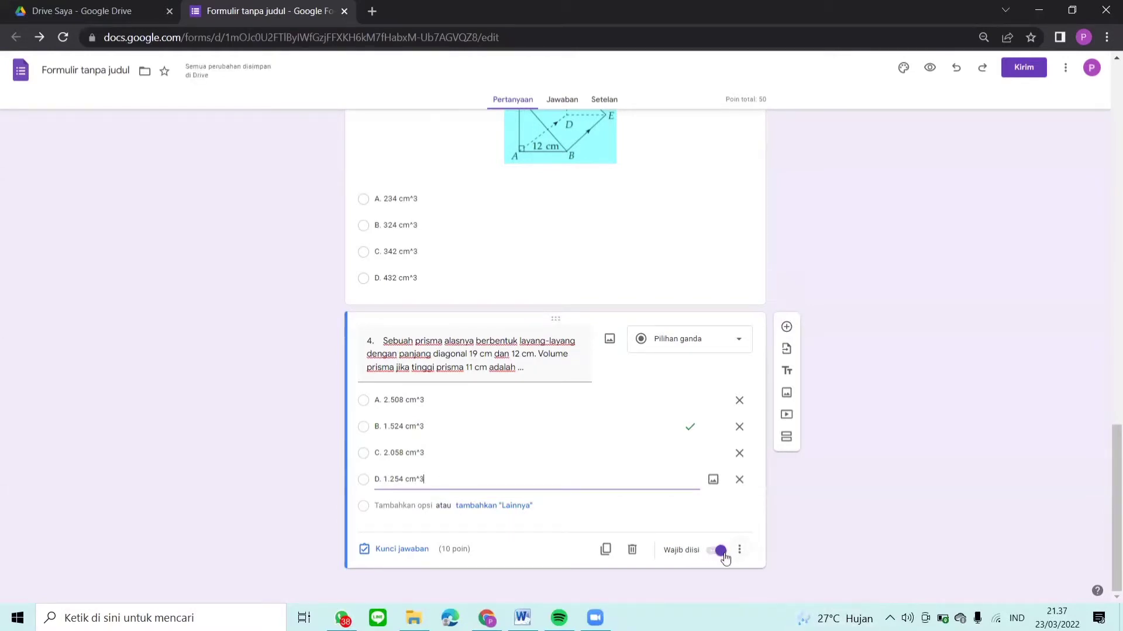
# Make option D the only correct answer in question 4's answer key, unmarking option B
pyautogui.click(379, 552)
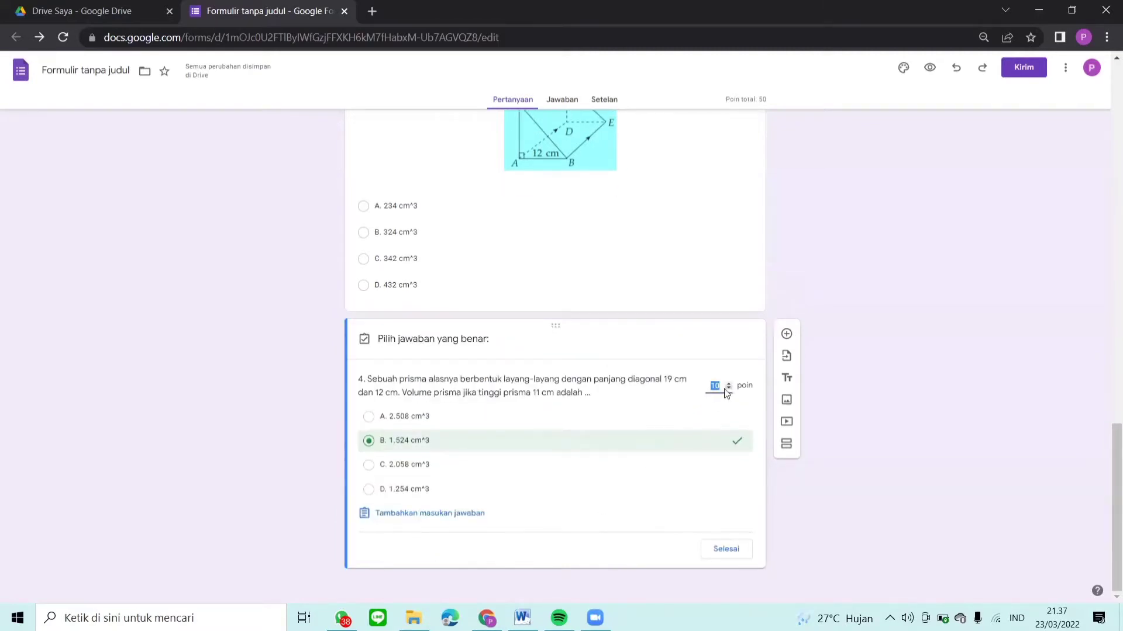
pyautogui.press('Left')
pyautogui.click(417, 496)
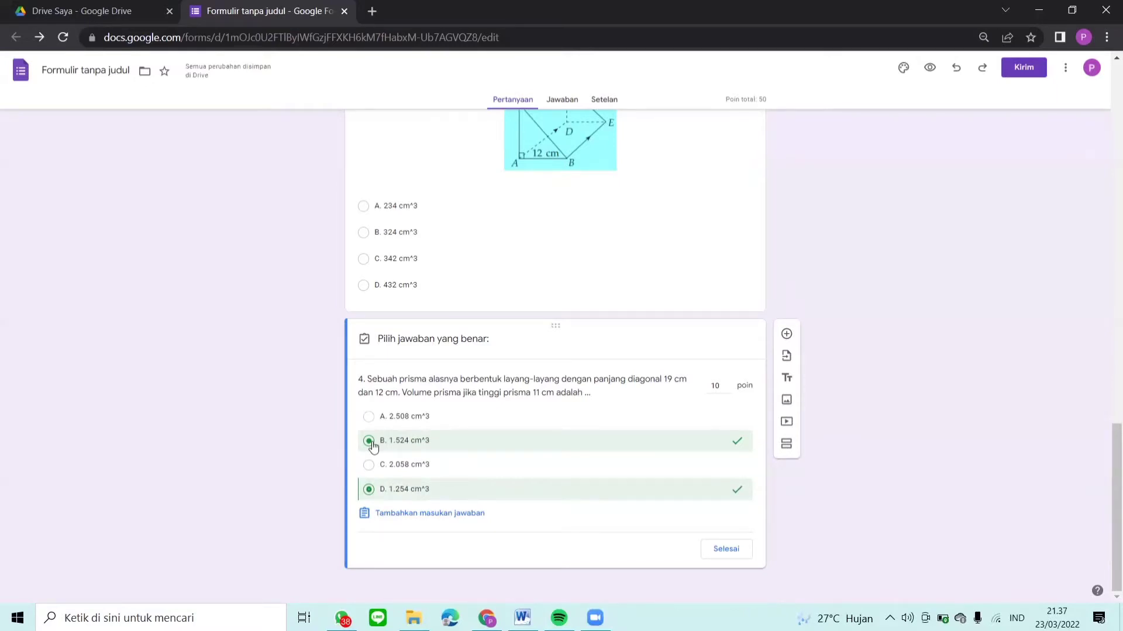
pyautogui.click(373, 444)
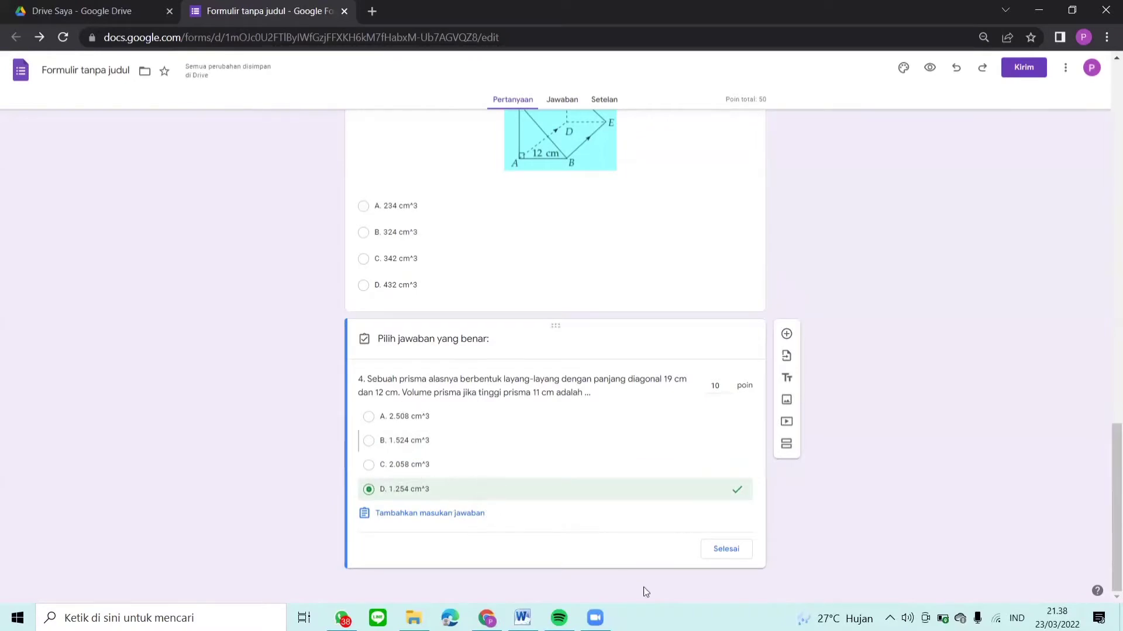
pyautogui.click(717, 549)
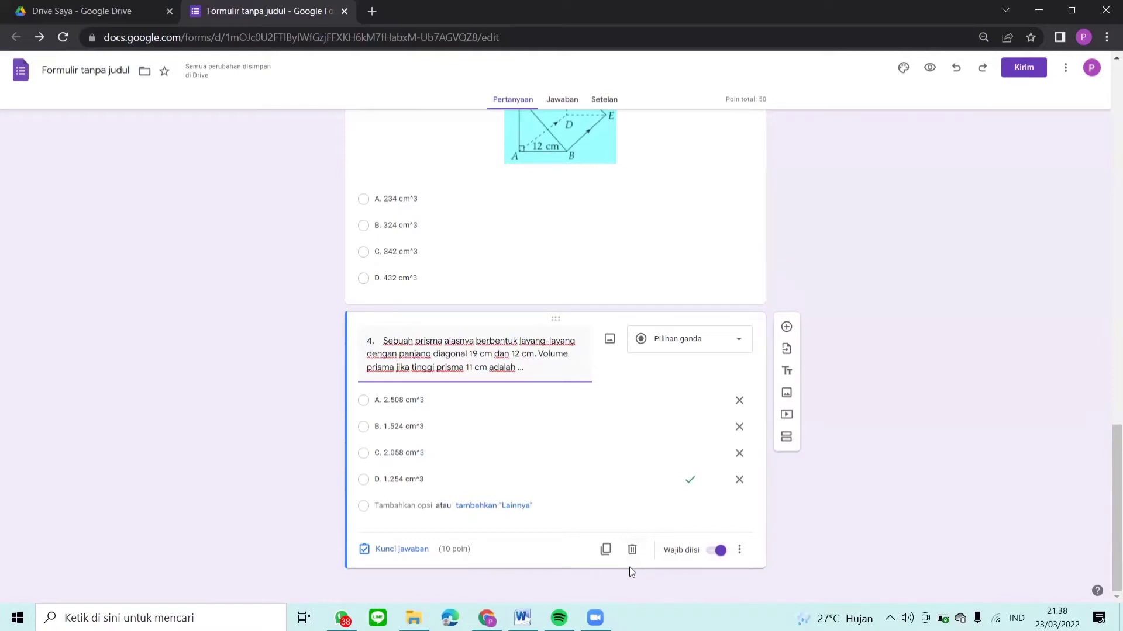
# Duplicate question 4 and clear the question text of the copy
pyautogui.click(605, 550)
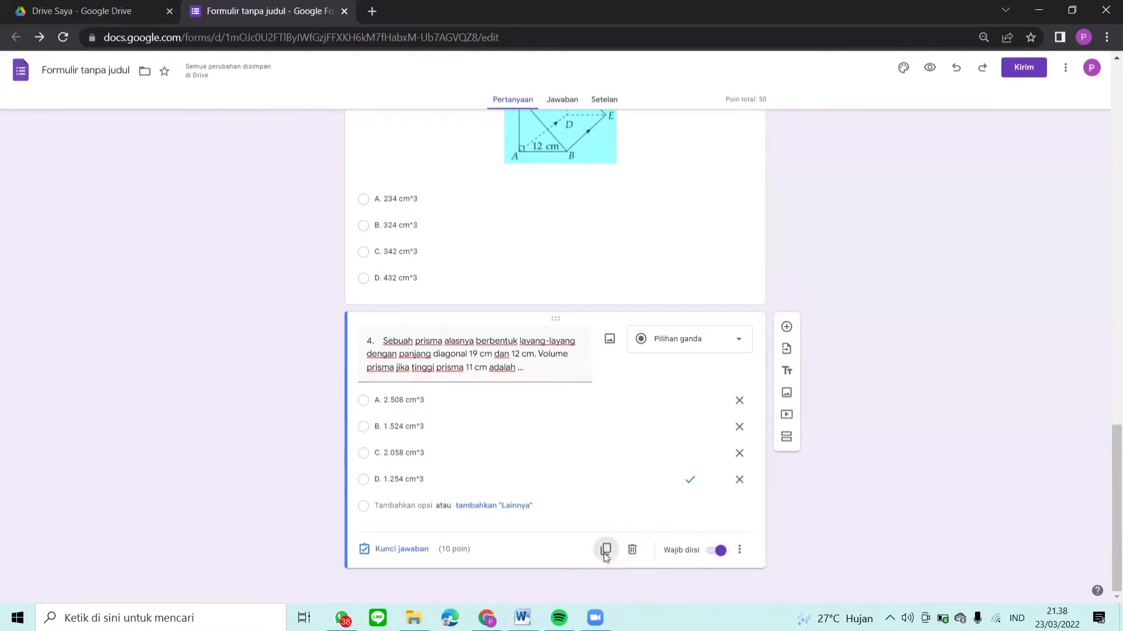
pyautogui.click(364, 341)
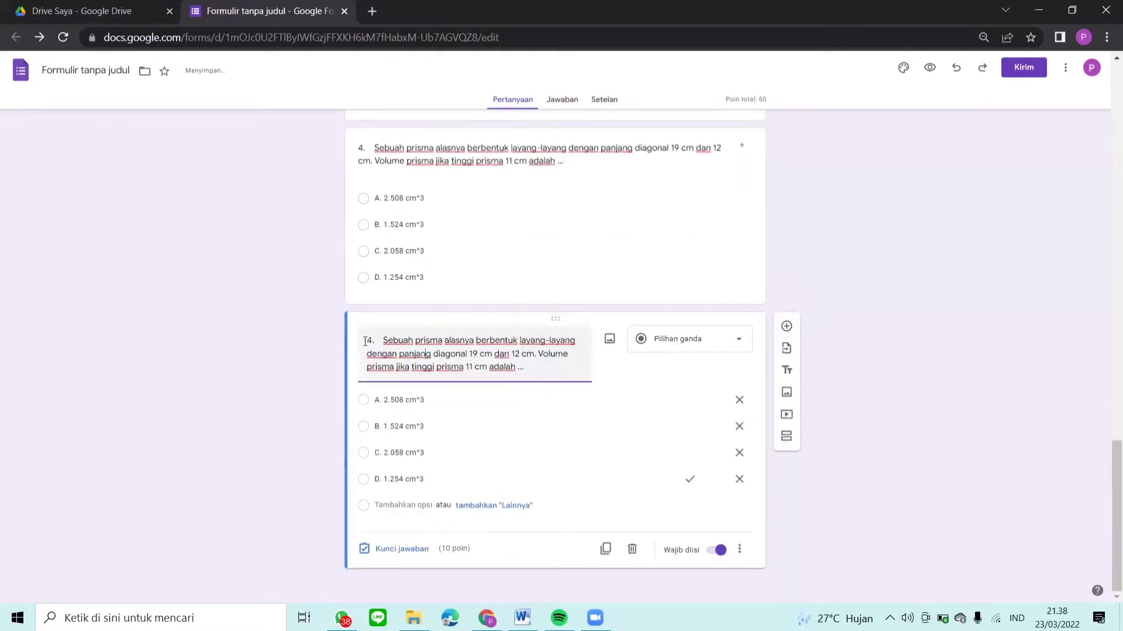
pyautogui.moveTo(363, 341); pyautogui.dragTo(561, 379)
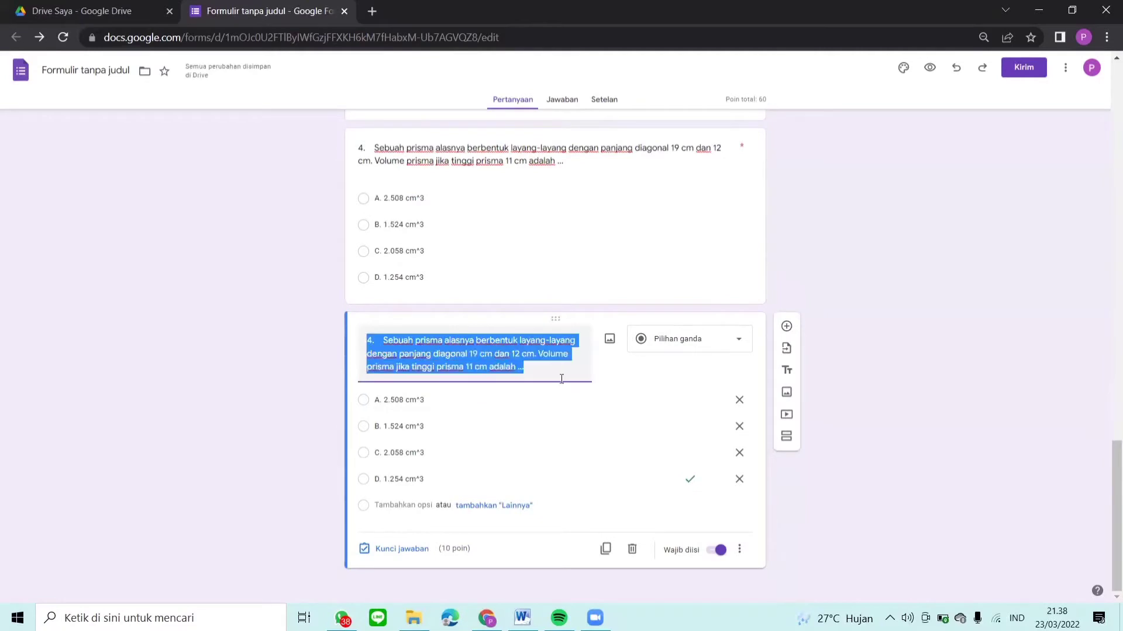
pyautogui.press('BackSpace')
# Copy question 5, "Alas suatu prisma tegak segitiga beraturan ...", with its number from the Word document into the form's empty question
pyautogui.click(522, 618)
pyautogui.scroll(-1, 430, 423)
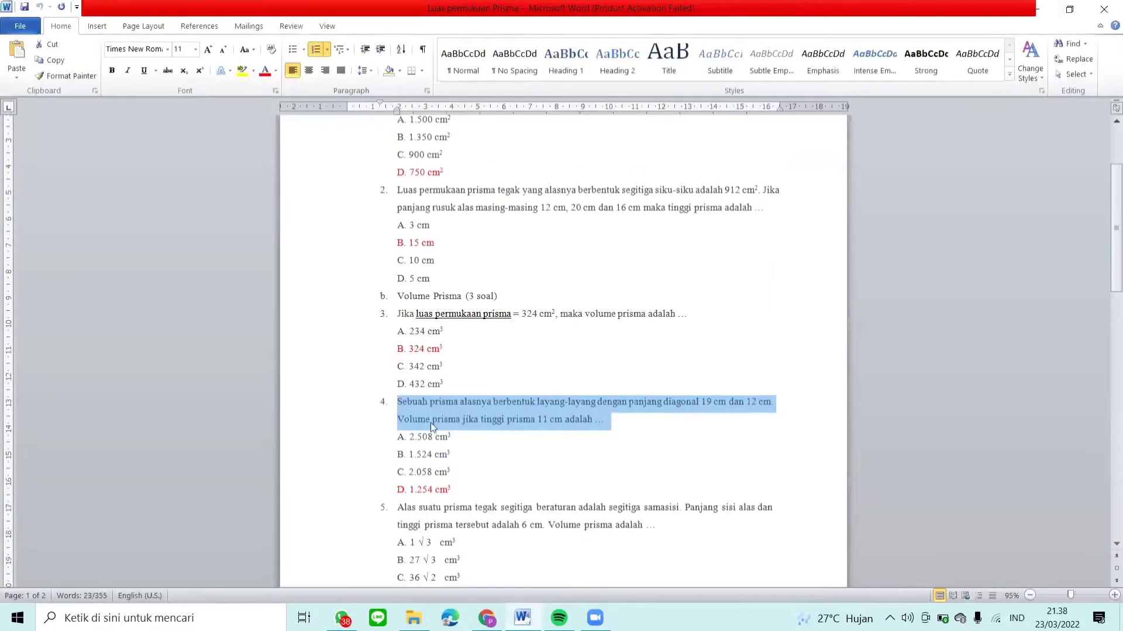
pyautogui.moveTo(397, 507); pyautogui.dragTo(667, 525)
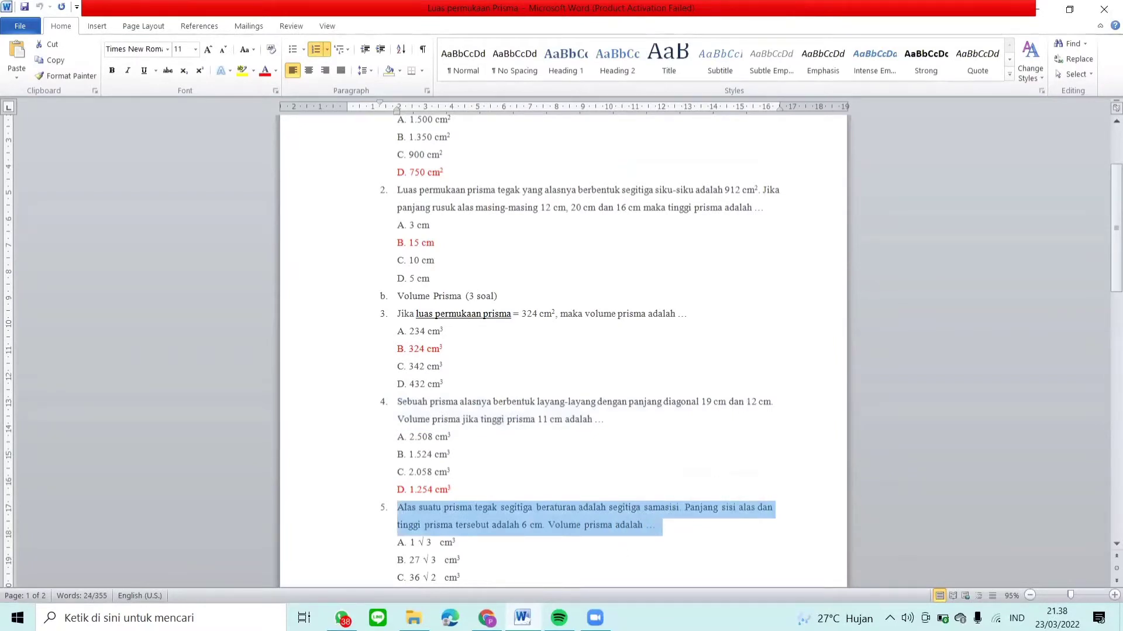
pyautogui.click(487, 618)
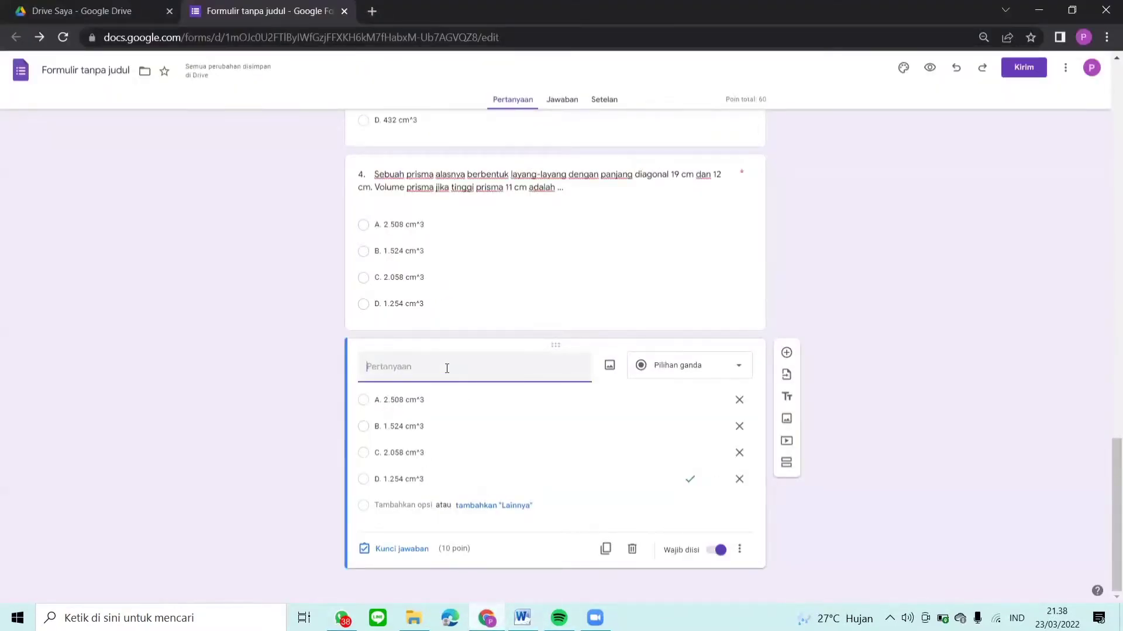
pyautogui.write('5.\tAlas suatu prisma tegak segitiga beraturan adalah segitiga samasisi. Panjang sisi alas dan tinggi prisma tersebut adalah 6 cm. Volume prisma adalah …')
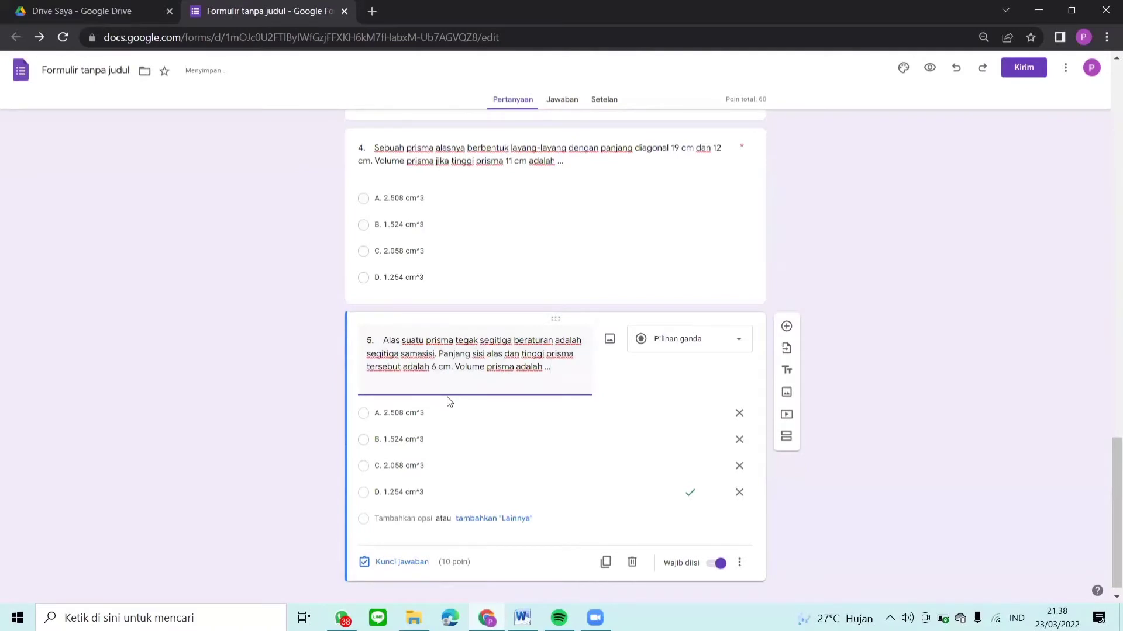
# Clear the value of question 5's option A, keeping only the letter "A."
pyautogui.tripleClick(428, 415)
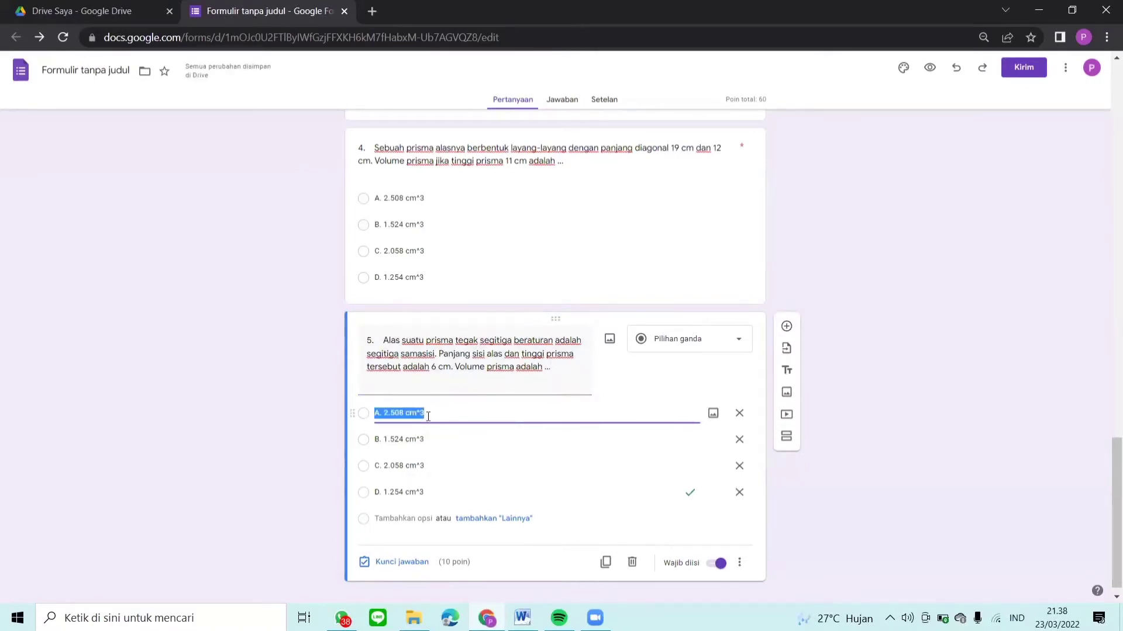
pyautogui.click(428, 415)
pyautogui.press('BackSpace')
pyautogui.press('BackSpace')
pyautogui.press('BackSpace')
pyautogui.press('BackSpace')
pyautogui.press('BackSpace')
pyautogui.press('BackSpace')
pyautogui.press('BackSpace')
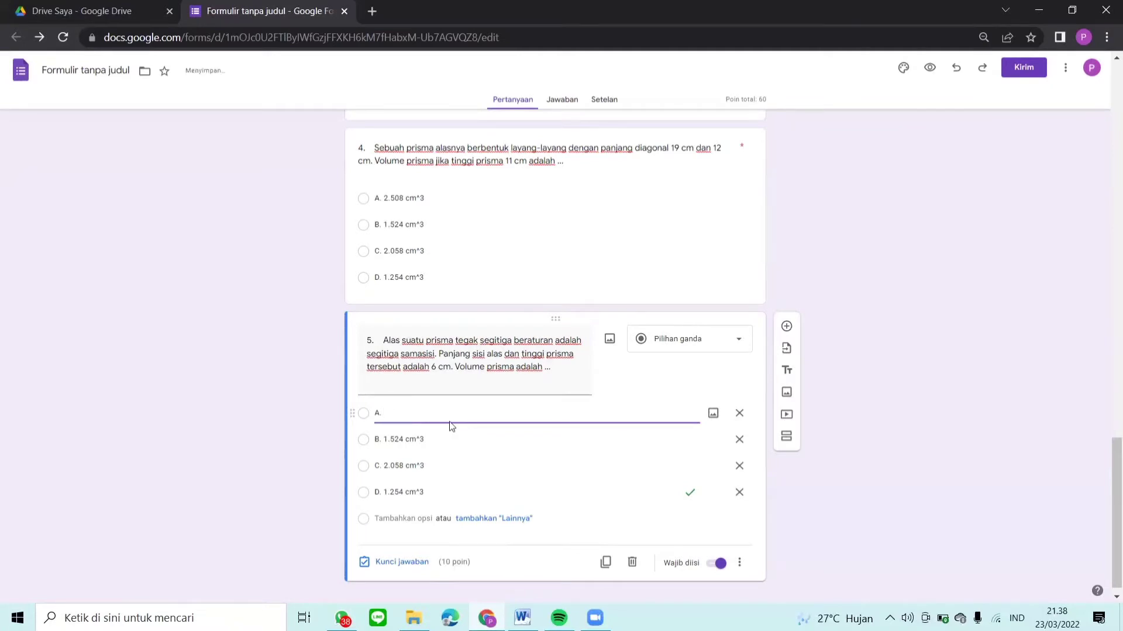
pyautogui.write('1')
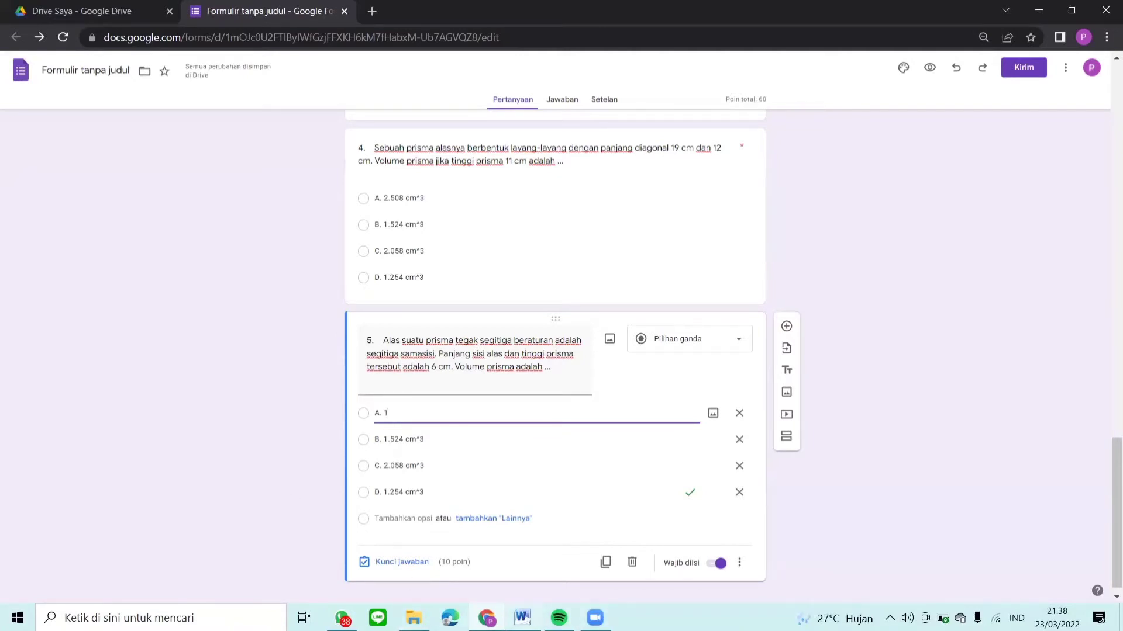
pyautogui.moveTo(522, 618)
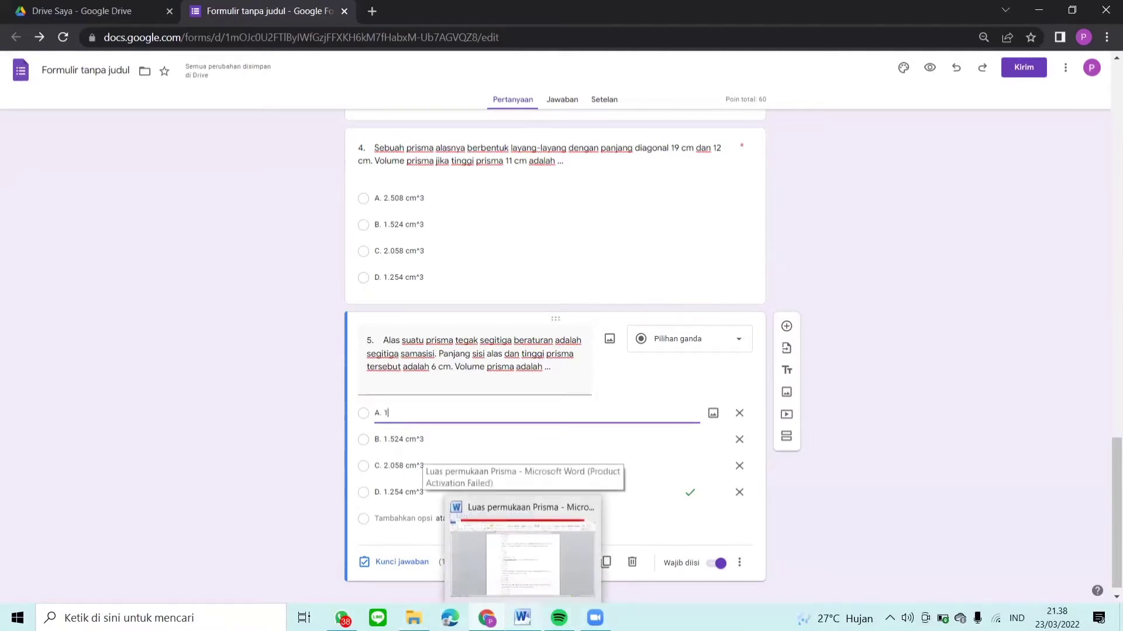
pyautogui.click(497, 541)
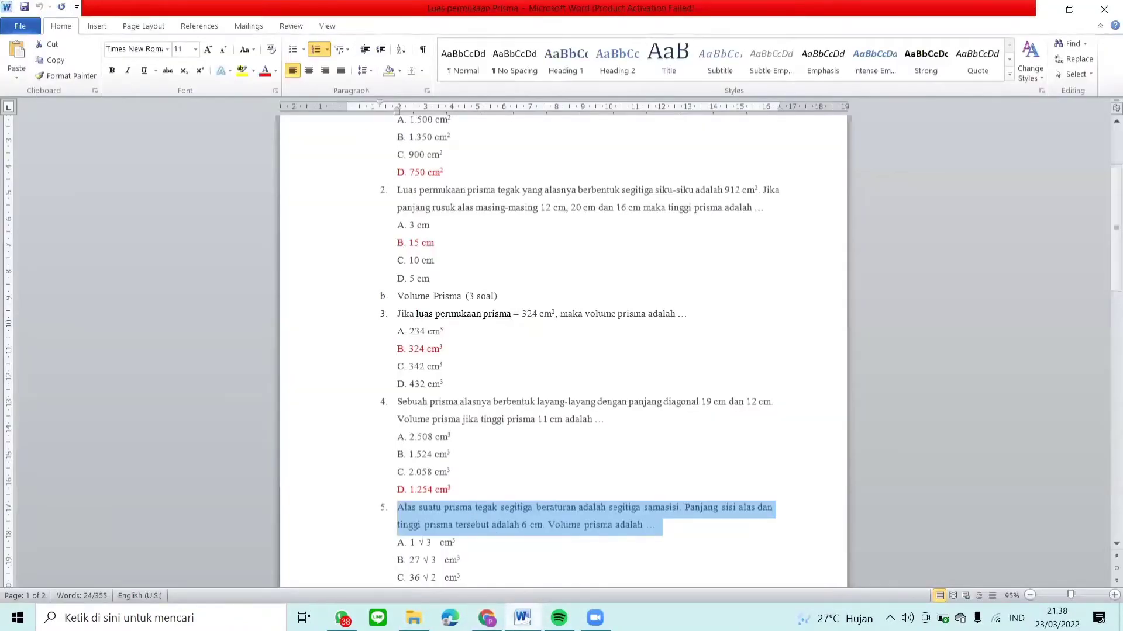
pyautogui.click(522, 618)
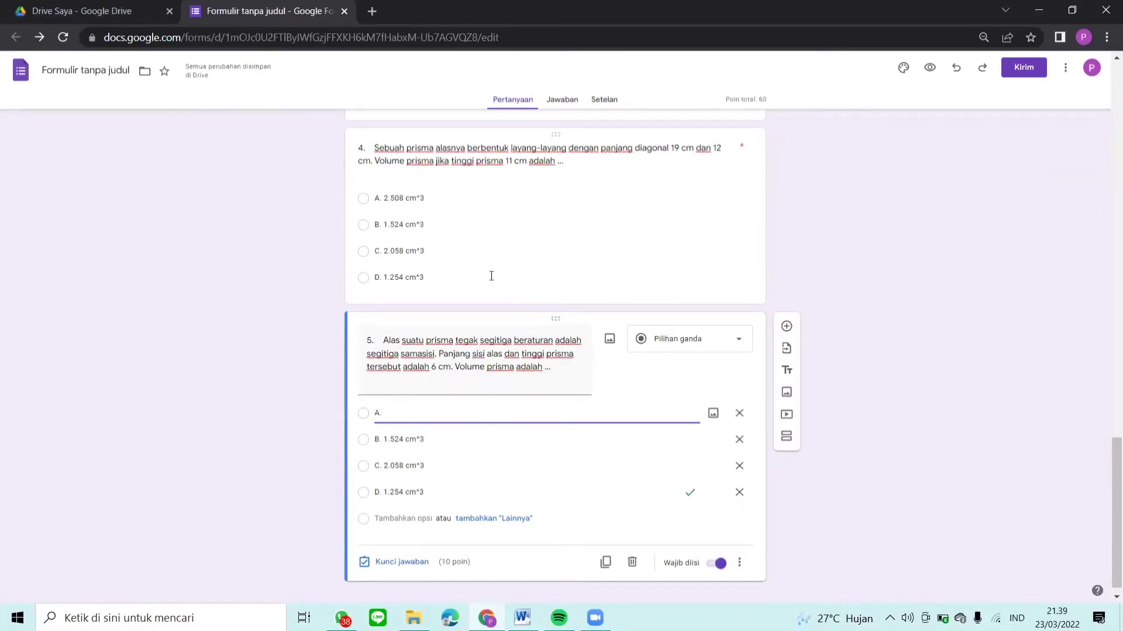
# Copy question 5's option A value from the Word document into the form's option A, written as "1 √ 3 cm^3"
pyautogui.moveTo(522, 618)
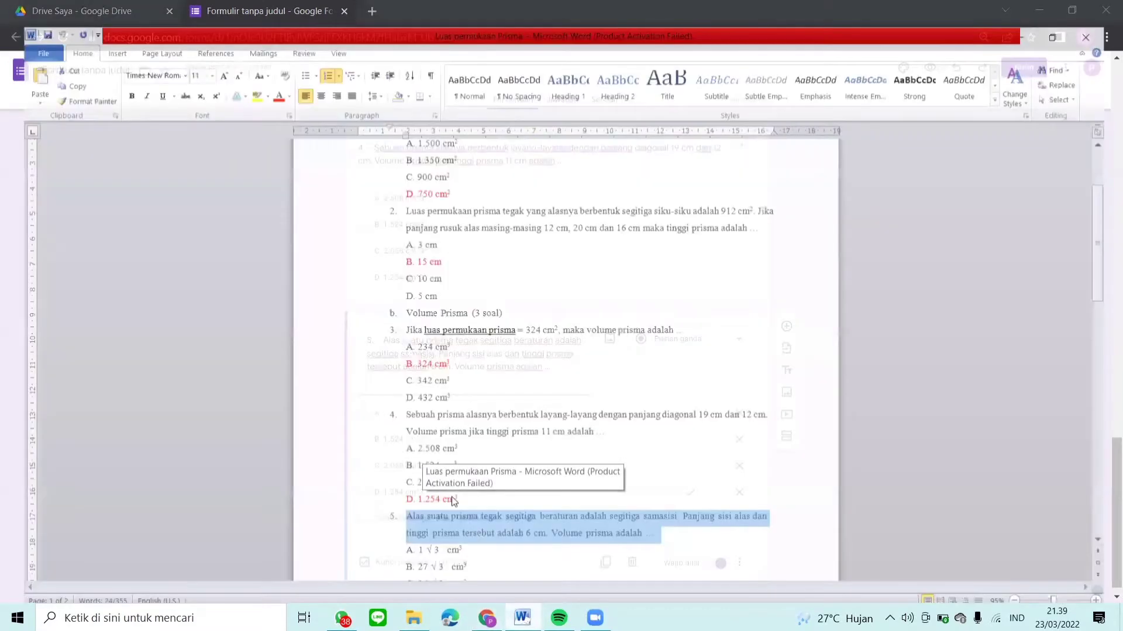
pyautogui.click(491, 585)
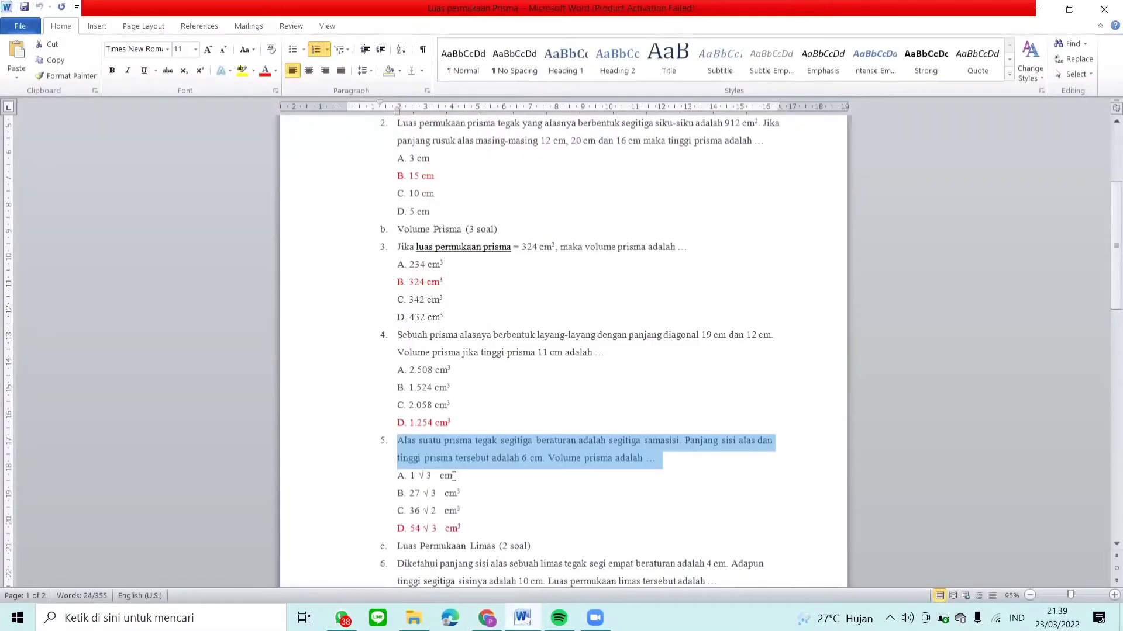
pyautogui.scroll(1, 454, 476)
pyautogui.scroll(2, 452, 475)
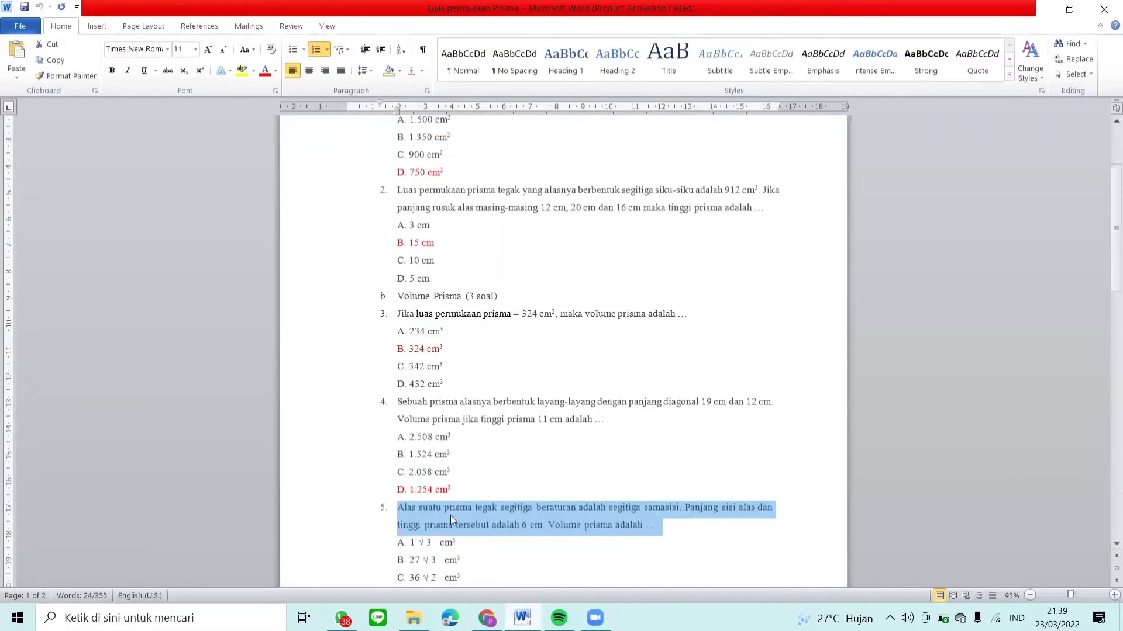
pyautogui.click(459, 539)
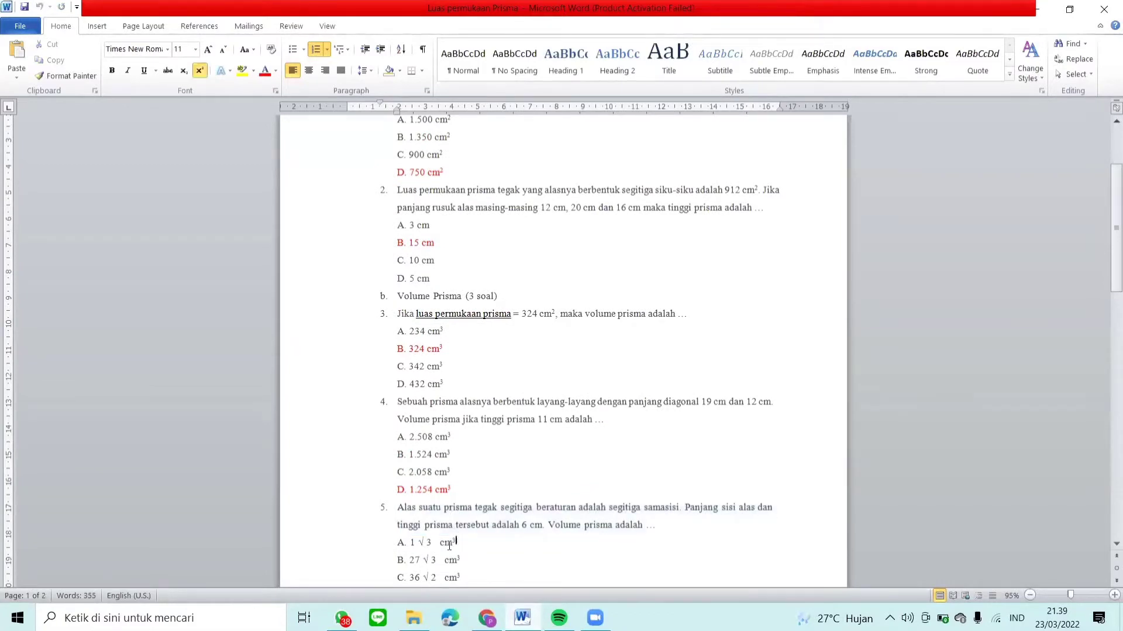
pyautogui.moveTo(455, 541); pyautogui.dragTo(410, 546)
pyautogui.hotkey('ctrl', 'c')
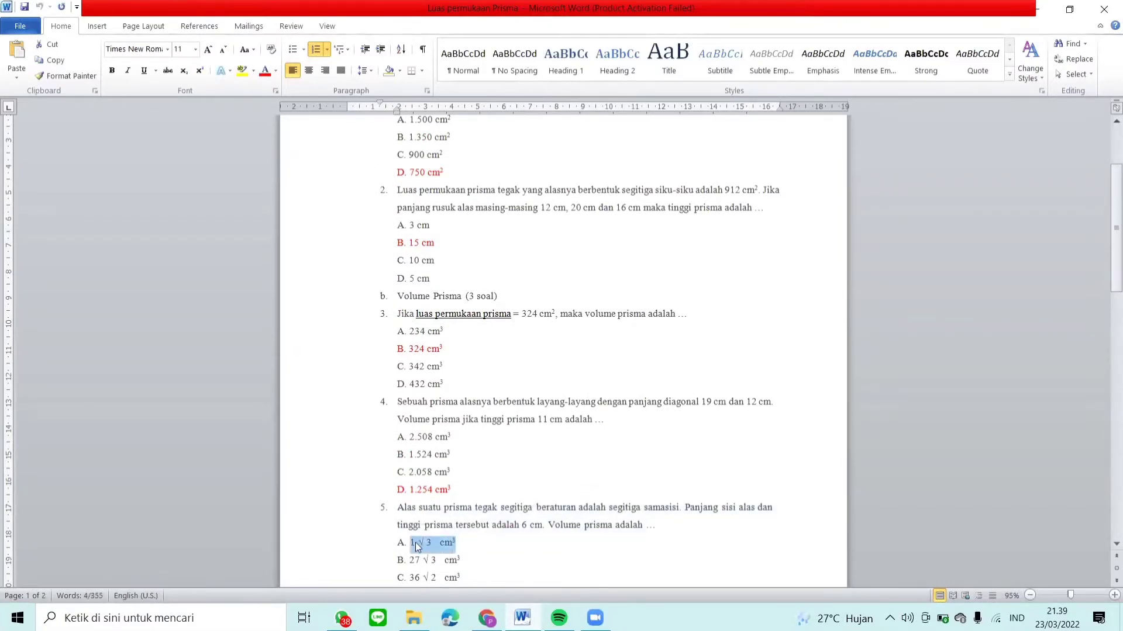
pyautogui.hotkey('alt', 'Tab')
pyautogui.click(403, 415)
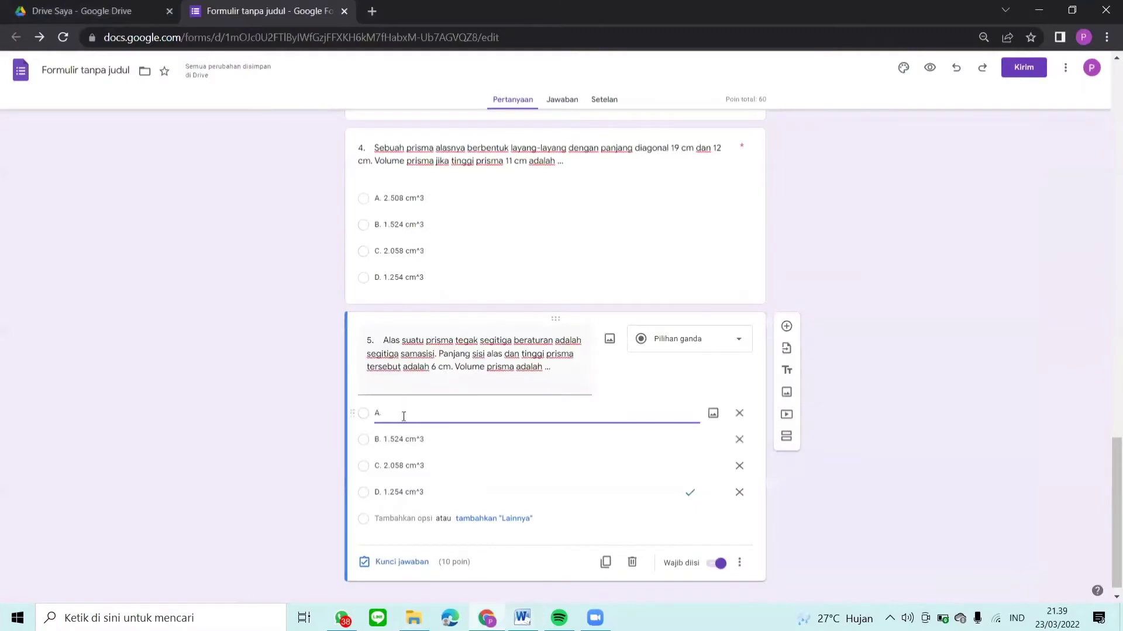
pyautogui.hotkey('ctrl', 'v')
pyautogui.write('^')
# Set question 5's option B to "B. 27 √ 3 cm^3", reusing the root and unit text copied from option A
pyautogui.moveTo(435, 412)
pyautogui.mouseDown()
pyautogui.moveTo(393, 417)
pyautogui.moveTo(401, 441)
pyautogui.moveTo(390, 441)
pyautogui.moveTo(412, 412)
pyautogui.mouseUp()
pyautogui.hotkey('ctrl', 'c')
pyautogui.click(430, 445)
pyautogui.press('BackSpace')
pyautogui.press('BackSpace')
pyautogui.press('BackSpace')
pyautogui.press('BackSpace')
pyautogui.press('BackSpace')
pyautogui.press('BackSpace')
pyautogui.press('BackSpace')
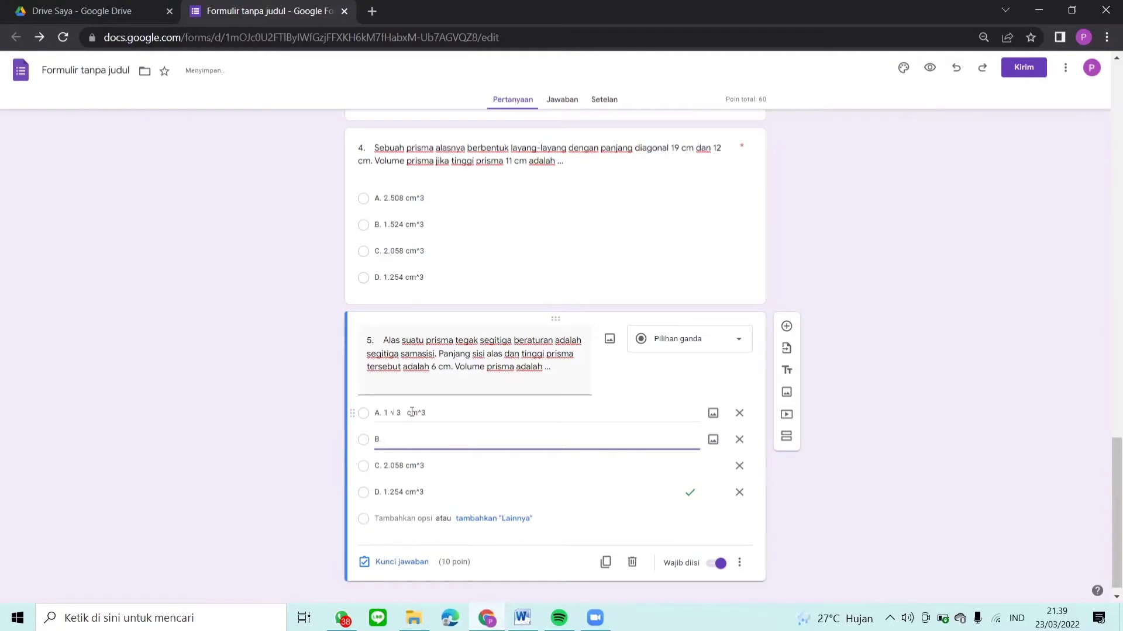
pyautogui.write('27')
pyautogui.write('√ 3  cm^3')
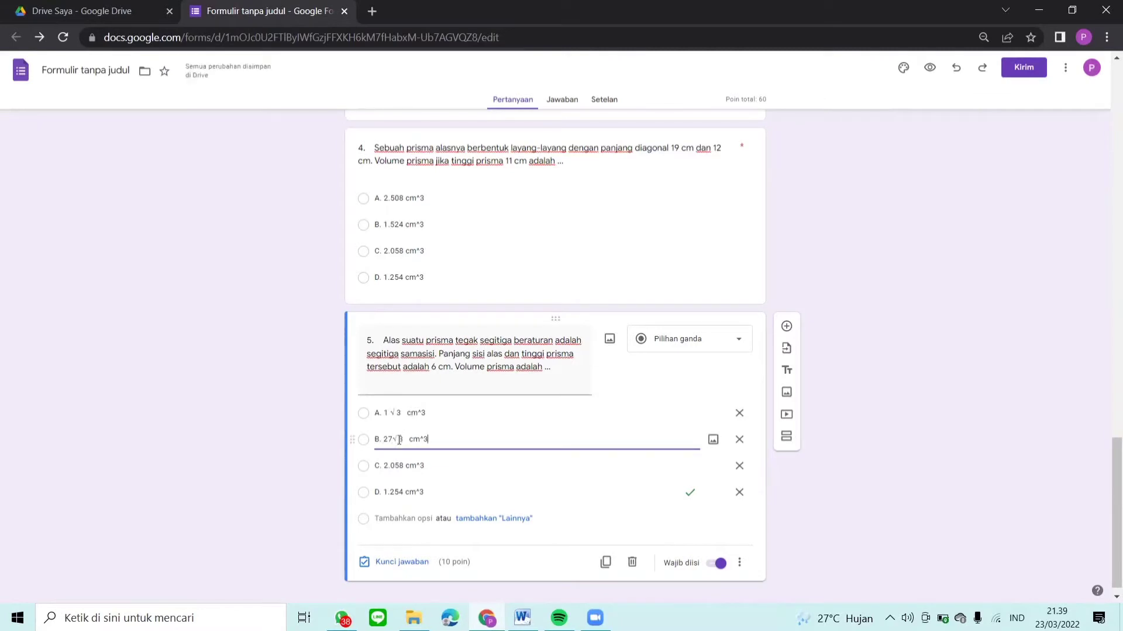
# Change question 5's option C to "C. 36 √ 2 cm^3", adapting the copied root and unit text
pyautogui.click(409, 466)
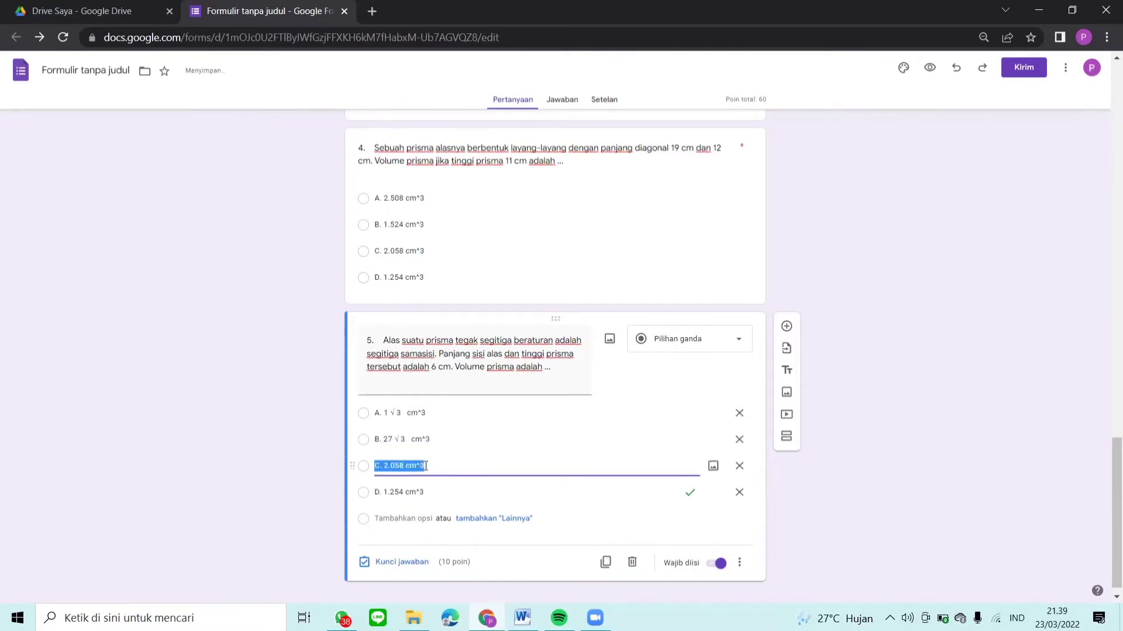
pyautogui.moveTo(434, 466); pyautogui.dragTo(385, 467)
pyautogui.write('30')
pyautogui.hotkey('ctrl', 'v')
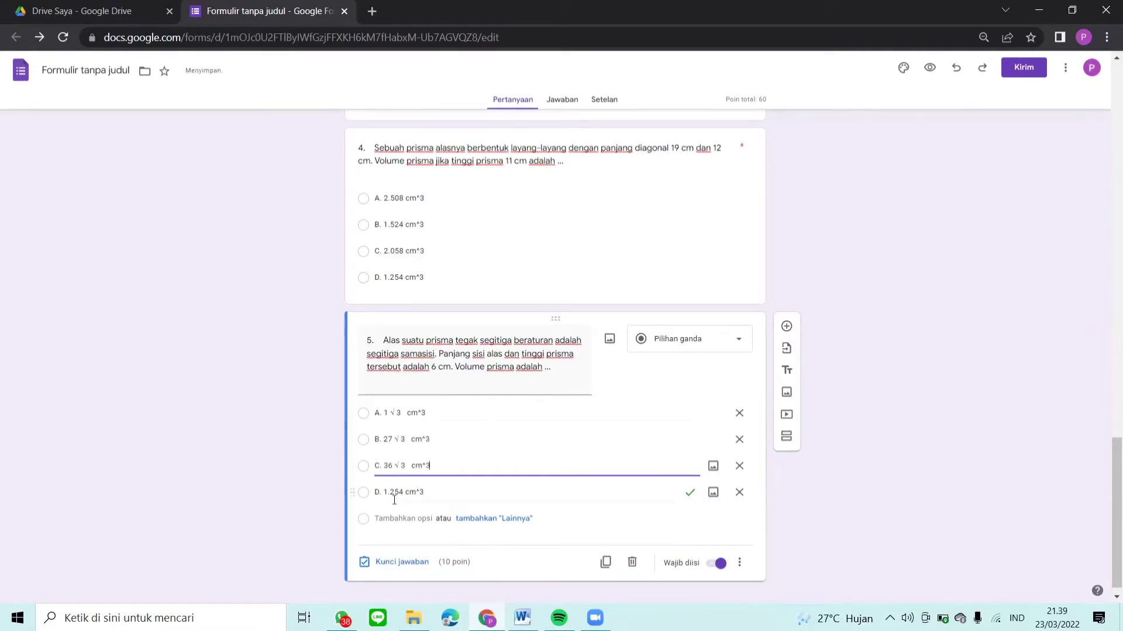
pyautogui.click(404, 465)
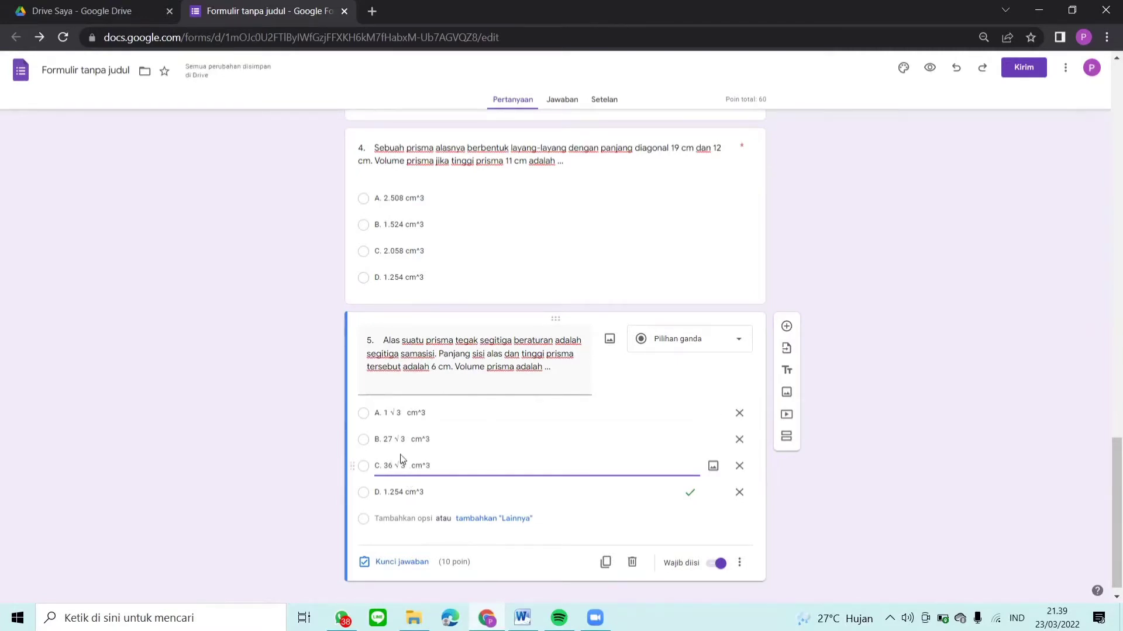
pyautogui.press('BackSpace')
pyautogui.write('2')
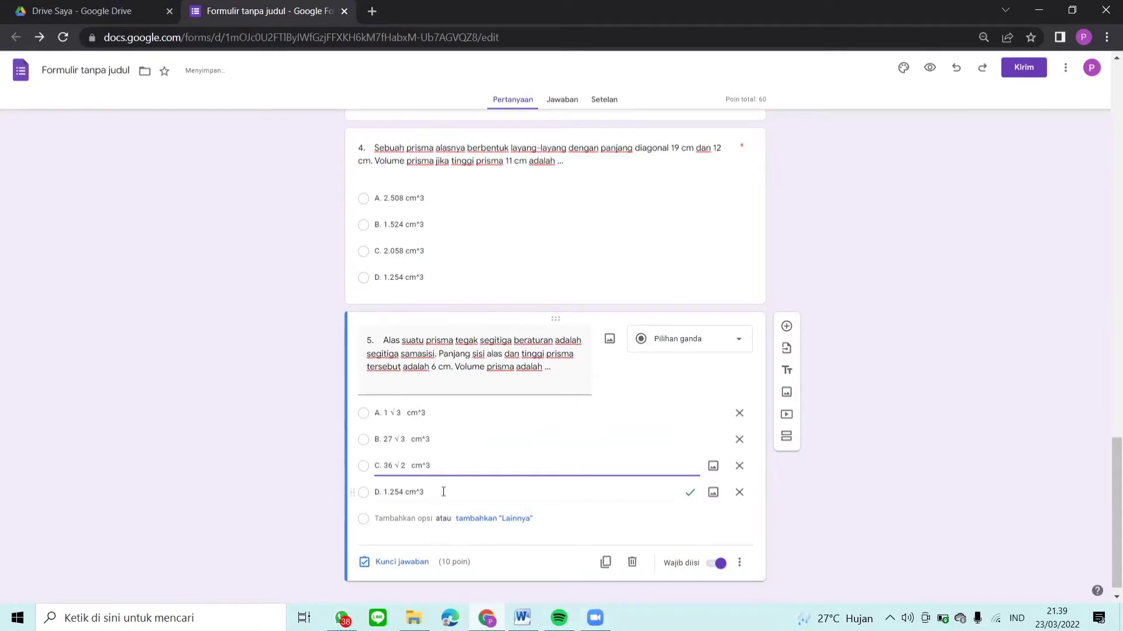
# Set question 5's option D to "D. 54 √ 3 cm^3" and check the question's answer key
pyautogui.click(443, 492)
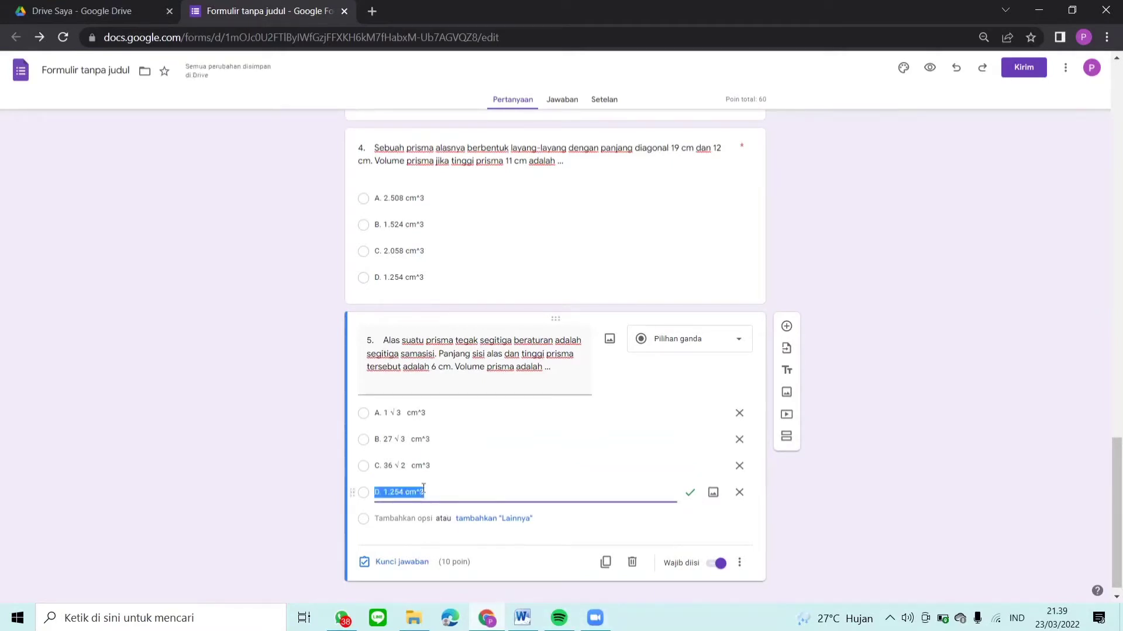
pyautogui.click(423, 492)
pyautogui.press('BackSpace')
pyautogui.press('BackSpace')
pyautogui.press('BackSpace')
pyautogui.press('BackSpace')
pyautogui.press('BackSpace')
pyautogui.press('BackSpace')
pyautogui.press('BackSpace')
pyautogui.press('BackSpace')
pyautogui.press('BackSpace')
pyautogui.write('54')
pyautogui.write('√ 3  cm^3')
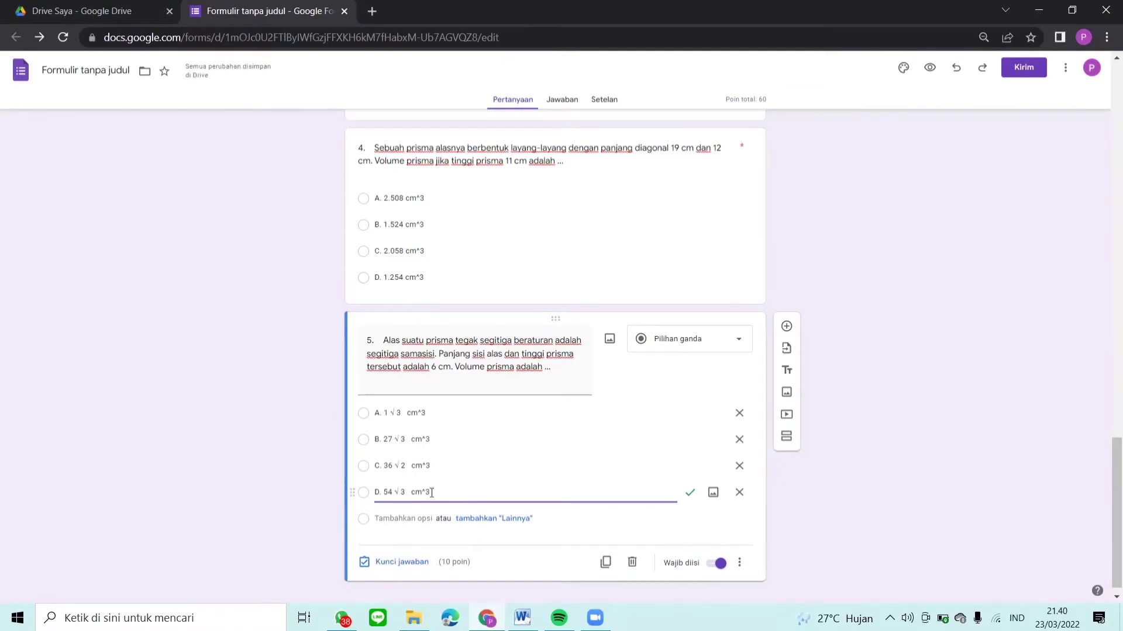
pyautogui.click(410, 562)
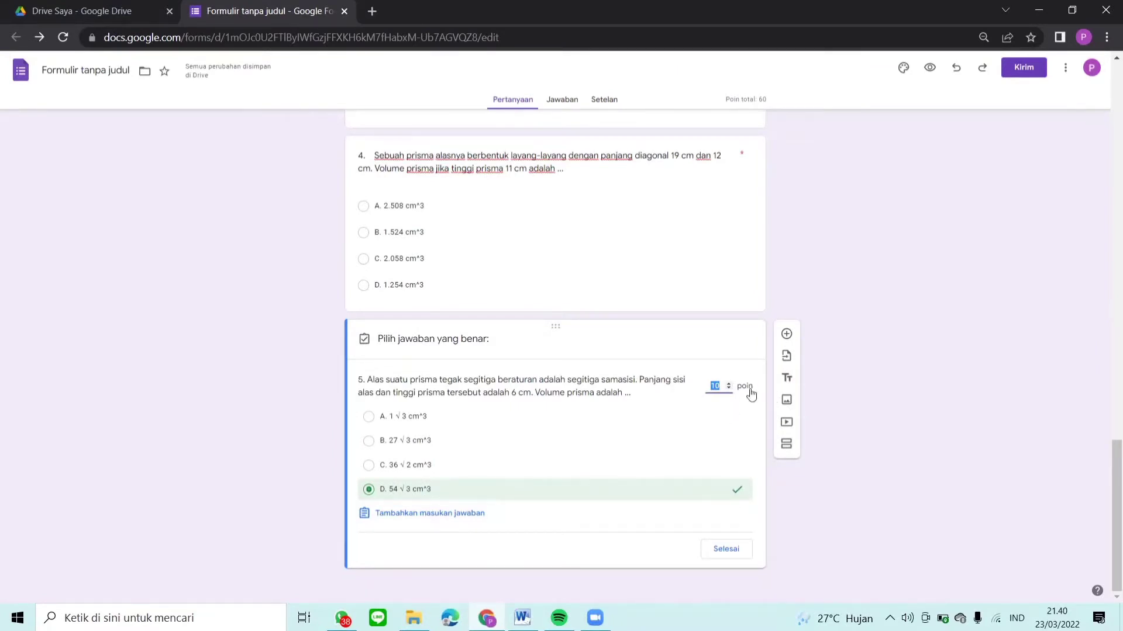
pyautogui.click(725, 550)
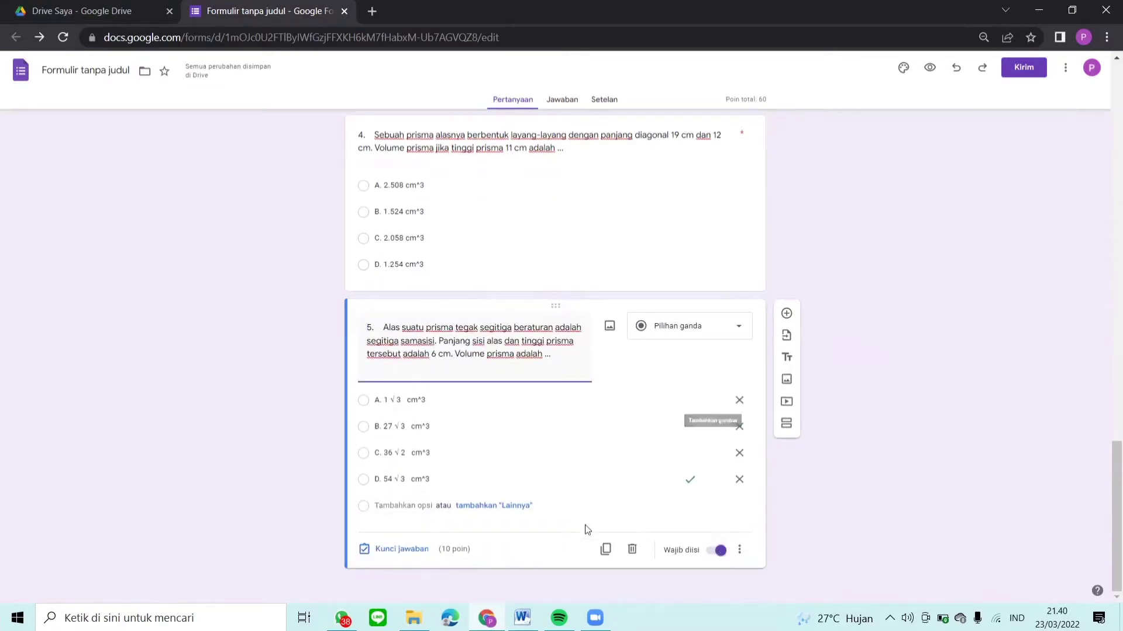
# Duplicate question 5 and clear the question text of the copy
pyautogui.click(606, 549)
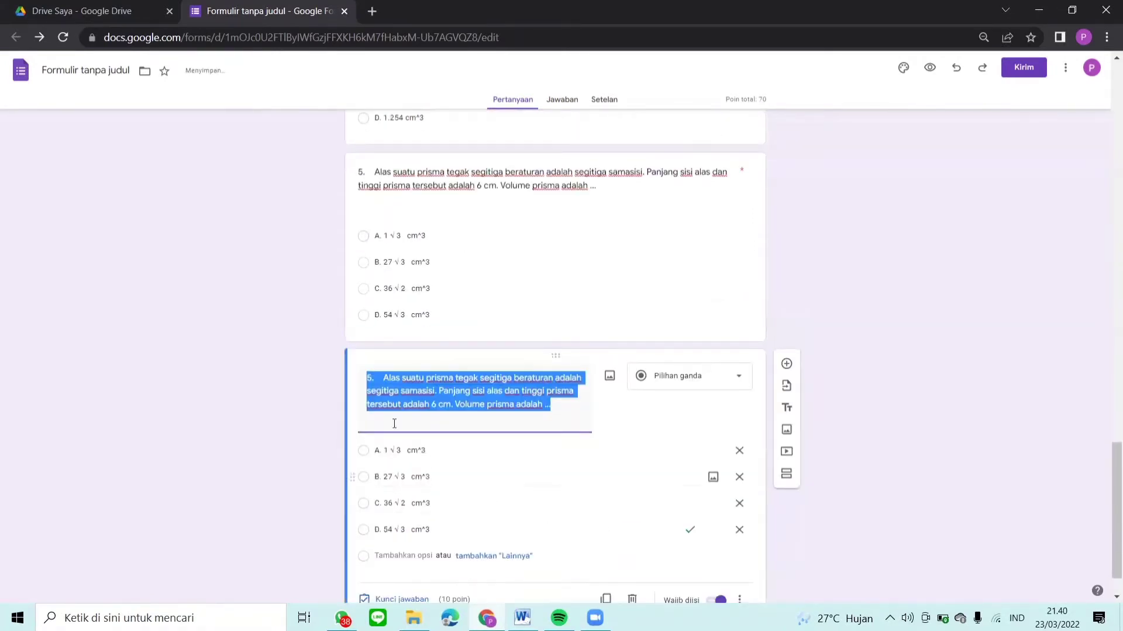
pyautogui.click(365, 376)
pyautogui.moveTo(365, 376); pyautogui.dragTo(563, 418)
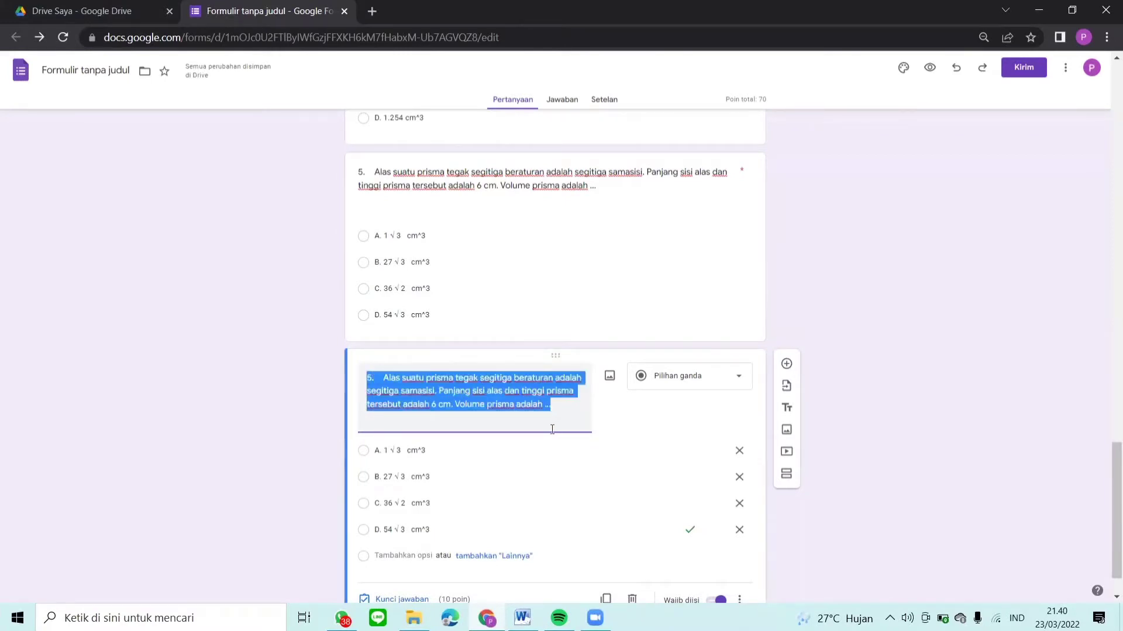
pyautogui.press('BackSpace')
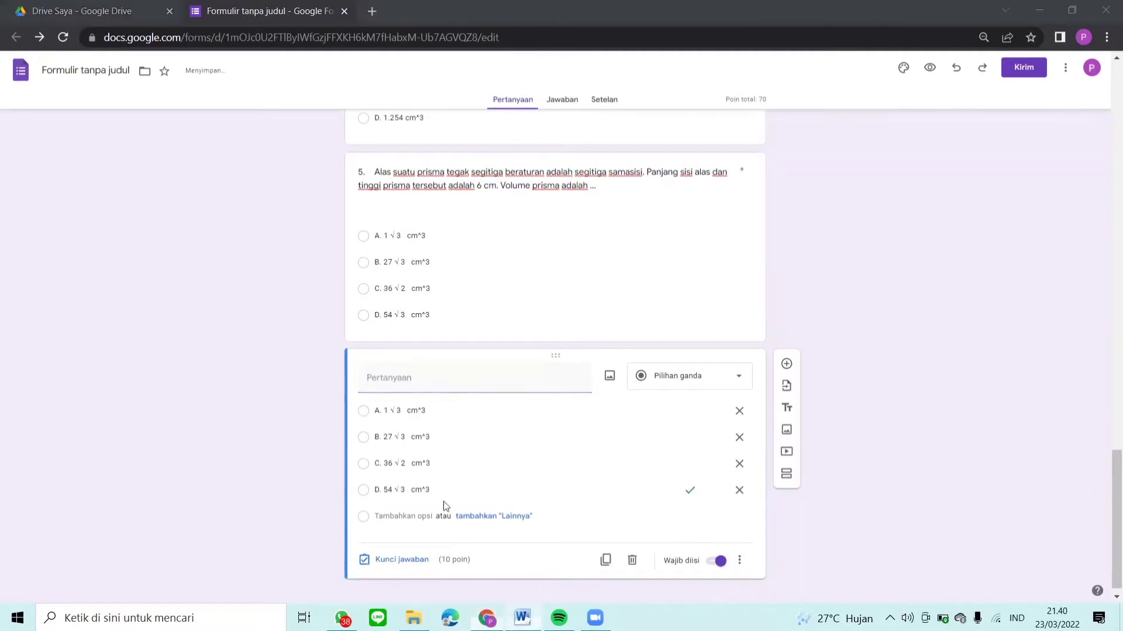
# Copy question 6, "Diketahui panjang sisi alas sebuah limas tegak segi empat beraturan ...", with its number from the Word document into the form's empty question
pyautogui.hotkey('alt', 'Tab')
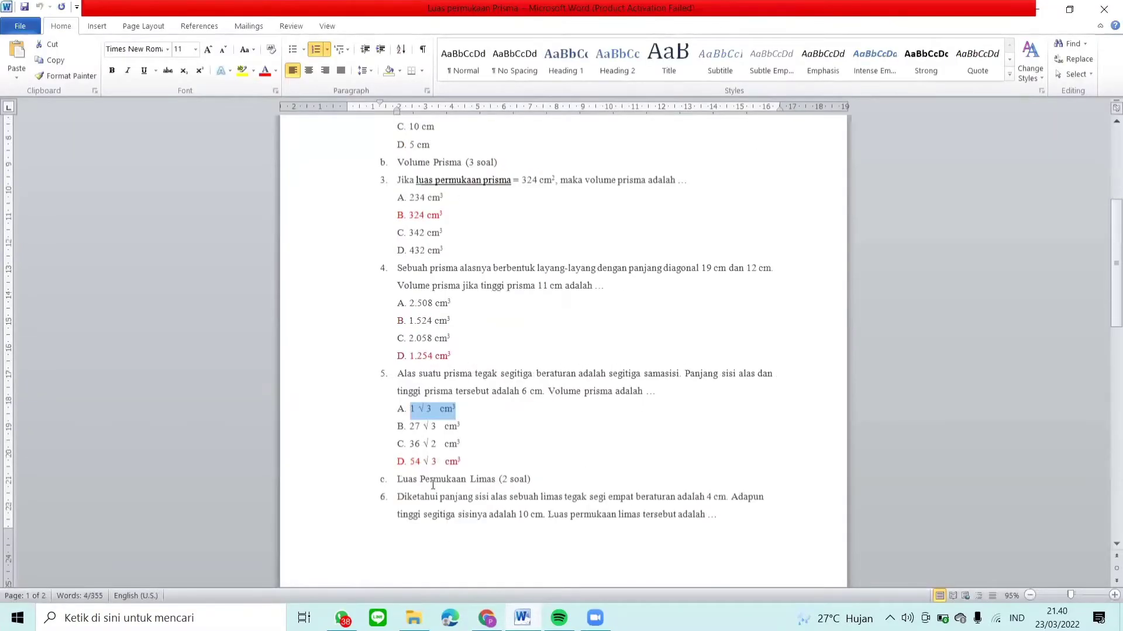
pyautogui.click(409, 533)
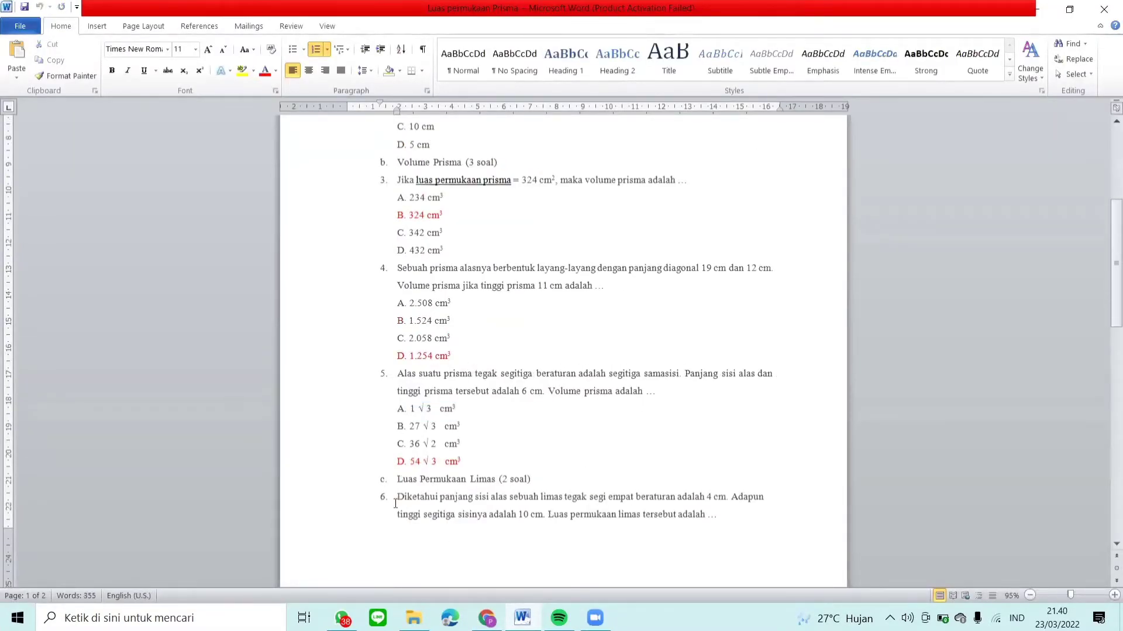
pyautogui.moveTo(398, 497); pyautogui.dragTo(778, 512)
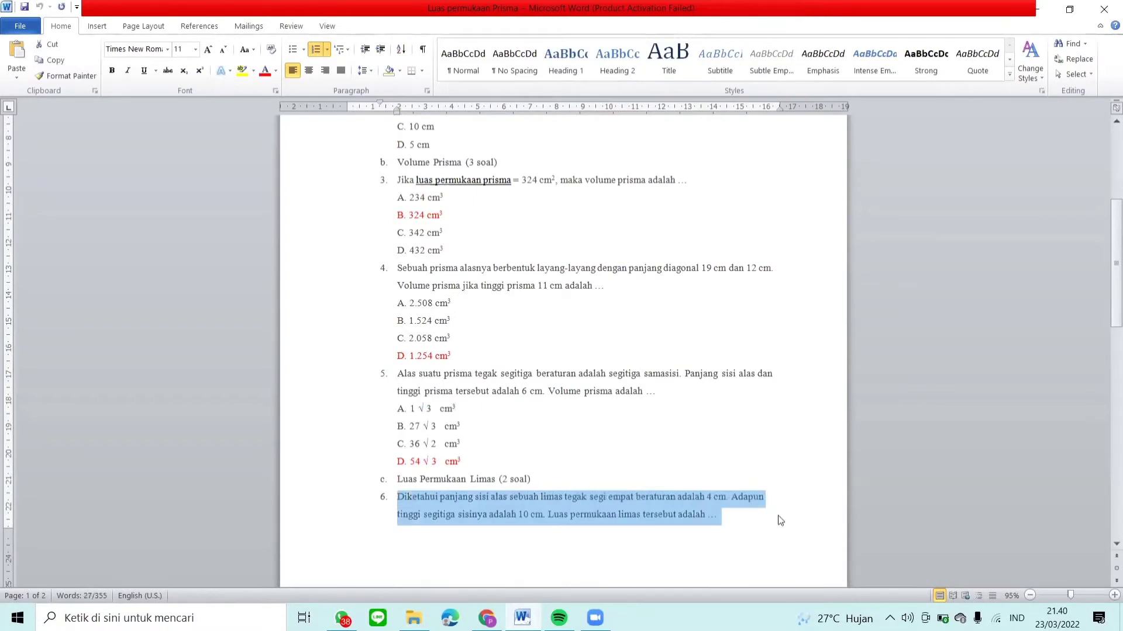
pyautogui.click(485, 618)
pyautogui.click(451, 381)
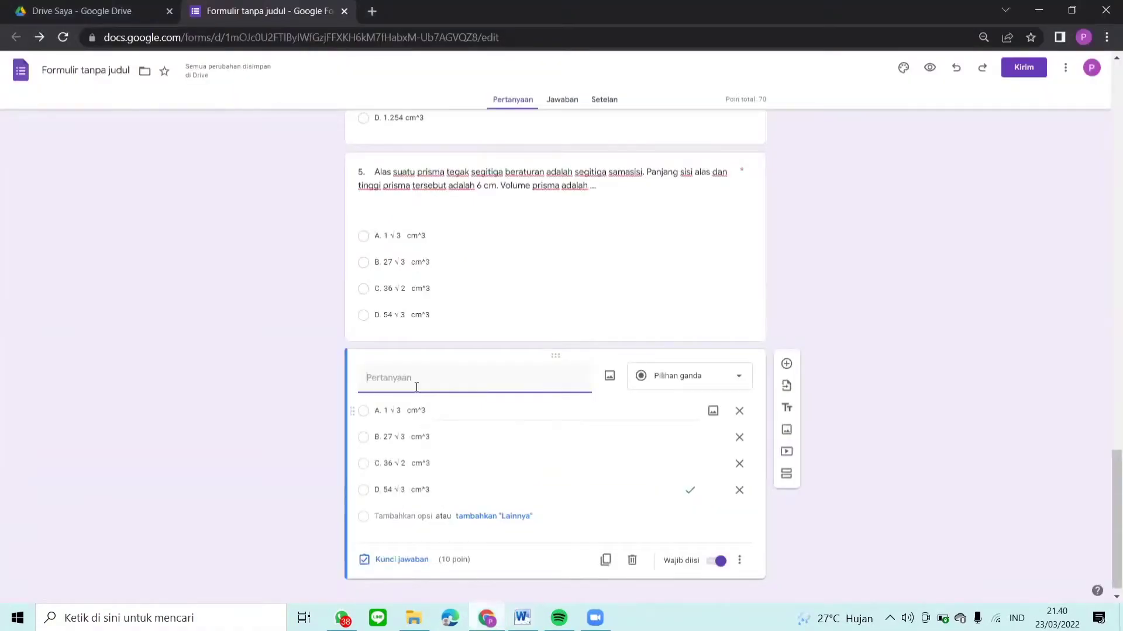
pyautogui.write('6.\tDiketahui panjang sisi alas sebuah limas tegak segi empat beraturan adalah 4 cm. Adapun tinggi segitiga sisinya adalah 10 cm. Luas permukaan limas tersebut adalah ...')
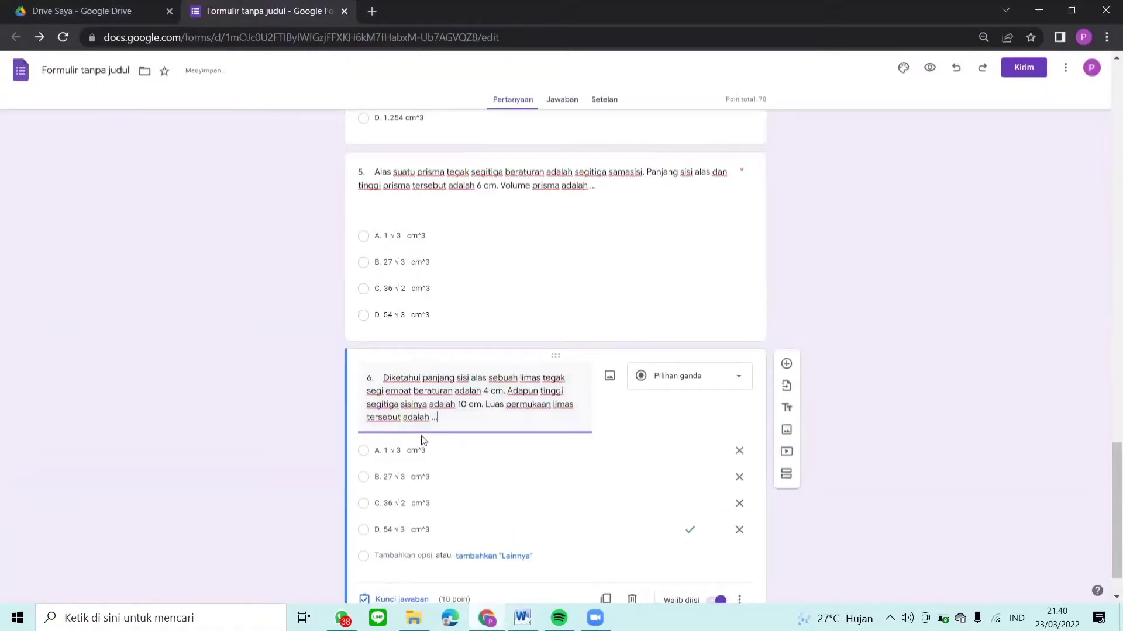
# Replace the value of question 6's option A so that it reads "A. 6 cm^2"
pyautogui.click(436, 450)
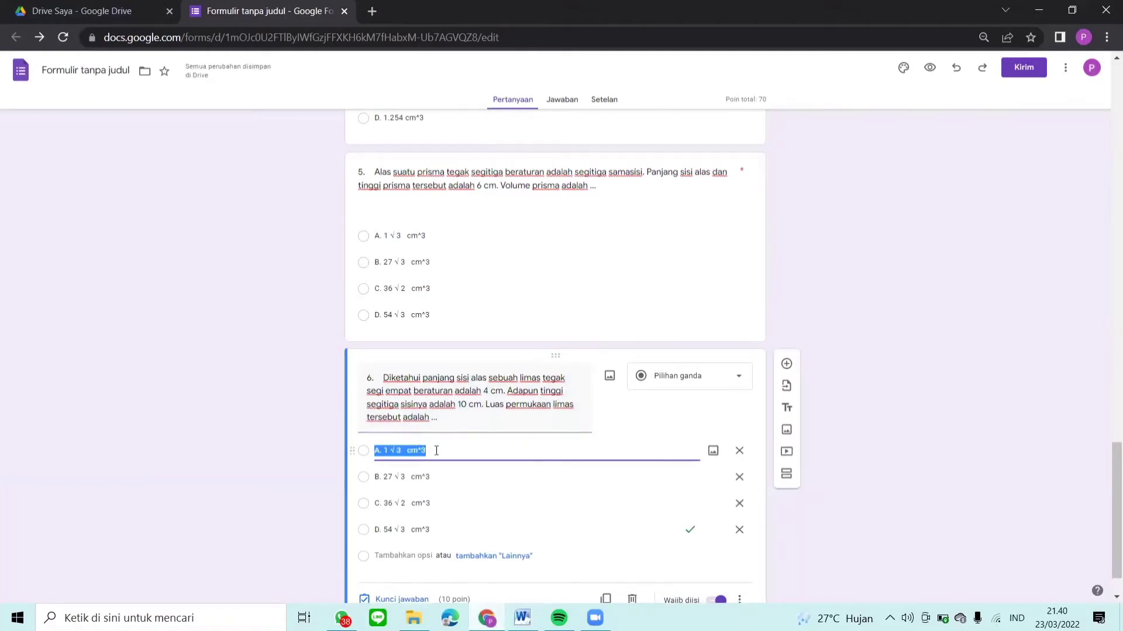
pyautogui.click(436, 450)
pyautogui.press('BackSpace')
pyautogui.press('BackSpace')
pyautogui.press('BackSpace')
pyautogui.press('BackSpace')
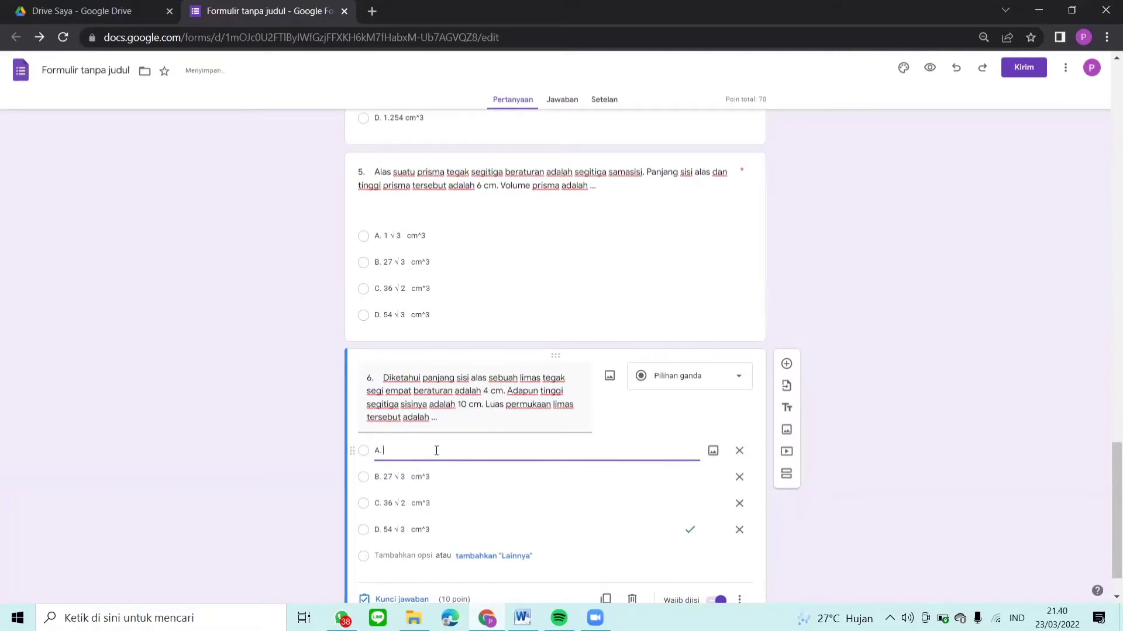
pyautogui.write('6 cm^2')
# Replace the value of question 6's option B so that it reads "B. 36 cm^2"
pyautogui.click(434, 473)
pyautogui.click(431, 475)
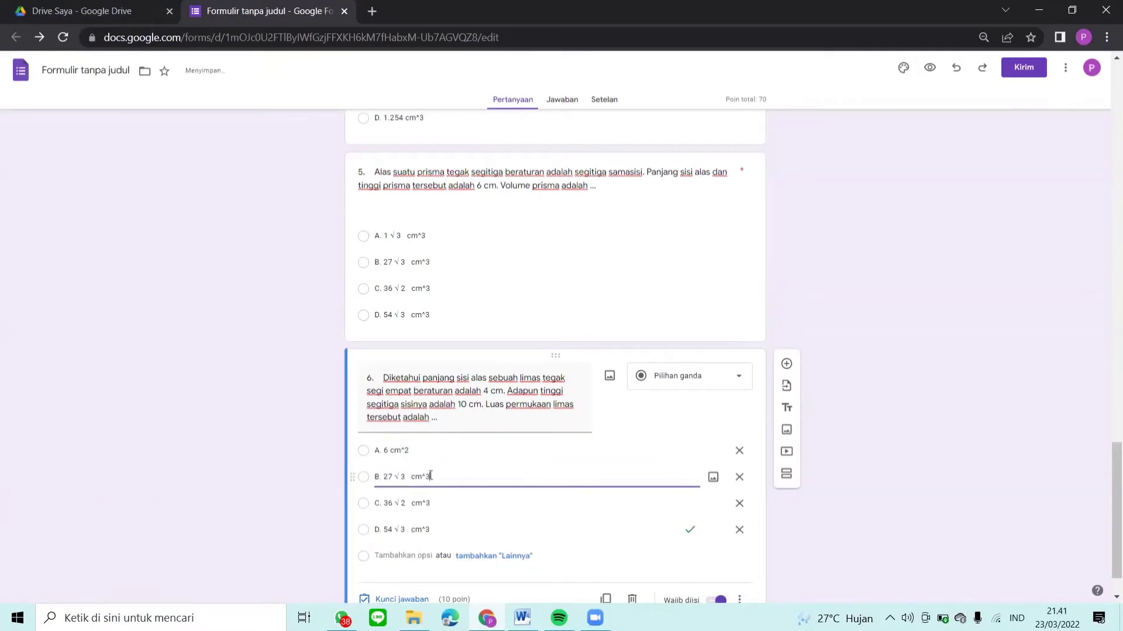
pyautogui.press('BackSpace')
pyautogui.press('BackSpace')
pyautogui.press('BackSpace')
pyautogui.press('BackSpace')
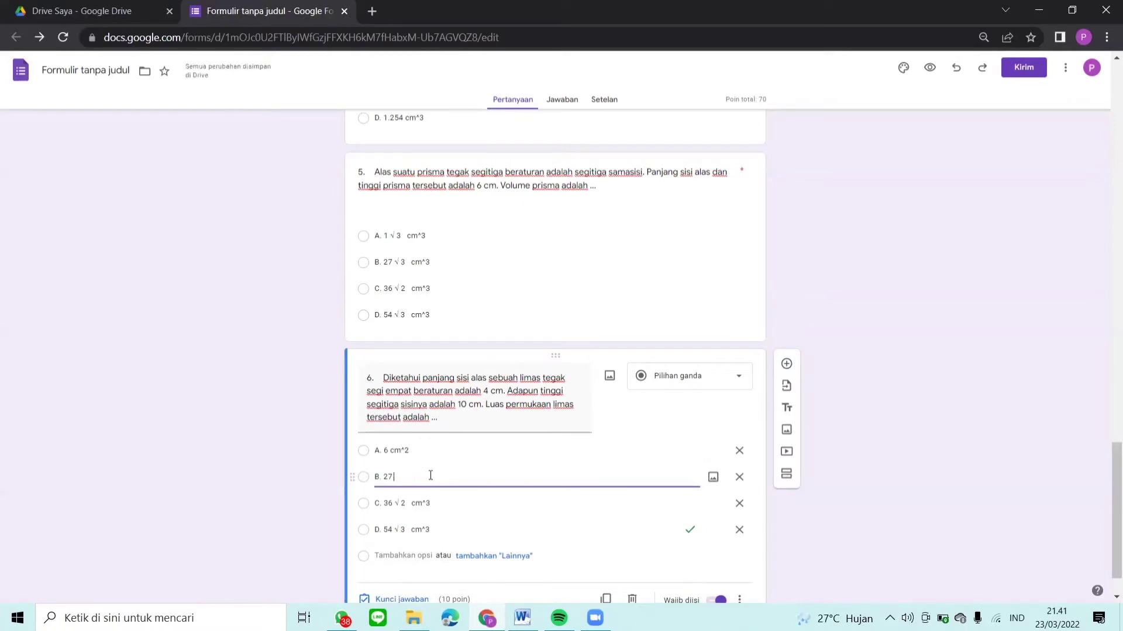
pyautogui.press('BackSpace')
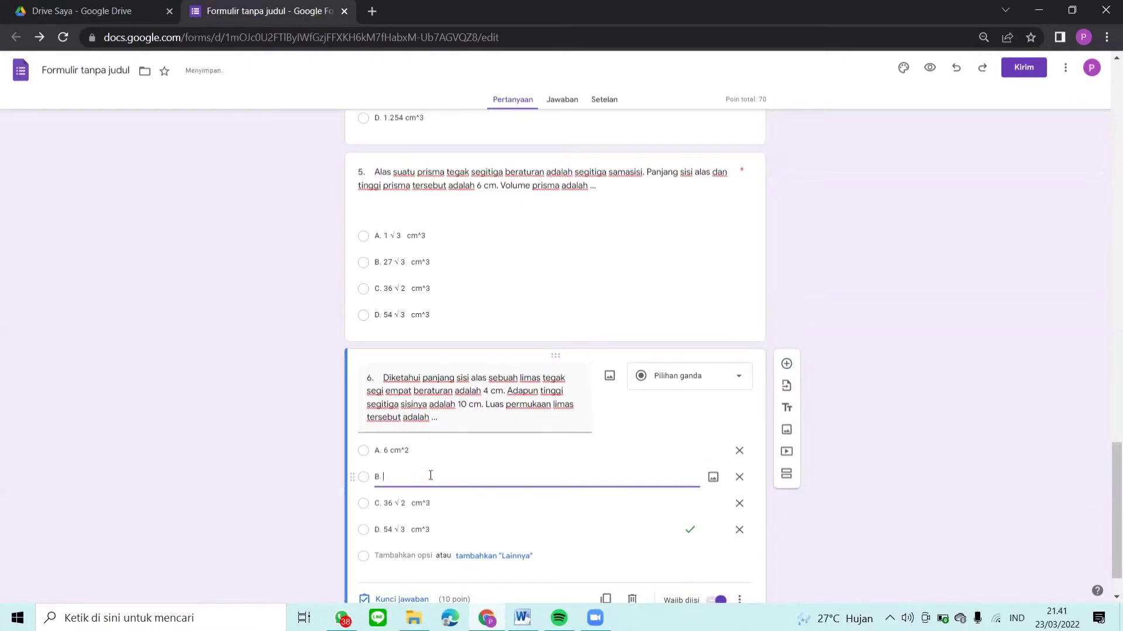
pyautogui.write('36 cm^2')
# Replace the value of question 6's option C so that it reads "C. 76 cm^2"
pyautogui.click(429, 504)
pyautogui.click(429, 506)
pyautogui.press('BackSpace')
pyautogui.press('BackSpace')
pyautogui.press('BackSpace')
pyautogui.press('BackSpace')
pyautogui.press('BackSpace')
pyautogui.press('BackSpace')
pyautogui.press('BackSpace')
pyautogui.press('BackSpace')
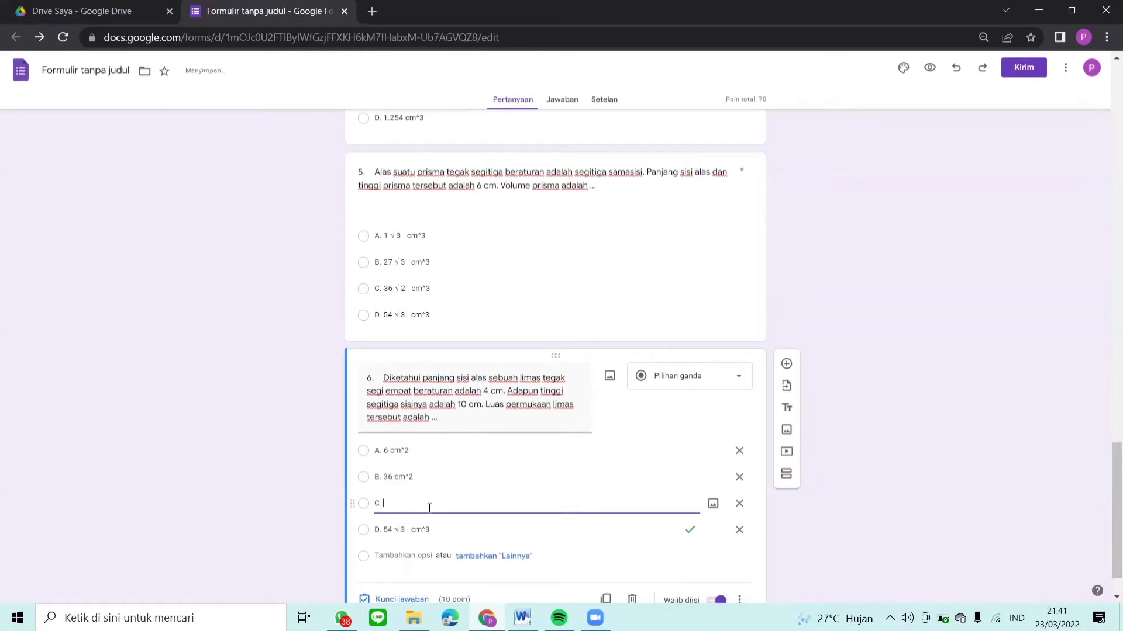
pyautogui.write('76 cm')
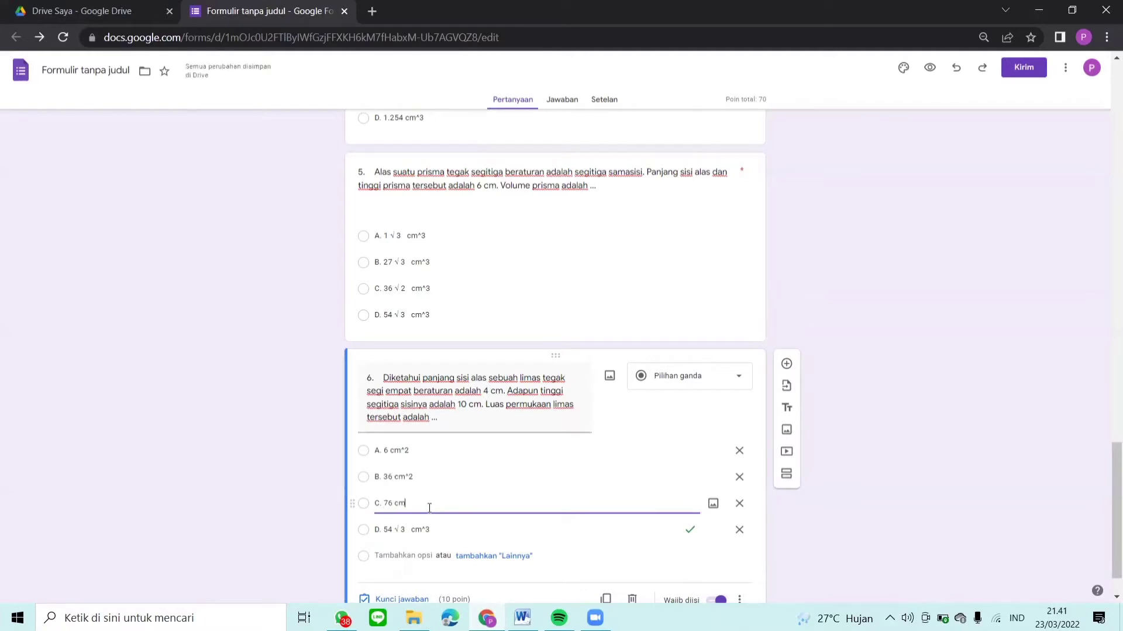
pyautogui.write('^2')
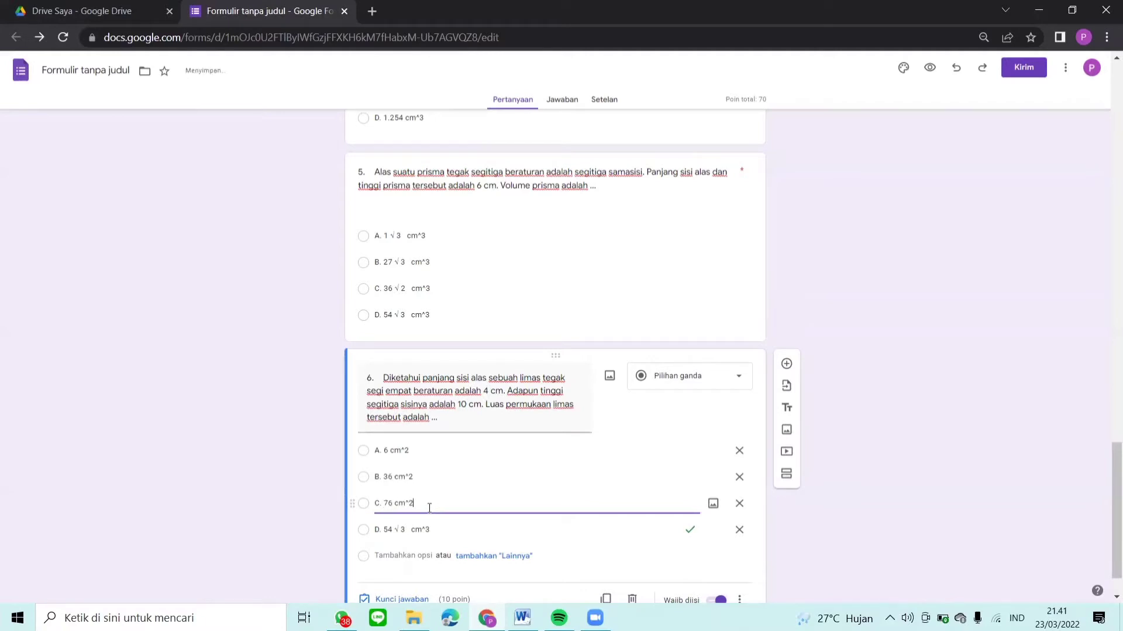
# Replace the value of question 6's option D so that it reads "D. 96 cm^2"
pyautogui.click(431, 530)
pyautogui.click(444, 528)
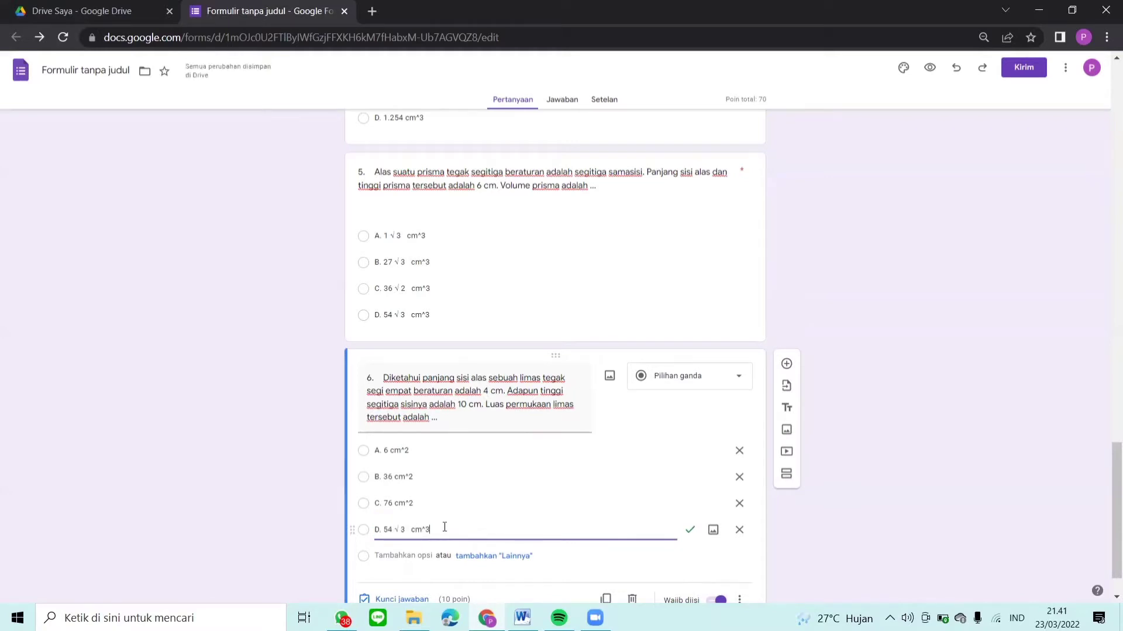
pyautogui.press('BackSpace')
pyautogui.press('BackSpace')
pyautogui.press('BackSpace')
pyautogui.press('BackSpace')
pyautogui.press('BackSpace')
pyautogui.press('BackSpace')
pyautogui.press('BackSpace')
pyautogui.press('BackSpace')
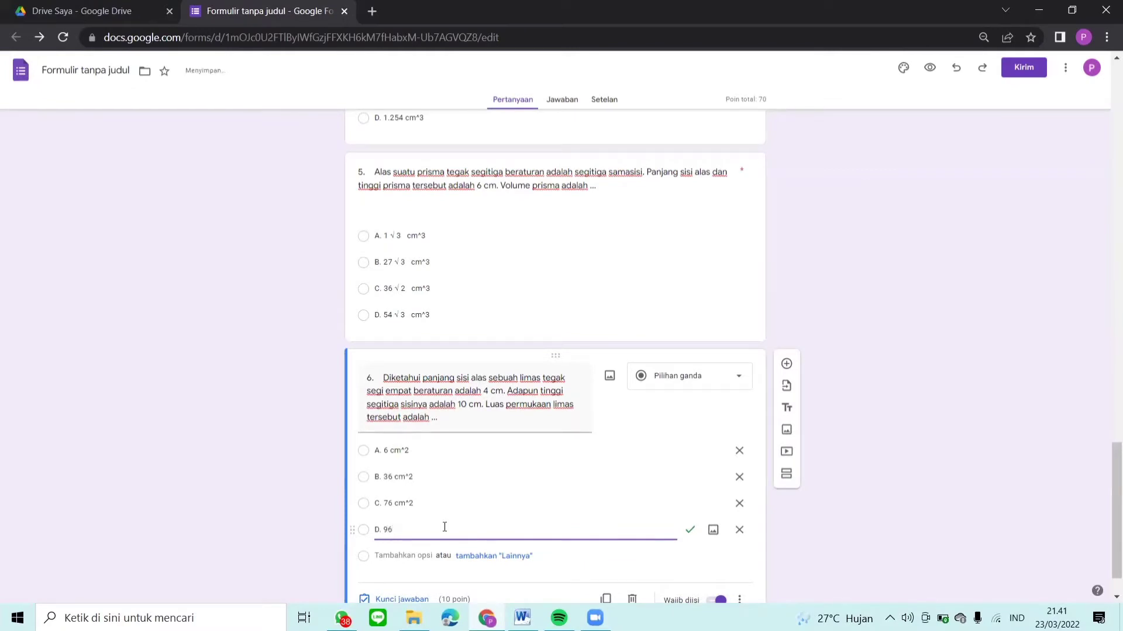
pyautogui.write('96 cm^2')
pyautogui.scroll(-1, 448, 530)
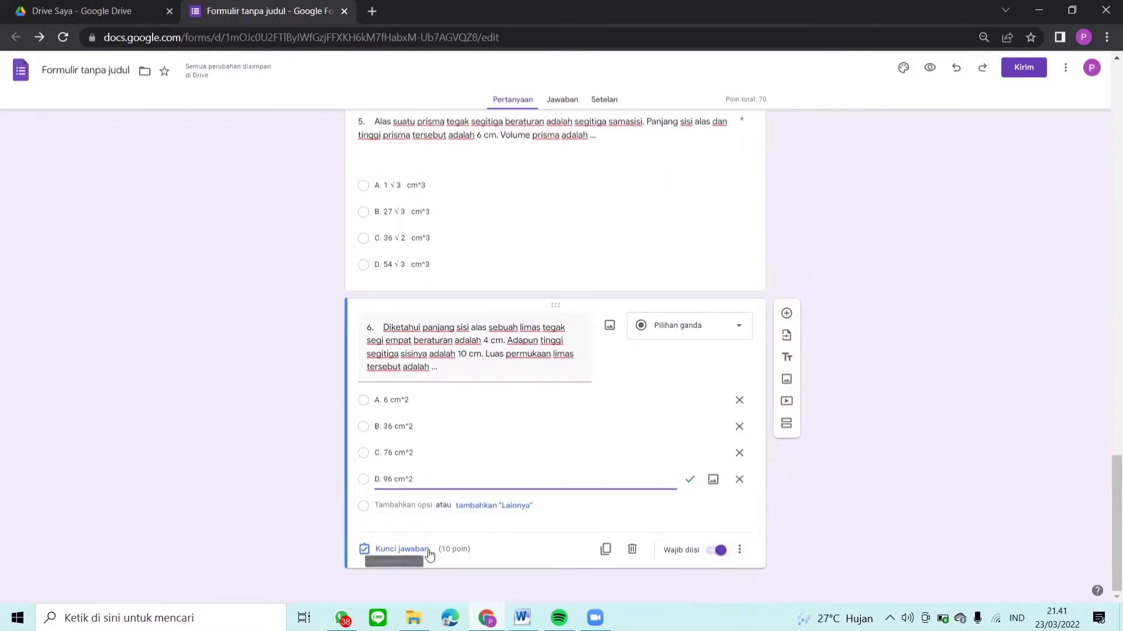
# Confirm D. 96 cm^2 as question 6's correct answer and duplicate the question
pyautogui.click(404, 554)
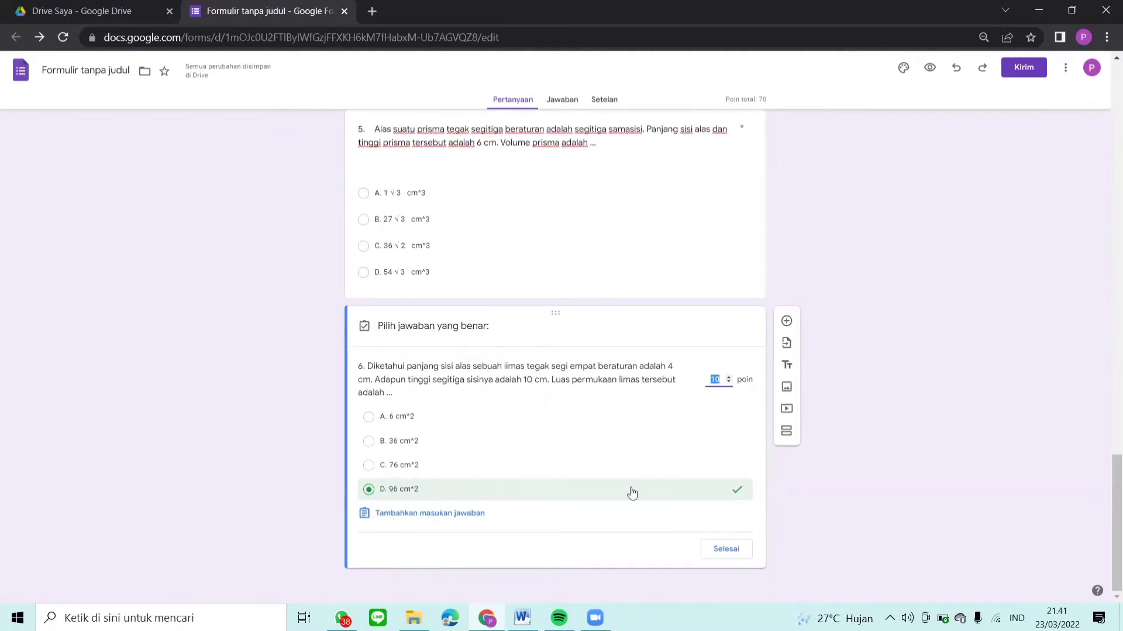
pyautogui.click(726, 550)
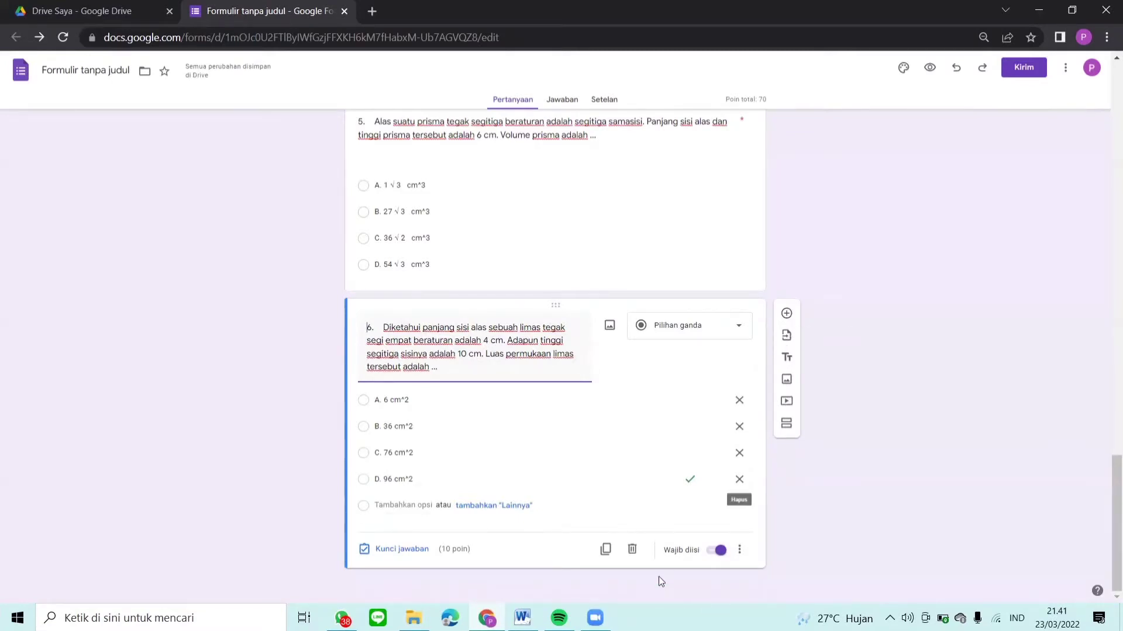
pyautogui.click(605, 551)
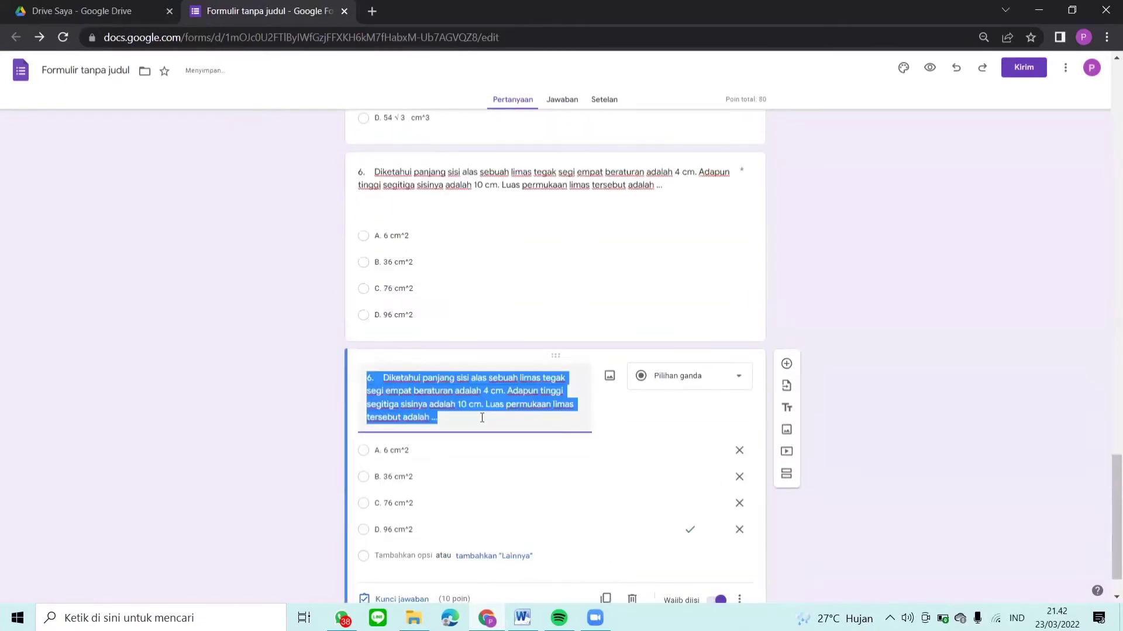
# Replace the duplicate's question text with question 7 from the Word document, reading "7. Hitunglah luas permukaan limas gambar dibawah ini."
pyautogui.press('BackSpace')
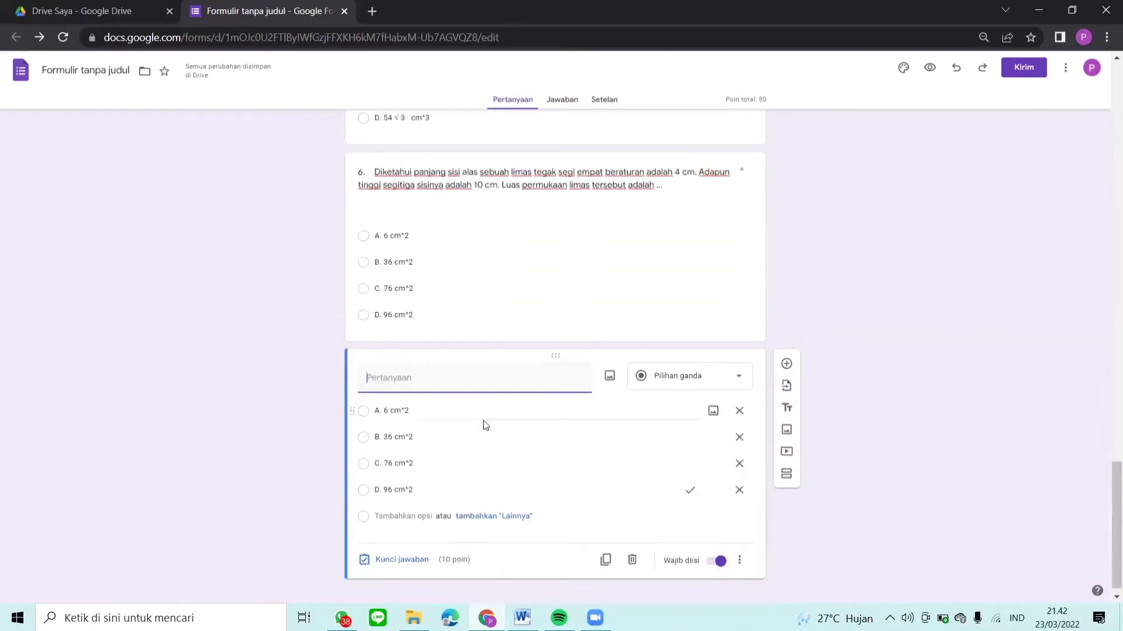
pyautogui.hotkey('alt', 'Tab')
pyautogui.scroll(-4, 466, 501)
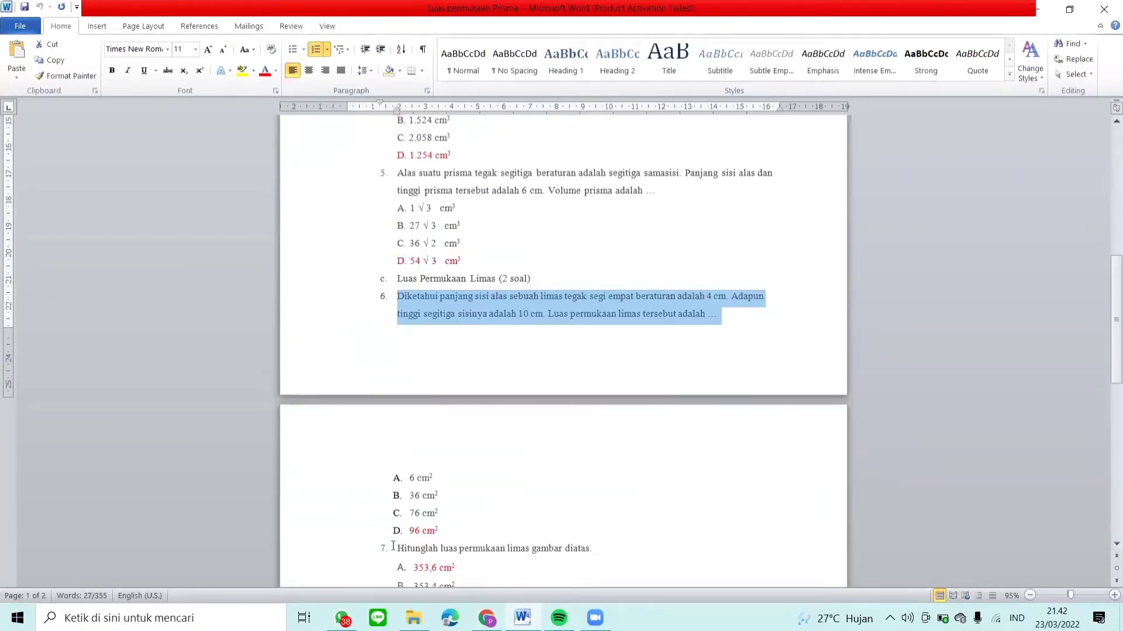
pyautogui.moveTo(401, 550); pyautogui.dragTo(604, 555)
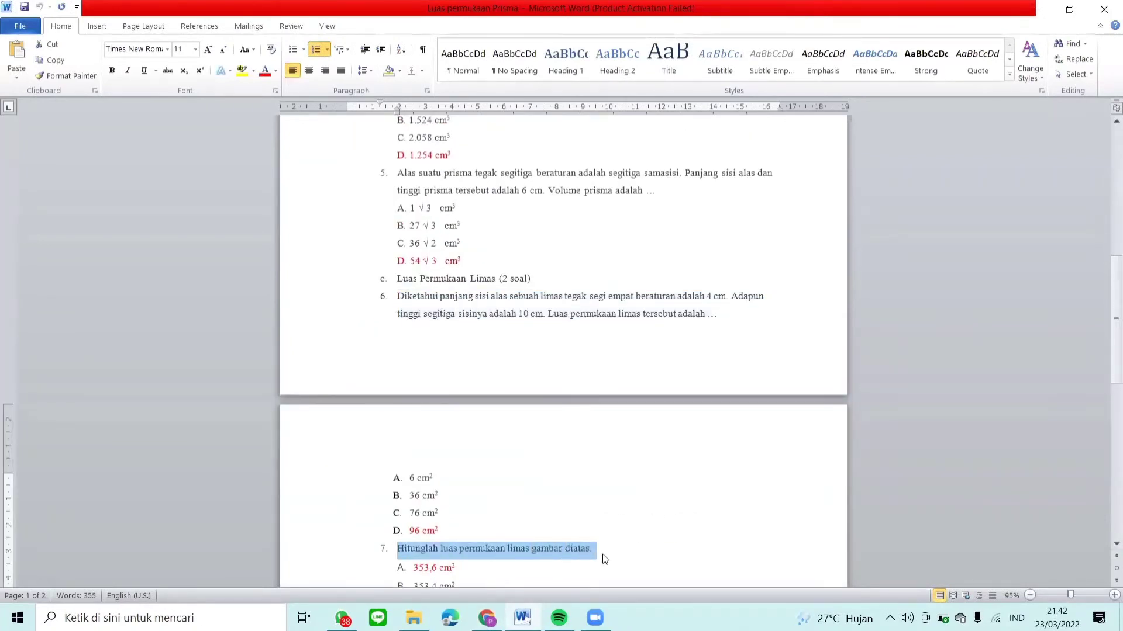
pyautogui.click(486, 618)
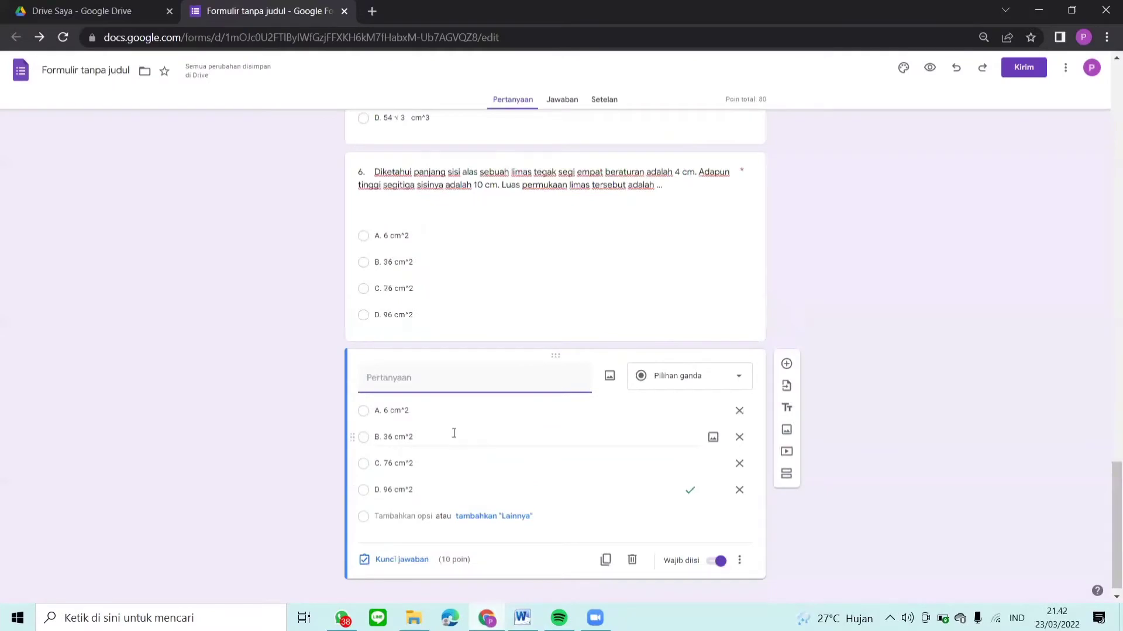
pyautogui.write('7.\tHitunglah luas permukaan limas gambar diatas.')
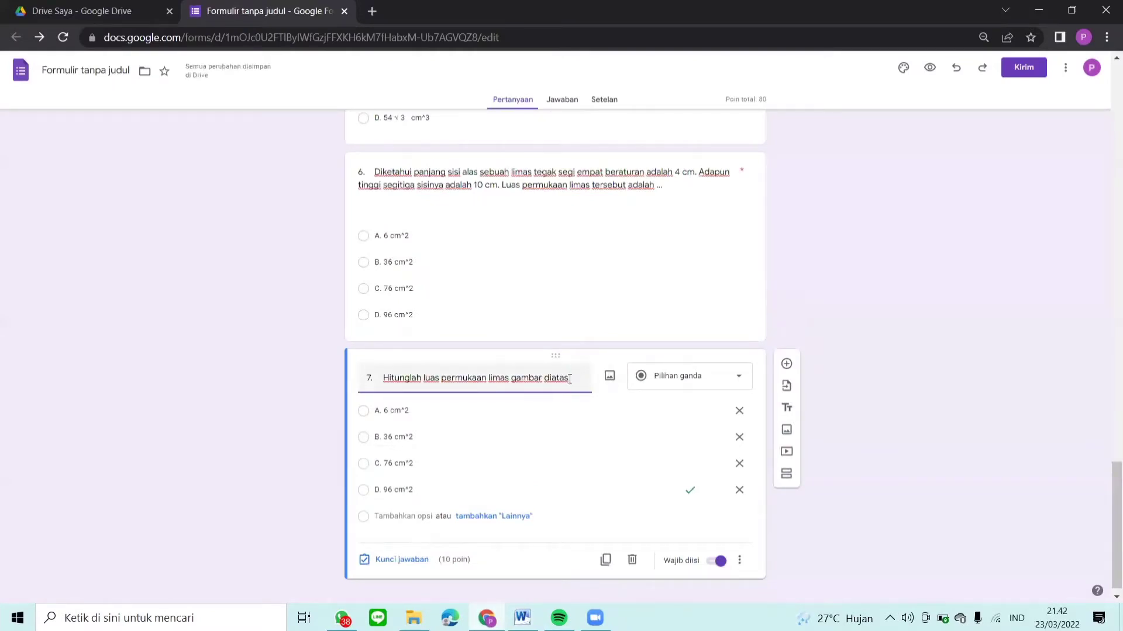
pyautogui.moveTo(569, 379); pyautogui.dragTo(553, 386)
pyautogui.write('bawah ini.')
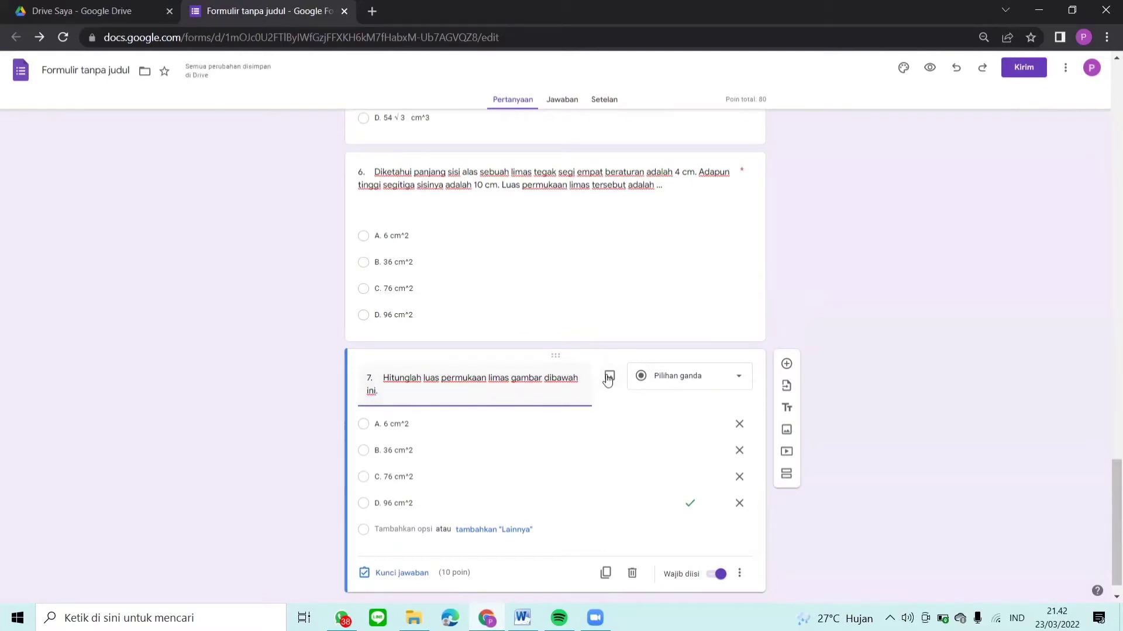
# Insert the image file "7" from the Unduhan folder into question 7 and center it
pyautogui.click(608, 378)
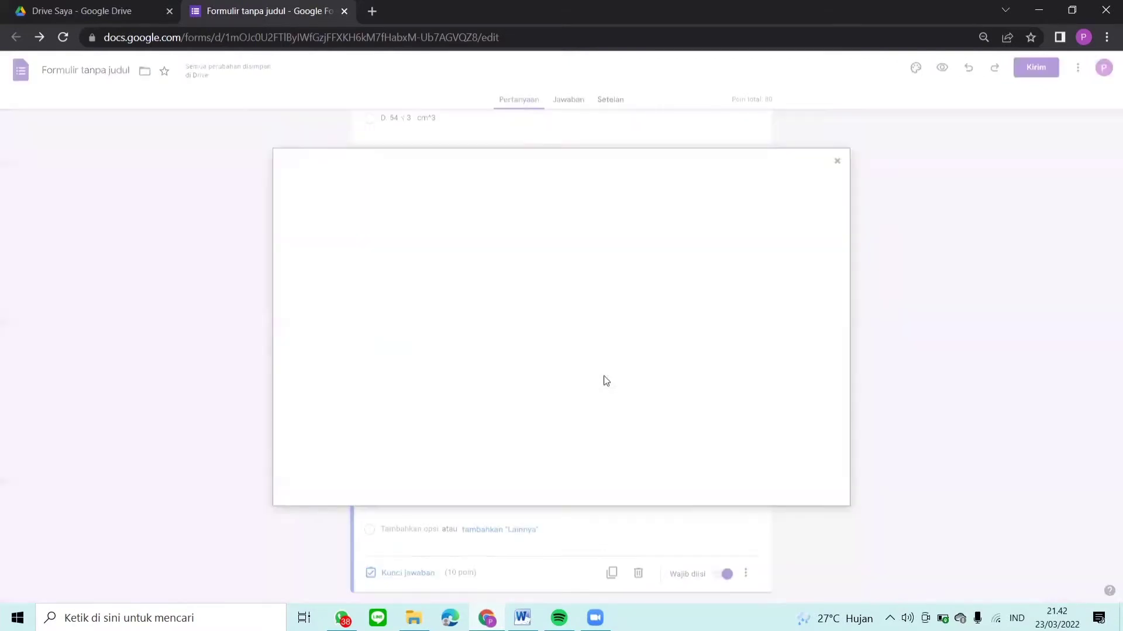
pyautogui.click(573, 399)
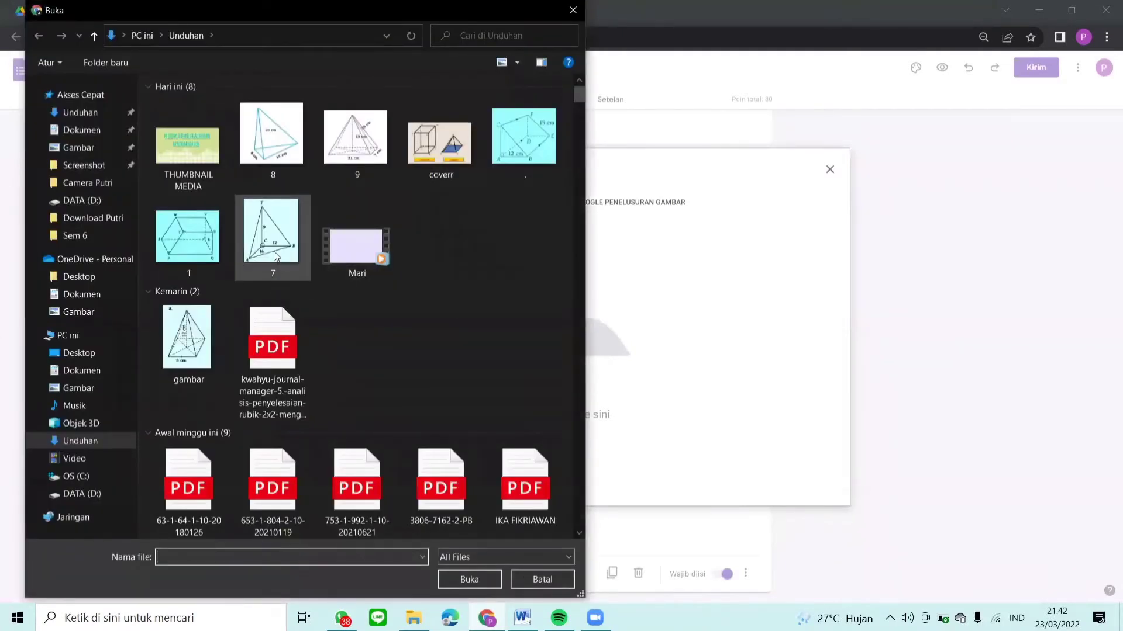
pyautogui.click(274, 251)
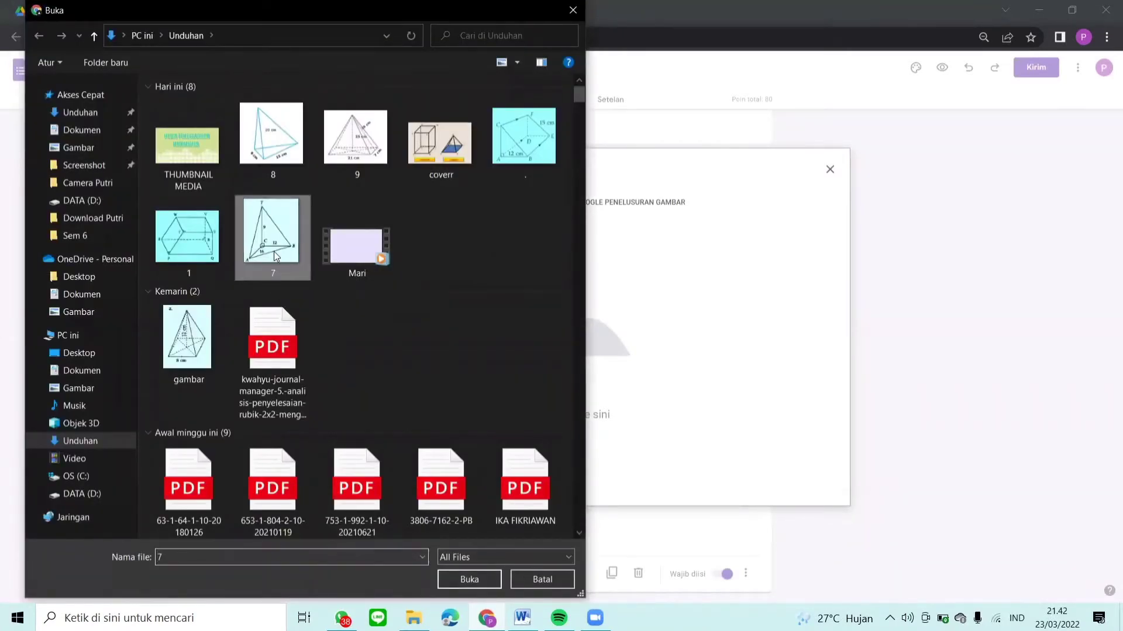
pyautogui.click(470, 580)
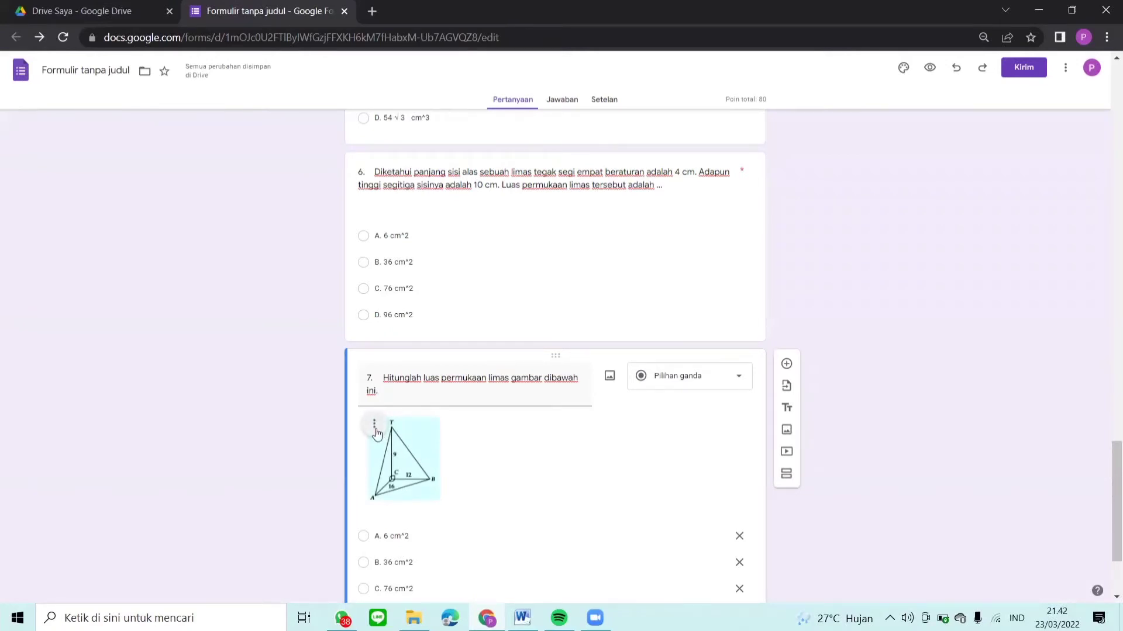
pyautogui.click(375, 430)
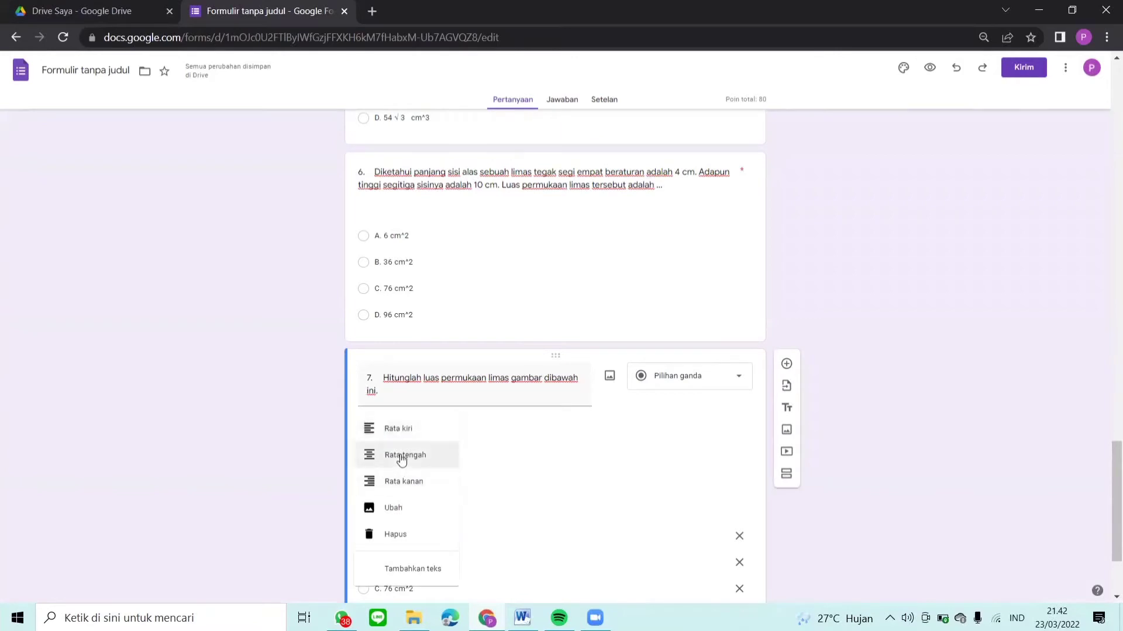
pyautogui.click(402, 459)
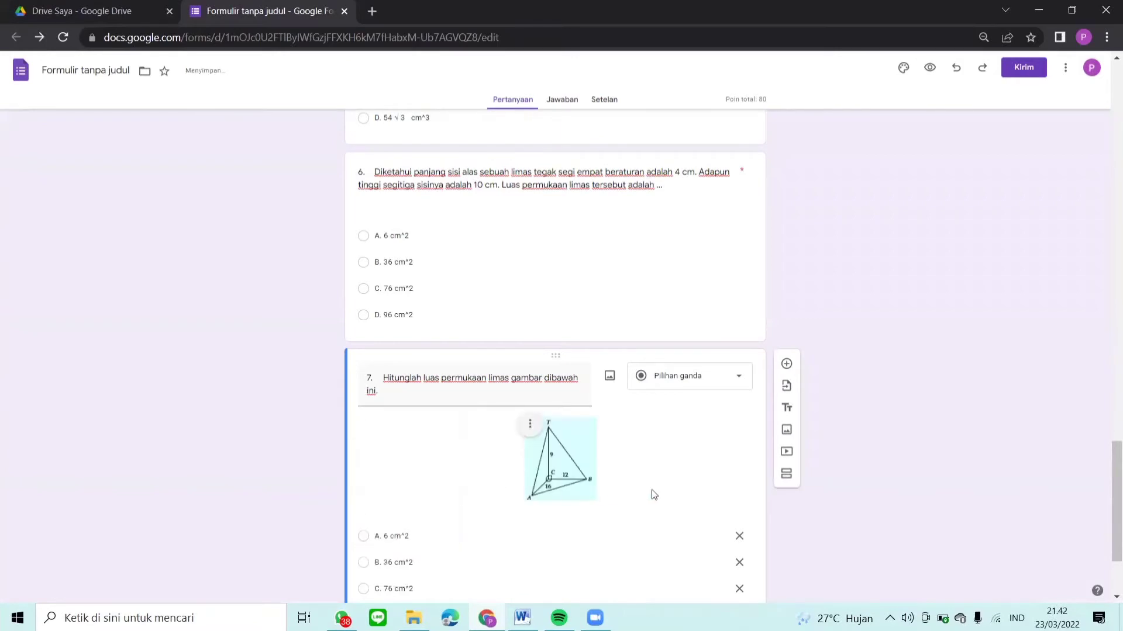
# Enlarge question 7's pyramid image to roughly one and a half times its inserted size
pyautogui.click(559, 464)
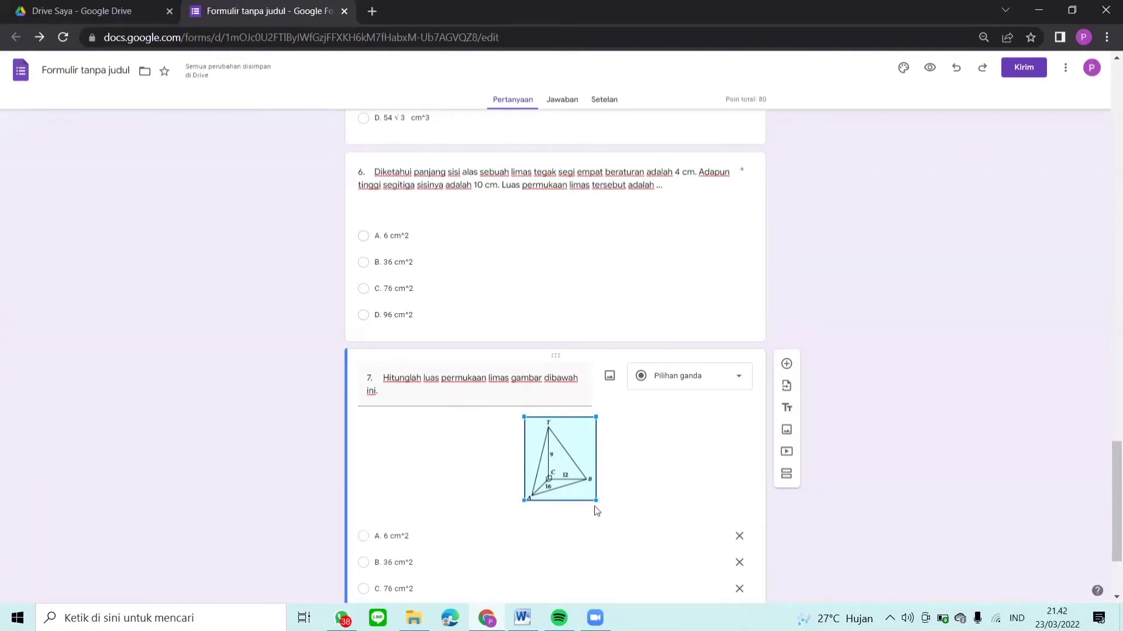
pyautogui.moveTo(596, 501); pyautogui.dragTo(599, 504)
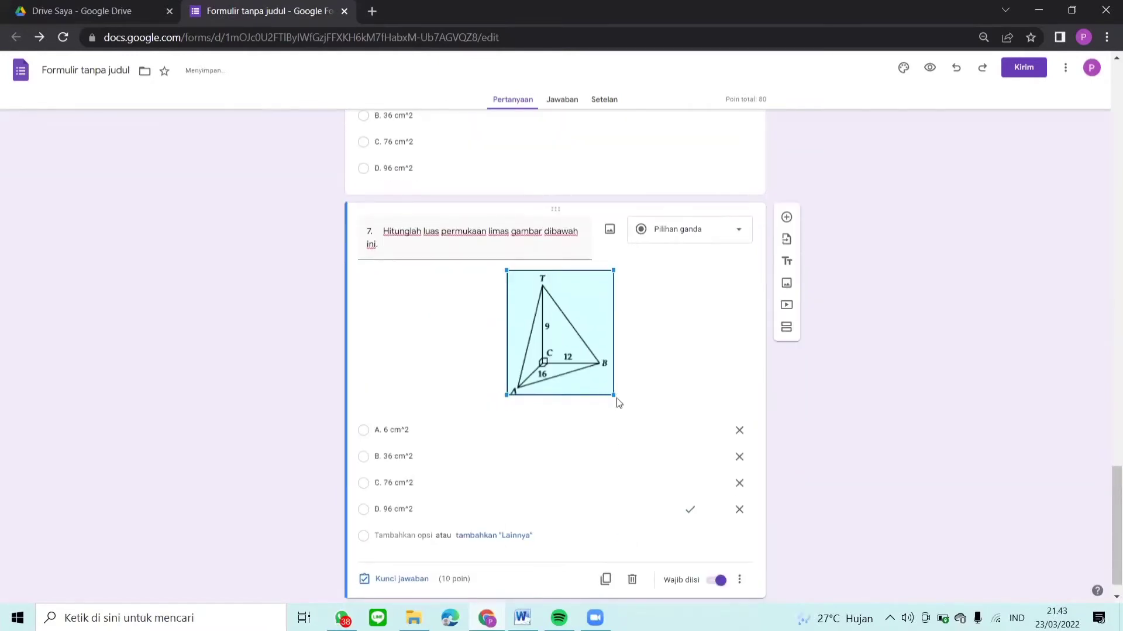
pyautogui.moveTo(612, 394); pyautogui.dragTo(588, 366)
pyautogui.click(889, 385)
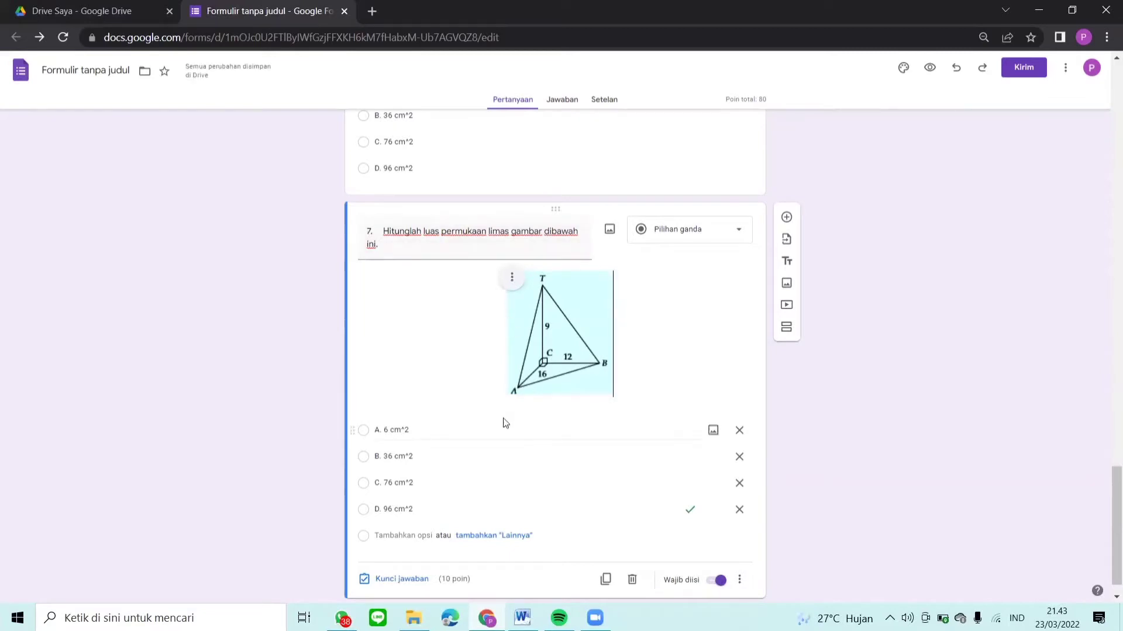
# Replace the value of question 7's option A so that it reads "A. 353,6 cm^2"
pyautogui.click(452, 431)
pyautogui.click(451, 431)
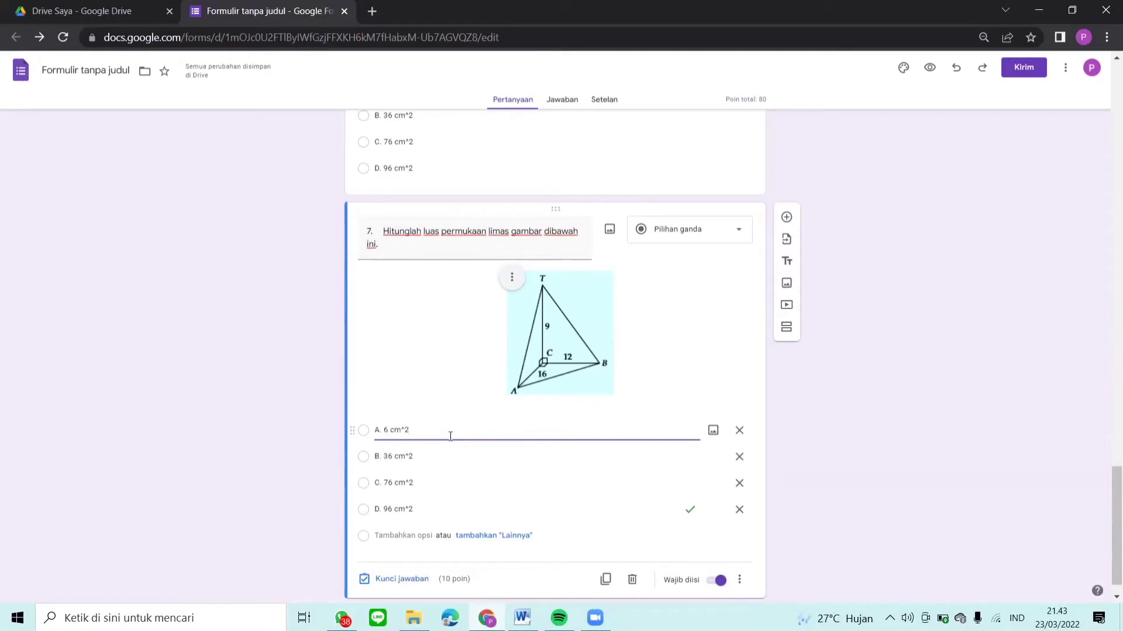
pyautogui.press('BackSpace')
pyautogui.press('BackSpace')
pyautogui.press('BackSpace')
pyautogui.write('35')
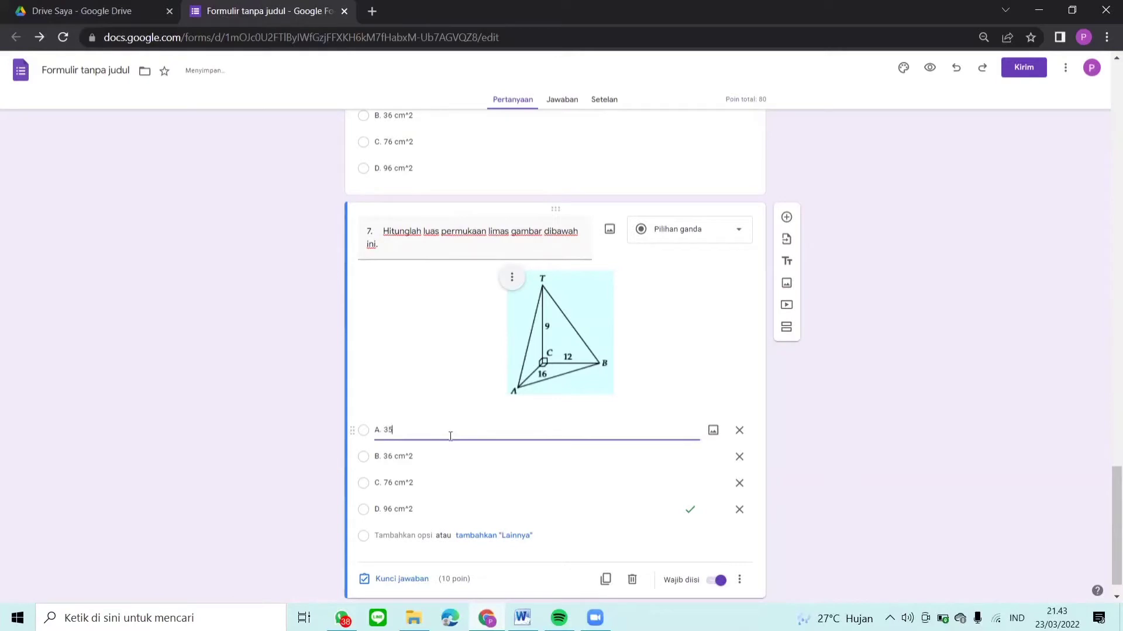
pyautogui.write('3,6 cm^2')
# Replace the value of question 7's option B so that it reads "B. 353,4 cm^2"
pyautogui.click(441, 453)
pyautogui.click(423, 458)
pyautogui.press('BackSpace')
pyautogui.press('BackSpace')
pyautogui.press('BackSpace')
pyautogui.press('BackSpace')
pyautogui.press('BackSpace')
pyautogui.press('BackSpace')
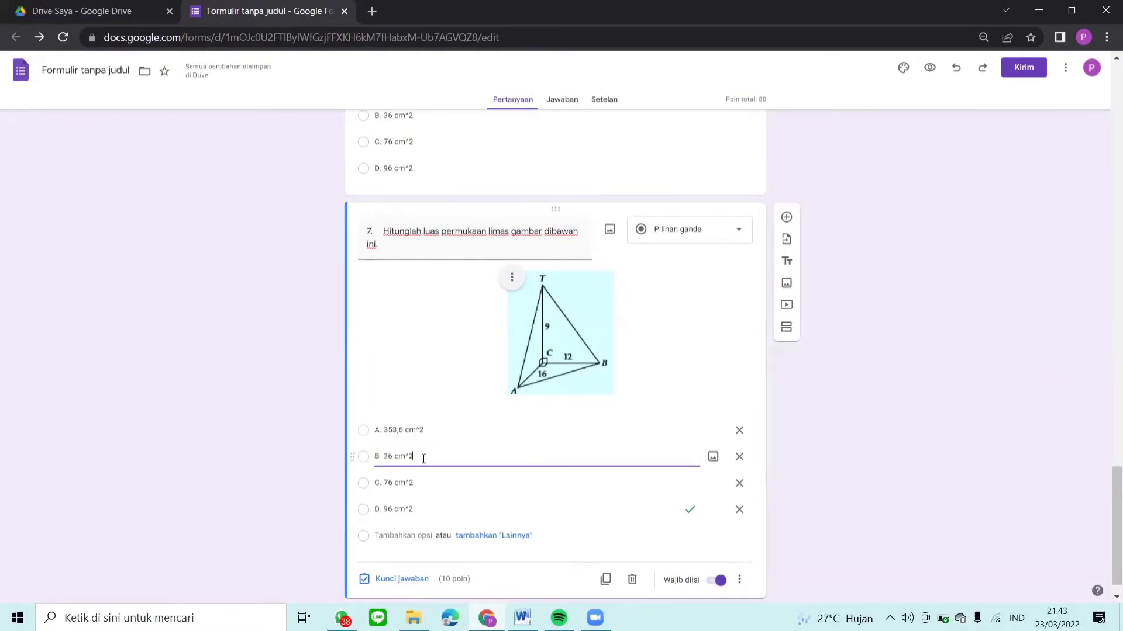
pyautogui.press('BackSpace')
pyautogui.write('353')
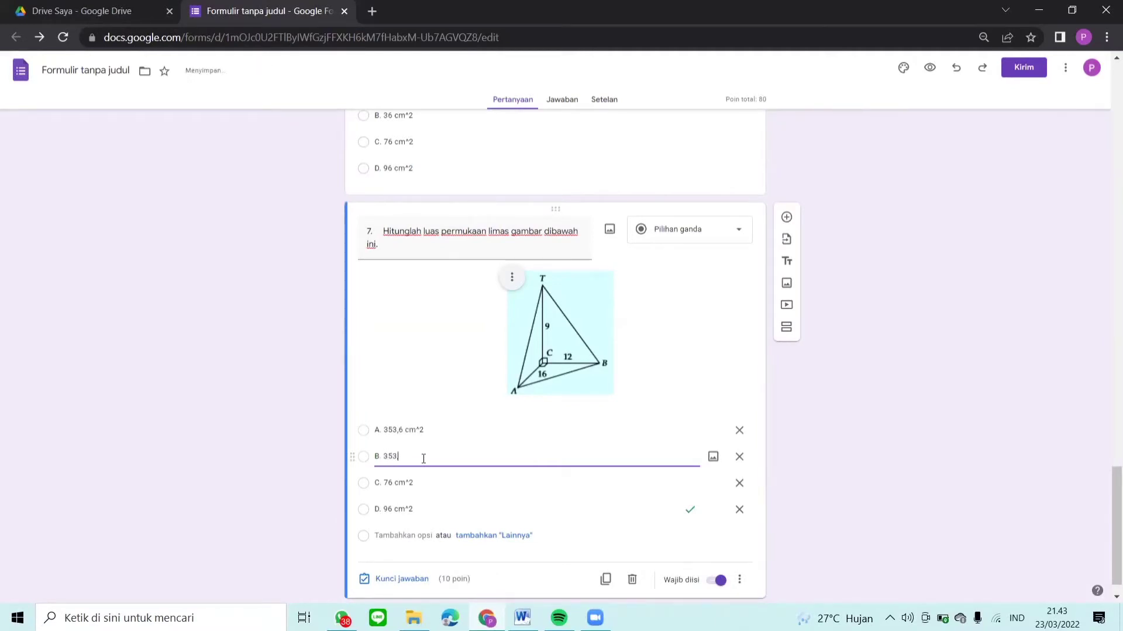
pyautogui.write(',4 cm^2')
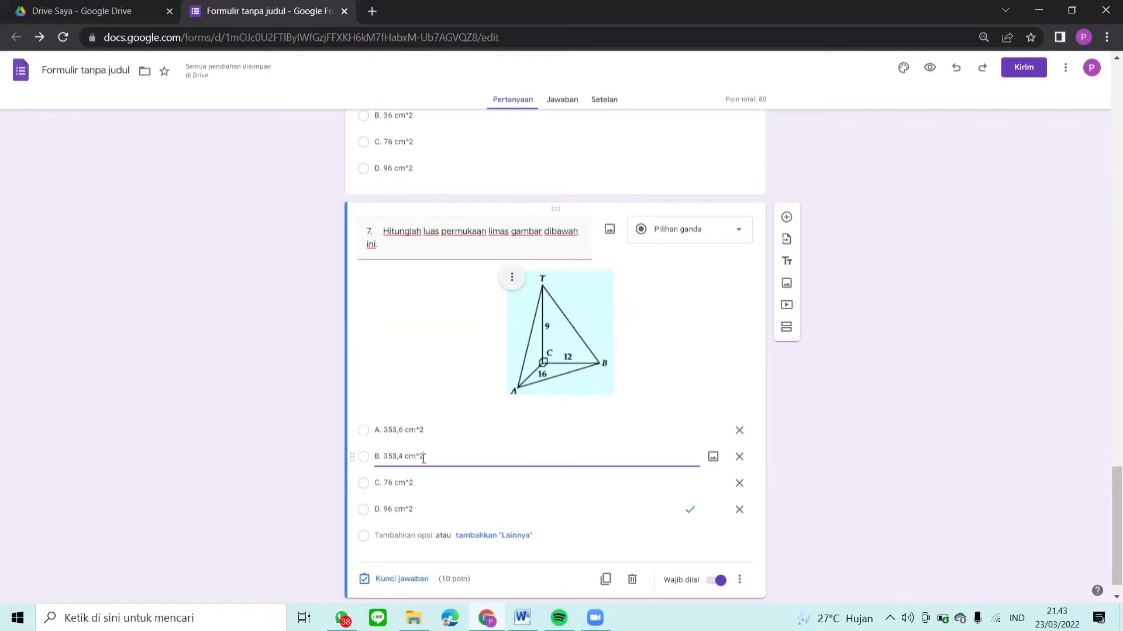
# Replace the value of question 7's option C so that it reads "C. 353cm^2"
pyautogui.click(424, 481)
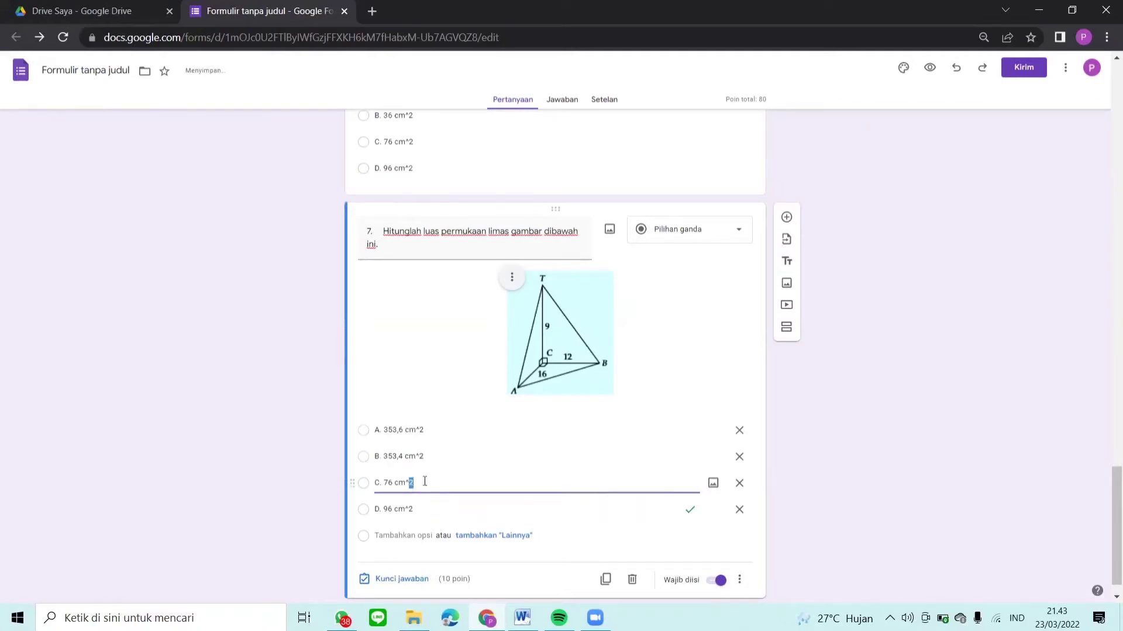
pyautogui.tripleClick(424, 481)
pyautogui.click(424, 482)
pyautogui.press('BackSpace')
pyautogui.press('BackSpace')
pyautogui.press('BackSpace')
pyautogui.write('553 cm^2')
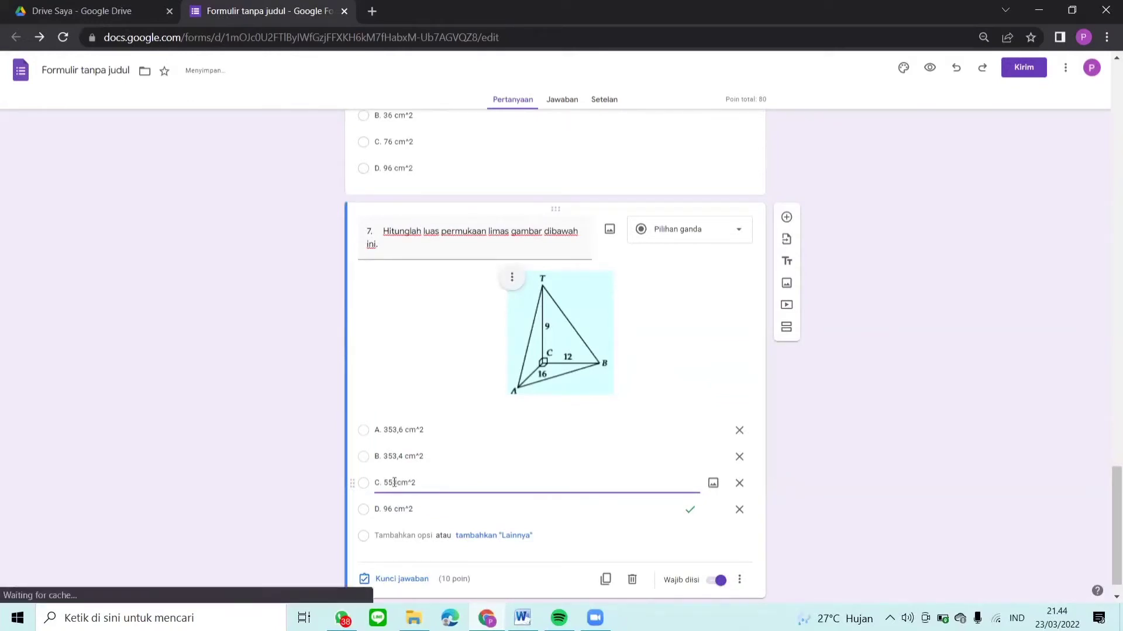
pyautogui.click(393, 483)
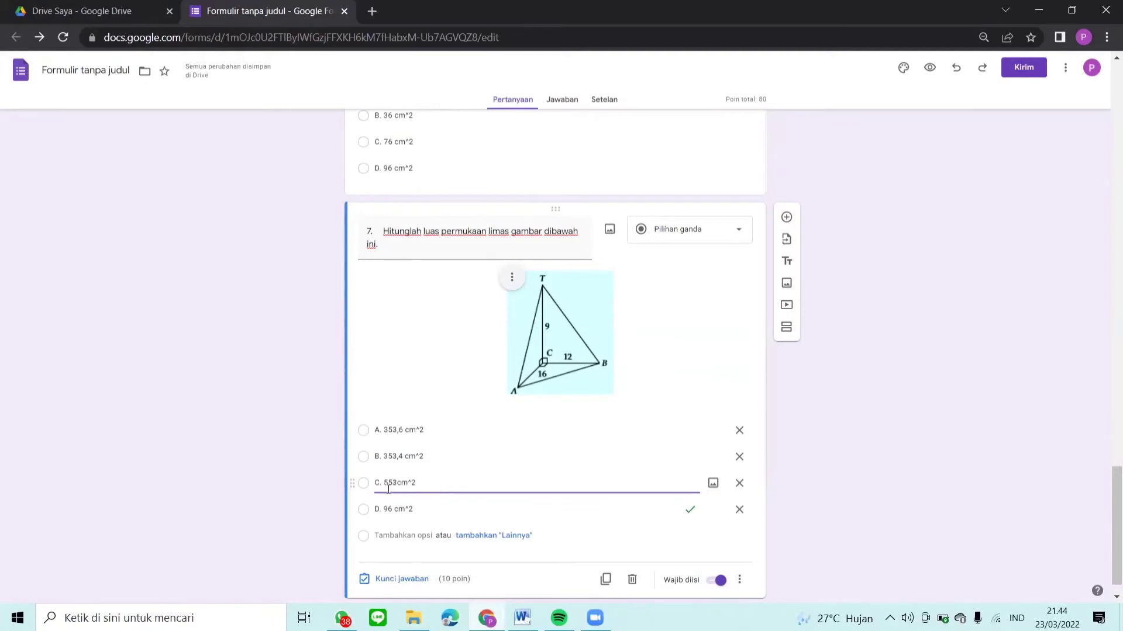
pyautogui.press('BackSpace')
pyautogui.press('BackSpace')
pyautogui.write('35')
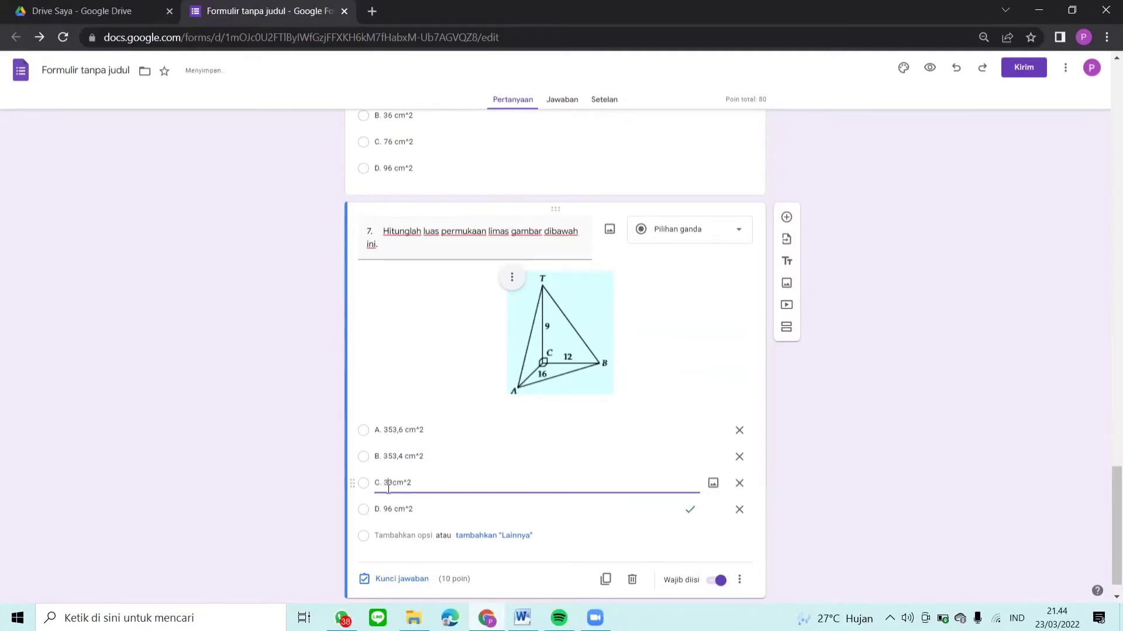
# Replace the value of question 7's option D so that it reads "D. 353,9 cm^2"
pyautogui.click(422, 507)
pyautogui.click(414, 508)
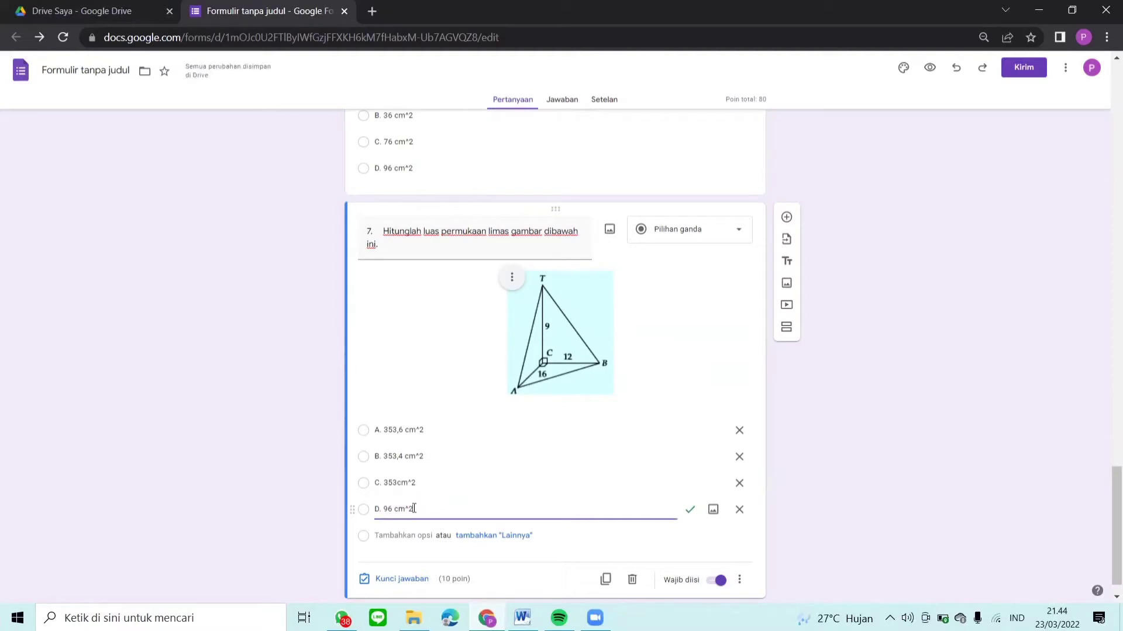
pyautogui.press('BackSpace')
pyautogui.press('BackSpace')
pyautogui.press('BackSpace')
pyautogui.press('BackSpace')
pyautogui.press('BackSpace')
pyautogui.press('BackSpace')
pyautogui.press('BackSpace')
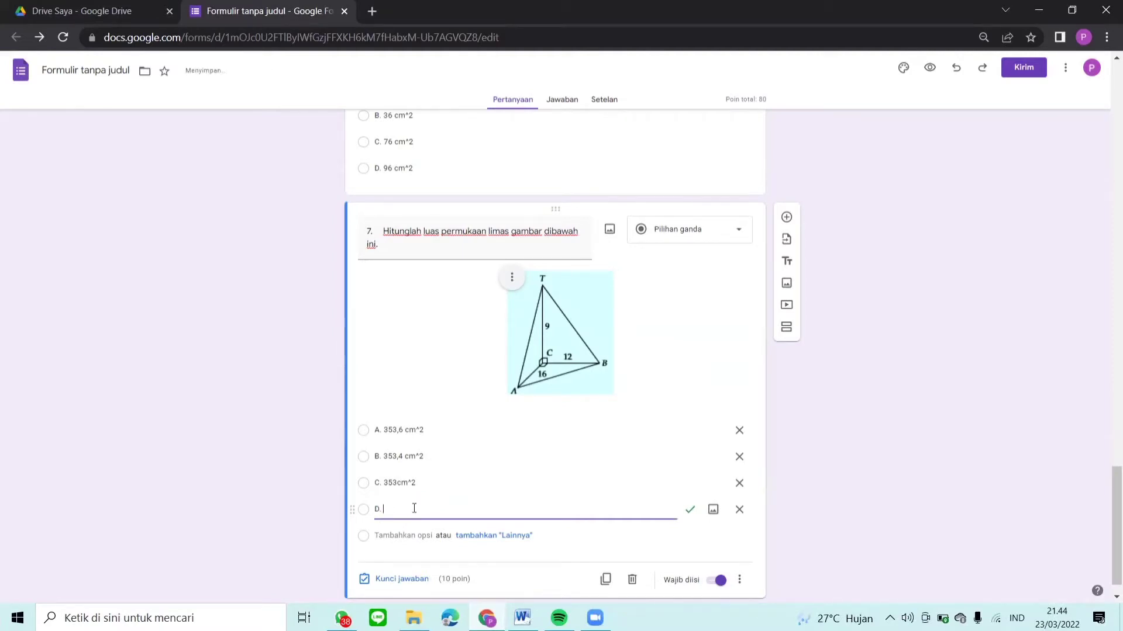
pyautogui.write('353,9 cm^2')
# Add the missing space in question 7's option C so that it reads "C. 353 cm^2"
pyautogui.click(401, 483)
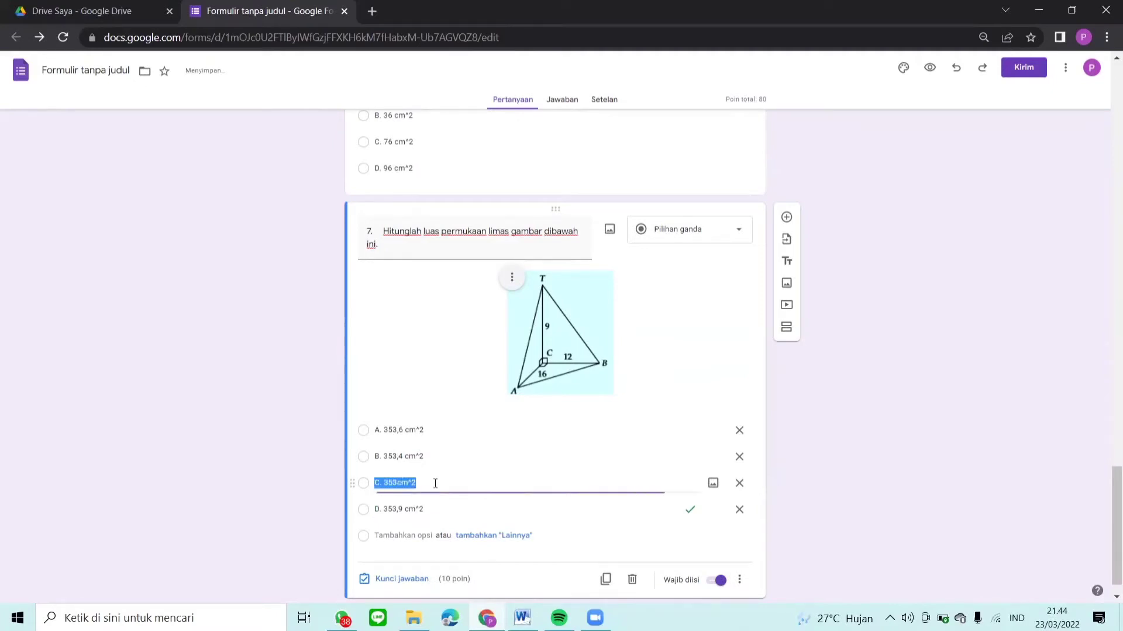
pyautogui.click(398, 483)
pyautogui.click(871, 506)
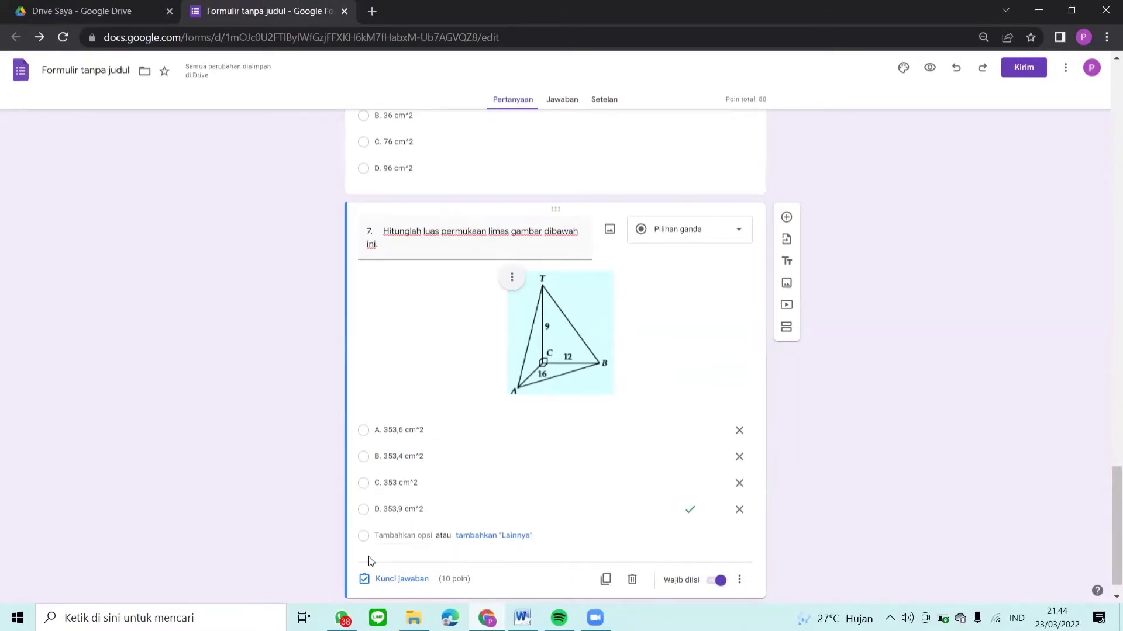
# Change question 7's answer key from option D to B. 353,4 cm^2, keeping 10 points
pyautogui.click(385, 580)
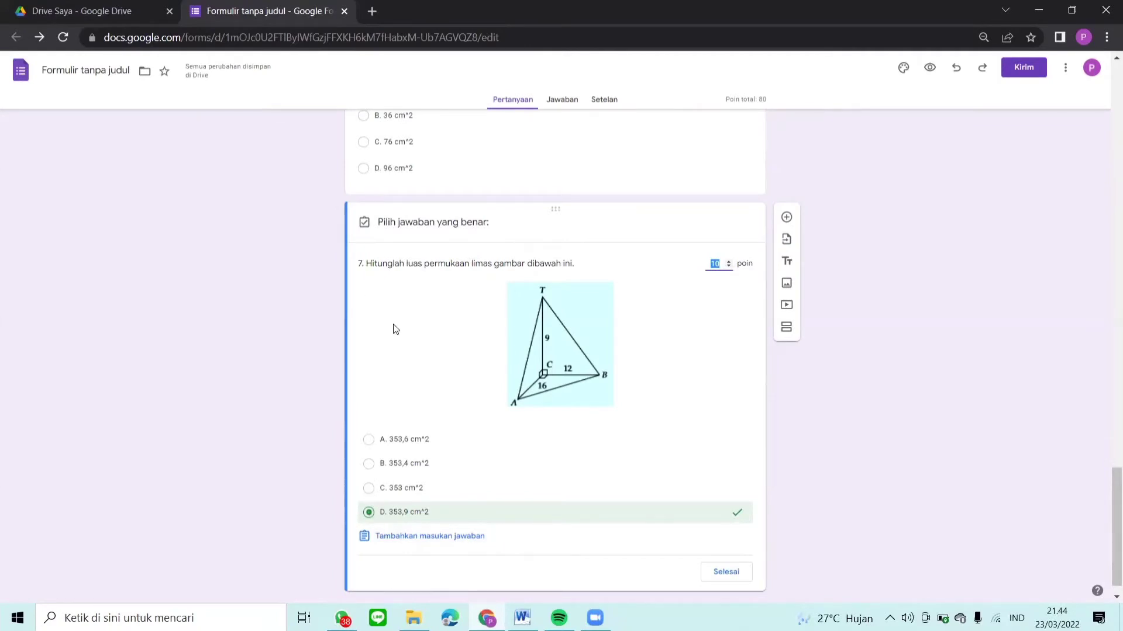
pyautogui.click(369, 513)
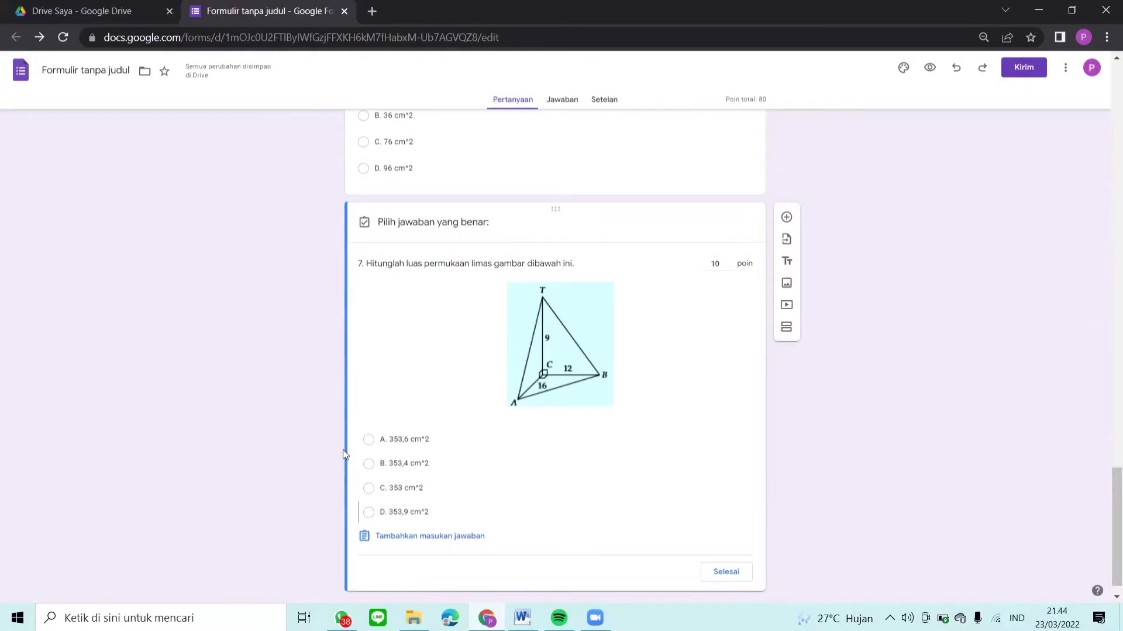
pyautogui.click(369, 464)
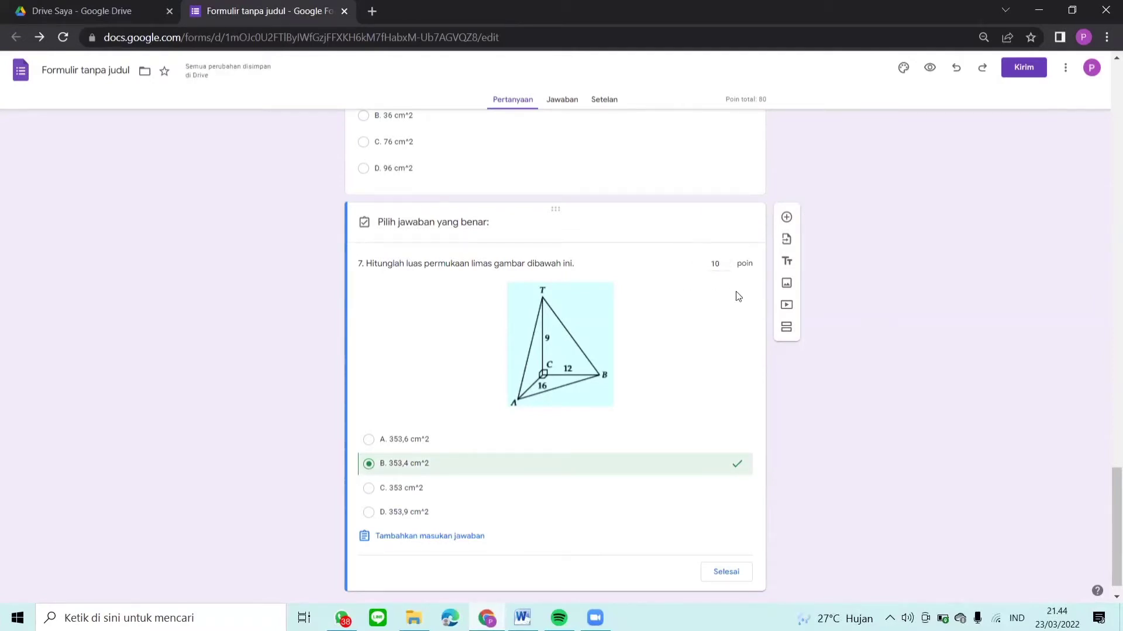
pyautogui.click(722, 573)
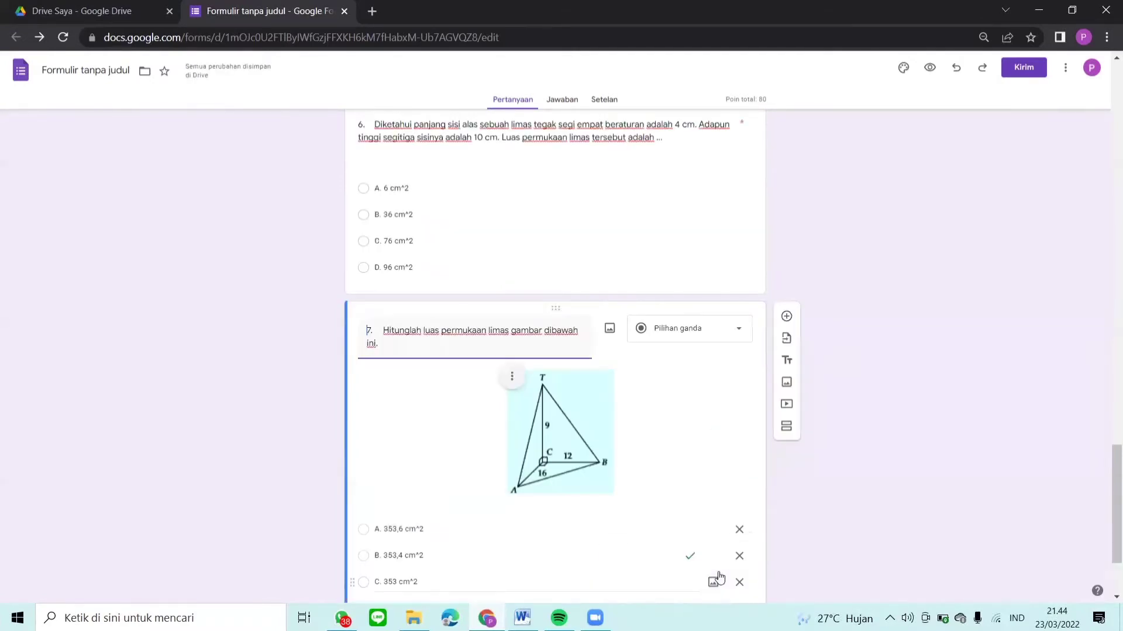
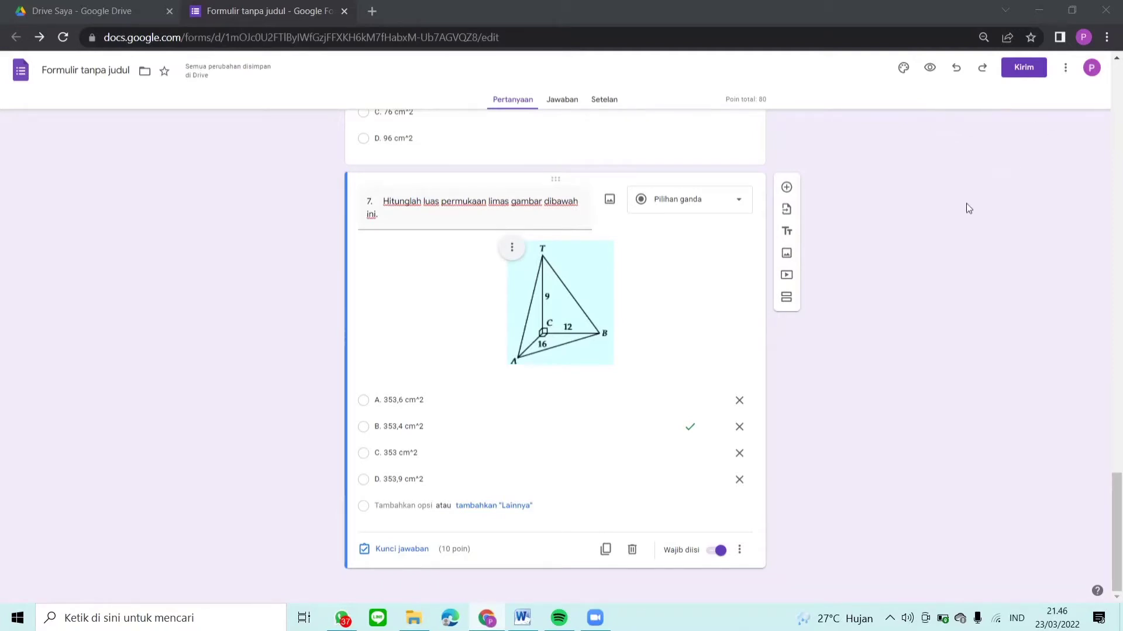
# Add a short-answer (Jawaban singkat) question reading "8. Volume bangun di bawah adalah ....", with the wording taken from the Word document
pyautogui.click(787, 188)
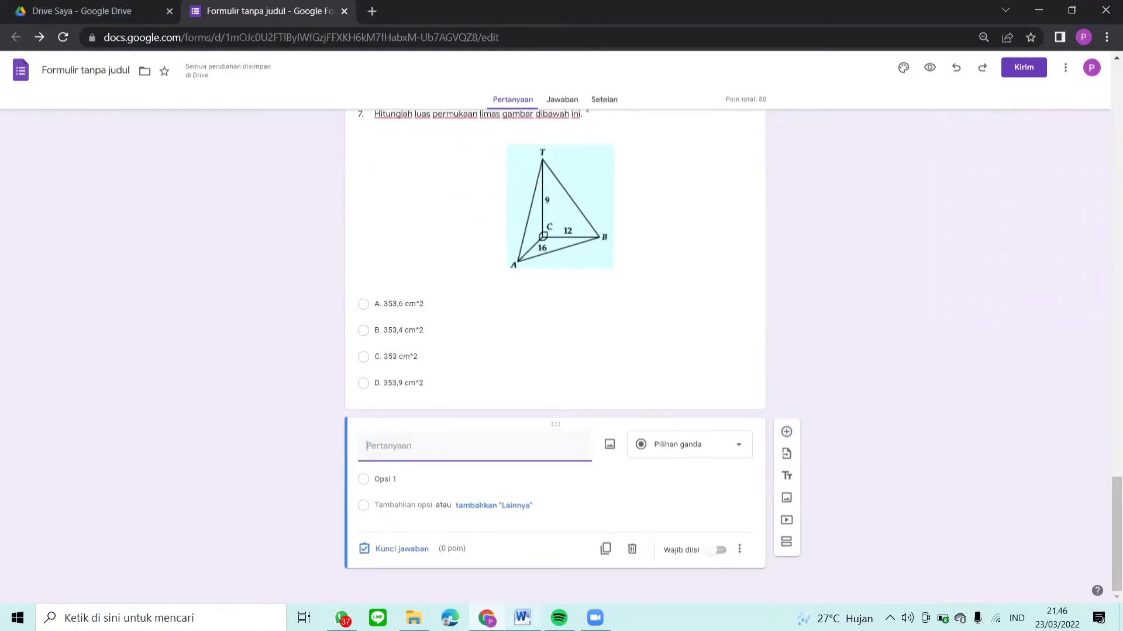
pyautogui.hotkey('alt', 'Tab')
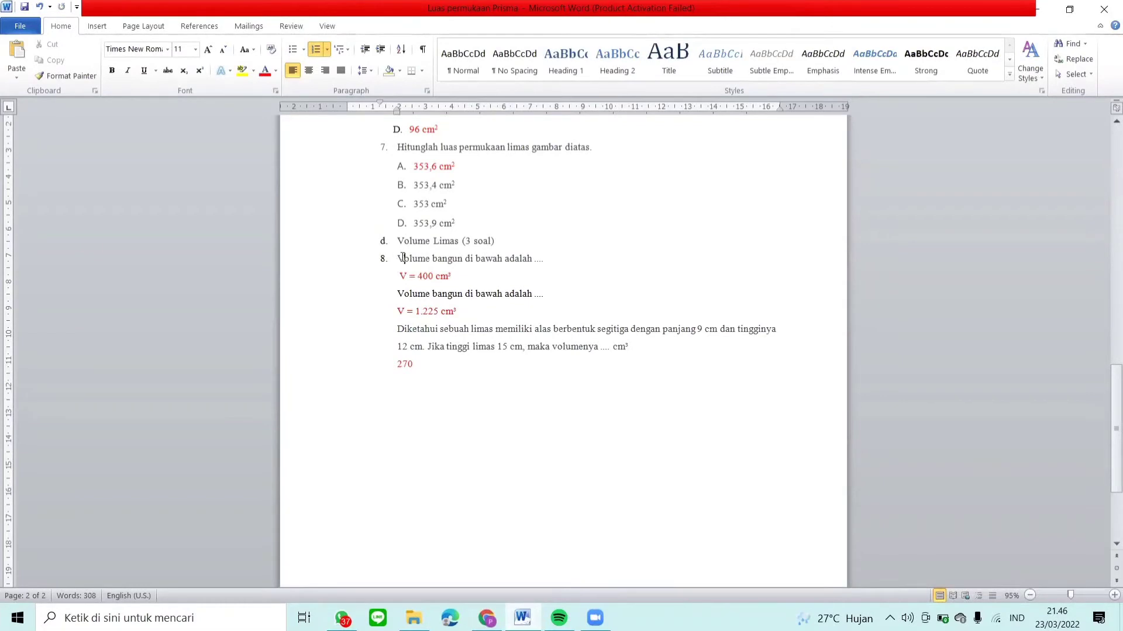
pyautogui.moveTo(397, 258); pyautogui.dragTo(551, 273)
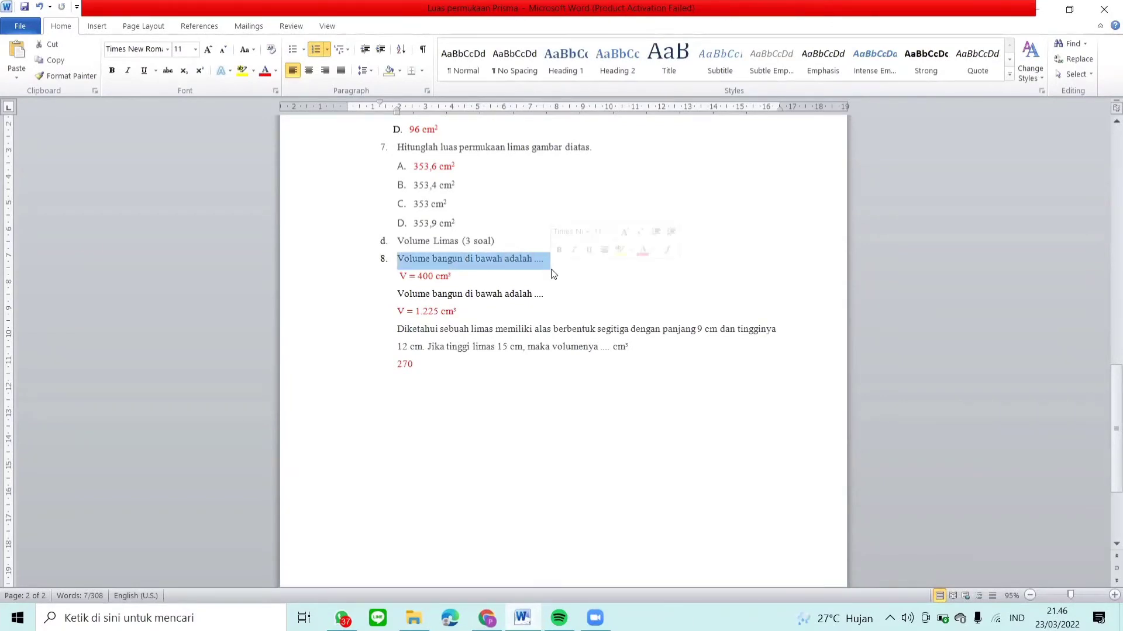
pyautogui.click(487, 618)
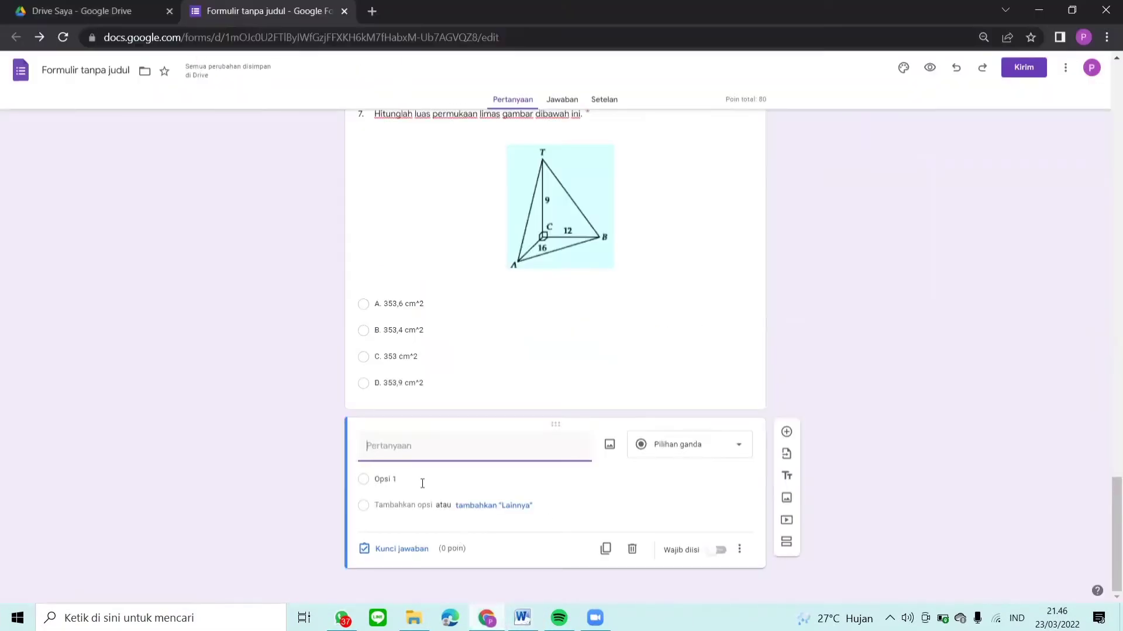
pyautogui.click(406, 446)
pyautogui.write('8.\tVolume bangun di bawah adalah ...')
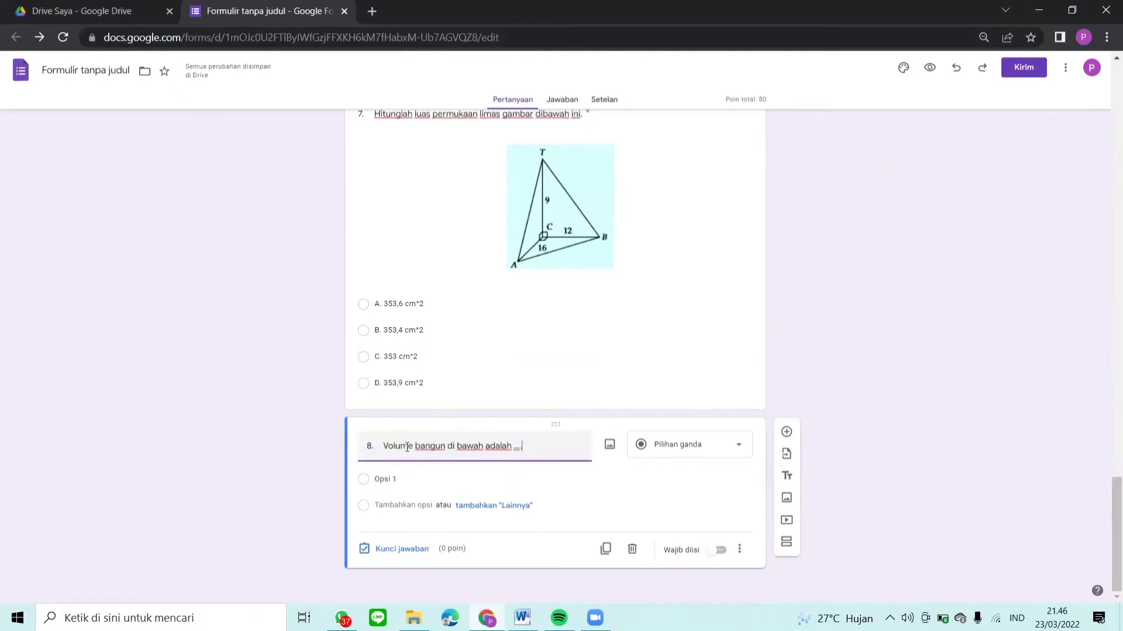
pyautogui.click(657, 450)
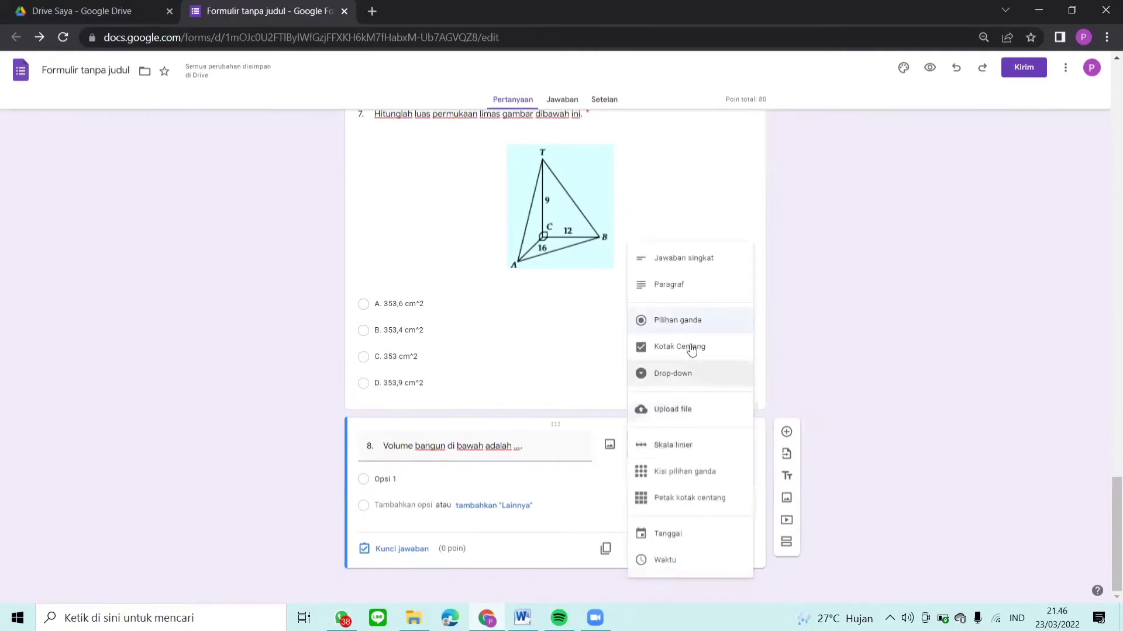
pyautogui.click(697, 267)
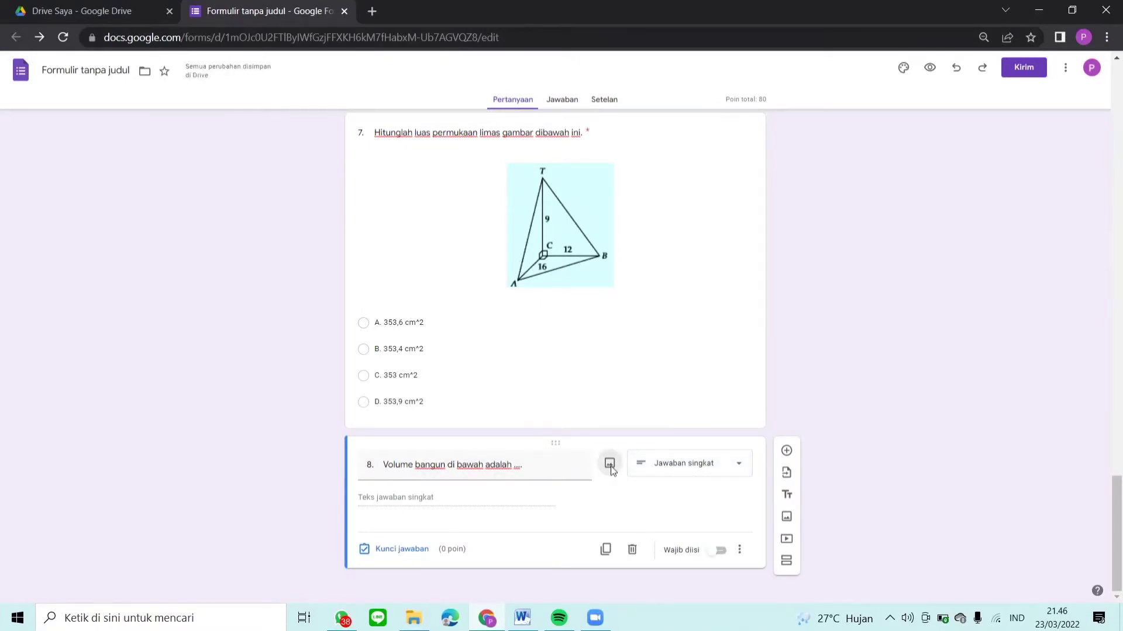
# Insert the image file 8 from the Unduhan folder into question 8 and centre it
pyautogui.click(610, 465)
pyautogui.click(567, 394)
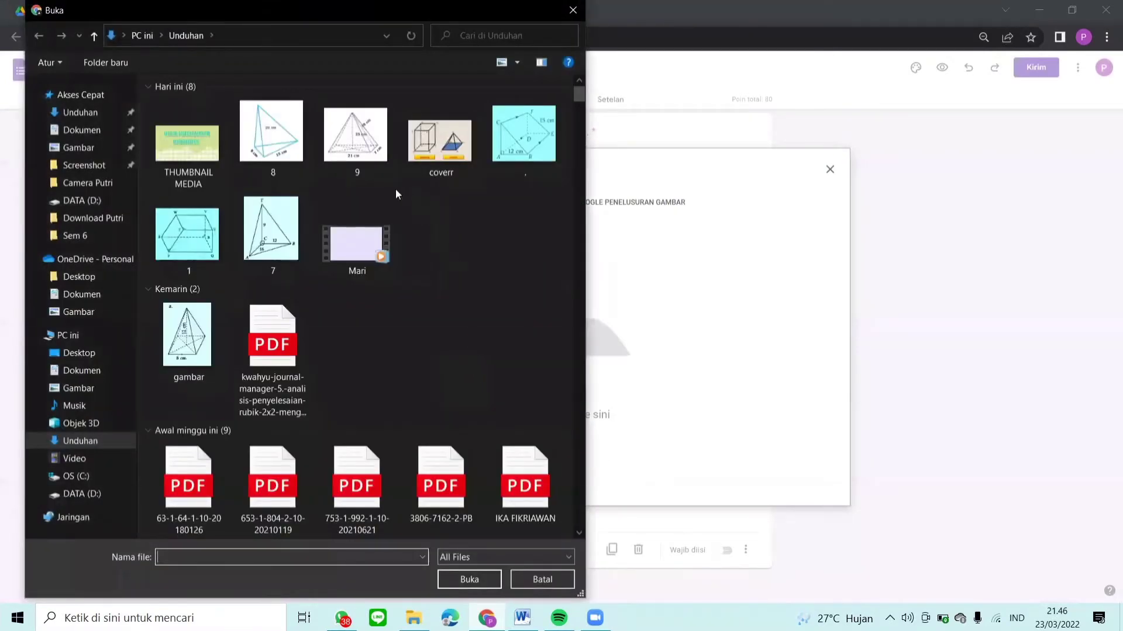
pyautogui.click(283, 160)
pyautogui.click(453, 582)
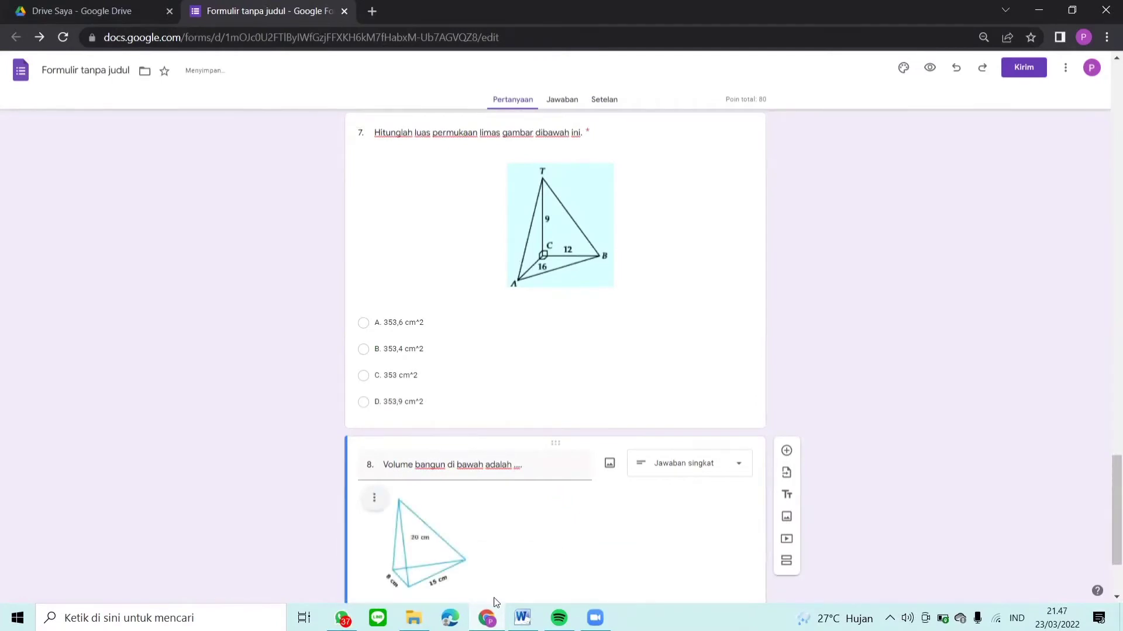
pyautogui.scroll(-2, 472, 474)
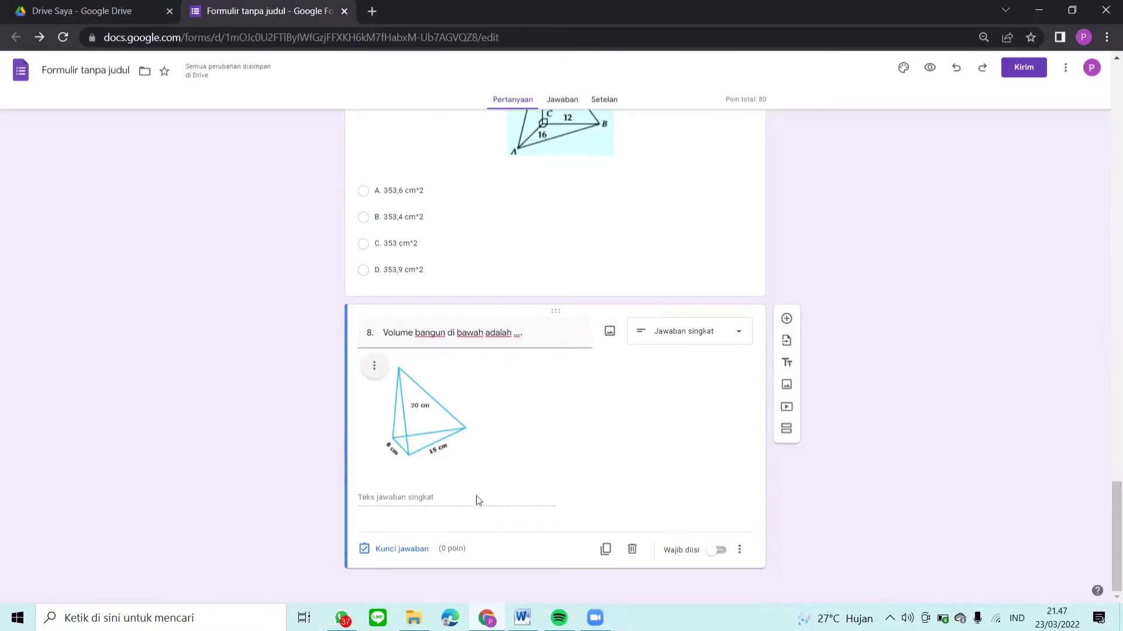
pyautogui.click(378, 368)
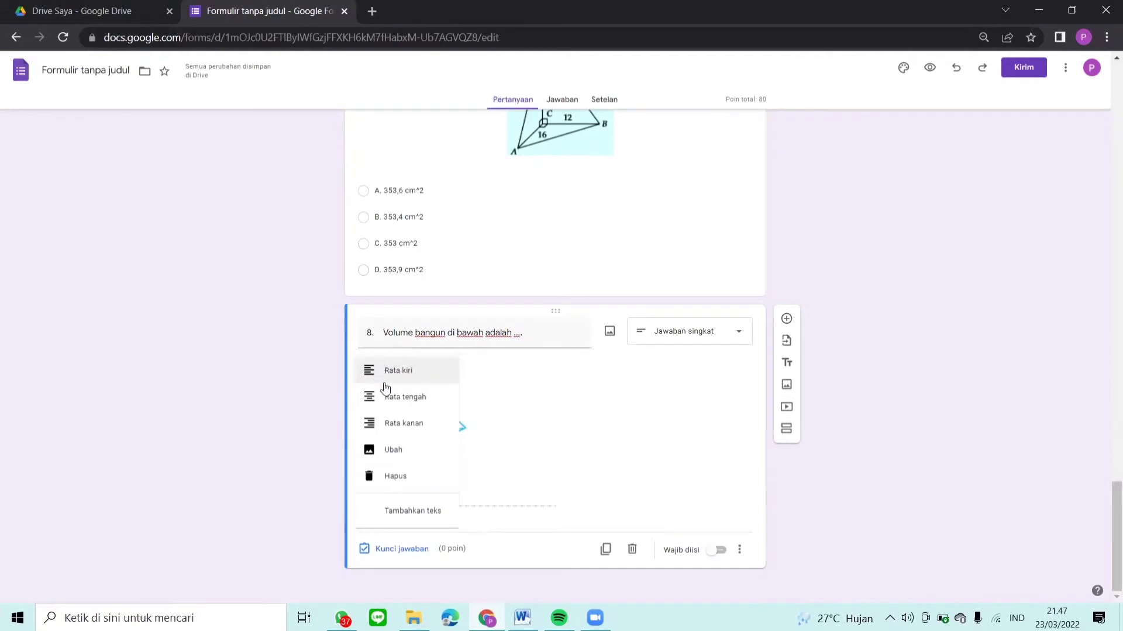
pyautogui.click(385, 397)
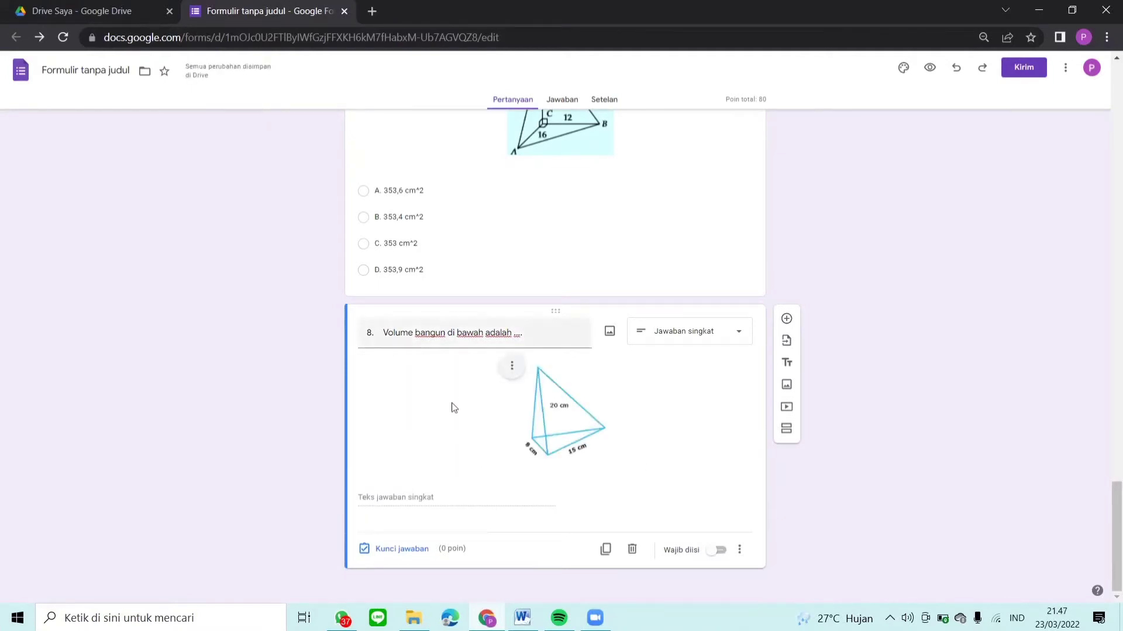
# Make question 8 required and set its answer key to 400 cm^3, worth 10 points
pyautogui.click(718, 552)
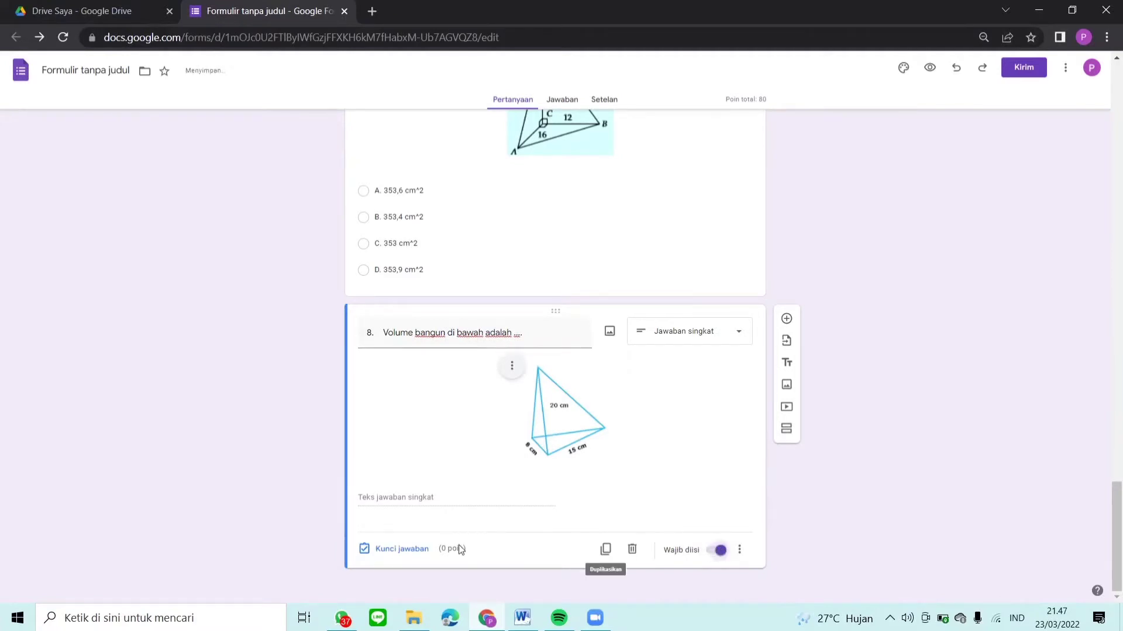
pyautogui.click(418, 547)
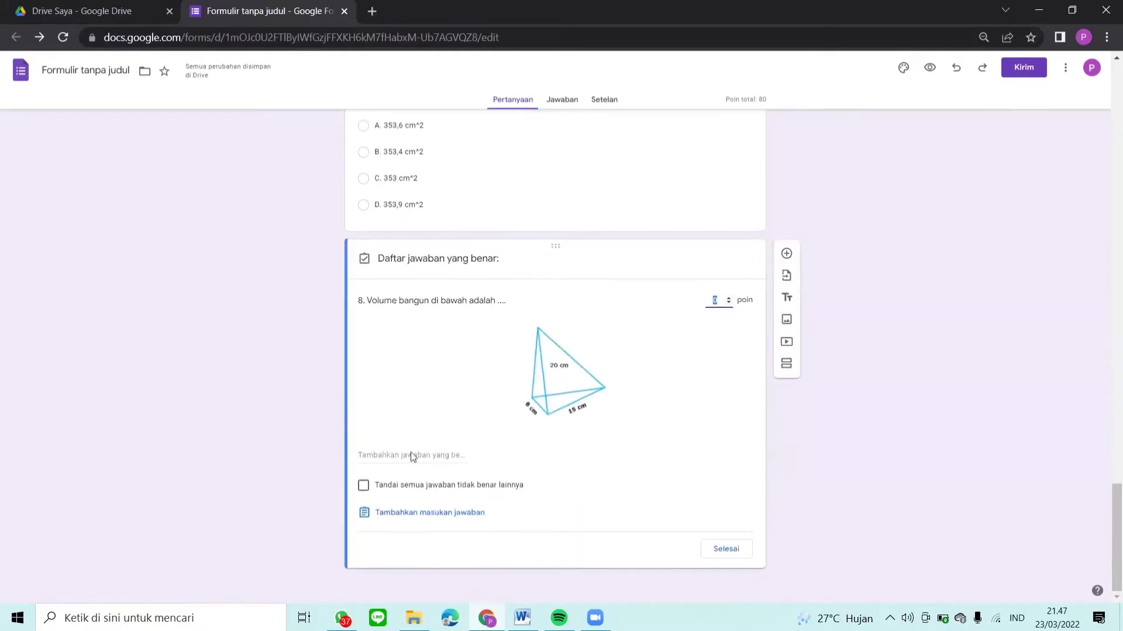
pyautogui.click(409, 456)
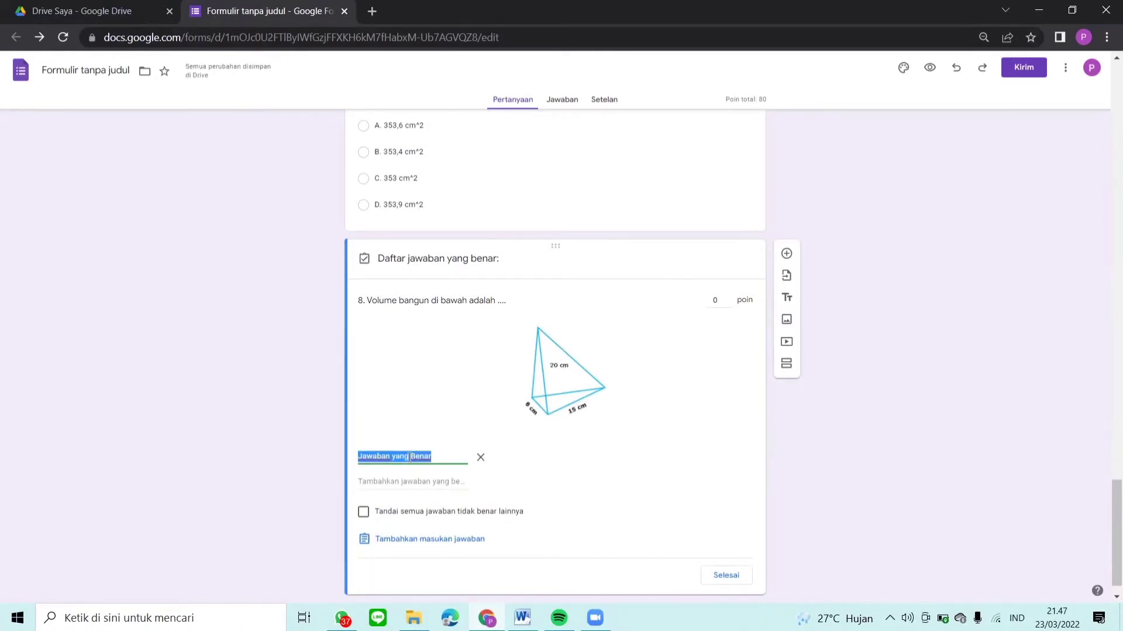
pyautogui.write('400 cm^')
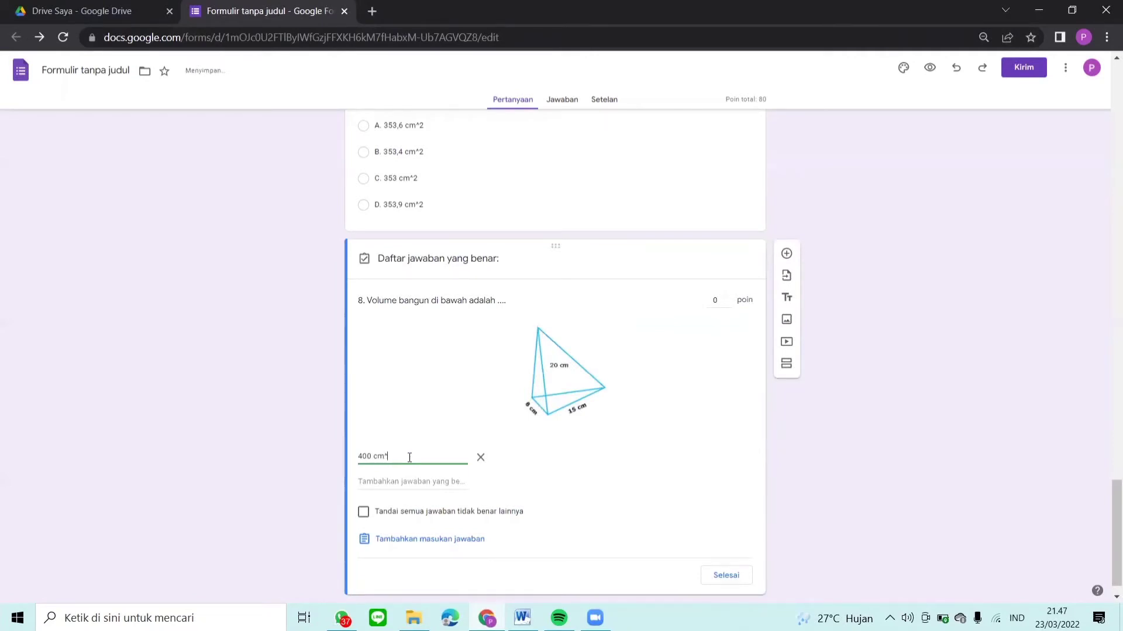
pyautogui.write('3')
pyautogui.click(723, 298)
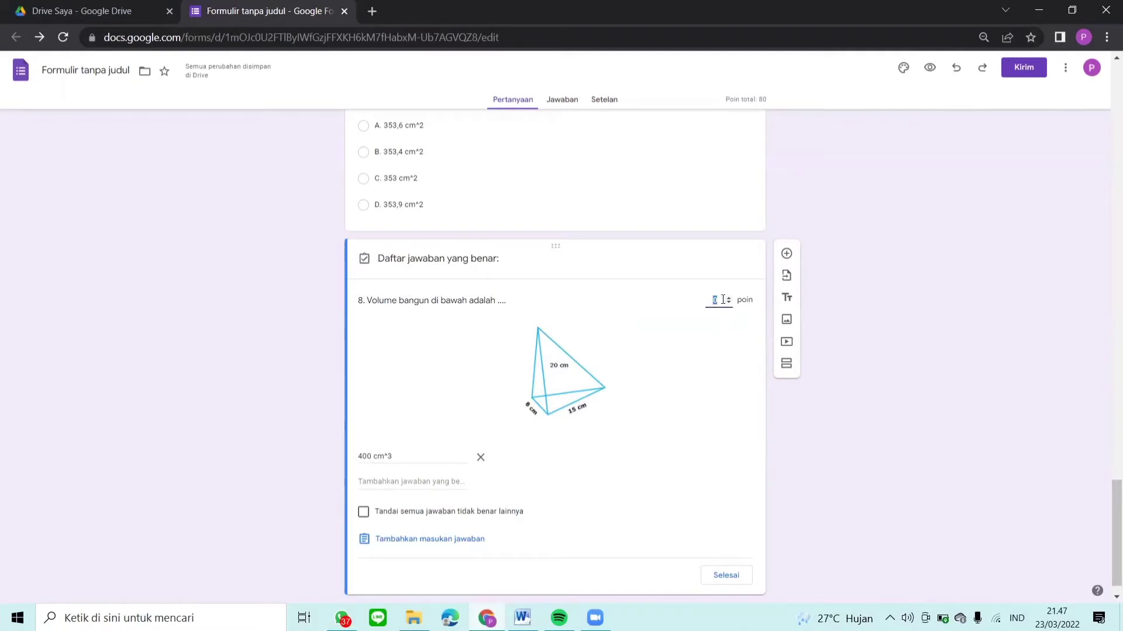
pyautogui.write('10')
pyautogui.click(725, 575)
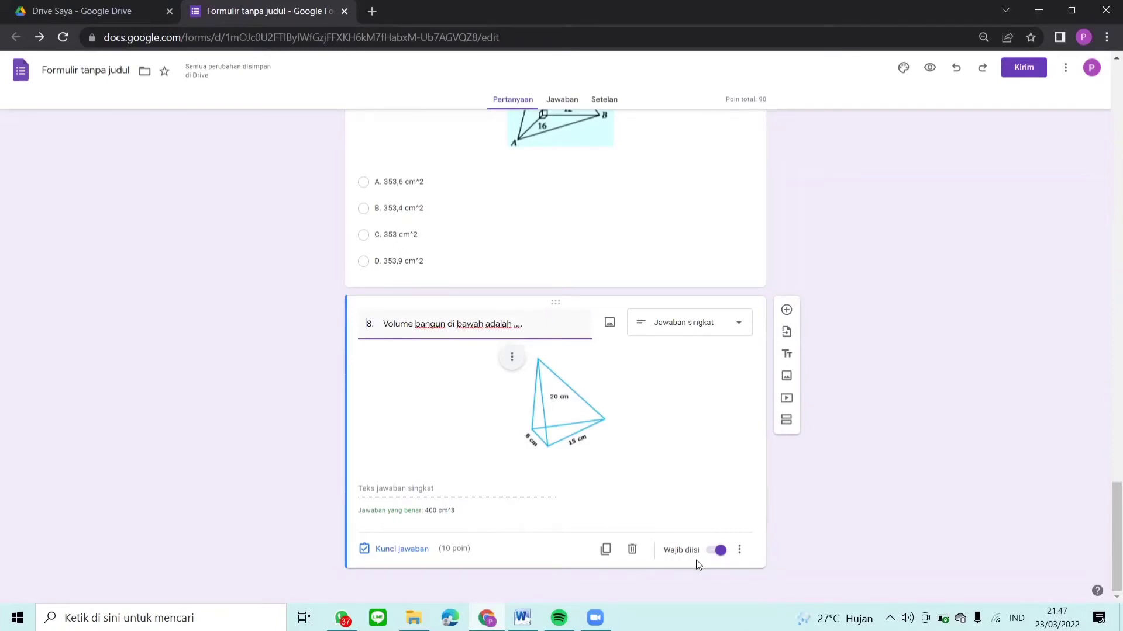
# Duplicate question 8 and replace the copy's wording with the second "Volume bangun di bawah adalah ...." question from the Word document
pyautogui.click(606, 550)
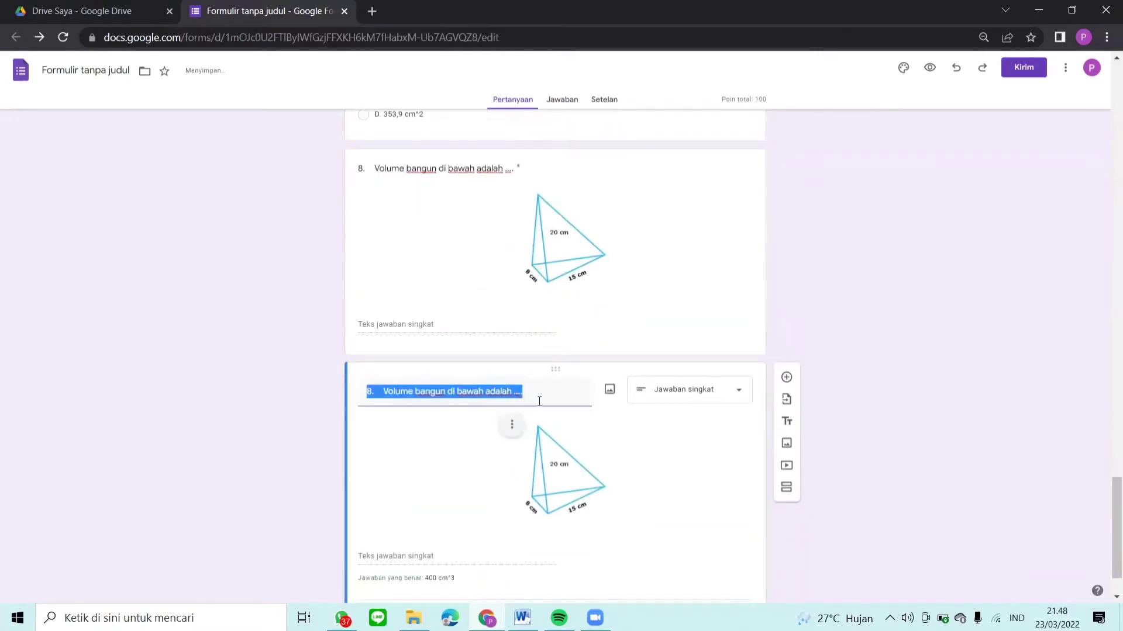
pyautogui.moveTo(529, 393); pyautogui.dragTo(387, 395)
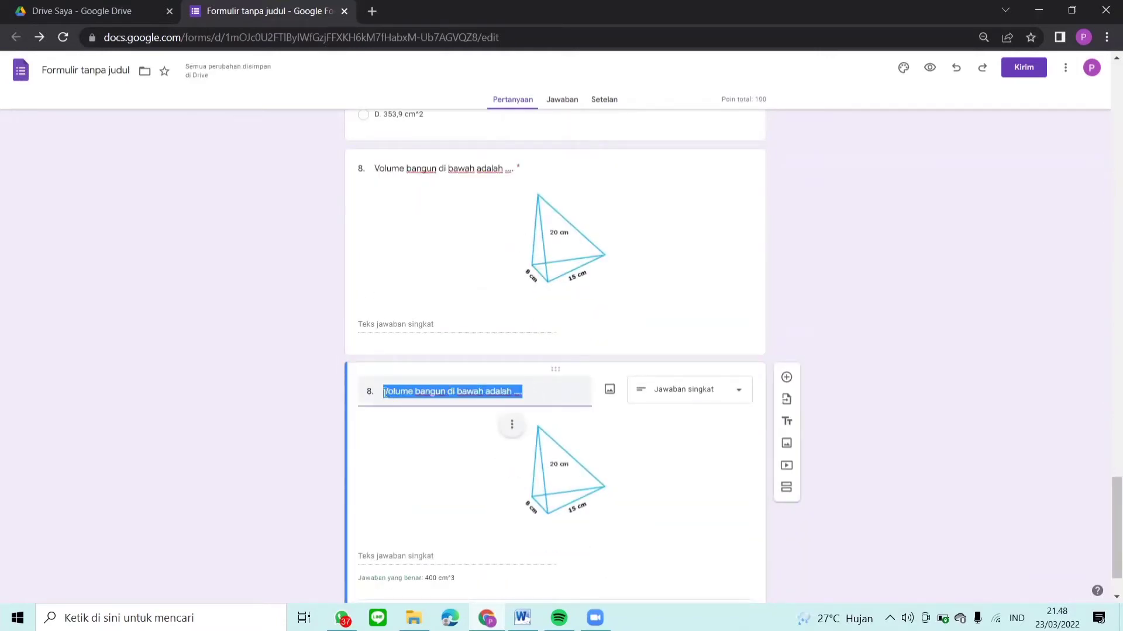
pyautogui.press('BackSpace')
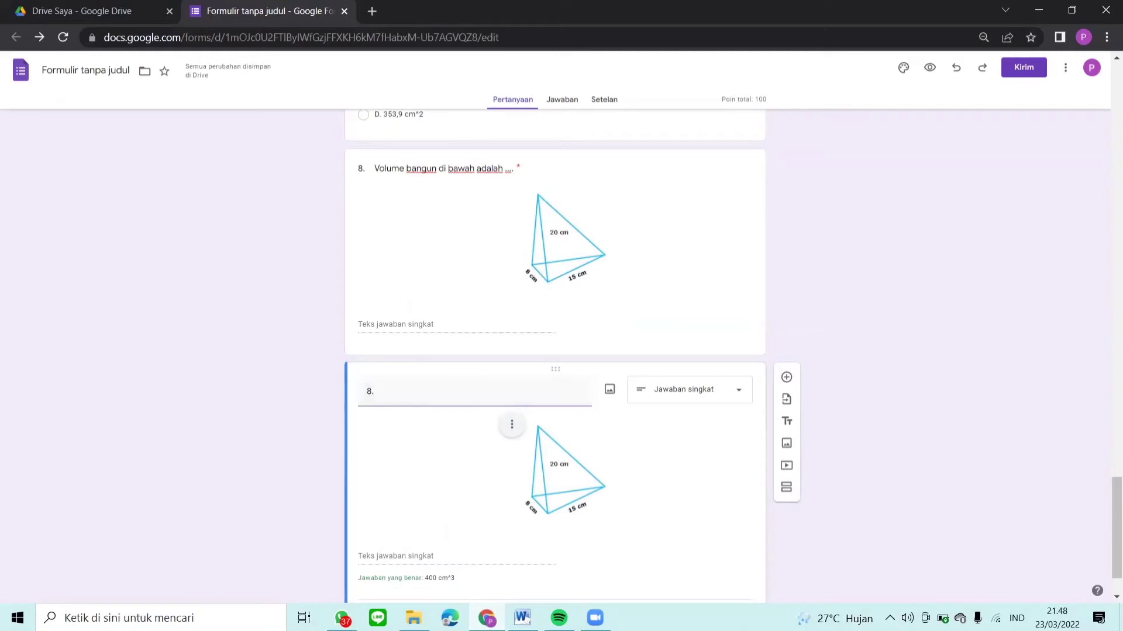
pyautogui.click(522, 618)
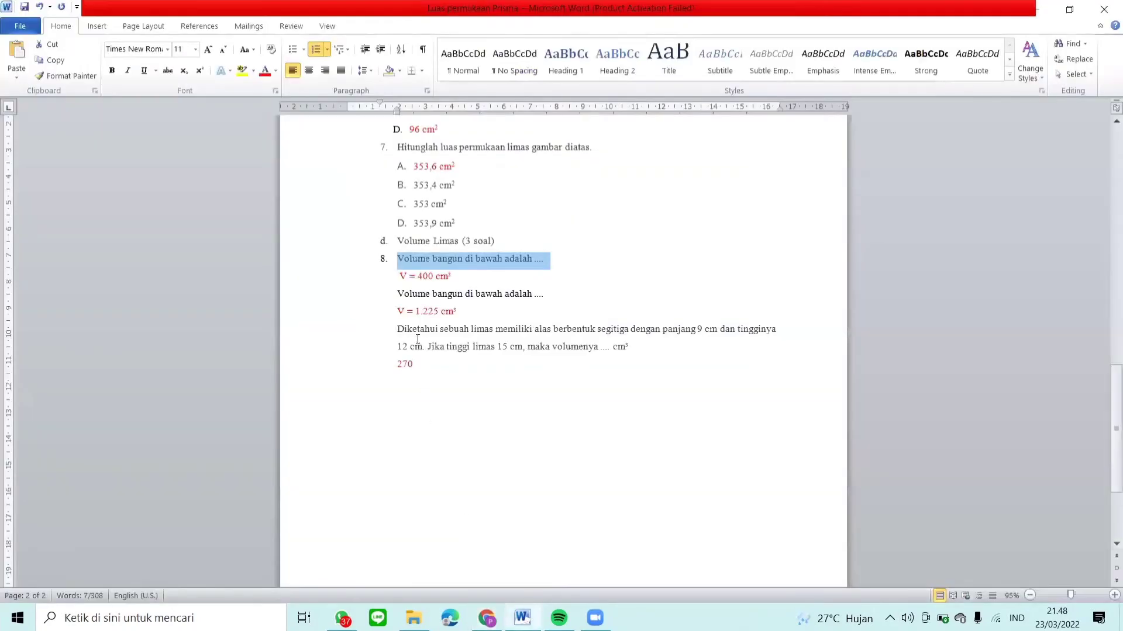
pyautogui.moveTo(398, 295); pyautogui.dragTo(552, 298)
pyautogui.hotkey('ctrl', 'c')
pyautogui.click(486, 618)
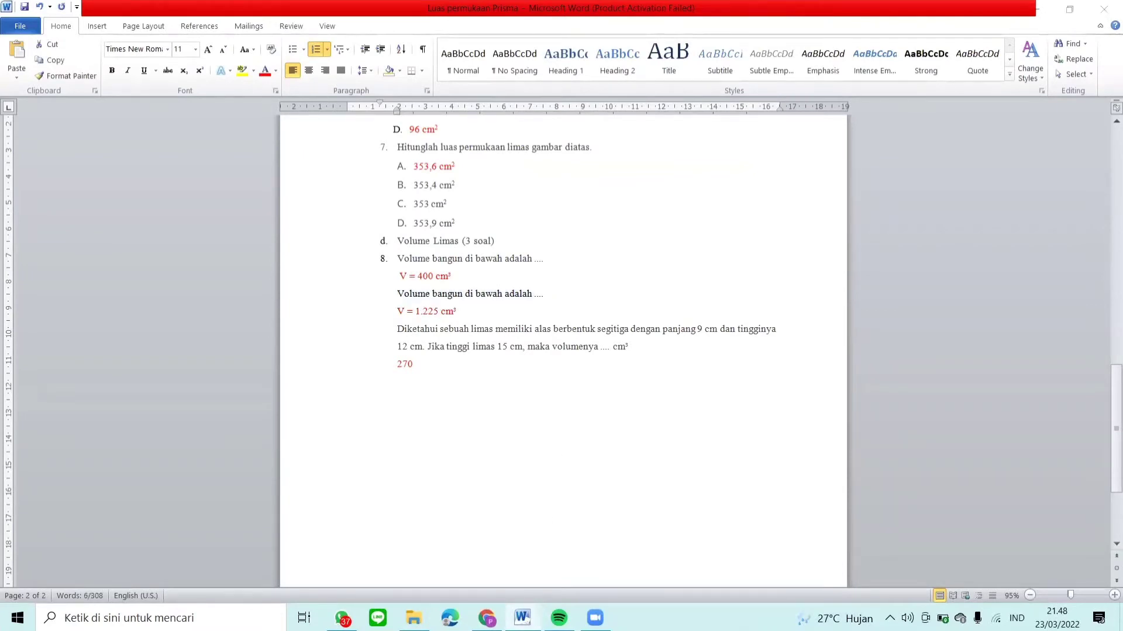
pyautogui.hotkey('ctrl', 'v')
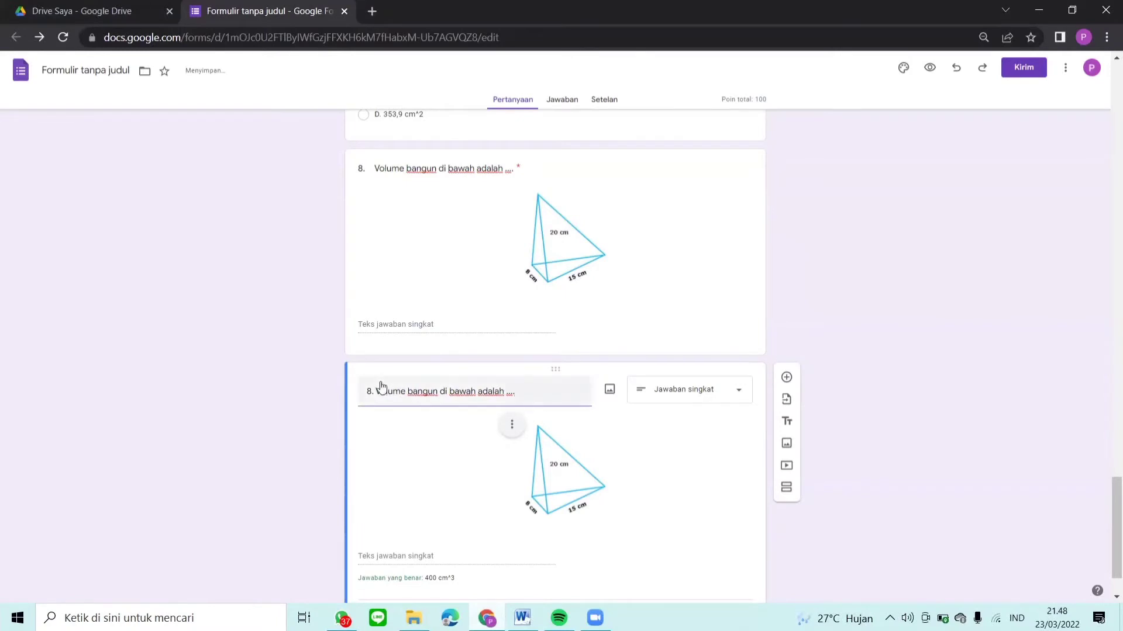
# Renumber the duplicated question so that it reads "9. Volume bangun di bawah adalah ...."
pyautogui.press('F11')
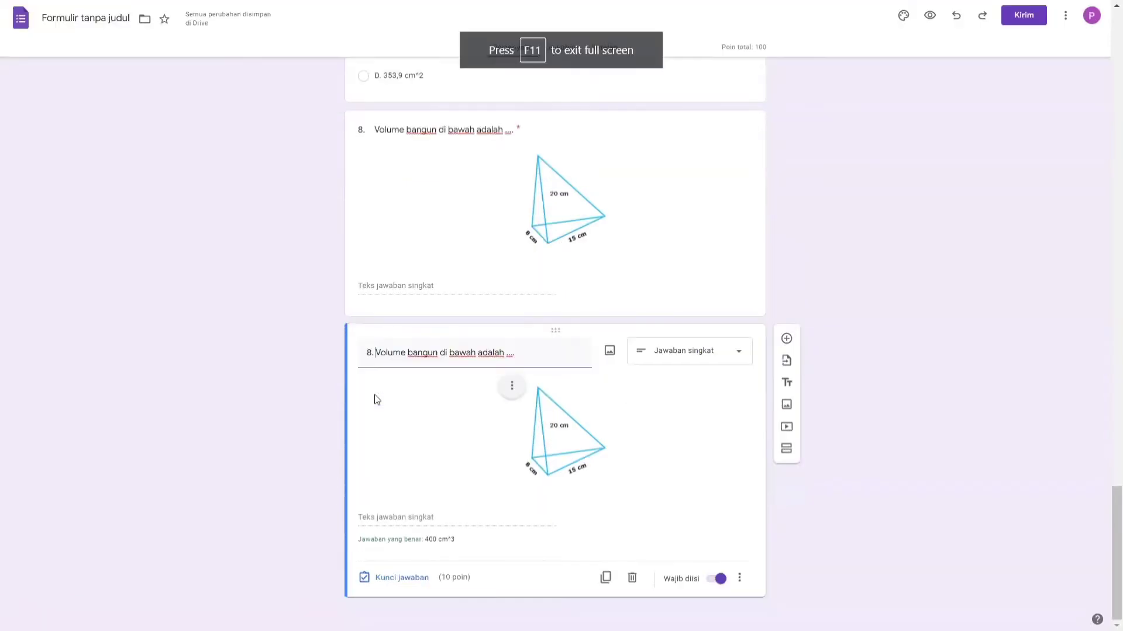
pyautogui.press('F11')
pyautogui.press('BackSpace')
pyautogui.press('BackSpace')
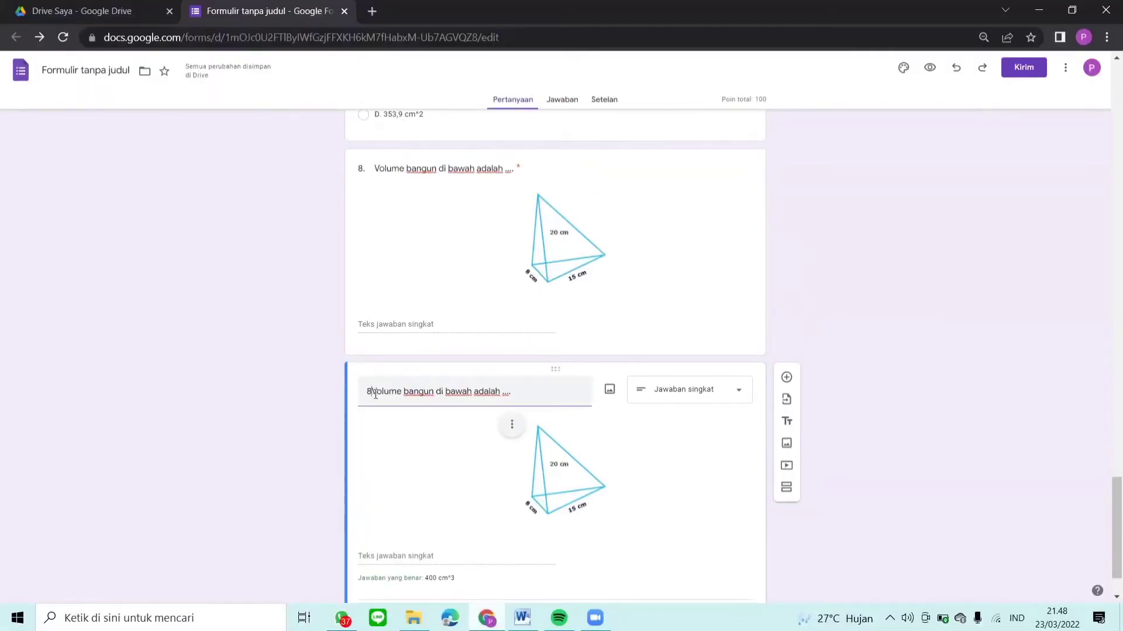
pyautogui.write('9.')
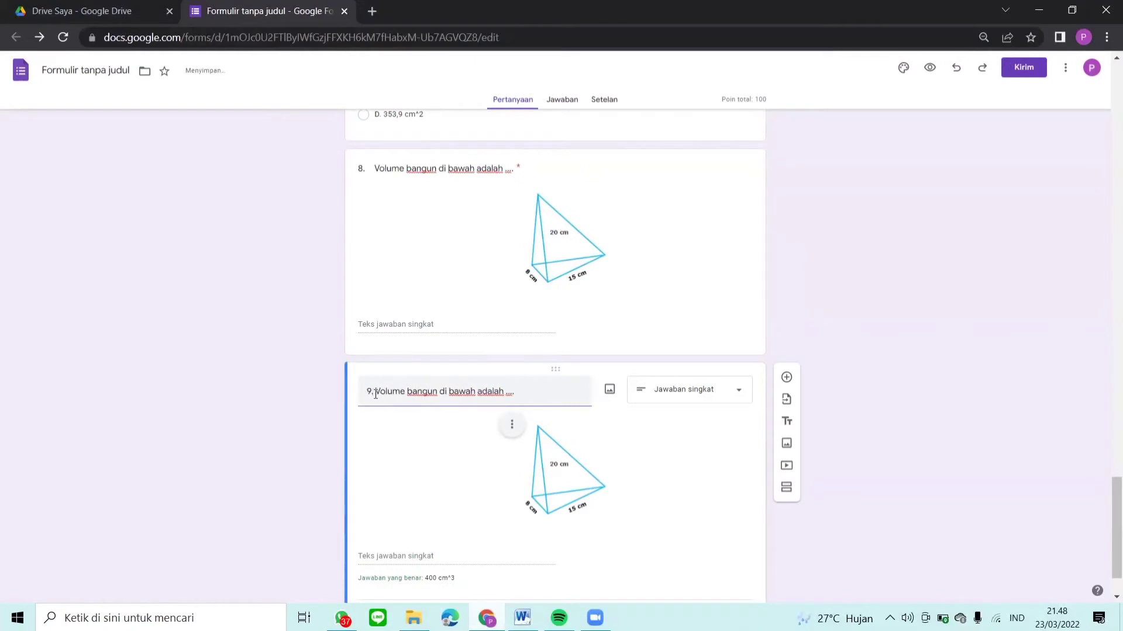
# Replace question 9's image with the file 9 from the Unduhan folder and centre it
pyautogui.click(512, 426)
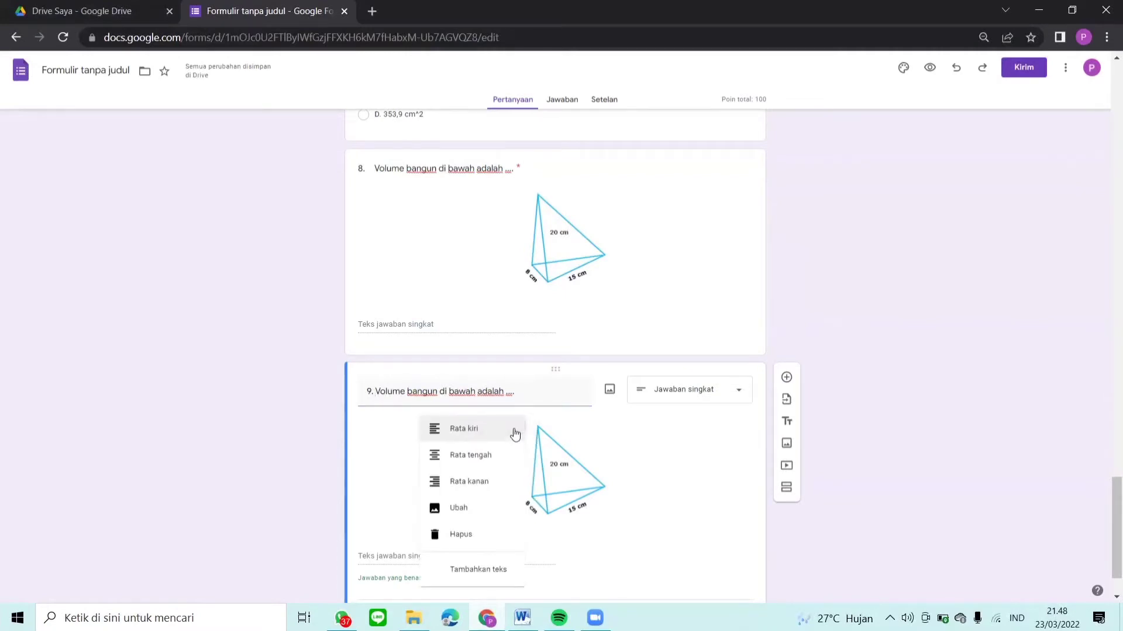
pyautogui.click(470, 511)
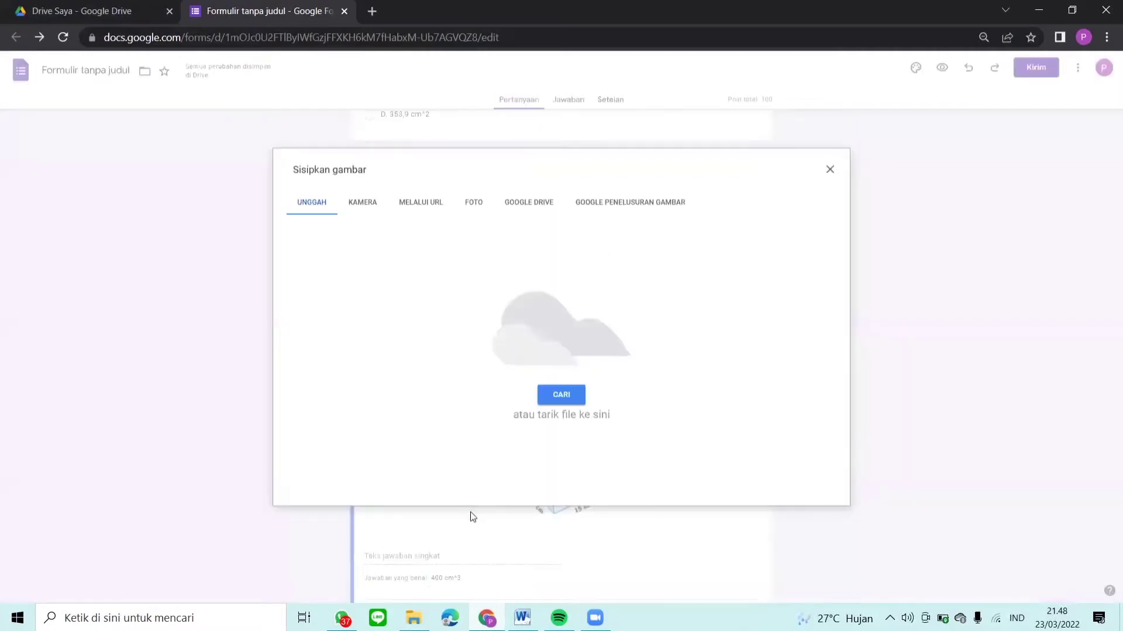
pyautogui.click(557, 395)
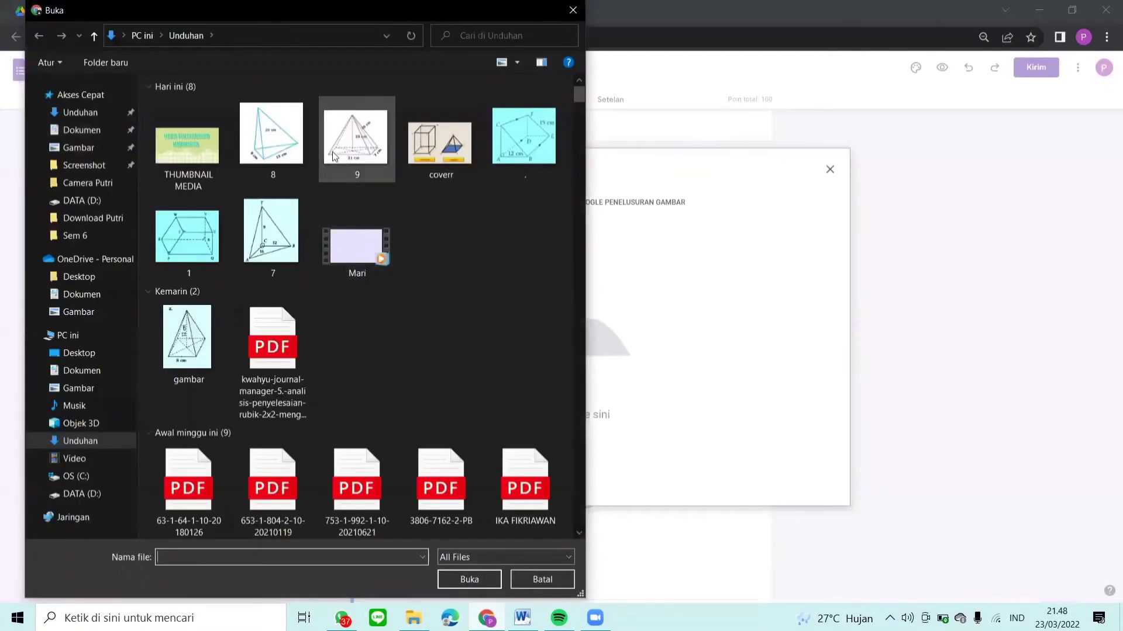
pyautogui.click(357, 138)
pyautogui.click(479, 580)
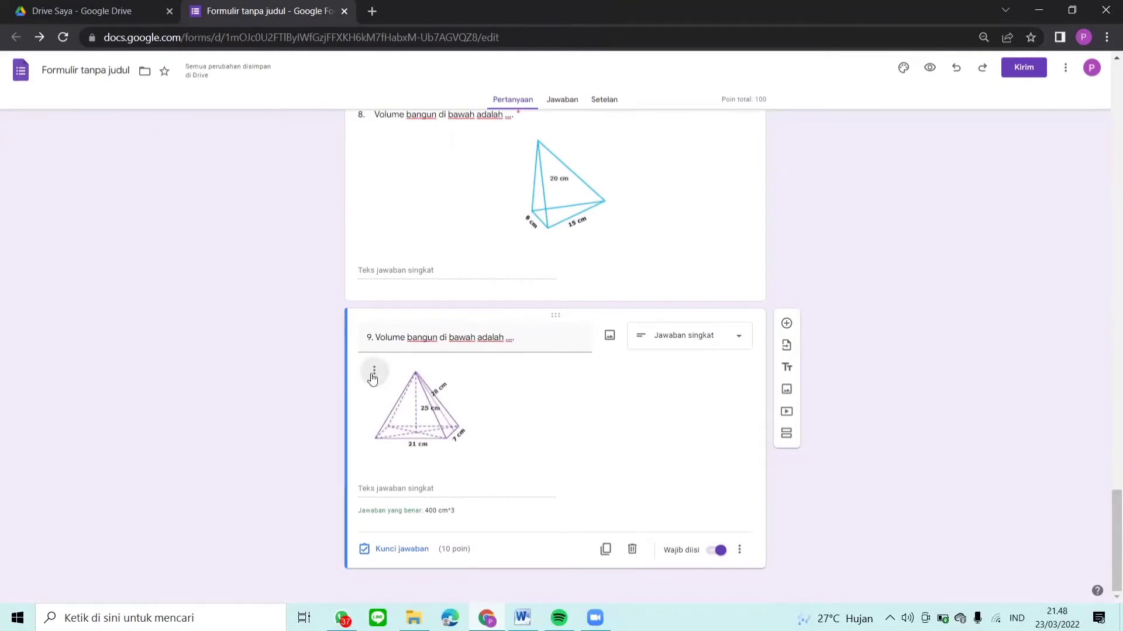
pyautogui.click(374, 373)
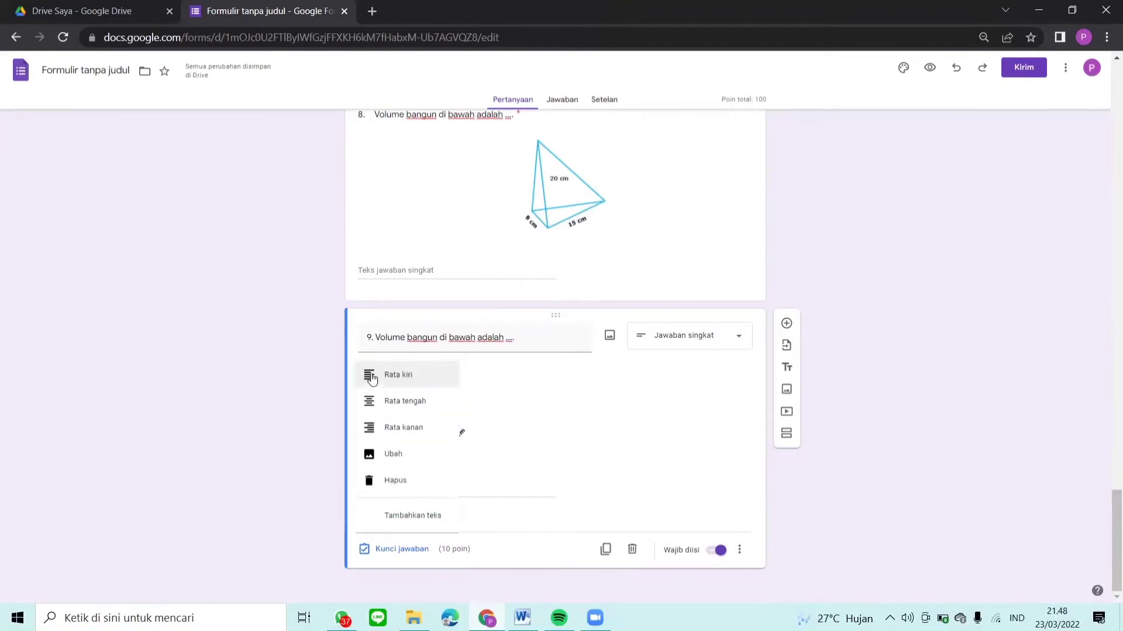
pyautogui.click(410, 408)
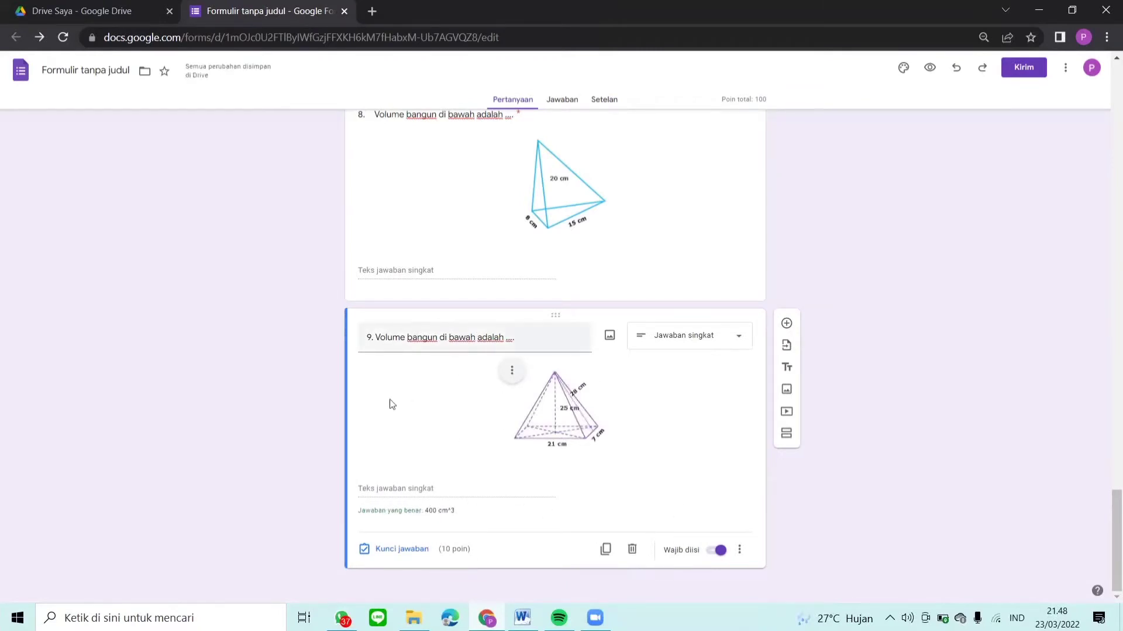
# Set question 9's answer key to 1.225 cm^3
pyautogui.click(394, 550)
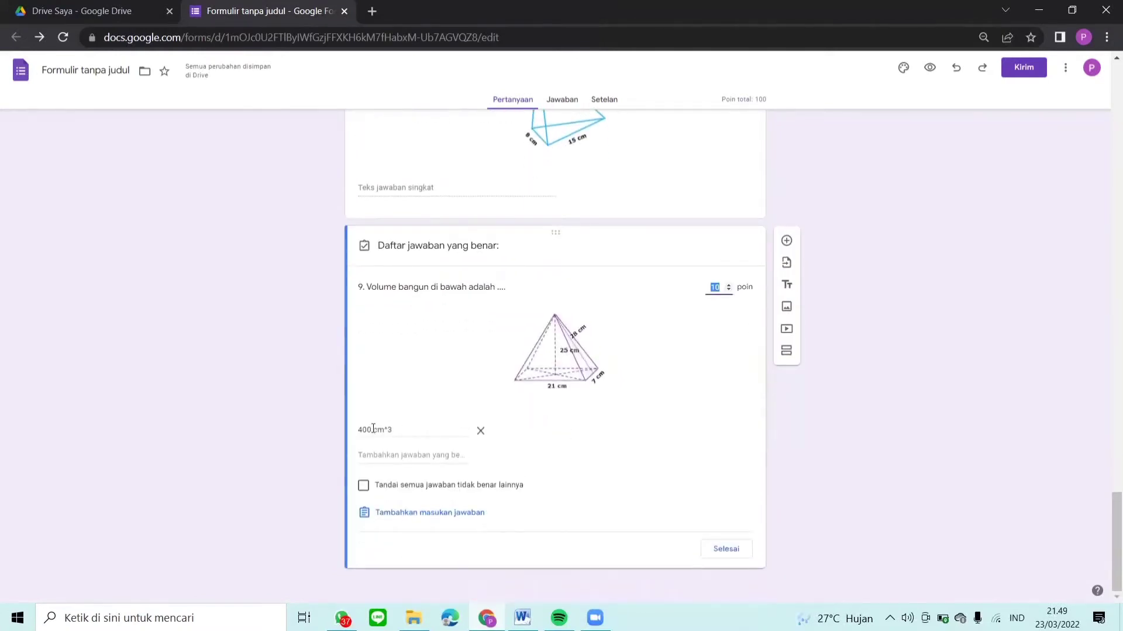
pyautogui.tripleClick(375, 432)
pyautogui.click(358, 429)
pyautogui.write('1.2')
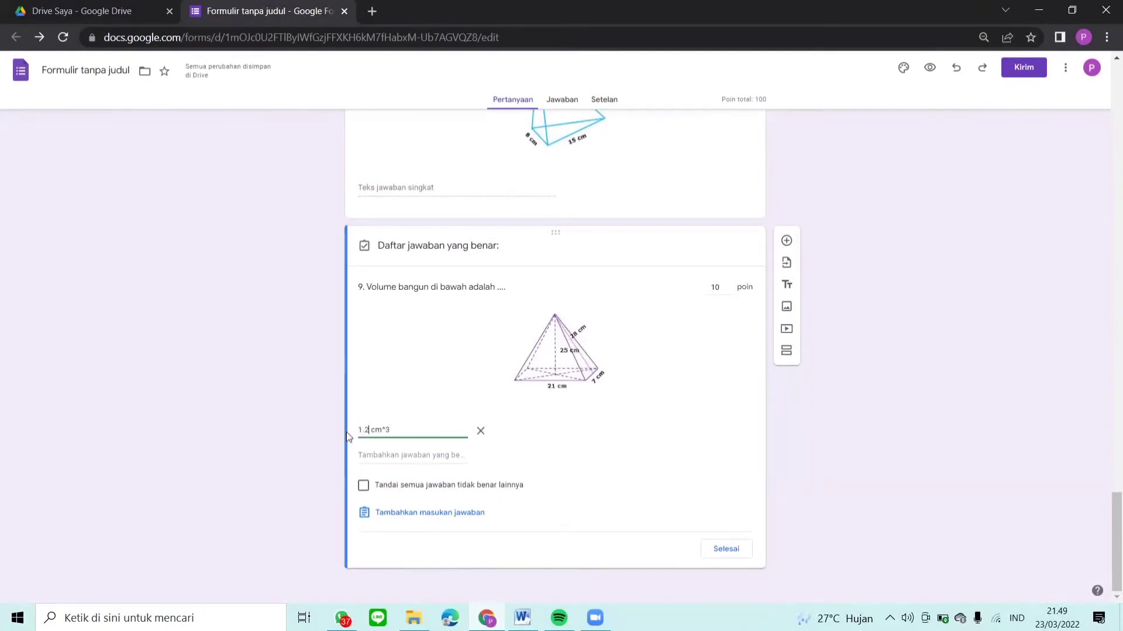
pyautogui.write('25')
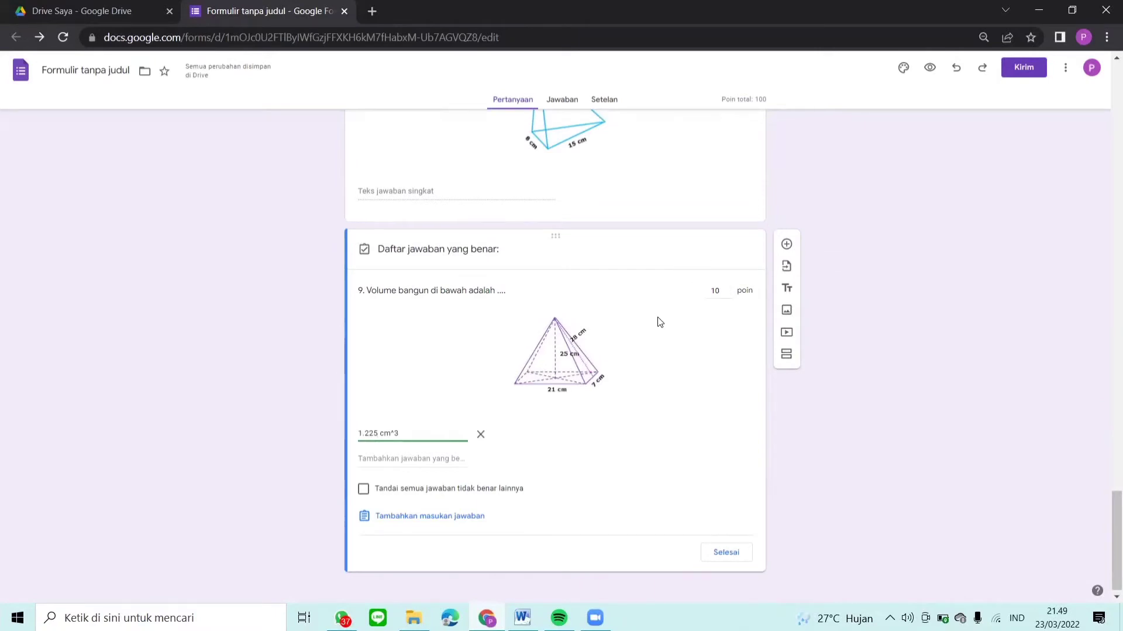
pyautogui.scroll(1, 664, 439)
pyautogui.scroll(-1, 671, 462)
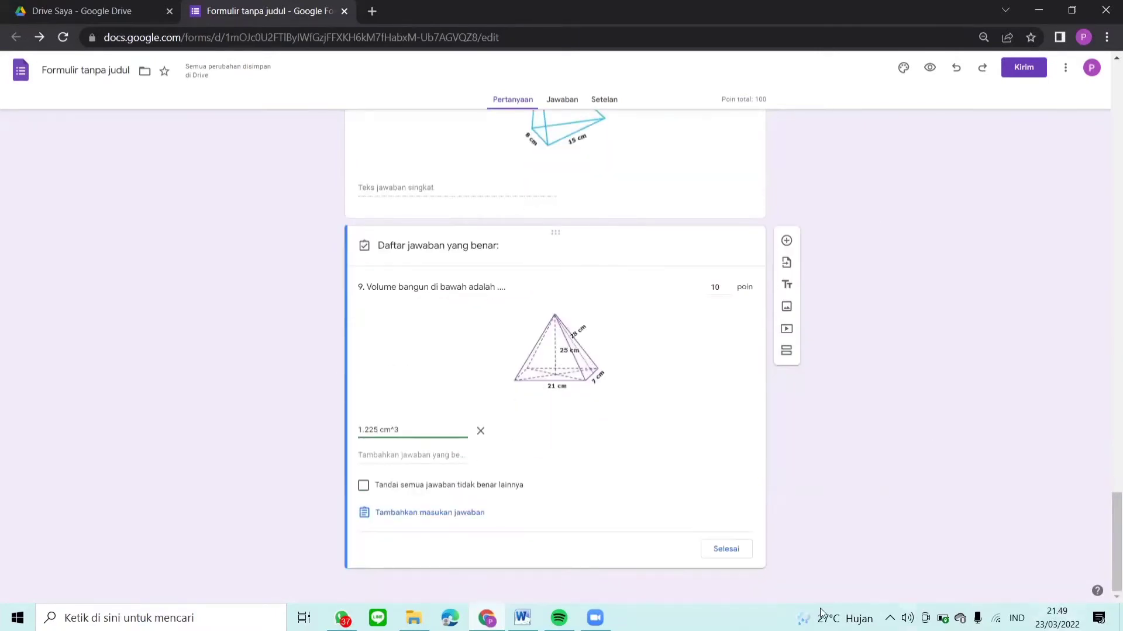
pyautogui.click(716, 557)
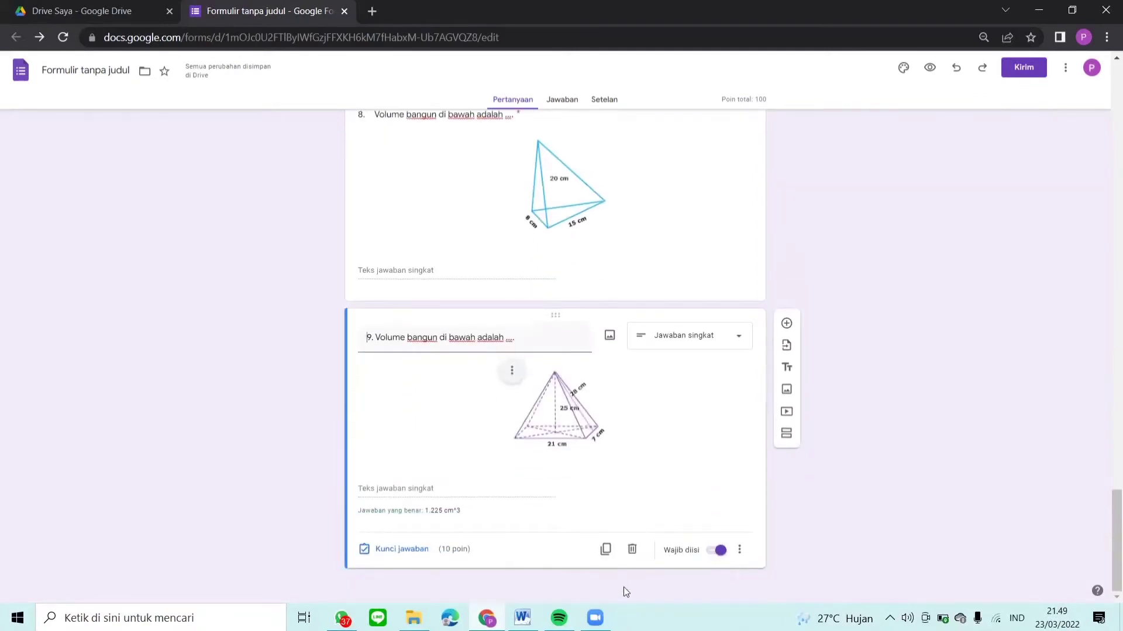
# Duplicate question 9 and replace the copy's wording with "10." and the "Diketahui sebuah limas memiliki alas berbentuk segitiga" question copied from the Word document
pyautogui.click(606, 551)
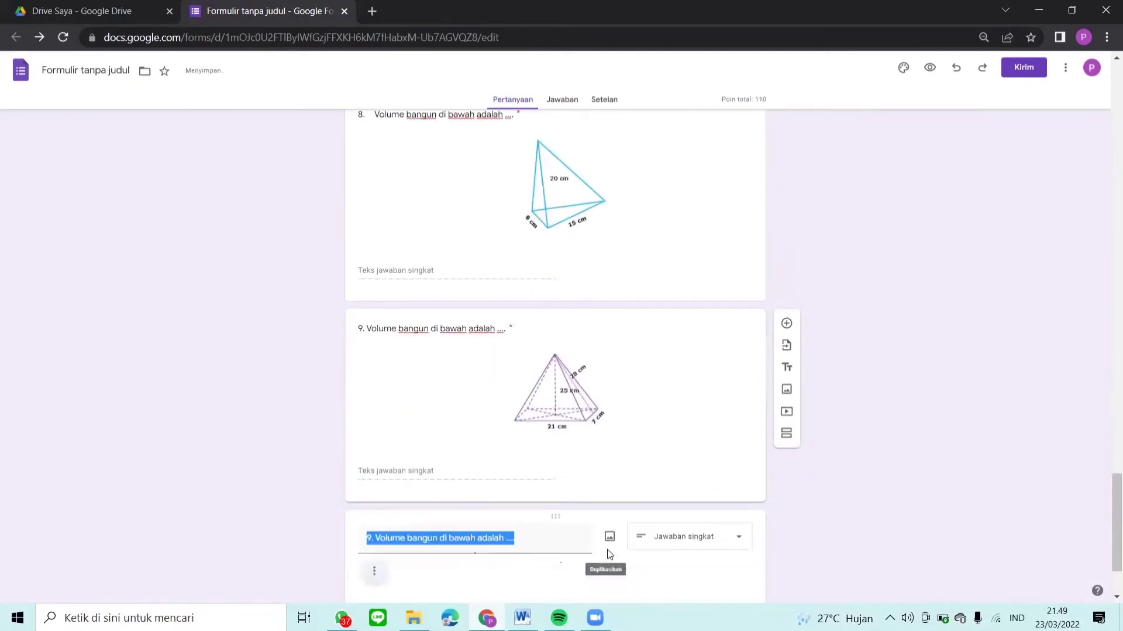
pyautogui.moveTo(523, 398); pyautogui.dragTo(359, 413)
pyautogui.write('10.')
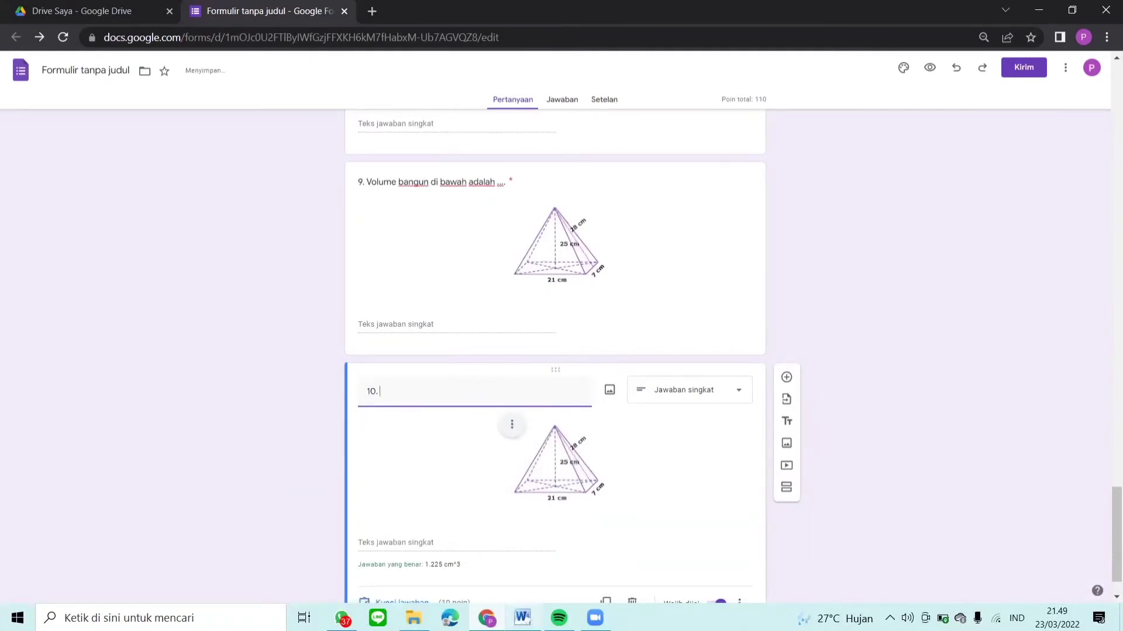
pyautogui.click(522, 618)
pyautogui.moveTo(400, 290); pyautogui.dragTo(640, 314)
pyautogui.hotkey('ctrl', 'c')
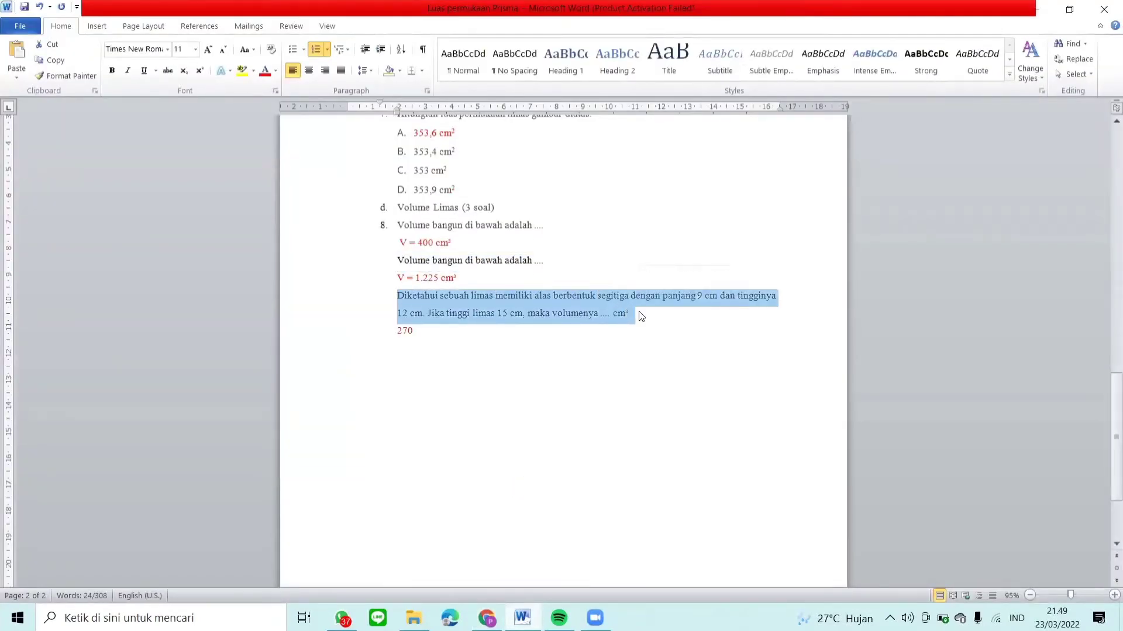
pyautogui.hotkey('alt', 'Tab')
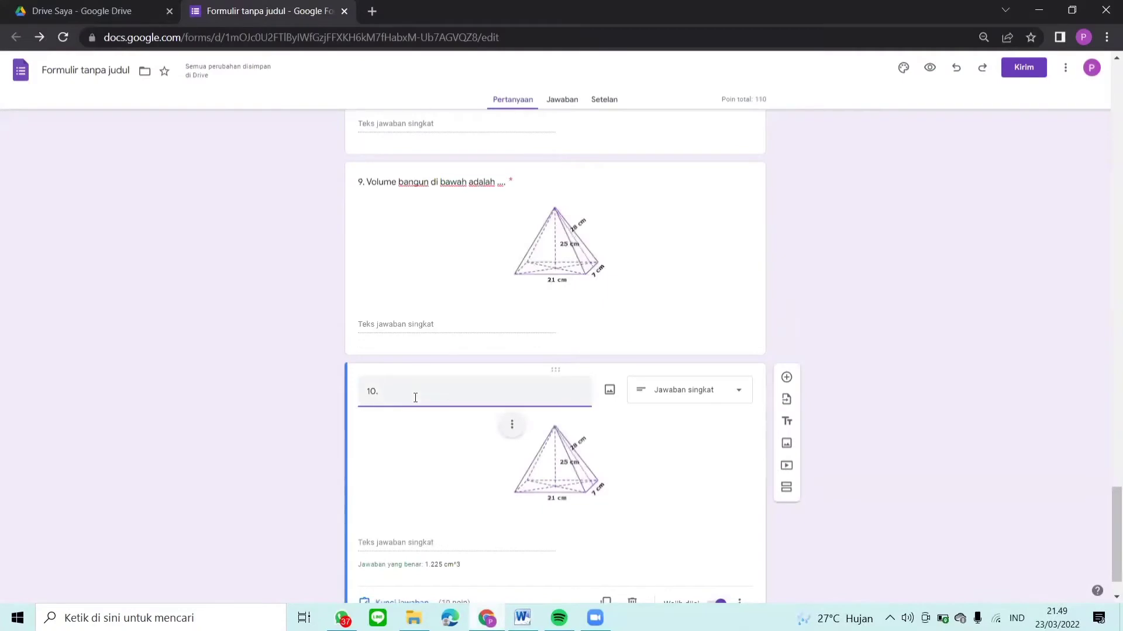
pyautogui.hotkey('ctrl', 'v')
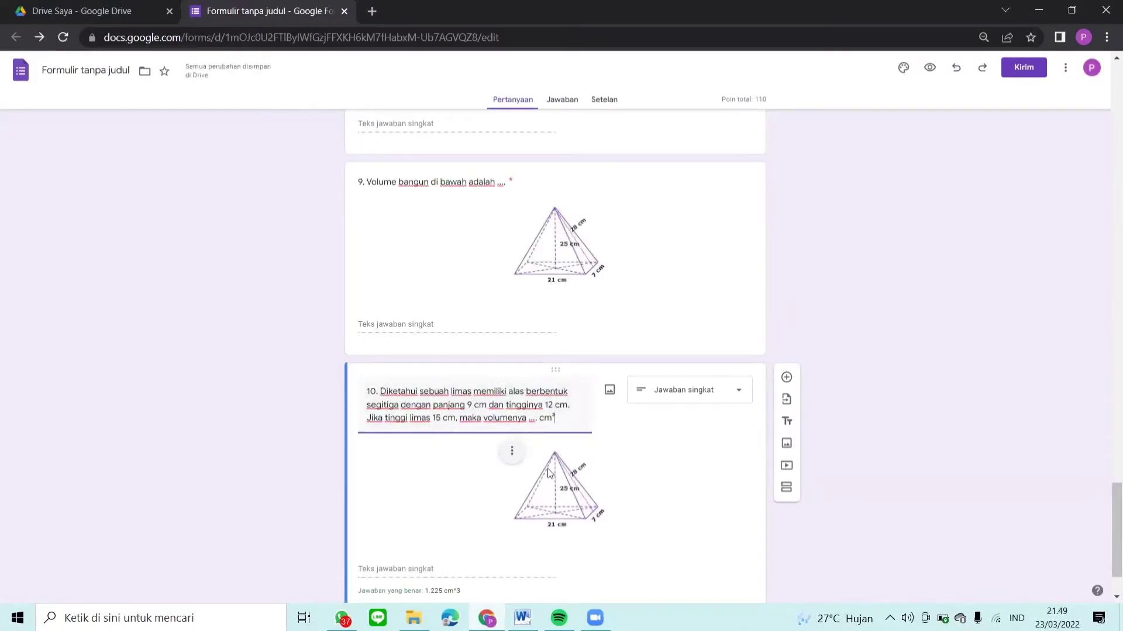
# Delete the pyramid image from question 10 and set its answer key to 270 cm^3
pyautogui.click(511, 455)
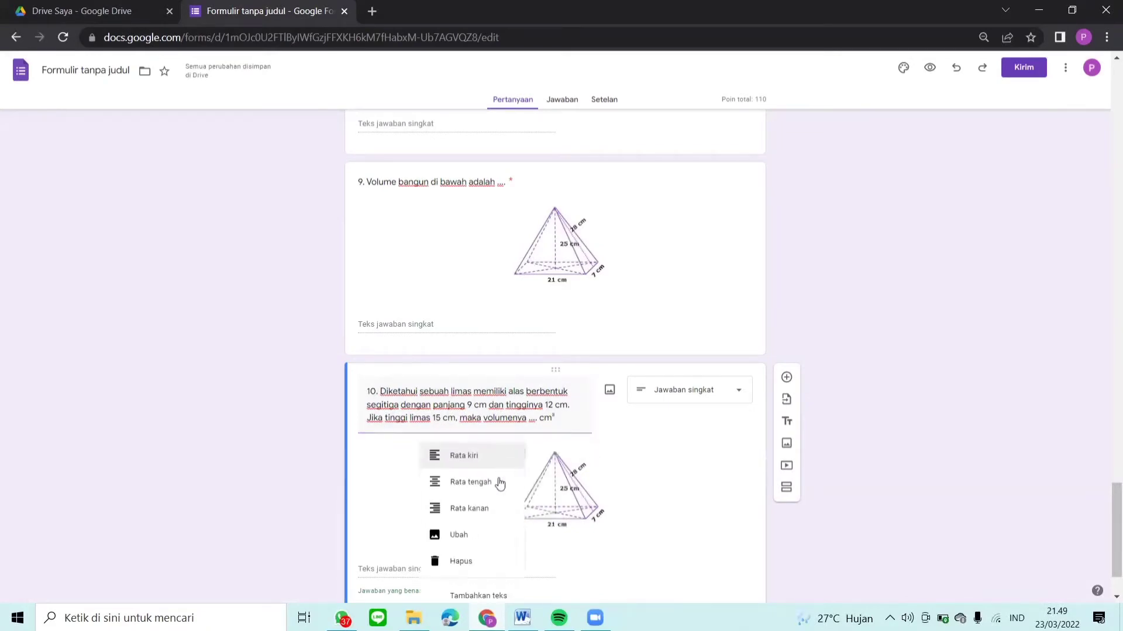
pyautogui.click(484, 563)
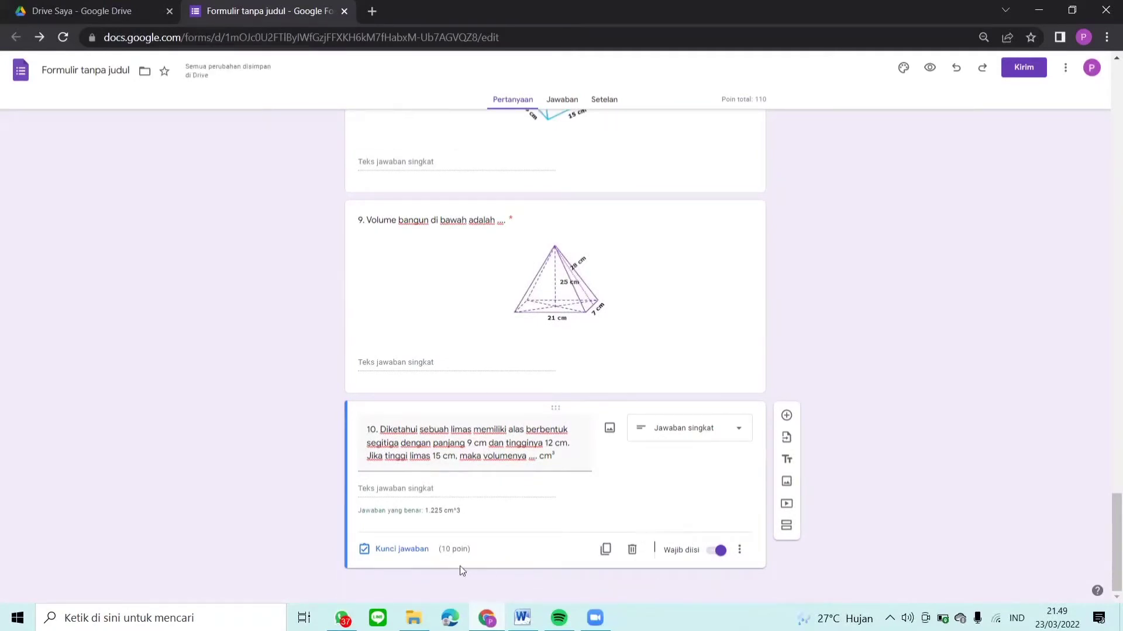
pyautogui.click(394, 556)
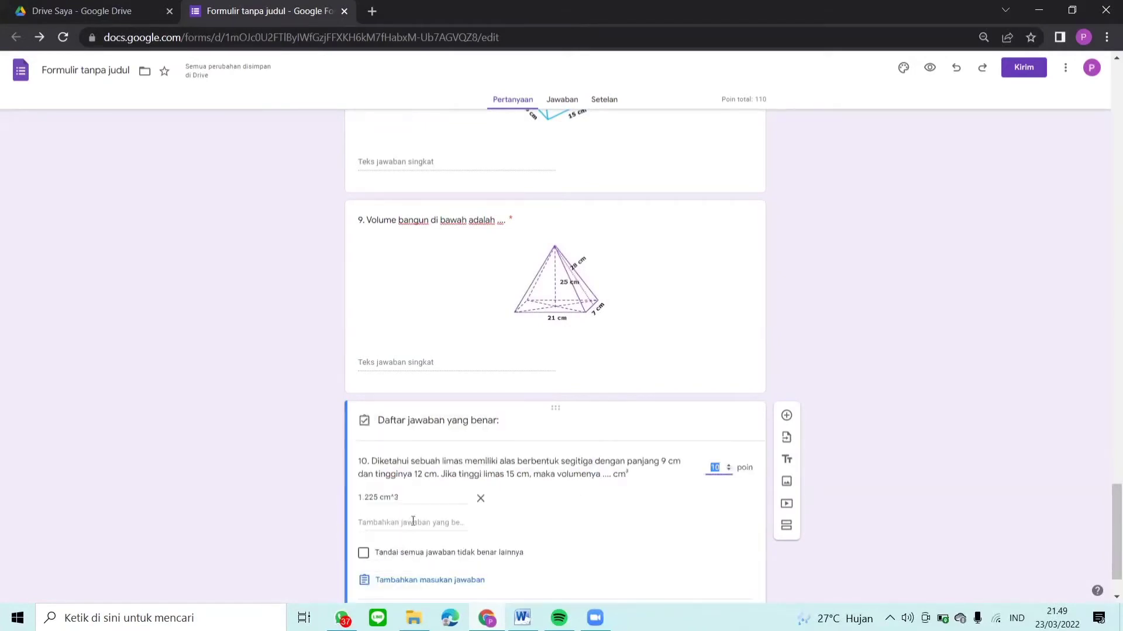
pyautogui.click(381, 496)
pyautogui.click(378, 497)
pyautogui.moveTo(379, 497); pyautogui.dragTo(324, 500)
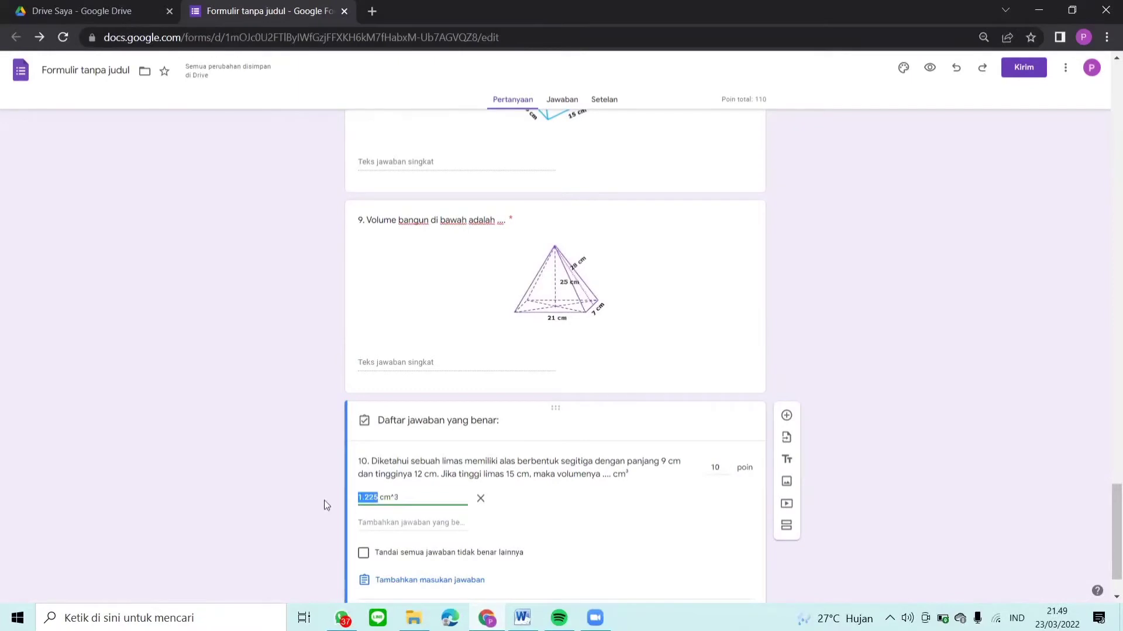
pyautogui.write('270')
pyautogui.scroll(-1, 465, 569)
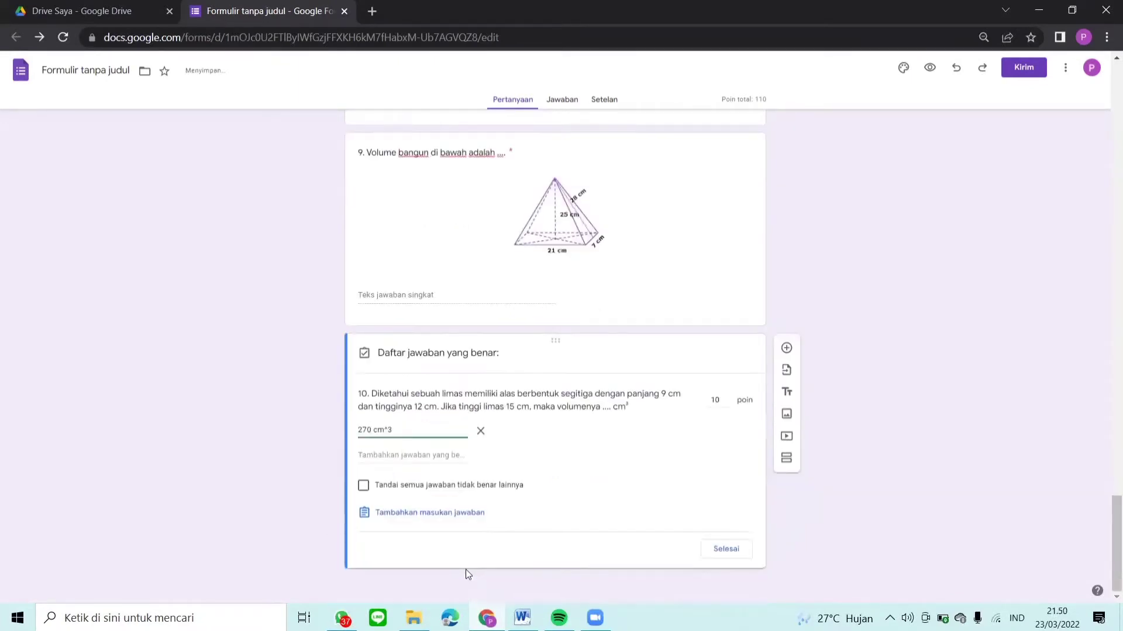
pyautogui.click(723, 550)
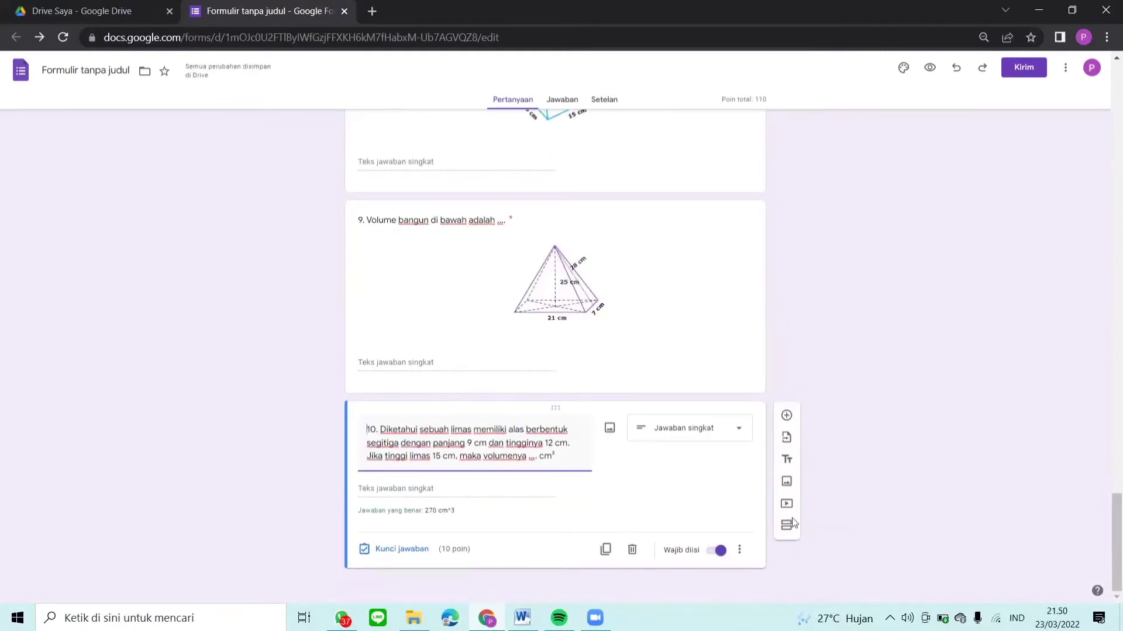
pyautogui.click(934, 426)
pyautogui.click(937, 131)
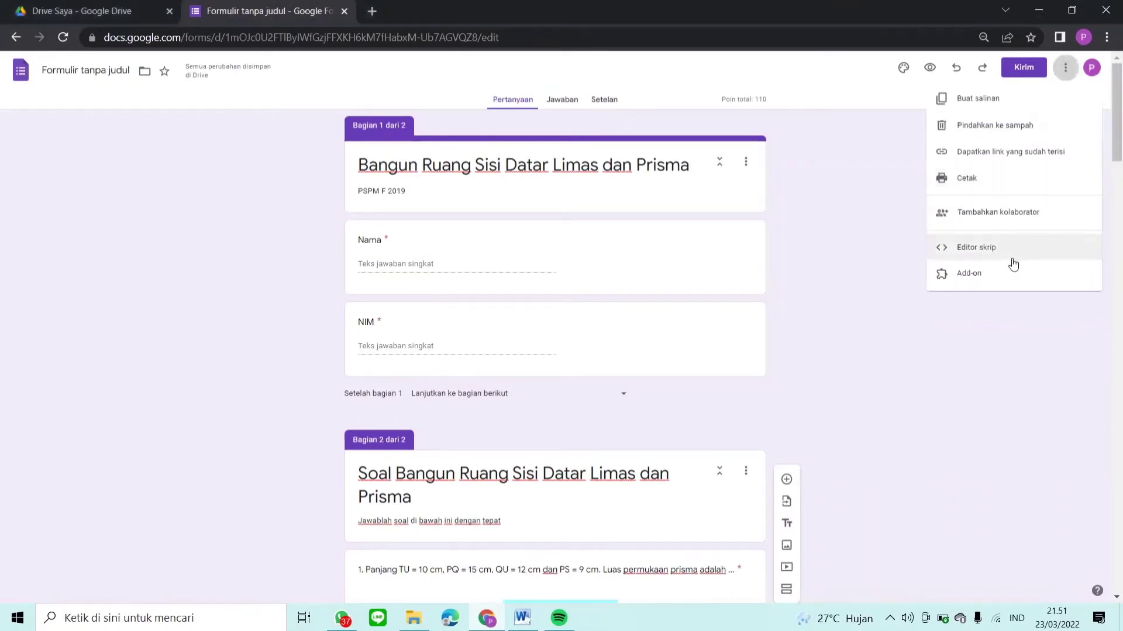
# Search the Google Workspace Marketplace add-ons for Form Presenter+Timer
pyautogui.click(970, 275)
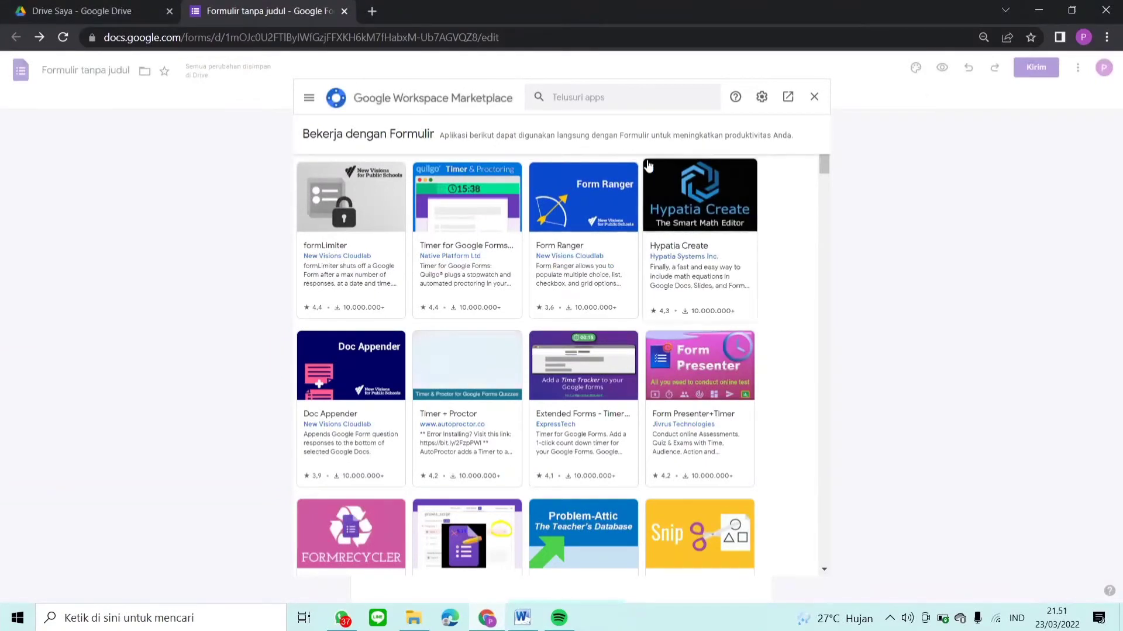
pyautogui.click(616, 98)
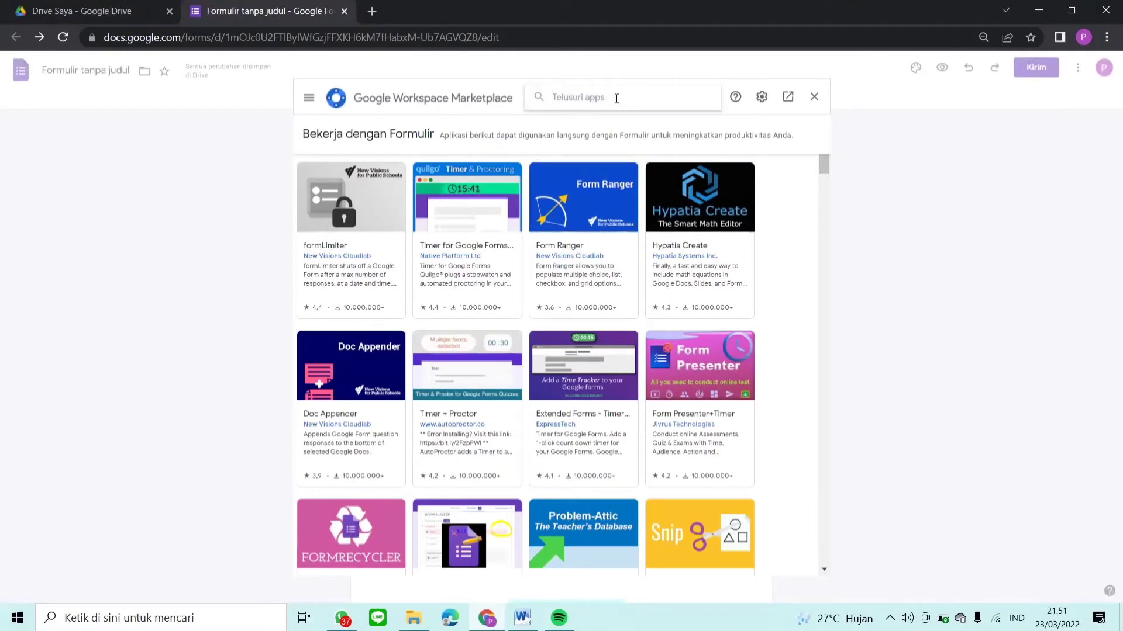
pyautogui.write('form')
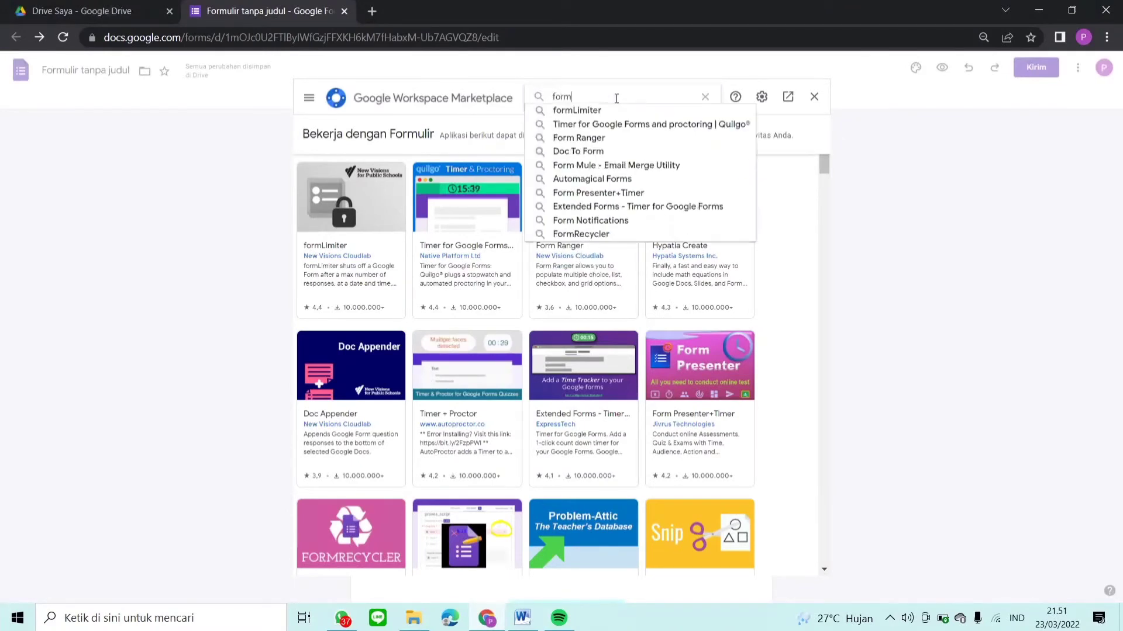
pyautogui.write(' pre')
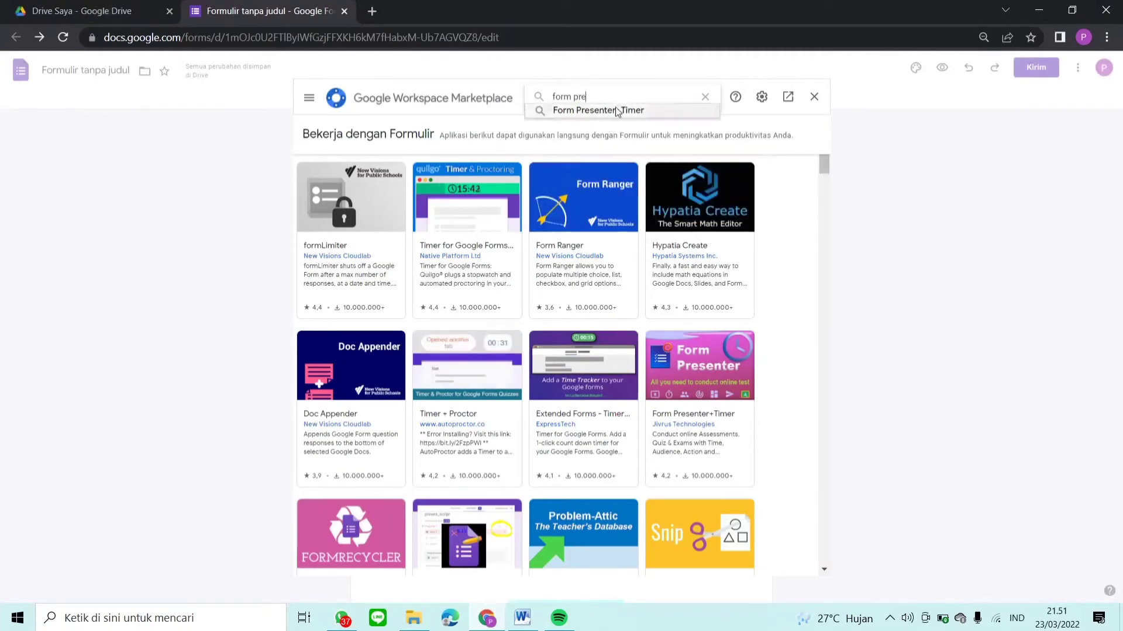
pyautogui.click(615, 108)
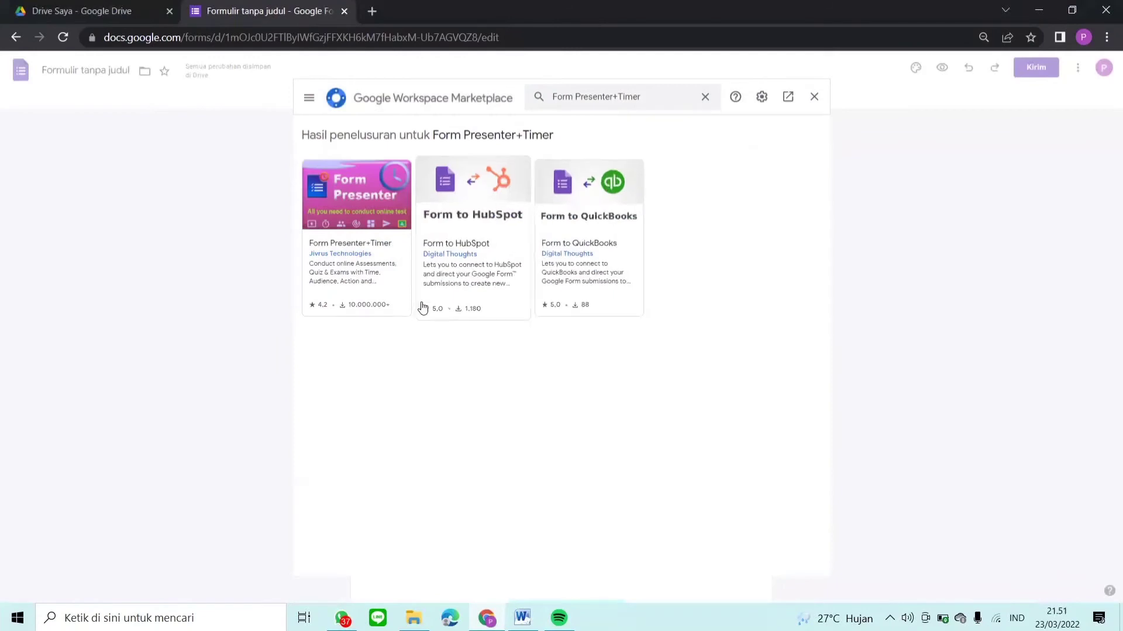
# Install the Form Presenter+Timer add-on, granting it the requested access to the signed-in Google account
pyautogui.click(353, 278)
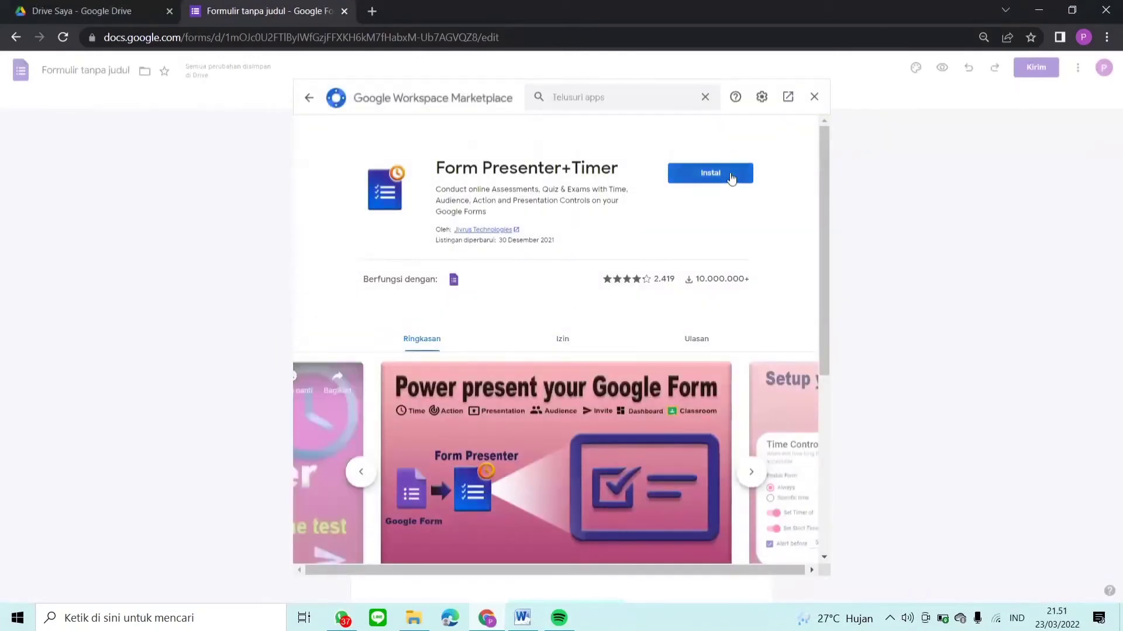
pyautogui.click(731, 179)
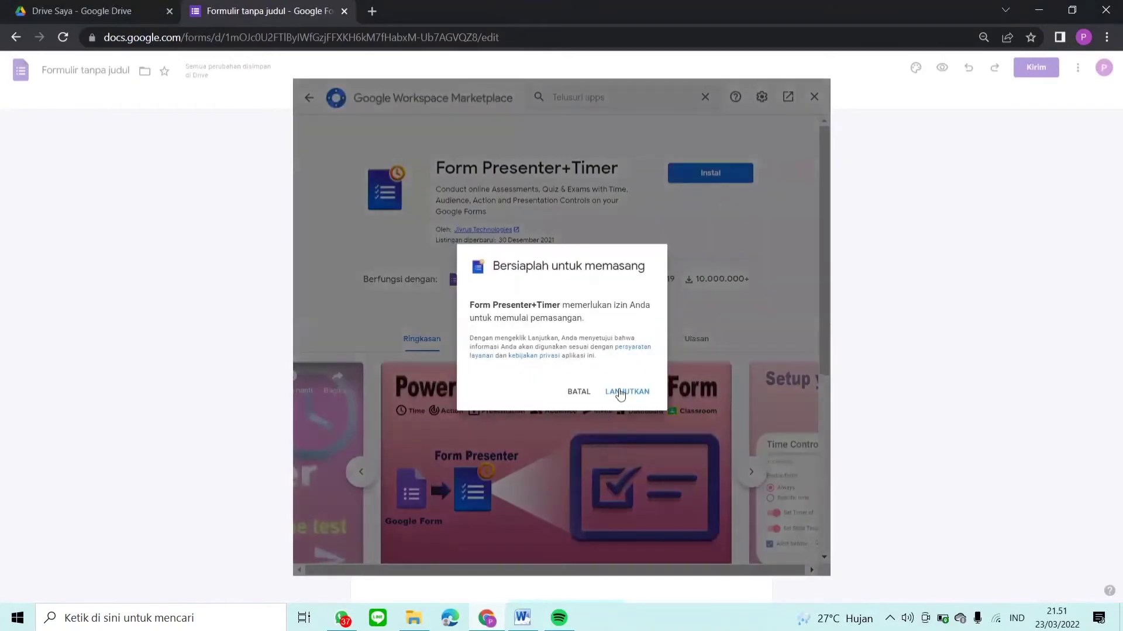
pyautogui.click(622, 393)
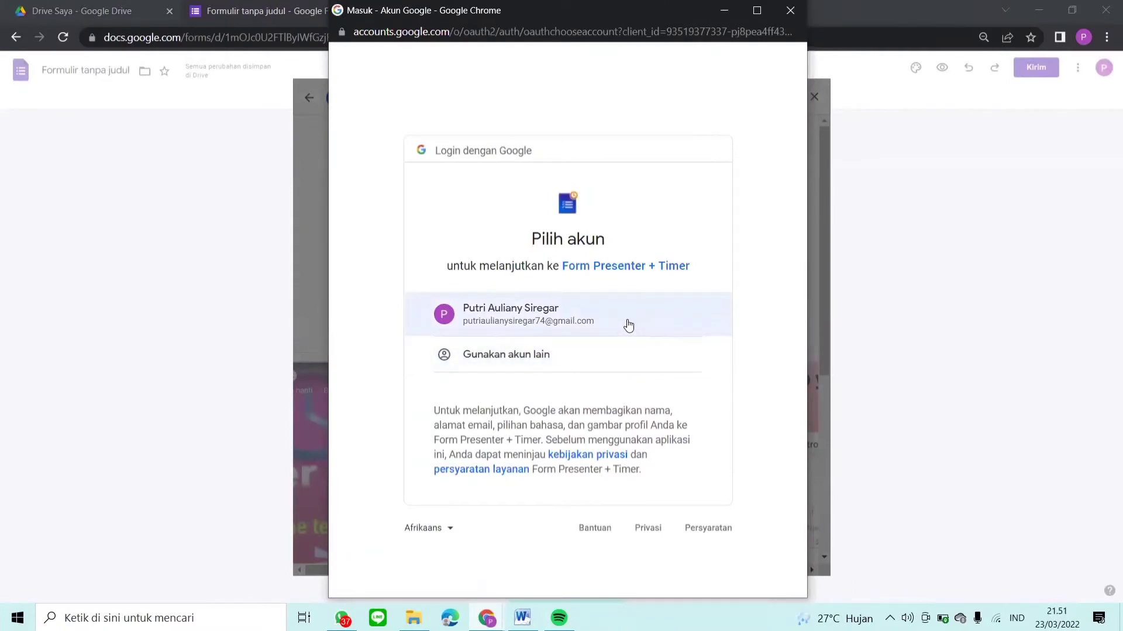
pyautogui.click(629, 326)
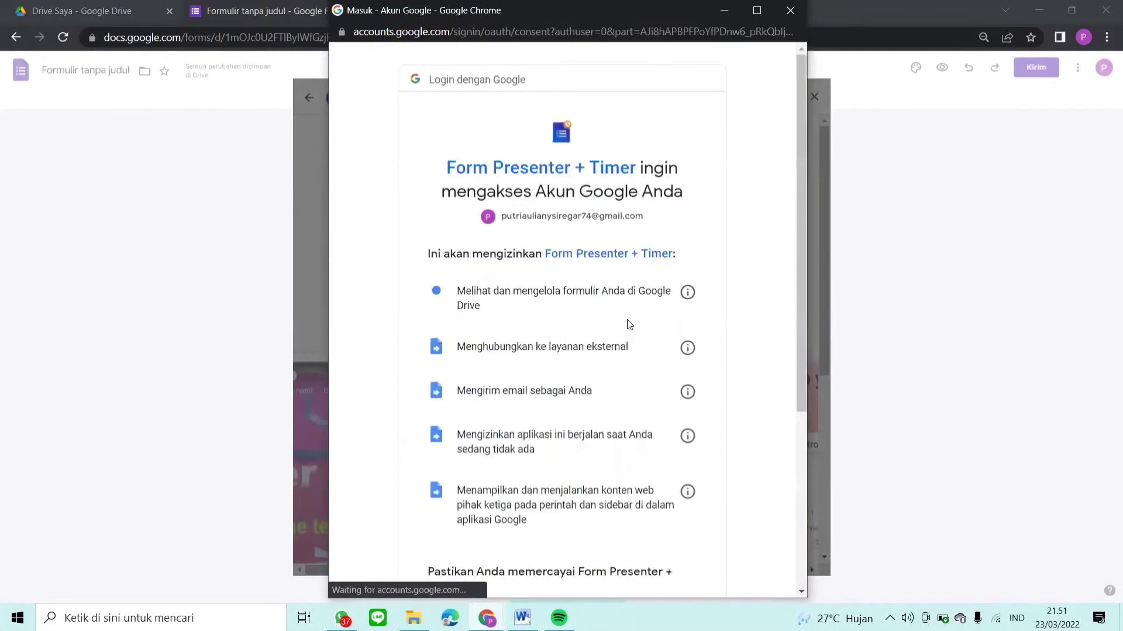
pyautogui.scroll(-5, 626, 325)
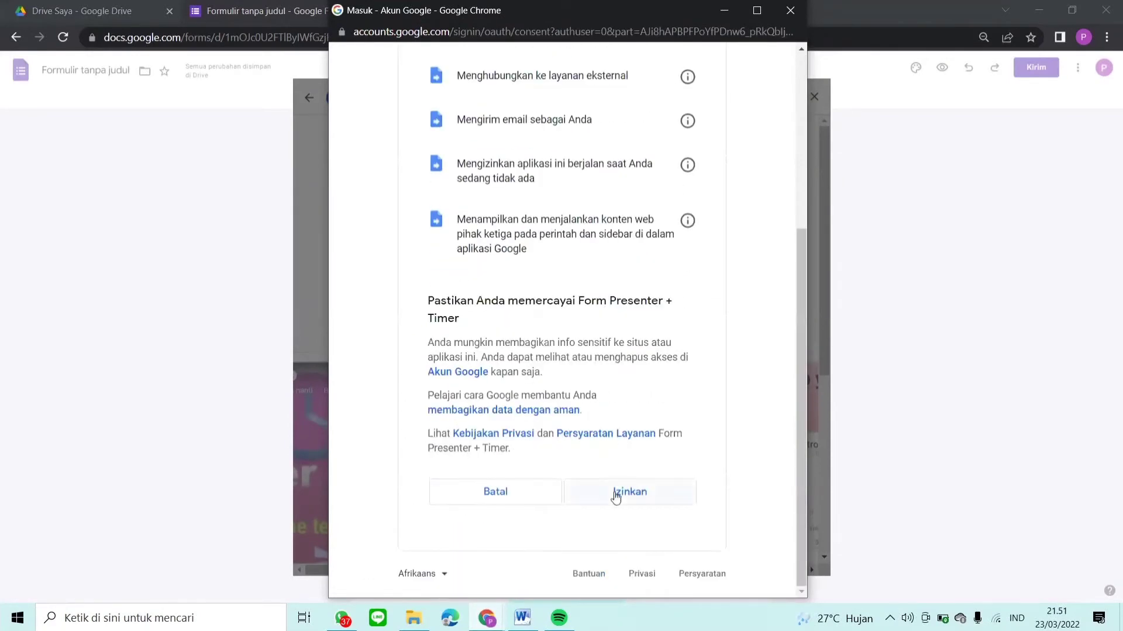
pyautogui.click(616, 496)
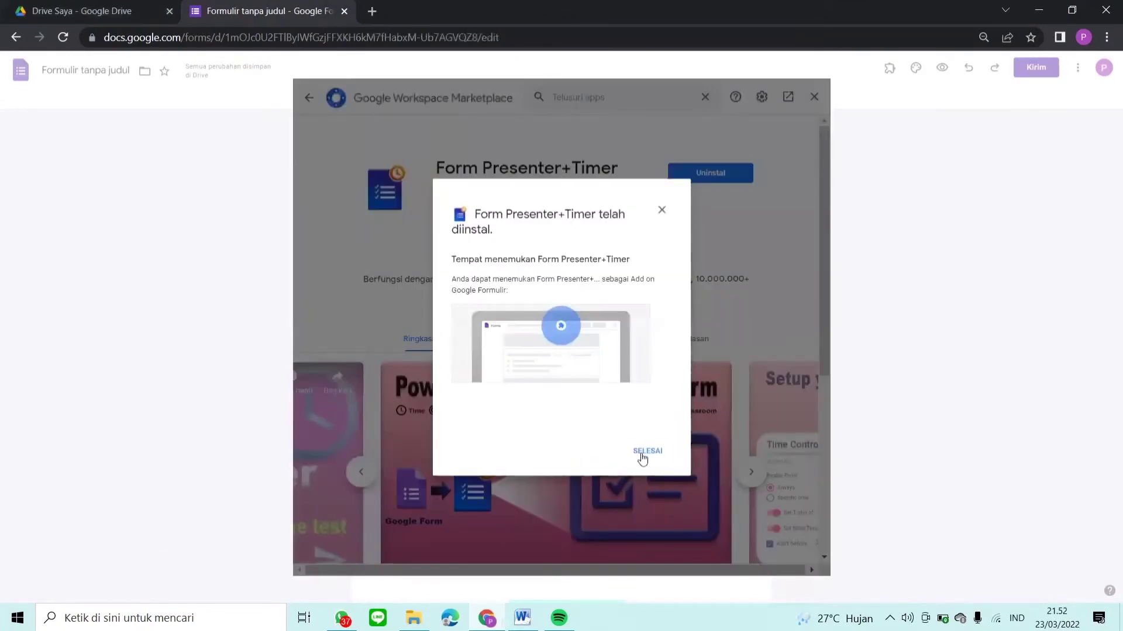
pyautogui.click(641, 454)
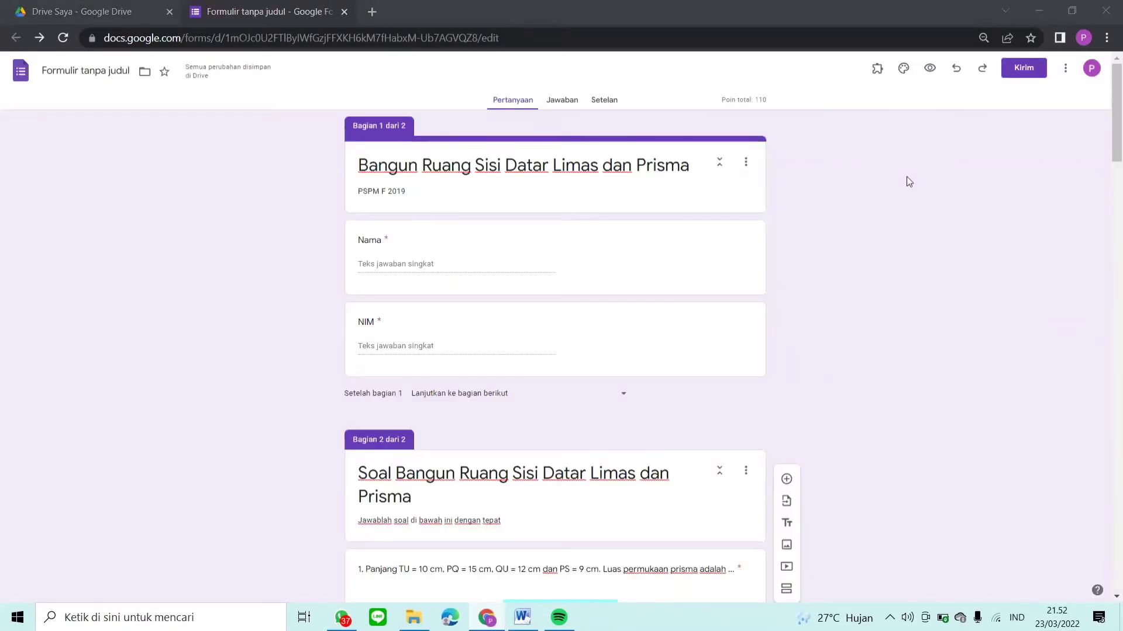
# Open the setup of the Form Presenter add-on for the Bangun Ruang Sisi Datar Limas dan Prisma form
pyautogui.click(876, 69)
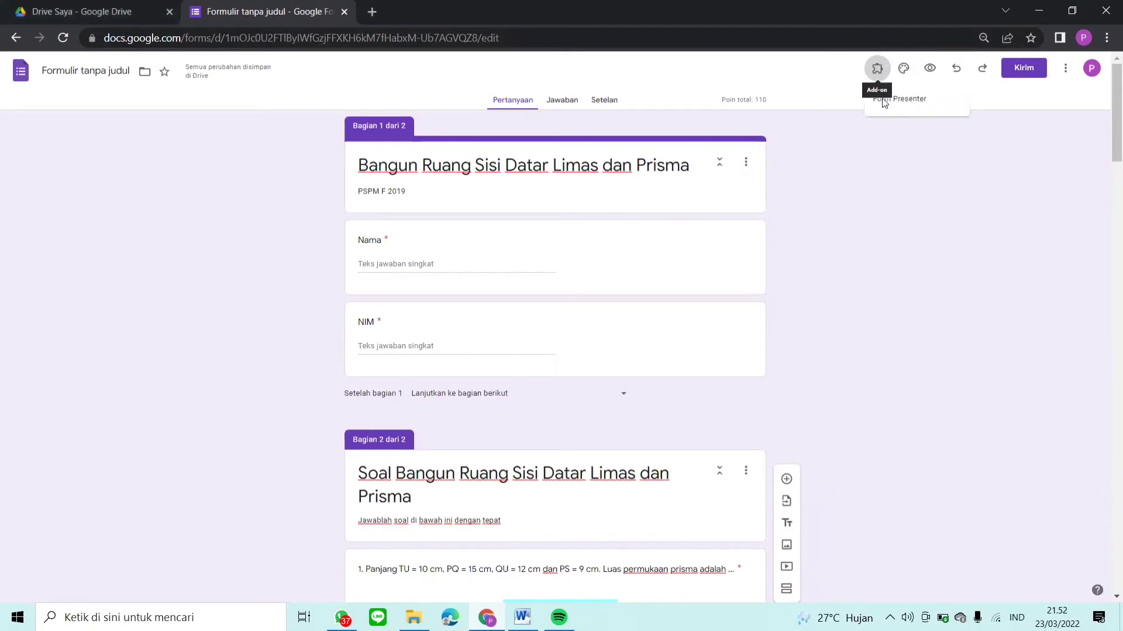
pyautogui.click(900, 100)
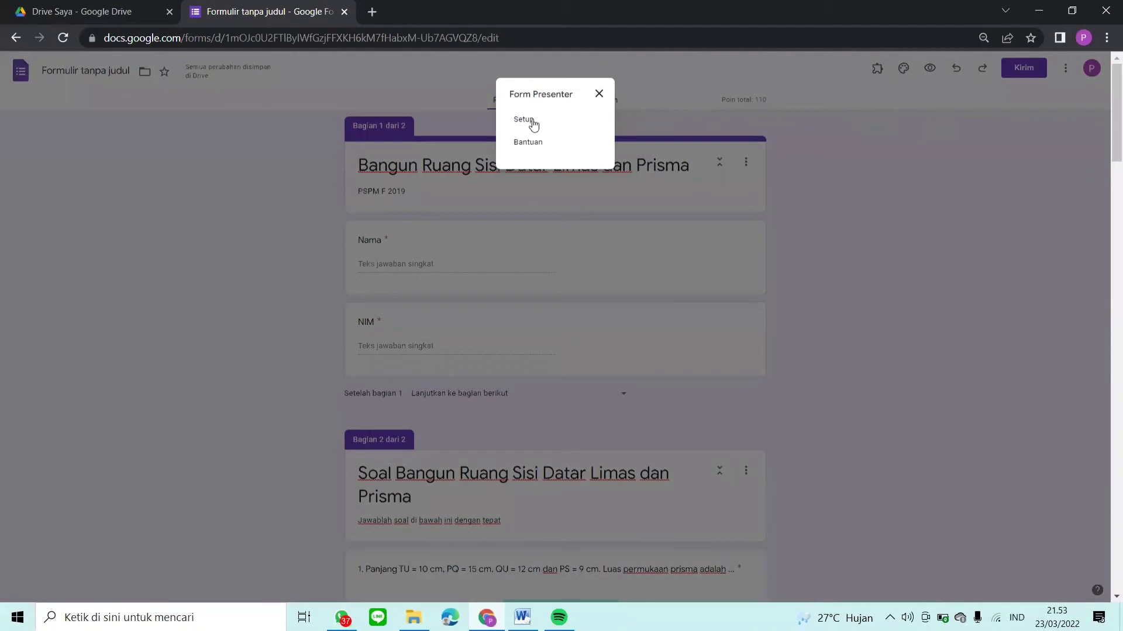
pyautogui.click(532, 122)
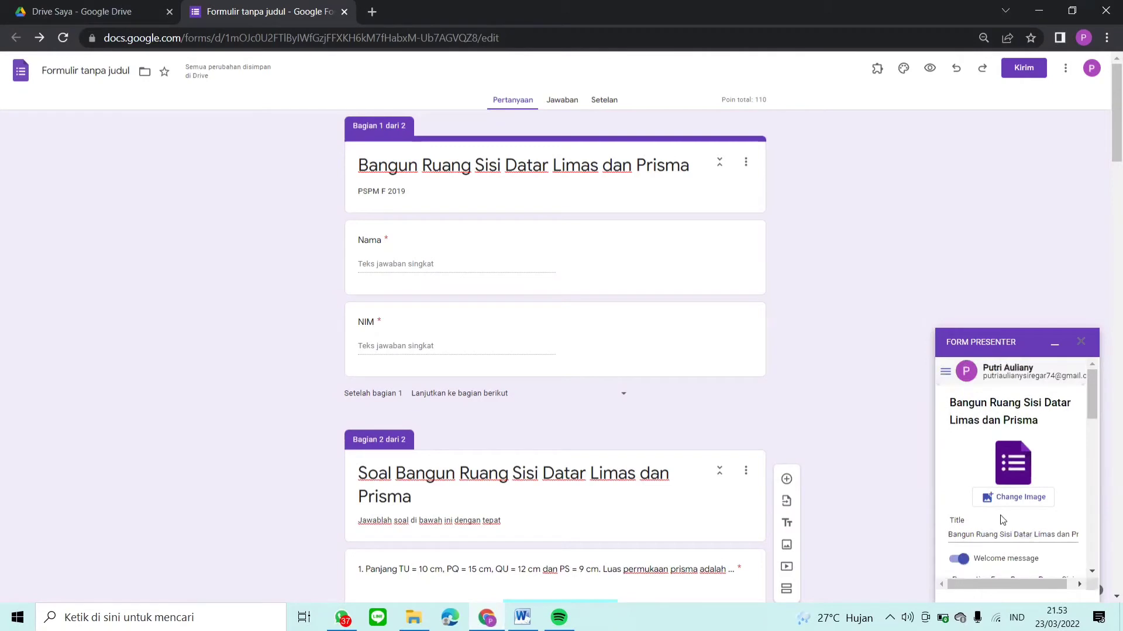
# Set the Form Presenter timer under Time Control to 120 minutes
pyautogui.scroll(-3, 1002, 521)
pyautogui.scroll(-5, 1002, 520)
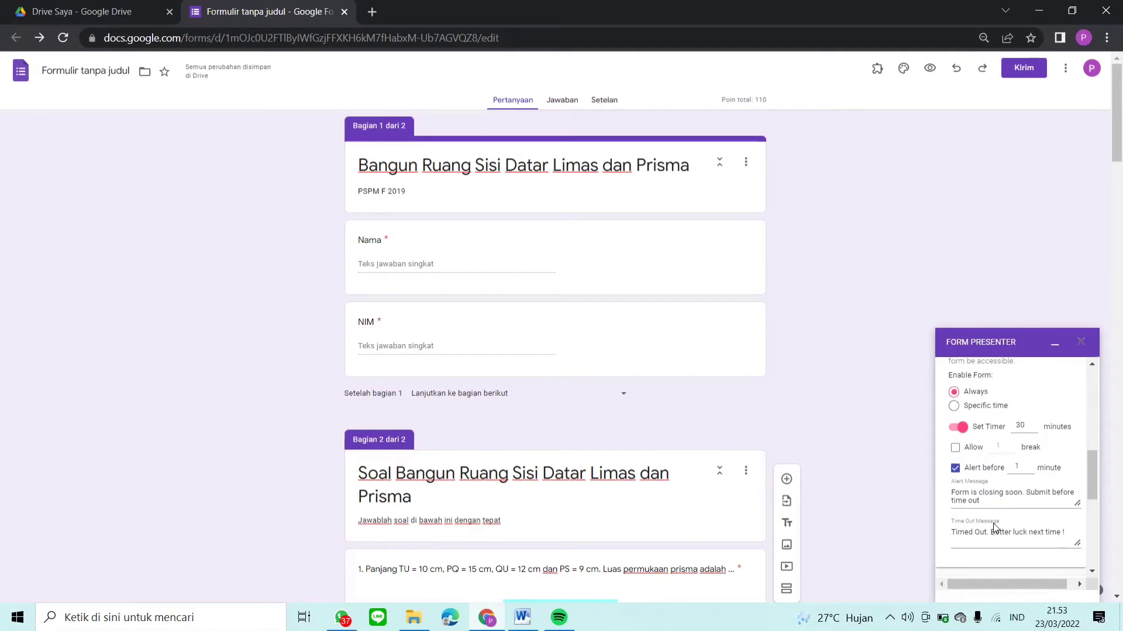
pyautogui.scroll(-3, 1005, 519)
pyautogui.scroll(3, 1008, 518)
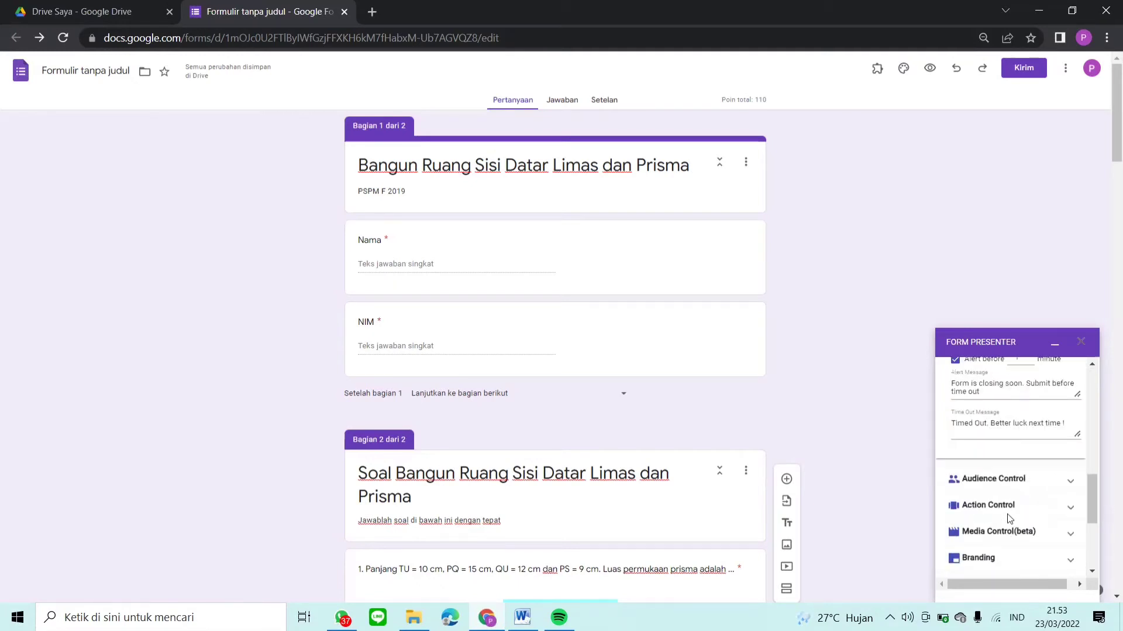
pyautogui.scroll(2, 1010, 512)
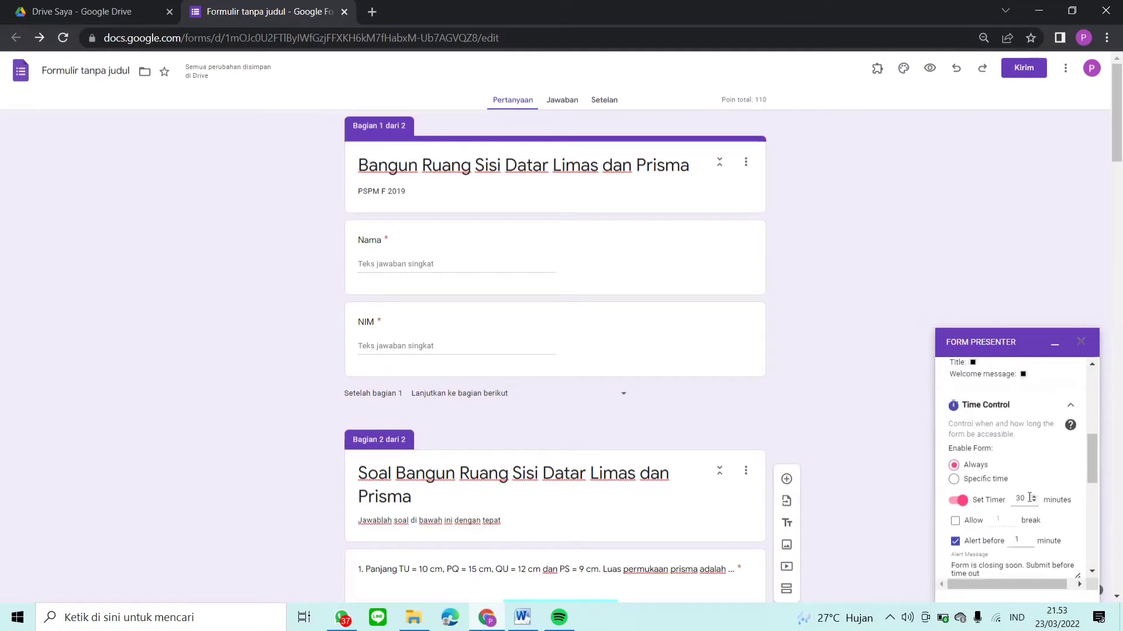
pyautogui.click(1027, 500)
pyautogui.moveTo(1026, 499); pyautogui.dragTo(1014, 499)
pyautogui.write('120')
# Publish the timed form with Form Presenter and copy its link to the clipboard
pyautogui.scroll(-10, 1014, 499)
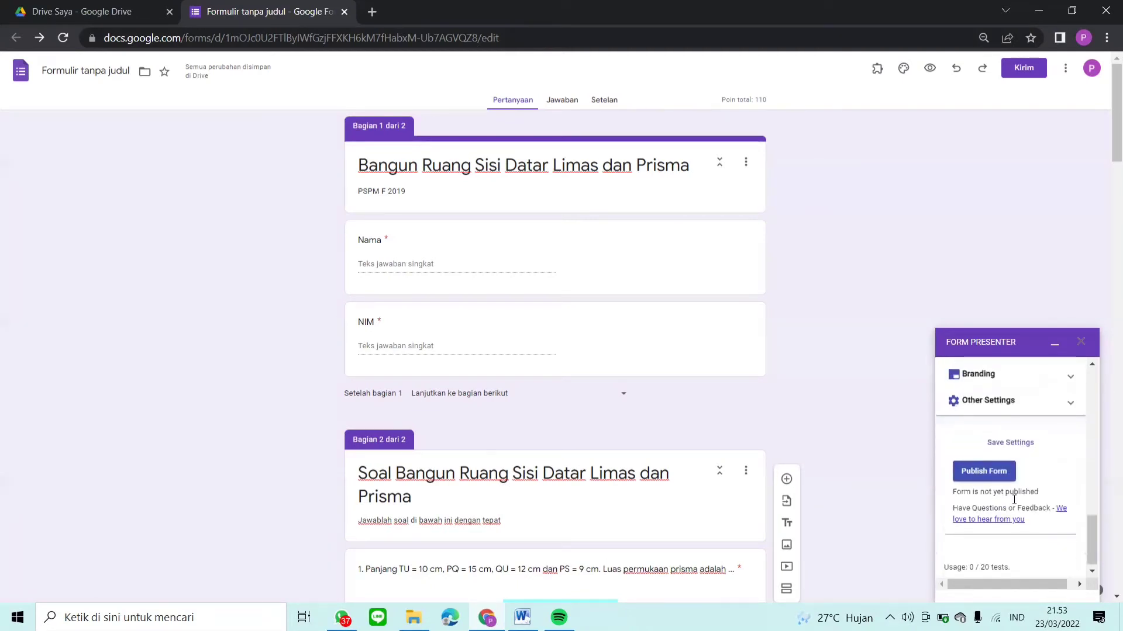
pyautogui.click(986, 473)
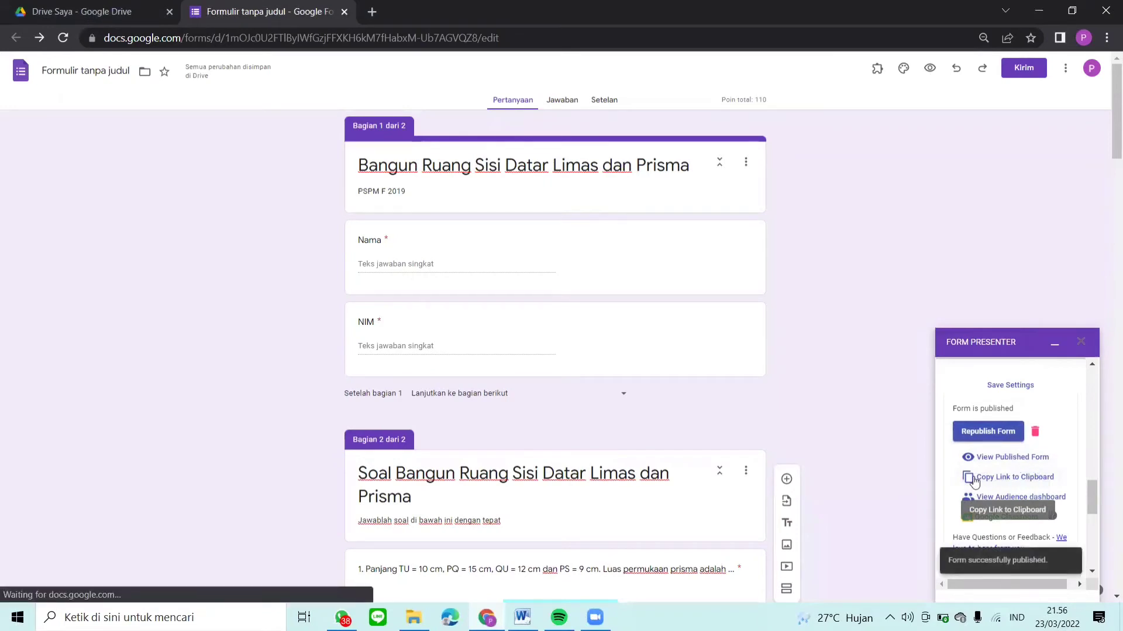
pyautogui.click(974, 481)
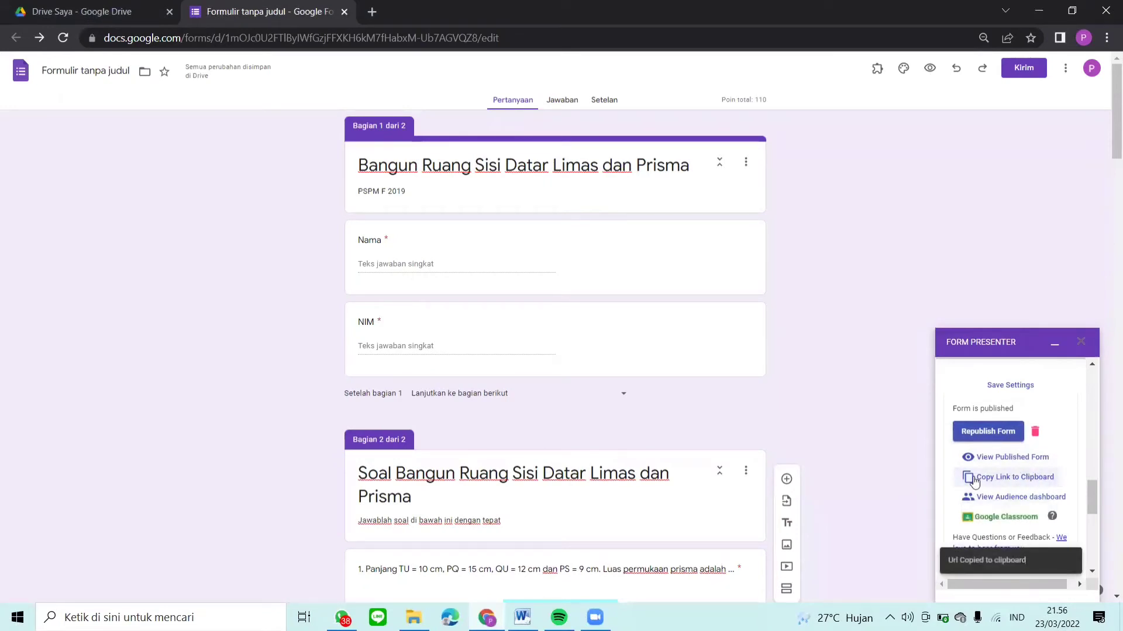
# Open the copied Form Presenter link in a new browser tab
pyautogui.click(373, 13)
pyautogui.hotkey('ctrl', 'v')
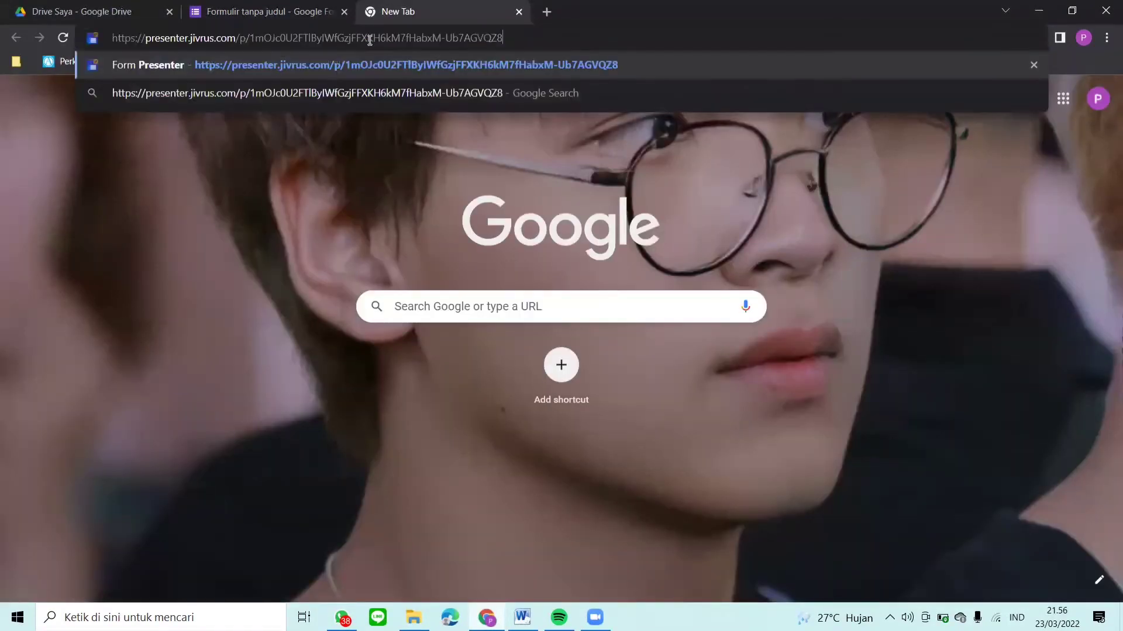
pyautogui.press('Return')
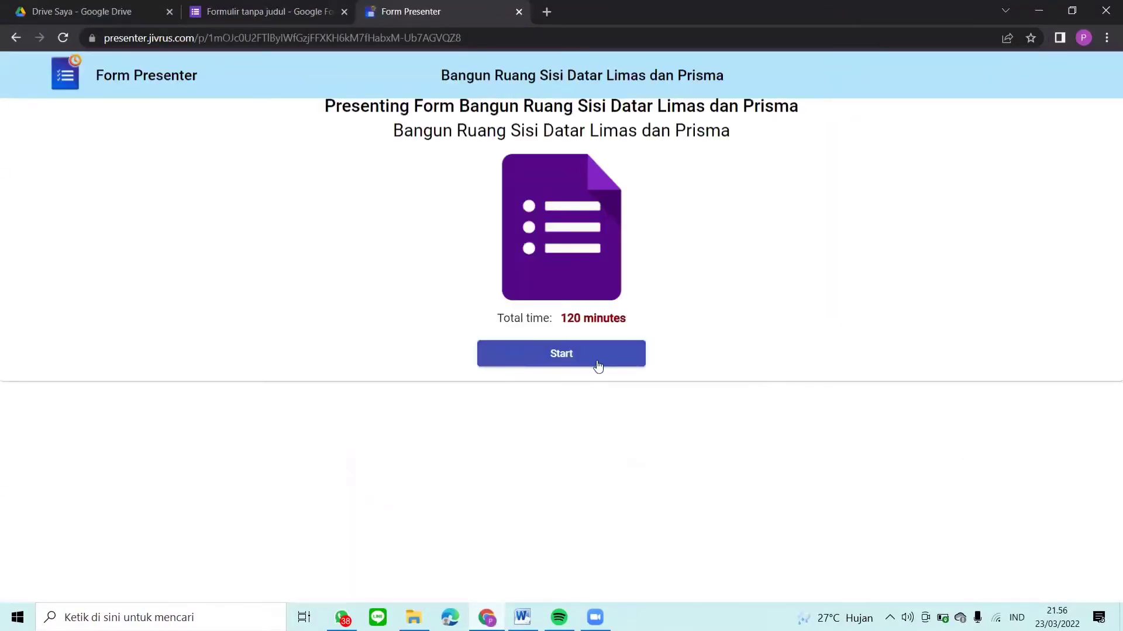
# Start the timed form, continue with the current draft, and look over its opening page with the Nama and NIM fields
pyautogui.click(565, 356)
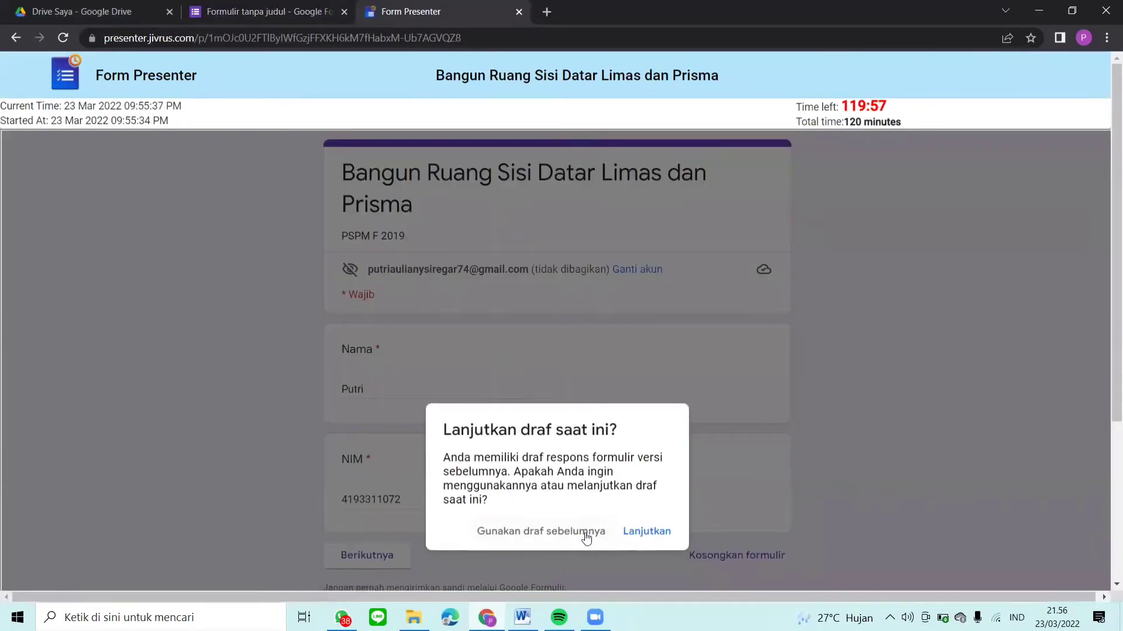
pyautogui.click(637, 538)
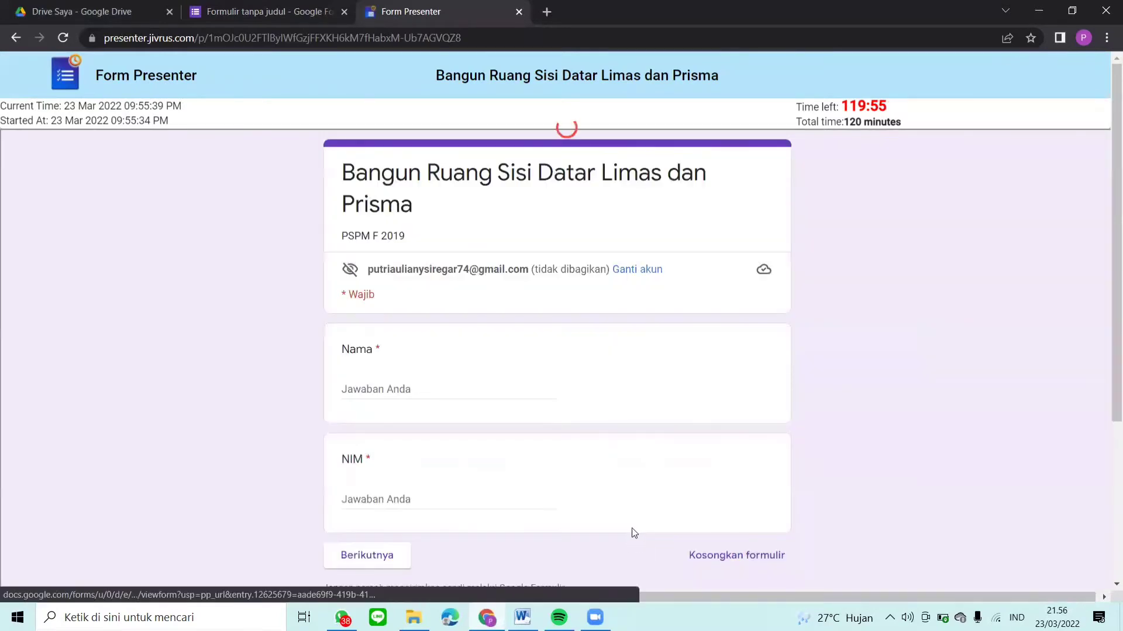
pyautogui.scroll(-2, 628, 331)
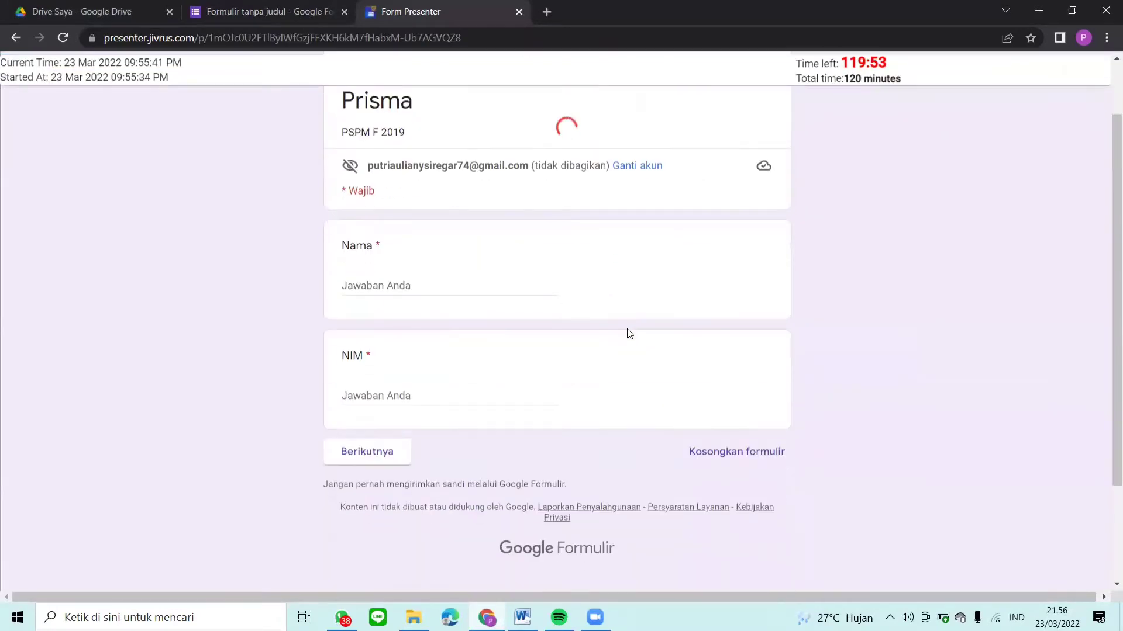
pyautogui.scroll(1, 630, 334)
pyautogui.scroll(1, 885, 229)
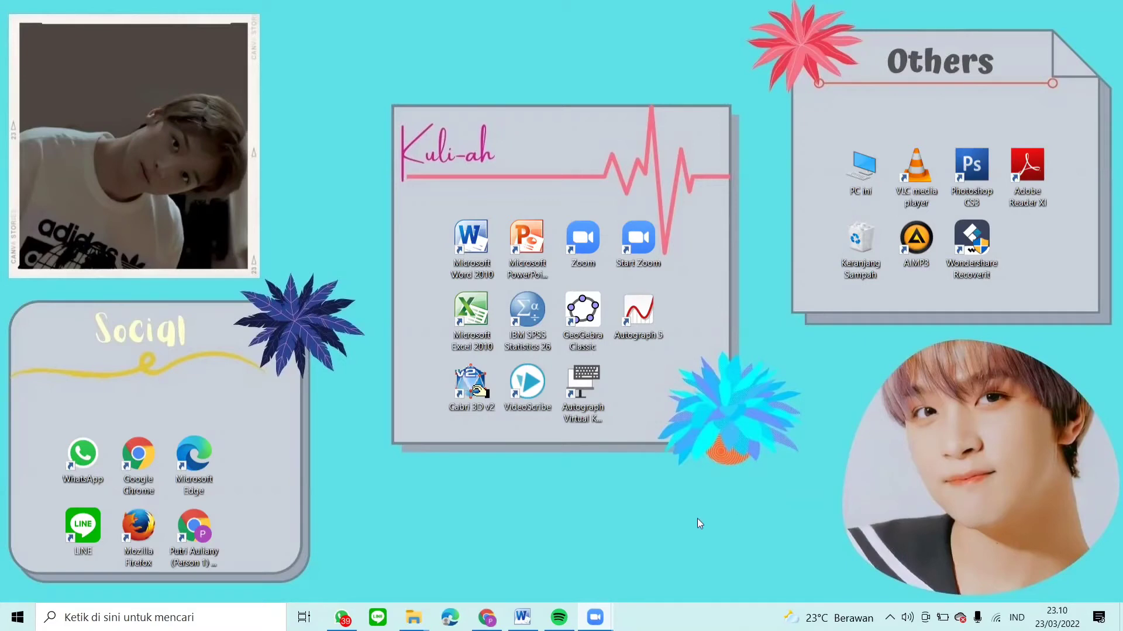
# Switch to Chrome and load the previously visited Quizizz address for quiz-bangun-ruang-sisi-datar in the new tab
pyautogui.click(486, 616)
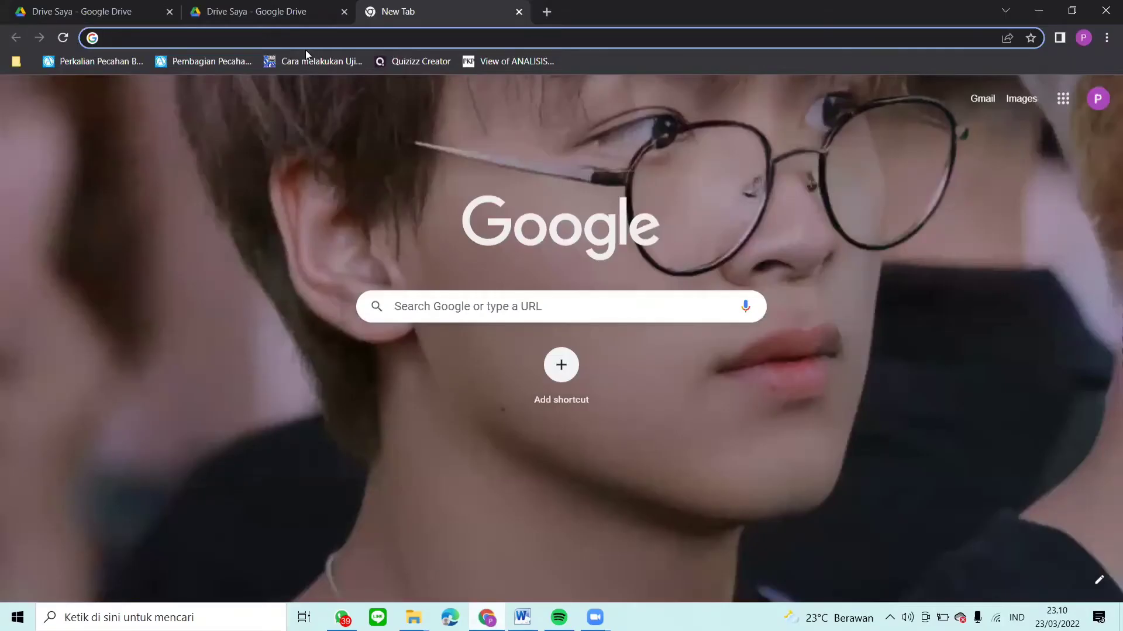
pyautogui.write('qui')
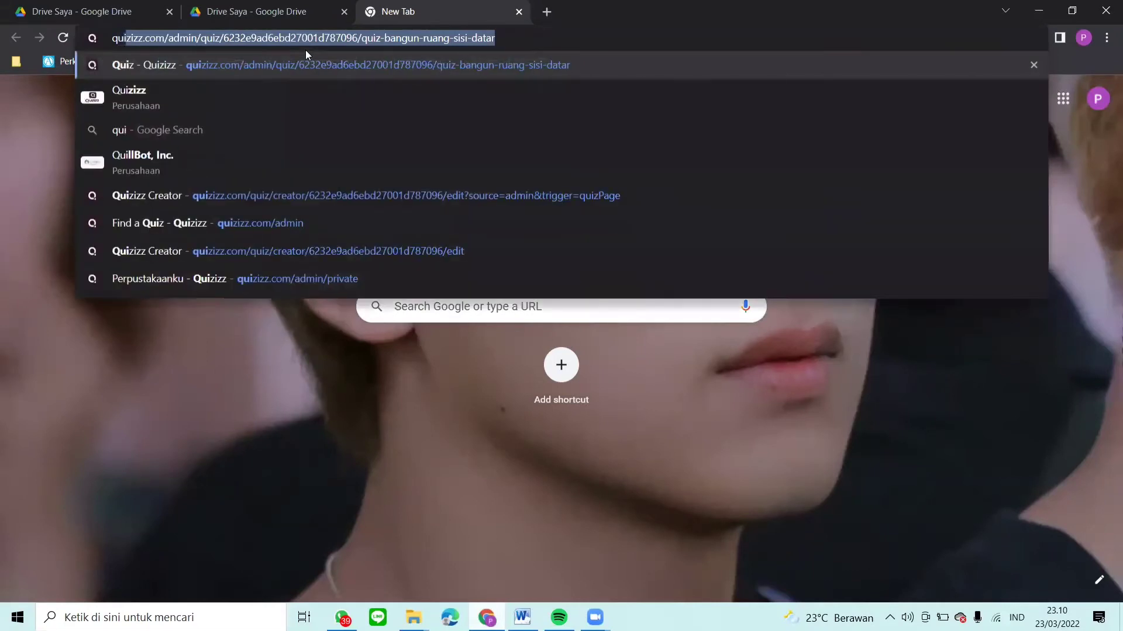
pyautogui.write('zizz.com/admin/quiz/6232e9ad6ebd27001d787096/quiz-bangun-ruang-sisi-datar')
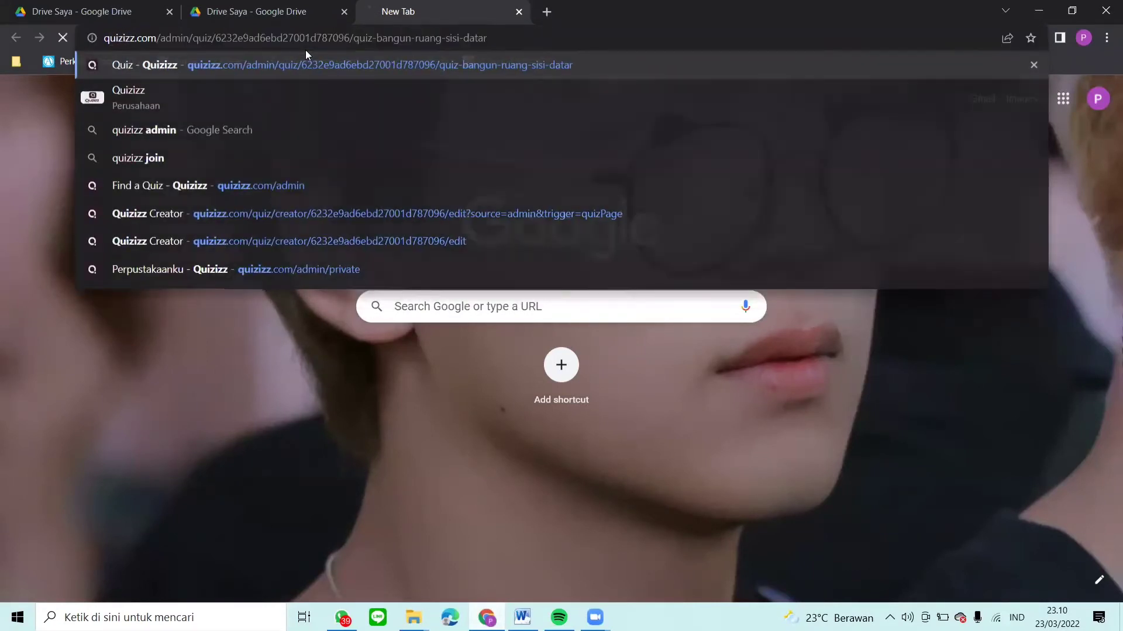
pyautogui.press('Return')
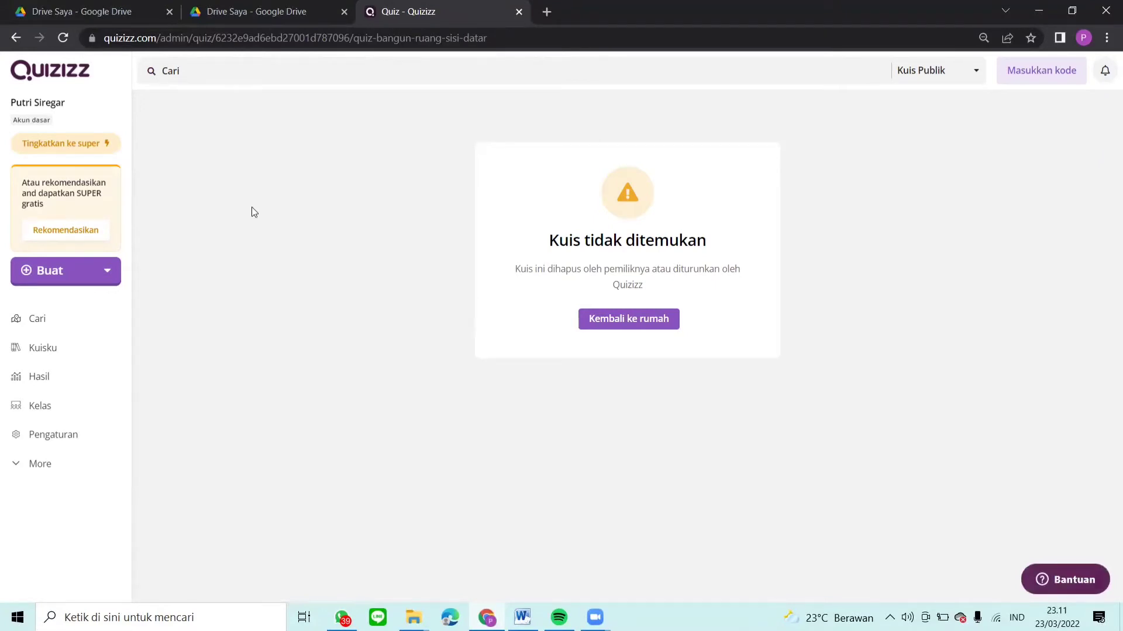
# Create a new quiz named "Bangun Ruang Sisi Datar Prisma dan Limas" with Mathematics as its subject
pyautogui.click(87, 277)
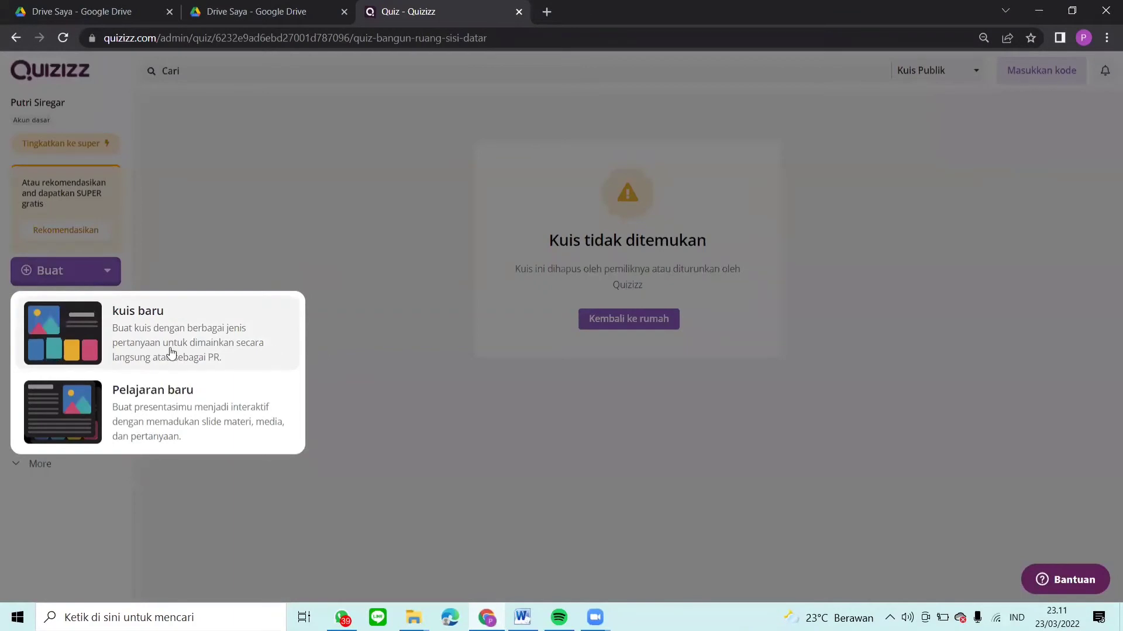
pyautogui.click(171, 353)
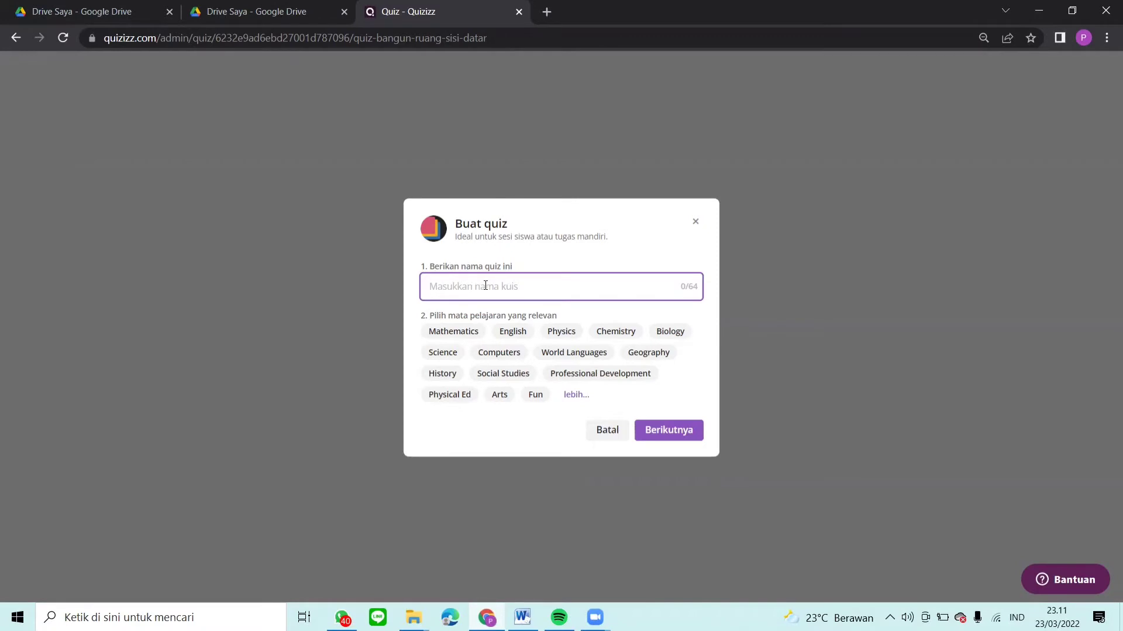
pyautogui.write('Bangun Ruang Sisi Datar Pri')
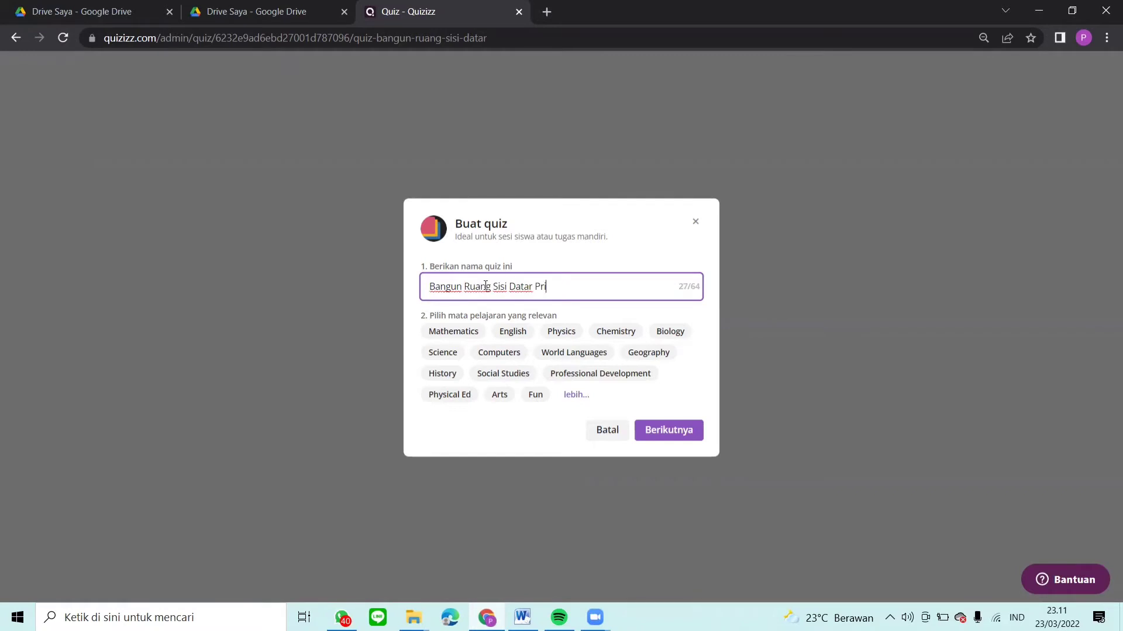
pyautogui.write('sma dan Limas')
pyautogui.click(455, 331)
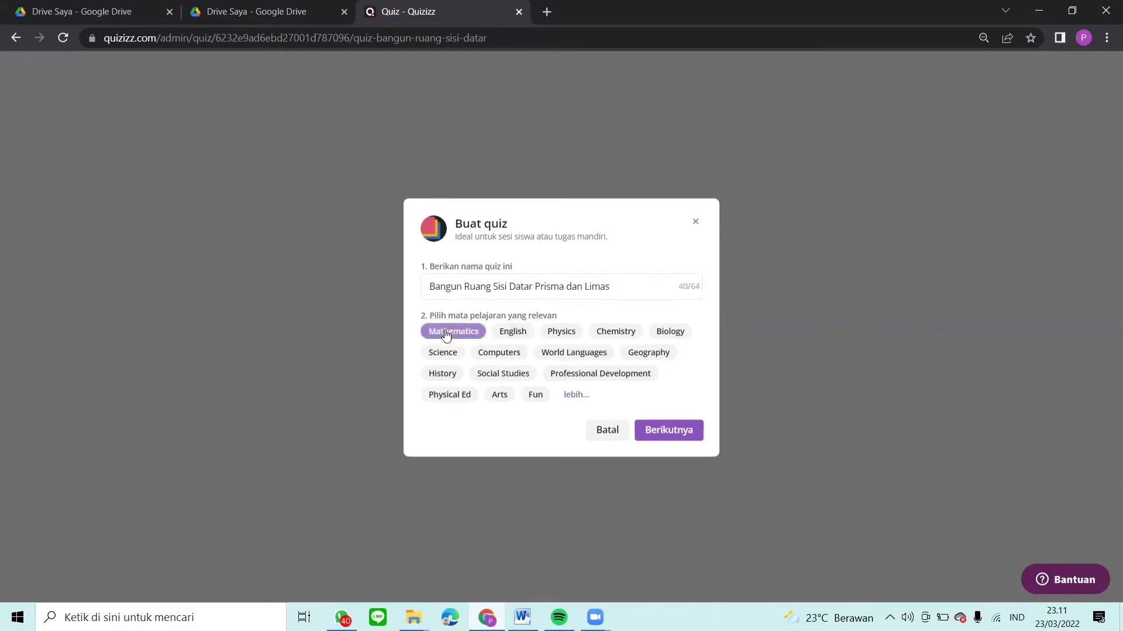
pyautogui.click(660, 432)
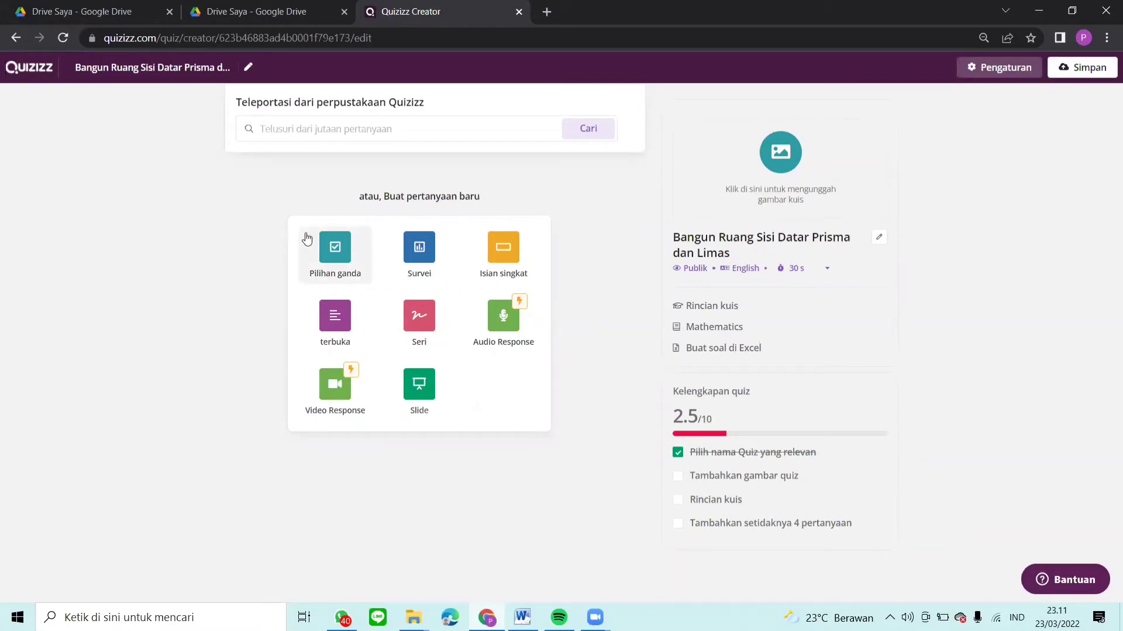
# Add a multiple-choice question to the quiz and select the text of question 1 in the Word document Luas permukaan Prisma for copying
pyautogui.click(328, 258)
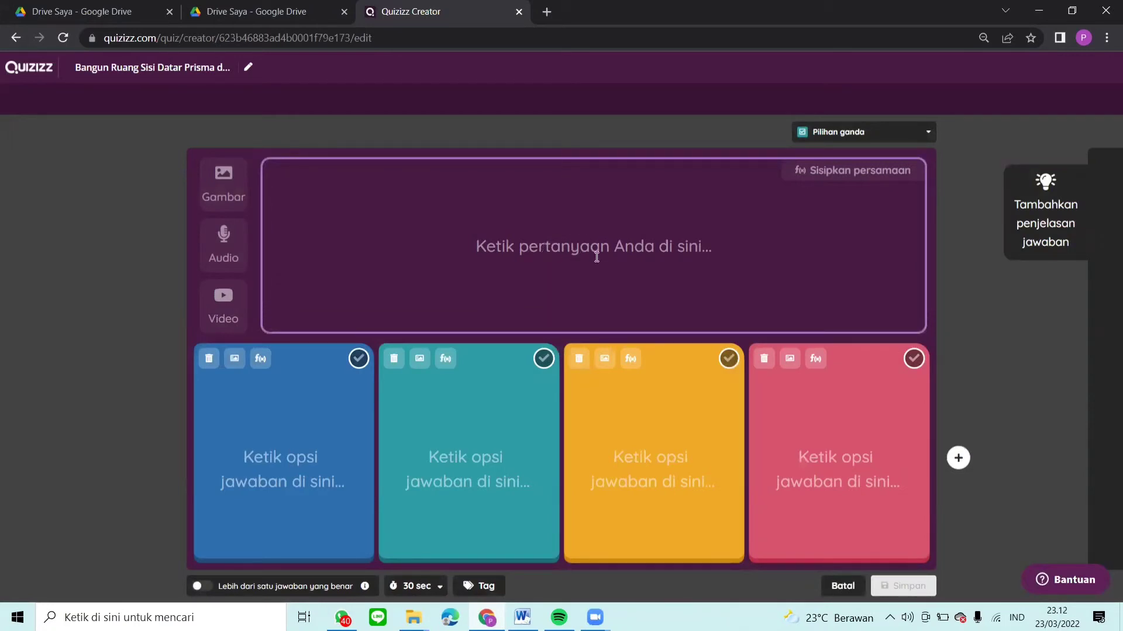
pyautogui.click(597, 257)
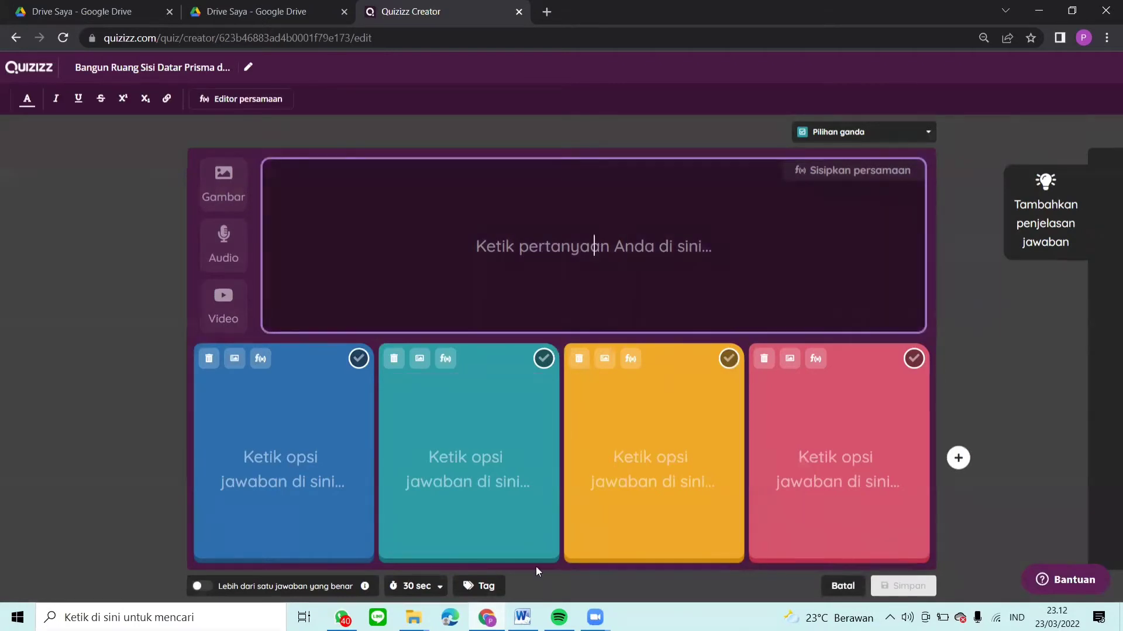
pyautogui.moveTo(522, 618)
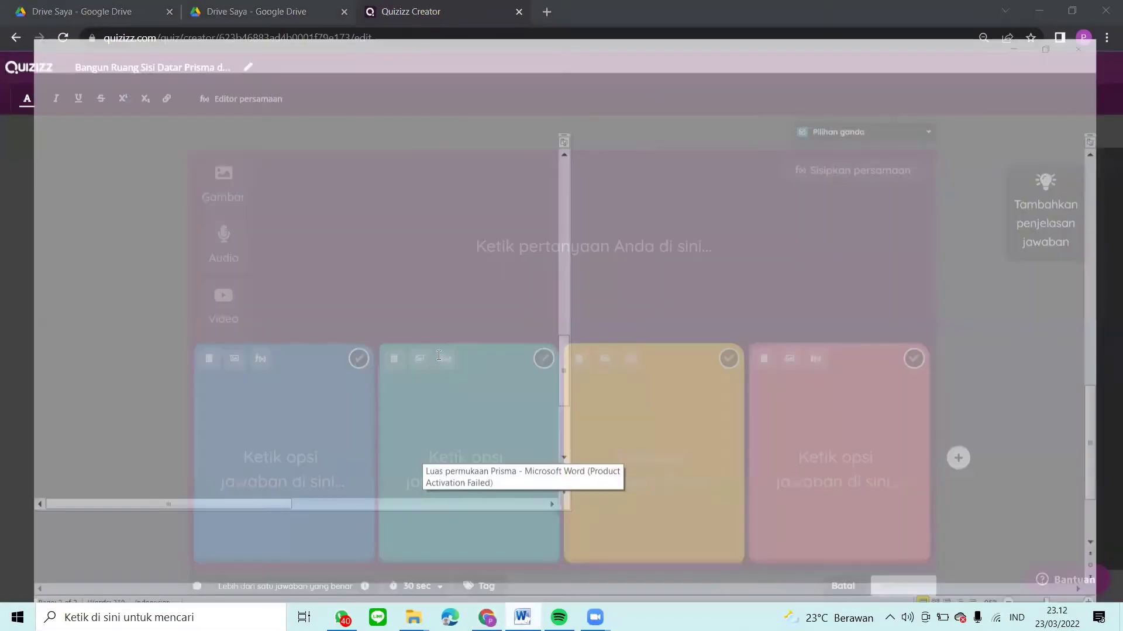
pyautogui.click(522, 555)
pyautogui.scroll(5, 461, 303)
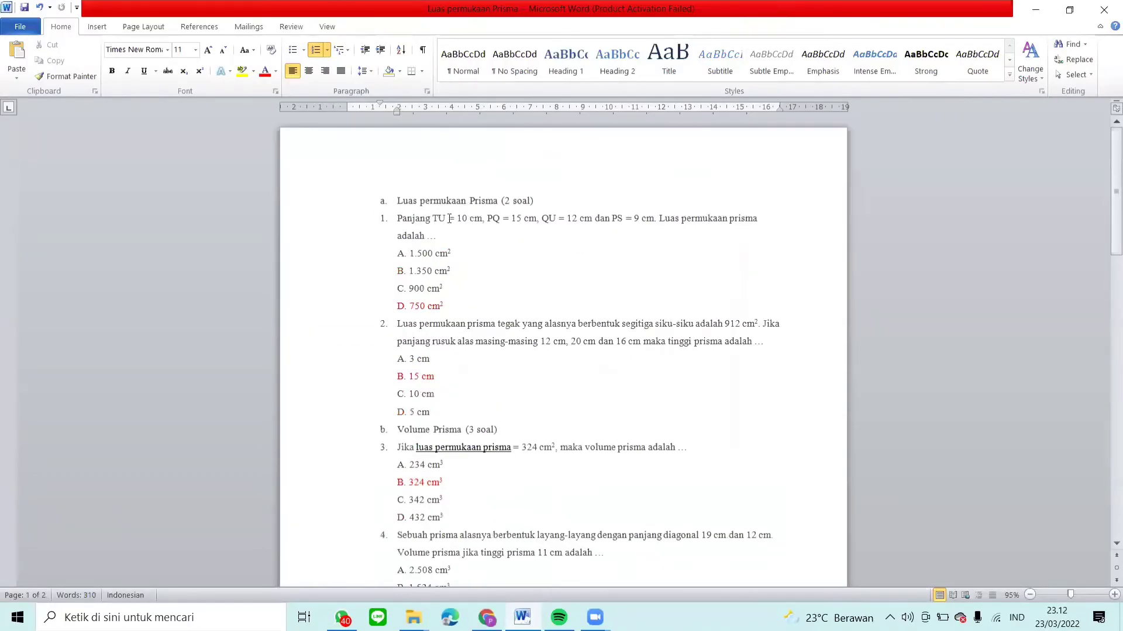
pyautogui.tripleClick(377, 217)
pyautogui.click(445, 219)
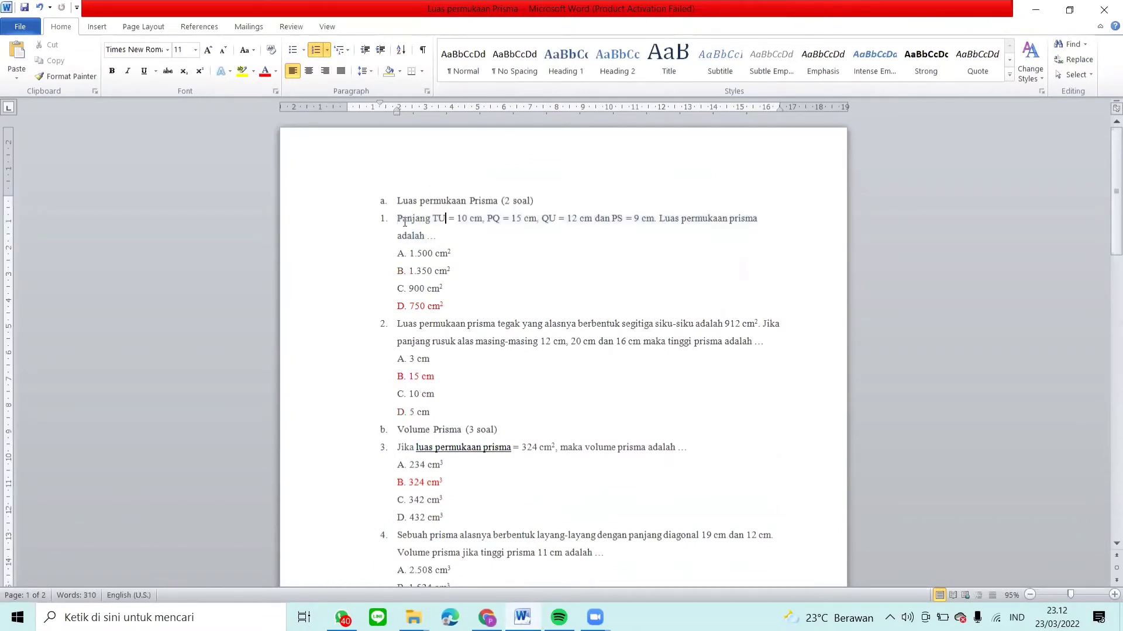
pyautogui.moveTo(399, 219); pyautogui.dragTo(451, 240)
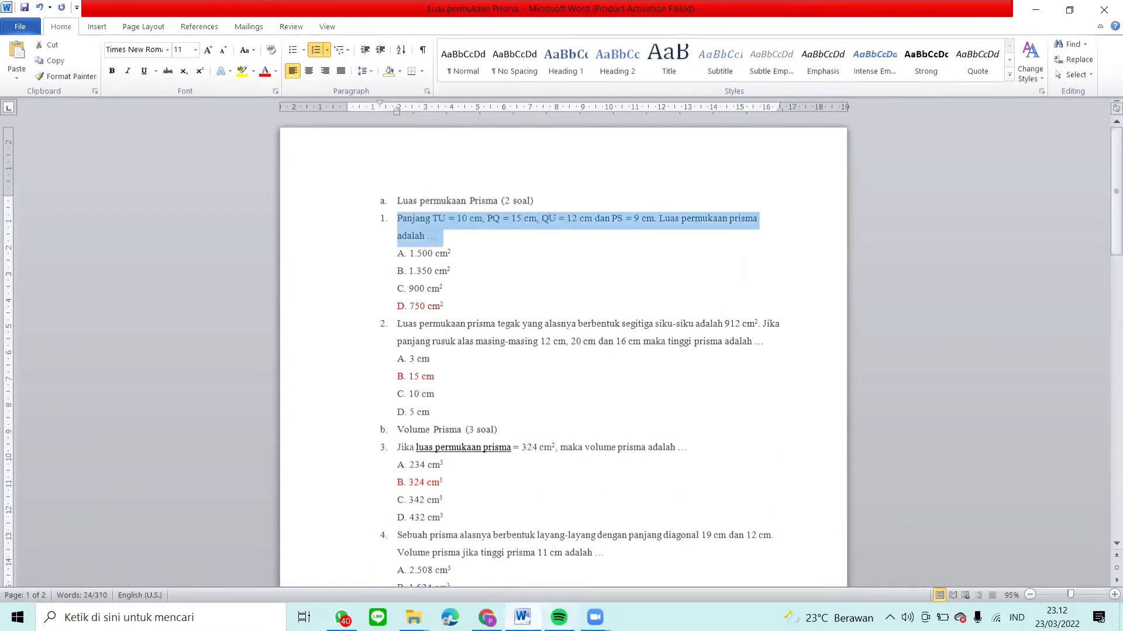
# Switch back to Quizizz, insert the copied prism surface-area text as the question, and prefix it with "1."
pyautogui.hotkey('alt', 'Tab')
pyautogui.write('Panjang TU = 10 cm, PQ = 15 cm, QU = 12 cm dan PS = 9 cm. Luas permukaan prisma adalah ...')
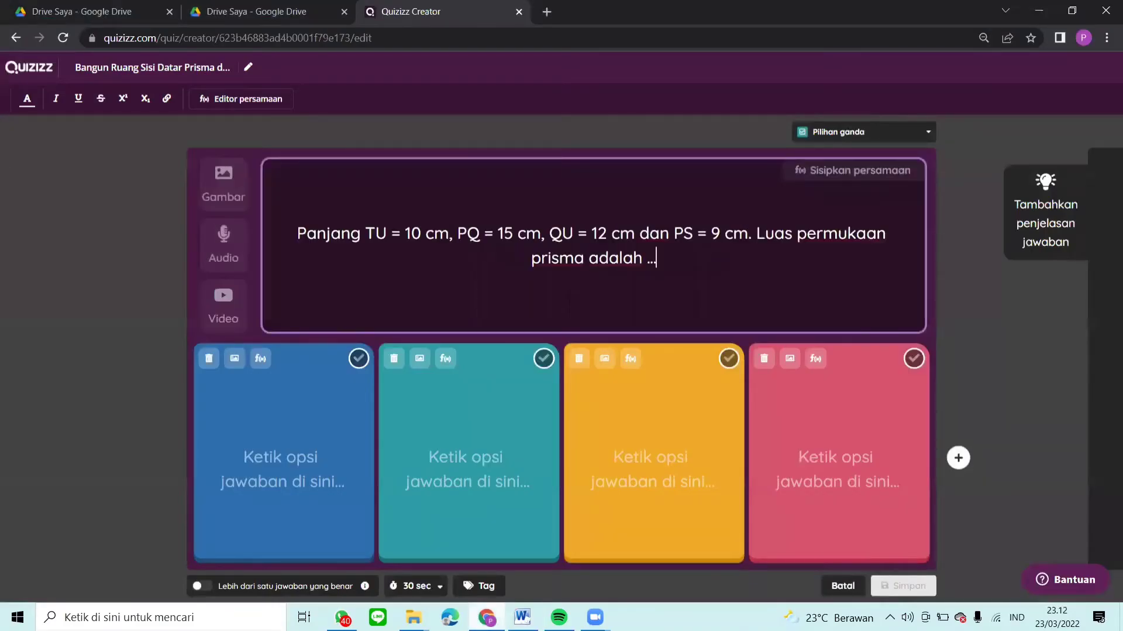
pyautogui.click(300, 234)
pyautogui.write('1.')
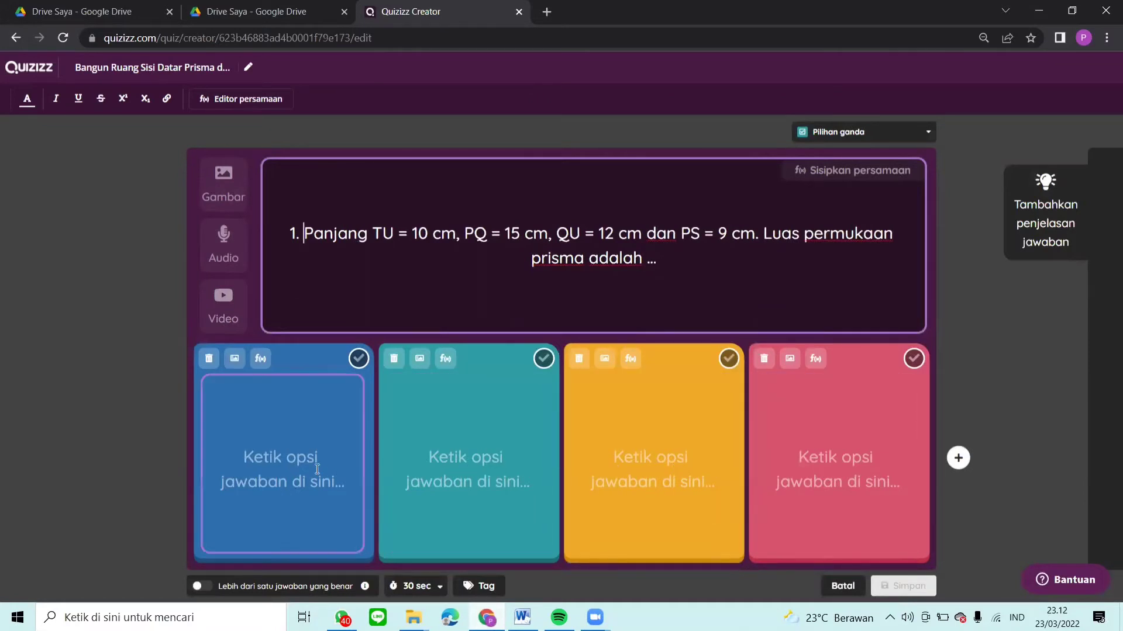
# Enter "A. 1.500 cm2" as the first answer option of question 1
pyautogui.click(286, 464)
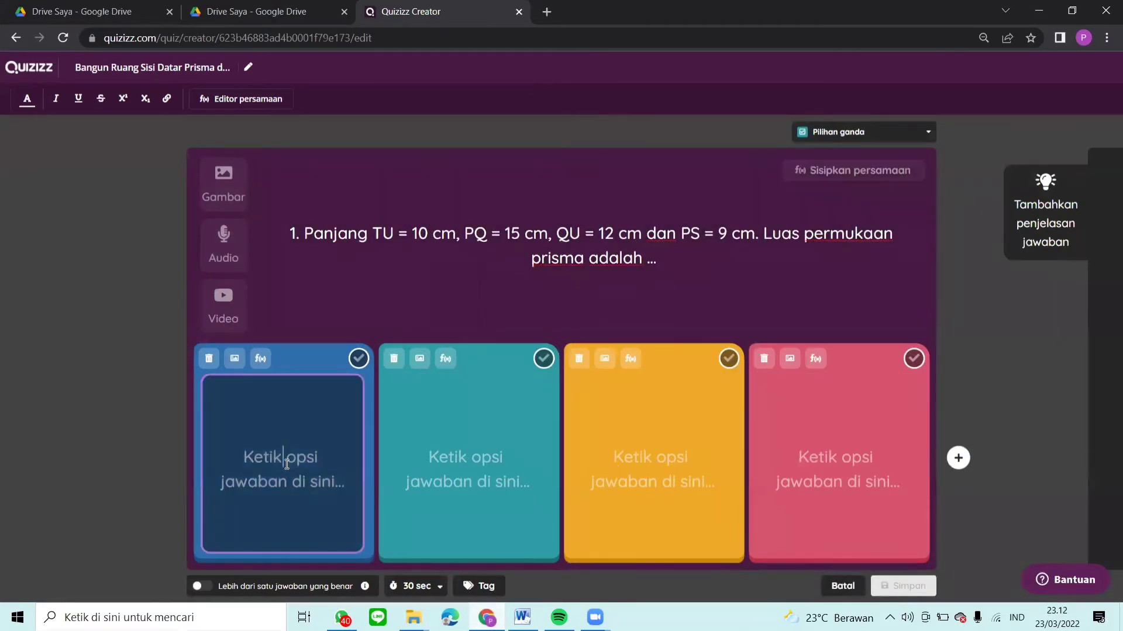
pyautogui.write('A.')
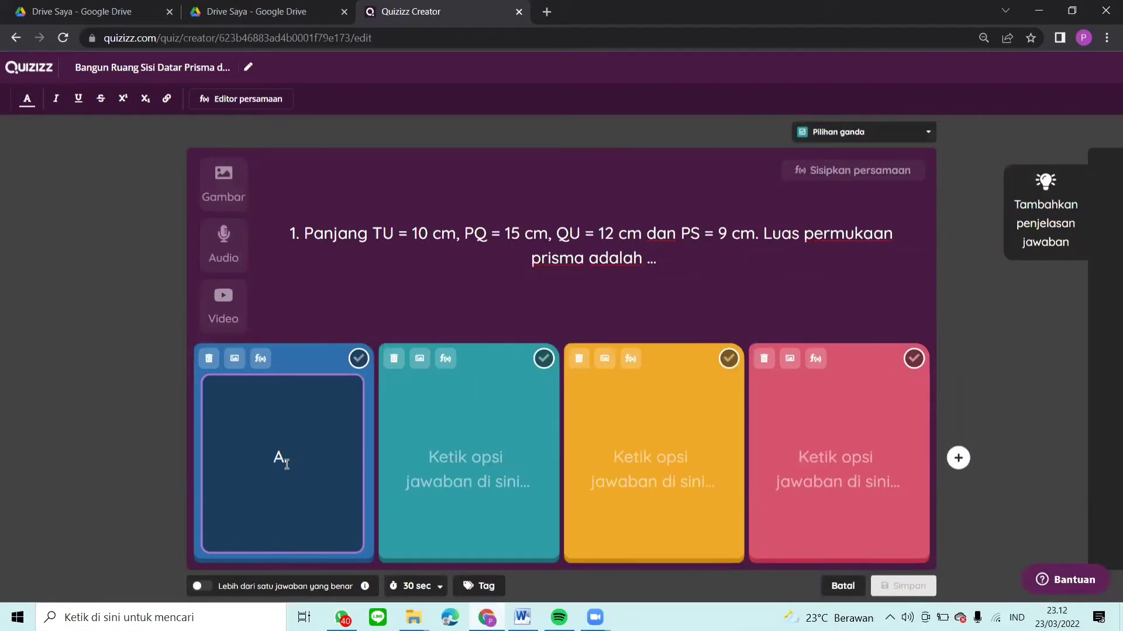
pyautogui.press('BackSpace')
pyautogui.write('. 1.500 cm2')
pyautogui.click(398, 464)
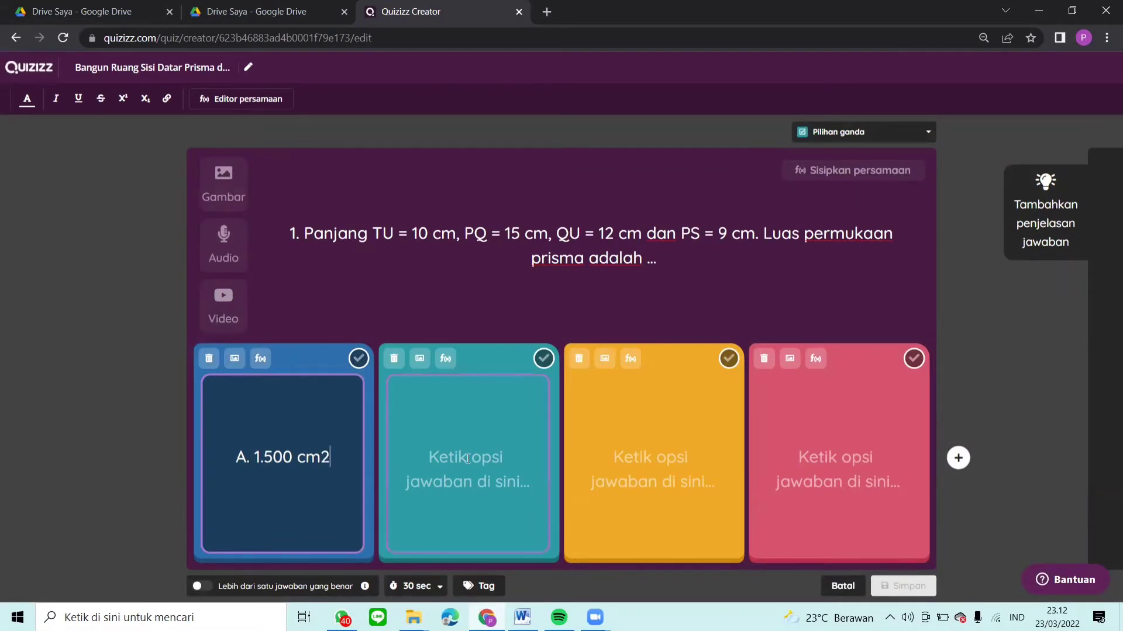
# Enter the remaining answer options "B. 1.350 cm2", "C. 900 cm2" and "D. 750 cm2", and mark option D as correct
pyautogui.click(445, 462)
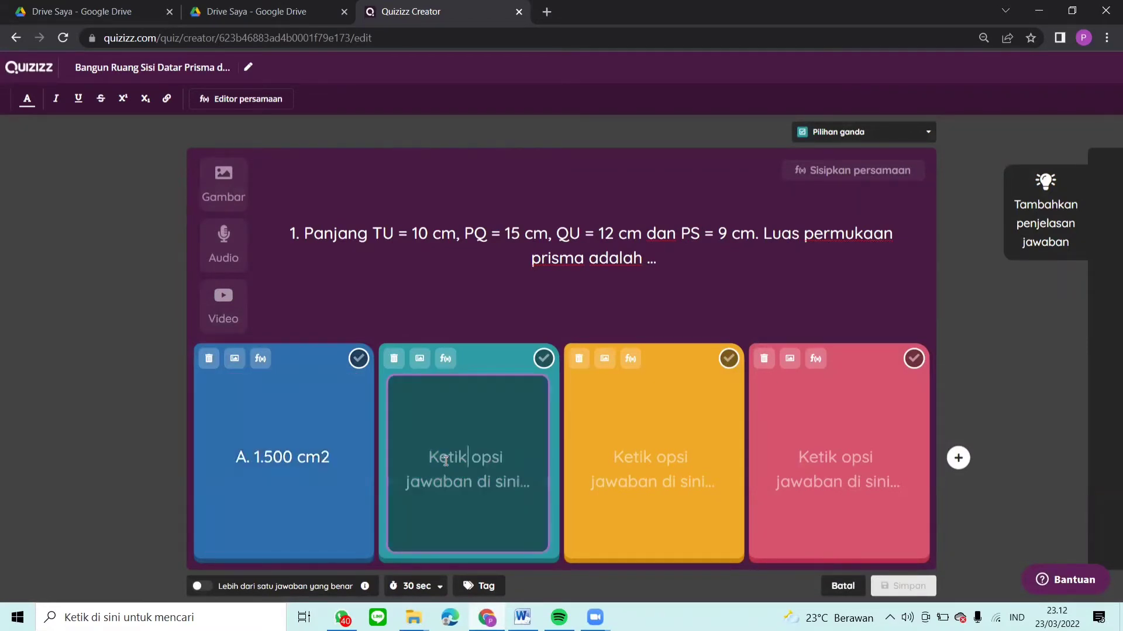
pyautogui.write('B. ')
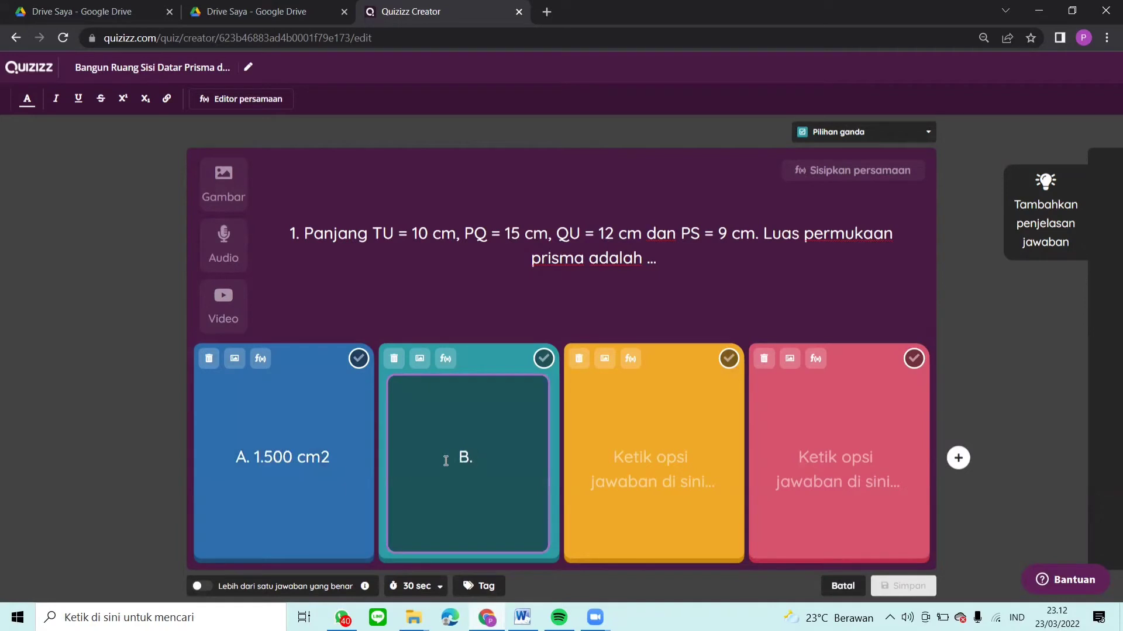
pyautogui.write('1.350 cm2')
pyautogui.click(653, 462)
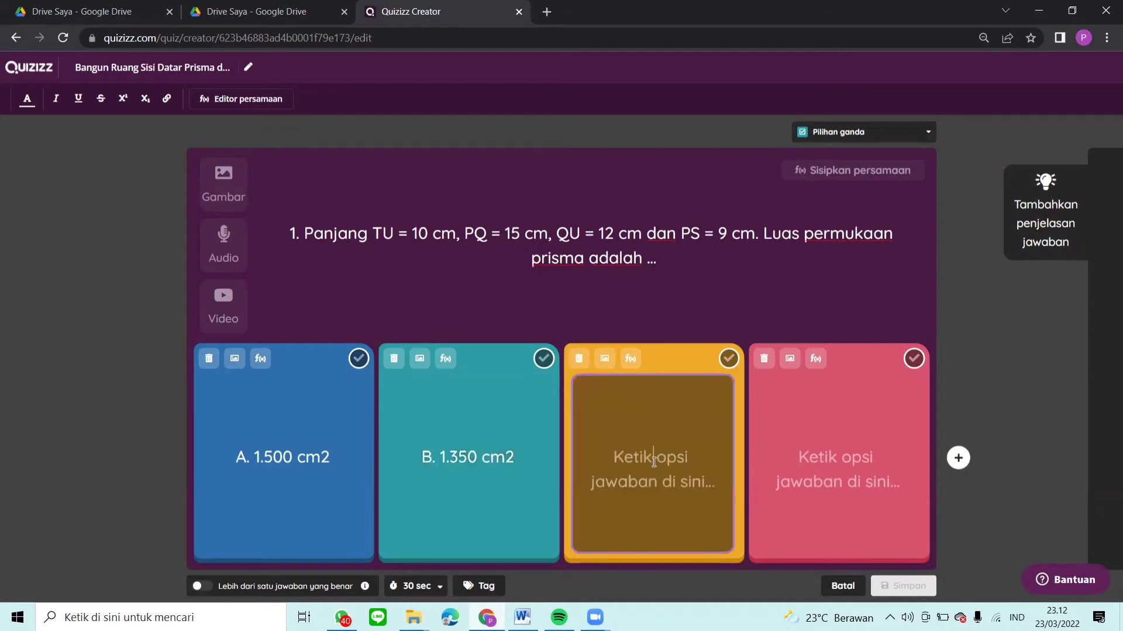
pyautogui.write('C.')
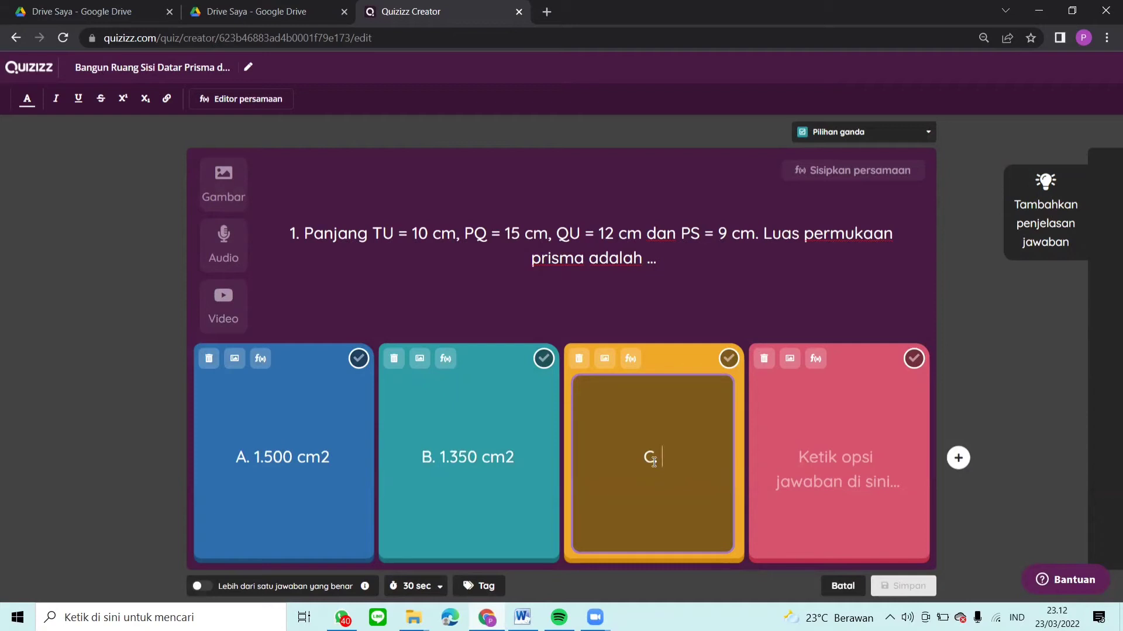
pyautogui.write(' 900 cm2')
pyautogui.click(786, 456)
pyautogui.write('D.')
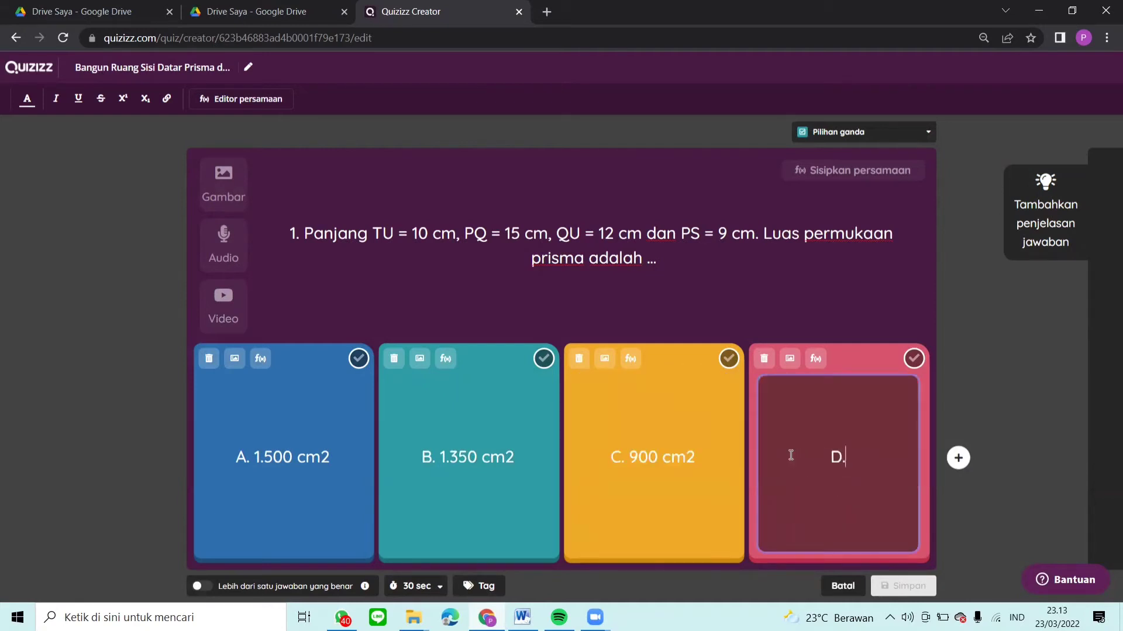
pyautogui.write(' 750')
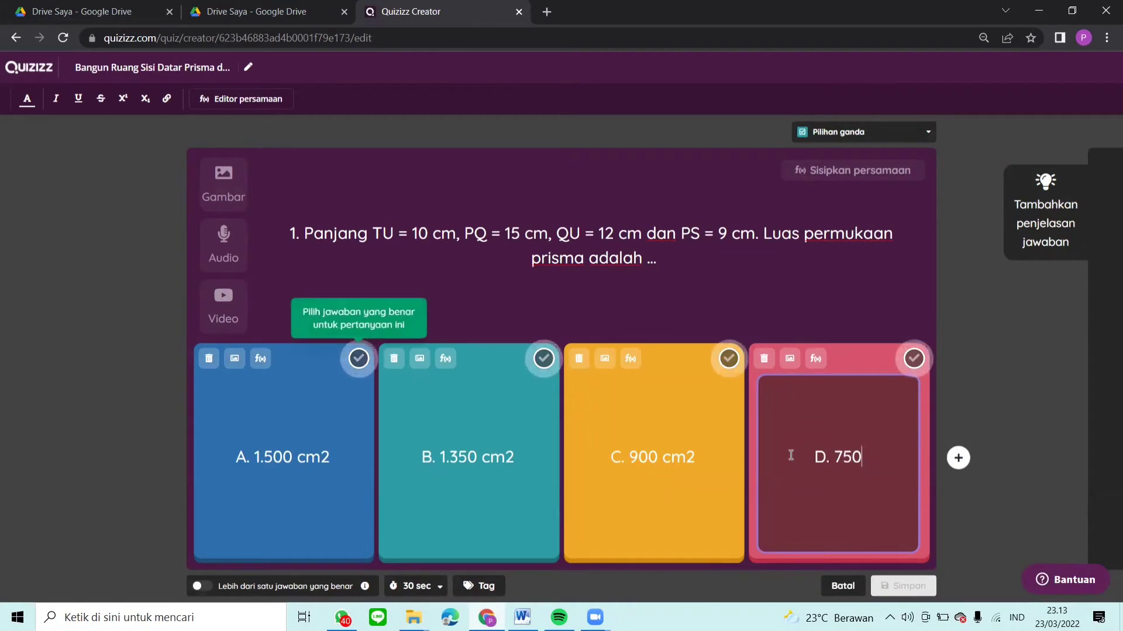
pyautogui.write(' cm2')
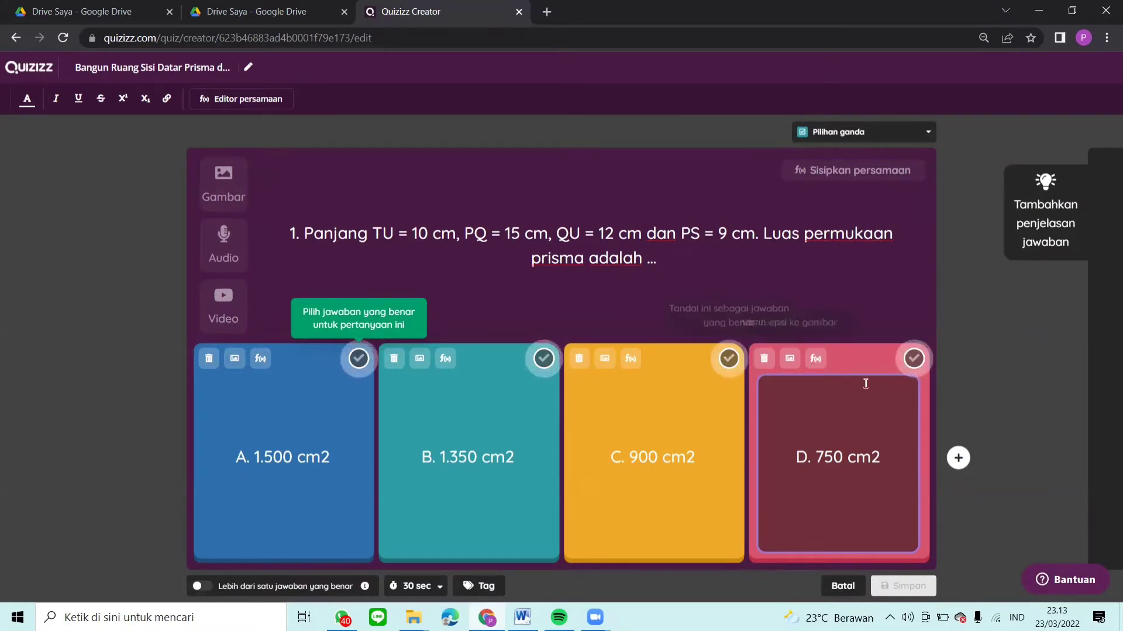
pyautogui.click(914, 359)
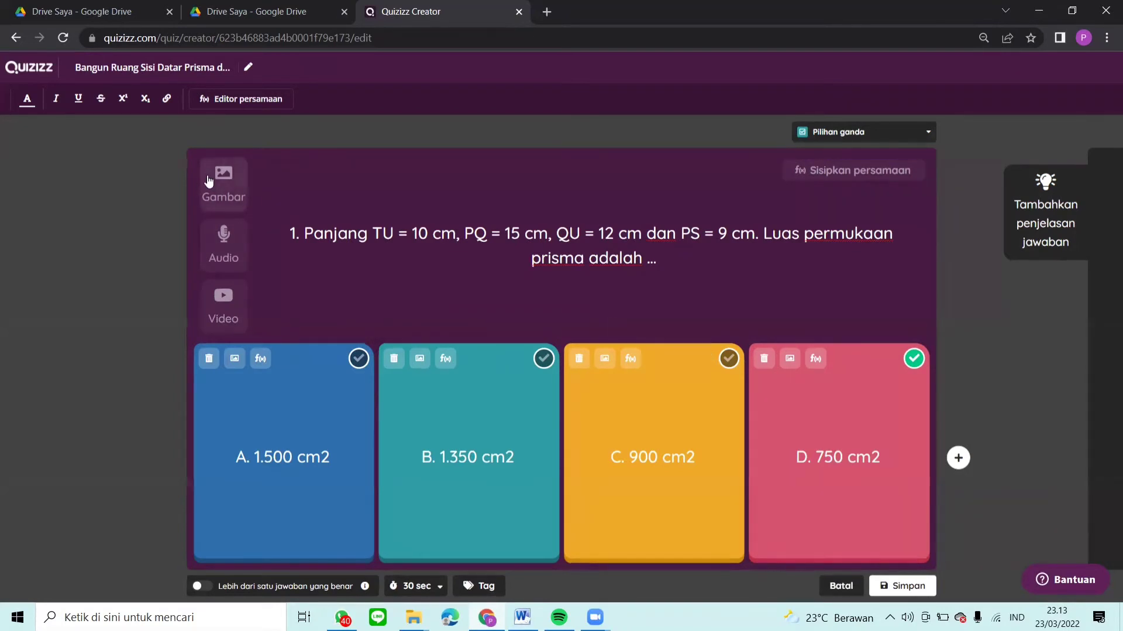
# Upload the prism image file "1" from the Unduhan folder and insert it into question 1
pyautogui.click(209, 179)
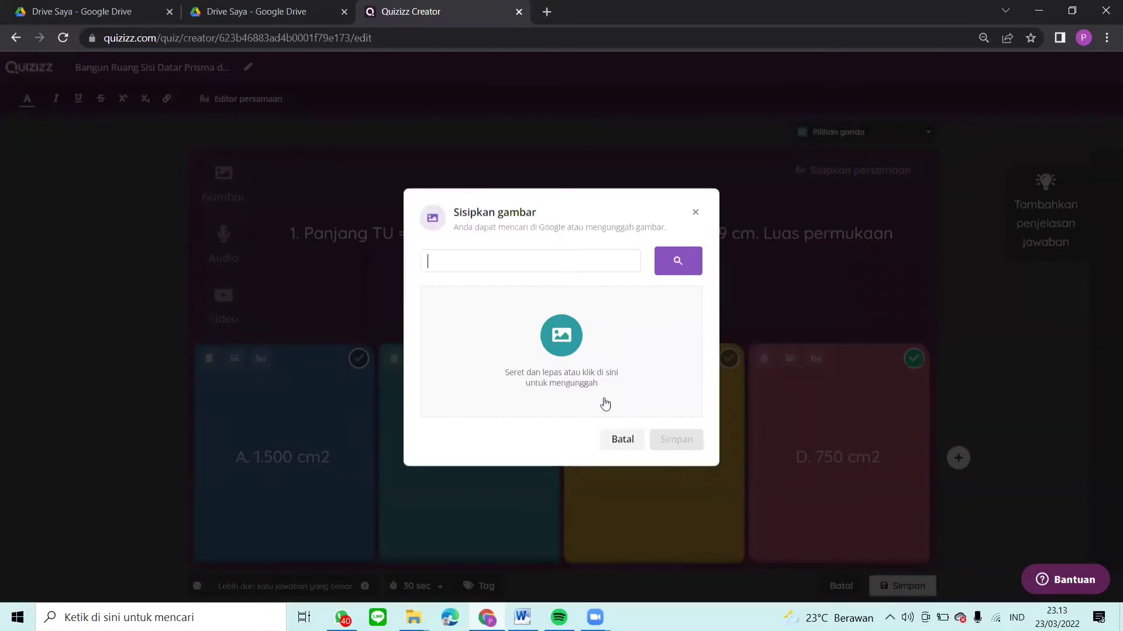
pyautogui.click(560, 342)
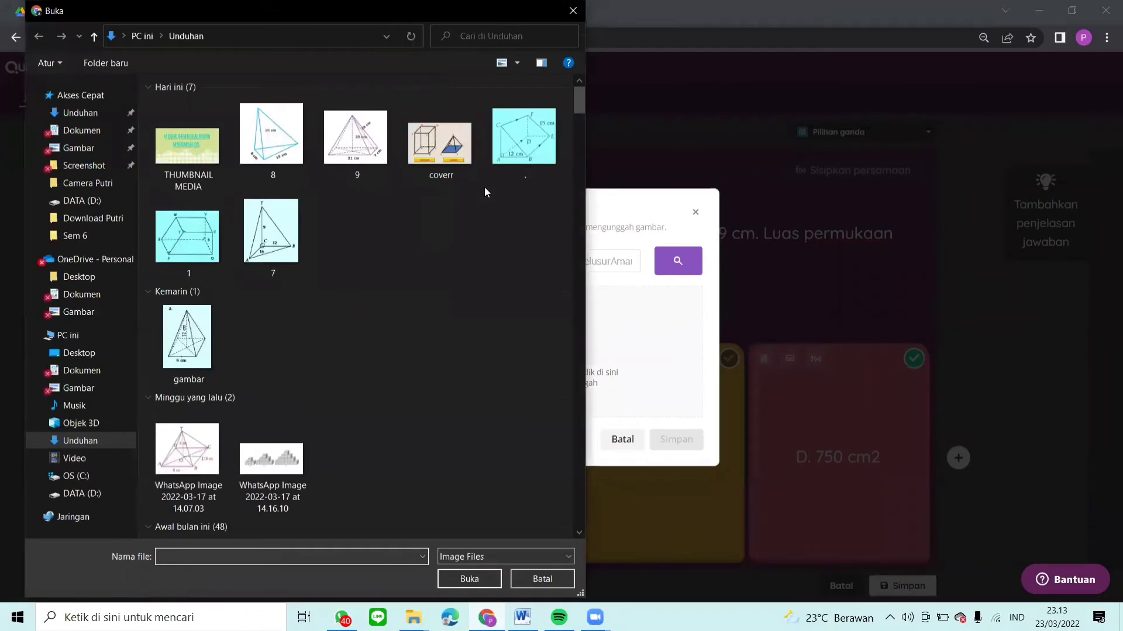
pyautogui.click(206, 244)
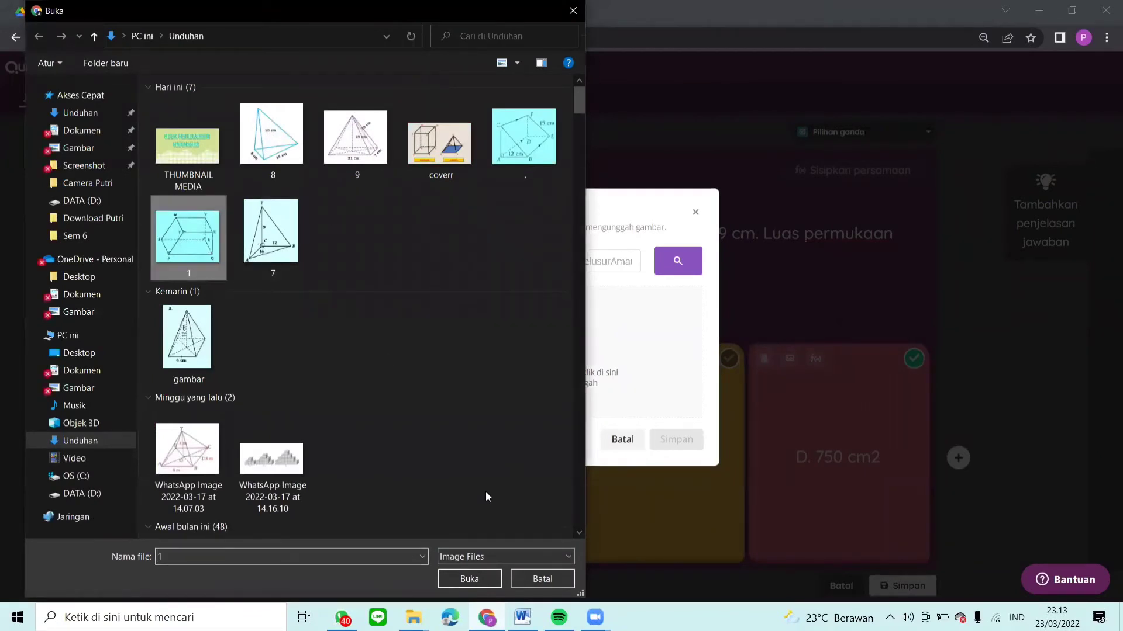
pyautogui.click(469, 579)
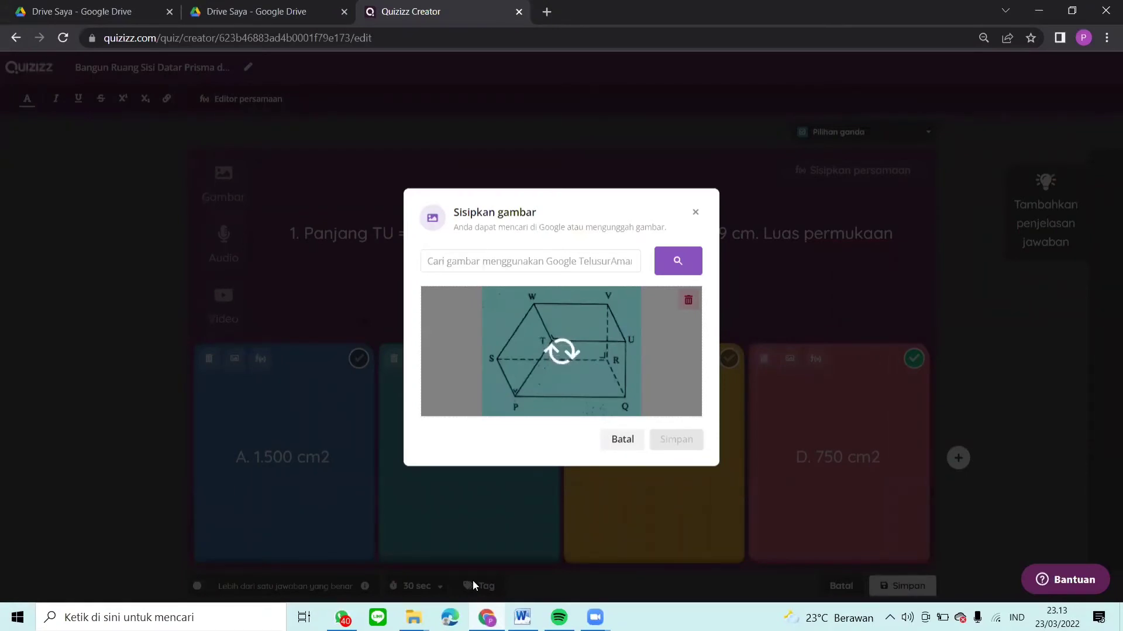
pyautogui.click(666, 442)
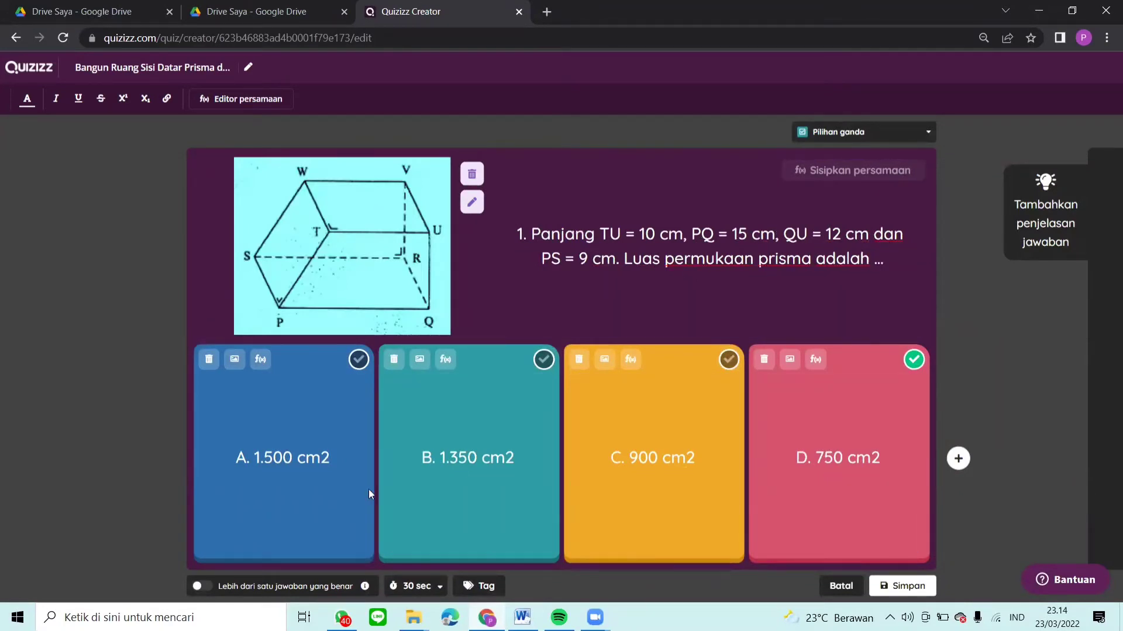
# Replace the plain 2 after "cm" in options A and B with a superscript 2
pyautogui.click(340, 454)
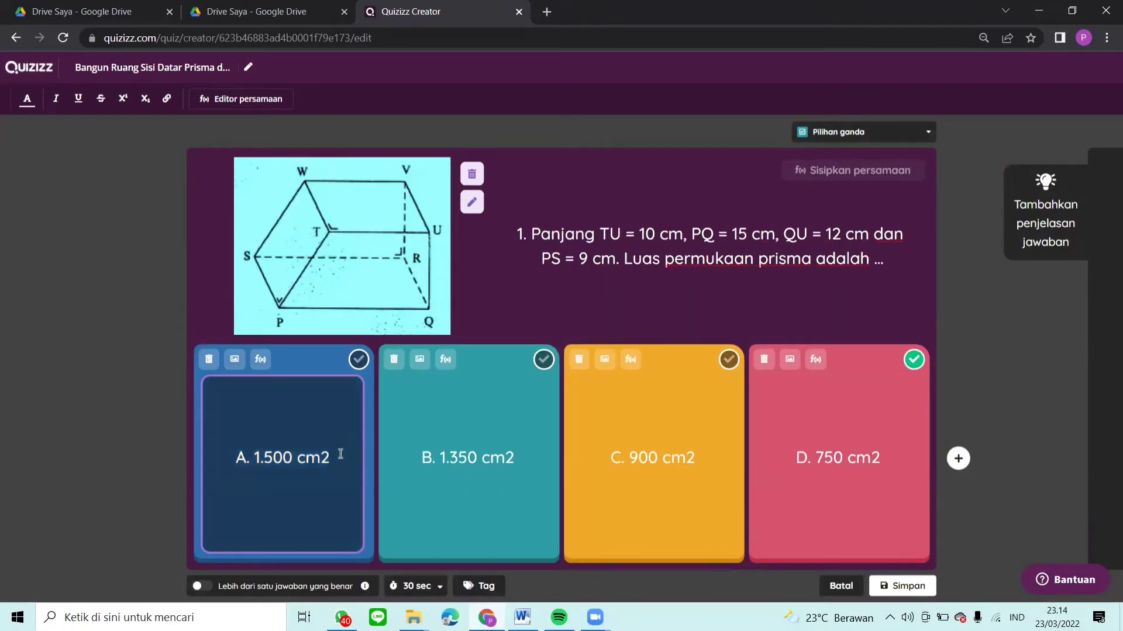
pyautogui.press('BackSpace')
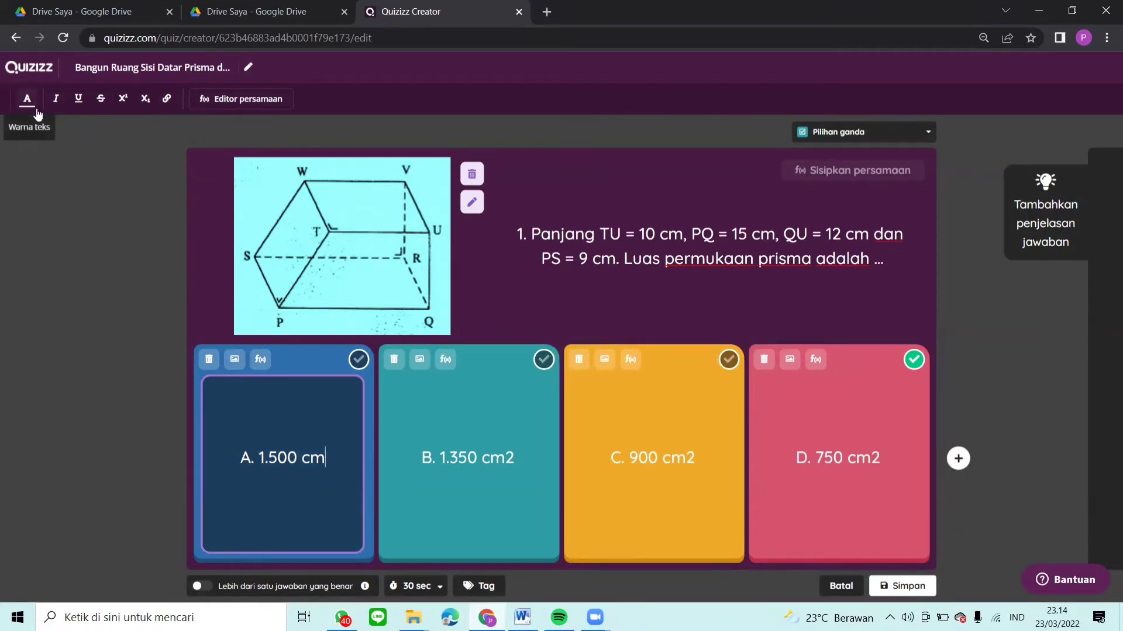
pyautogui.click(117, 102)
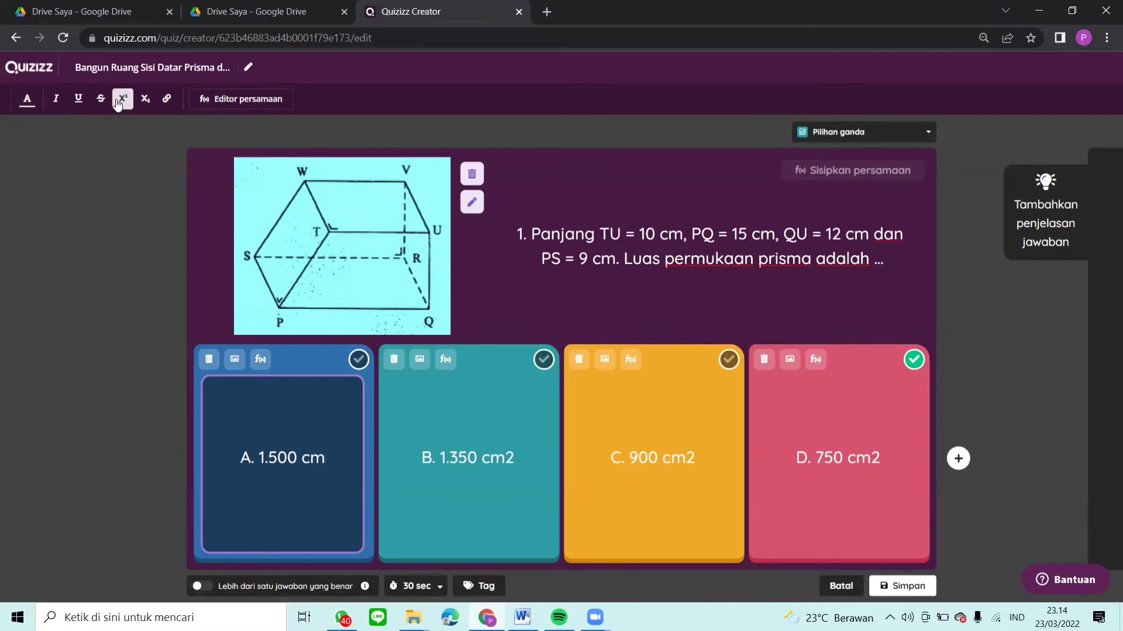
pyautogui.write('2')
pyautogui.click(525, 466)
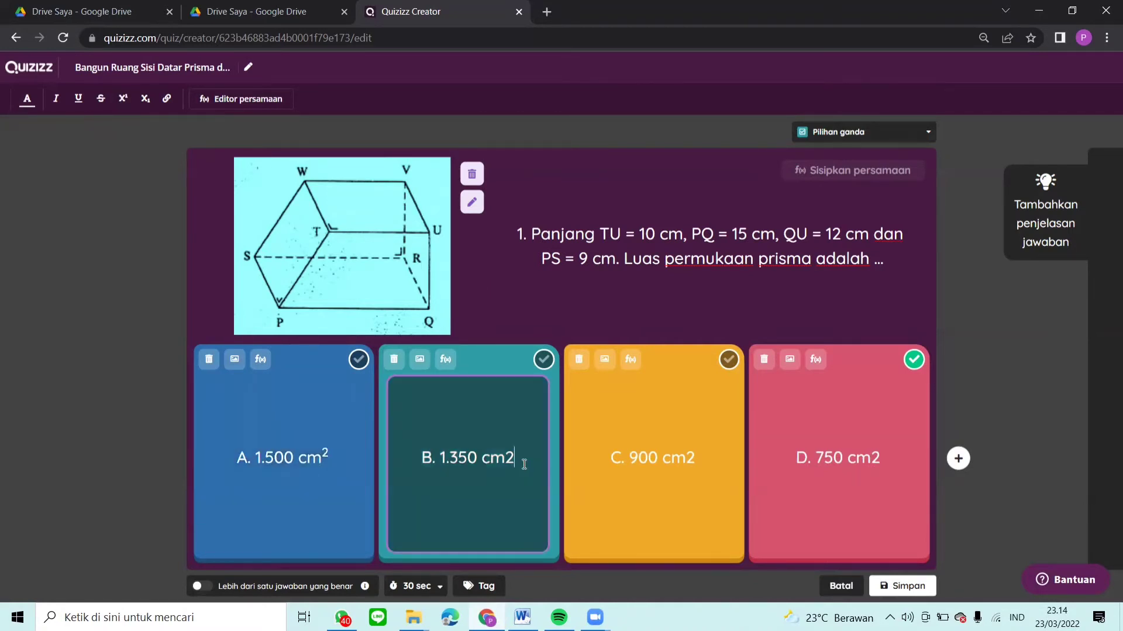
pyautogui.press('BackSpace')
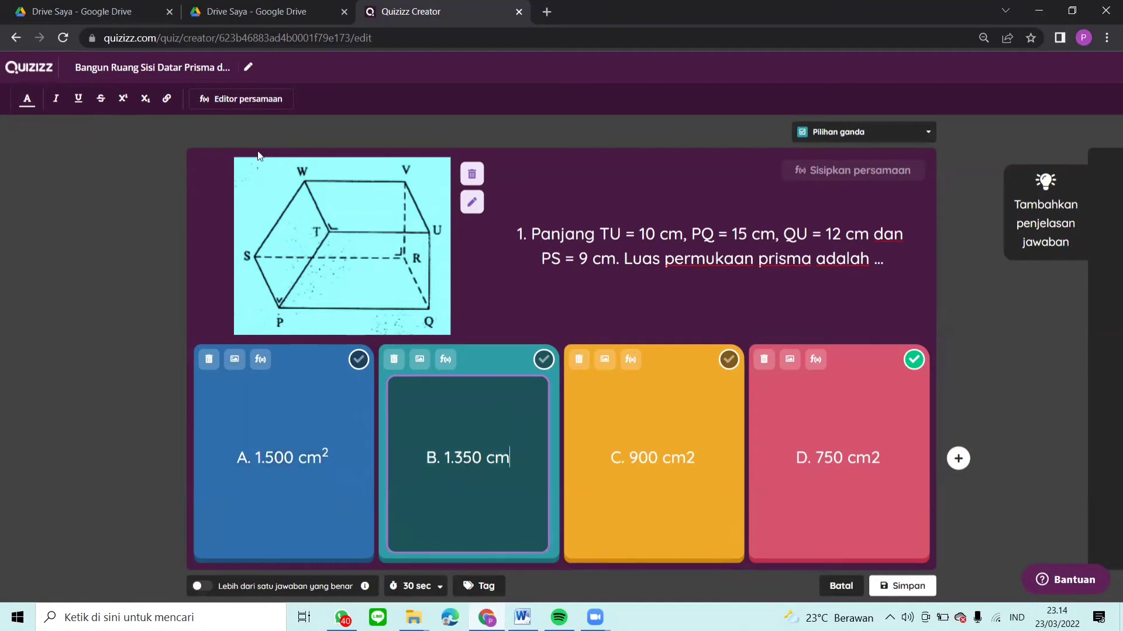
pyautogui.click(123, 98)
pyautogui.write('2')
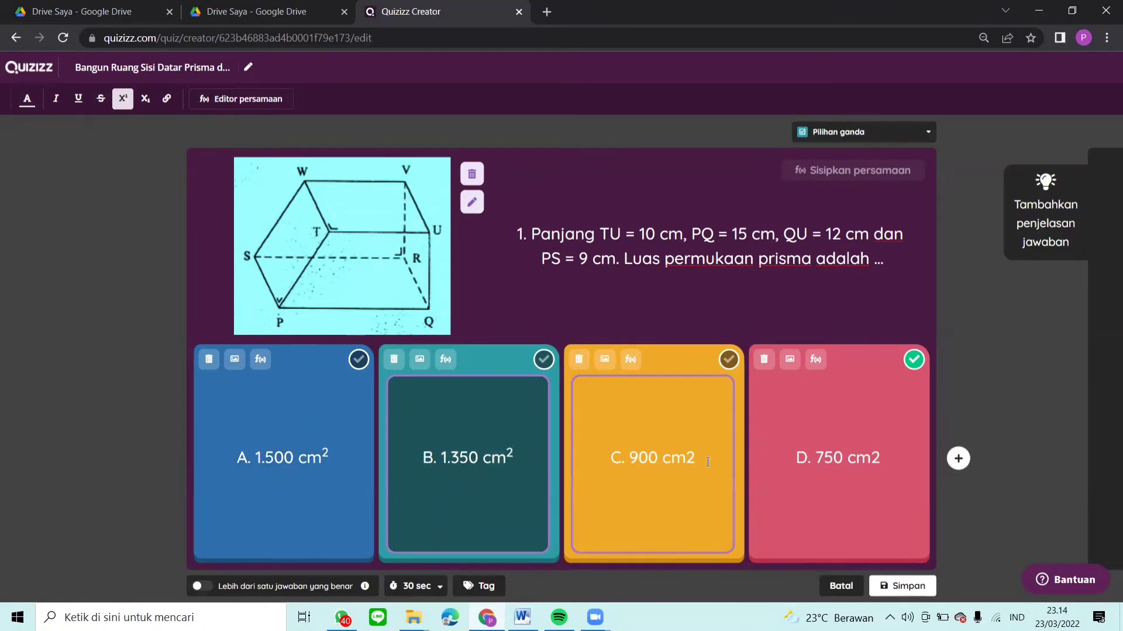
# Replace the plain 2 after "cm" in options C and D with a superscript 2
pyautogui.click(731, 485)
pyautogui.press('BackSpace')
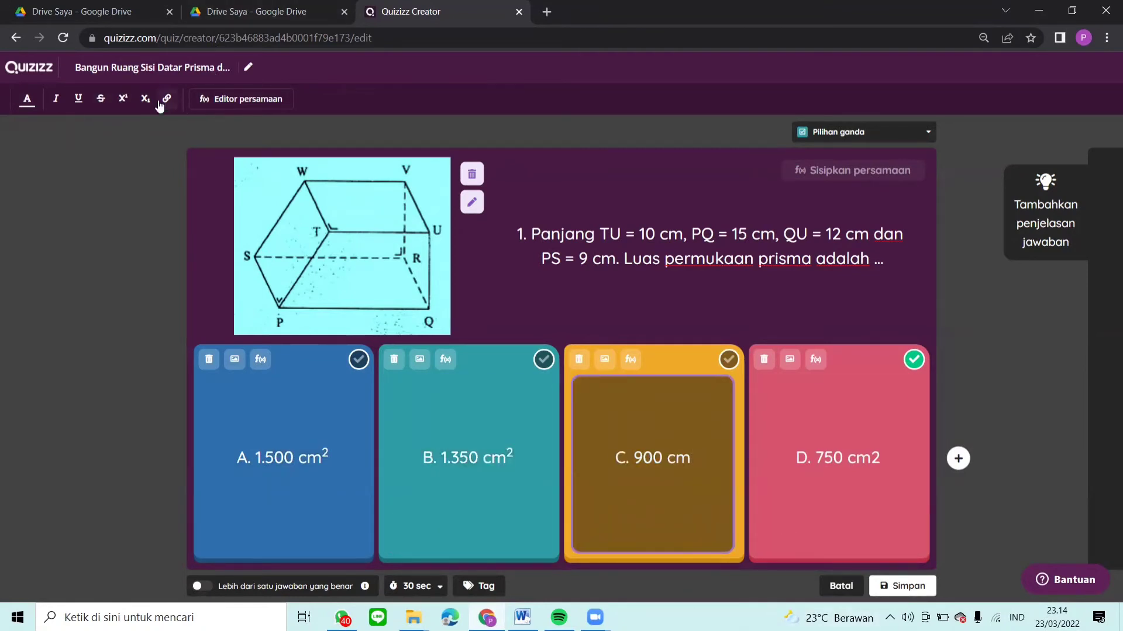
pyautogui.click(129, 102)
pyautogui.write('2')
pyautogui.click(865, 426)
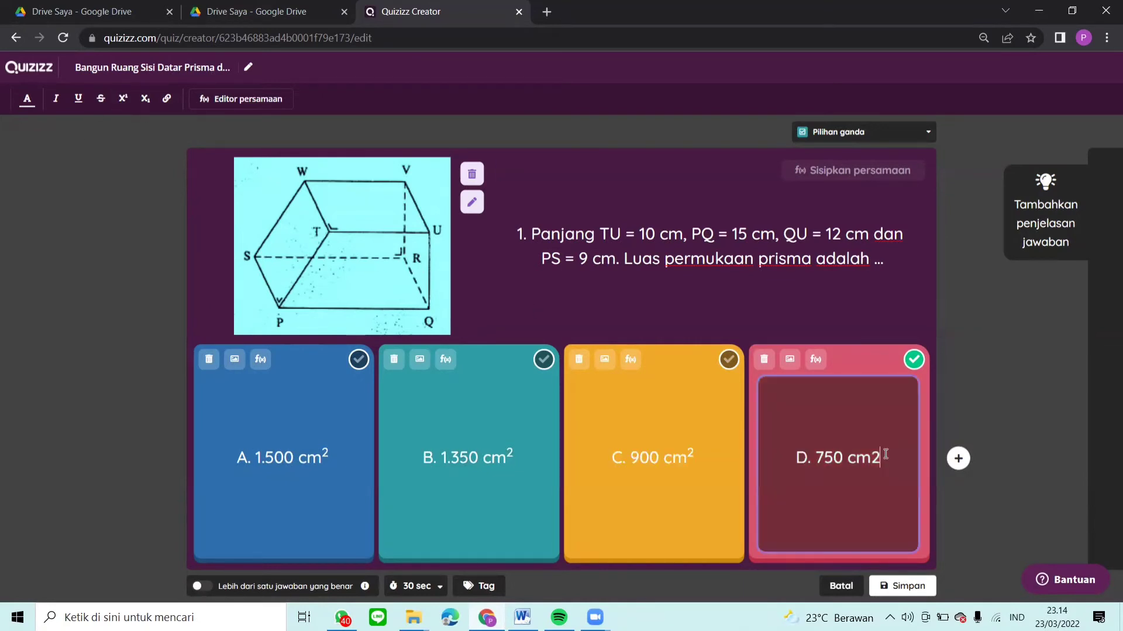
pyautogui.press('BackSpace')
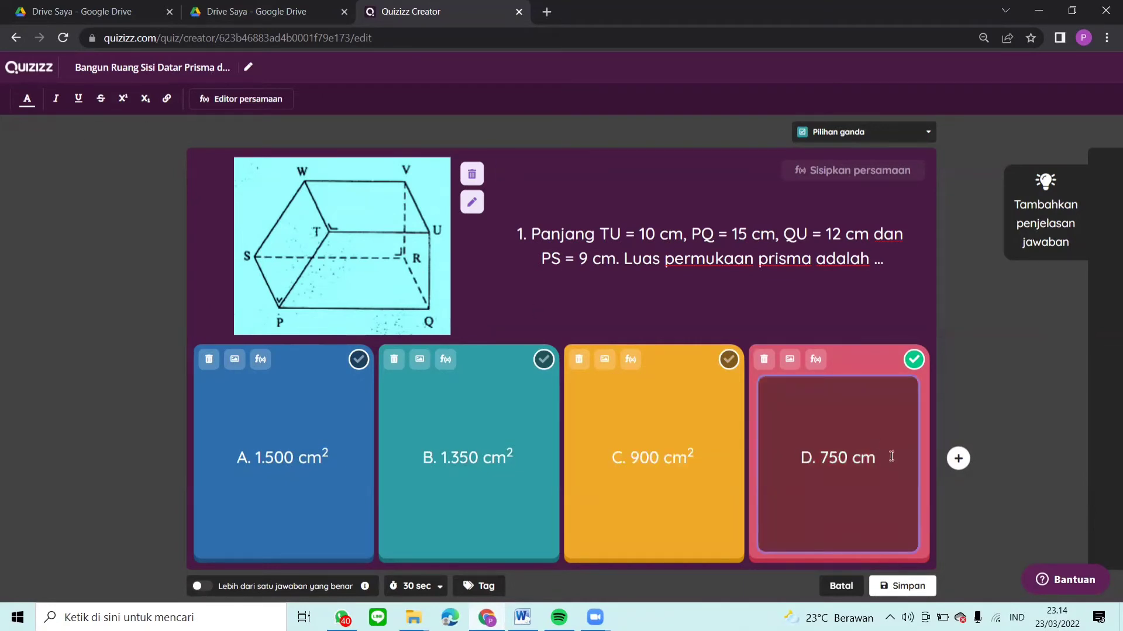
pyautogui.click(123, 99)
pyautogui.write('2')
pyautogui.click(1005, 350)
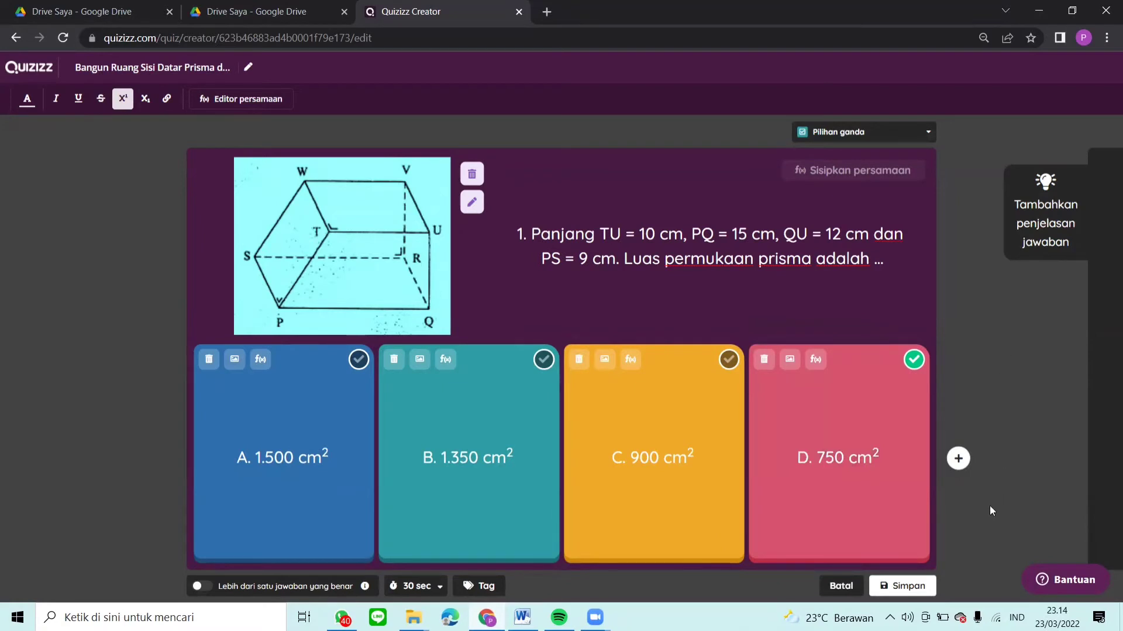
# Set the time limit of question 1 to 1 minute and save the question
pyautogui.click(432, 587)
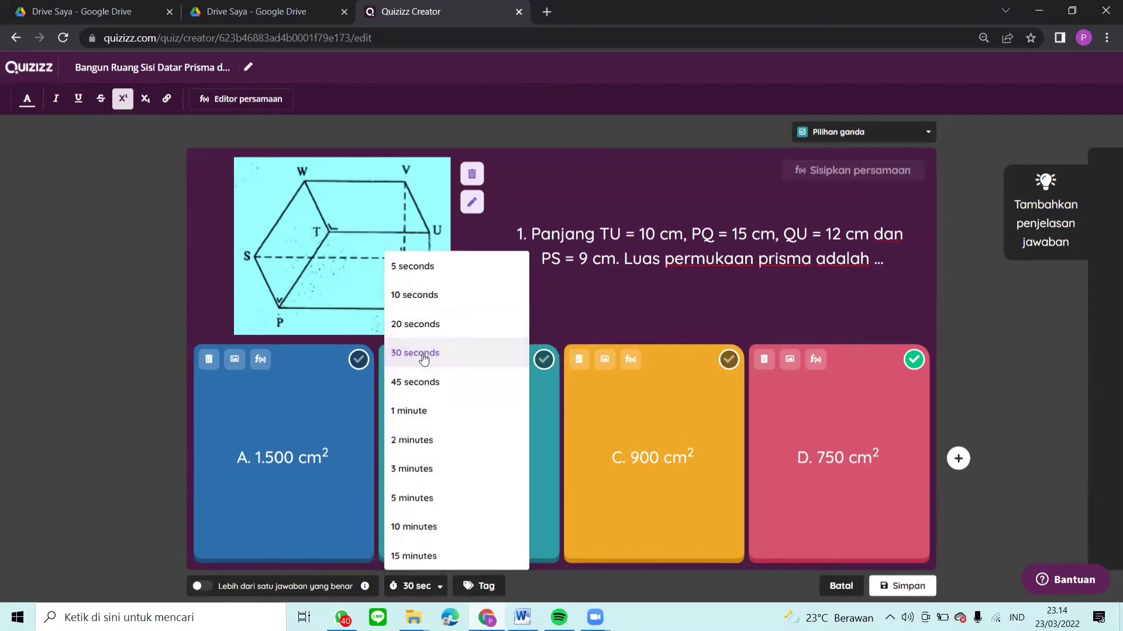
pyautogui.click(440, 389)
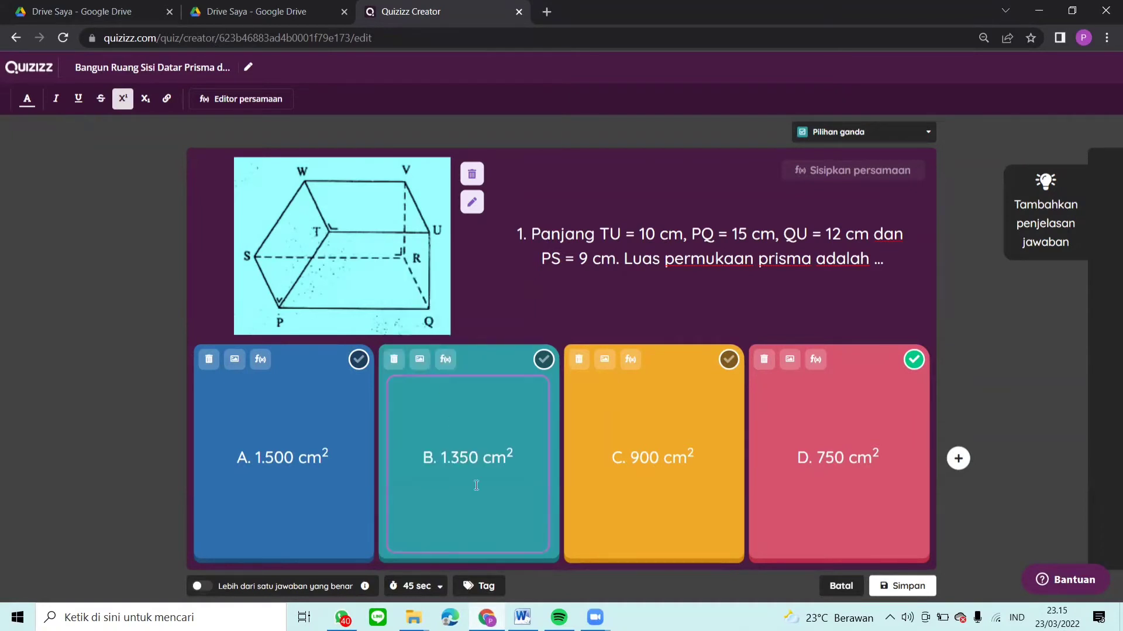
pyautogui.click(429, 587)
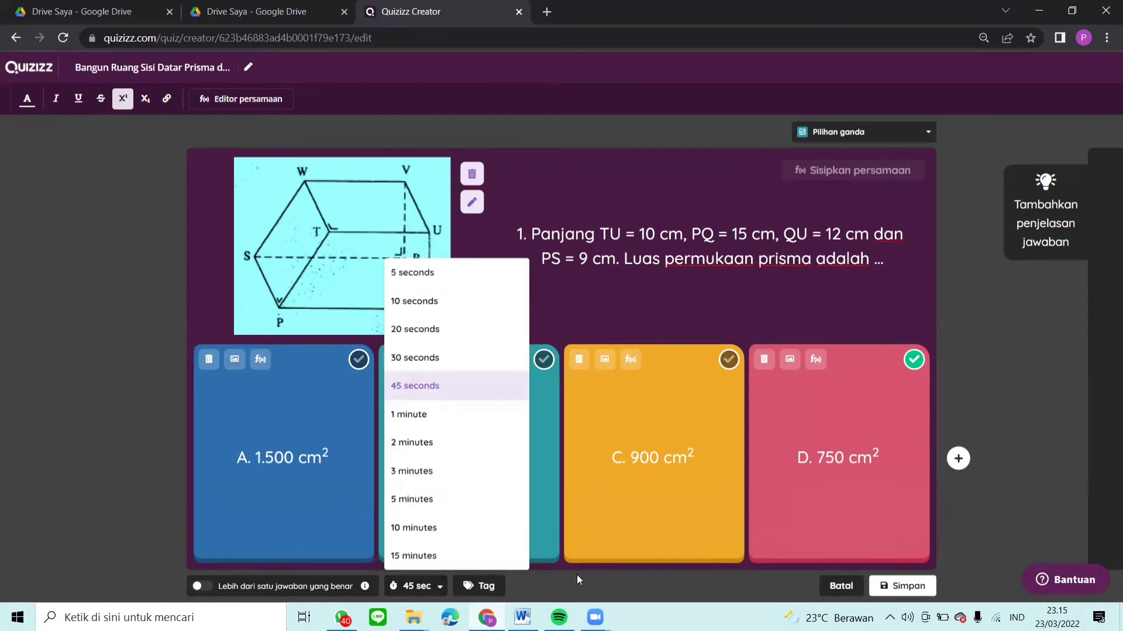
pyautogui.click(424, 587)
pyautogui.click(425, 587)
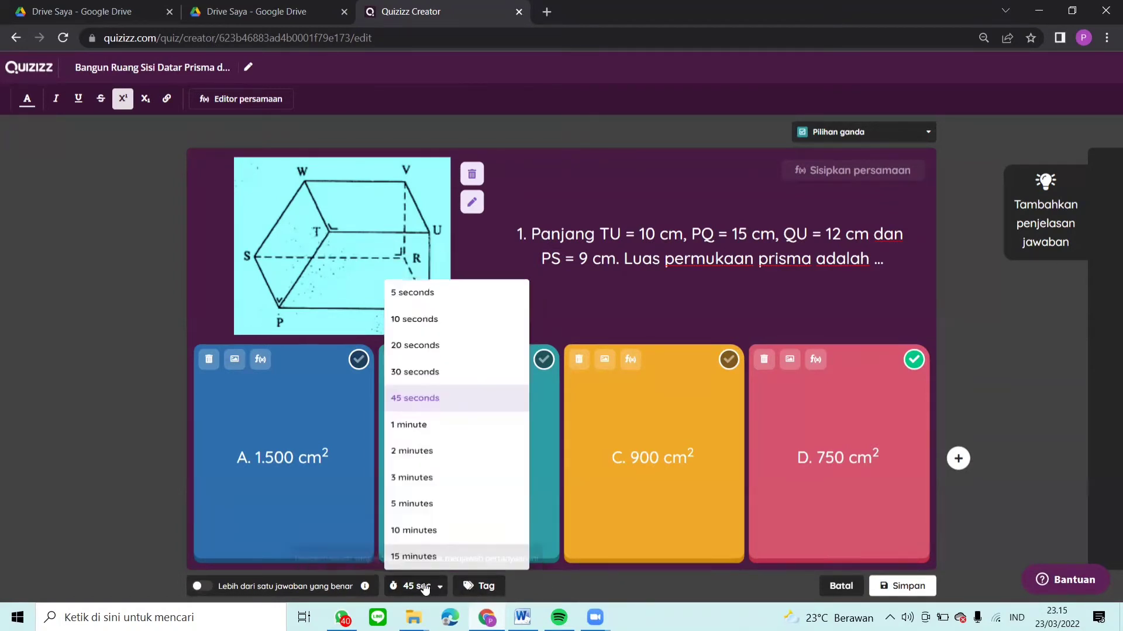
pyautogui.click(420, 416)
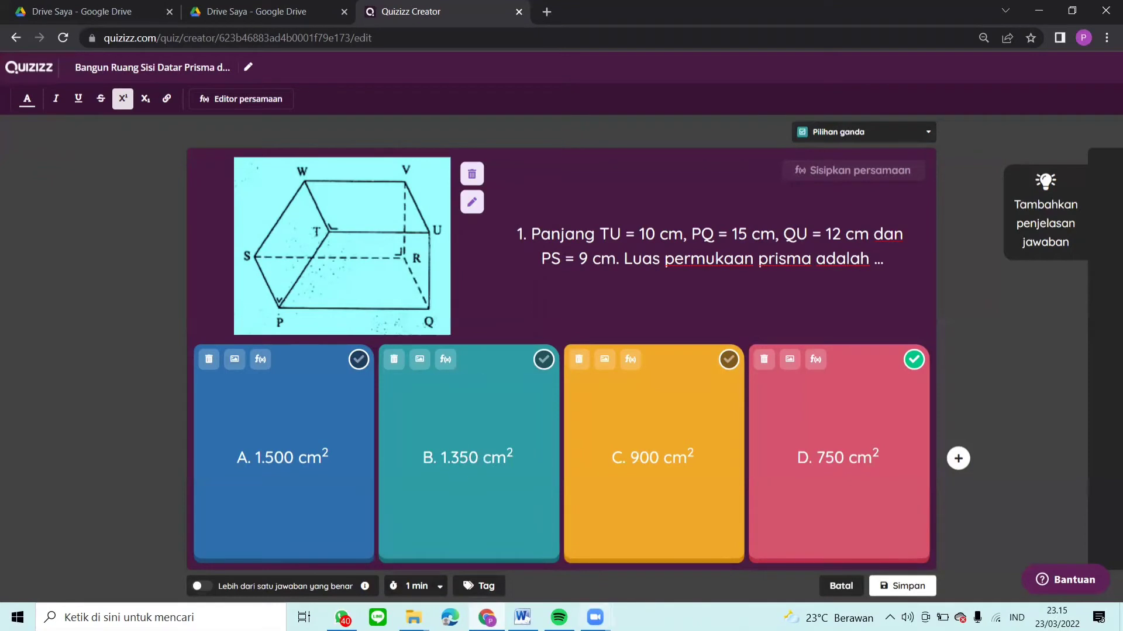
pyautogui.click(916, 586)
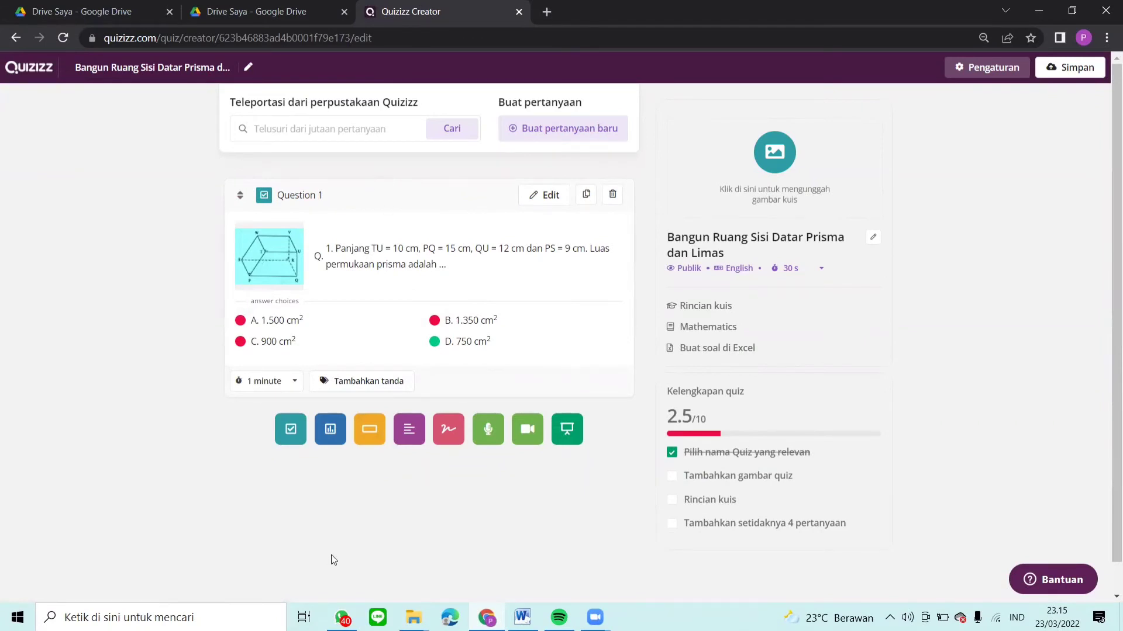
# Add a new multiple-choice question and start its question text with "2."
pyautogui.click(289, 434)
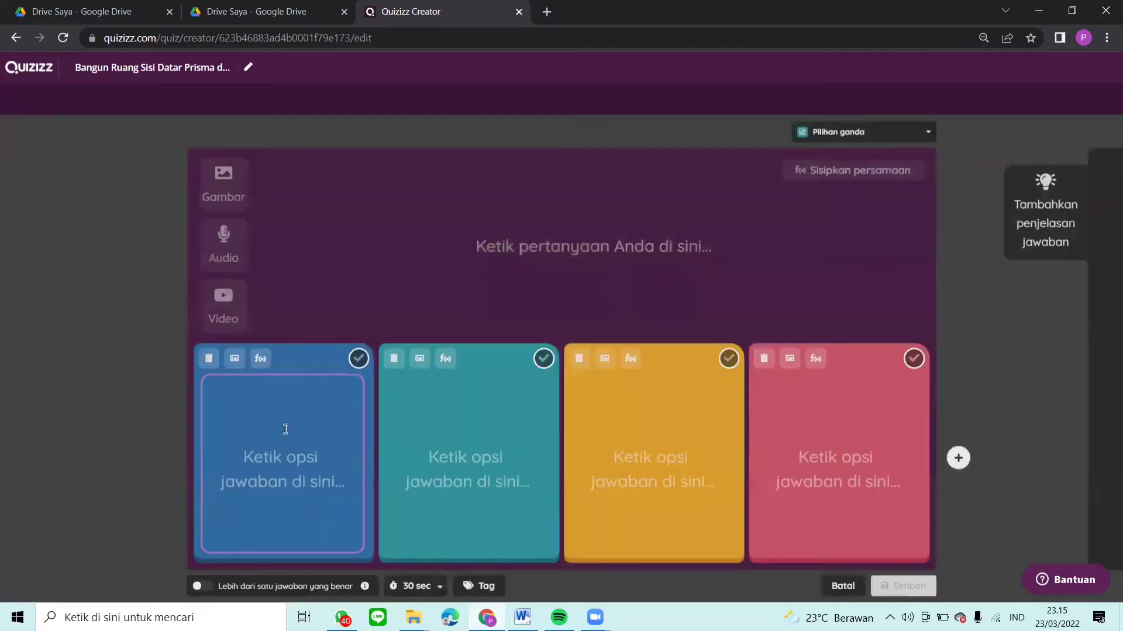
pyautogui.click(480, 252)
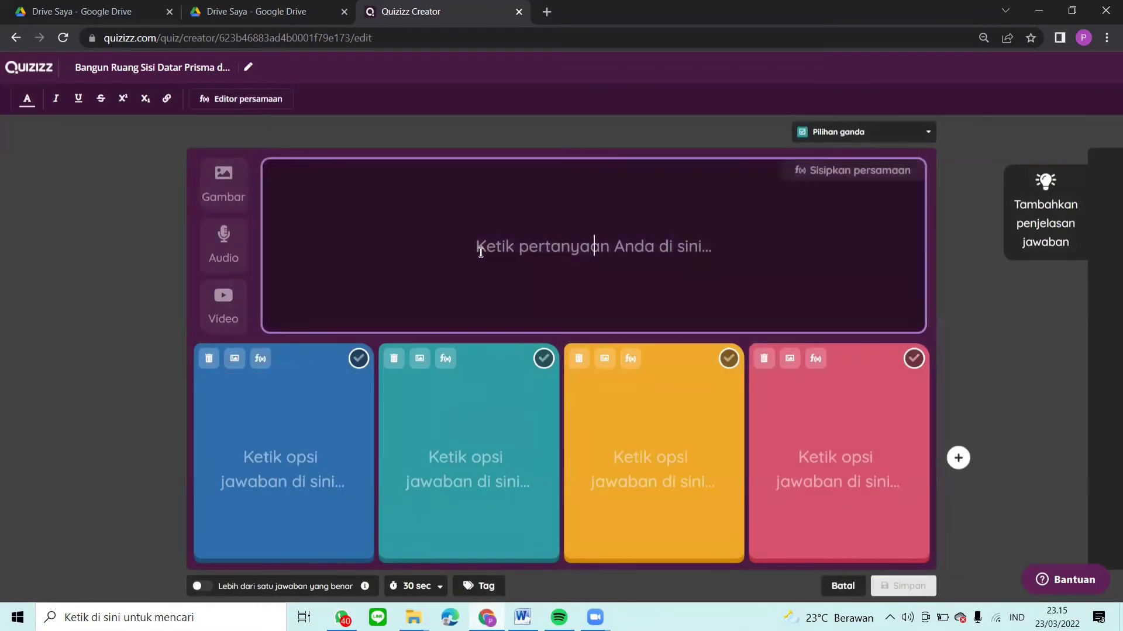
pyautogui.write('2.')
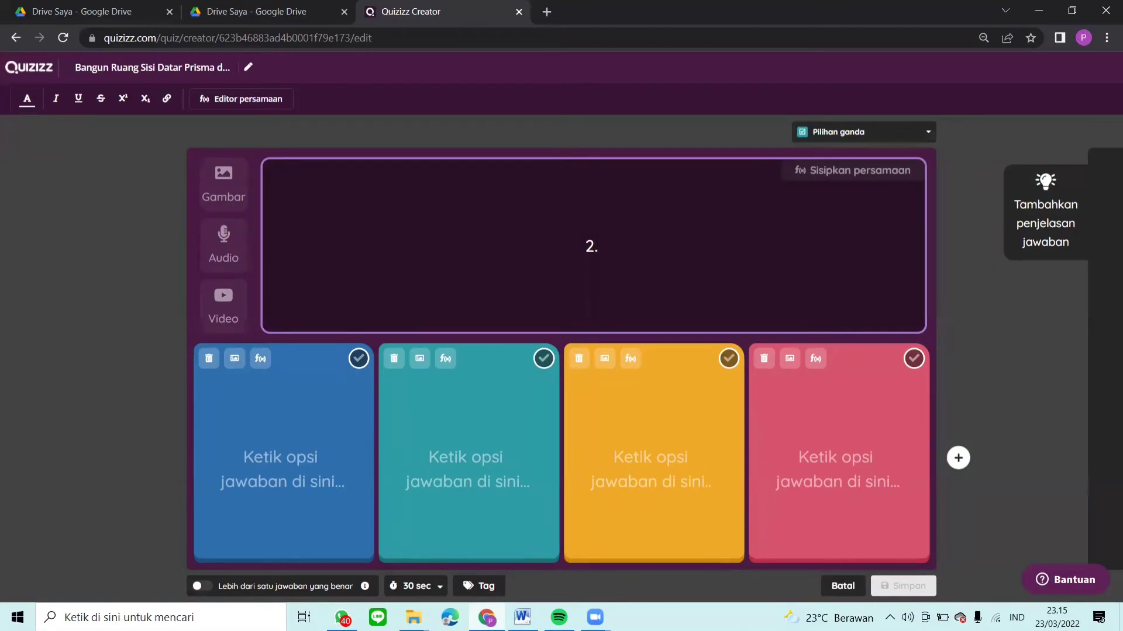
# Copy the text of question 2 from the Word document into the Quizizz question text after "2."
pyautogui.click(523, 617)
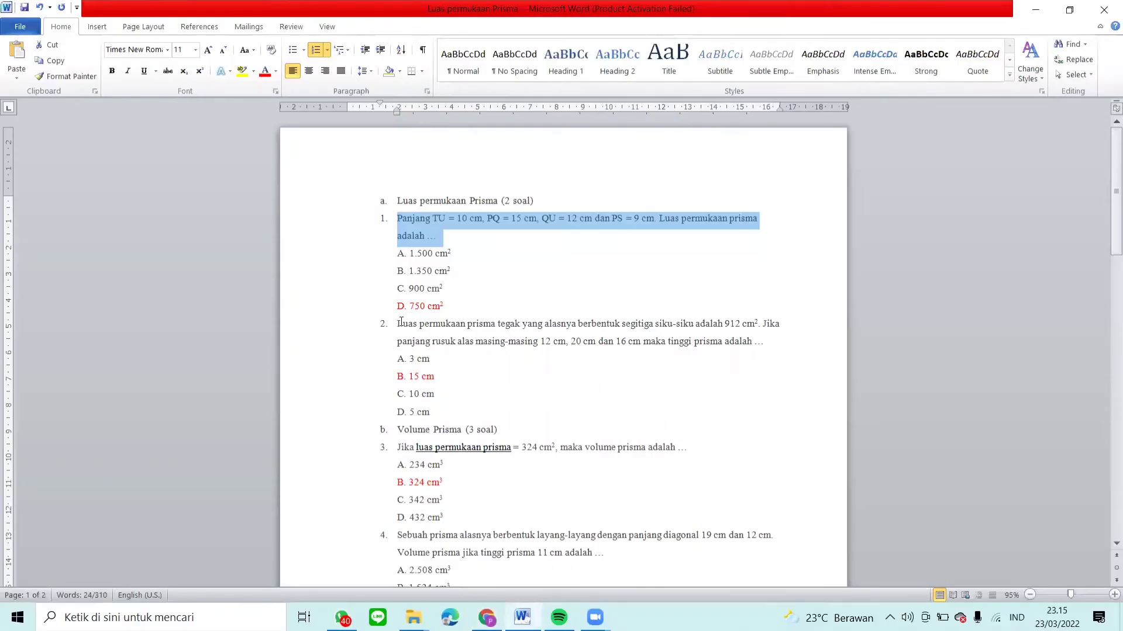
pyautogui.moveTo(399, 323); pyautogui.dragTo(761, 344)
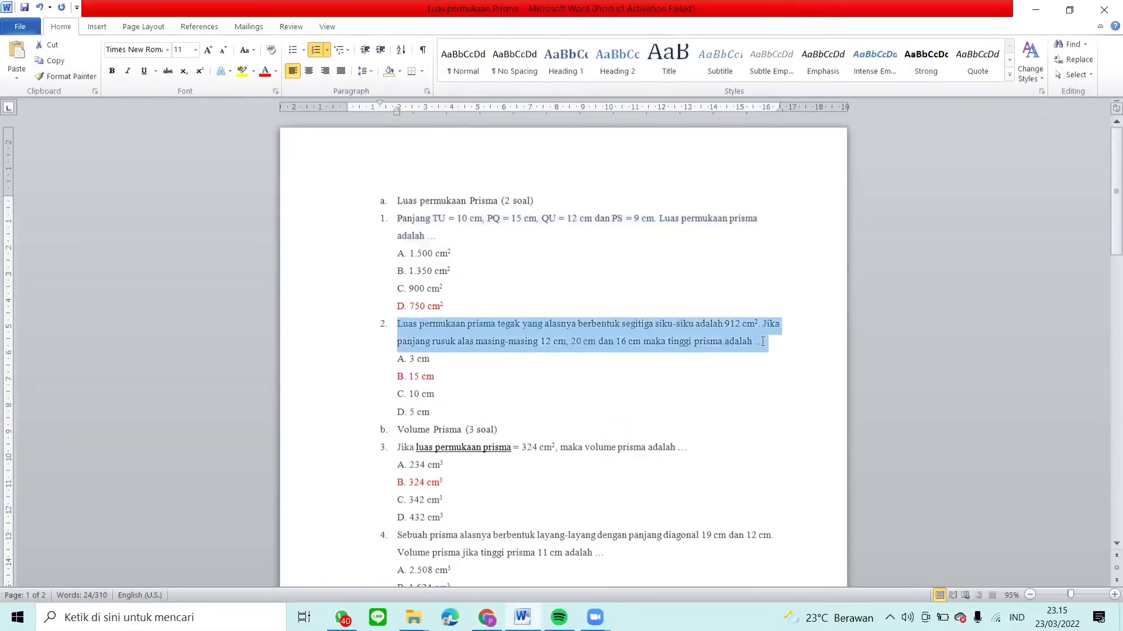
pyautogui.click(486, 618)
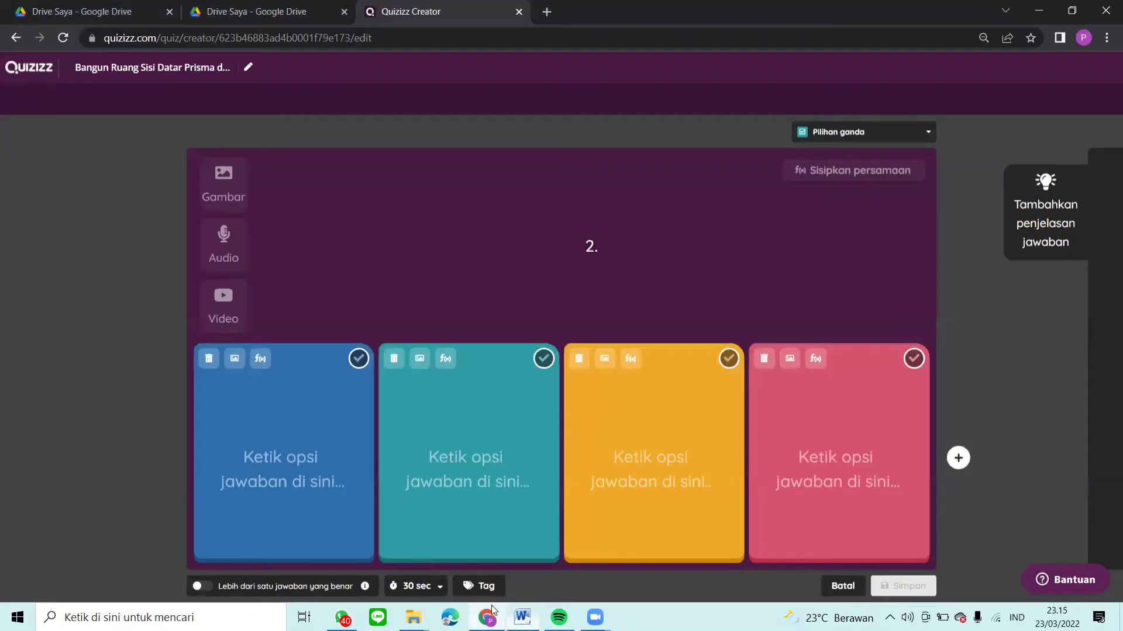
pyautogui.click(626, 233)
pyautogui.write('1.\tLuas permukaan prisma tegak yang alasnya berbentuk segitiga siku-siku adalah 912 cm2. Jika panjang rusuk alas masing-masing 12 cm, 20 cm dan 16 cm maka tinggi prisma adalah ...')
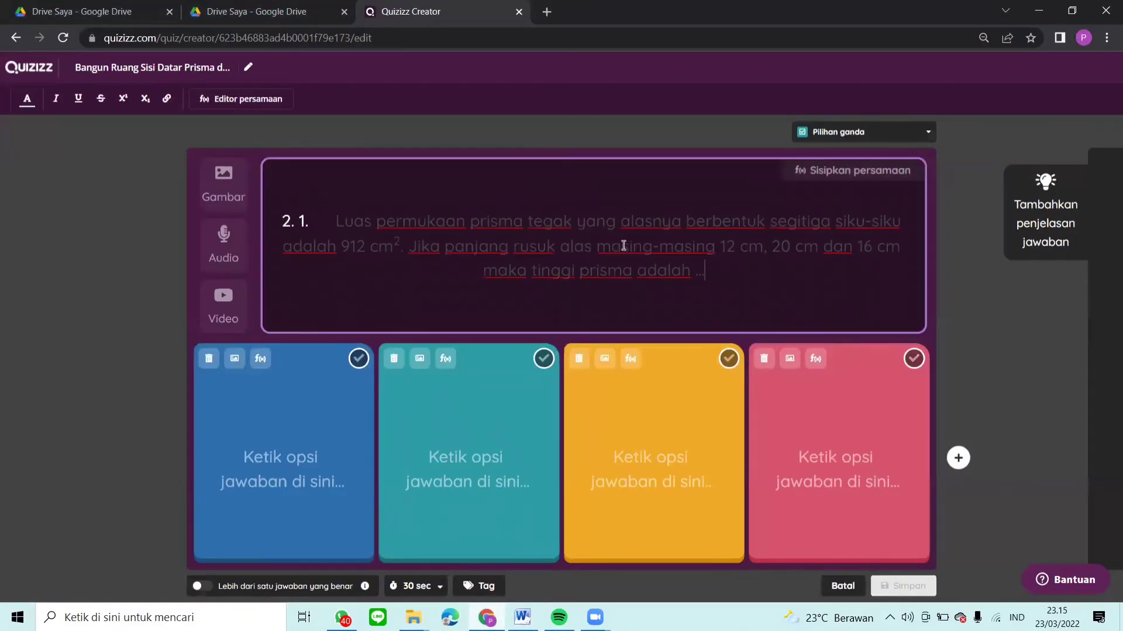
# Remove the extra "1." and surplus spacing between "2." and "Luas permukaan prisma" in the question text
pyautogui.click(342, 221)
pyautogui.press('Left')
pyautogui.press('BackSpace')
pyautogui.press('BackSpace')
pyautogui.press('BackSpace')
pyautogui.press('BackSpace')
pyautogui.press('BackSpace')
pyautogui.press('BackSpace')
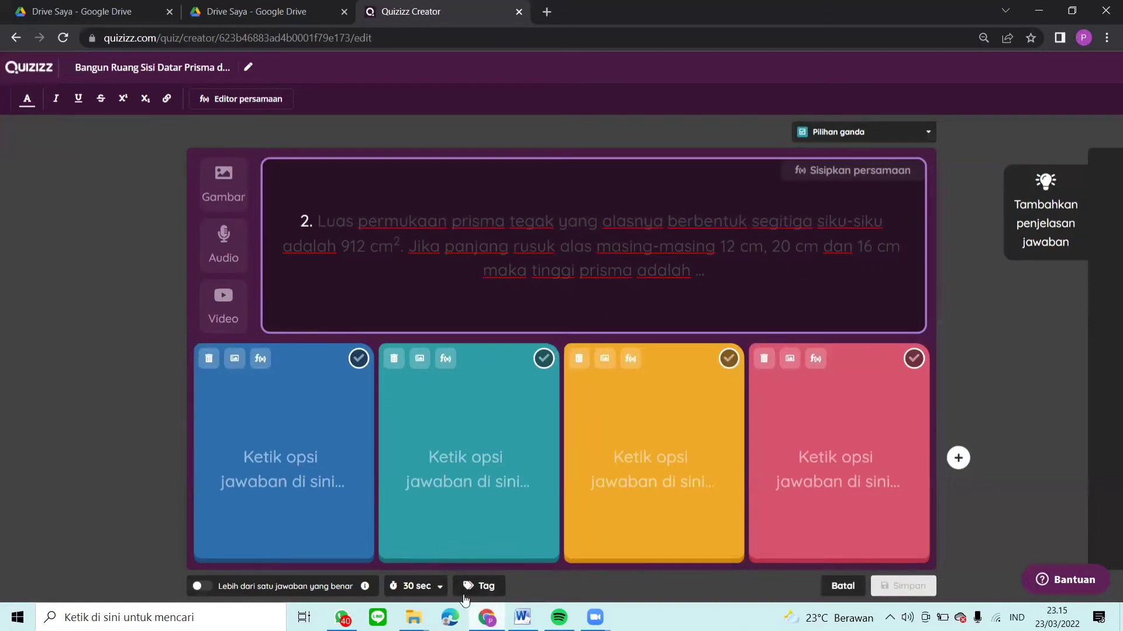
pyautogui.click(318, 475)
pyautogui.click(324, 222)
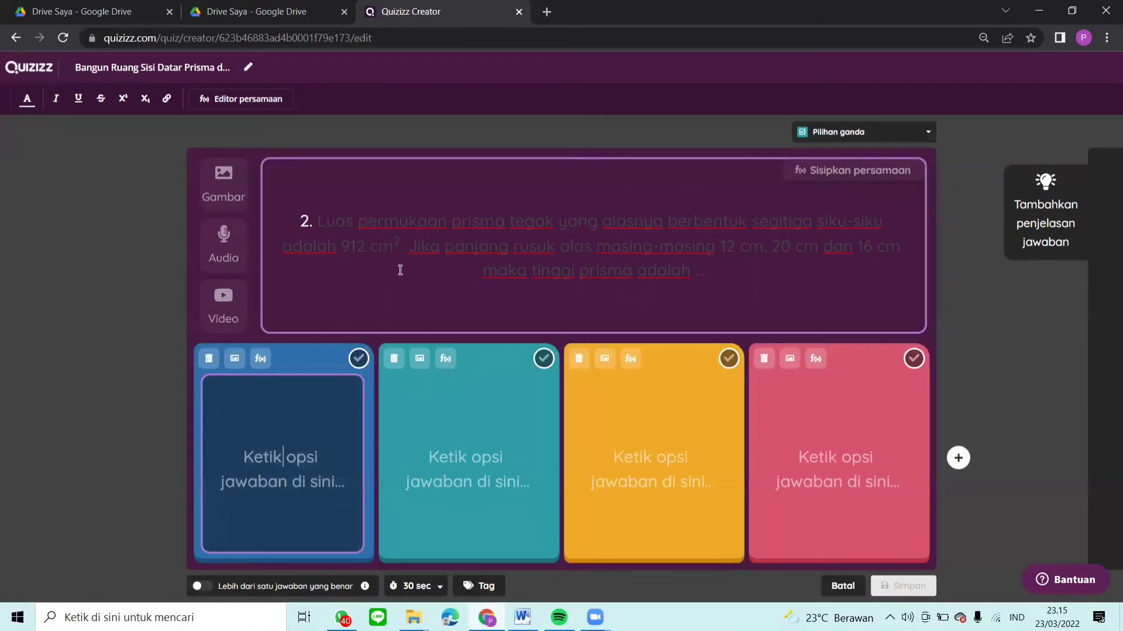
pyautogui.moveTo(324, 221); pyautogui.dragTo(725, 276)
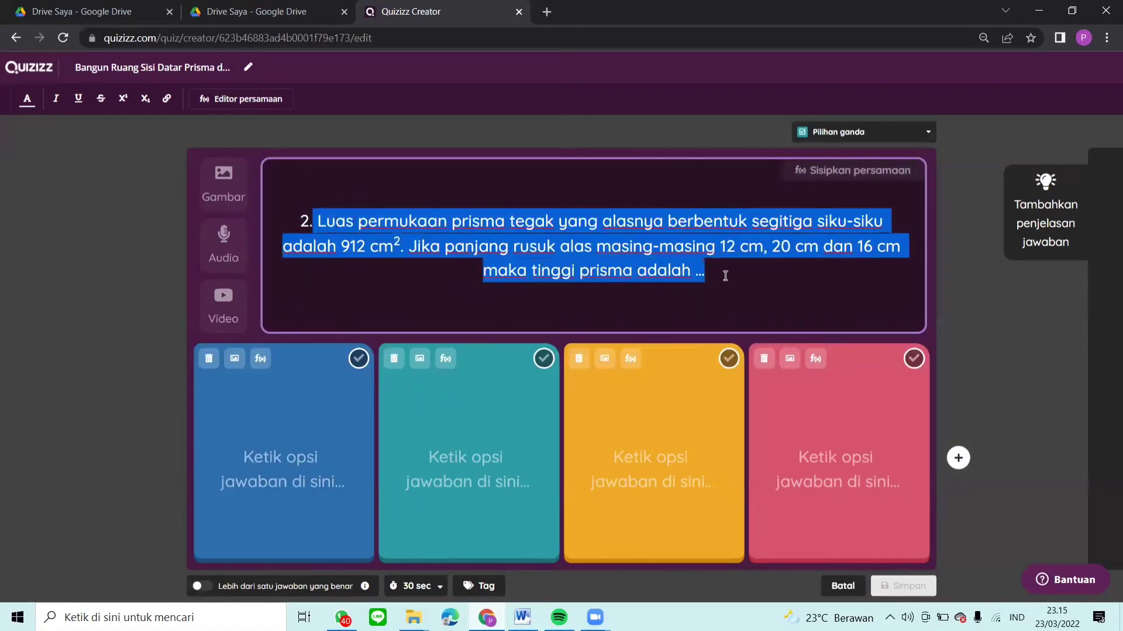
pyautogui.click(42, 322)
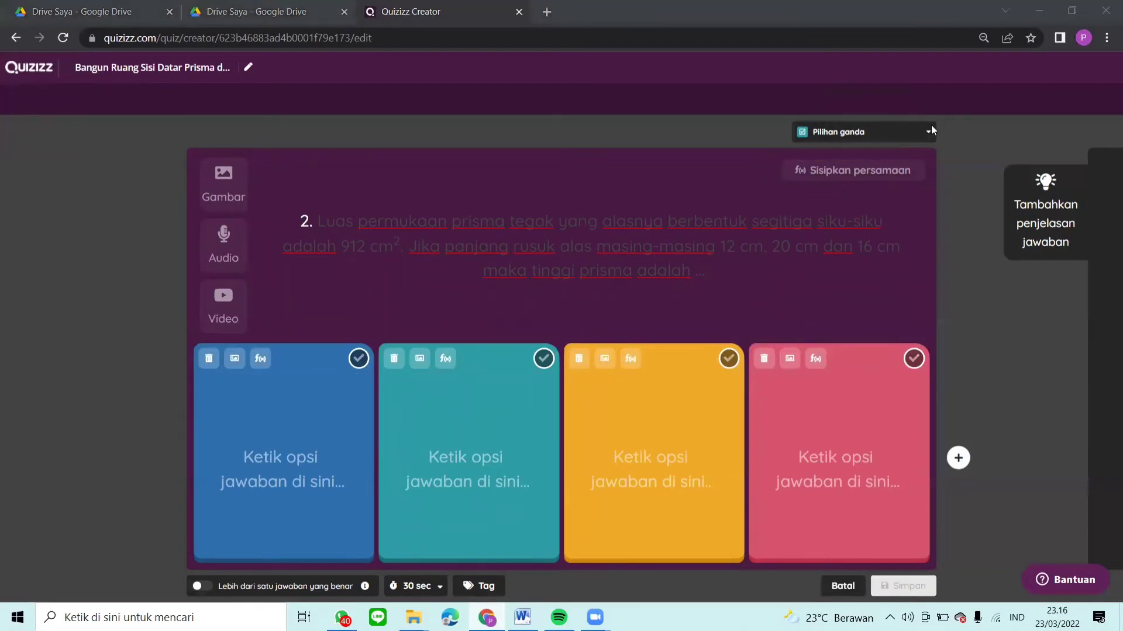
# Fill in the first two answer options as "A. 3 cm" and "B. 15 cm"
pyautogui.click(266, 462)
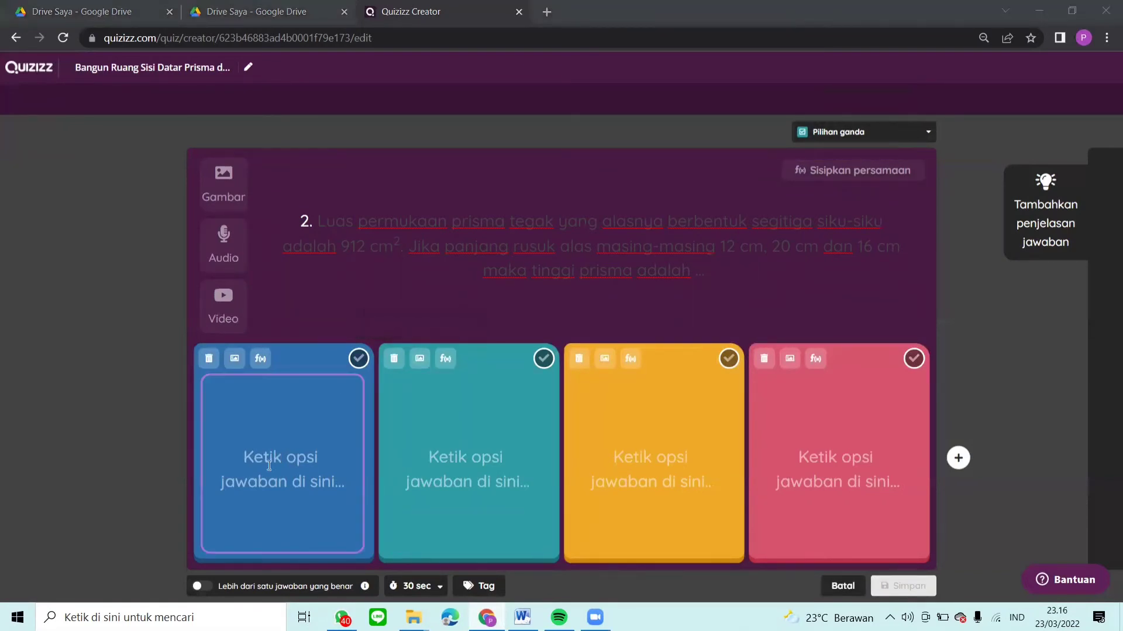
pyautogui.click(298, 431)
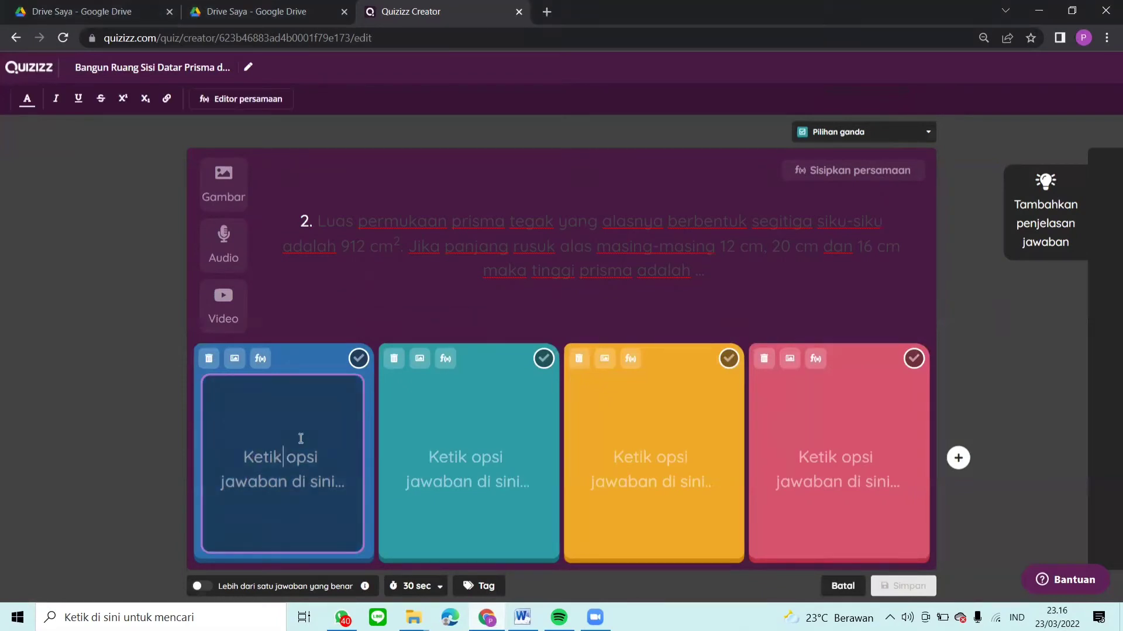
pyautogui.write('A. ')
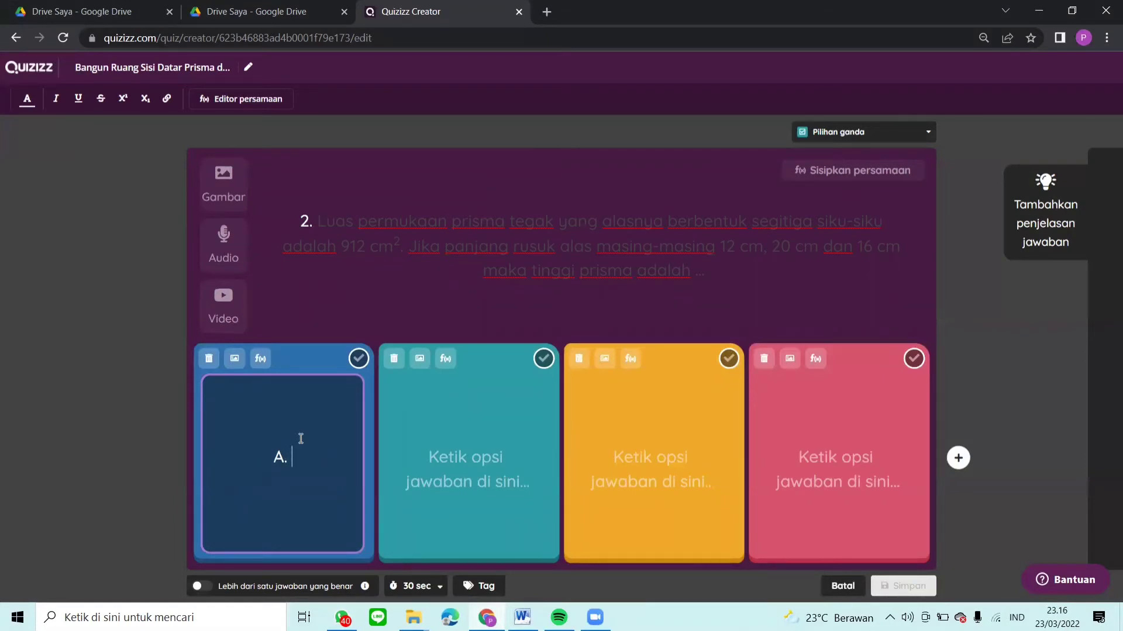
pyautogui.write('3 cm')
pyautogui.click(449, 490)
pyautogui.write('B')
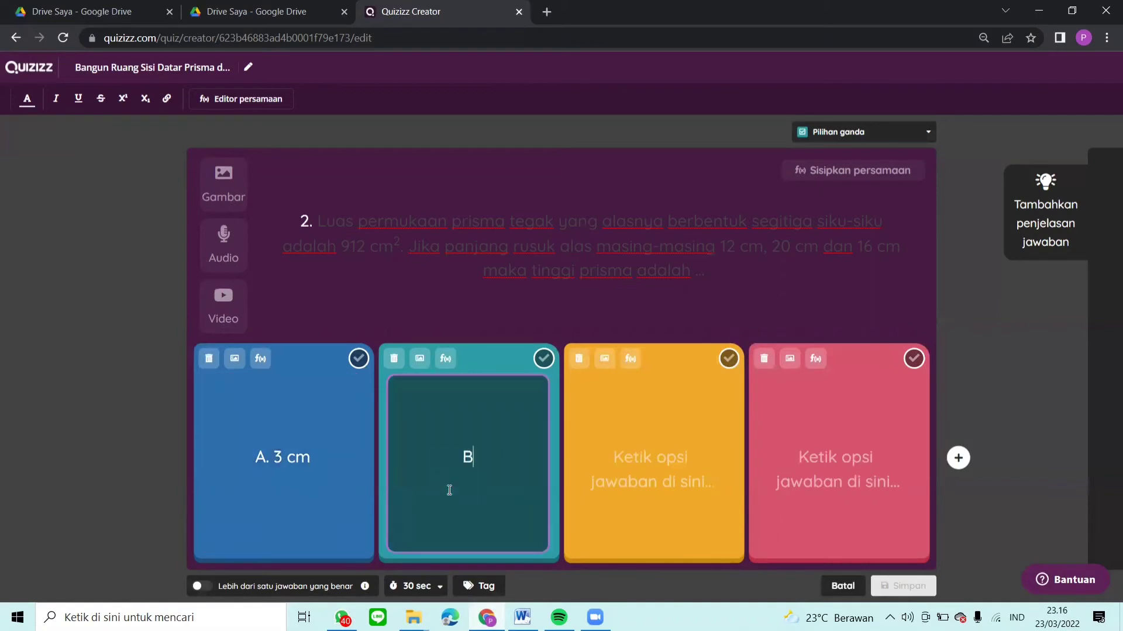
pyautogui.write('. 15 cm')
# Fill in the last two answer options as "C. 10 cm" and "D. 5 cm"
pyautogui.click(632, 465)
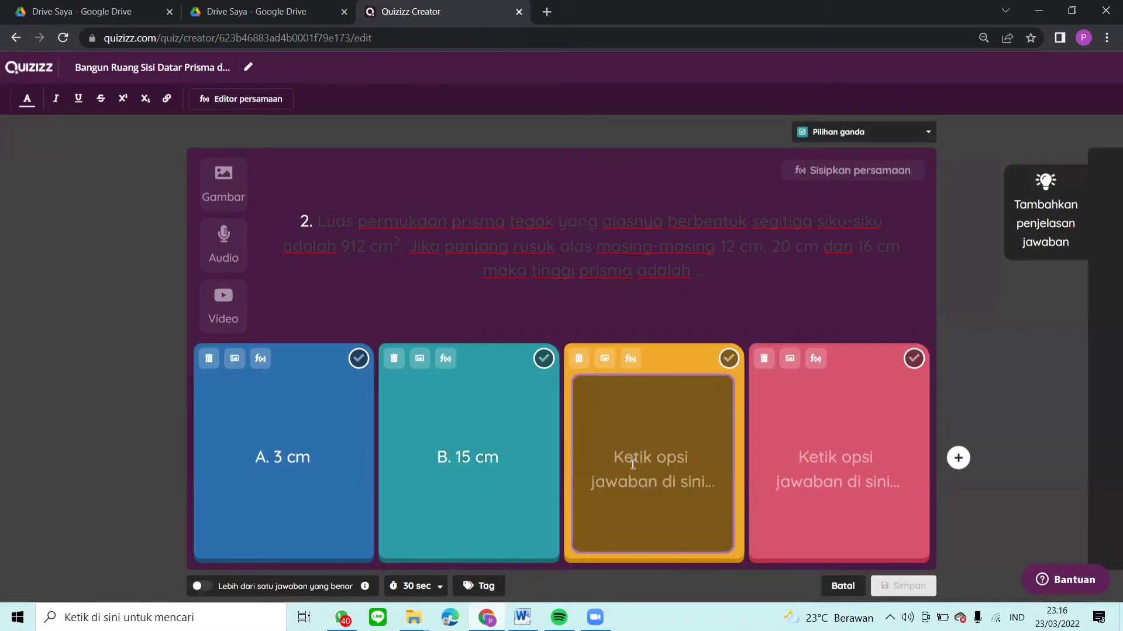
pyautogui.write('C. ')
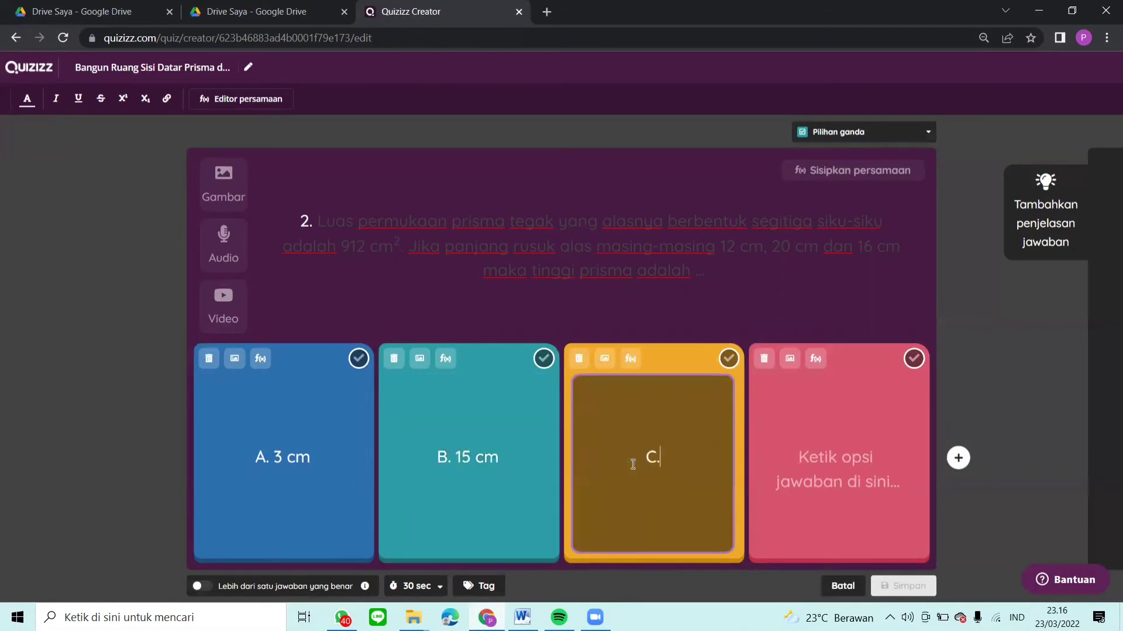
pyautogui.write('10 cm')
pyautogui.click(816, 465)
pyautogui.write('D. 5')
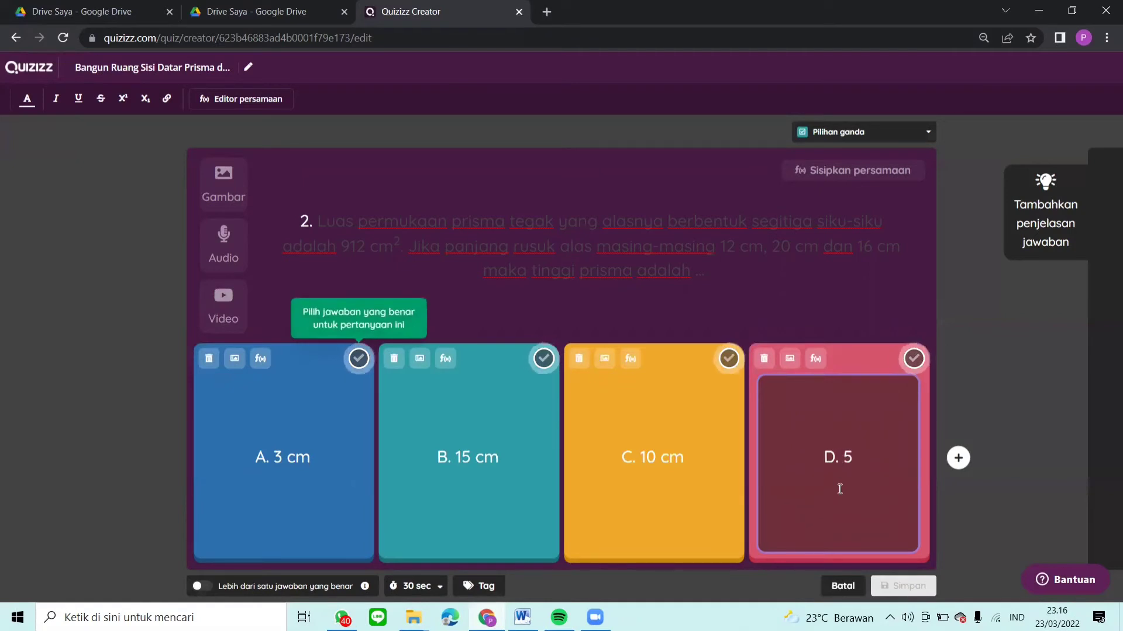
pyautogui.write(' cm')
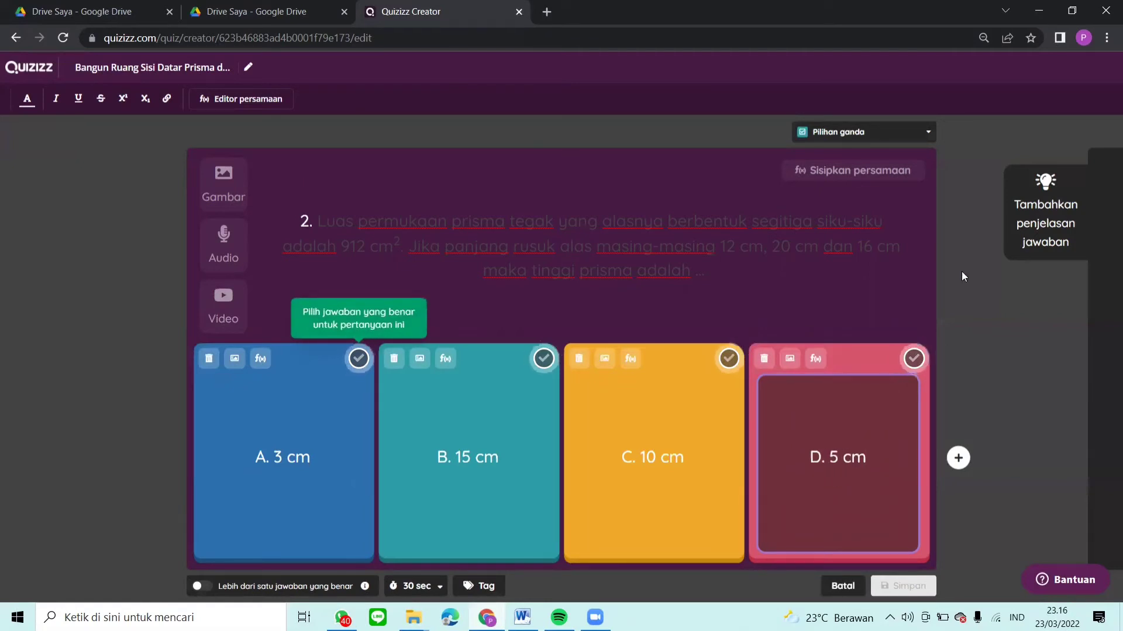
# Mark option "B. 15 cm" as the correct answer of question 2
pyautogui.click(998, 374)
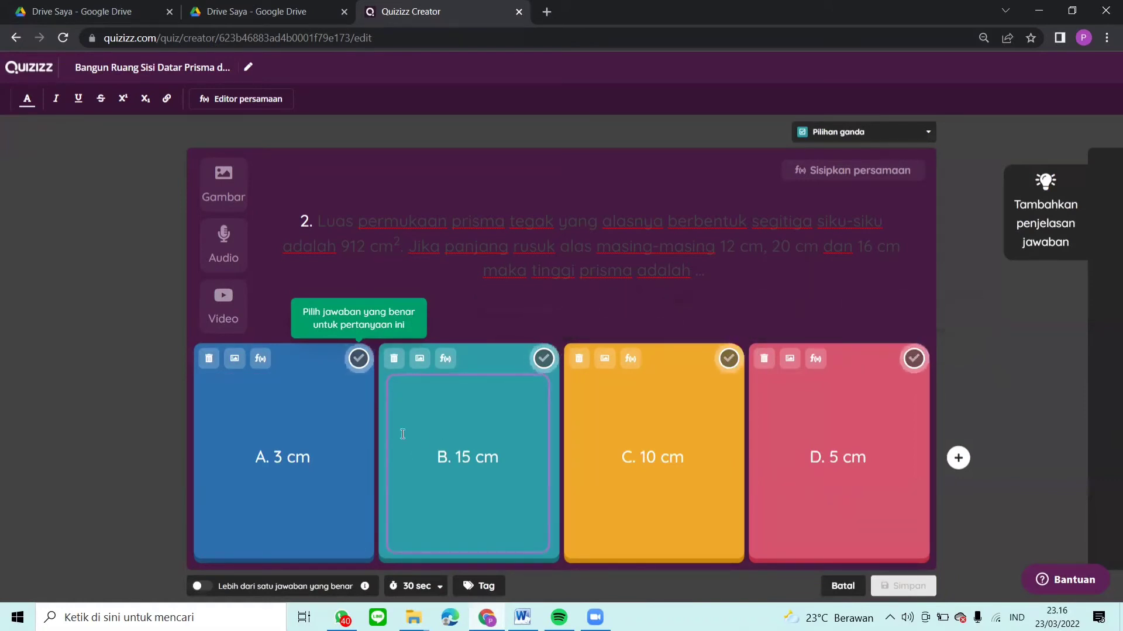
pyautogui.click(543, 360)
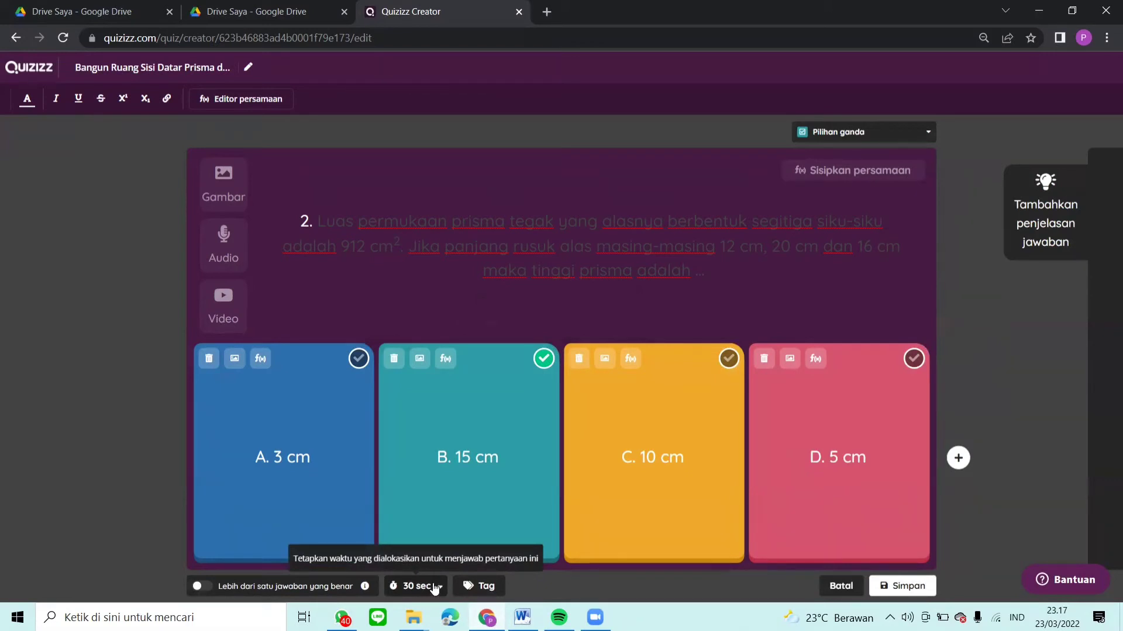
# Set the time limit of question 2 to 1 minute and save the question
pyautogui.click(436, 590)
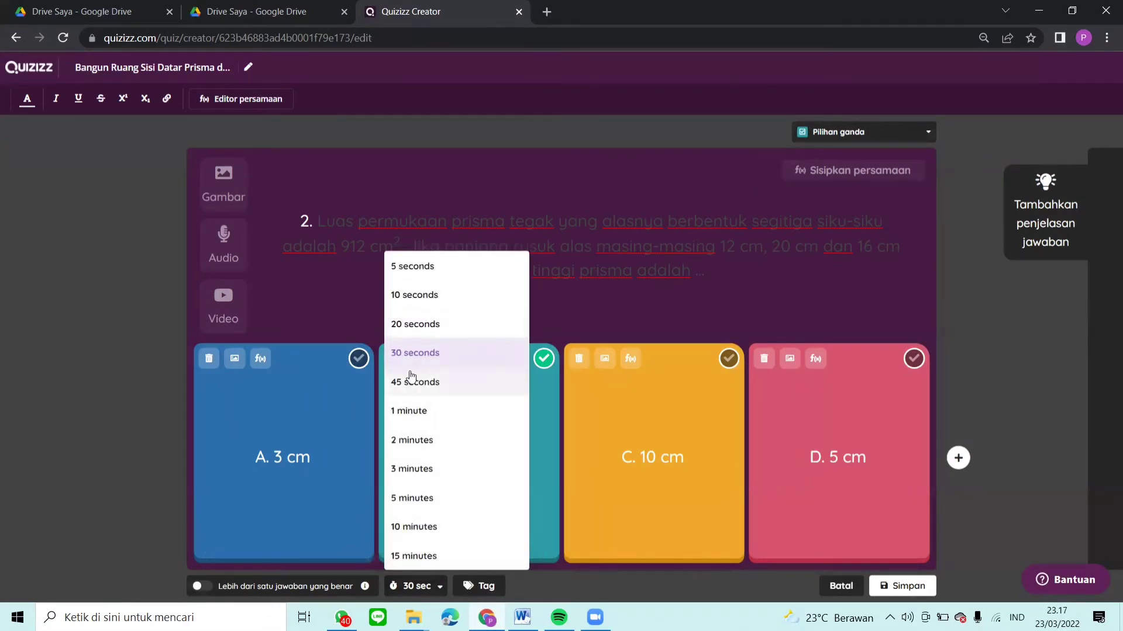
pyautogui.click(437, 418)
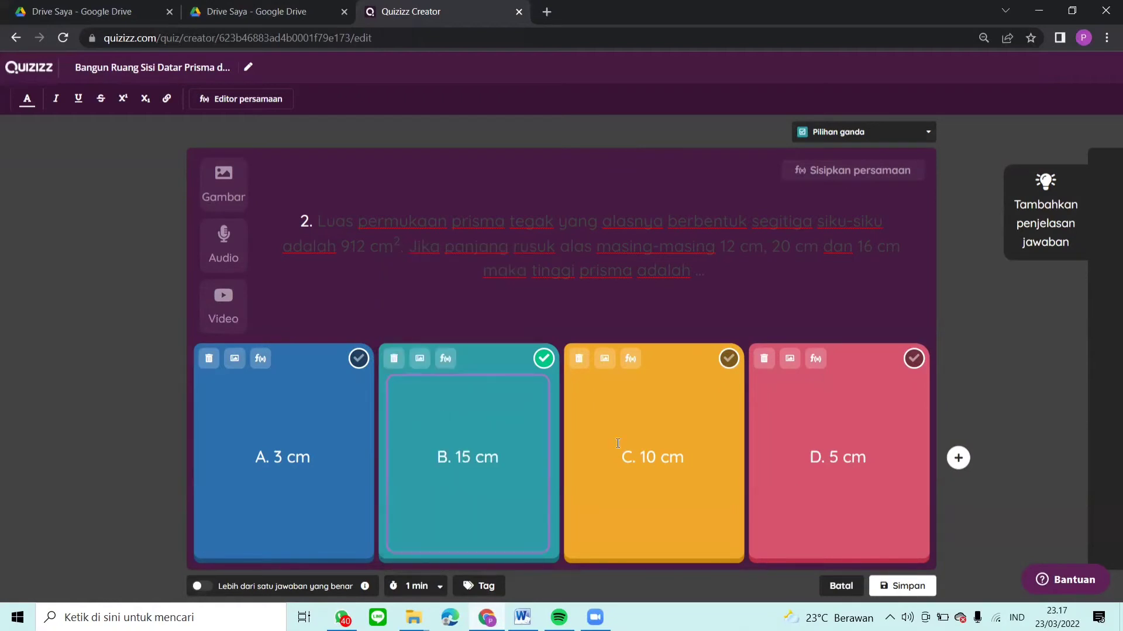
pyautogui.click(920, 590)
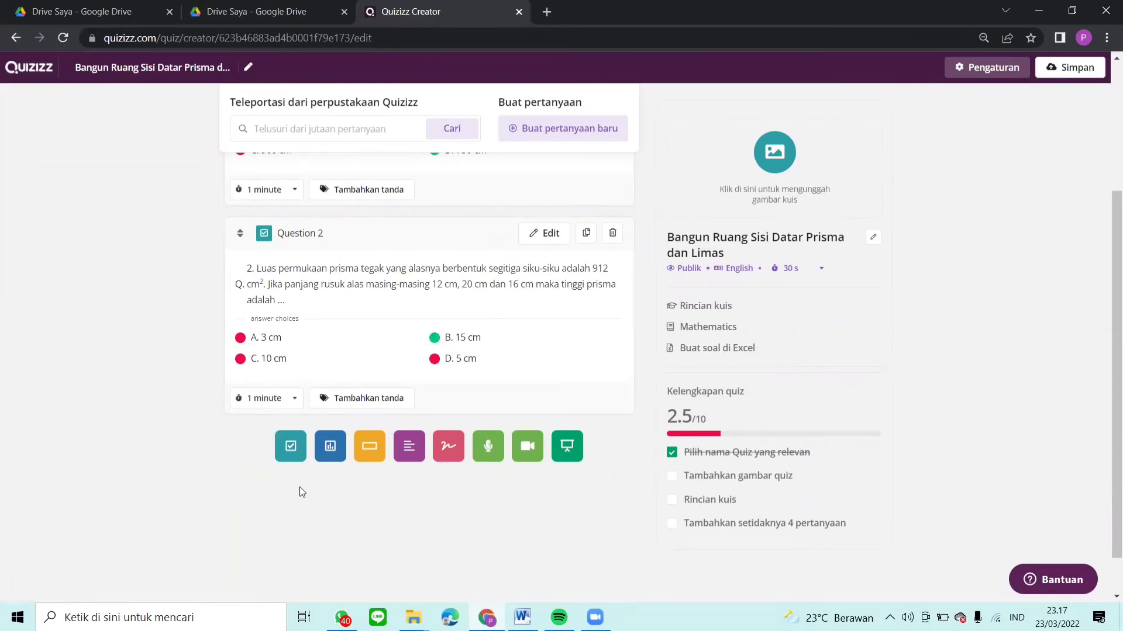
# Add a new multiple-choice question with the text of question 3 from the Word document, numbered "3." in front
pyautogui.click(295, 448)
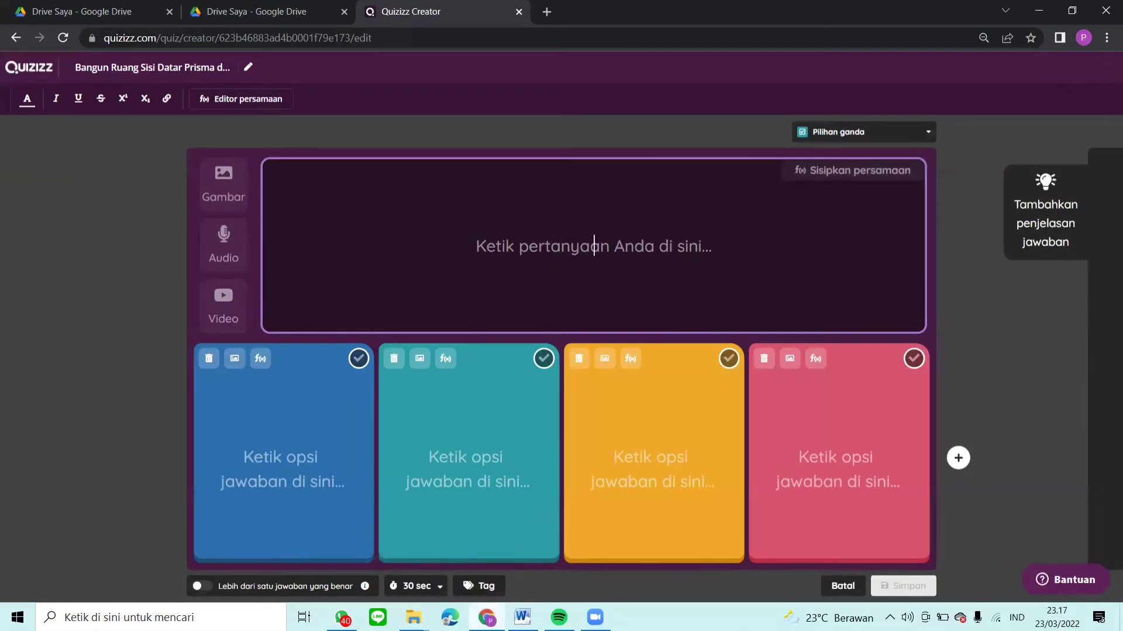
pyautogui.hotkey('alt', 'Tab')
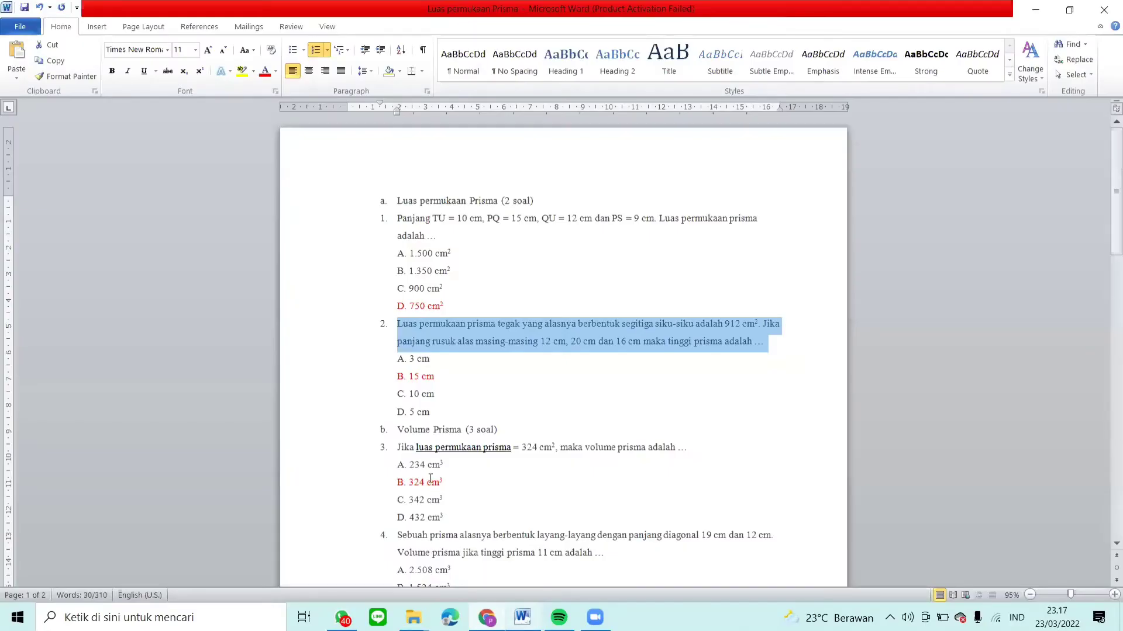
pyautogui.click(399, 448)
pyautogui.moveTo(398, 448); pyautogui.dragTo(688, 455)
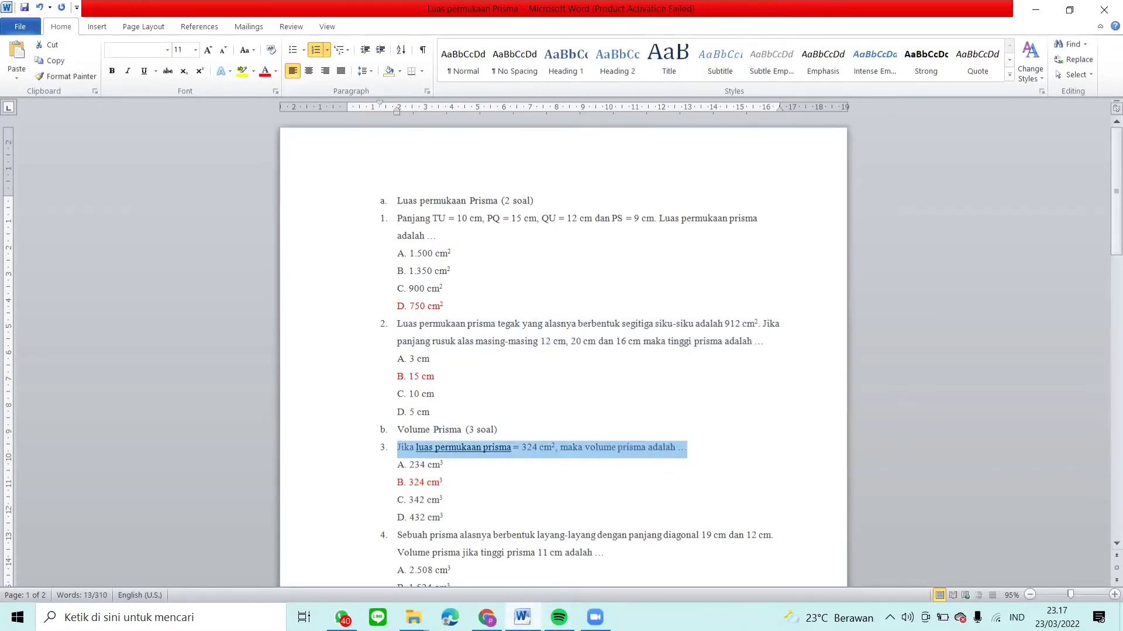
pyautogui.hotkey('alt', 'Tab')
pyautogui.write('Jika luas permukaan prisma = 324 cm2, maka volume prisma adalah ...')
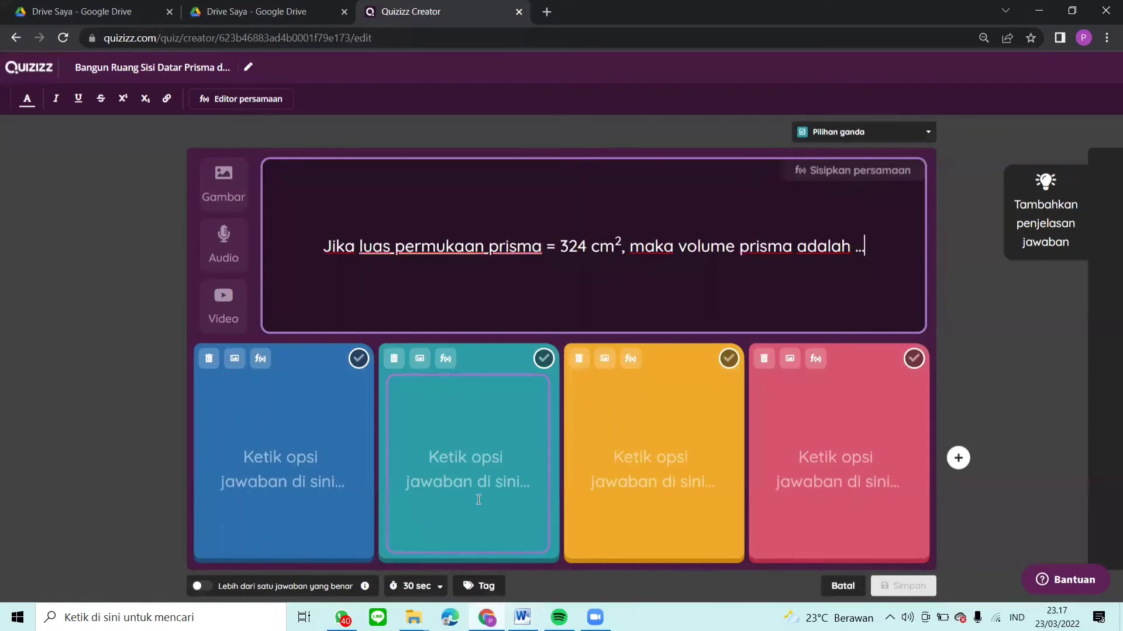
pyautogui.click(326, 251)
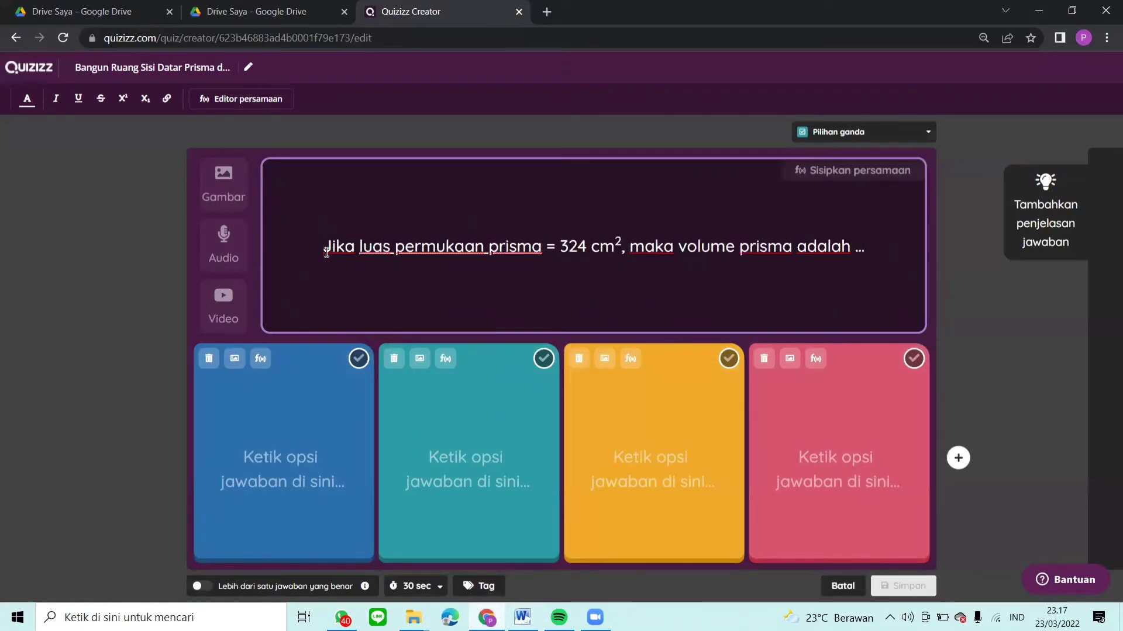
pyautogui.write('3.')
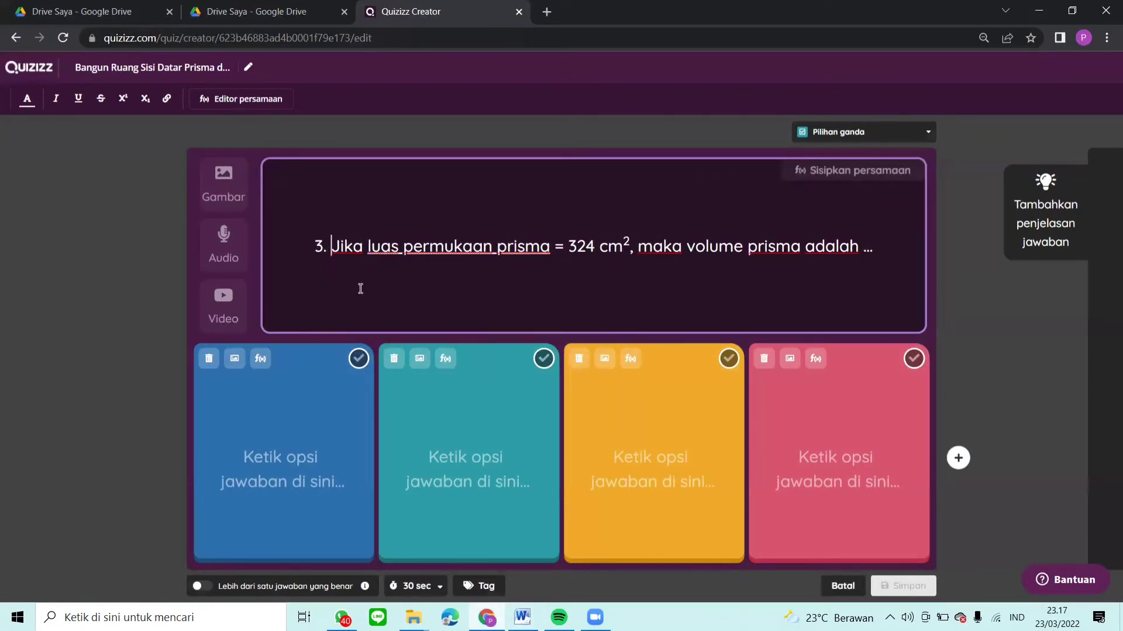
# Insert the image of triangular prism ABC.DEF with 12 cm and 15 cm edges from the Unduhan folder into question 3
pyautogui.click(234, 205)
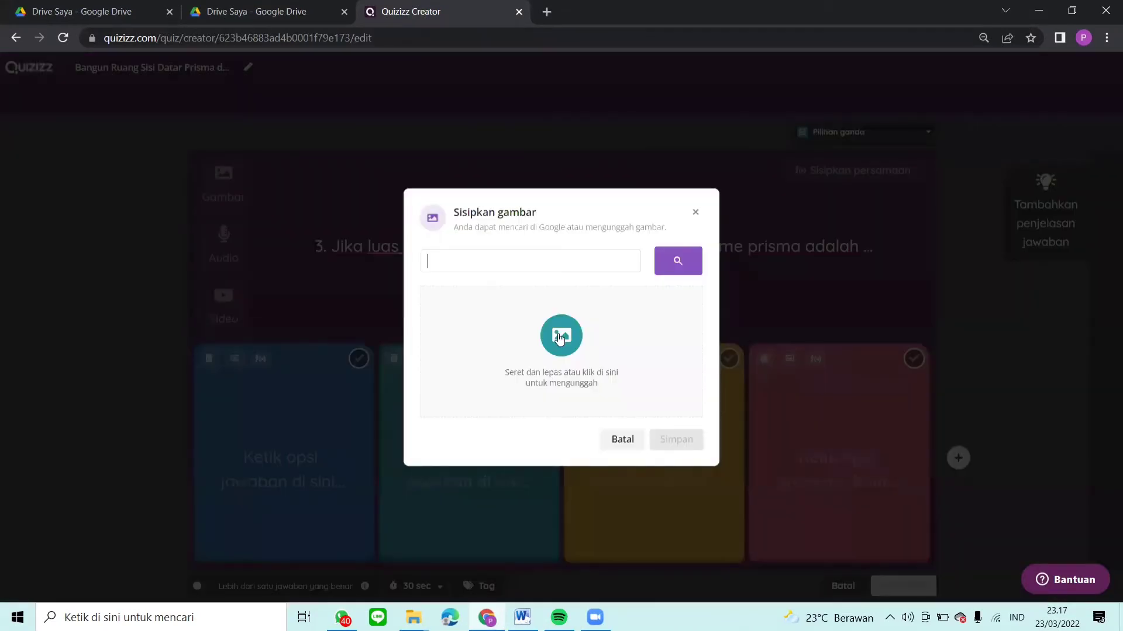
pyautogui.click(559, 334)
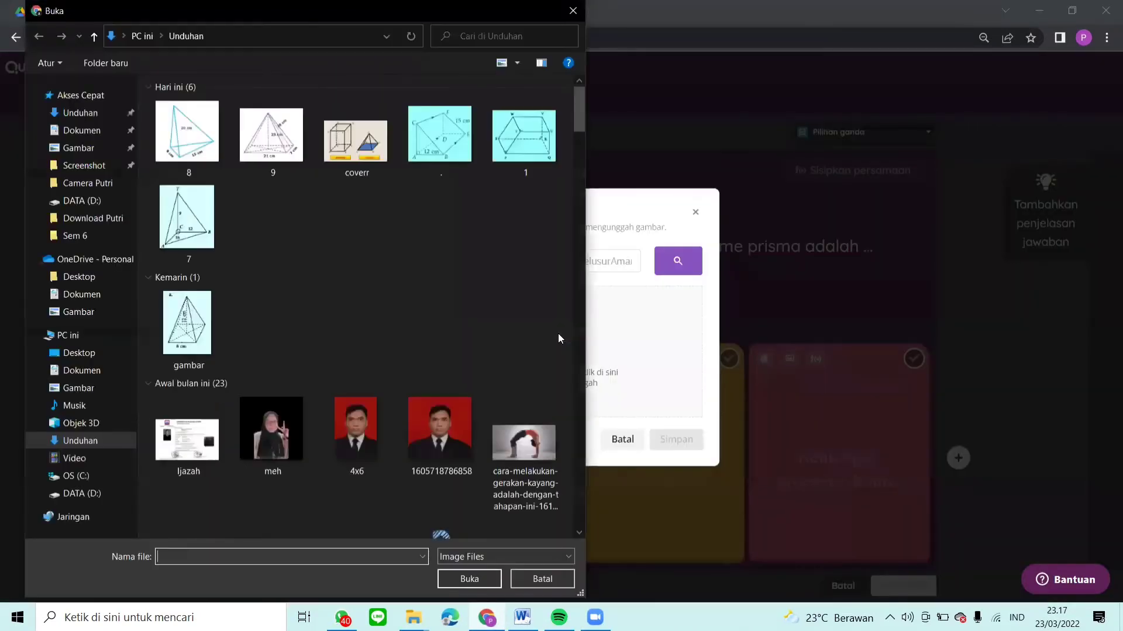
pyautogui.click(521, 165)
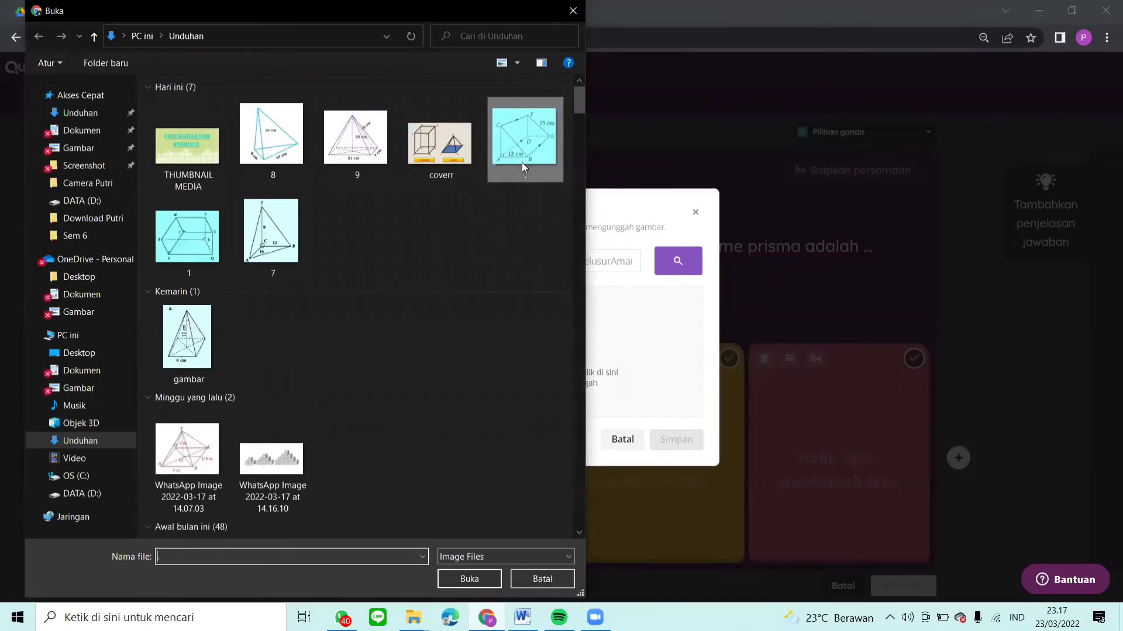
pyautogui.click(469, 579)
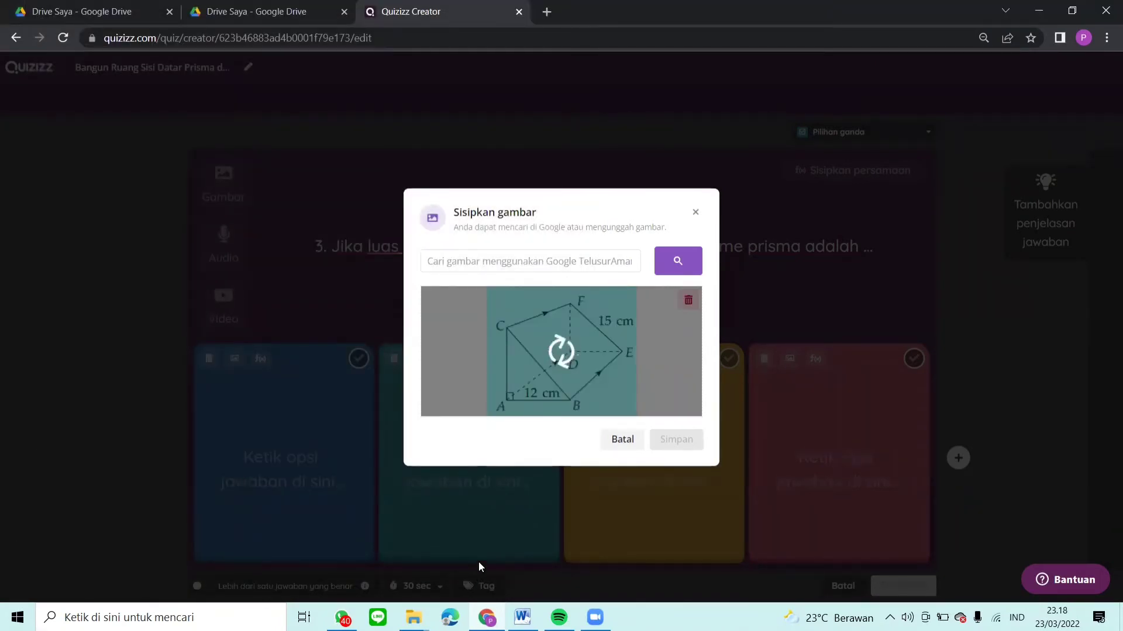
pyautogui.click(681, 439)
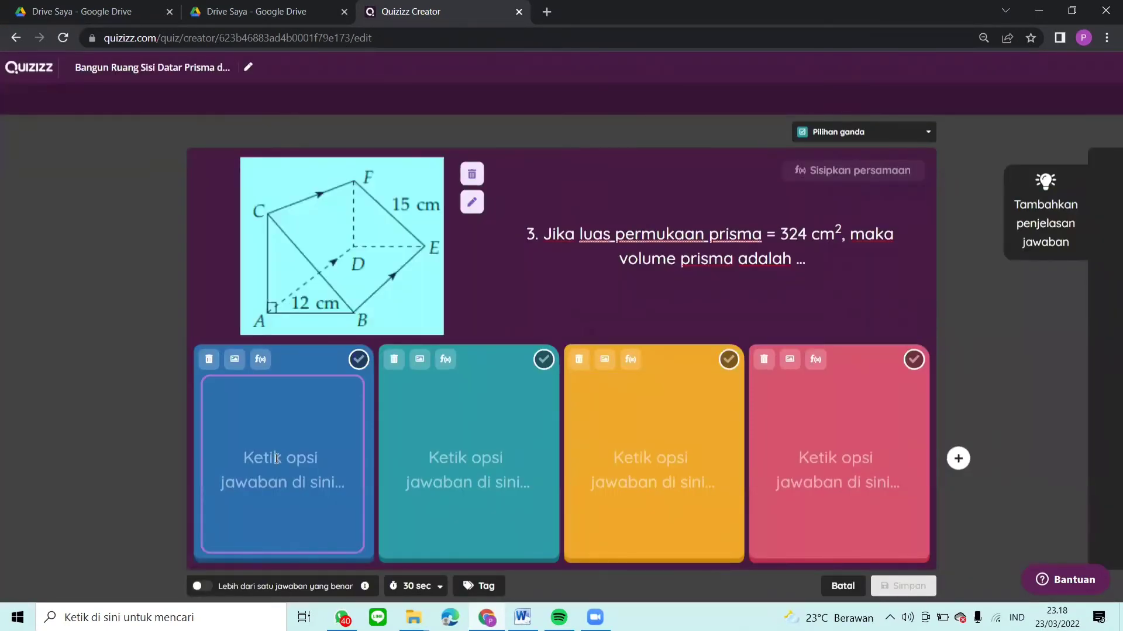
# Enter "A. 234 cm³" and "B. 324 cm³" as the first two answer options of question 3, with the 3 in superscript
pyautogui.click(277, 459)
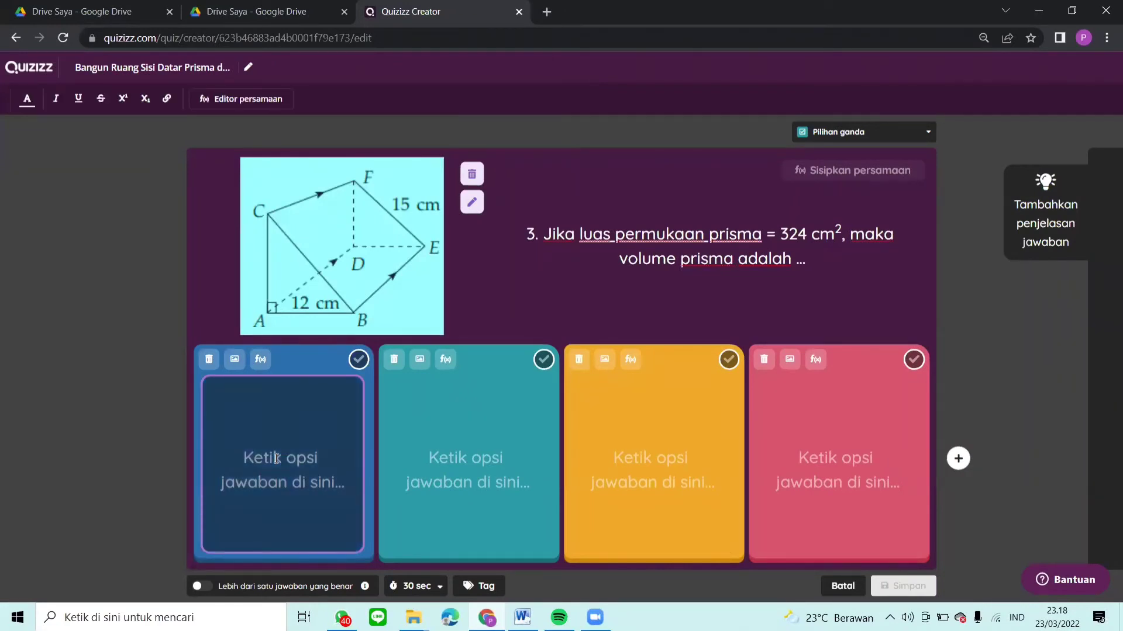
pyautogui.write('A. ')
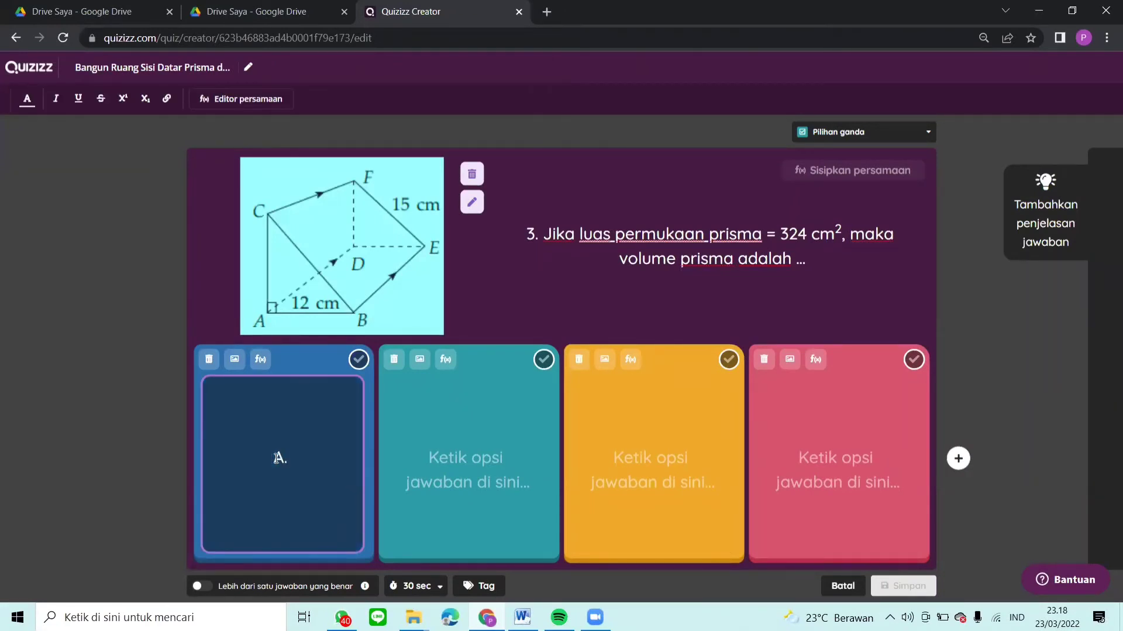
pyautogui.write('234 cm')
pyautogui.click(123, 99)
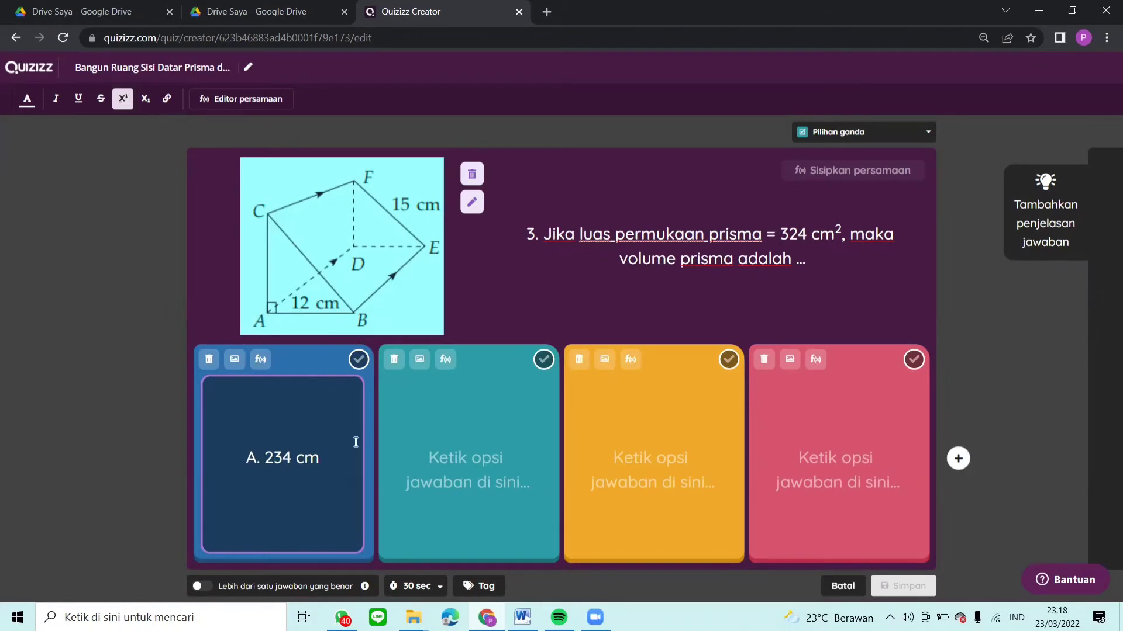
pyautogui.write('3')
pyautogui.click(506, 472)
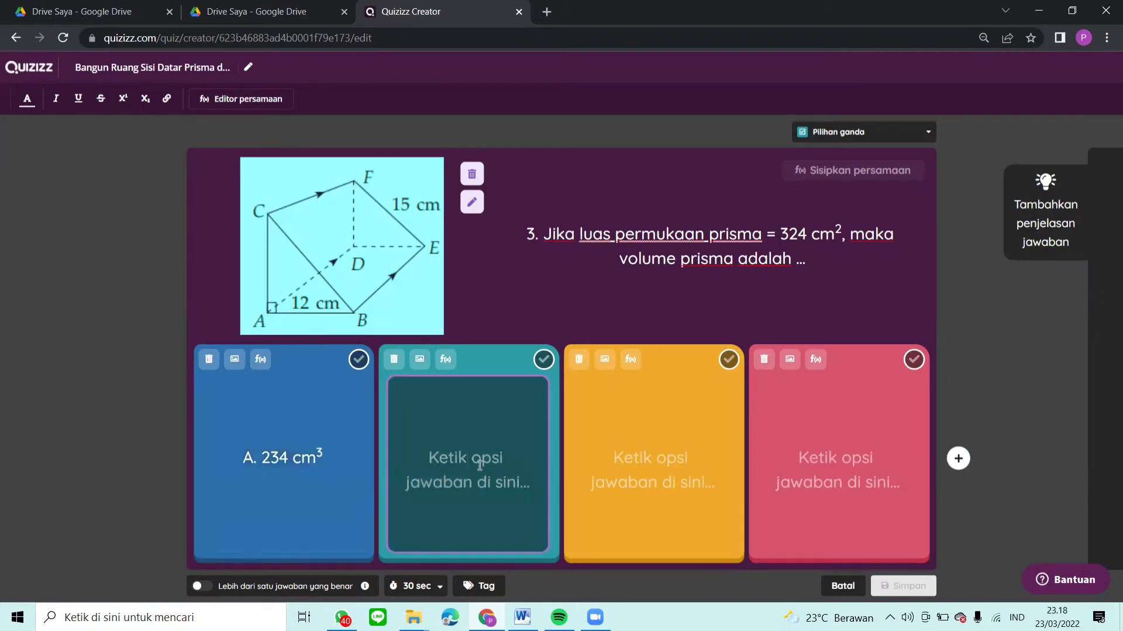
pyautogui.write('B. ')
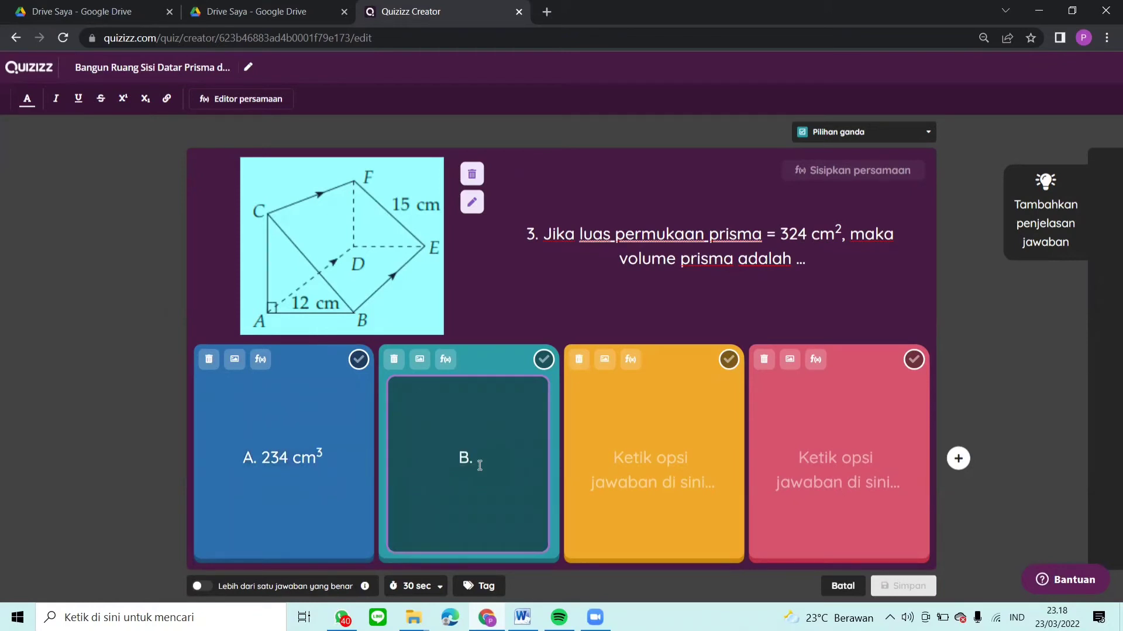
pyautogui.write('324 cm')
pyautogui.click(128, 105)
pyautogui.write('3')
# Enter "C. 342 cm³" and "D. 432 cm³" as the last two answer options of question 3, with the 3 in superscript
pyautogui.click(656, 479)
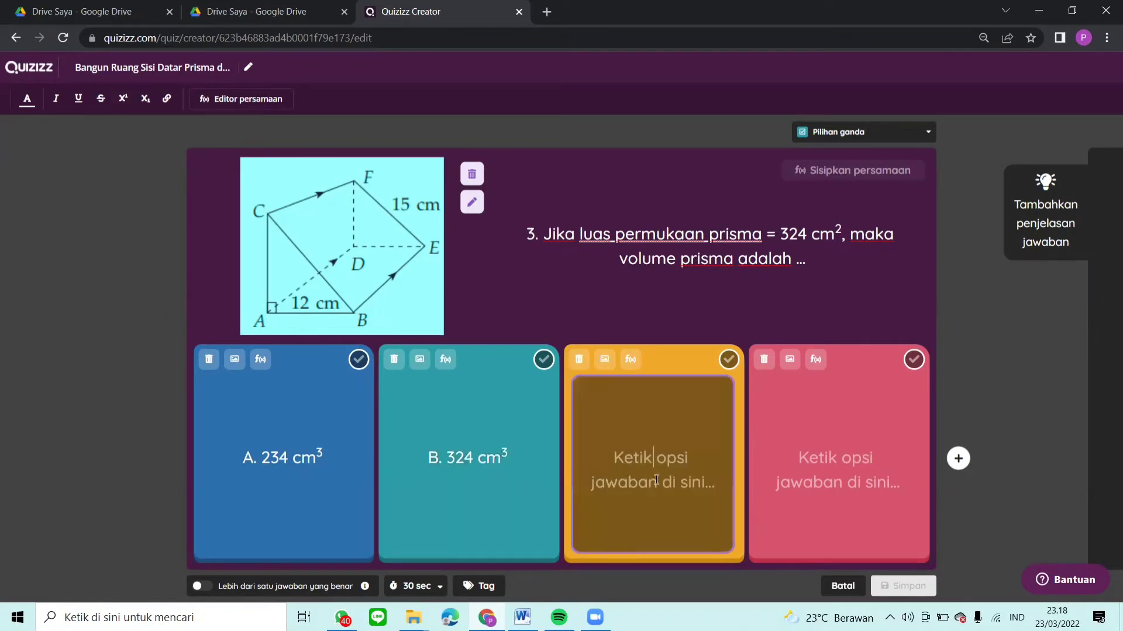
pyautogui.write('C. ')
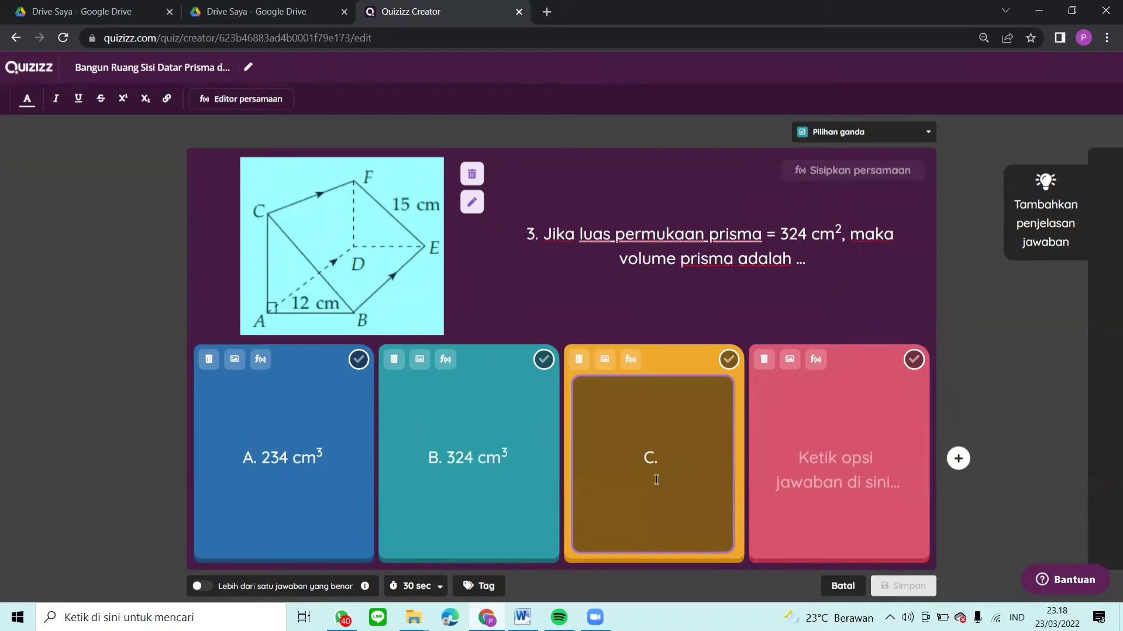
pyautogui.write('342 cm')
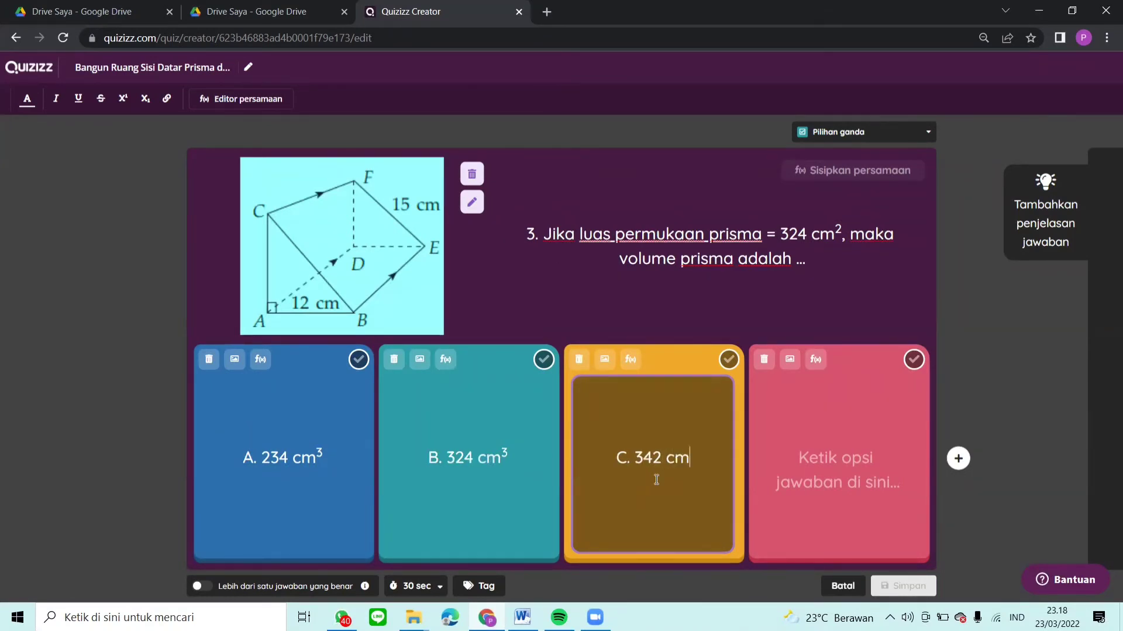
pyautogui.click(123, 99)
pyautogui.write('3')
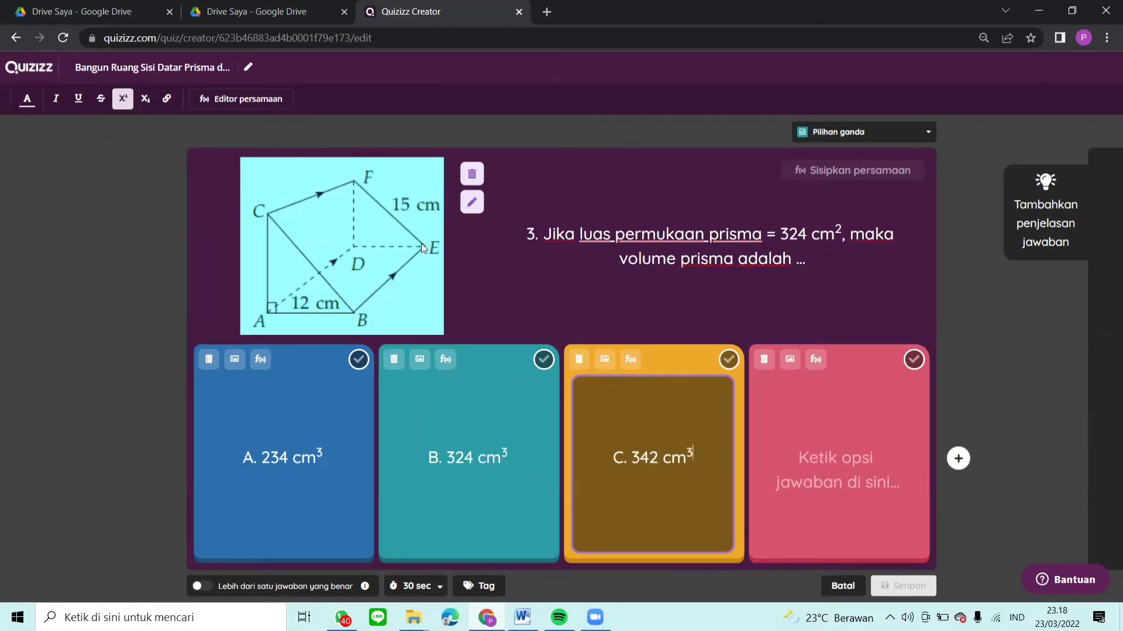
pyautogui.click(798, 458)
pyautogui.write('D. ')
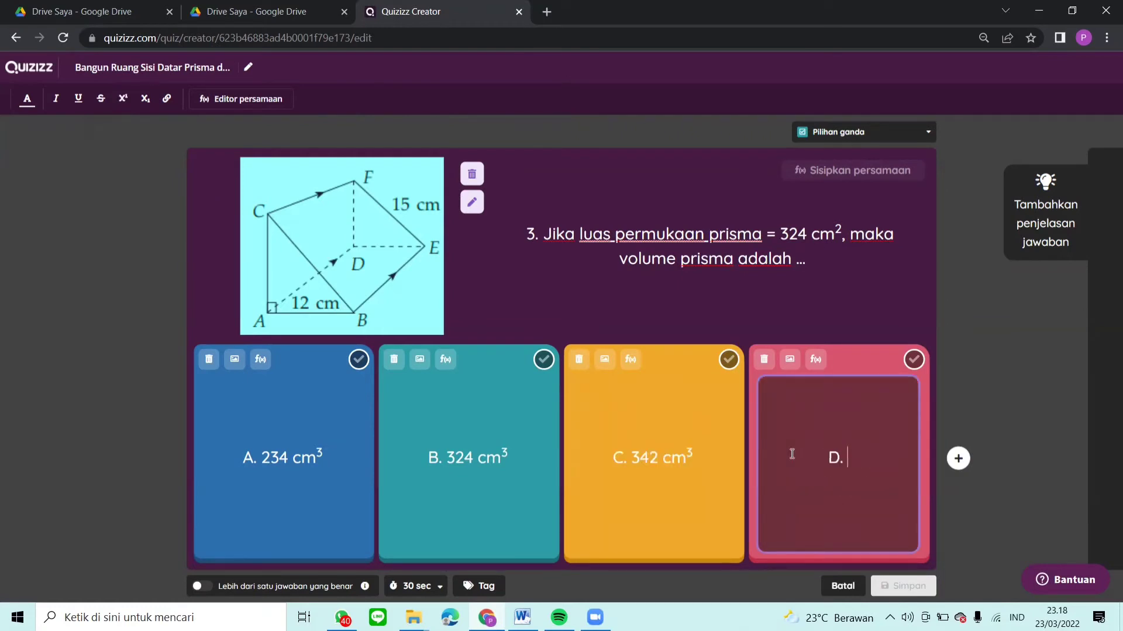
pyautogui.write('432')
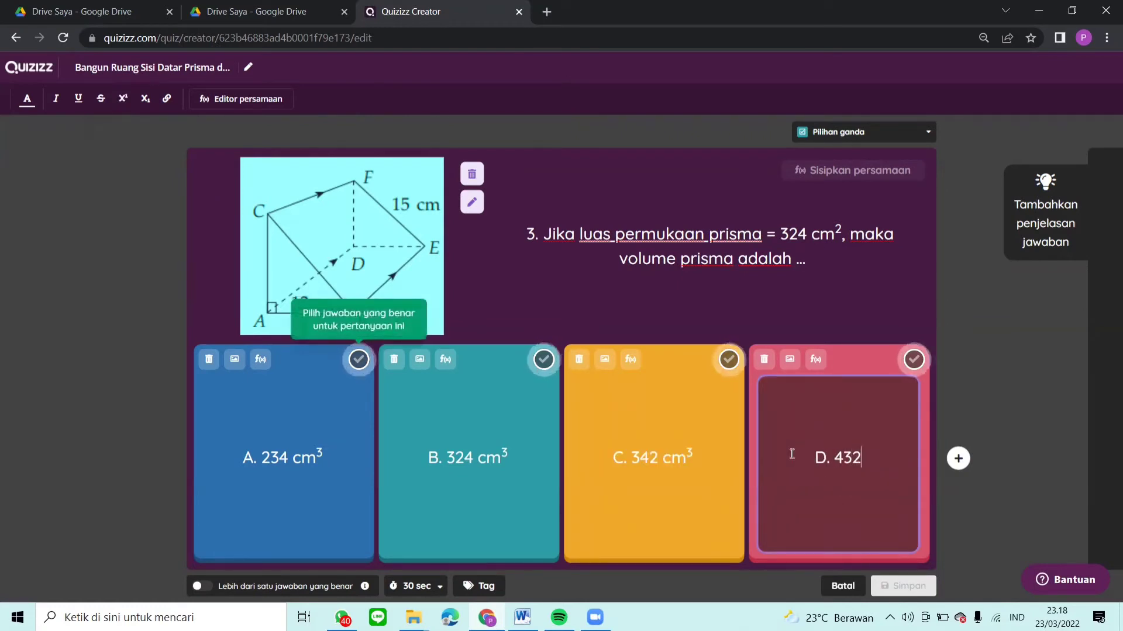
pyautogui.write('n')
pyautogui.press('BackSpace')
pyautogui.write('cm')
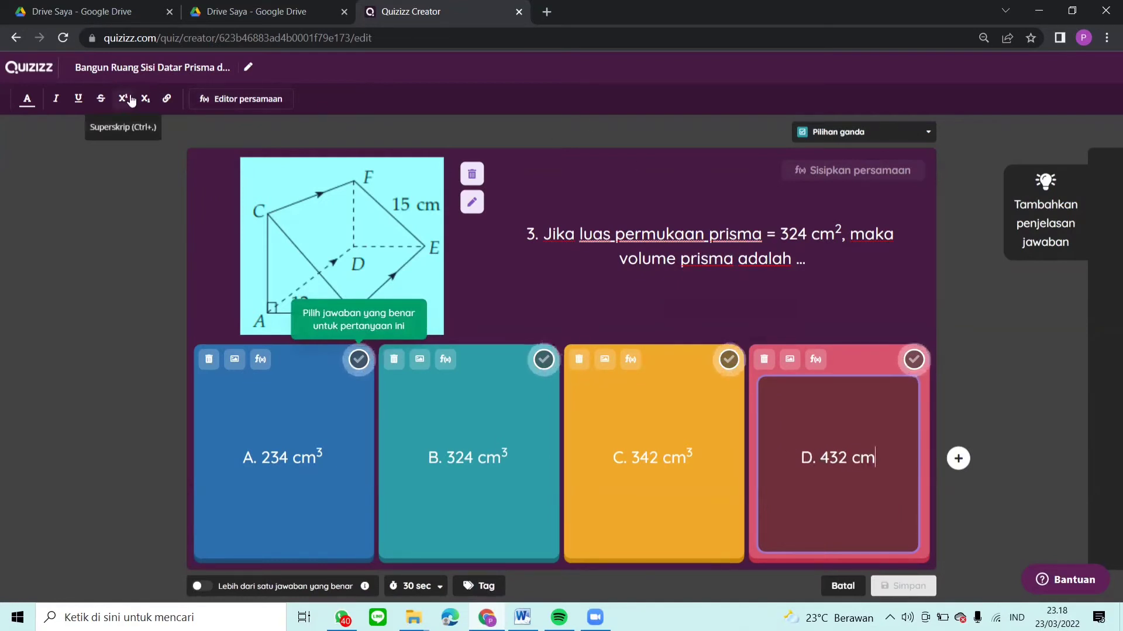
pyautogui.click(138, 113)
pyautogui.write('3')
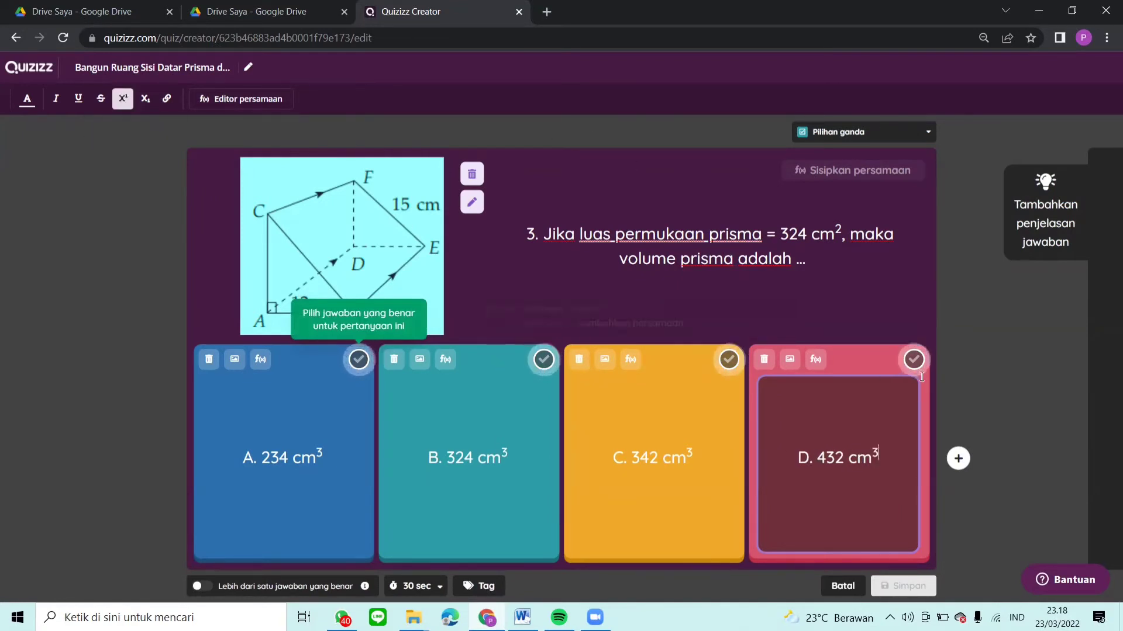
pyautogui.click(980, 351)
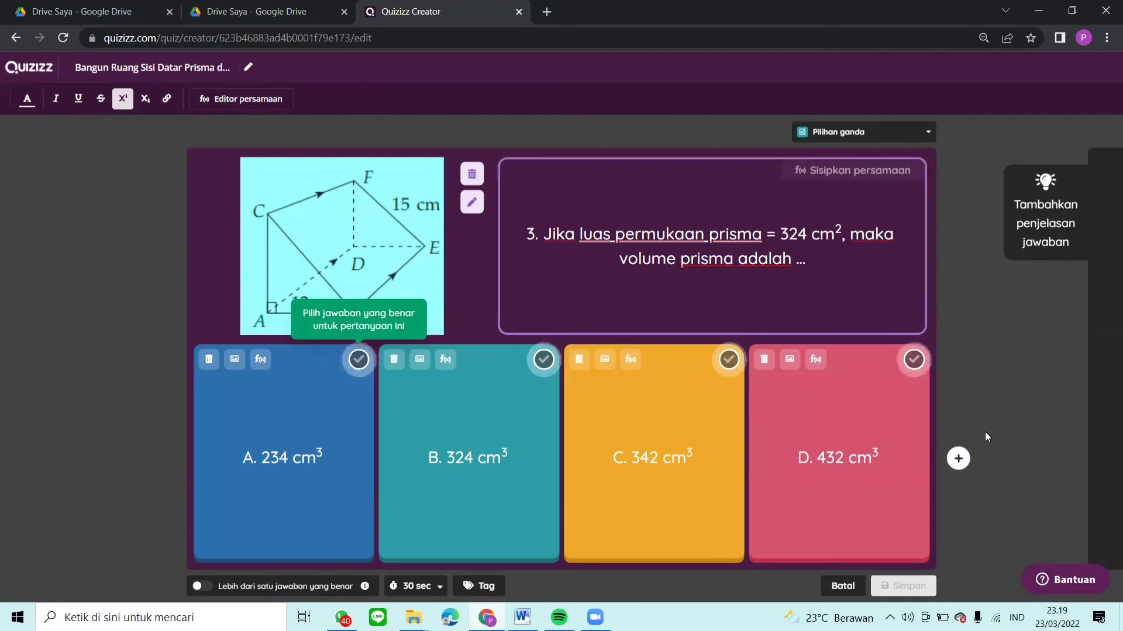
# Save question 3 with option "B. 324 cm³" marked as the correct answer and a time limit of 1 minute
pyautogui.click(543, 362)
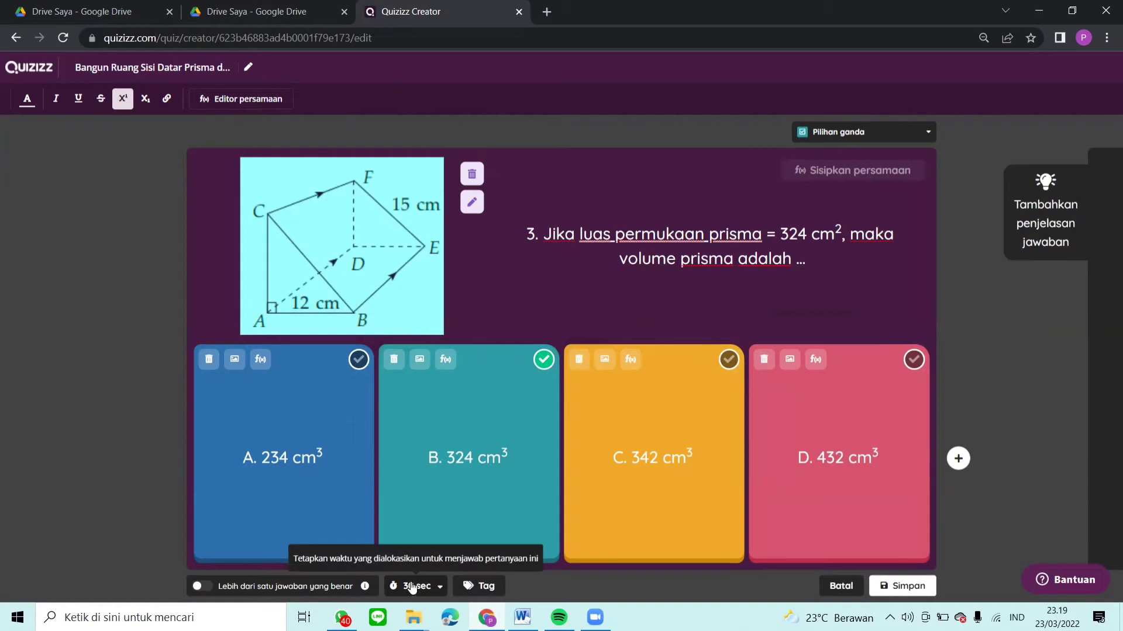
pyautogui.click(418, 587)
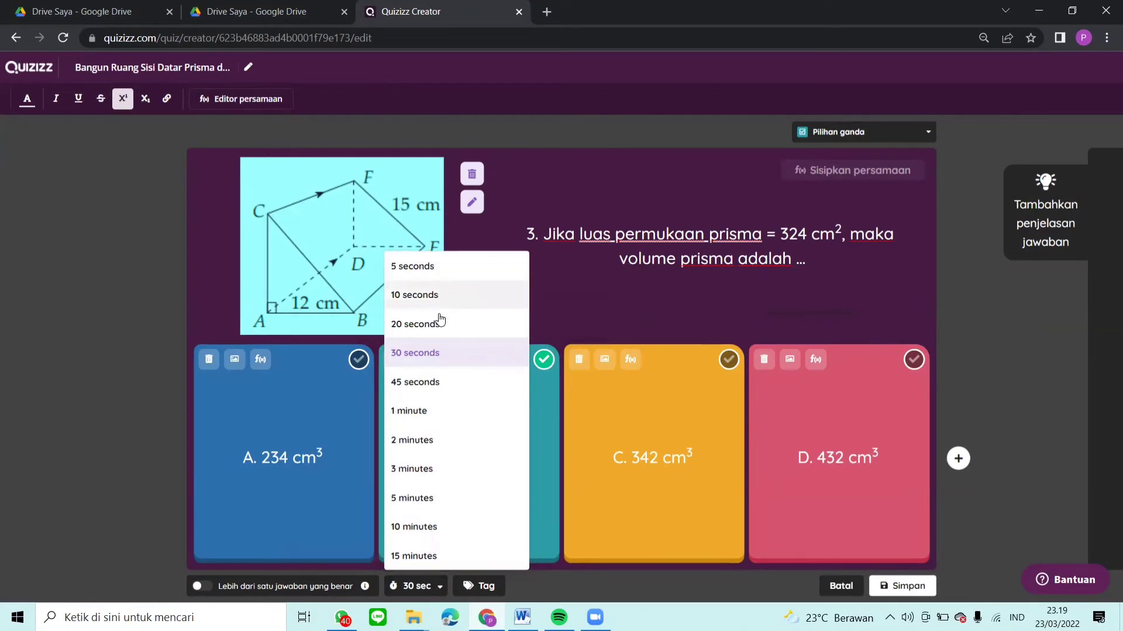
pyautogui.click(420, 413)
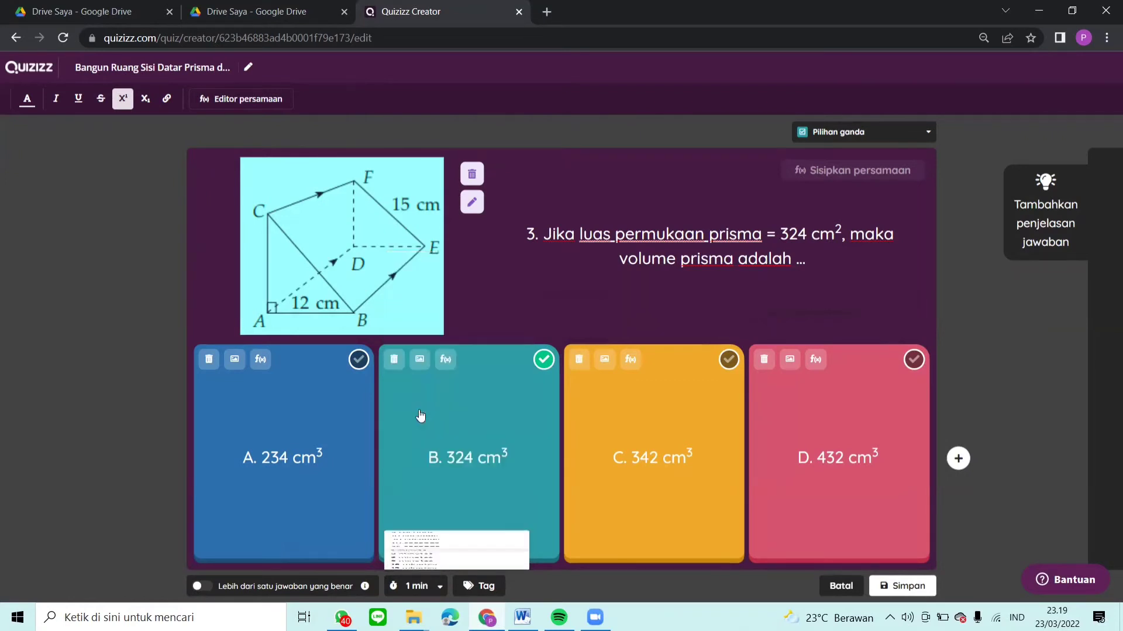
pyautogui.click(900, 588)
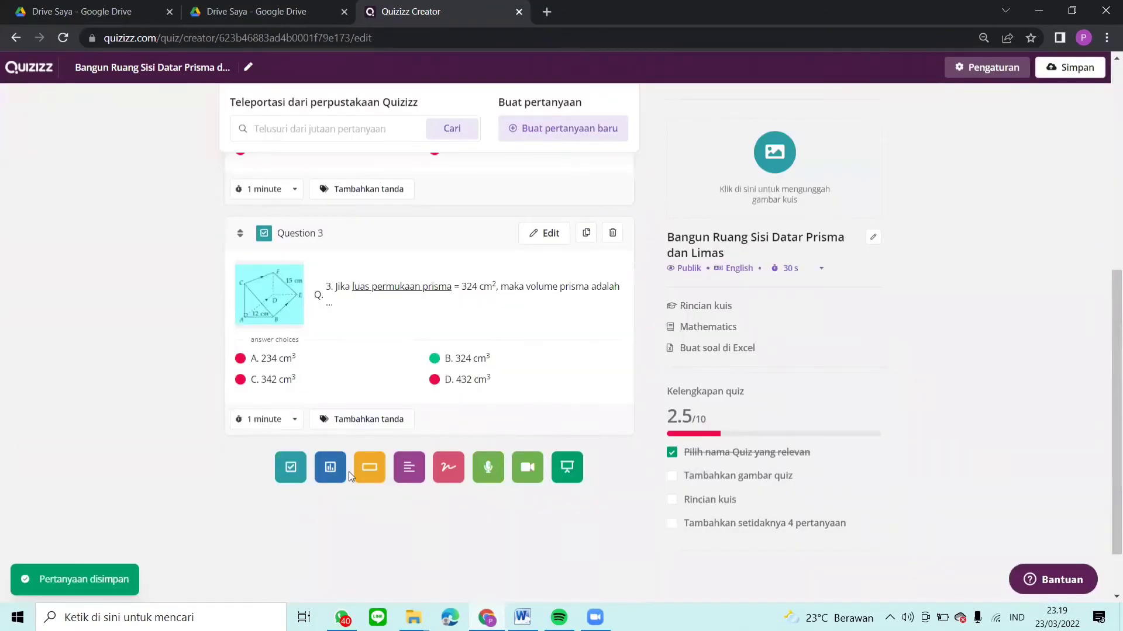
# Add a new multiple-choice question below question 3 and open its question text for editing
pyautogui.click(291, 469)
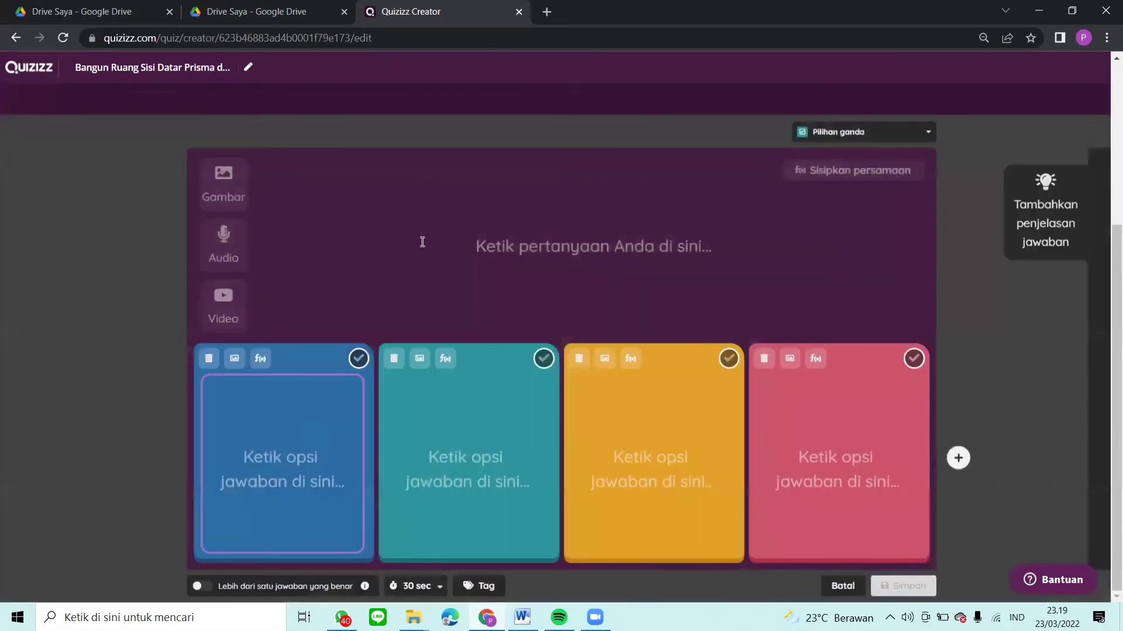
pyautogui.click(422, 241)
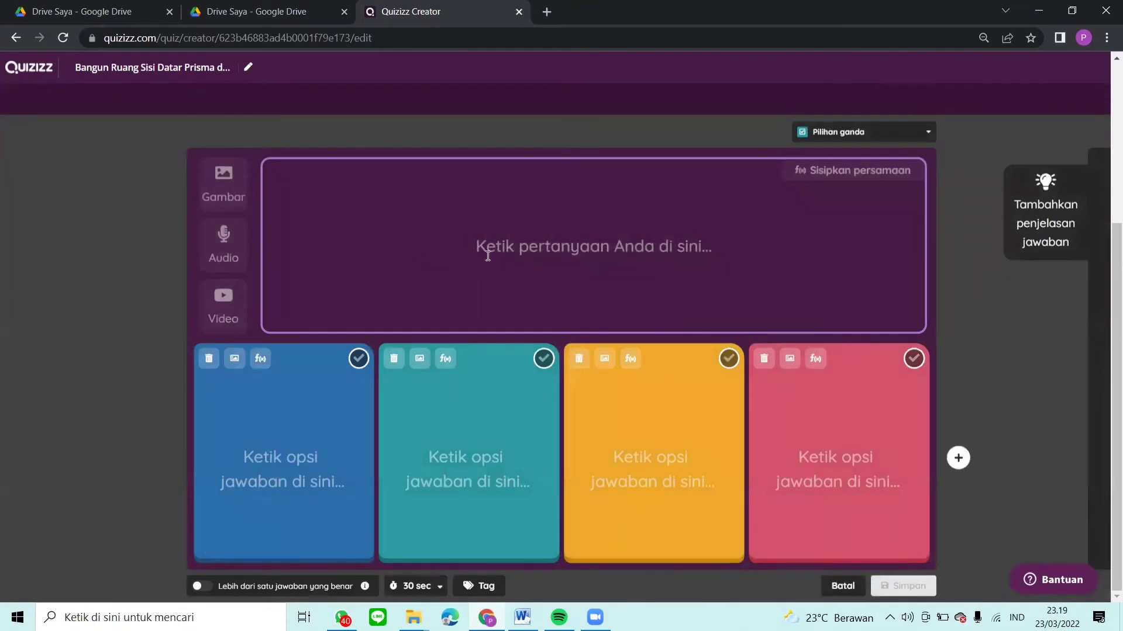
pyautogui.click(591, 245)
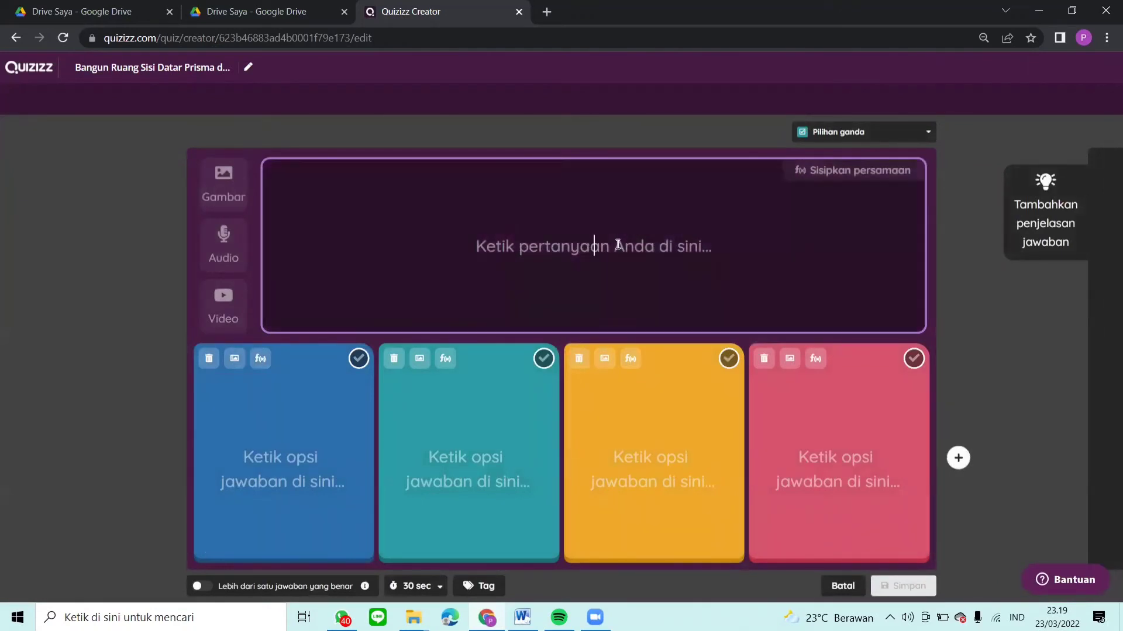
# Copy the text of question 4 from the Word document into the new Quizizz question, numbered "4." in front
pyautogui.click(537, 614)
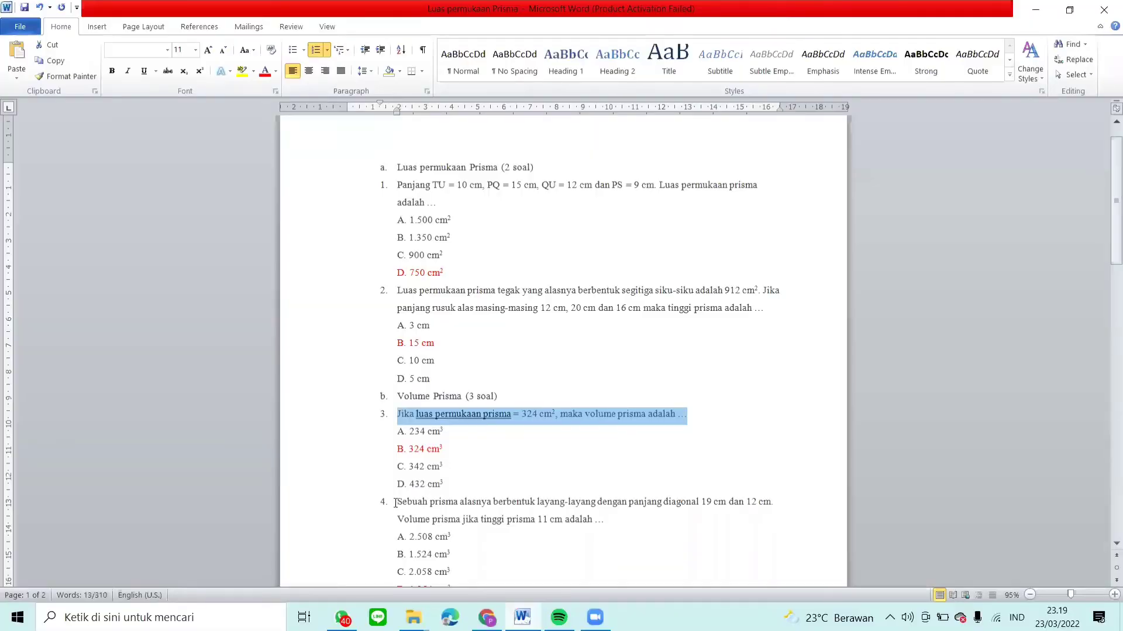
pyautogui.moveTo(395, 502); pyautogui.dragTo(608, 526)
pyautogui.hotkey('ctrl', 'c')
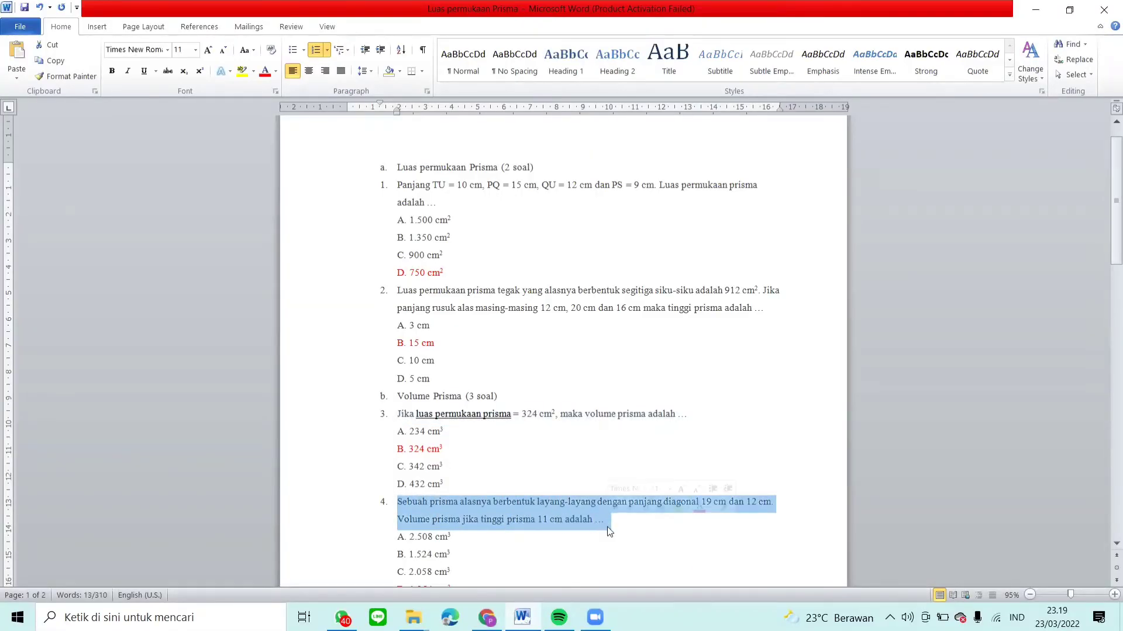
pyautogui.rightClick(483, 510)
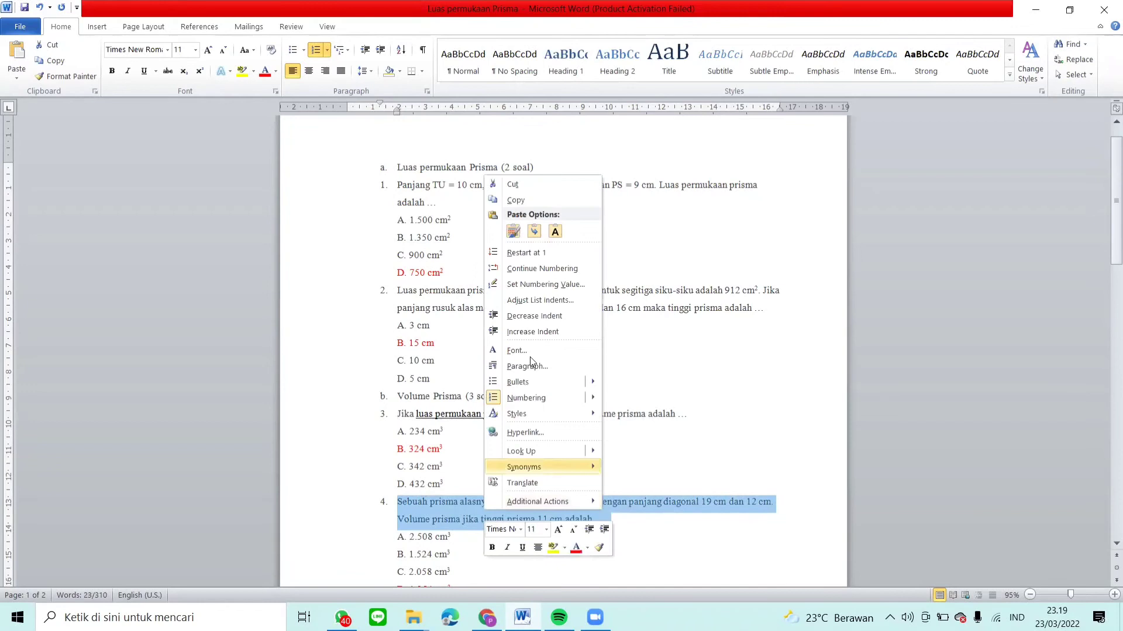
pyautogui.click(515, 200)
pyautogui.click(486, 618)
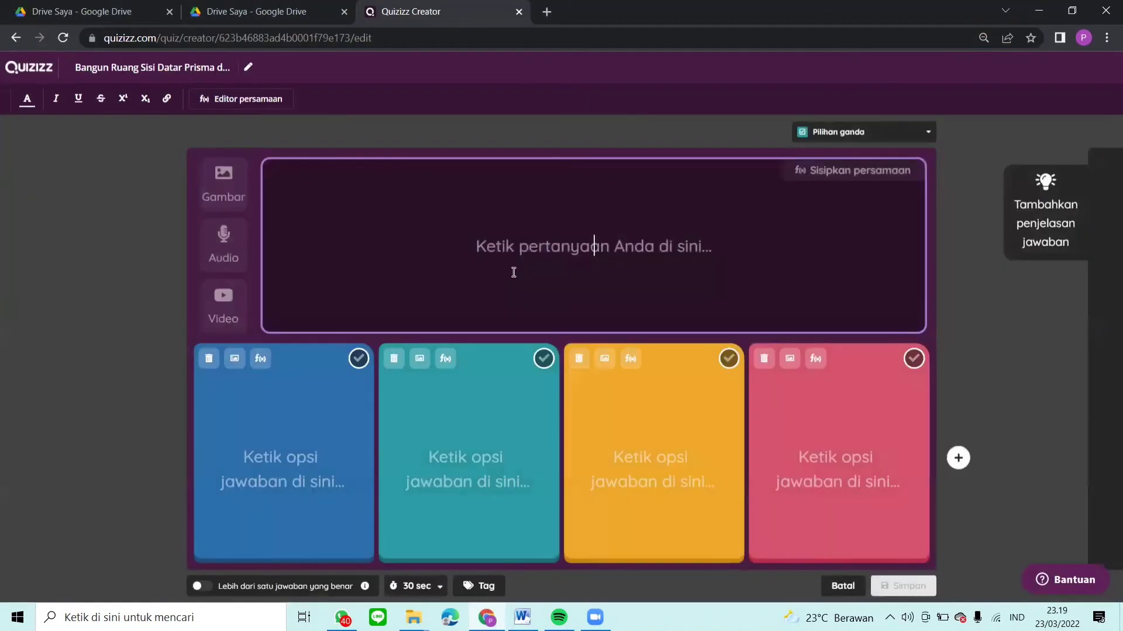
pyautogui.click(514, 272)
pyautogui.hotkey('ctrl', 'v')
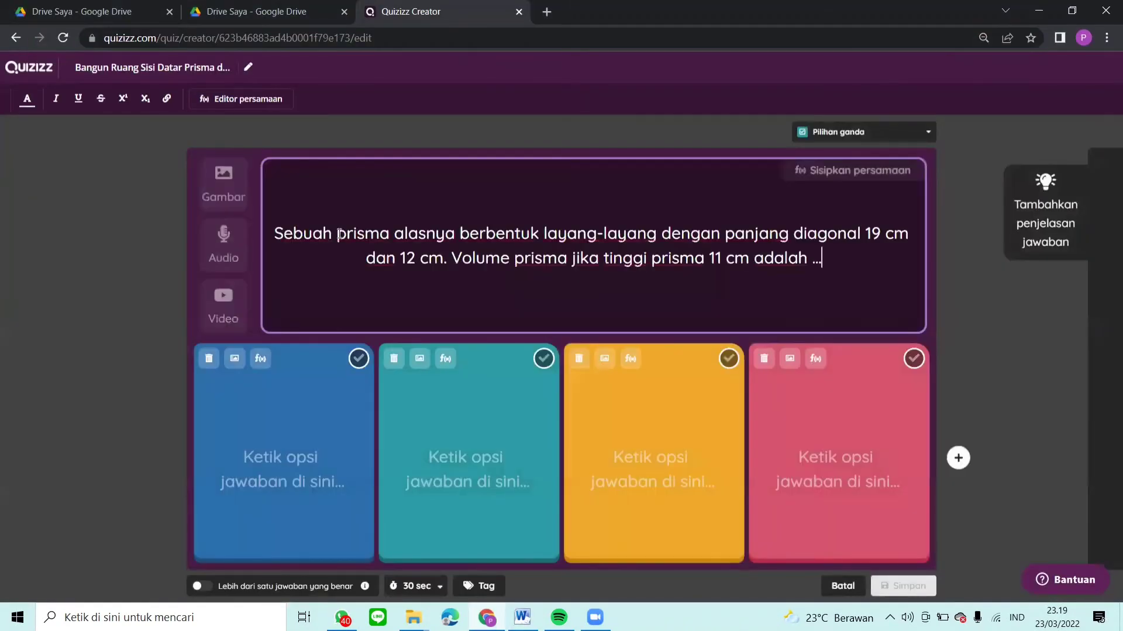
pyautogui.click(278, 233)
pyautogui.write('4.')
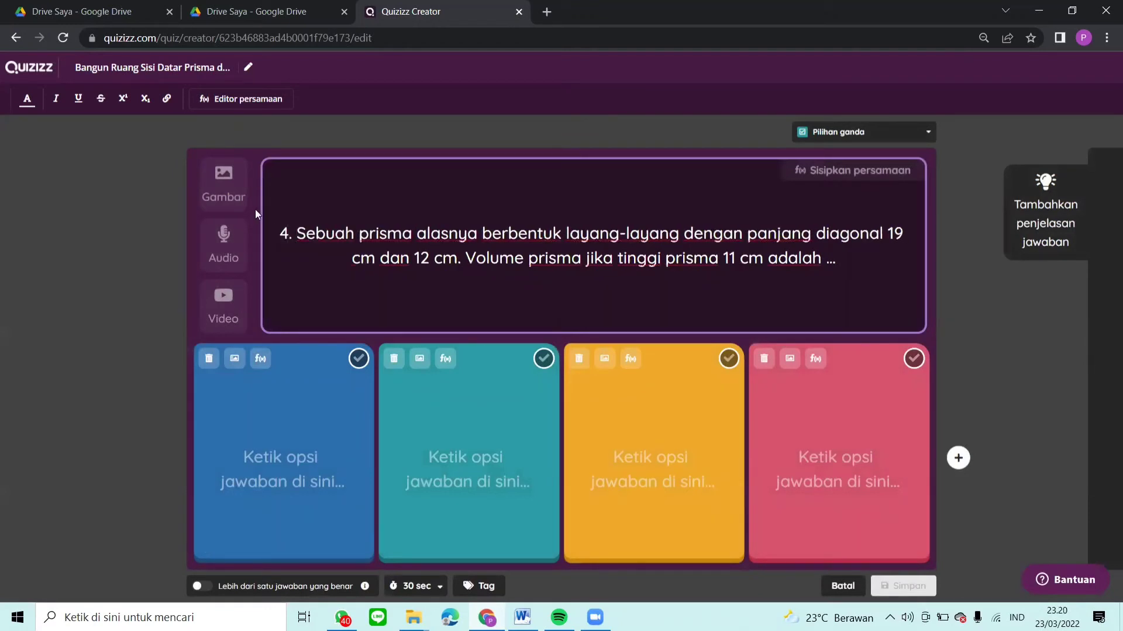
# Enter "A. 2.508 cm³" and "B. 1.524 cm³" as the first two answer options of question 4, with the 3 in superscript
pyautogui.click(285, 473)
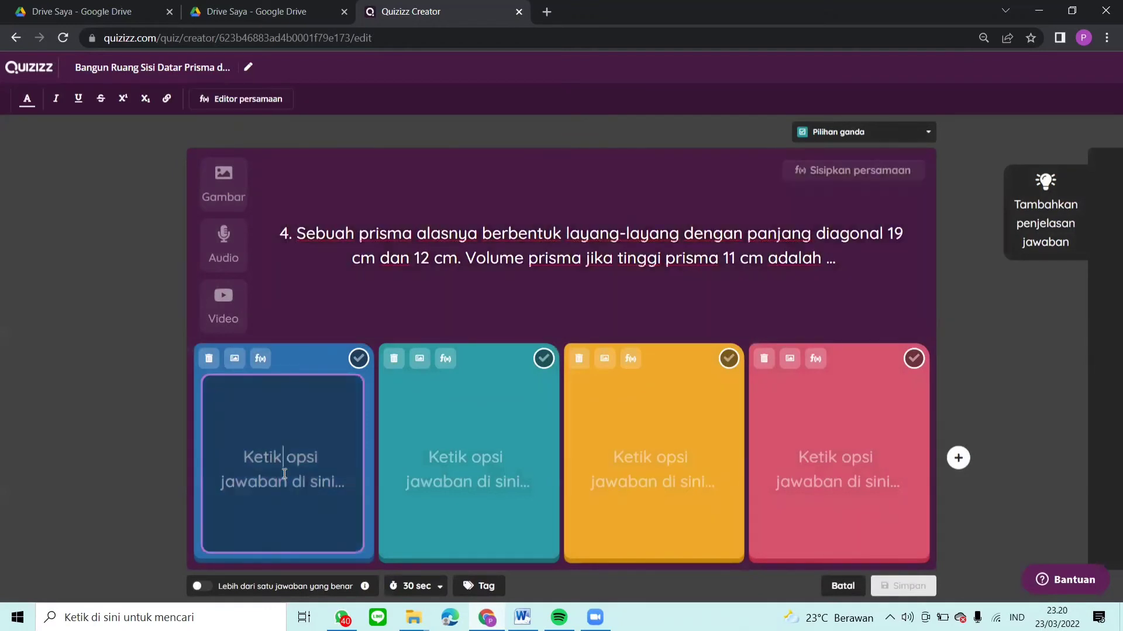
pyautogui.write('A. ')
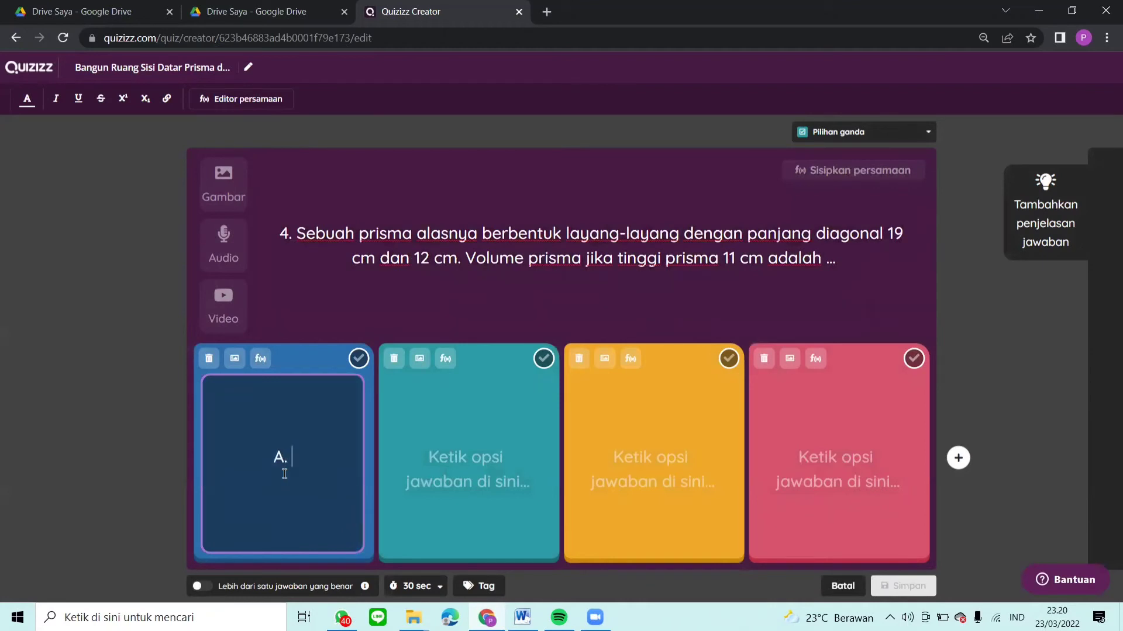
pyautogui.write('2.508 cm')
pyautogui.click(123, 100)
pyautogui.write('3')
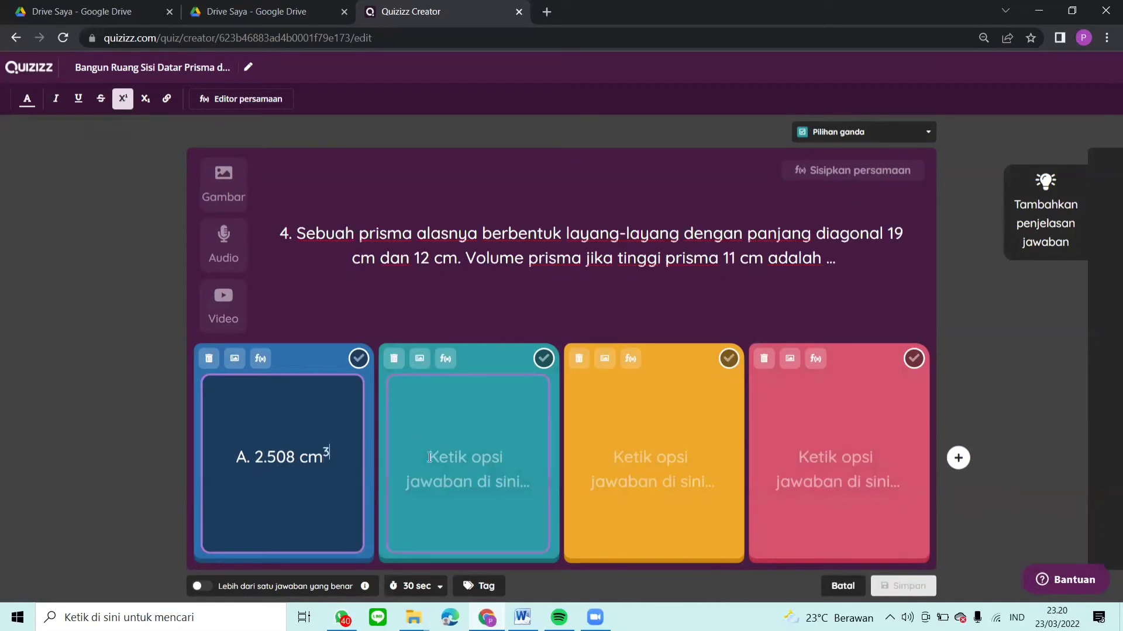
pyautogui.click(438, 458)
pyautogui.write('B. ')
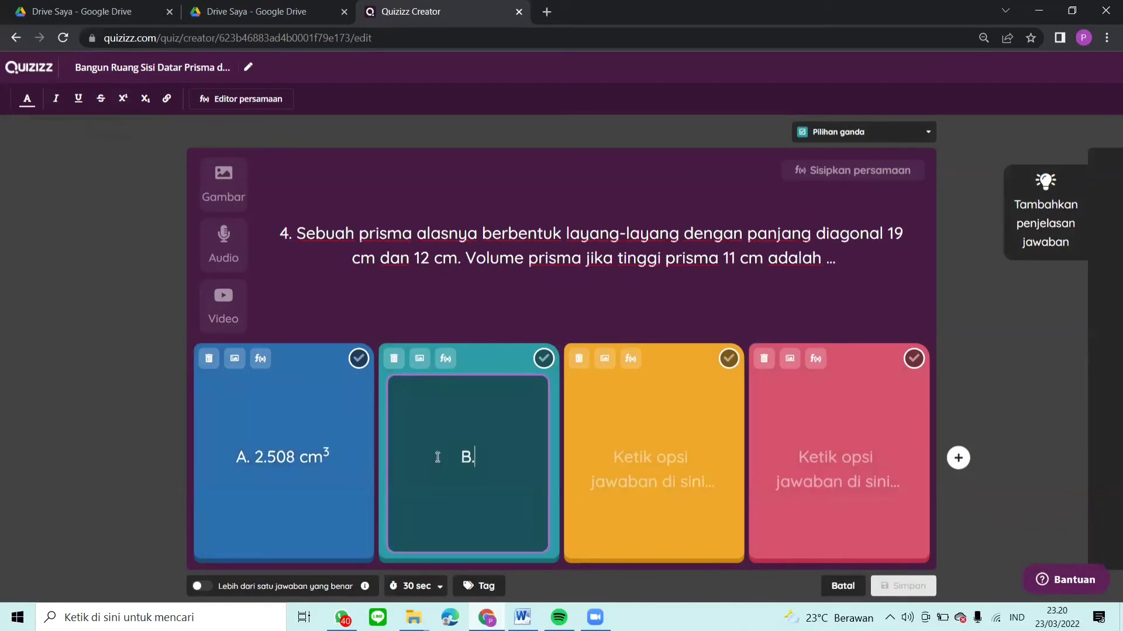
pyautogui.write('1.524 cm')
pyautogui.click(123, 104)
pyautogui.write('3')
# Enter "C. 2.058 cm³" as the third answer option of question 4, with the 3 in superscript
pyautogui.click(690, 462)
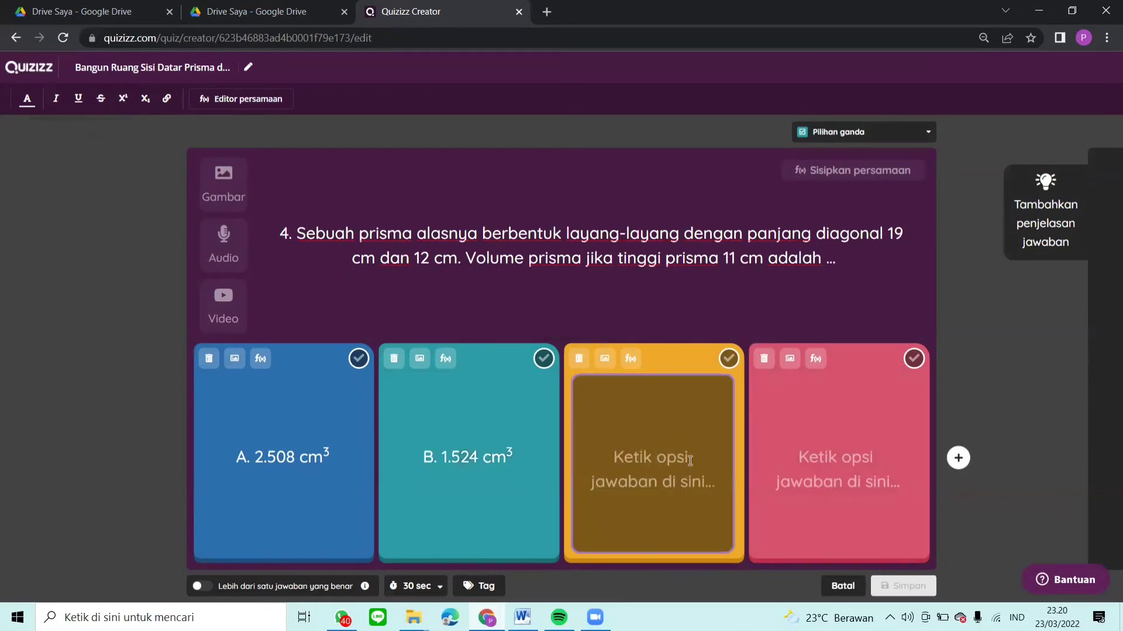
pyautogui.write('C. 2')
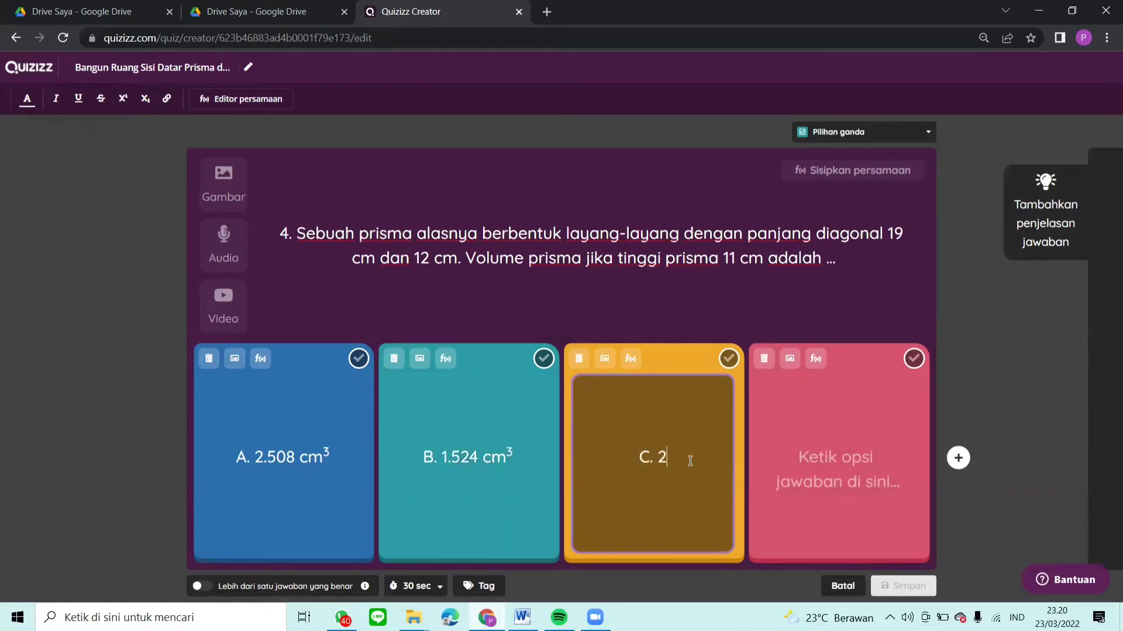
pyautogui.write('.058 cm')
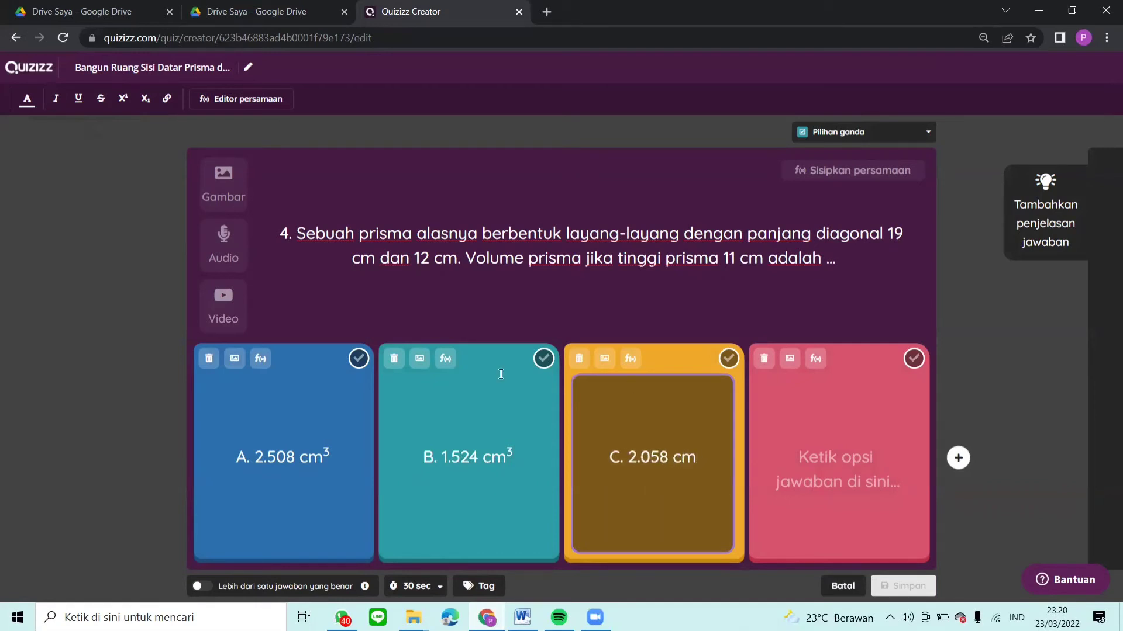
pyautogui.click(123, 98)
pyautogui.write('3')
# Enter "D. 1.254 cm³" as the fourth answer option of question 4, with the 3 in superscript
pyautogui.click(842, 457)
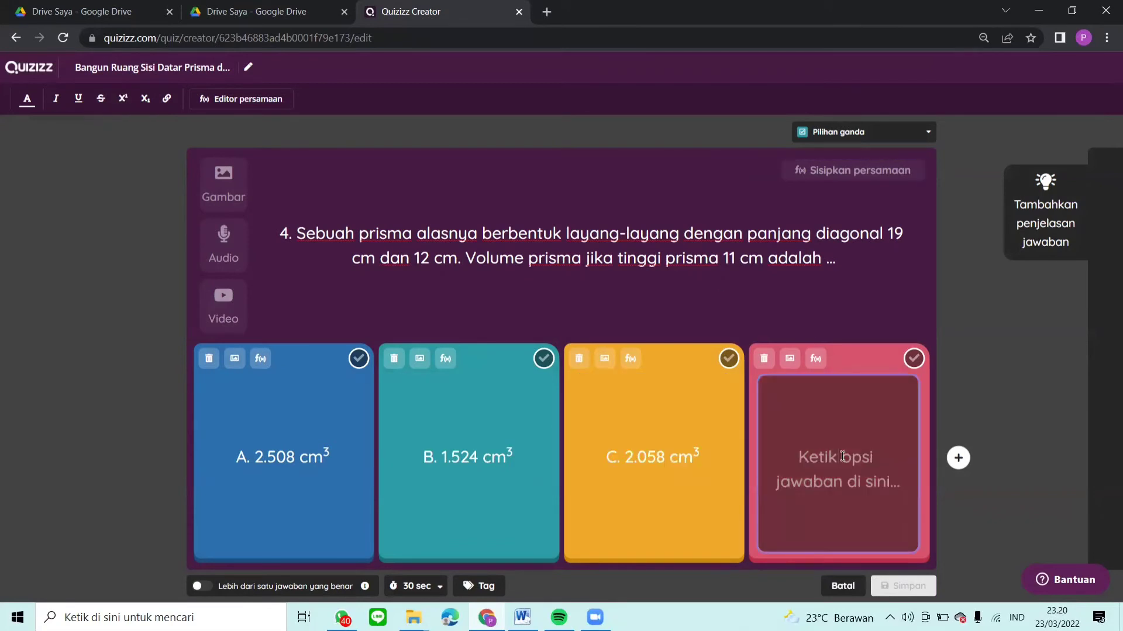
pyautogui.write('D.')
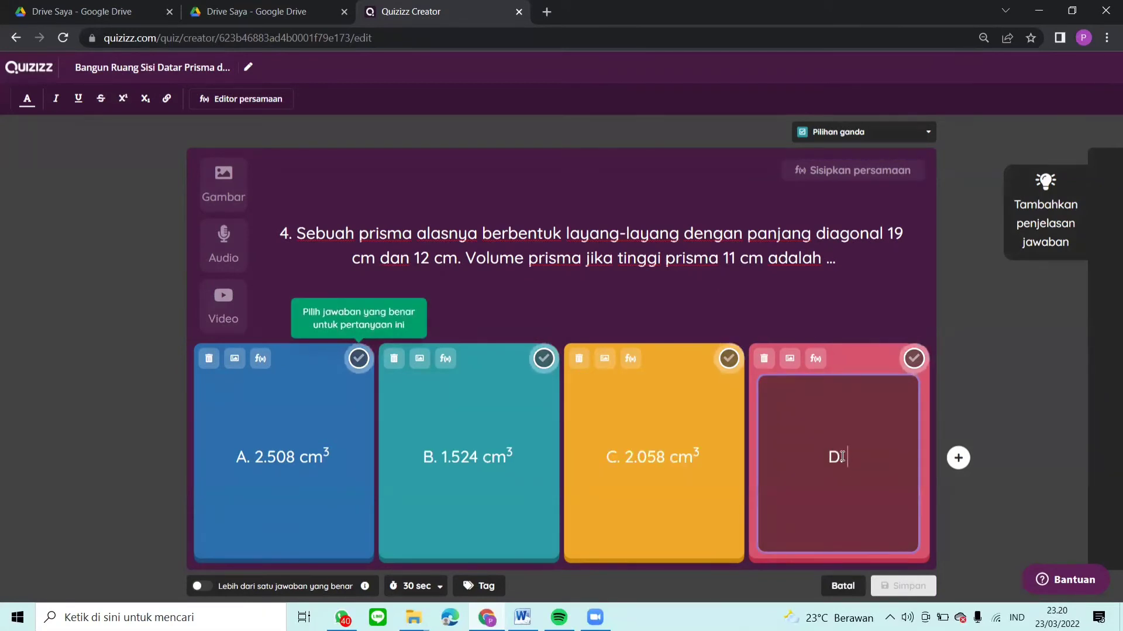
pyautogui.write(' 1.254 cm')
pyautogui.click(123, 99)
pyautogui.write('3')
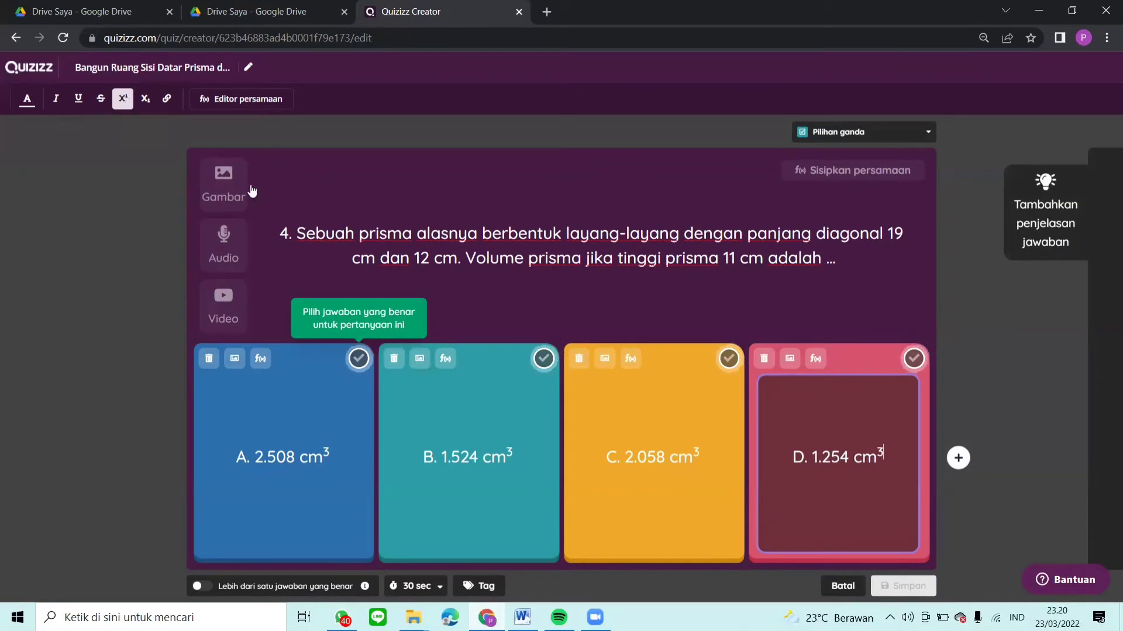
pyautogui.click(989, 401)
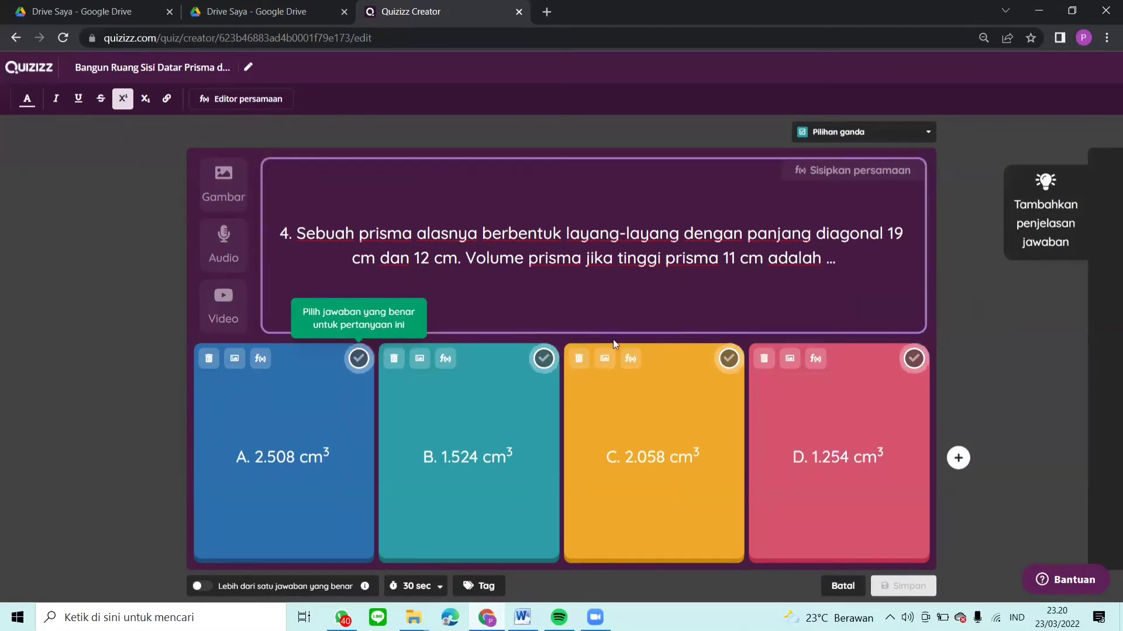
# Save question 4 with option "D. 1.254 cm³" marked as the correct answer and a time limit of 1 minute
pyautogui.click(913, 362)
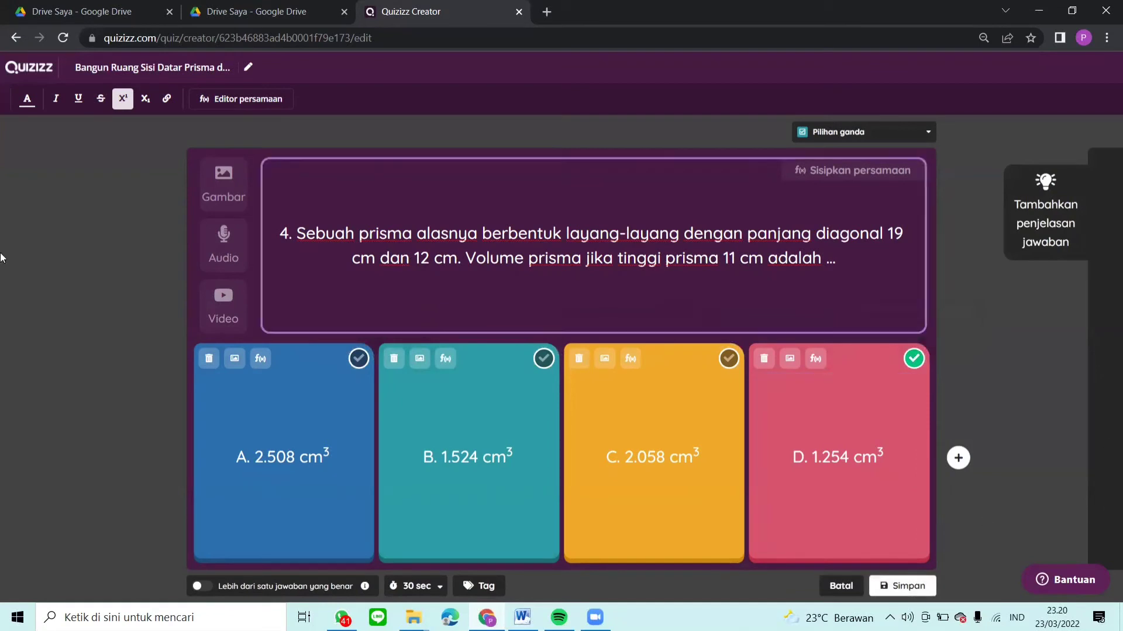
pyautogui.click(411, 588)
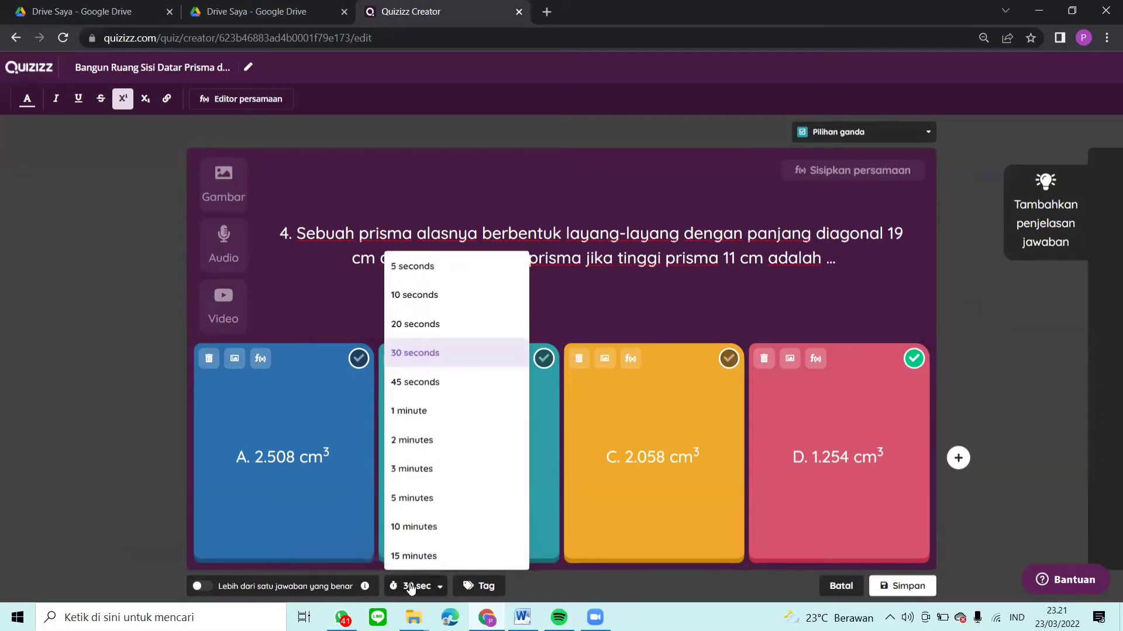
pyautogui.click(426, 412)
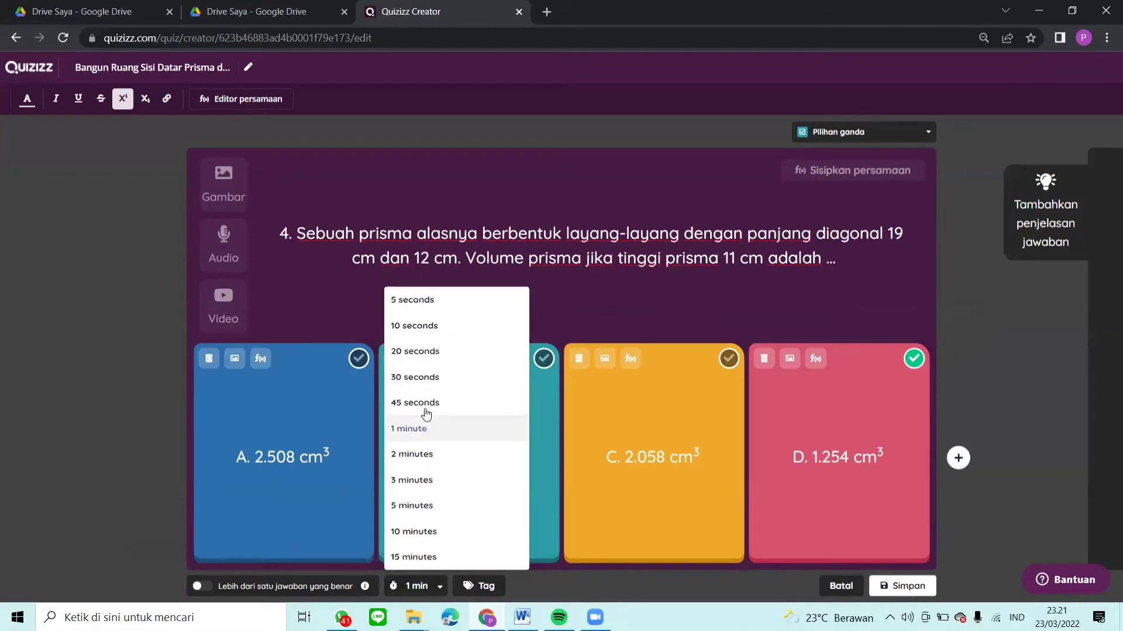
pyautogui.click(891, 589)
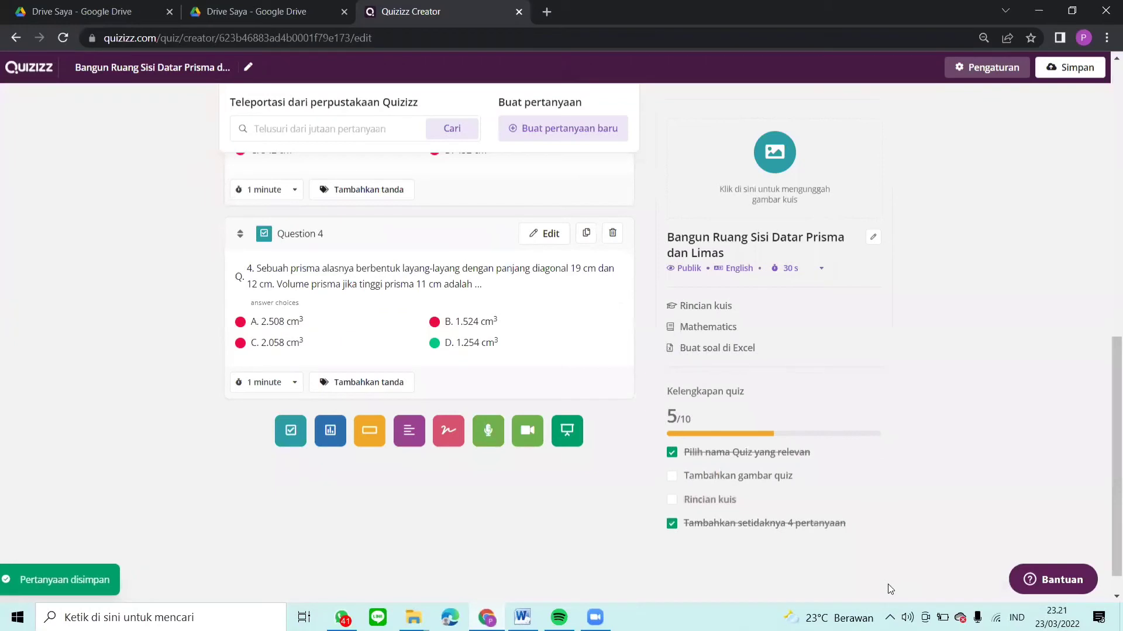
# Add a multiple-choice question below question 4 and copy the text of question 5 from the Word document into it, numbered "5." in front
pyautogui.click(290, 433)
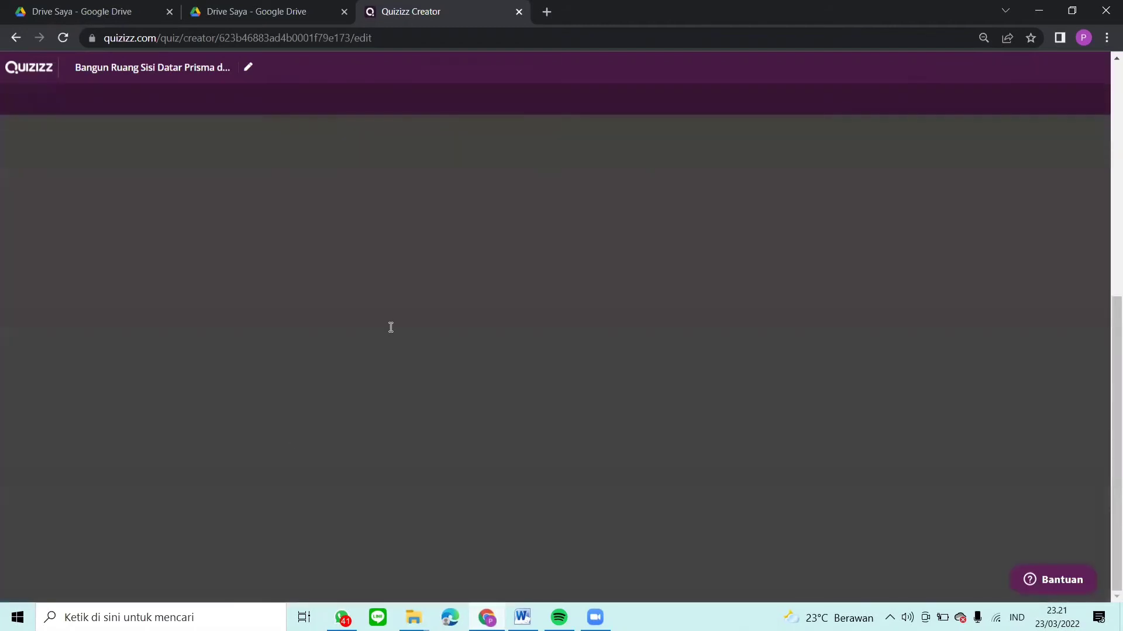
pyautogui.write('.')
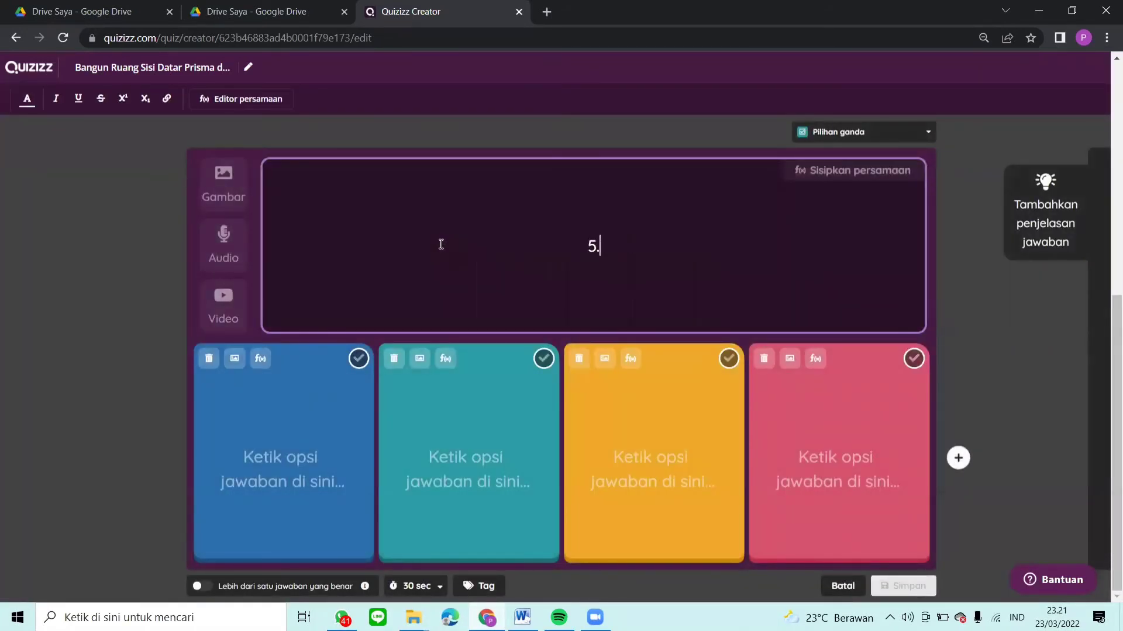
pyautogui.click(522, 617)
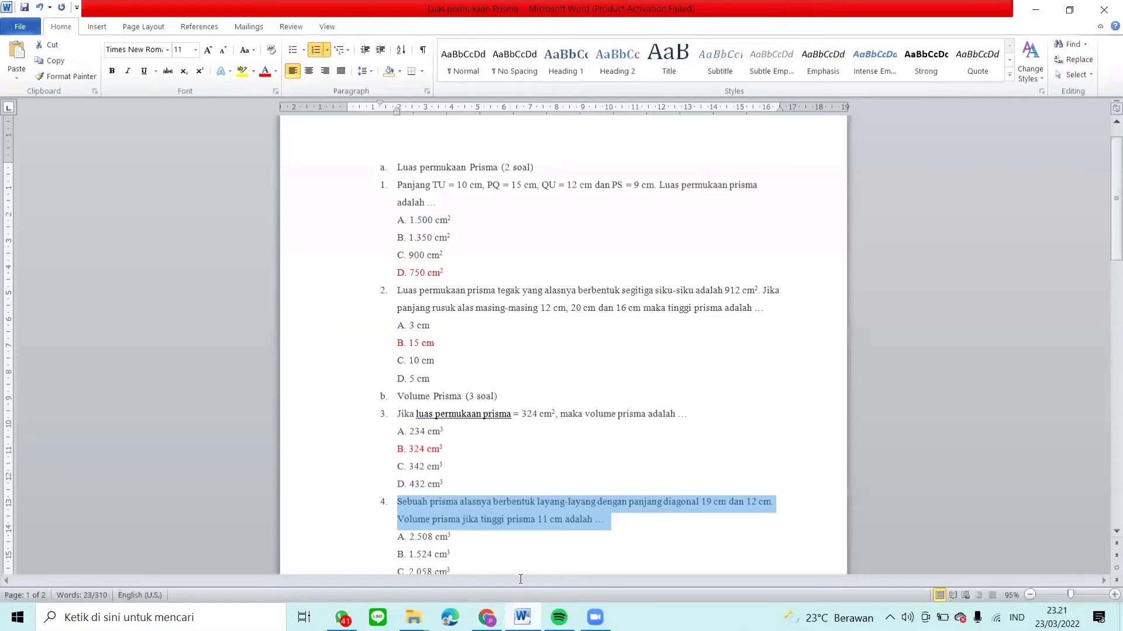
pyautogui.scroll(-2, 398, 508)
pyautogui.moveTo(397, 507); pyautogui.dragTo(689, 524)
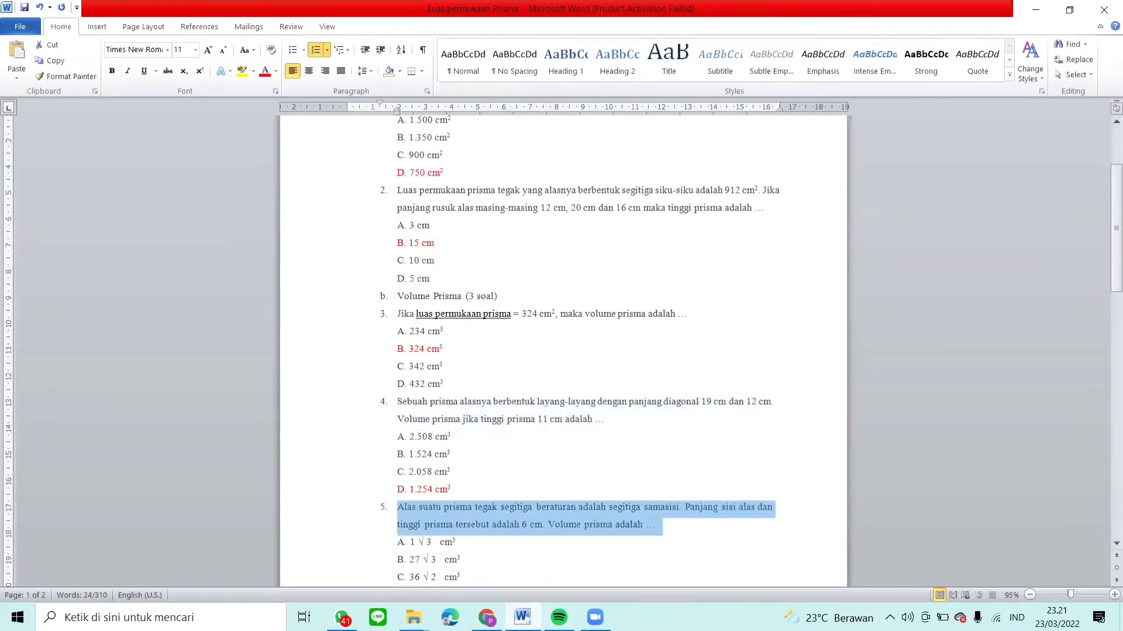
pyautogui.moveTo(522, 618)
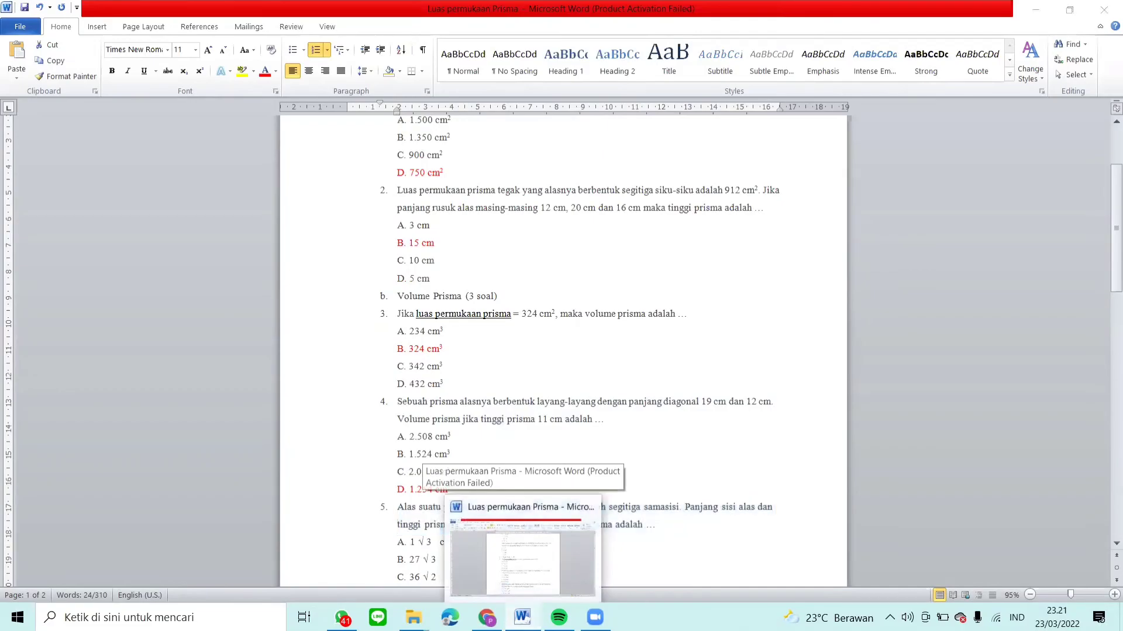
pyautogui.click(486, 617)
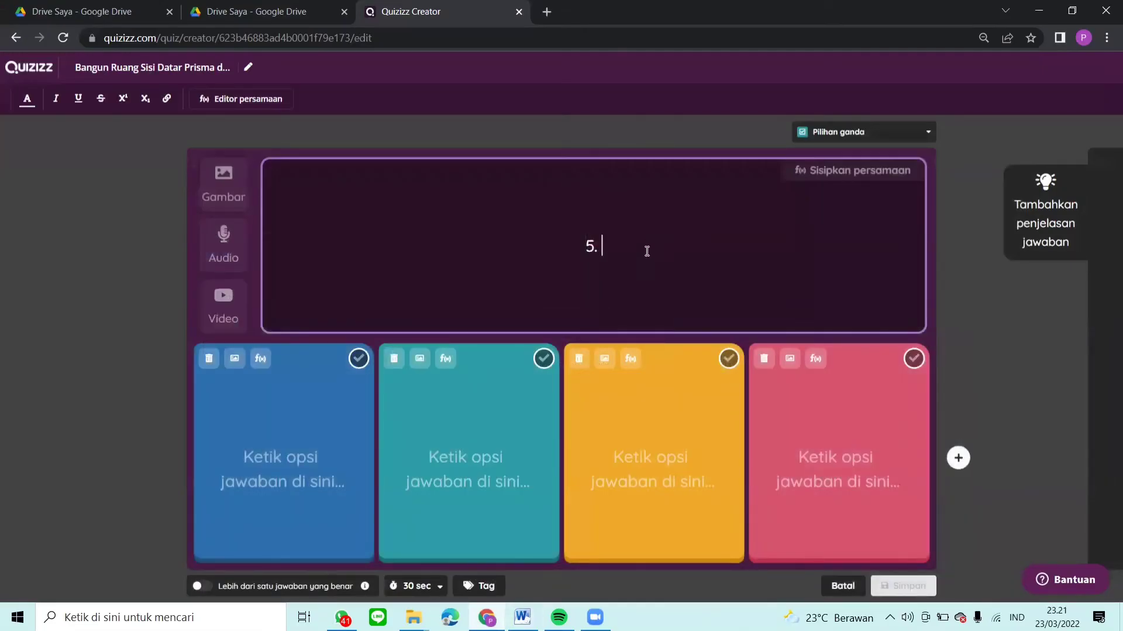
pyautogui.write('Alas suatu prisma tegak segitiga beraturan adalah segitiga samasisi. Panjang sisi alas dan tinggi prisma tersebut adalah 6 cm. Volume prisma adalah ...')
# Enter "A." followed by the equation 1√3 as the first answer option of question 5
pyautogui.click(306, 449)
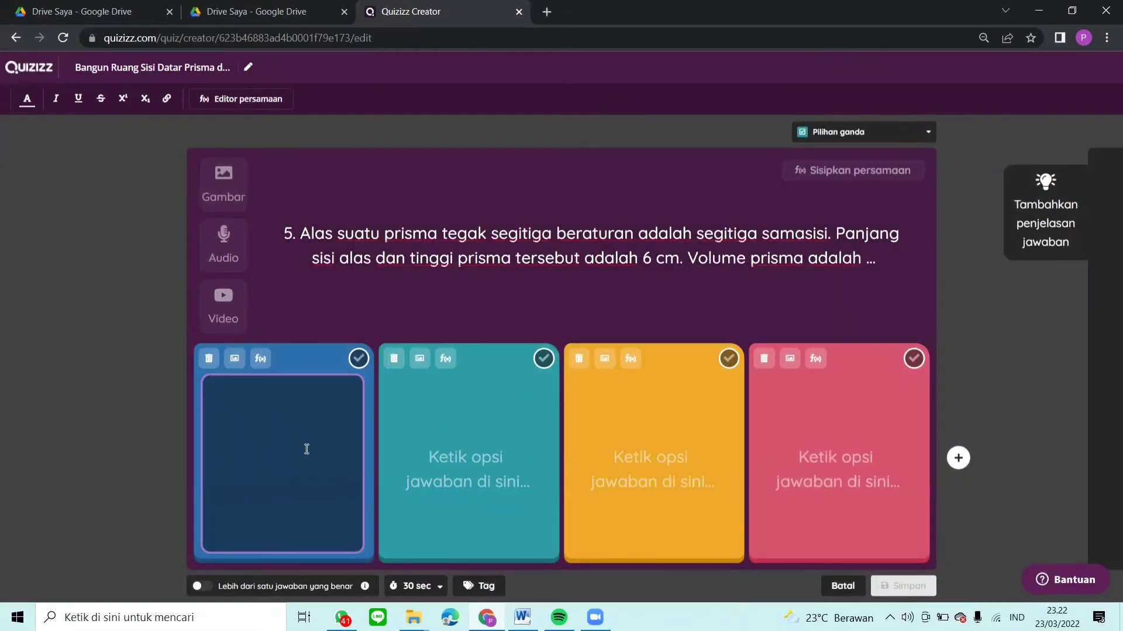
pyautogui.write('A.')
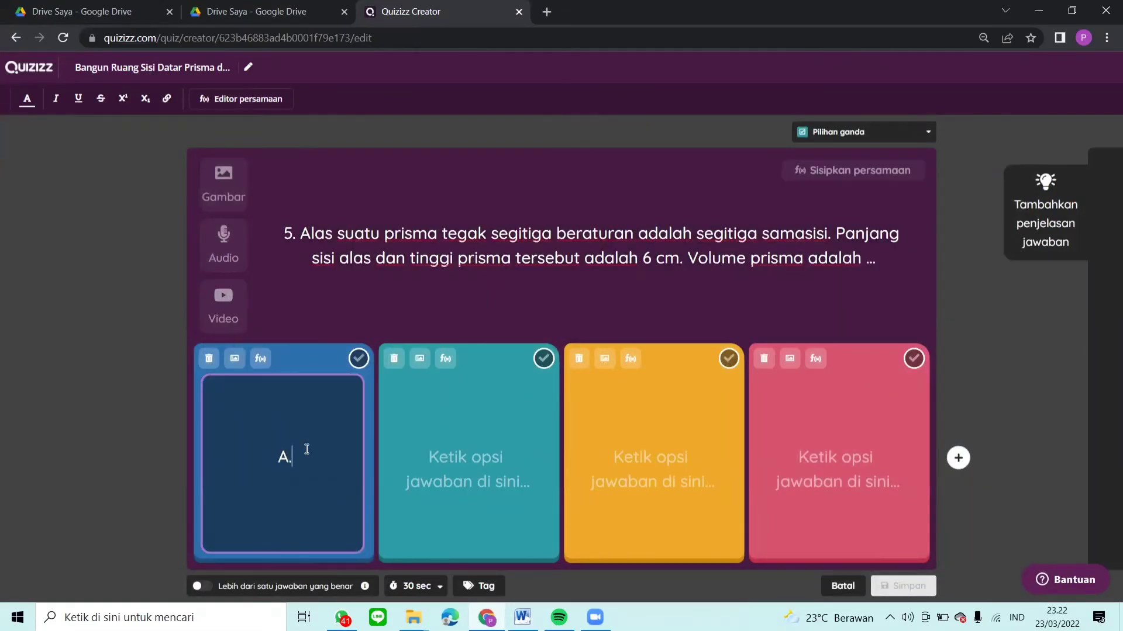
pyautogui.click(262, 359)
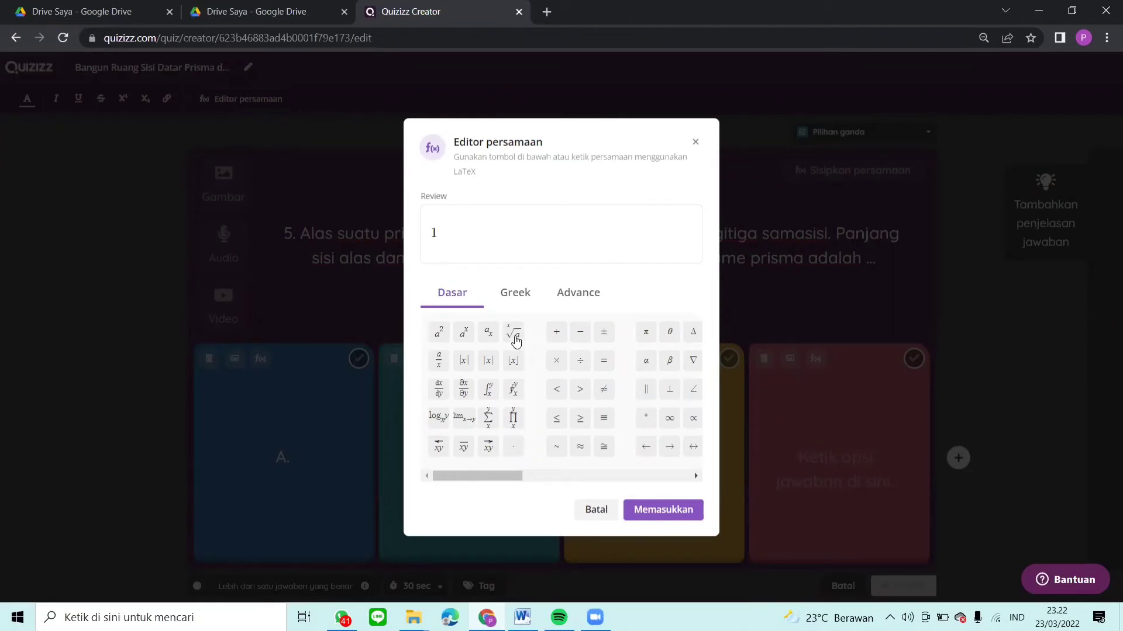
pyautogui.click(516, 339)
pyautogui.press('Left')
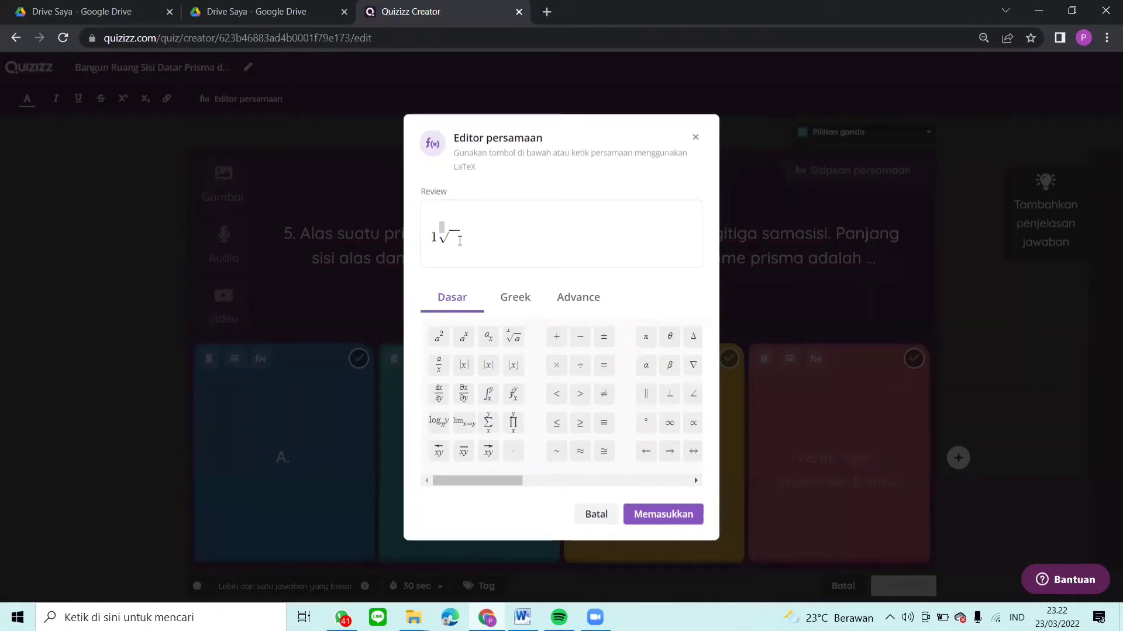
pyautogui.click(460, 241)
pyautogui.write('3')
pyautogui.click(649, 517)
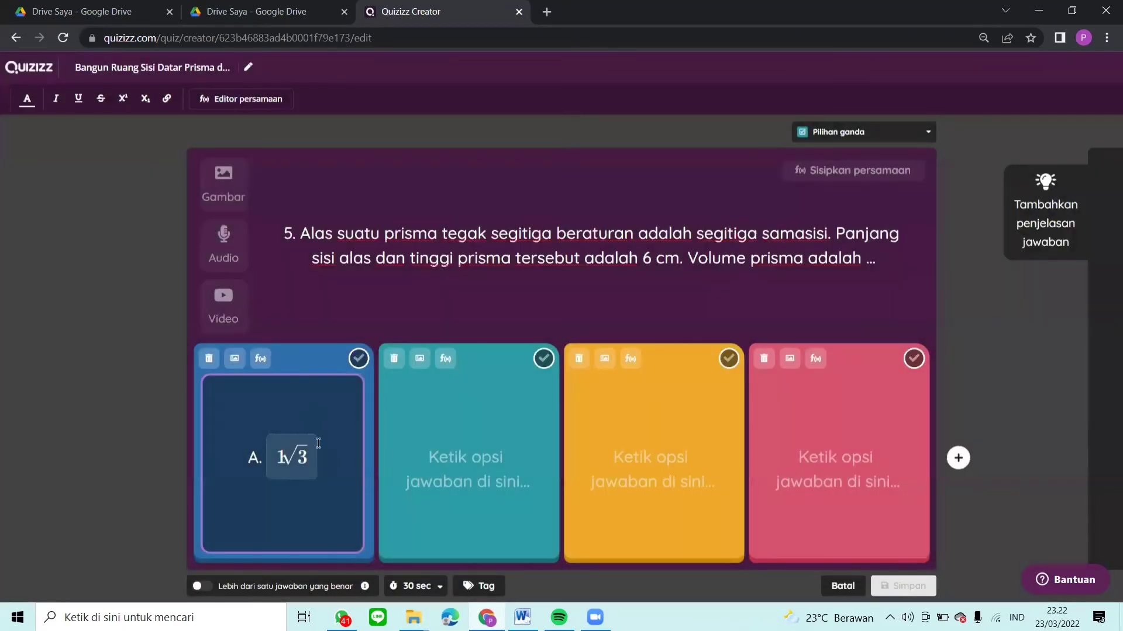
# Enter "B." followed by the equation 27√3 as the second answer option of question 5
pyautogui.click(472, 459)
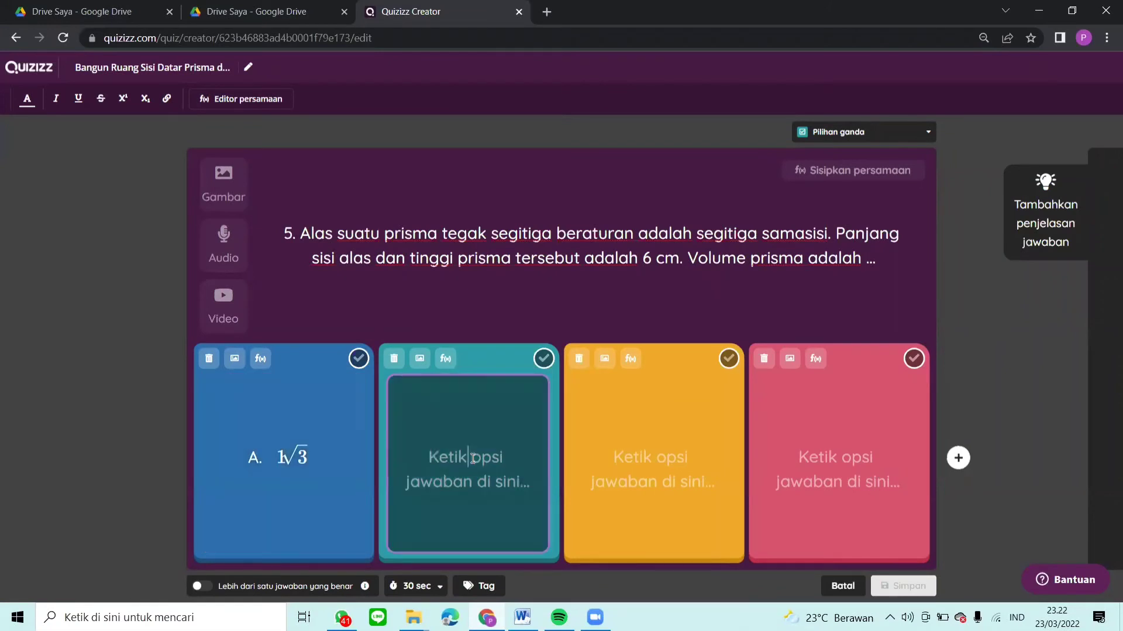
pyautogui.write('B')
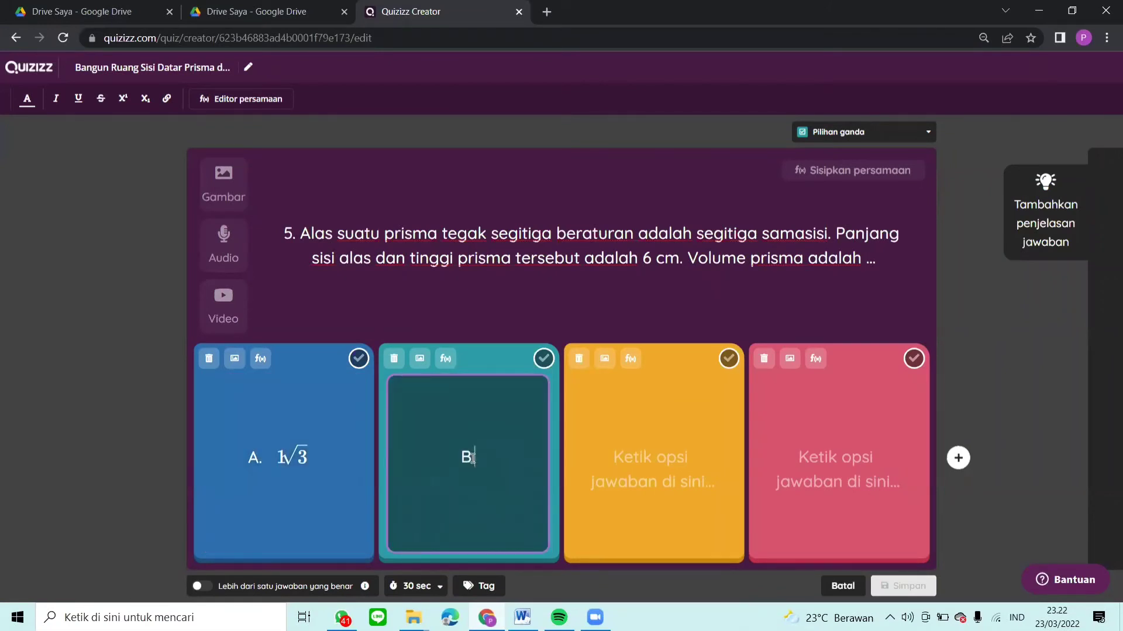
pyautogui.write('.')
pyautogui.click(447, 359)
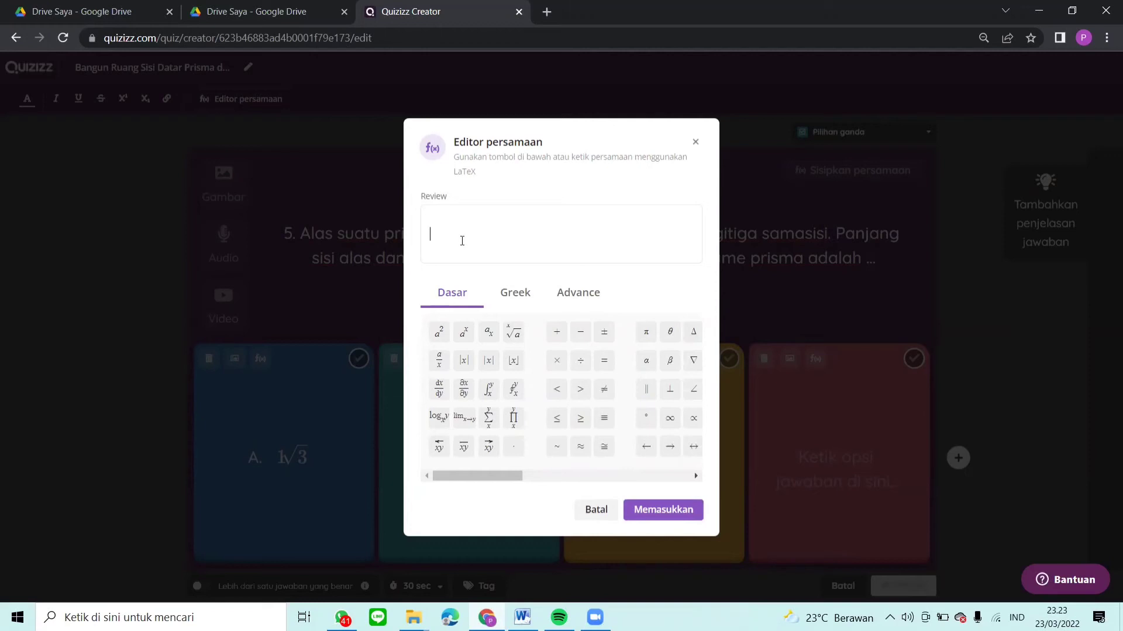
pyautogui.write('7')
pyautogui.click(514, 333)
pyautogui.write('3')
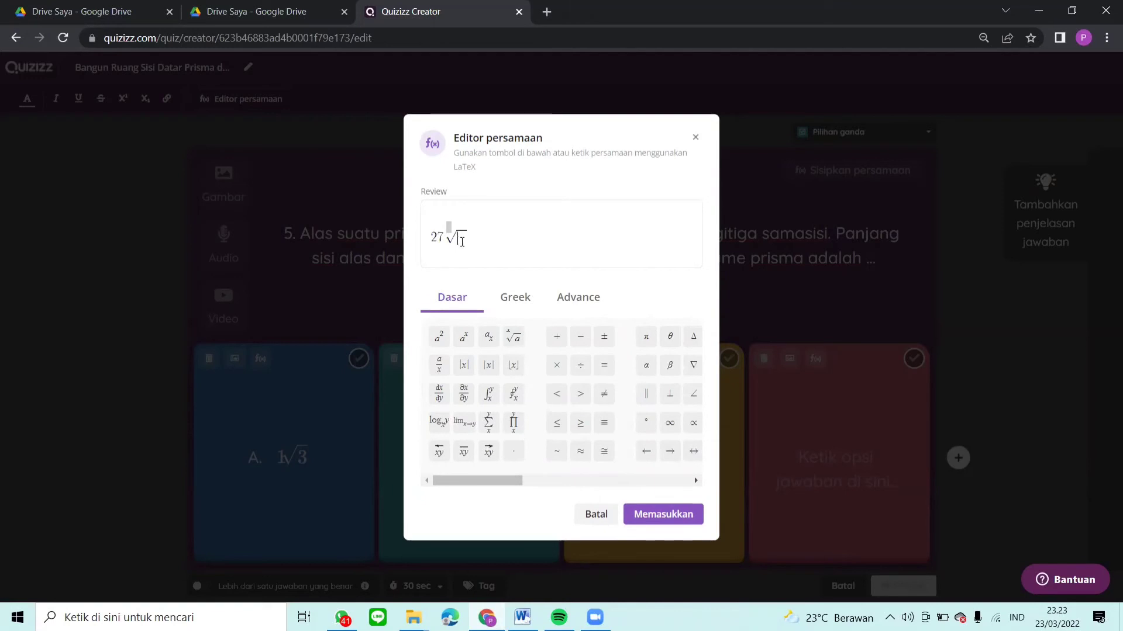
pyautogui.click(672, 517)
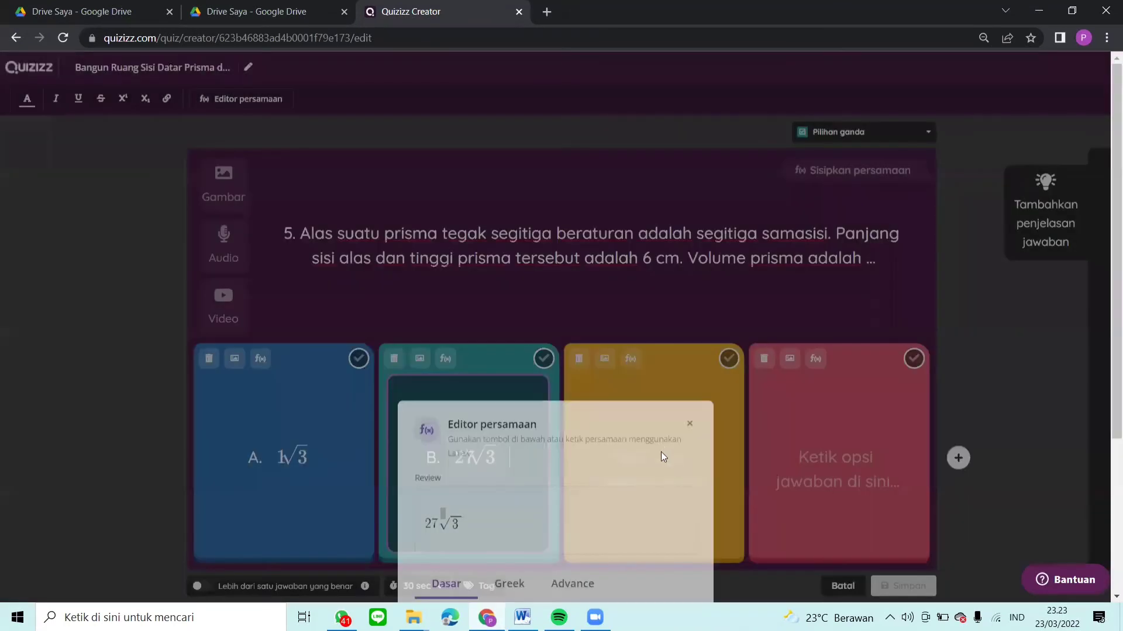
# Enter "C." followed by the equation 36√2 as the third answer option of question 5
pyautogui.click(670, 495)
pyautogui.write('C.')
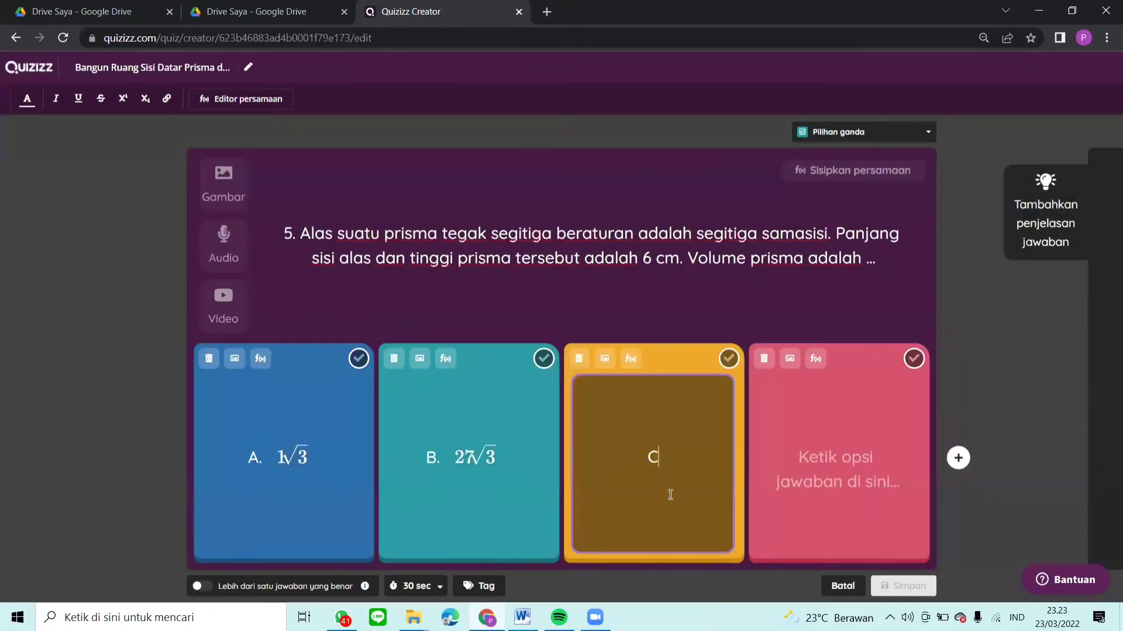
pyautogui.click(642, 362)
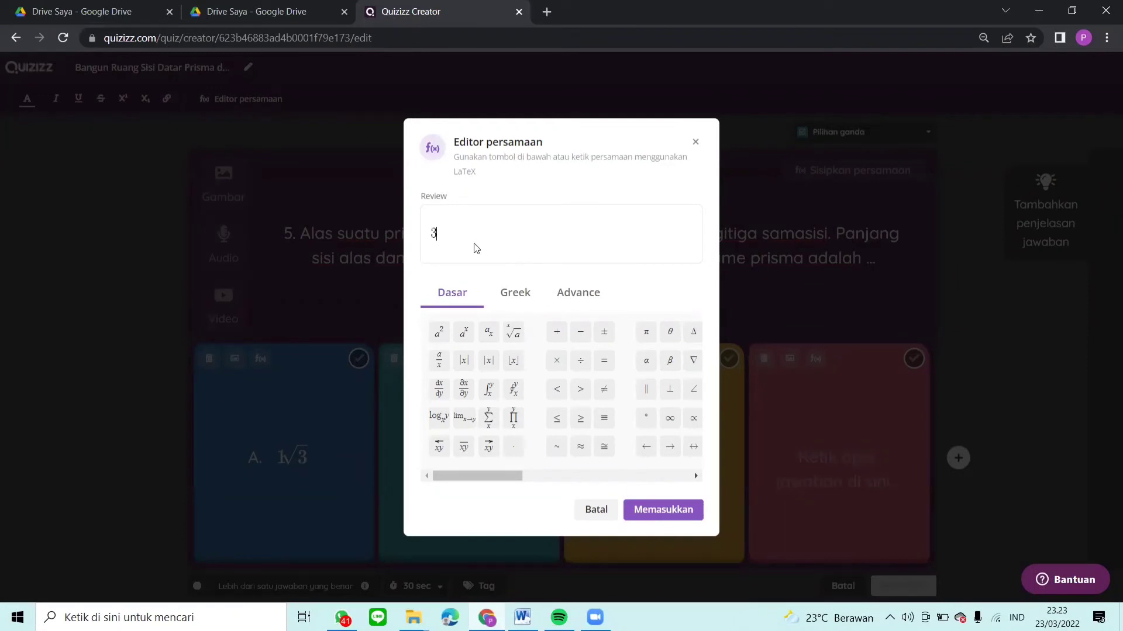
pyautogui.click(513, 332)
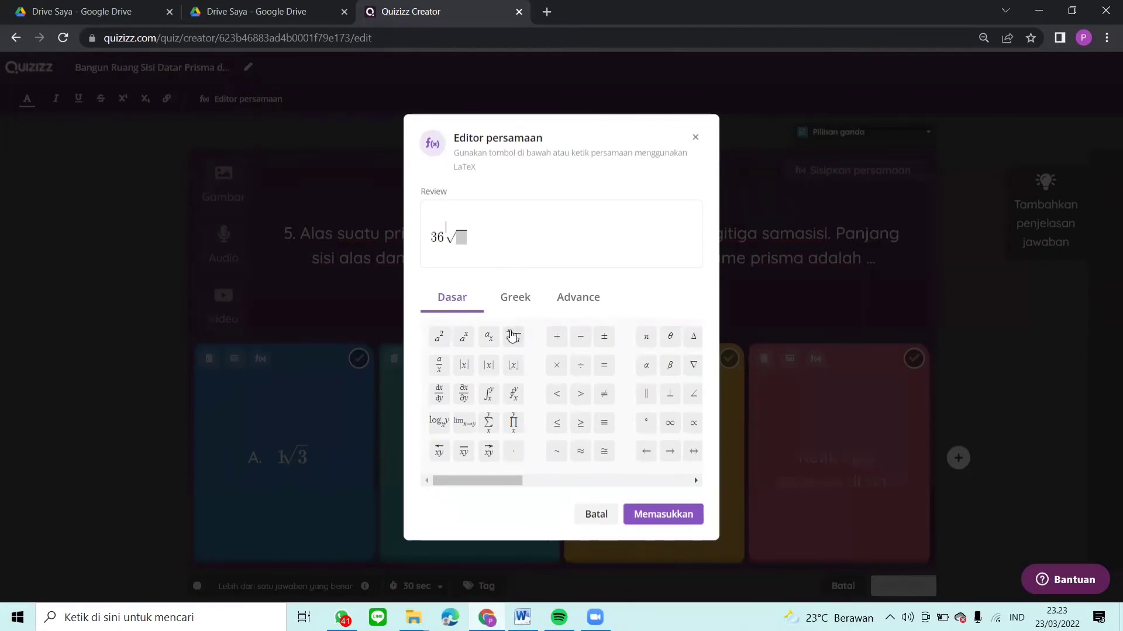
pyautogui.click(465, 240)
pyautogui.write('2')
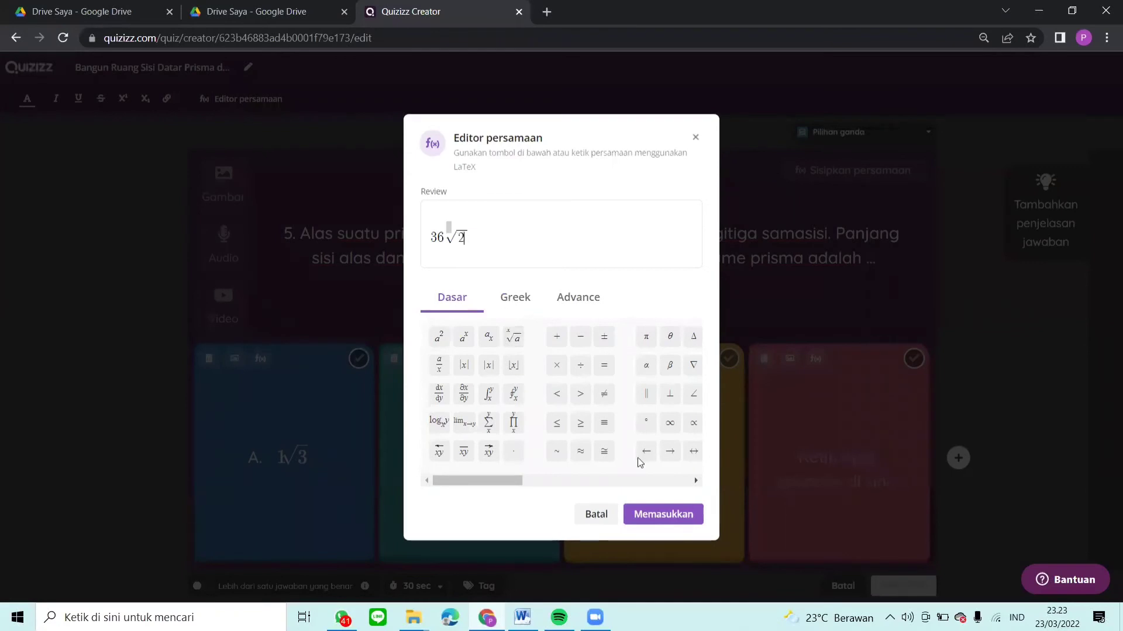
pyautogui.click(688, 516)
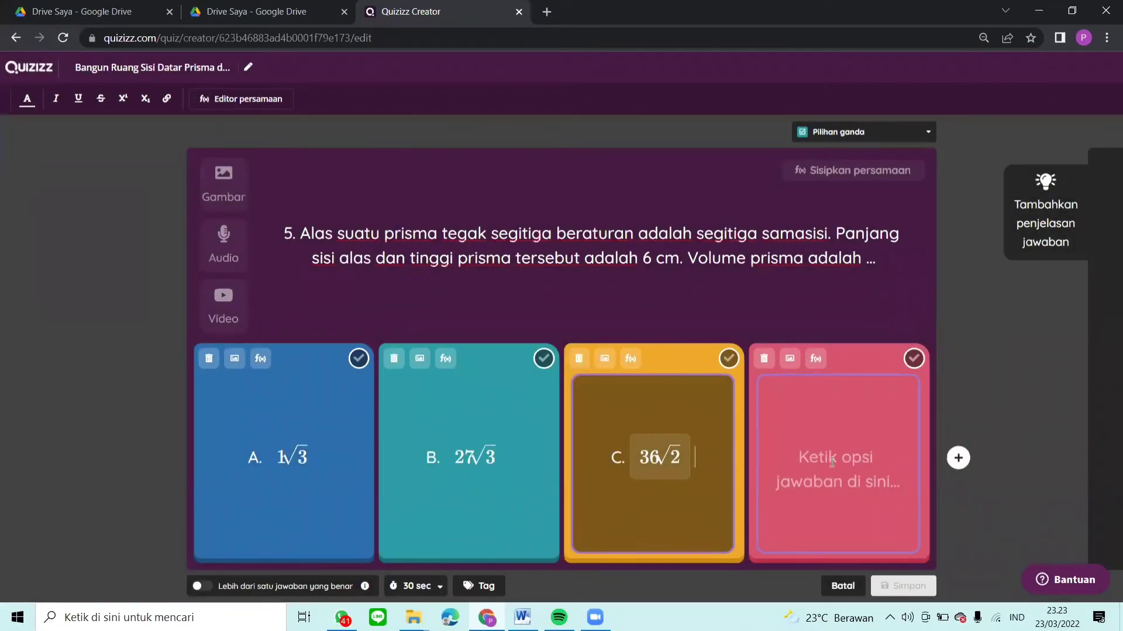
# Enter "D." followed by the equation 54√3 as the fourth answer option of question 5
pyautogui.click(832, 462)
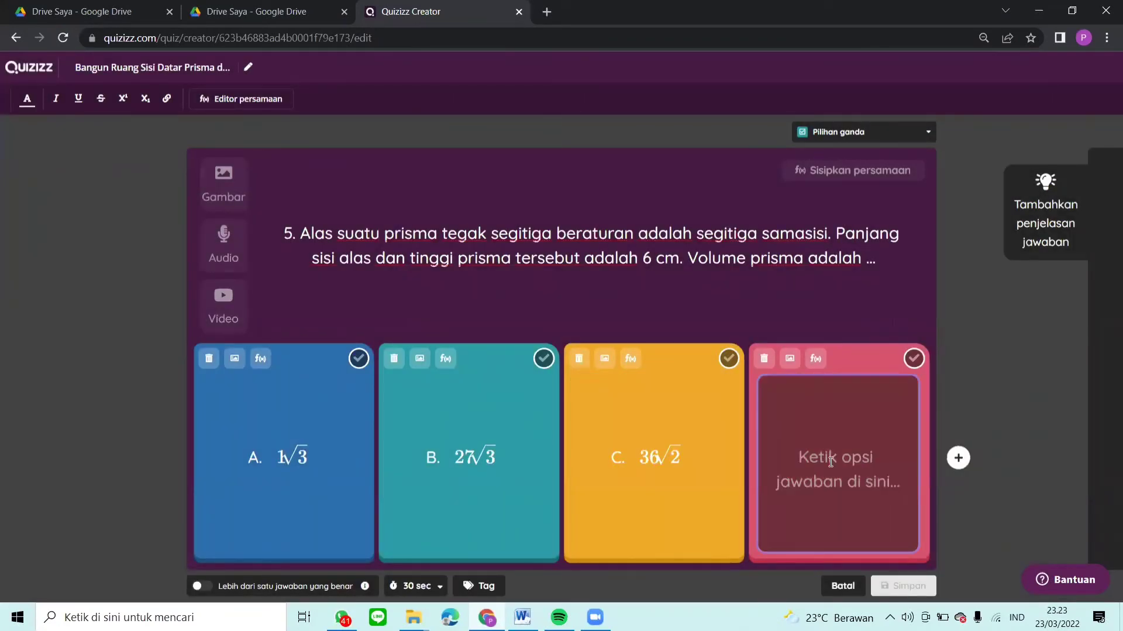
pyautogui.write('D.')
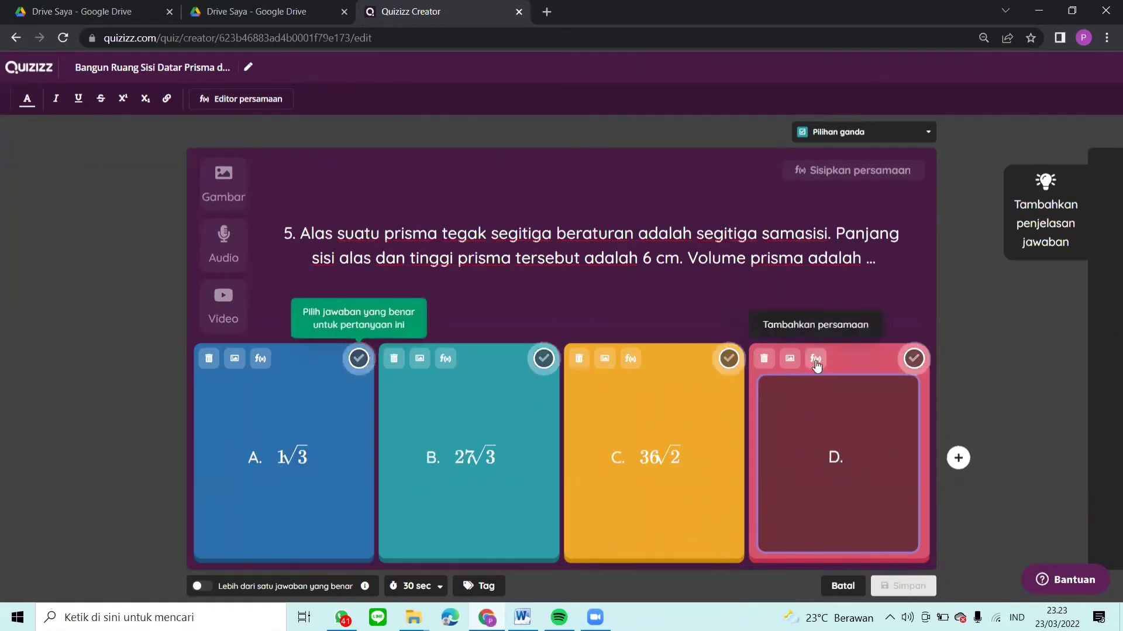
pyautogui.click(816, 360)
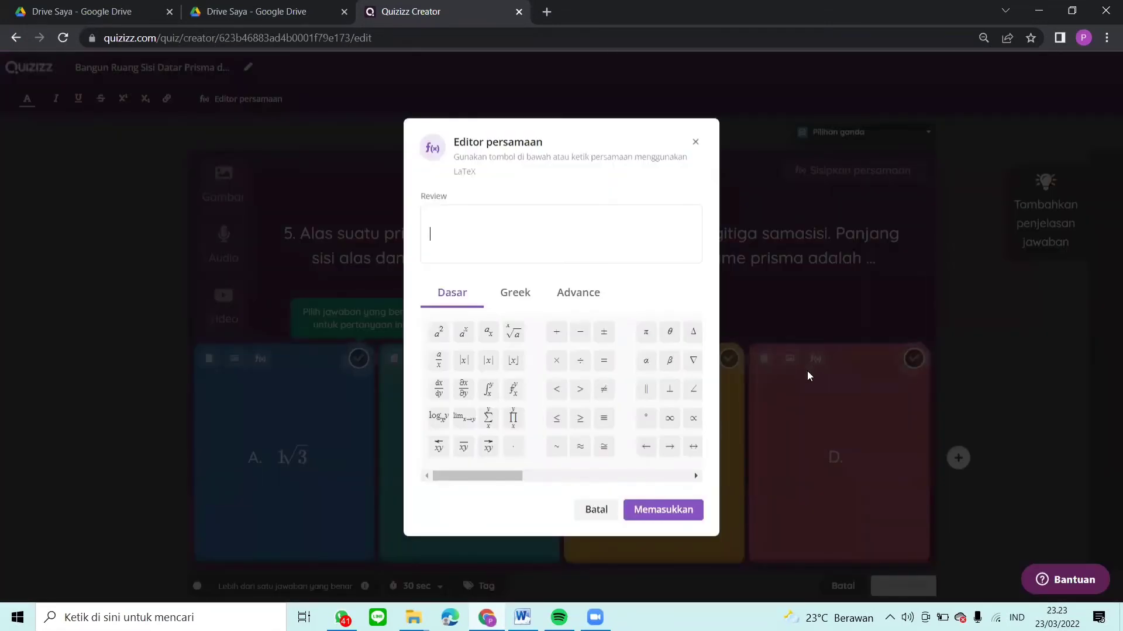
pyautogui.write('53')
pyautogui.press('BackSpace')
pyautogui.write('4')
pyautogui.click(513, 332)
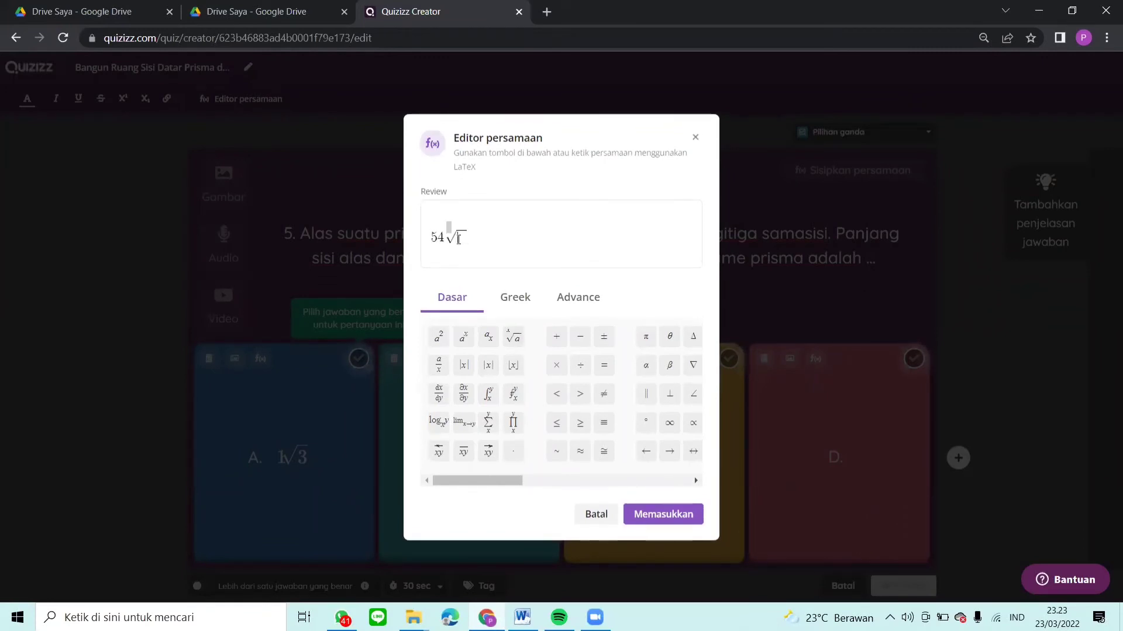
pyautogui.write('3')
pyautogui.click(665, 515)
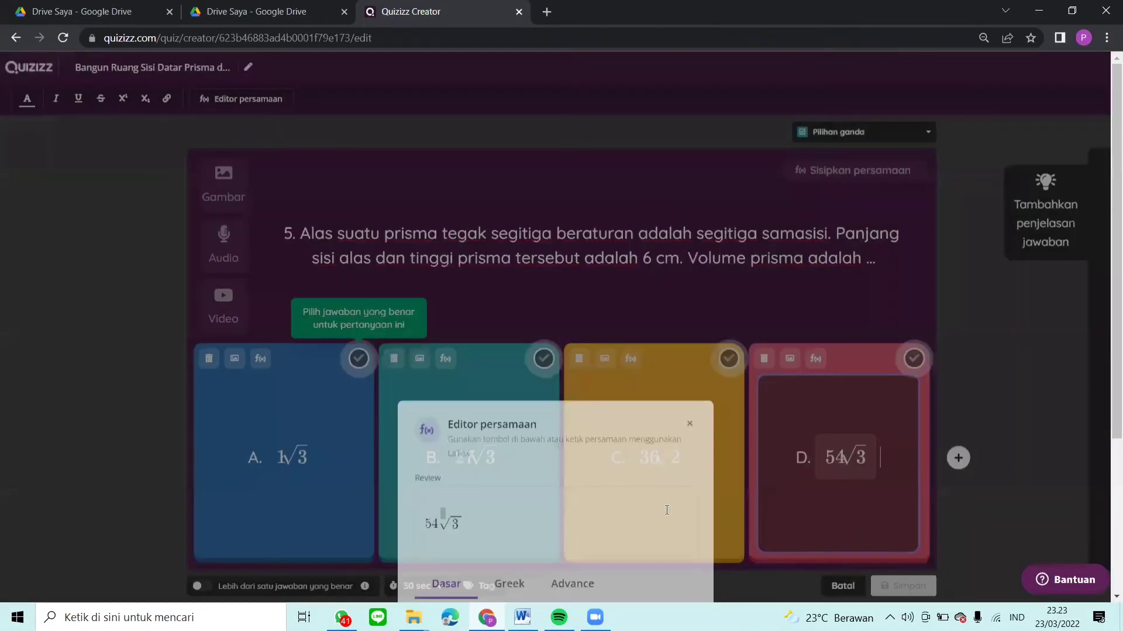
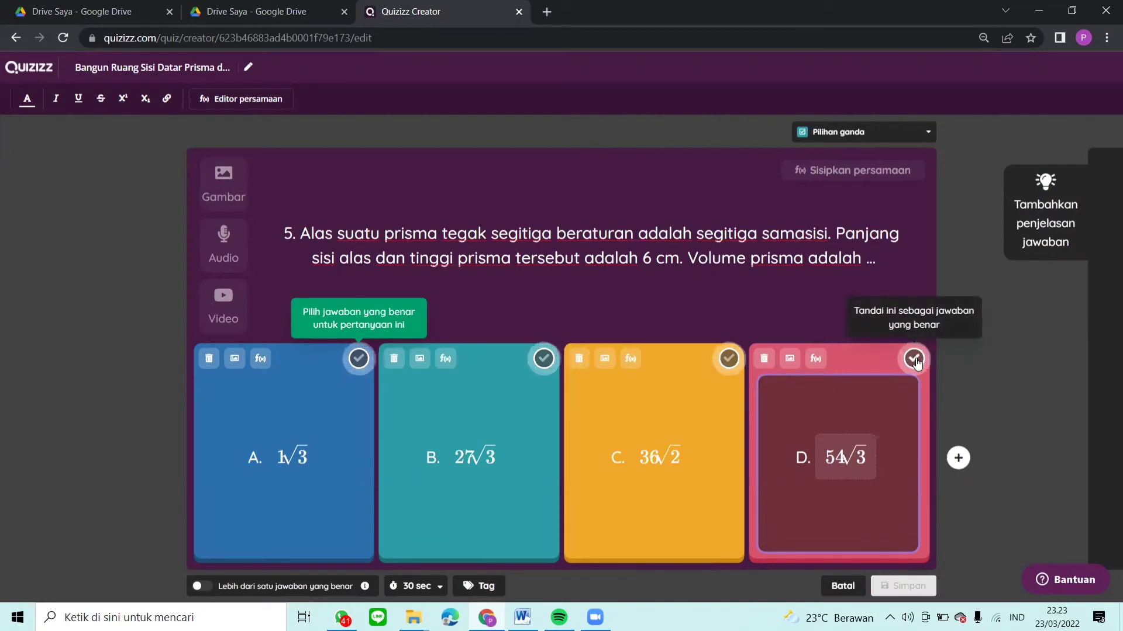
# Save question 5 with option D marked as the correct answer and a time limit of 1 minute
pyautogui.click(914, 360)
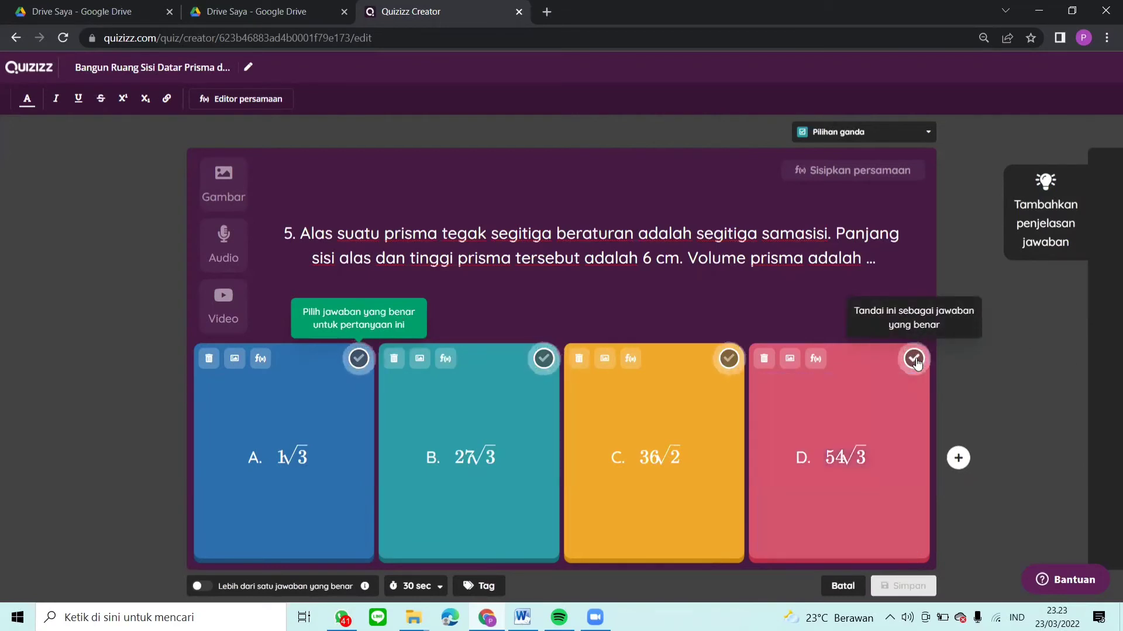
pyautogui.click(423, 587)
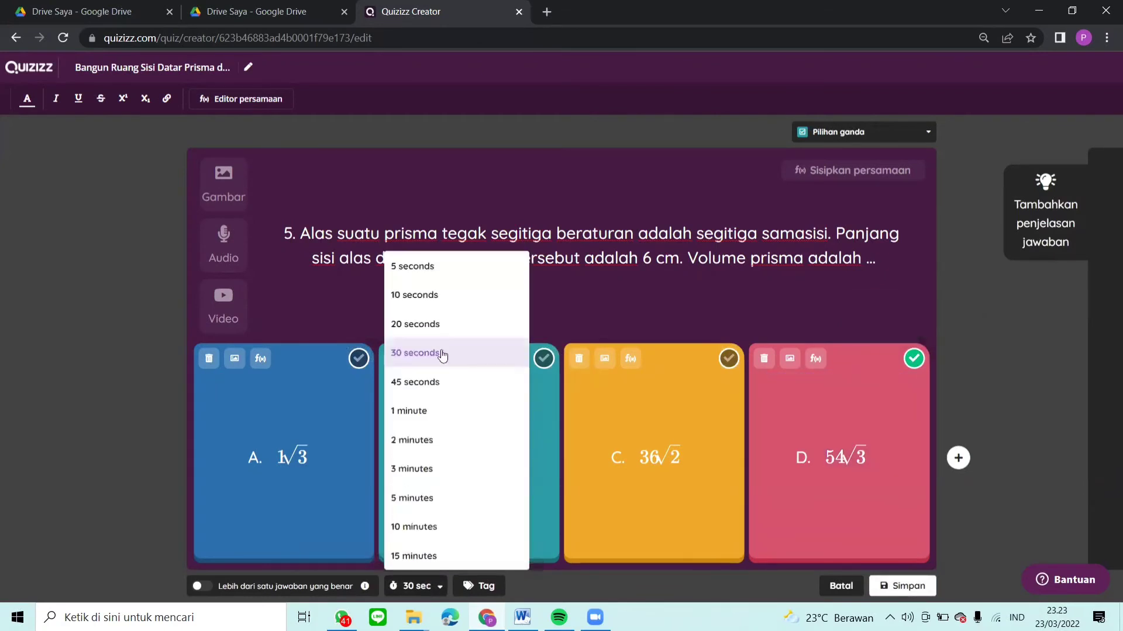
pyautogui.click(413, 412)
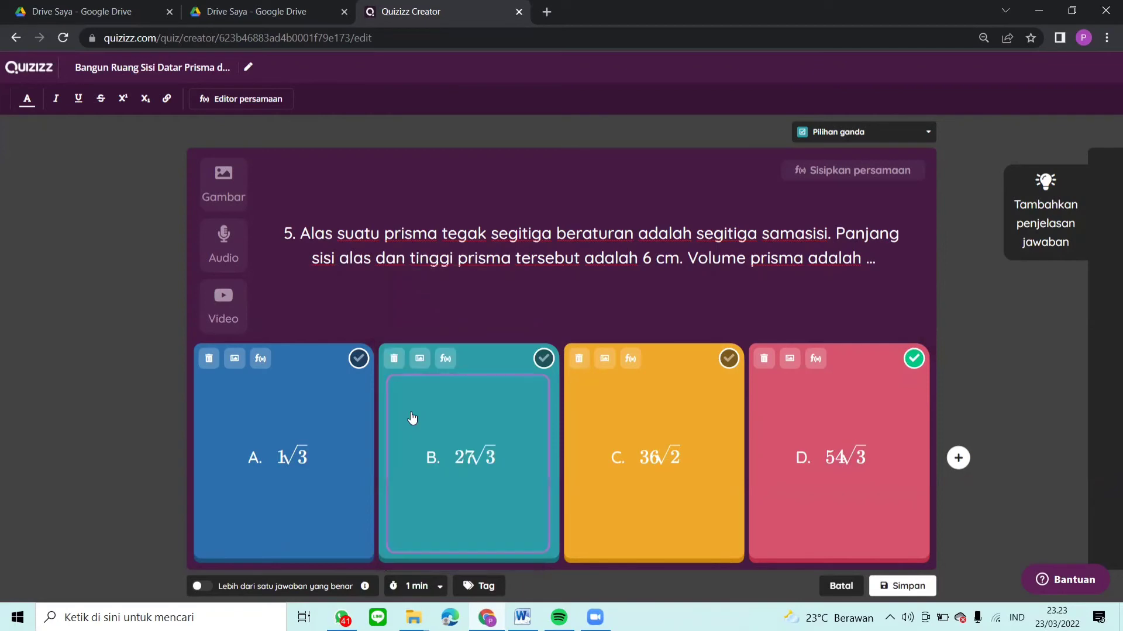
pyautogui.click(907, 587)
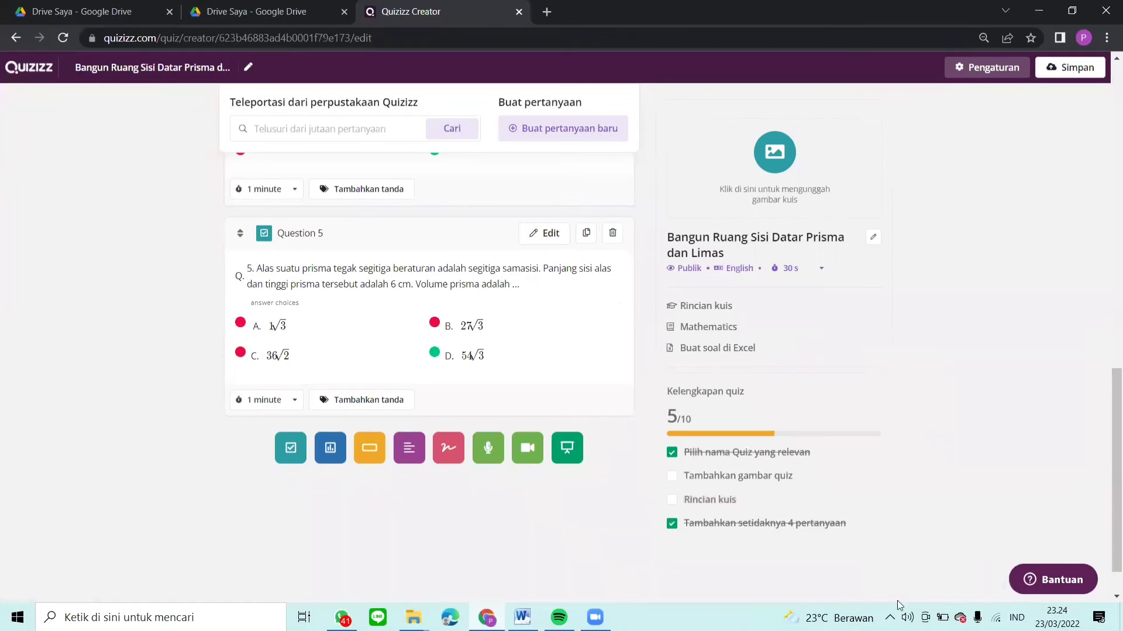
# Add a multiple-choice question below question 5 and copy the text of question 6 from the Word document into it, numbered "6." in front
pyautogui.click(290, 450)
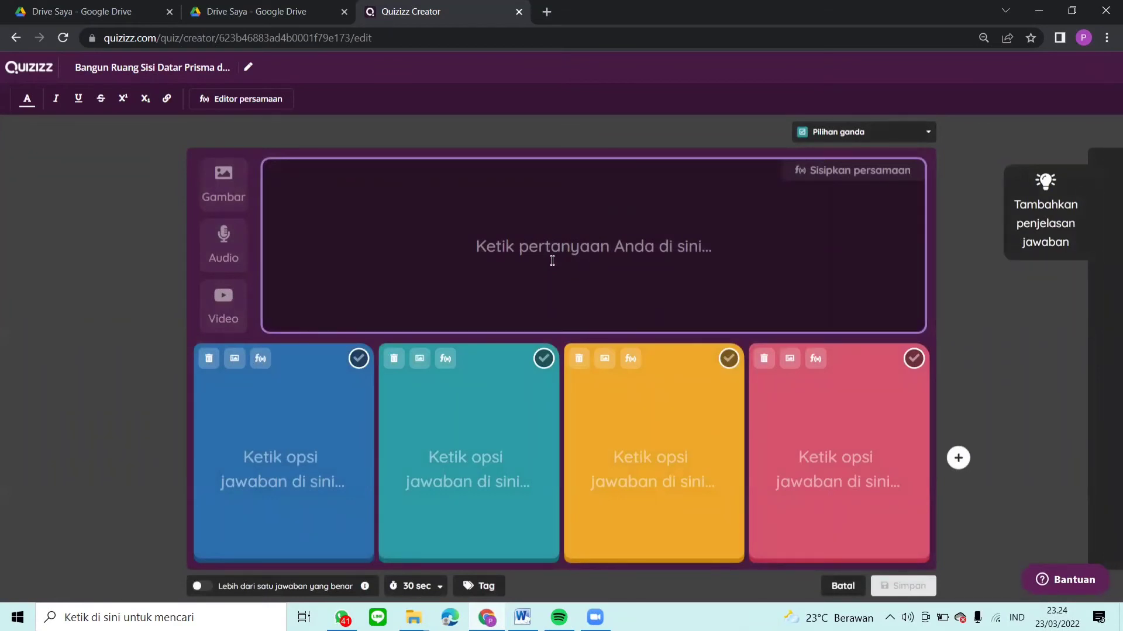
pyautogui.write('6.')
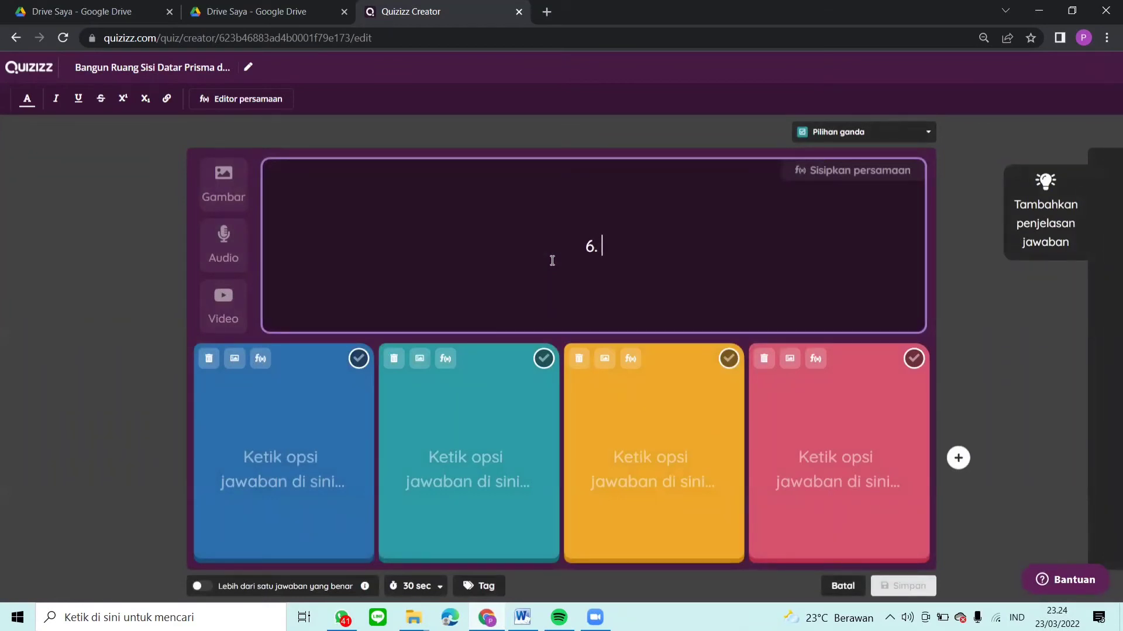
pyautogui.moveTo(522, 617)
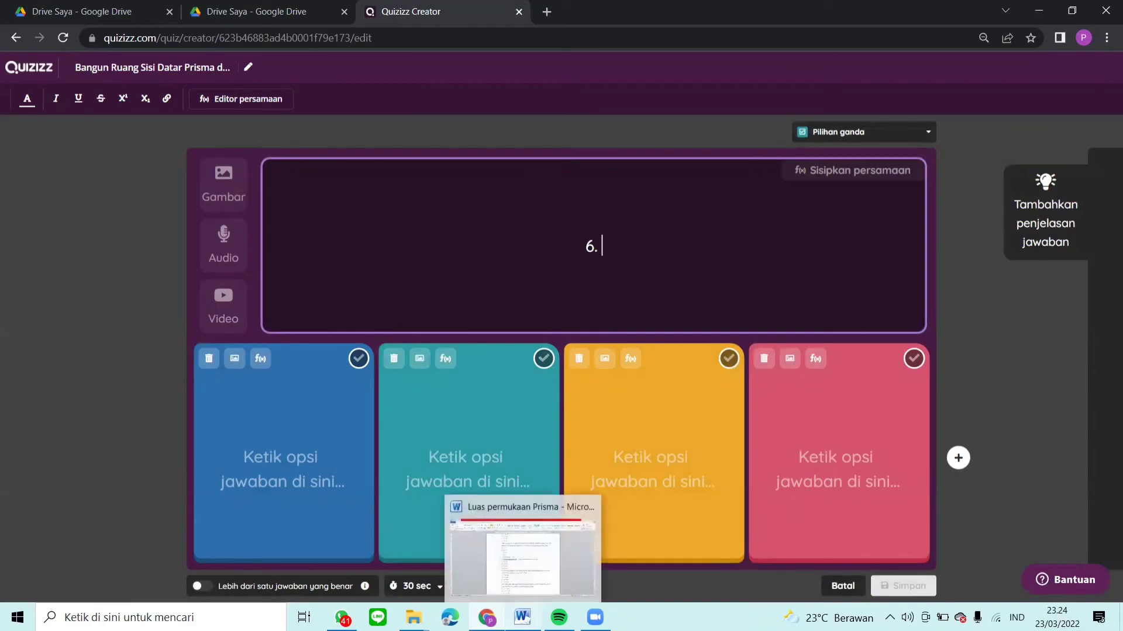
pyautogui.click(522, 555)
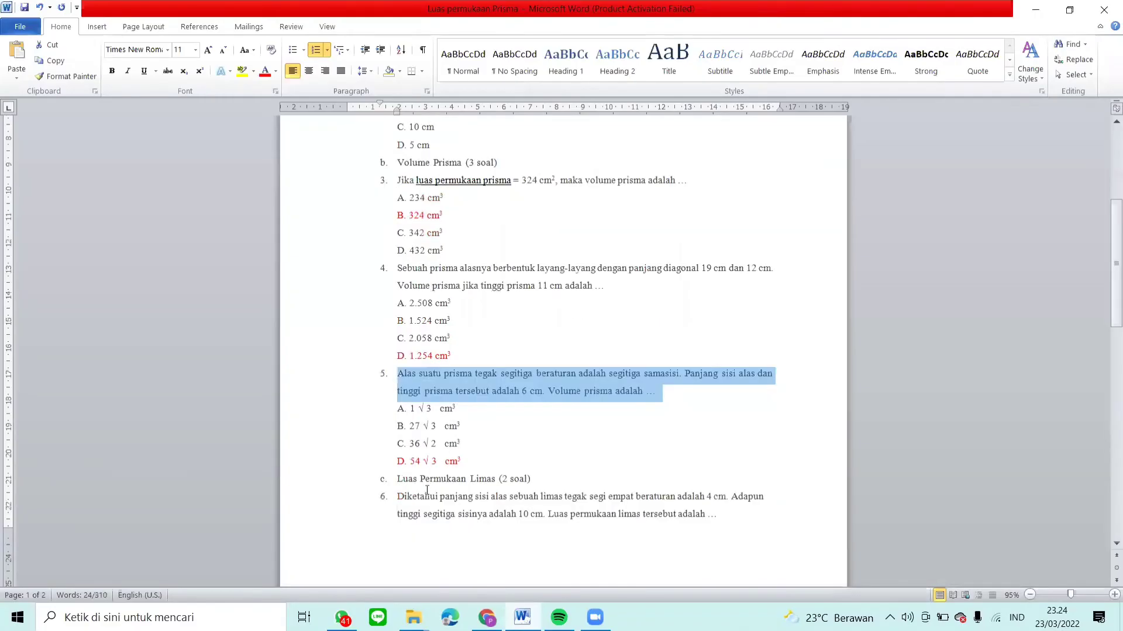
pyautogui.moveTo(397, 498); pyautogui.dragTo(716, 514)
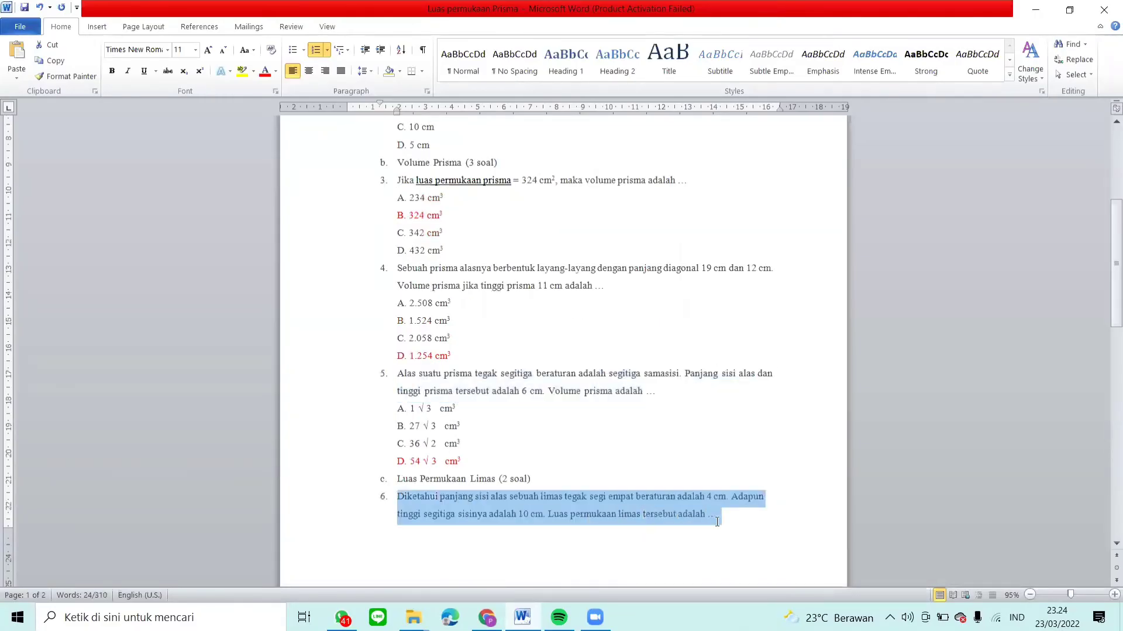
pyautogui.rightClick(548, 490)
pyautogui.click(582, 181)
pyautogui.hotkey('alt', 'Tab')
pyautogui.click(643, 274)
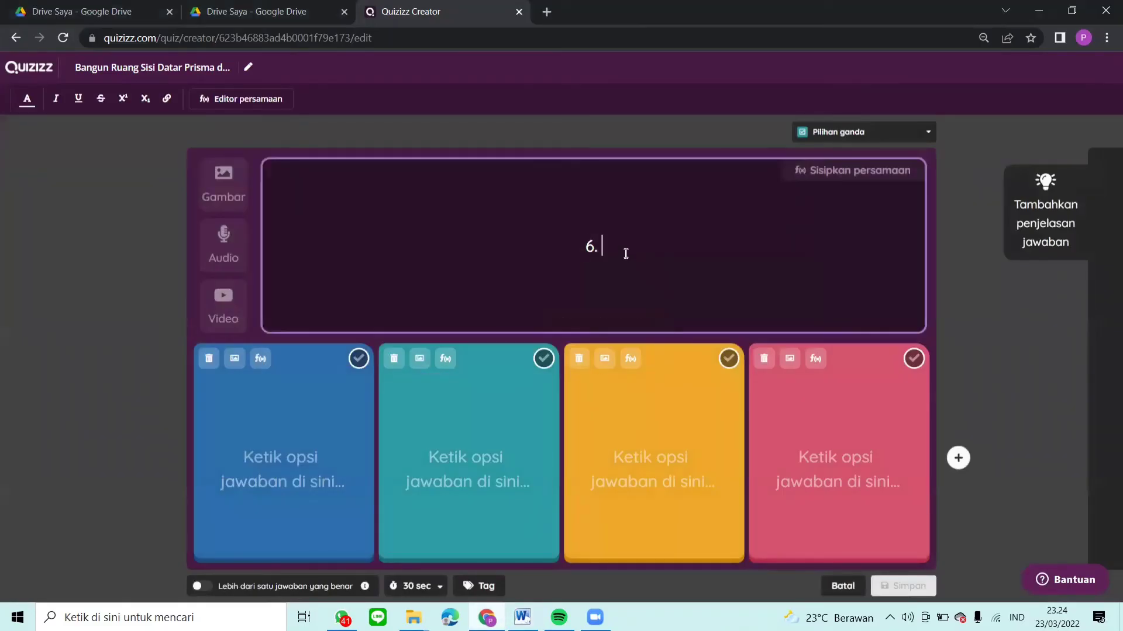
pyautogui.write('Diketahui panjang sisi alas sebuah limas tegak segi empat beraturan adalah 4 cm. Adapun tinggi segitiga sisinya adalah 10 cm. Luas permukaan limas tersebut adalah ...')
# Enter "A. 6 cm²" as the first answer option of question 6, with the 2 in superscript
pyautogui.click(310, 434)
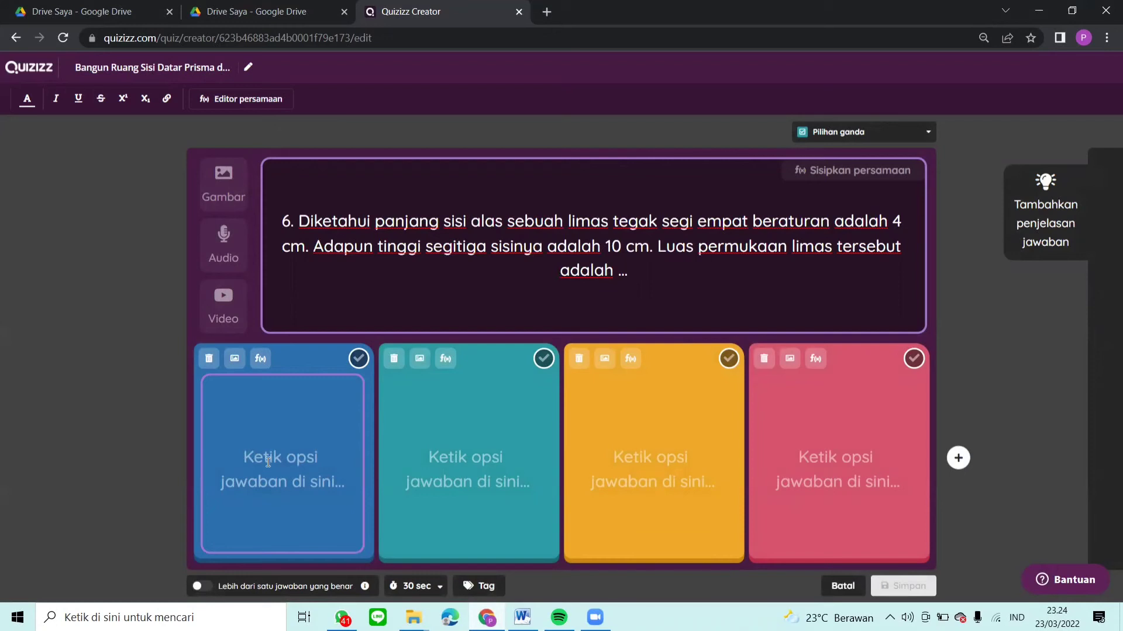
pyautogui.click(274, 455)
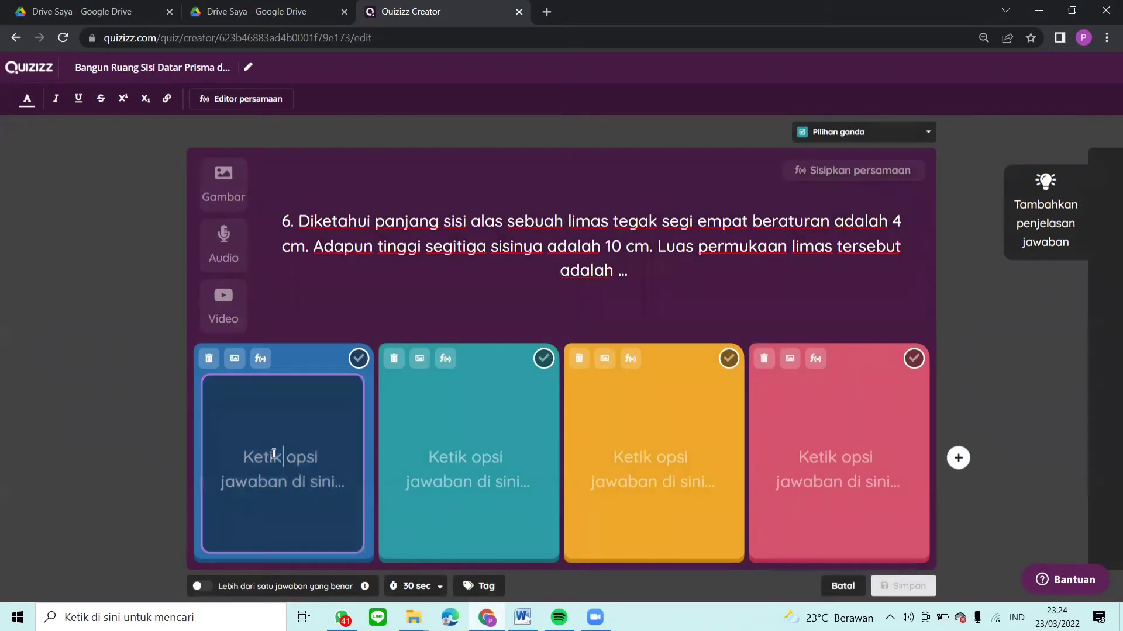
pyautogui.write('A. ')
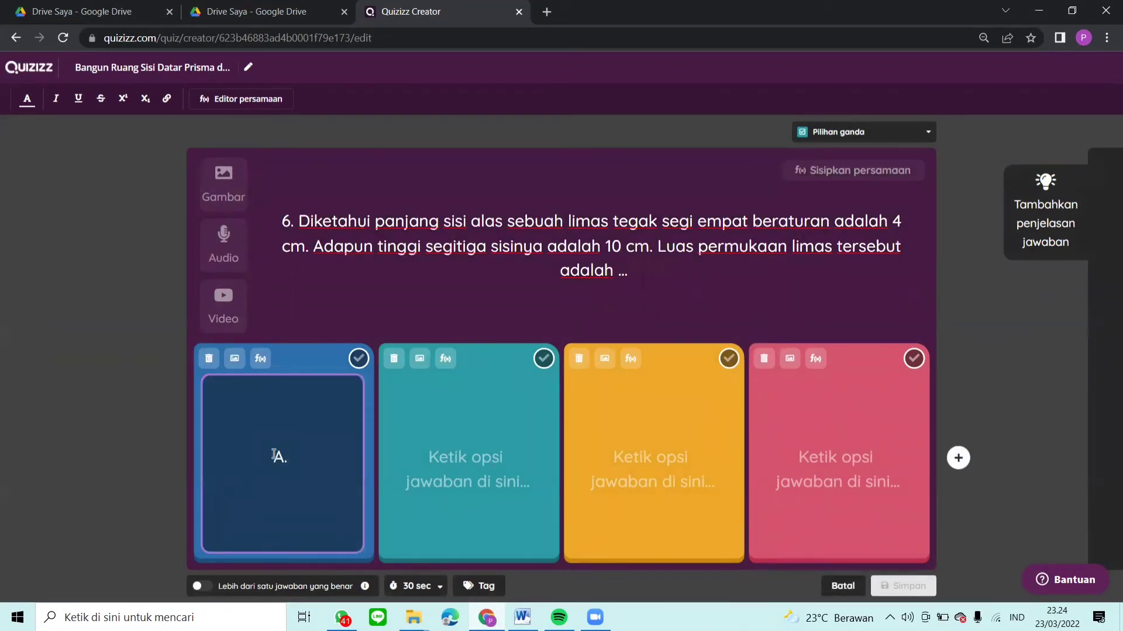
pyautogui.write('6 cm')
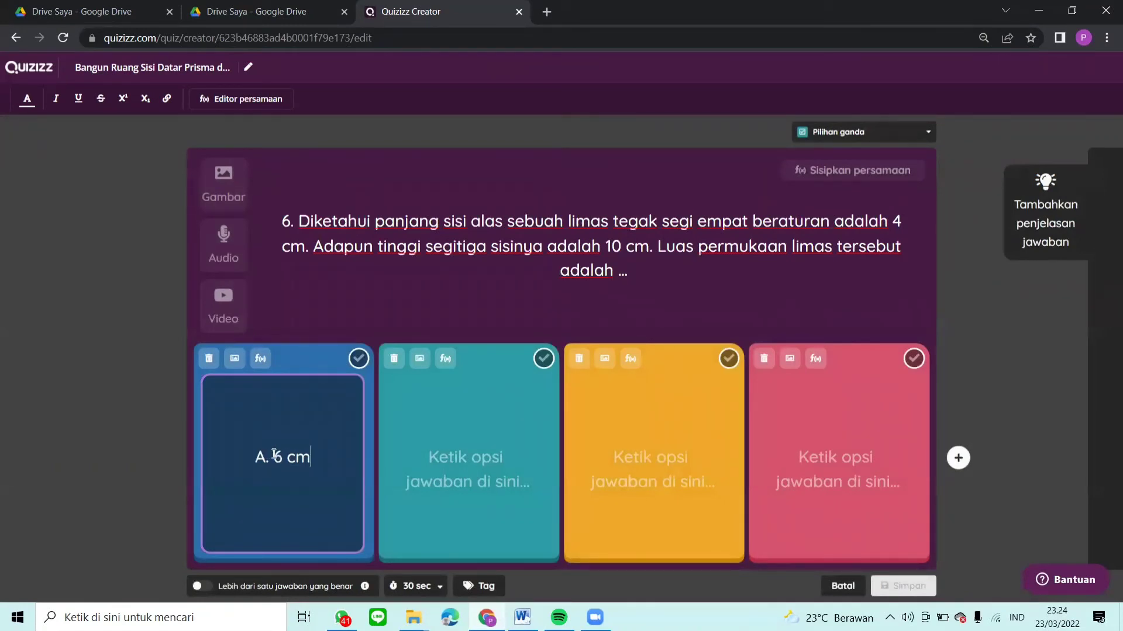
pyautogui.click(124, 99)
pyautogui.write('2')
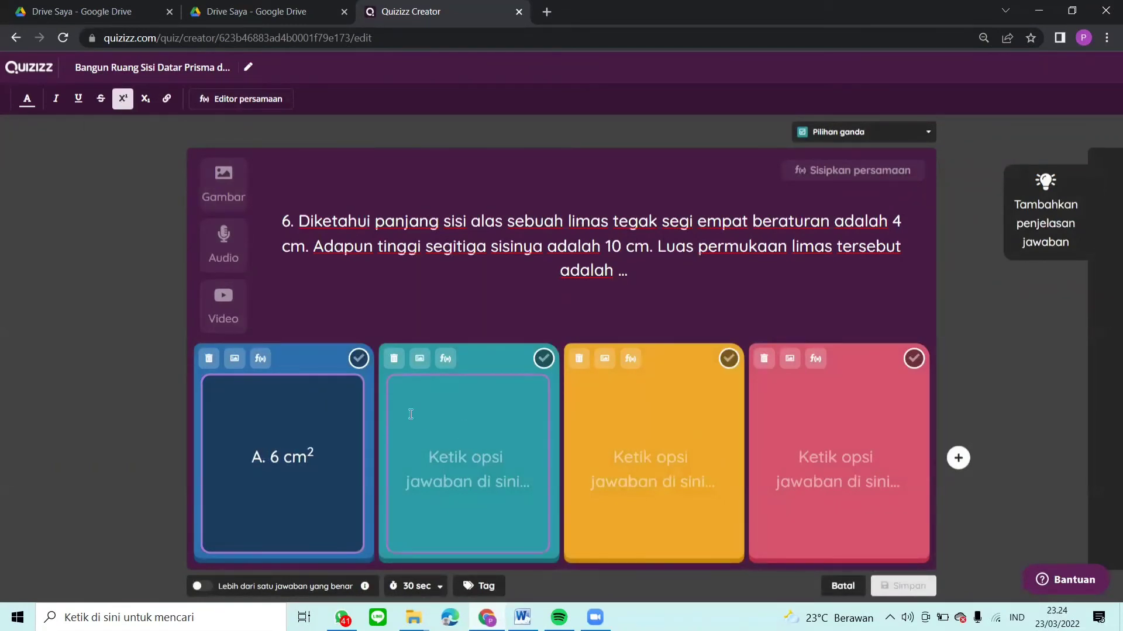
# Enter "B. 36 cm²" as the second answer option of question 6, with the 2 in superscript
pyautogui.click(449, 433)
pyautogui.write('B')
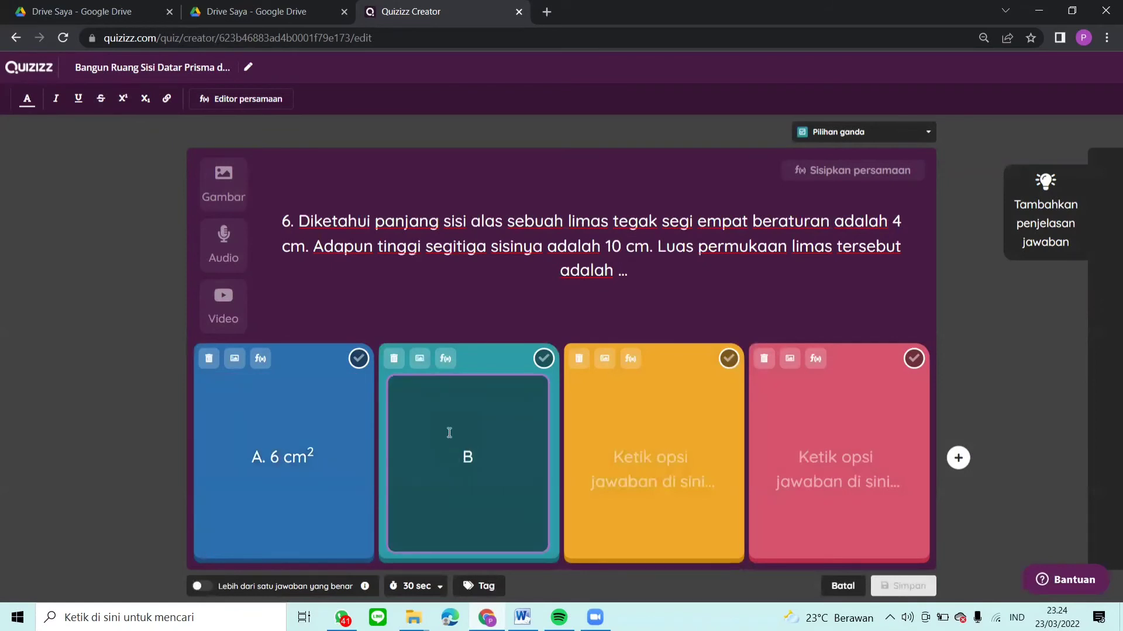
pyautogui.write('. 36 cm')
pyautogui.click(123, 98)
pyautogui.write('2')
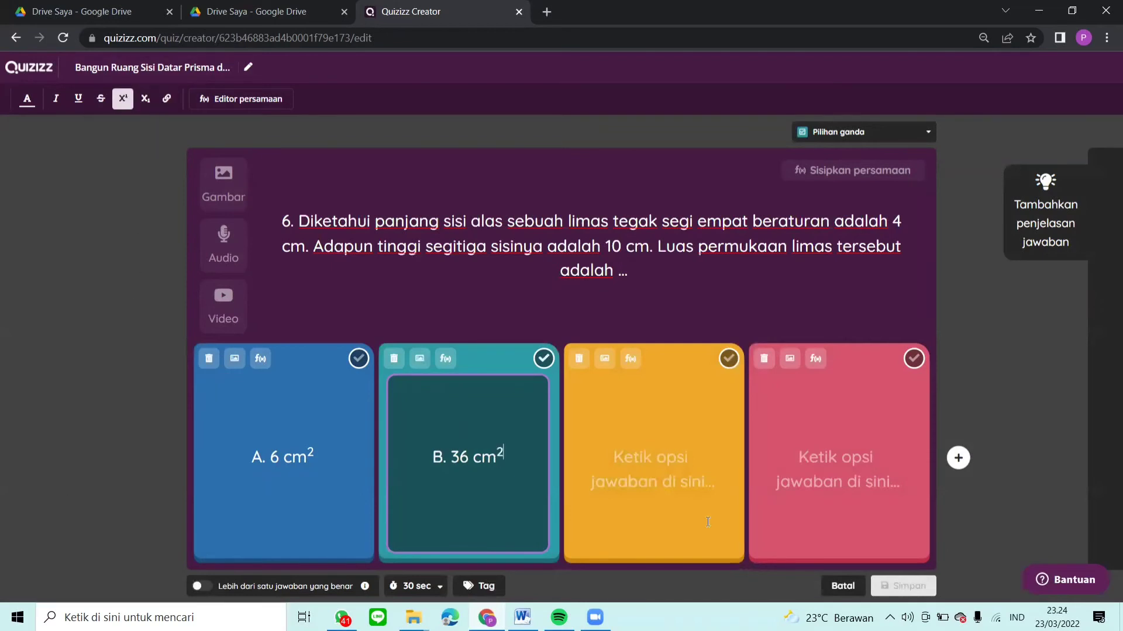
# Enter "C. 76 cm²" as the third answer option of question 6, with the 2 in superscript
pyautogui.click(697, 494)
pyautogui.write('C. ')
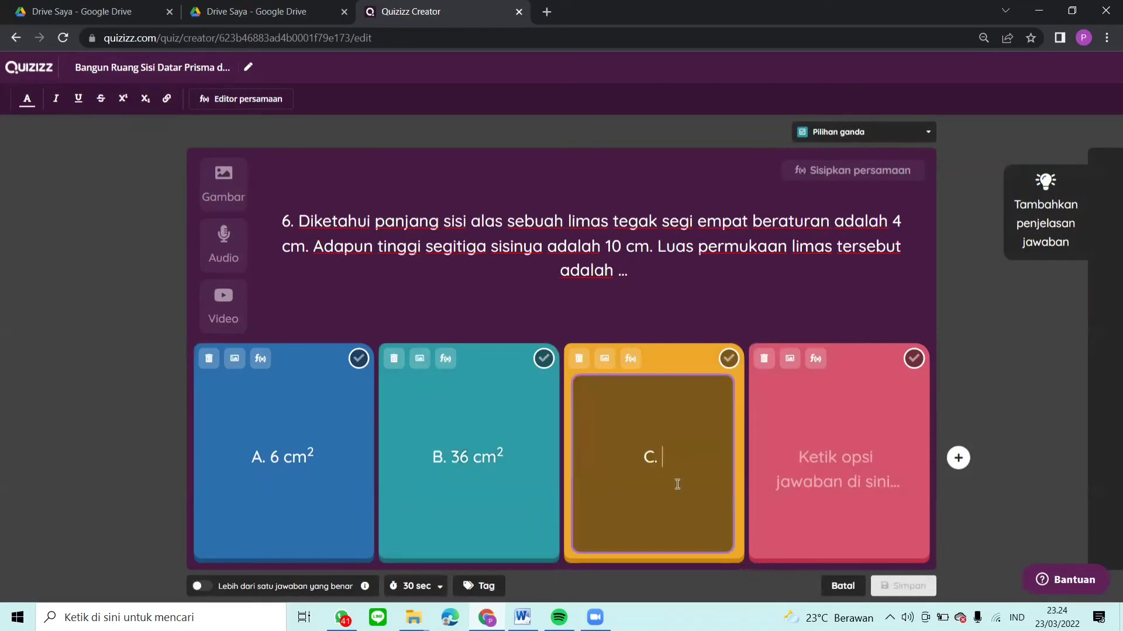
pyautogui.write('76 cm')
pyautogui.click(122, 98)
pyautogui.write('2')
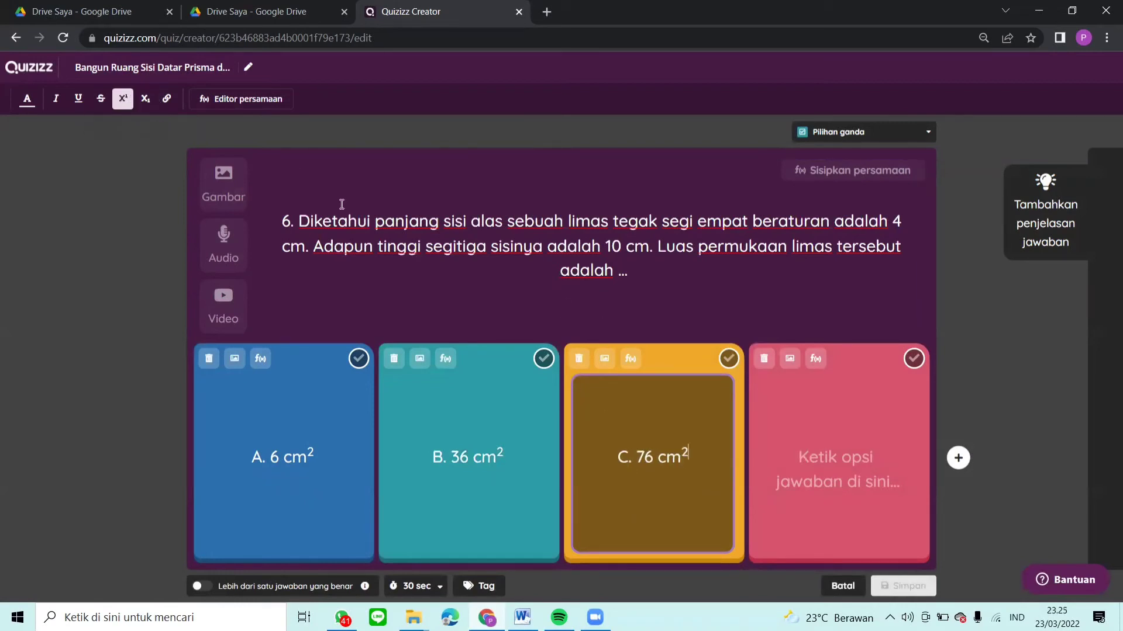
# Enter "D. 96 cm²" as the fourth answer option of question 6, with the 2 in superscript
pyautogui.click(897, 484)
pyautogui.write('D. ')
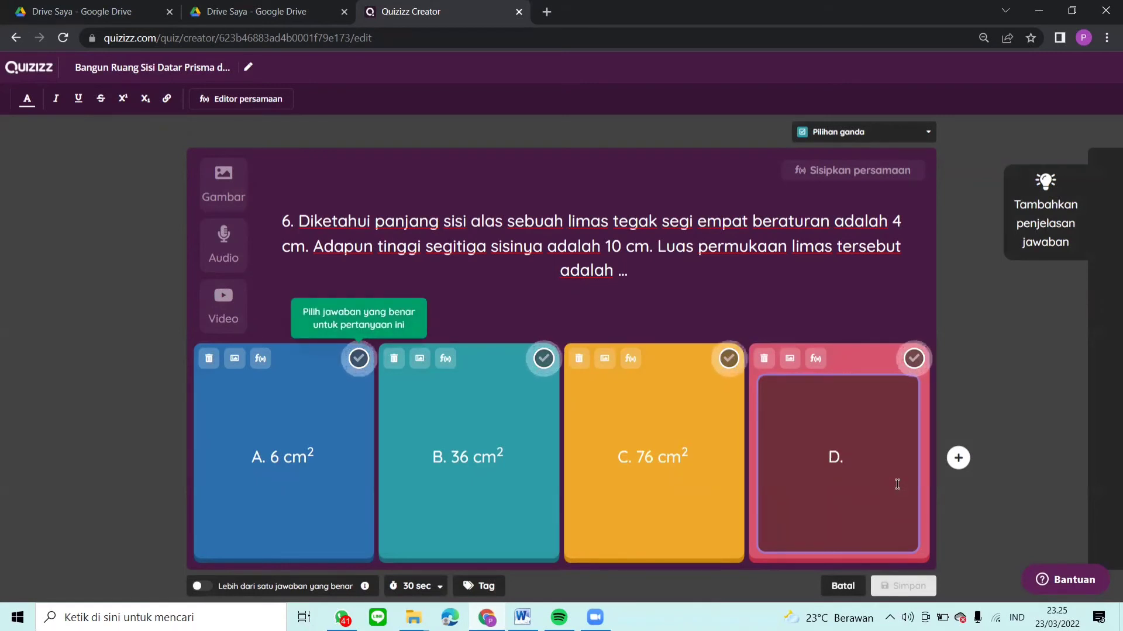
pyautogui.write('96 cm')
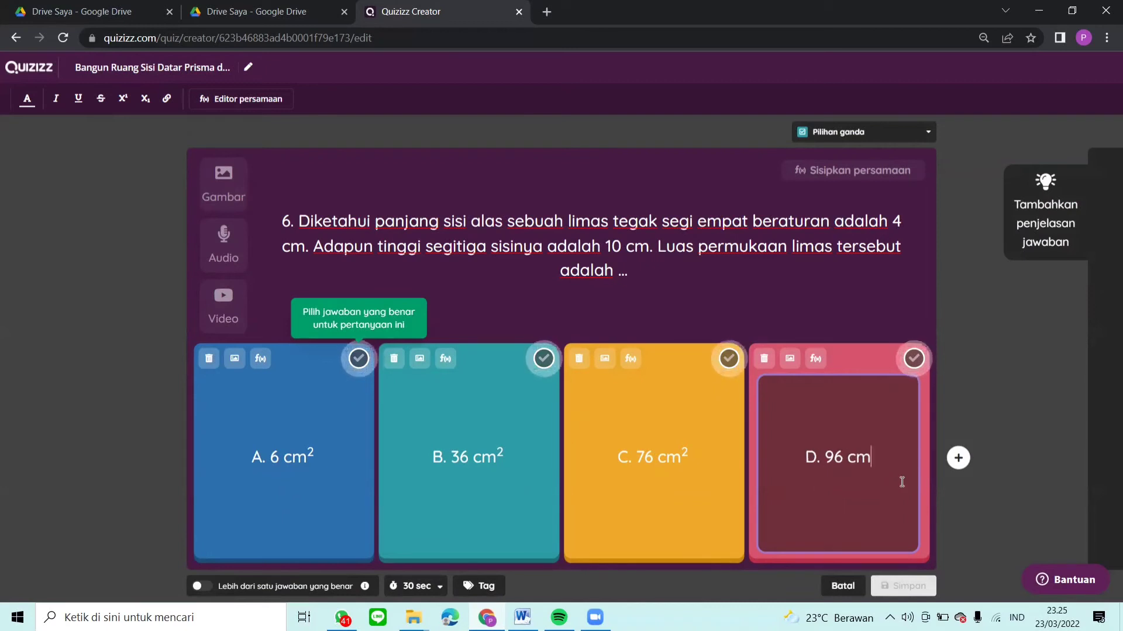
pyautogui.click(124, 98)
pyautogui.write('2')
pyautogui.click(1013, 317)
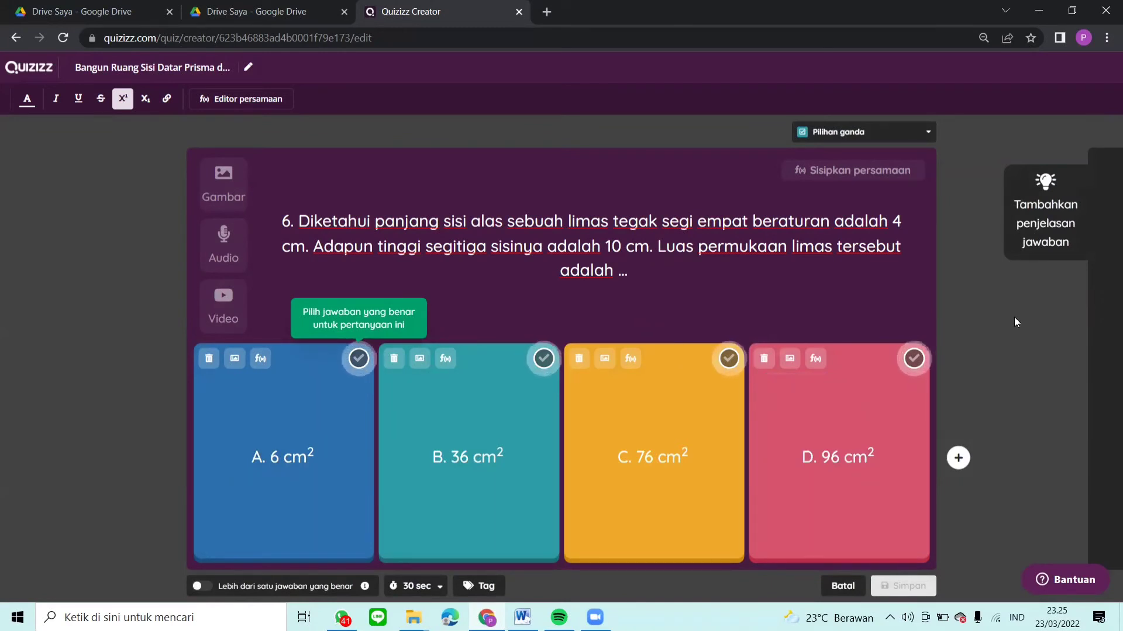
# Save question 6 with option D marked as the correct answer and a time limit of 1 minute
pyautogui.click(914, 359)
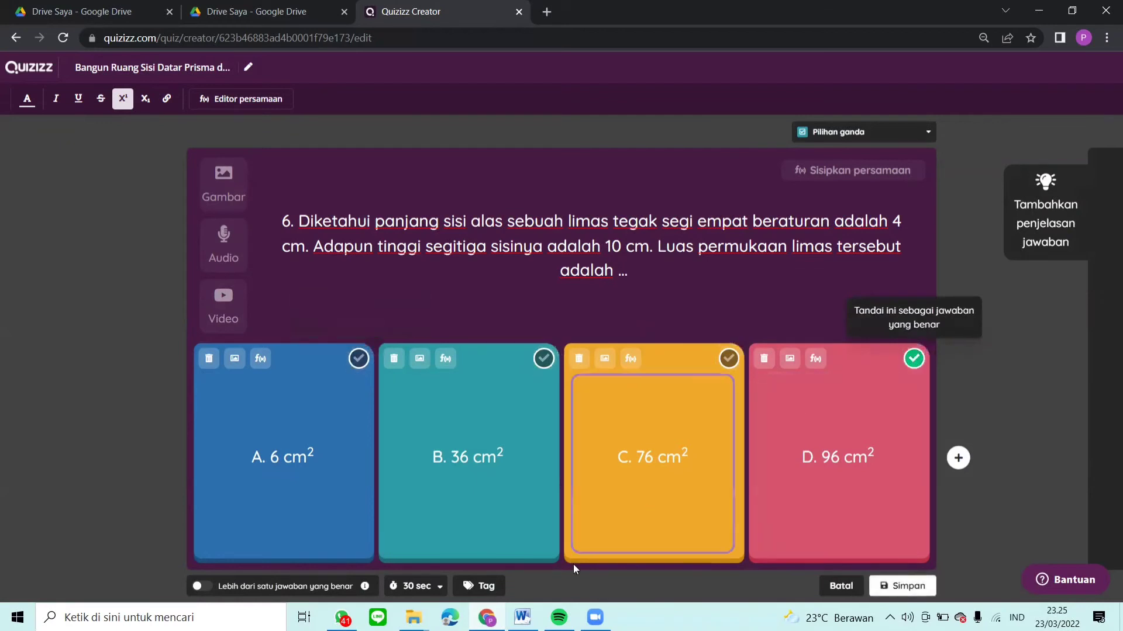
pyautogui.click(416, 586)
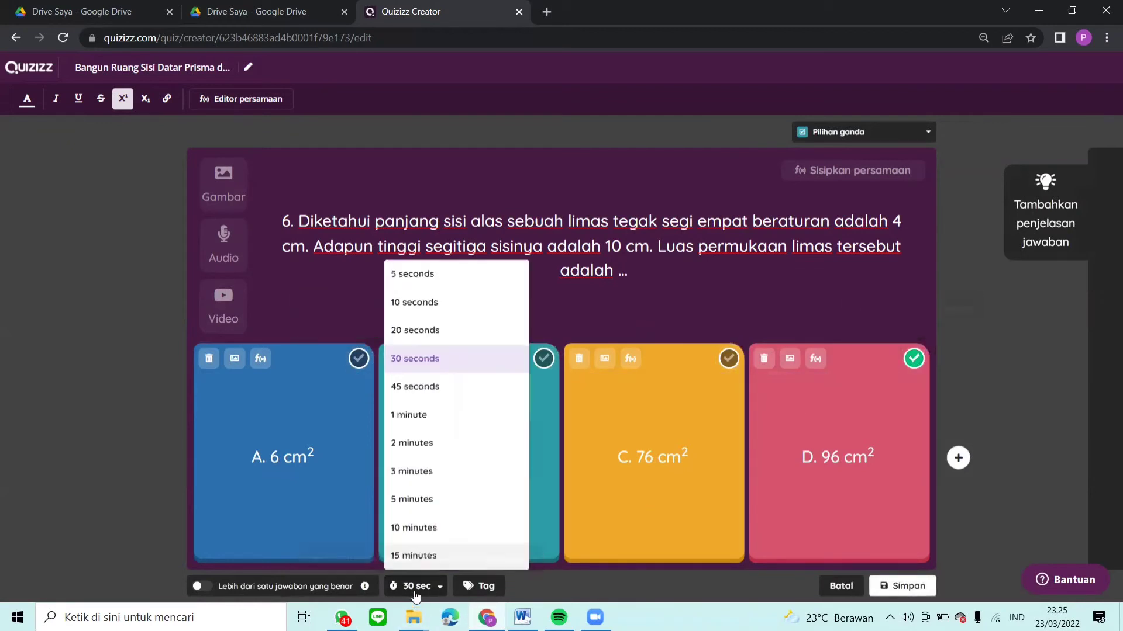
pyautogui.click(432, 419)
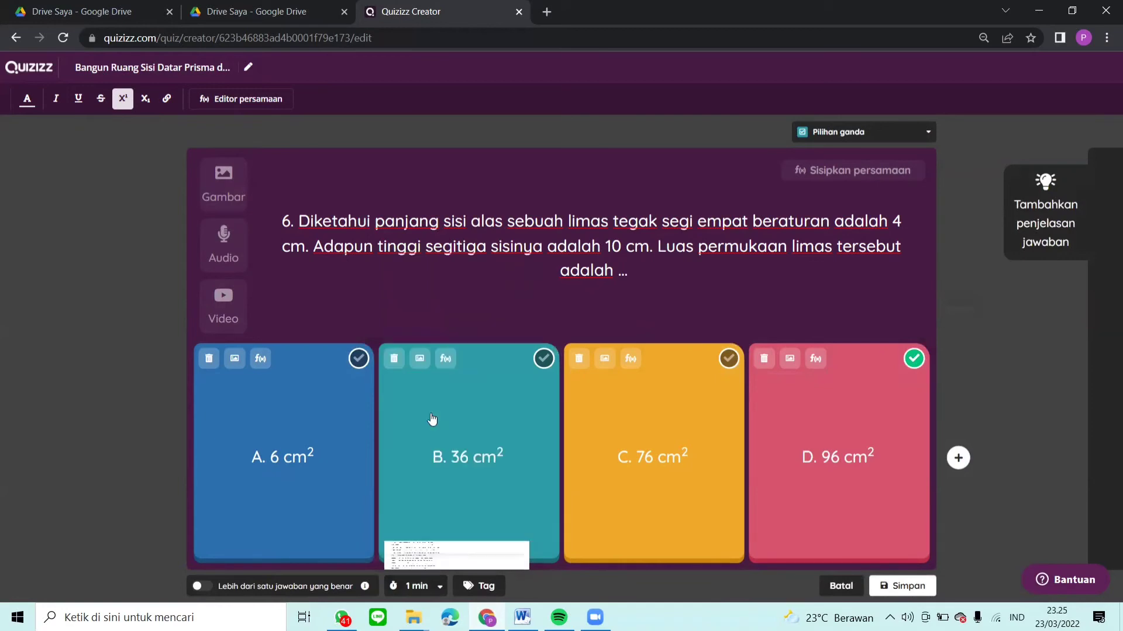
pyautogui.click(909, 586)
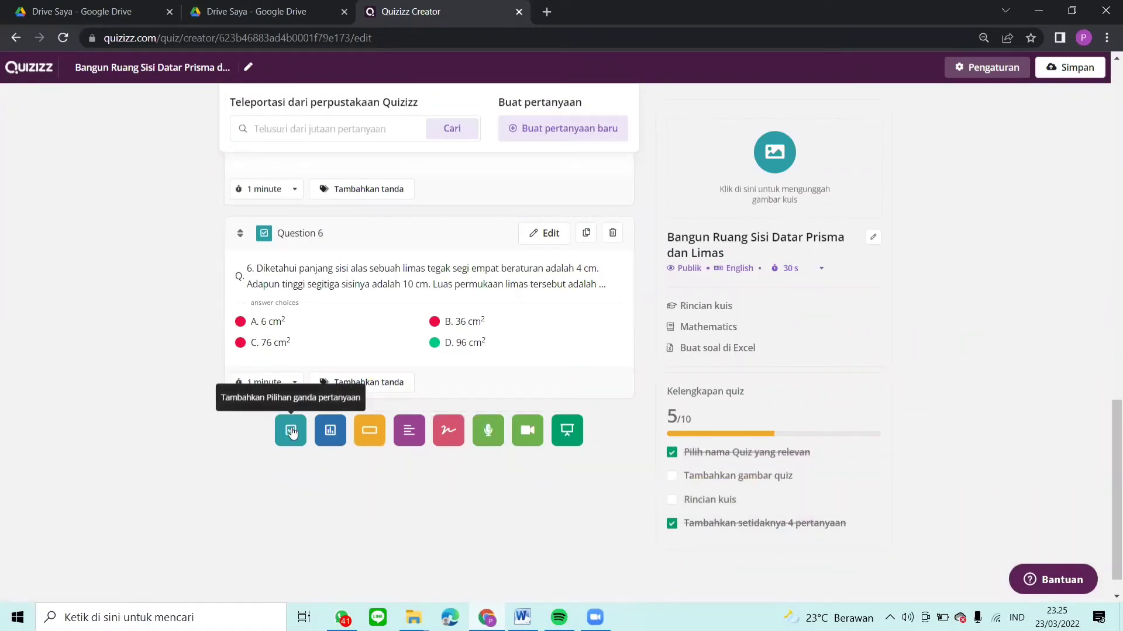
# Add a multiple-choice question numbered "7." and paste in "Hitunglah luas permukaan limas gambar diatas." copied from the Word document
pyautogui.click(291, 431)
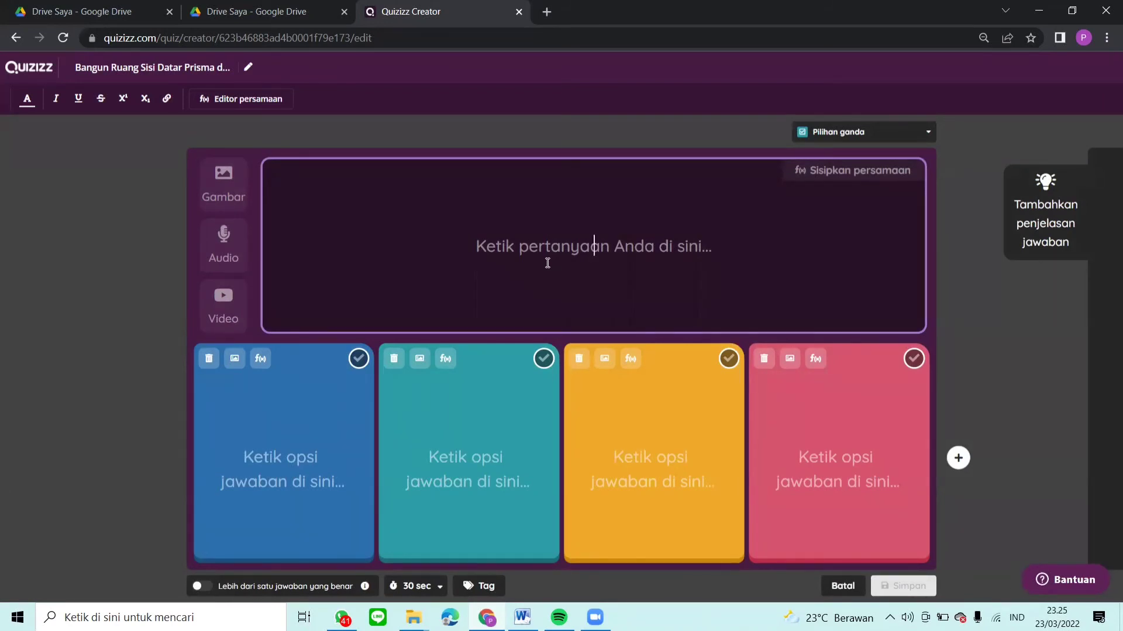
pyautogui.write('7.')
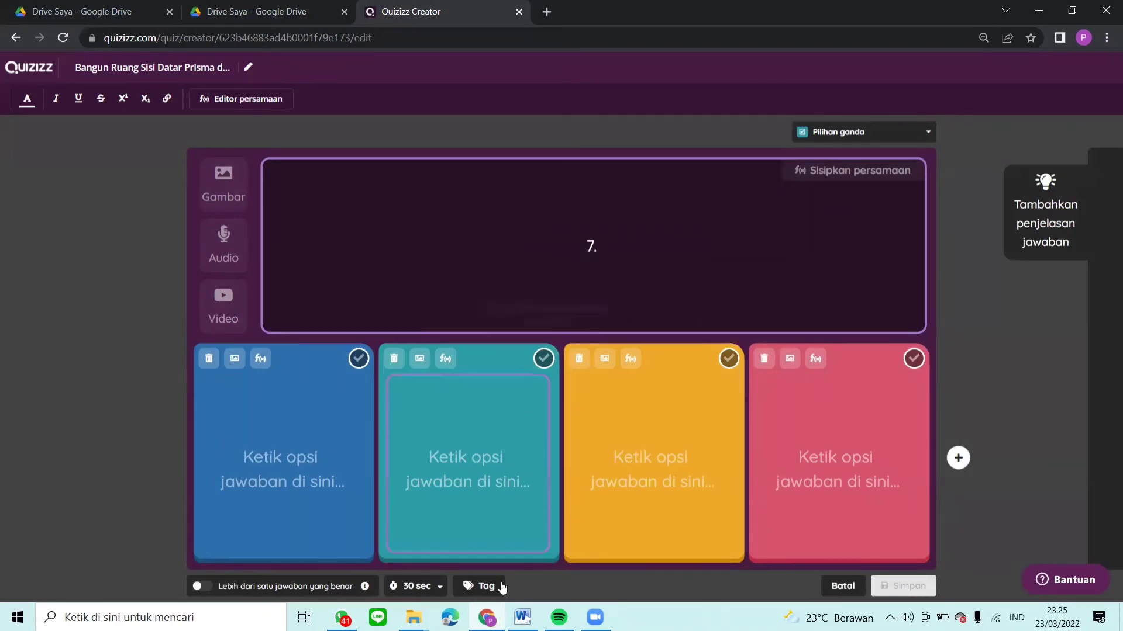
pyautogui.hotkey('alt', 'Tab')
pyautogui.scroll(-6, 405, 461)
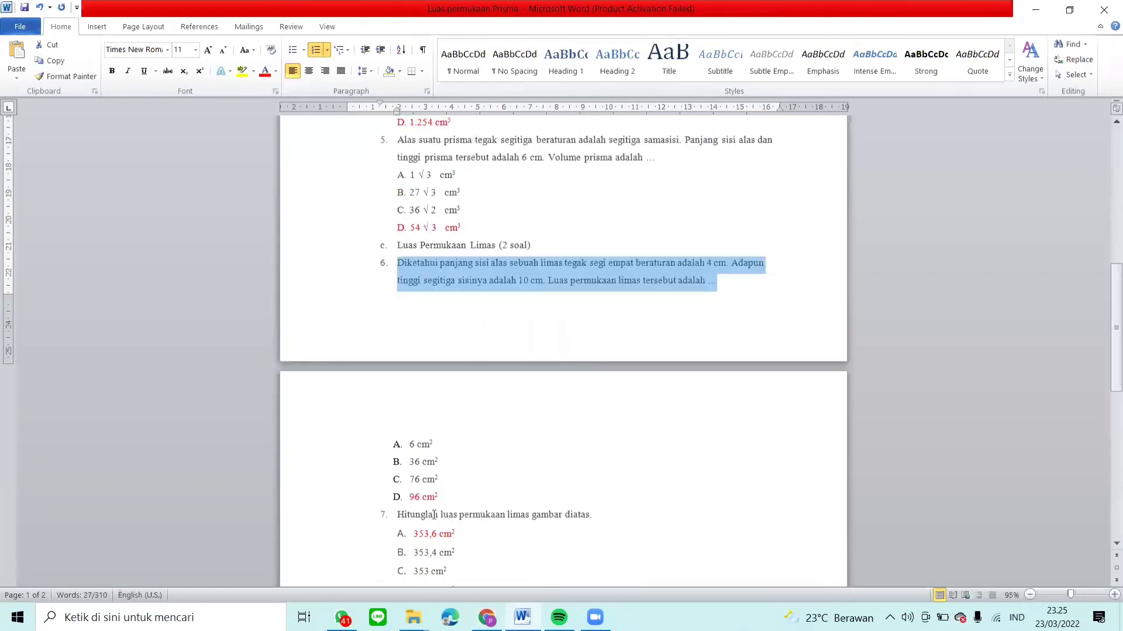
pyautogui.moveTo(394, 448); pyautogui.dragTo(610, 443)
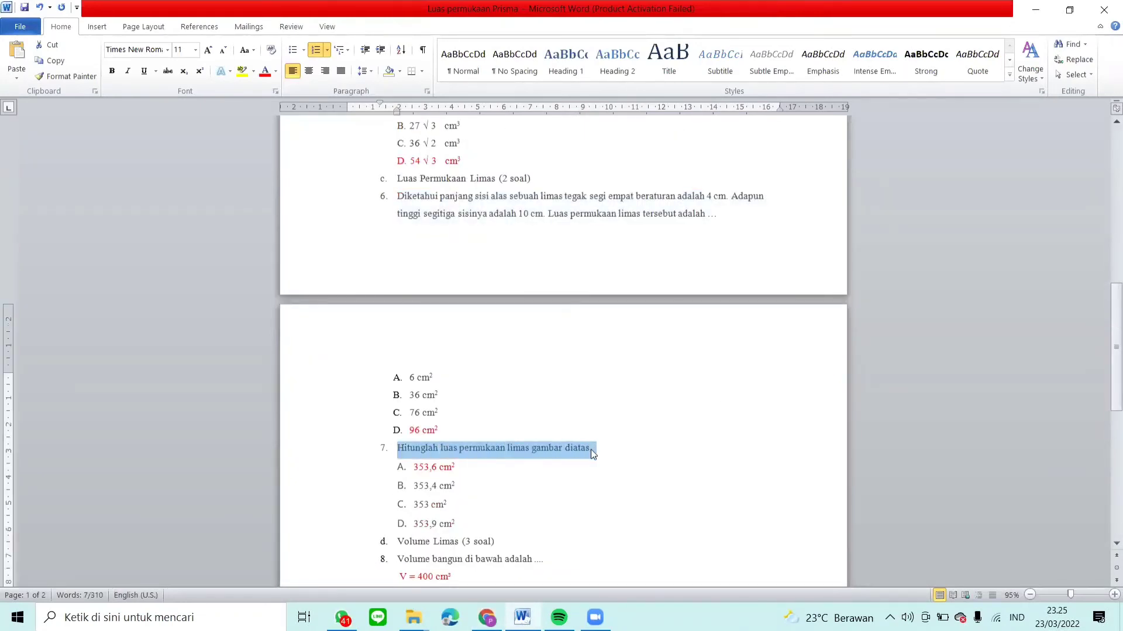
pyautogui.click(519, 611)
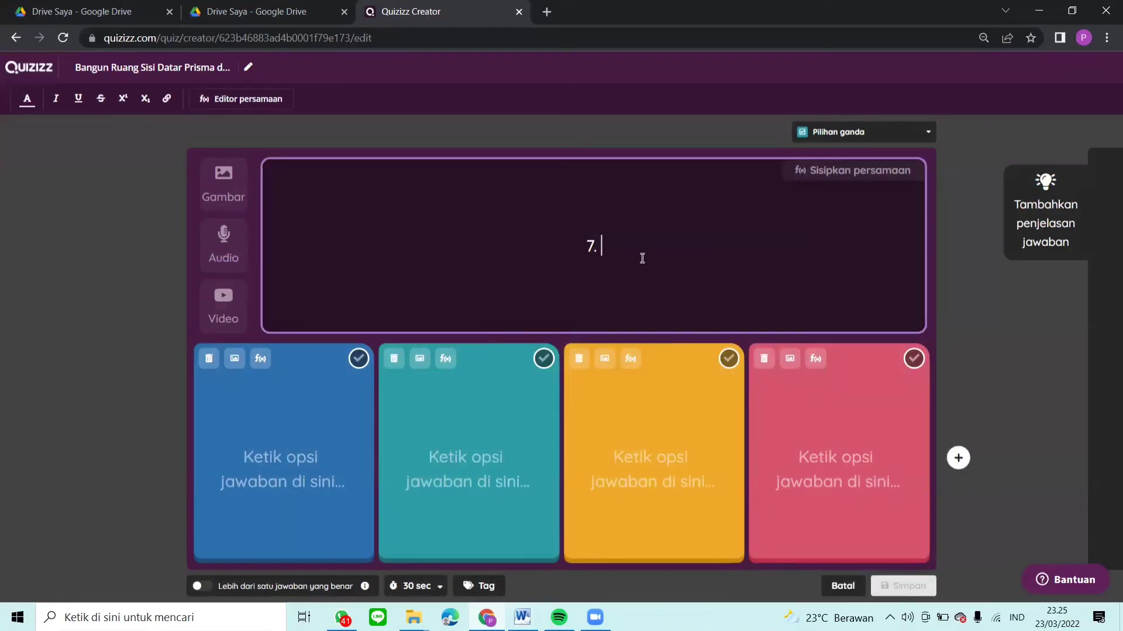
pyautogui.write('1.\tHitunglah luas permukaan limas gambar diatas.')
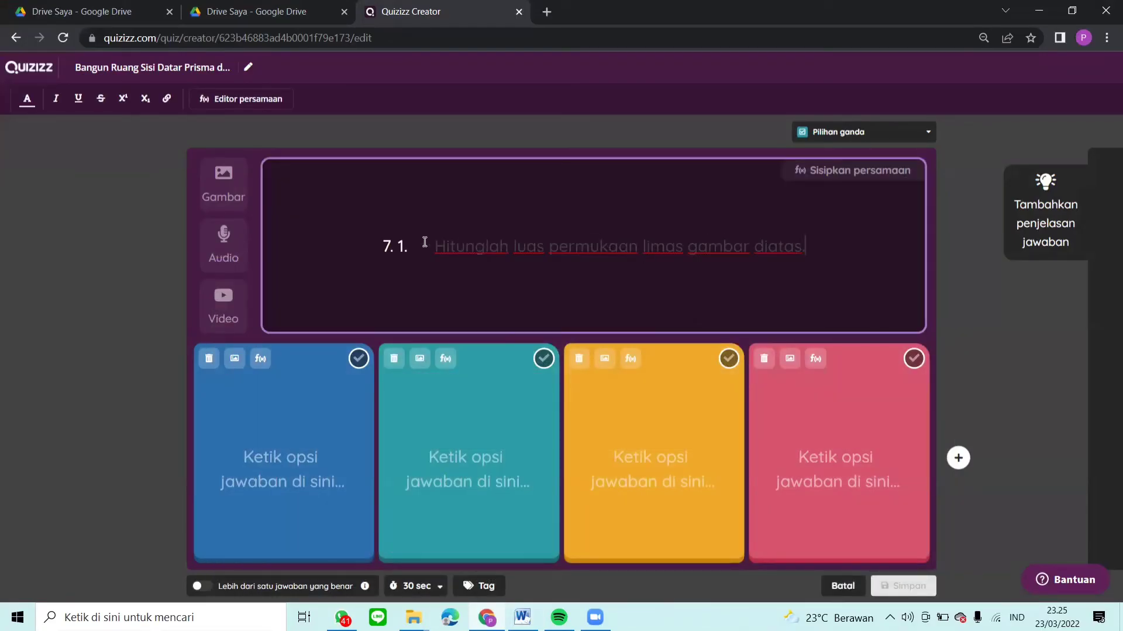
# Remove the stray "1." and the gap from question 7's text and change "diatas" to "disamping"
pyautogui.click(434, 245)
pyautogui.press('BackSpace')
pyautogui.press('BackSpace')
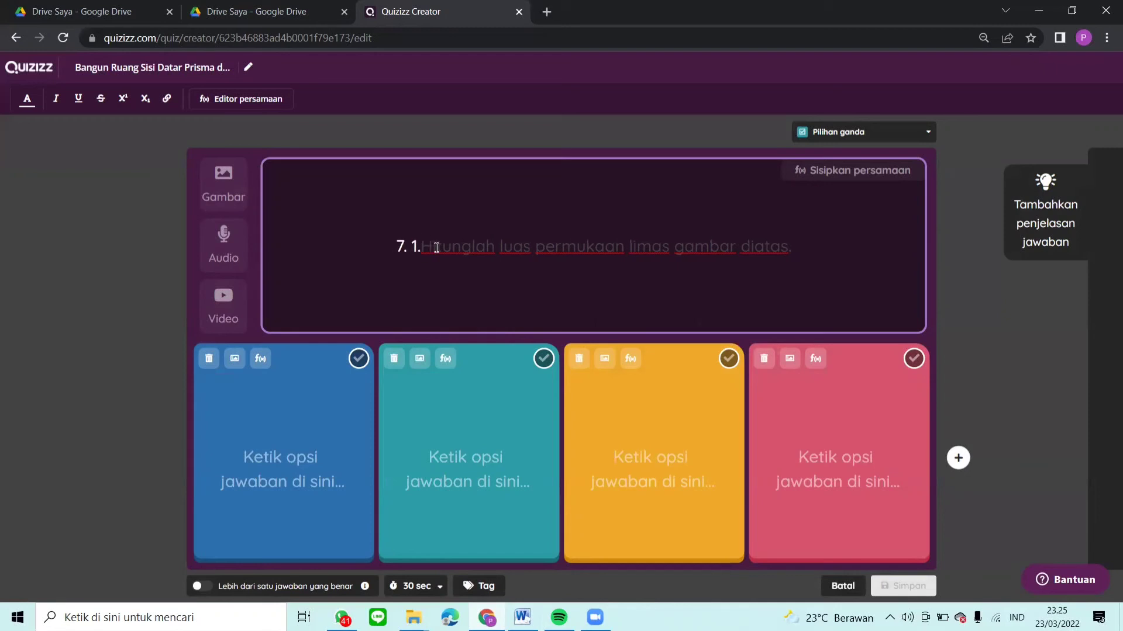
pyautogui.press('BackSpace')
pyautogui.press('BackSpace')
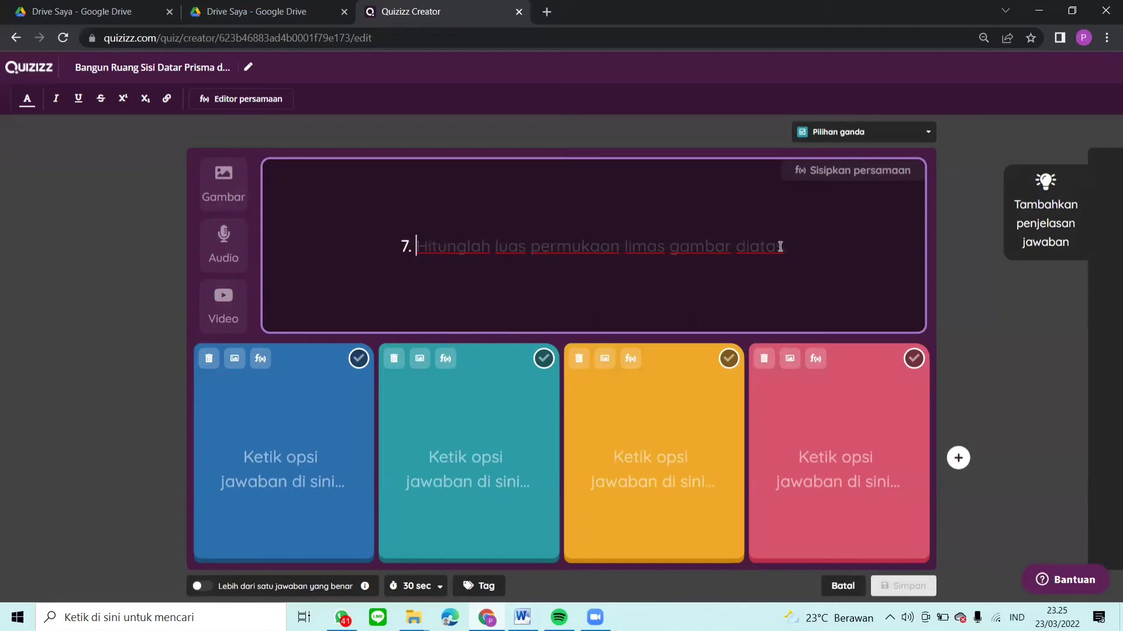
pyautogui.moveTo(780, 246); pyautogui.dragTo(754, 249)
pyautogui.write('samping')
pyautogui.press('BackSpace')
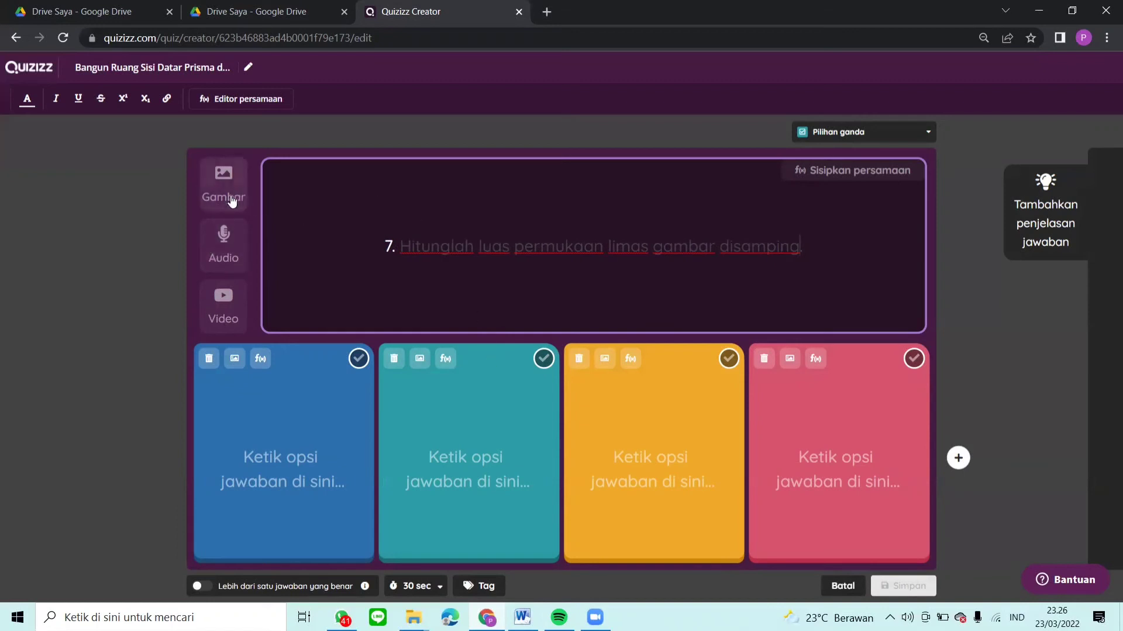
# Insert the pyramid image file "7" from the Unduhan folder into question 7
pyautogui.click(237, 173)
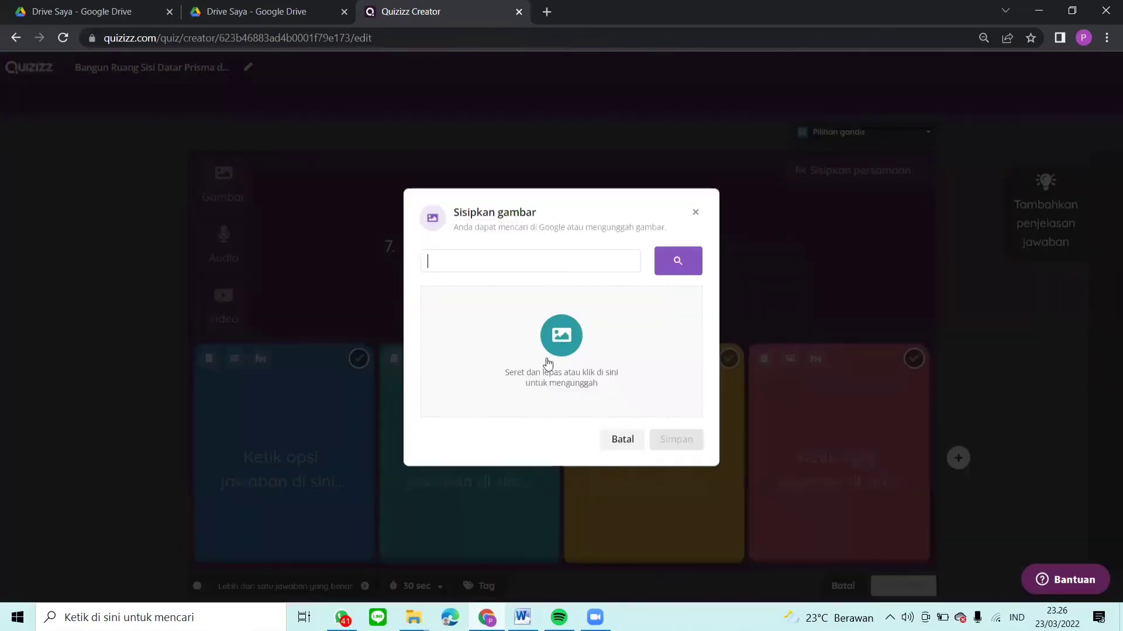
pyautogui.click(549, 333)
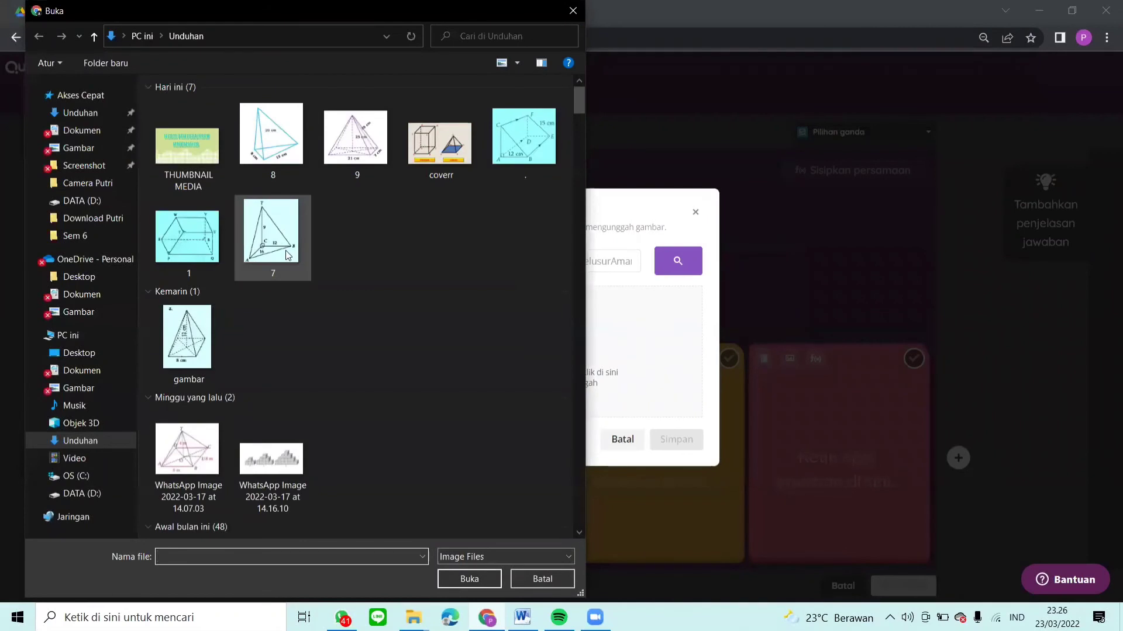
pyautogui.click(287, 256)
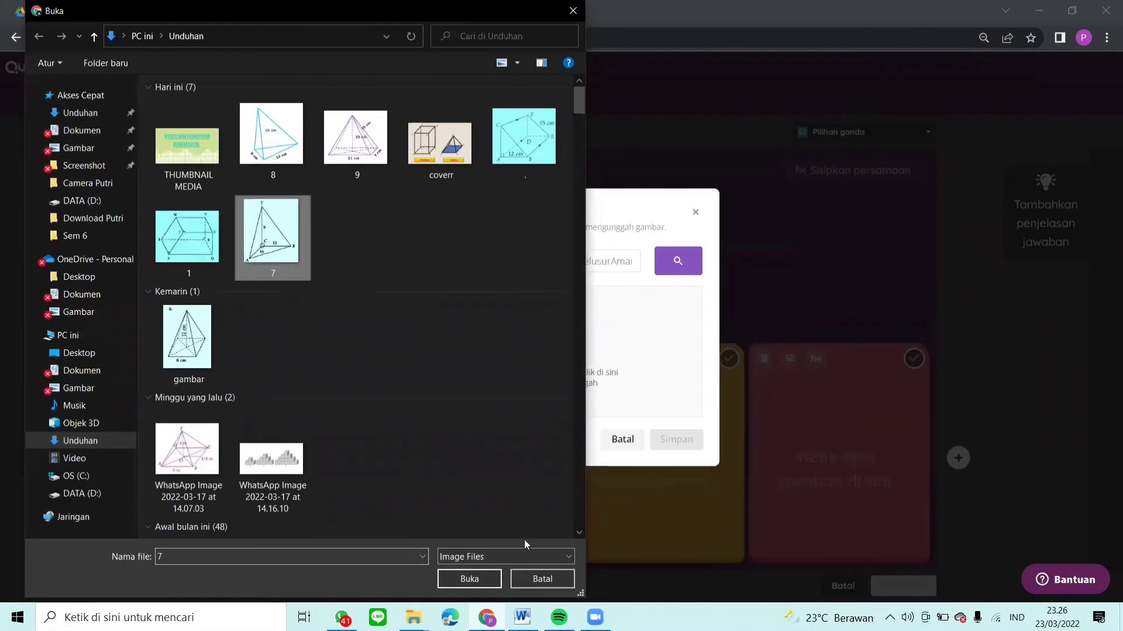
pyautogui.click(469, 579)
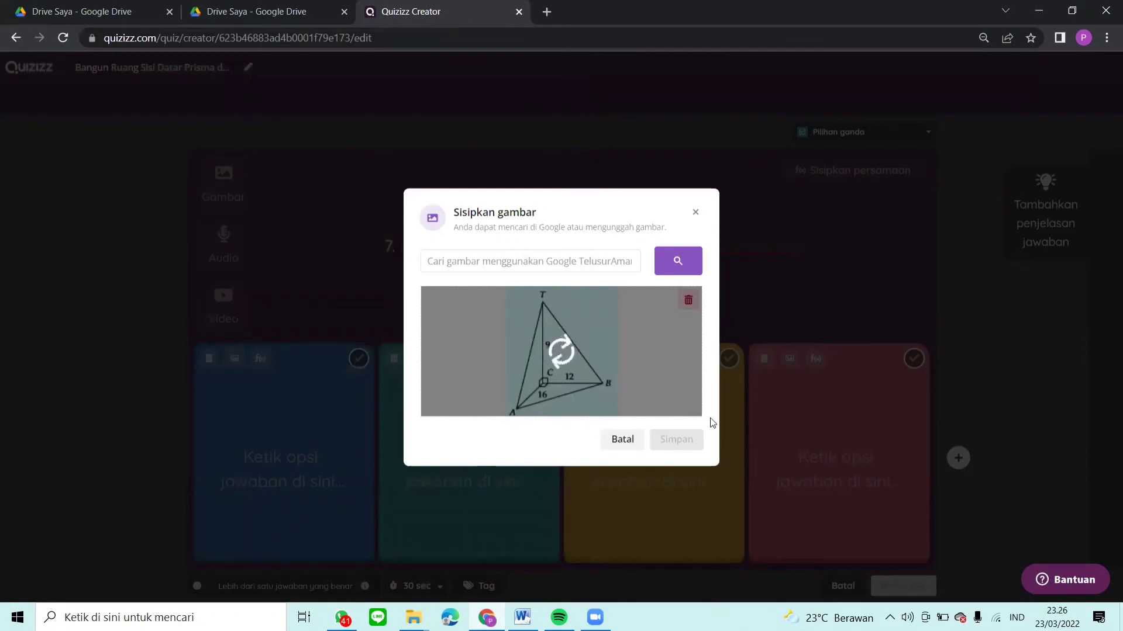
pyautogui.click(690, 443)
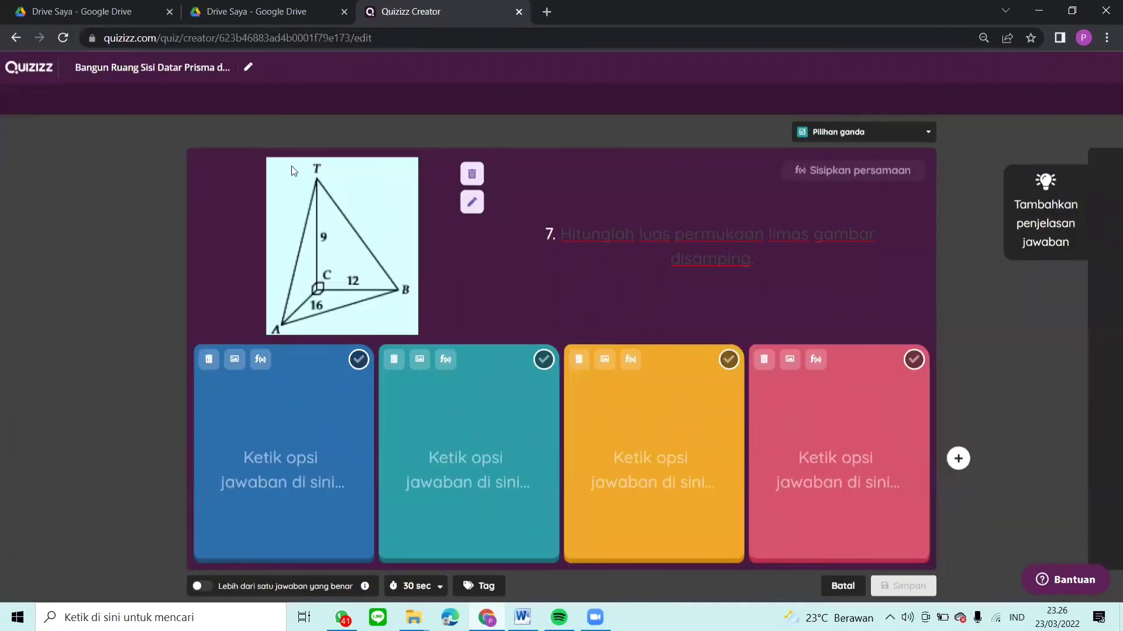
# Enter "A. 353,6 cm²" as the first answer option of question 7, with the 2 in superscript
pyautogui.click(288, 466)
pyautogui.write('A')
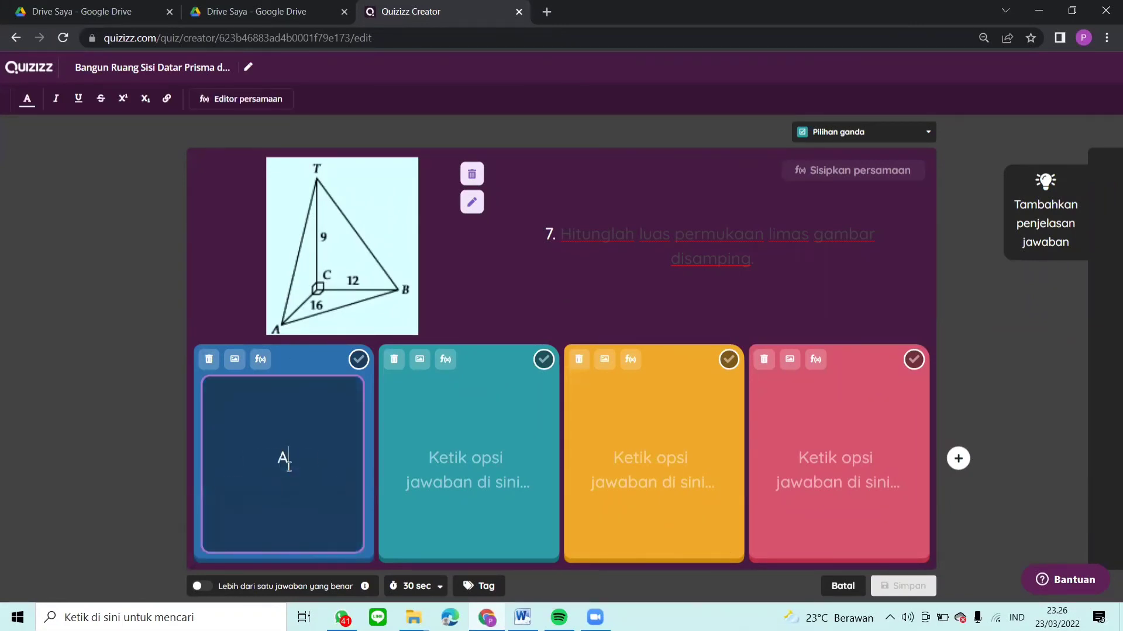
pyautogui.write('. 353,6 cm')
pyautogui.click(123, 99)
pyautogui.write('2')
# Enter "B. 353,4 cm²" as the second answer option of question 7, with the 2 in superscript
pyautogui.click(455, 490)
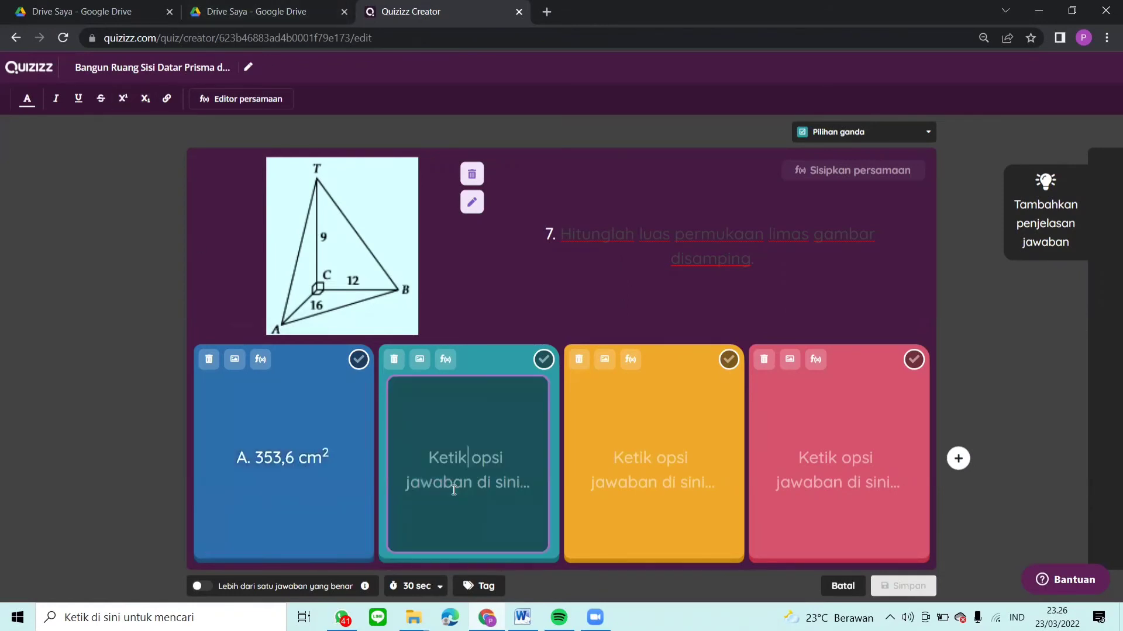
pyautogui.write('B. ')
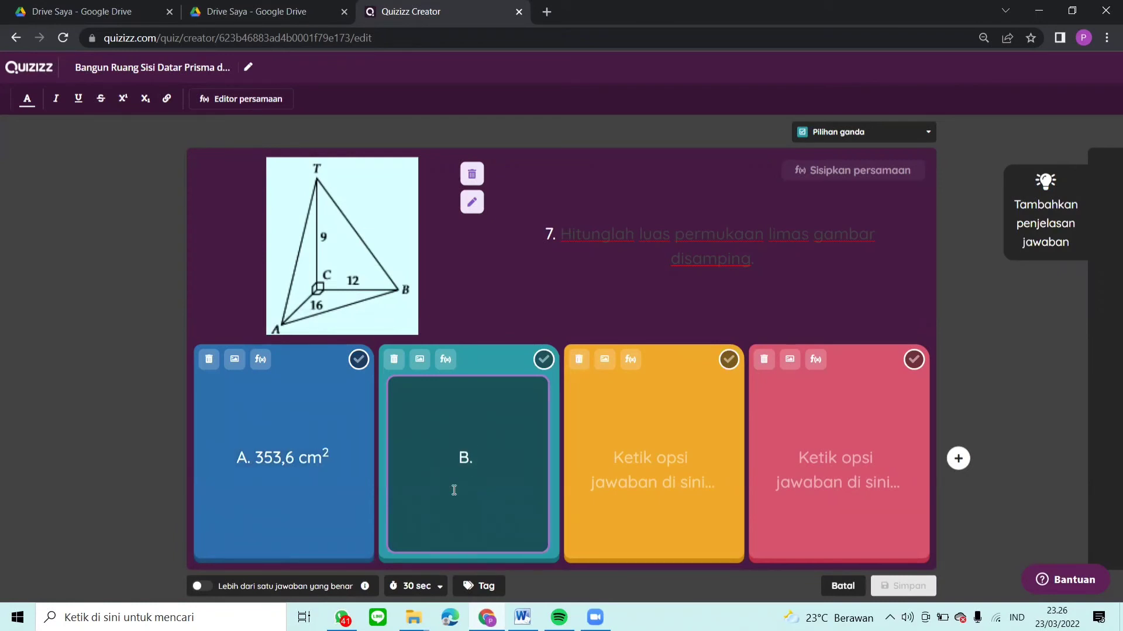
pyautogui.write('353,')
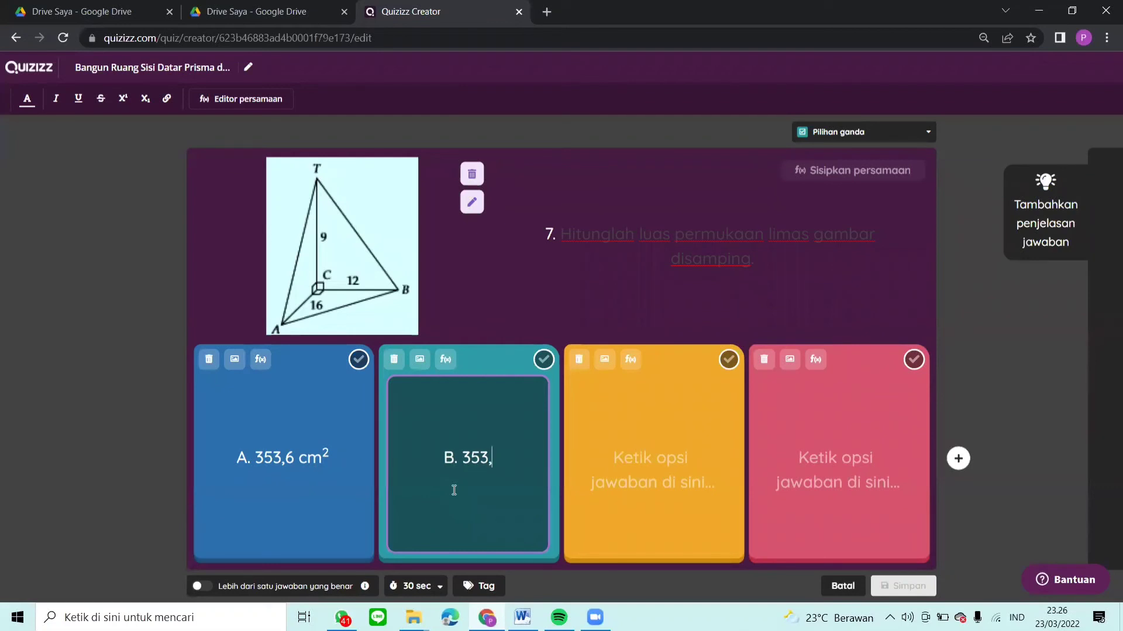
pyautogui.write('4 cm')
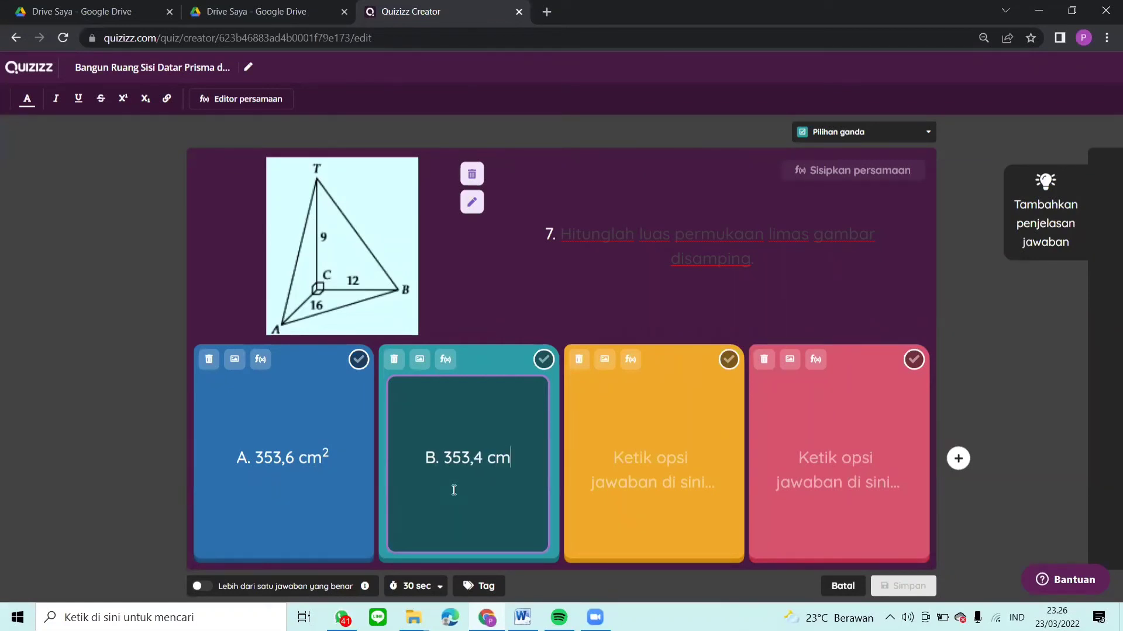
pyautogui.click(122, 98)
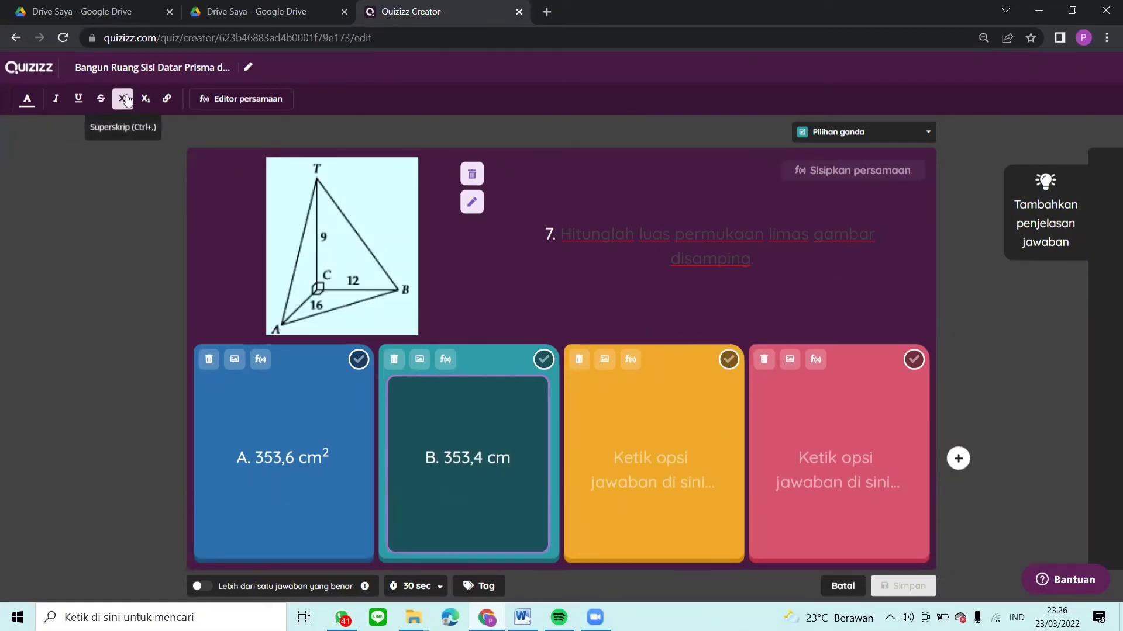
pyautogui.write('2')
# Enter "C. 353 cm²" as the third answer option of question 7, with the 2 in superscript
pyautogui.click(646, 479)
pyautogui.write('C.')
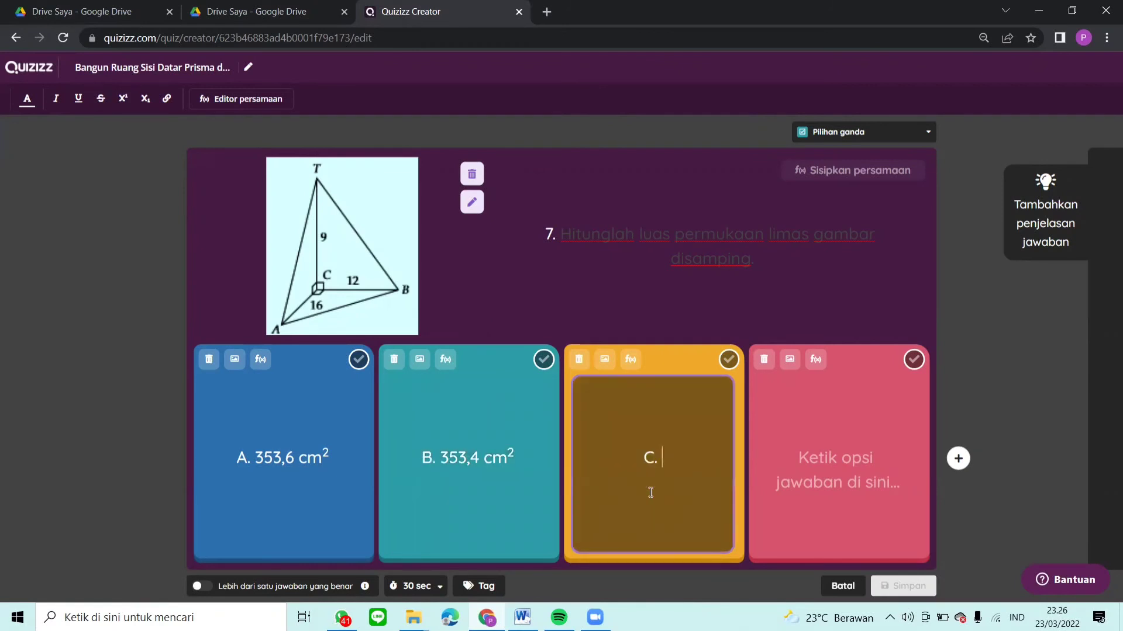
pyautogui.write(' 3')
pyautogui.write('5')
pyautogui.write('53')
pyautogui.press('BackSpace')
pyautogui.press('BackSpace')
pyautogui.write('3 cm')
pyautogui.click(123, 99)
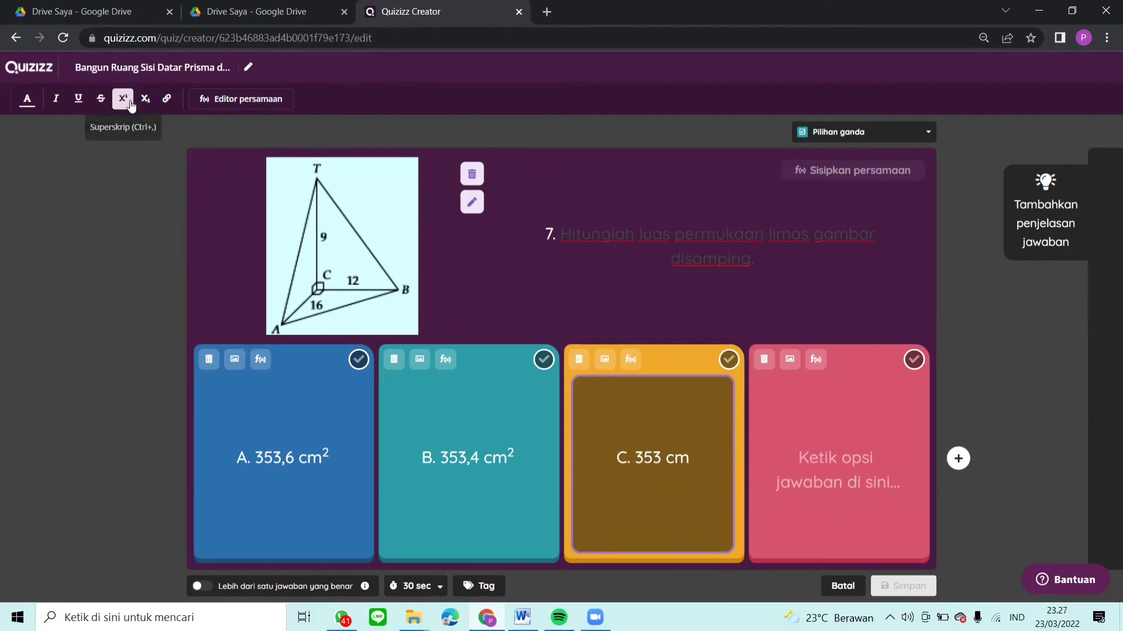
pyautogui.write('2')
# Enter "D. 353,9 cm²" as the fourth answer option of question 7, with the 2 in superscript
pyautogui.click(840, 474)
pyautogui.write('D.')
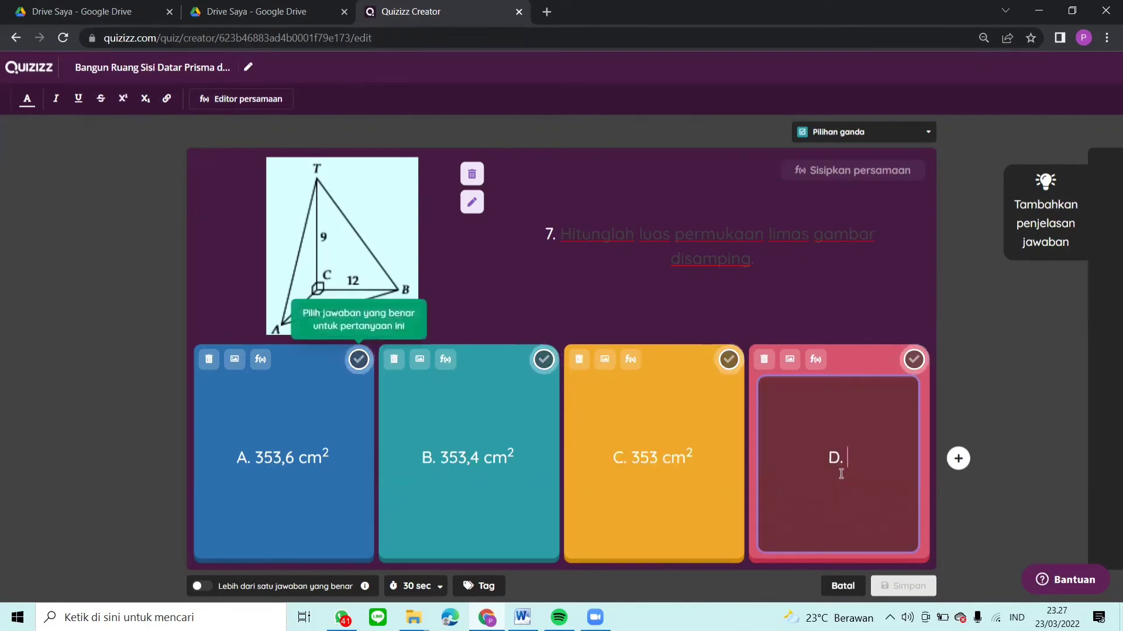
pyautogui.write(' 353,9 cm')
pyautogui.click(117, 103)
pyautogui.write('2')
pyautogui.click(1045, 391)
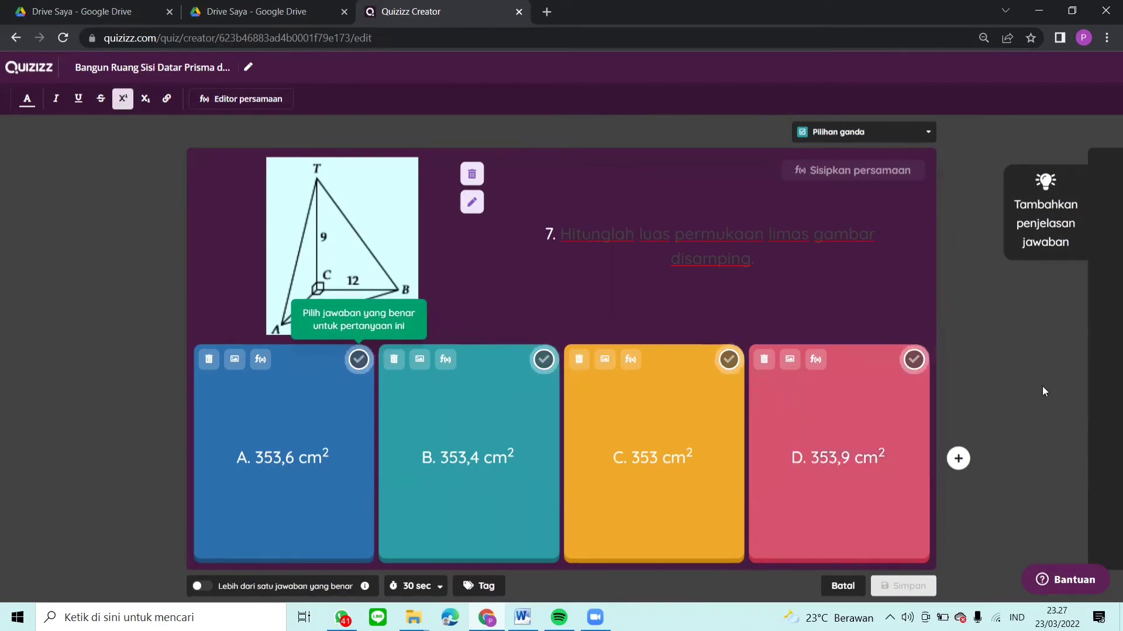
# Save question 7 with option A marked as the correct answer and a time limit of 1 minute
pyautogui.click(358, 362)
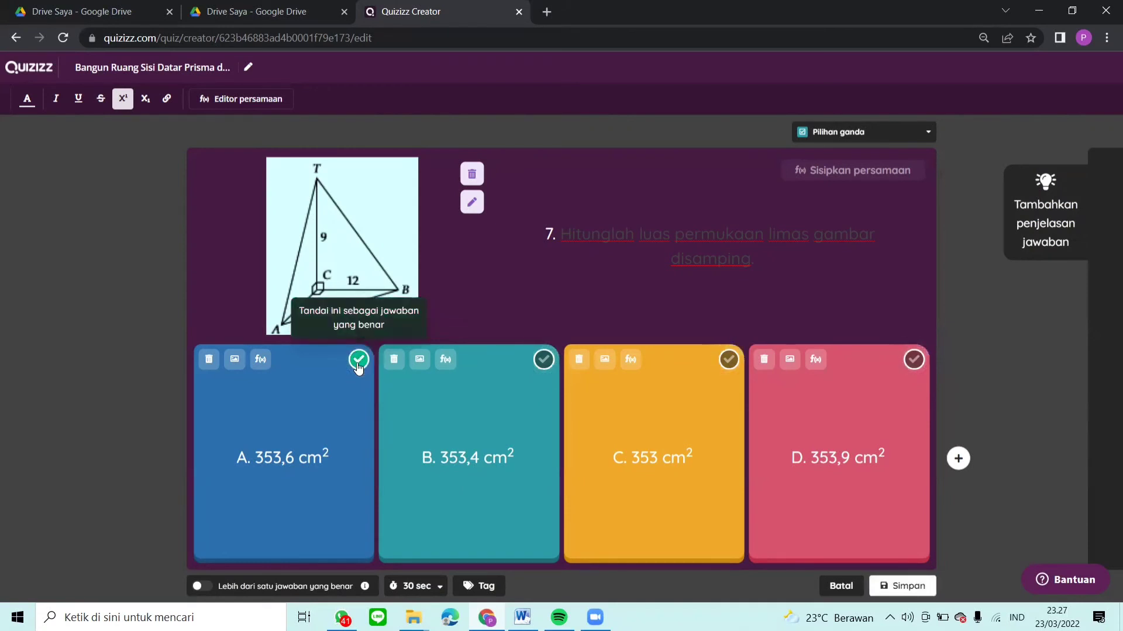
pyautogui.click(434, 590)
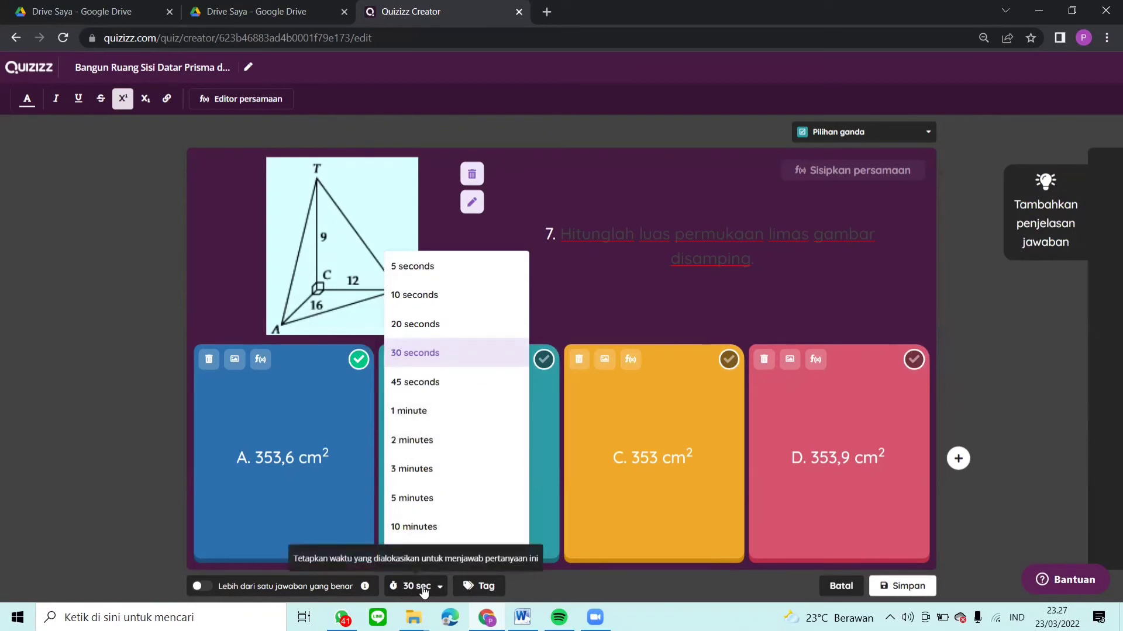
pyautogui.click(413, 415)
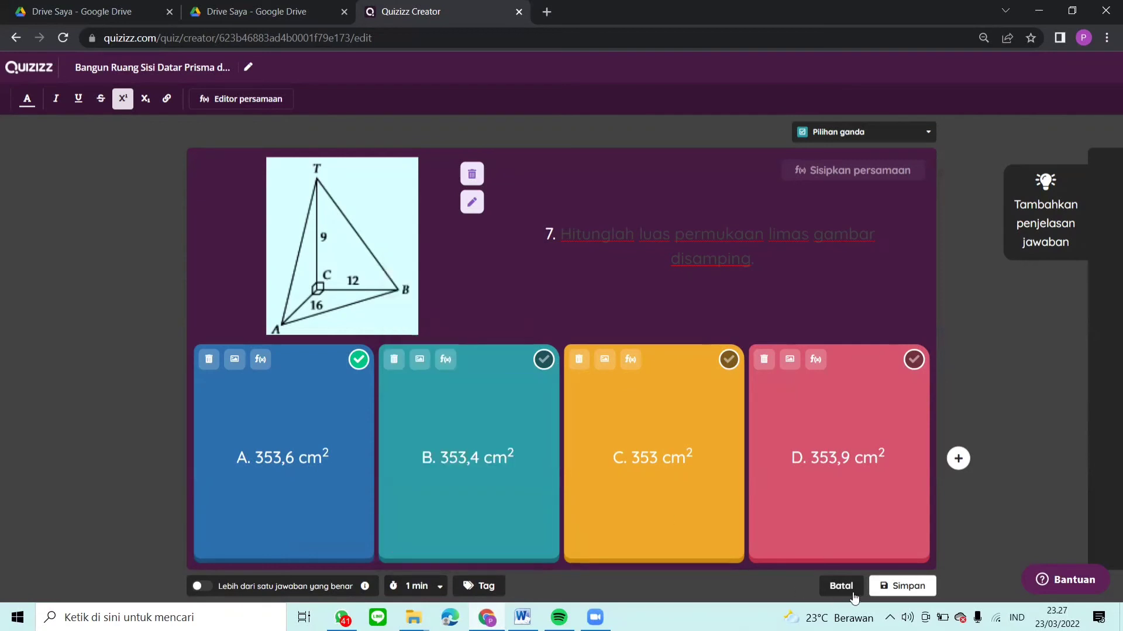
pyautogui.click(893, 591)
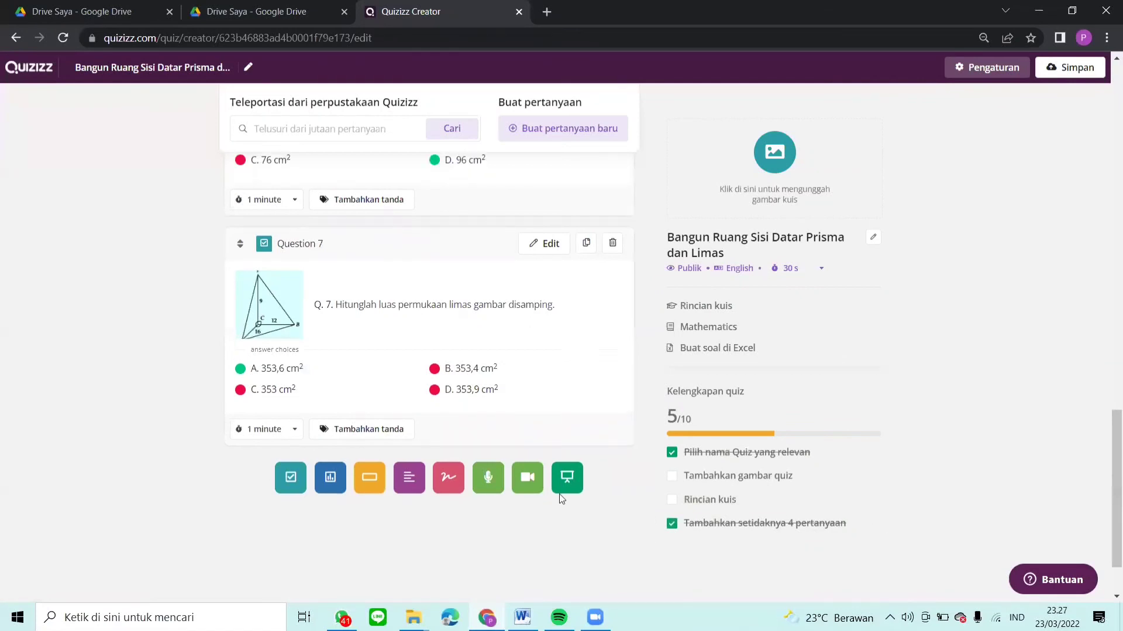
# Add a short-answer (Isian singkat) question after question 7 and start its question text
pyautogui.scroll(-1, 562, 499)
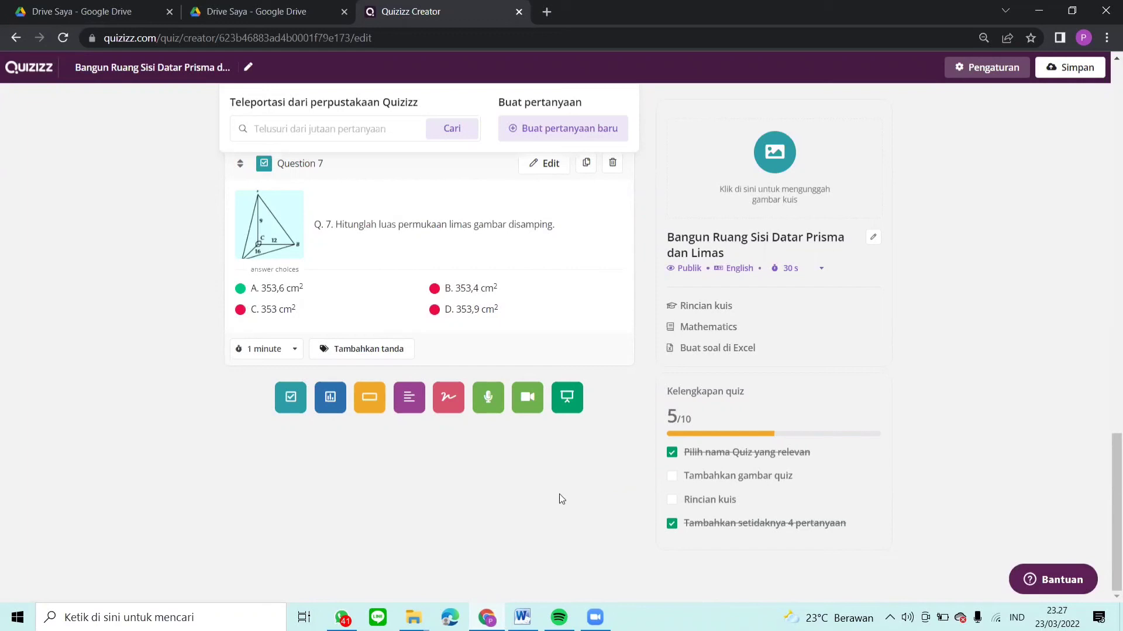
pyautogui.click(375, 400)
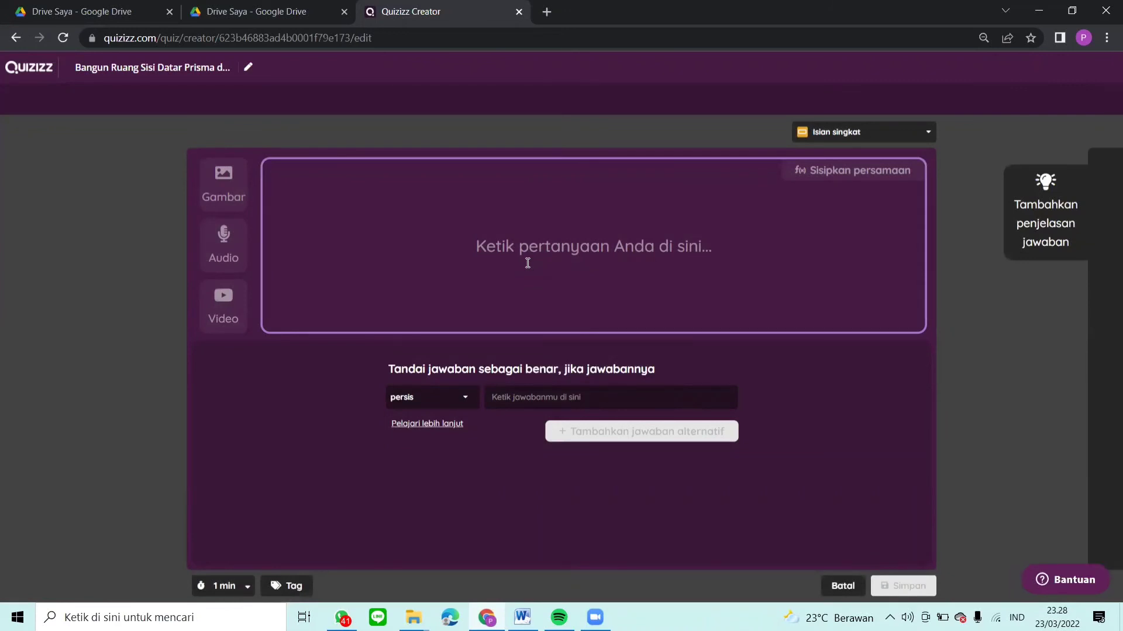
pyautogui.click(530, 259)
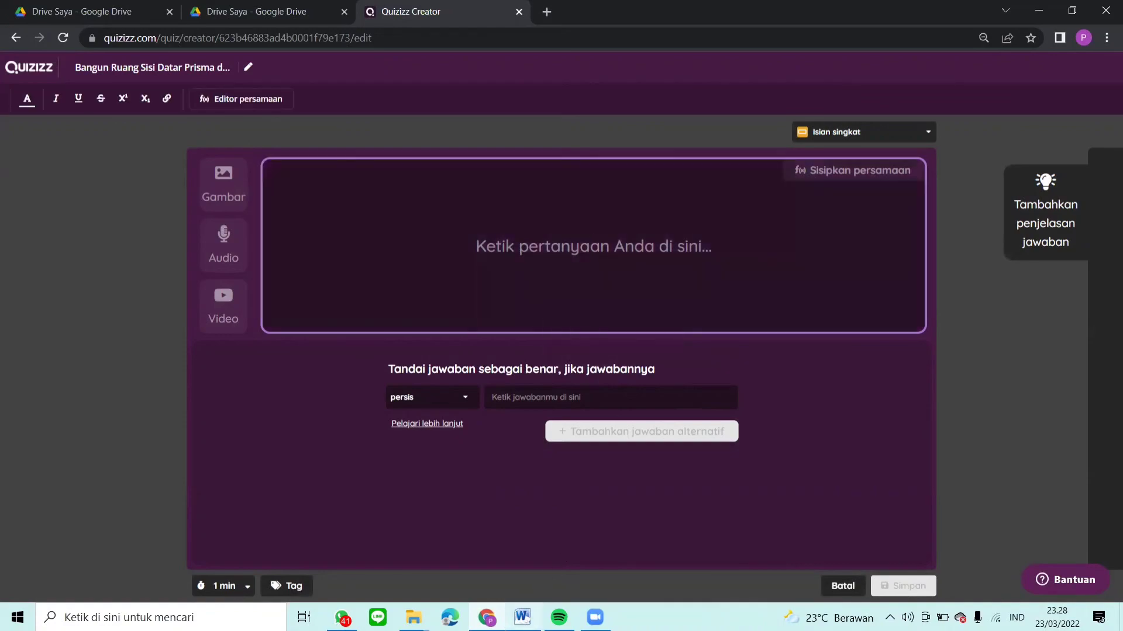
# Copy question 8's text from the Word document into the new Quizizz question so that it reads "8. Volume bangun di bawah adalah ...."
pyautogui.click(522, 618)
pyautogui.scroll(-2, 517, 495)
pyautogui.rightClick(522, 618)
pyautogui.click(374, 498)
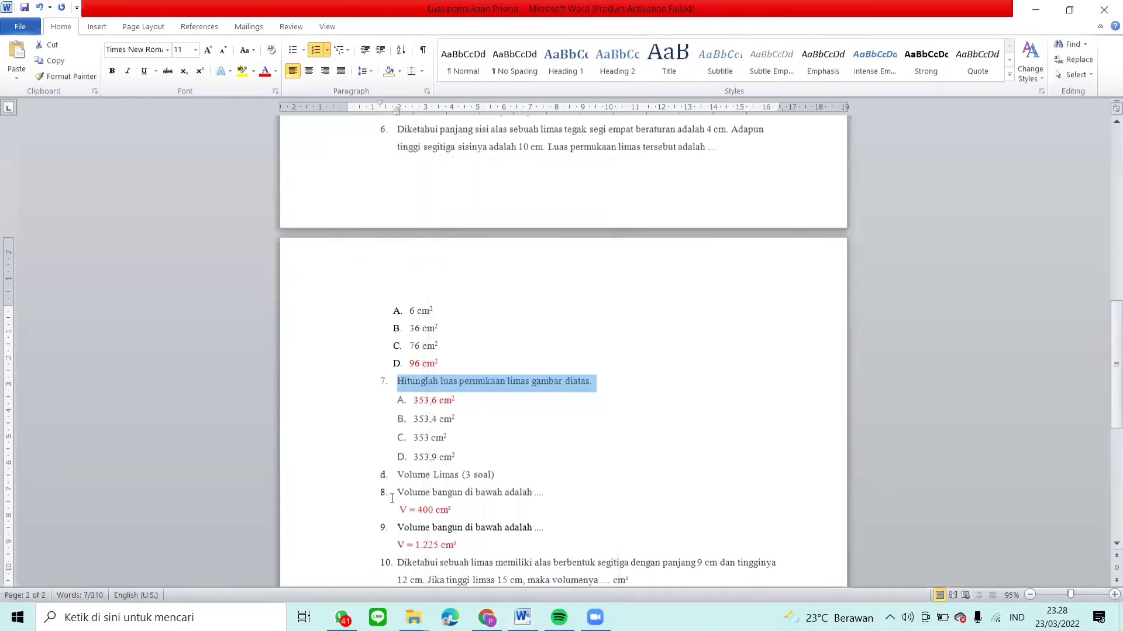
pyautogui.click(398, 493)
pyautogui.keyDown('shift'); pyautogui.click(550, 494); pyautogui.keyUp('shift')
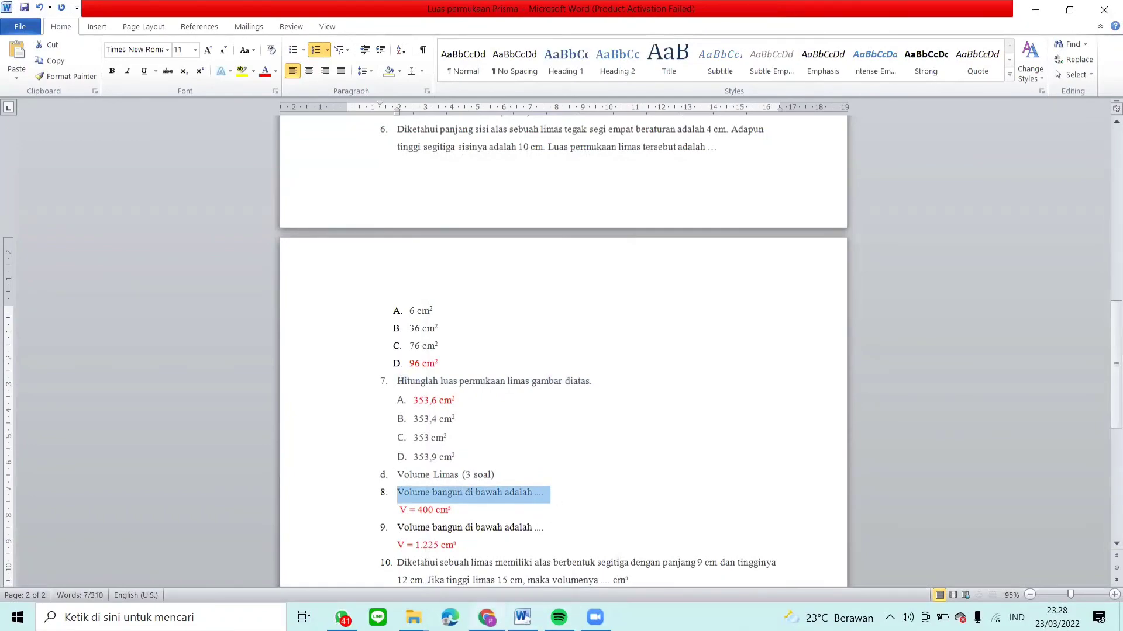
pyautogui.hotkey('ctrl', 'c')
pyautogui.hotkey('alt', 'Tab')
pyautogui.click(504, 300)
pyautogui.hotkey('ctrl', 'v')
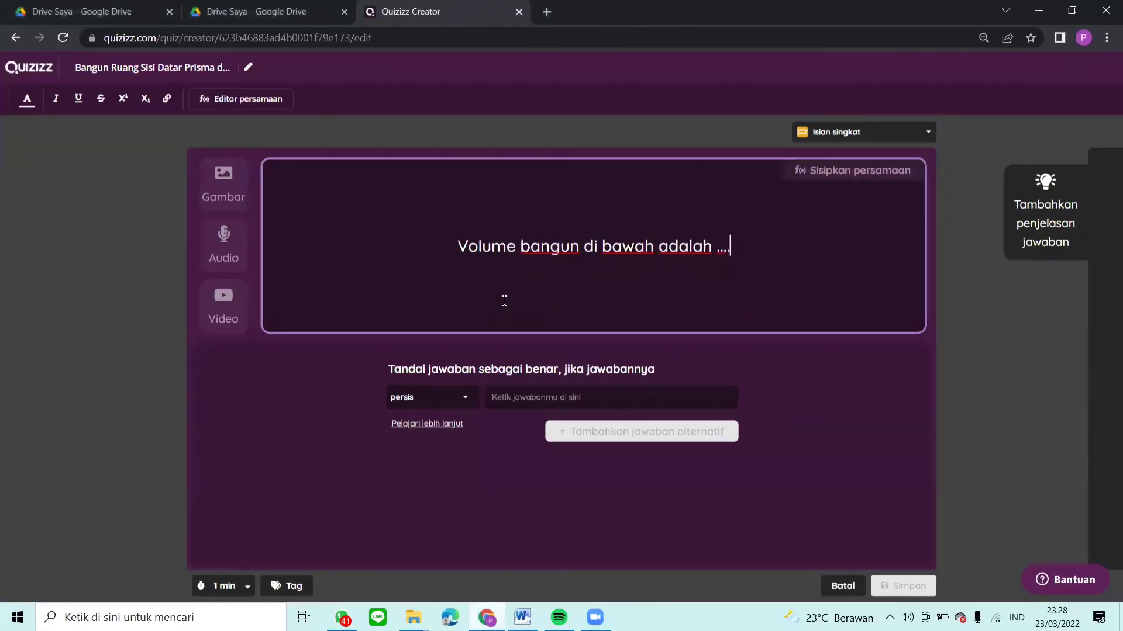
pyautogui.click(454, 244)
pyautogui.write('8.')
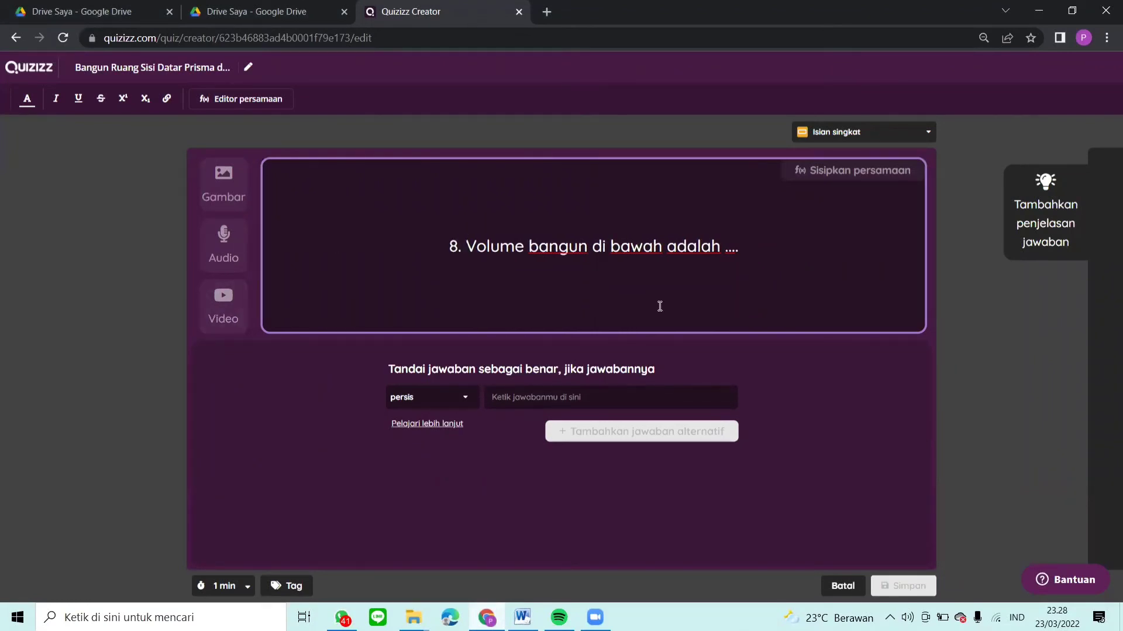
# Replace "bawah" with "samping" in question 8's text and insert the picture named 8 from the Unduhan folder
pyautogui.doubleClick(613, 248)
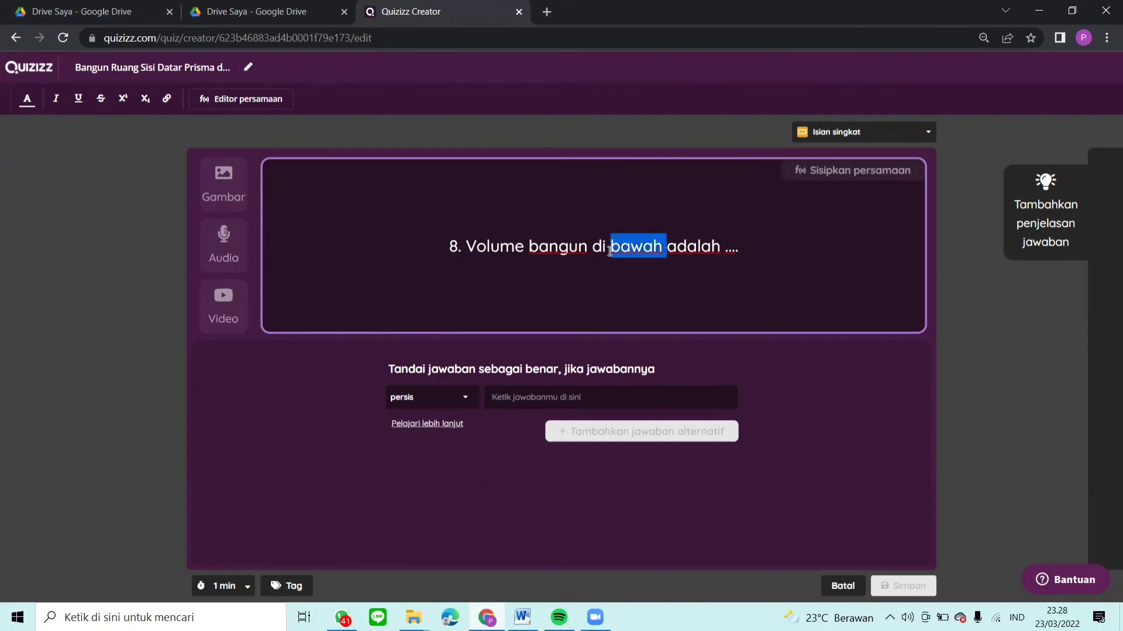
pyautogui.write('samping')
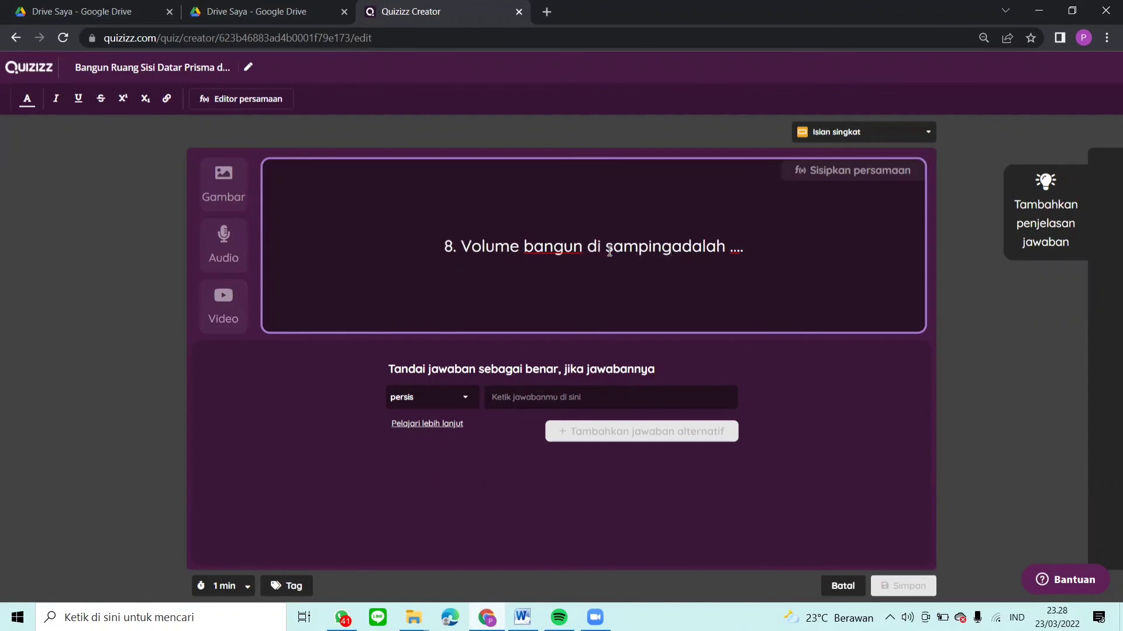
pyautogui.click(228, 174)
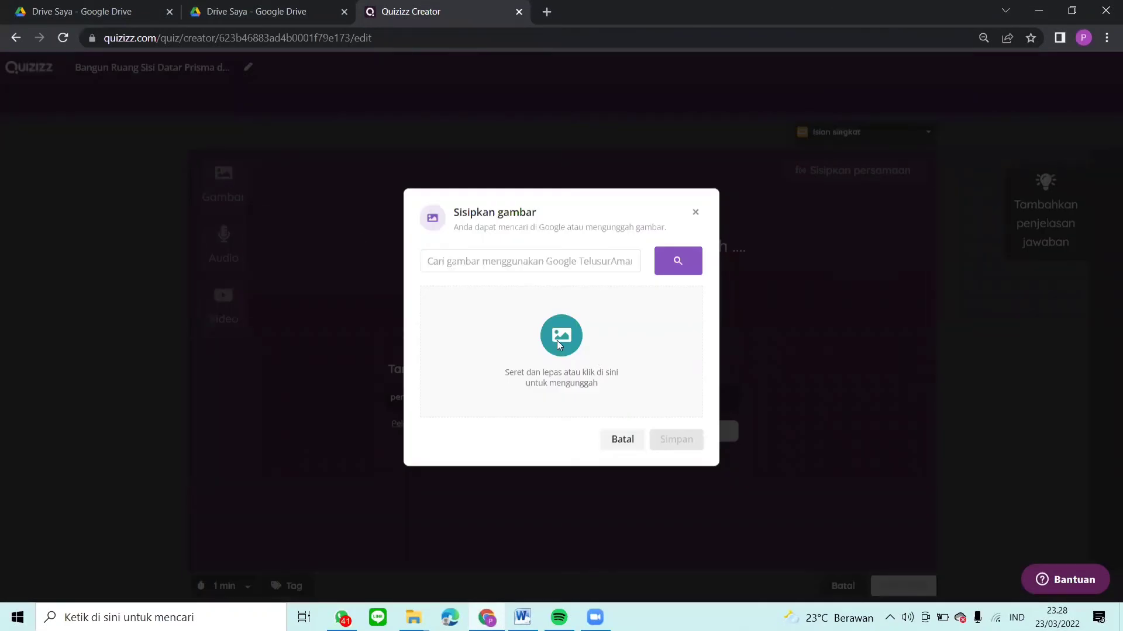
pyautogui.click(556, 340)
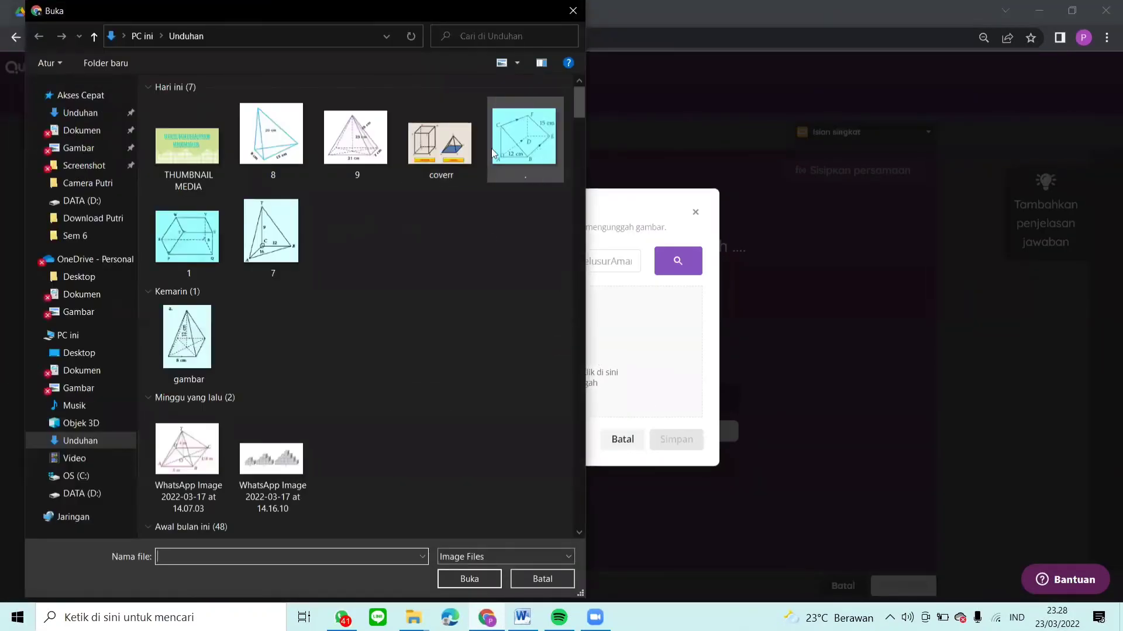
pyautogui.click(305, 149)
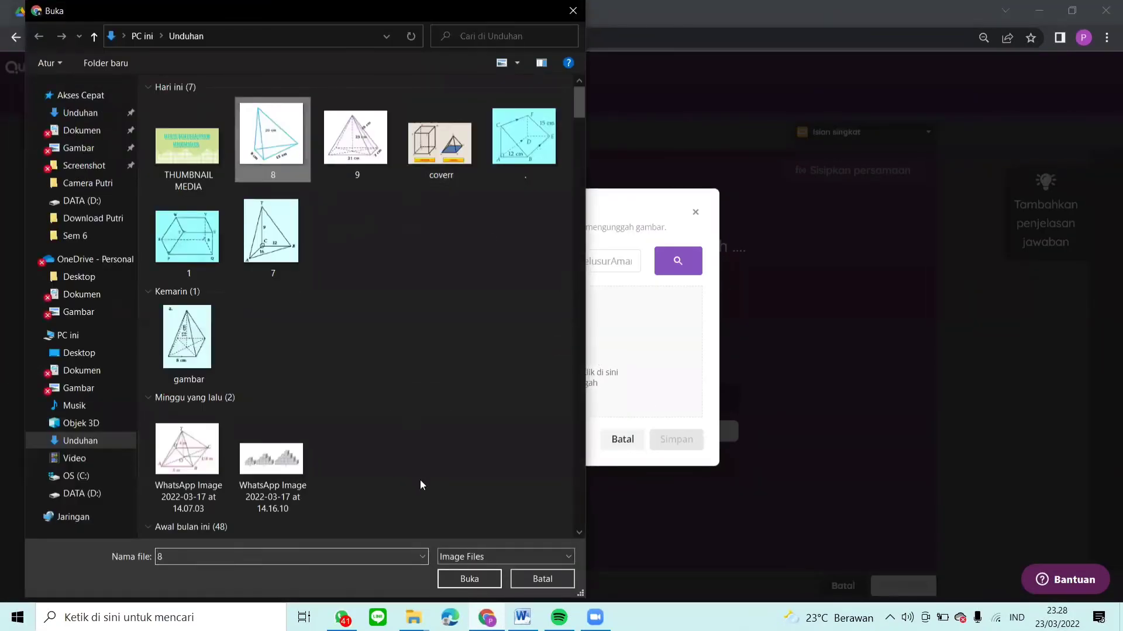
pyautogui.click(475, 578)
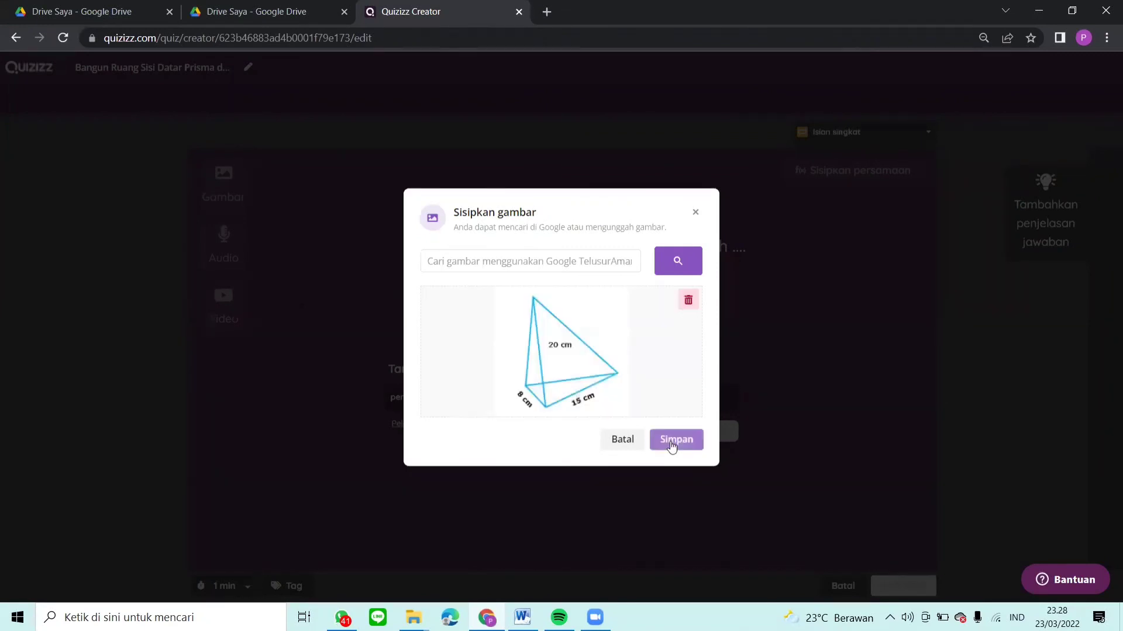
pyautogui.click(672, 445)
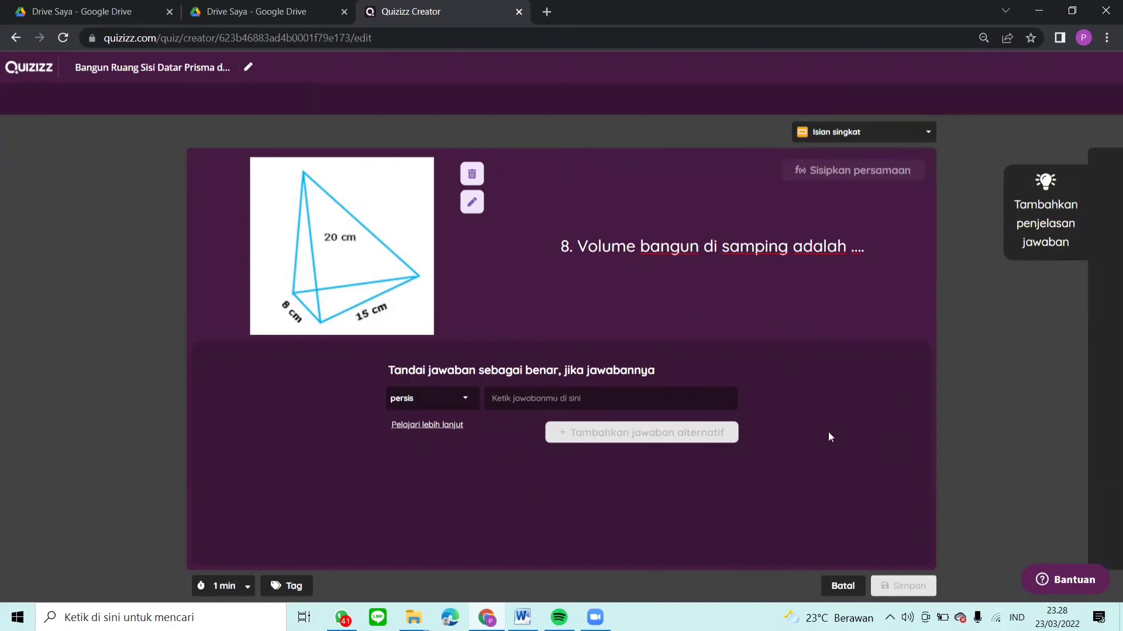
# Enter "400 cm^3" as the exact-match (persis) correct answer of question 8
pyautogui.click(563, 397)
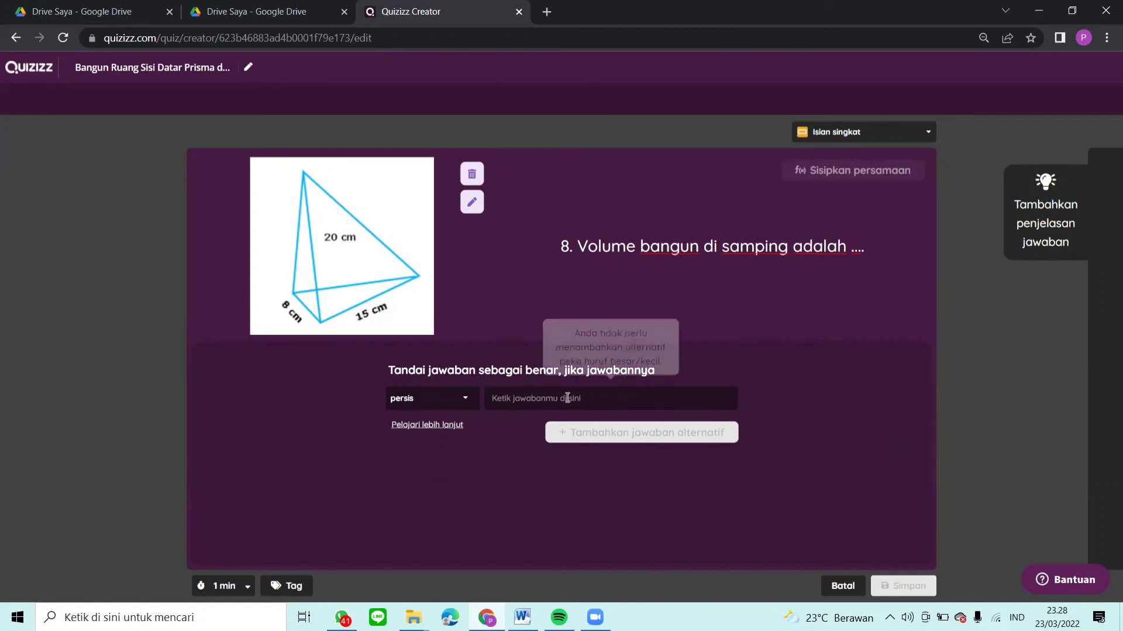
pyautogui.click(509, 403)
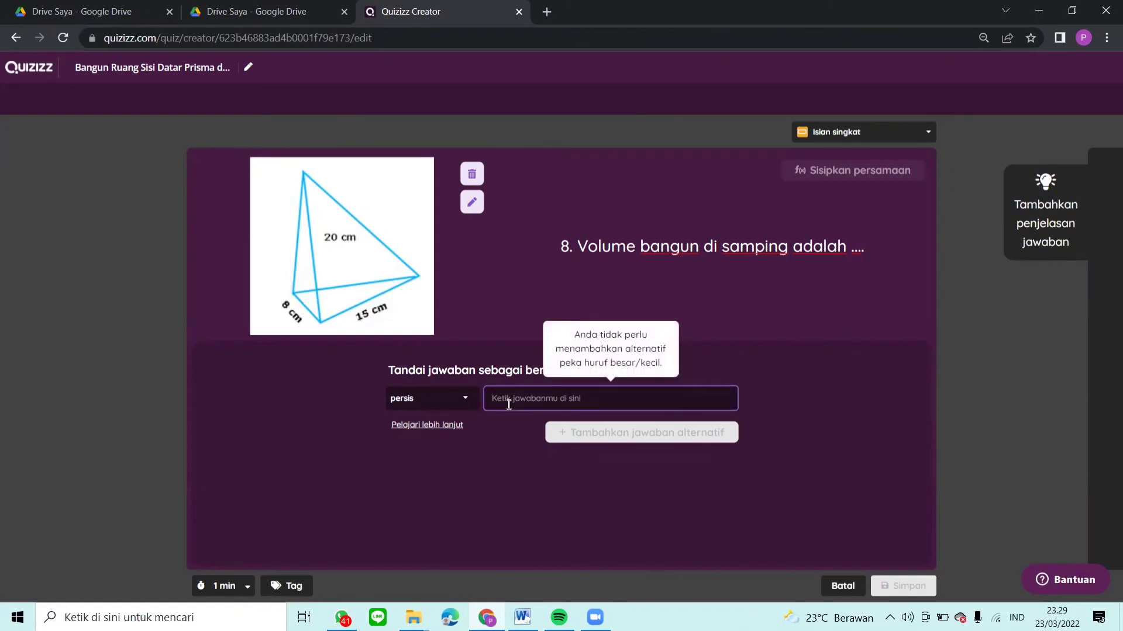
pyautogui.write('400')
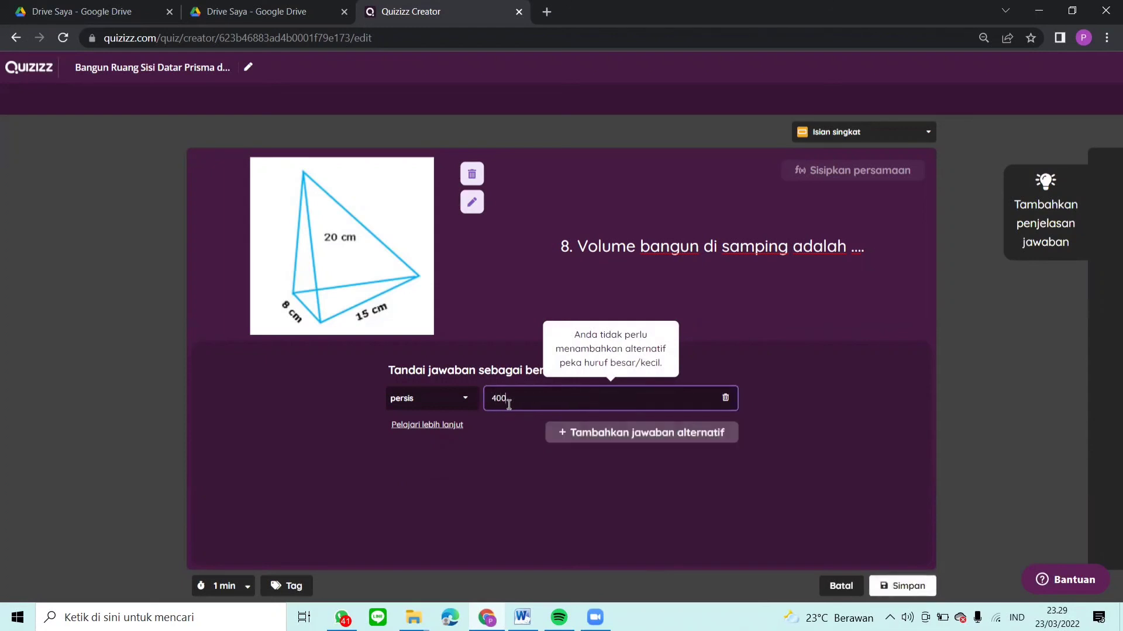
pyautogui.write(' cm^3')
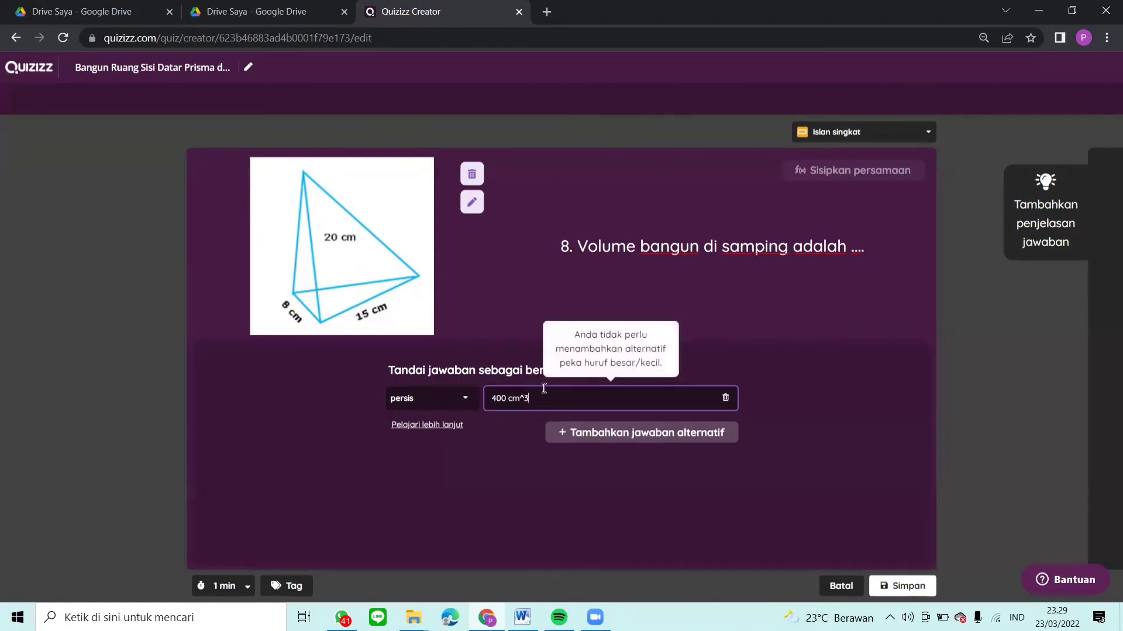
# Save question 8 with a time limit of 1 minute
pyautogui.click(234, 585)
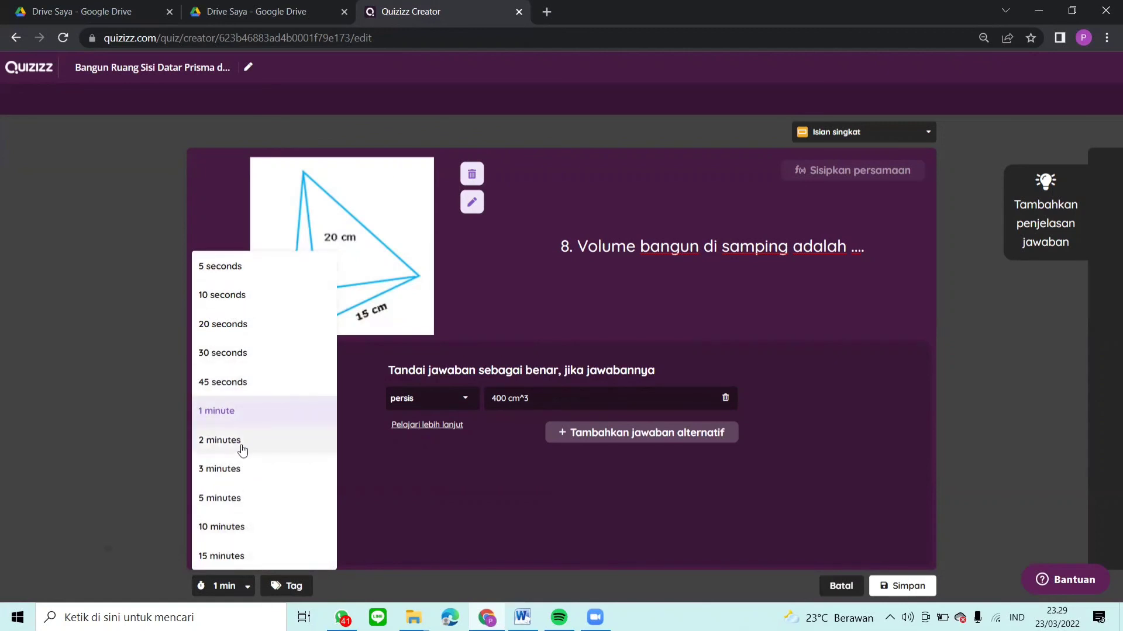
pyautogui.click(245, 416)
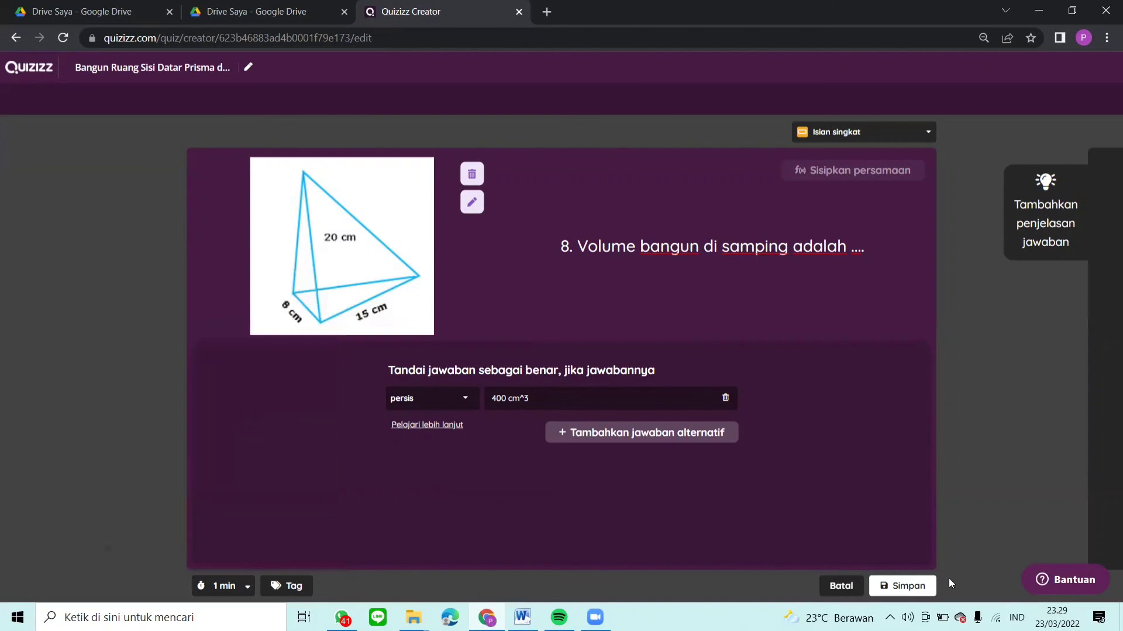
pyautogui.click(909, 586)
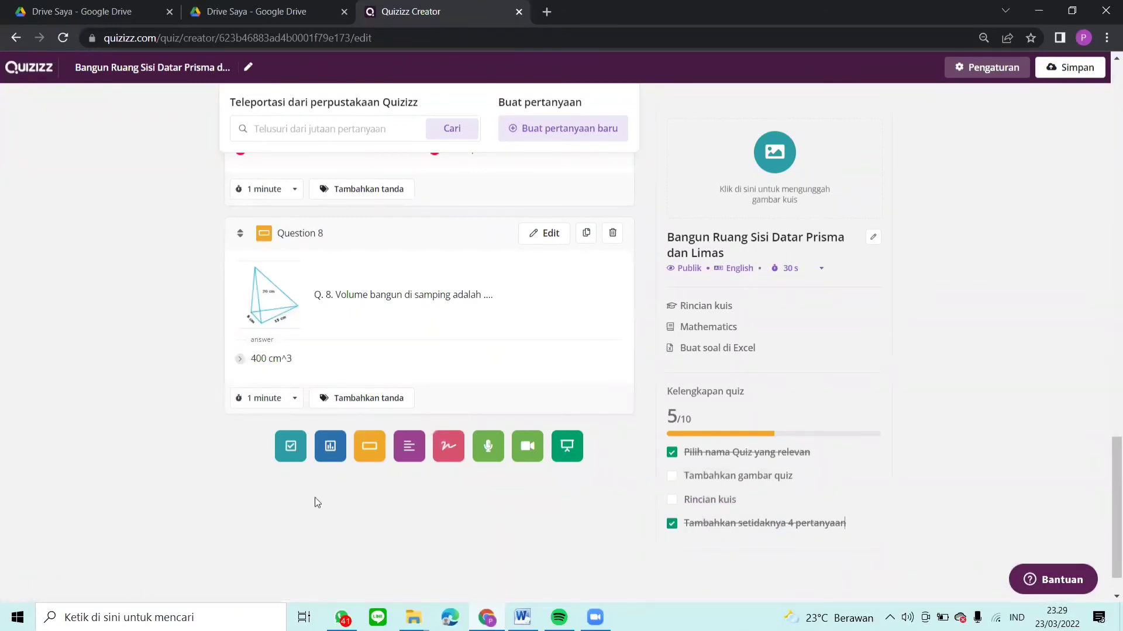
# Add another short-answer (Isian singkat) question with the text copied from the Word document, reading "9. Volume bangun di bawah adalah ...."
pyautogui.click(370, 447)
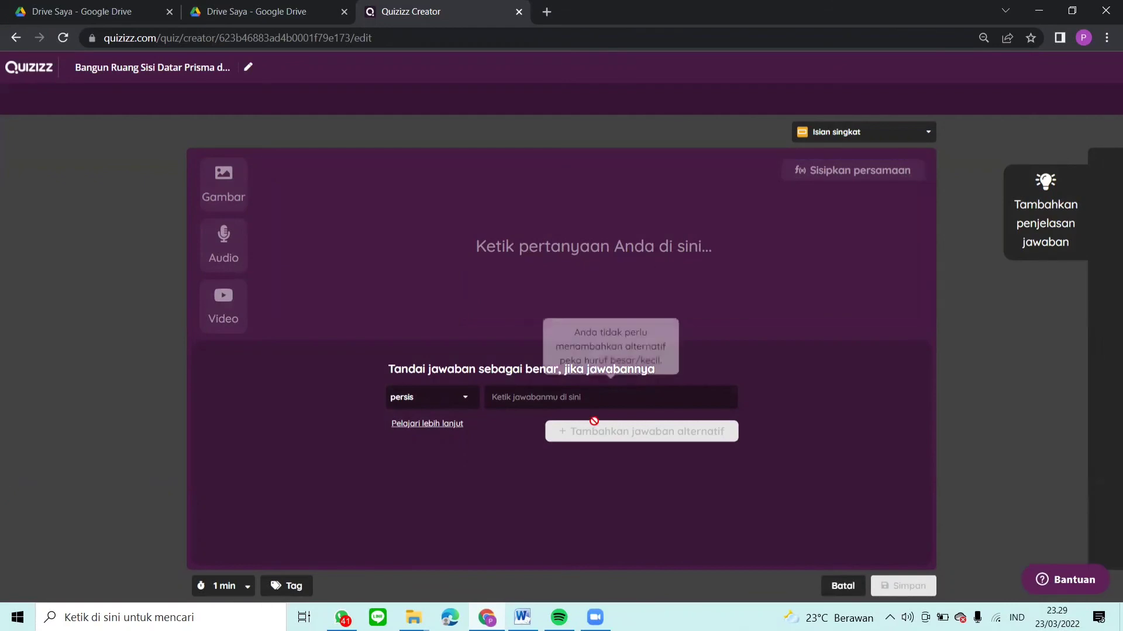
pyautogui.click(524, 273)
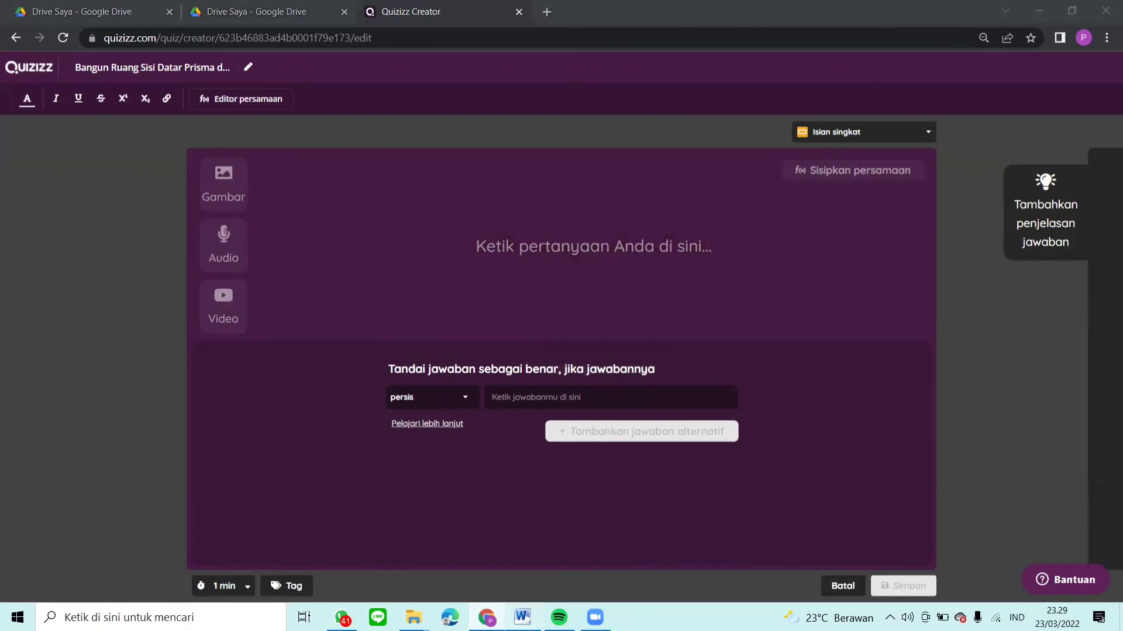
pyautogui.click(522, 617)
pyautogui.scroll(-1, 431, 472)
pyautogui.moveTo(398, 494); pyautogui.dragTo(548, 502)
pyautogui.hotkey('ctrl', 'c')
pyautogui.click(486, 617)
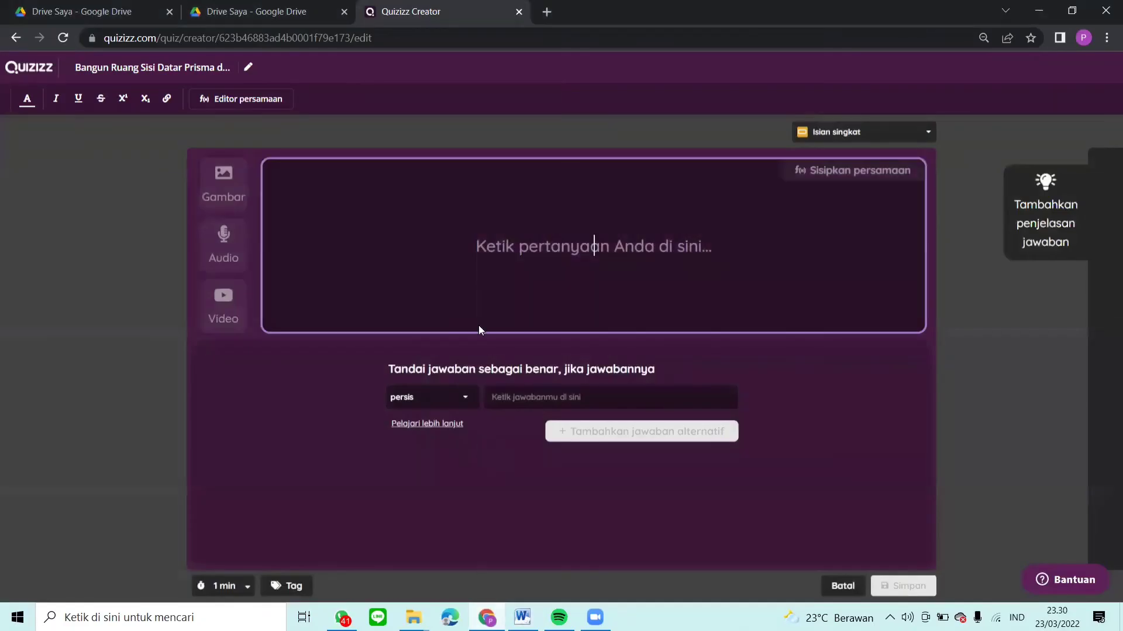
pyautogui.hotkey('ctrl', 'v')
pyautogui.click(457, 246)
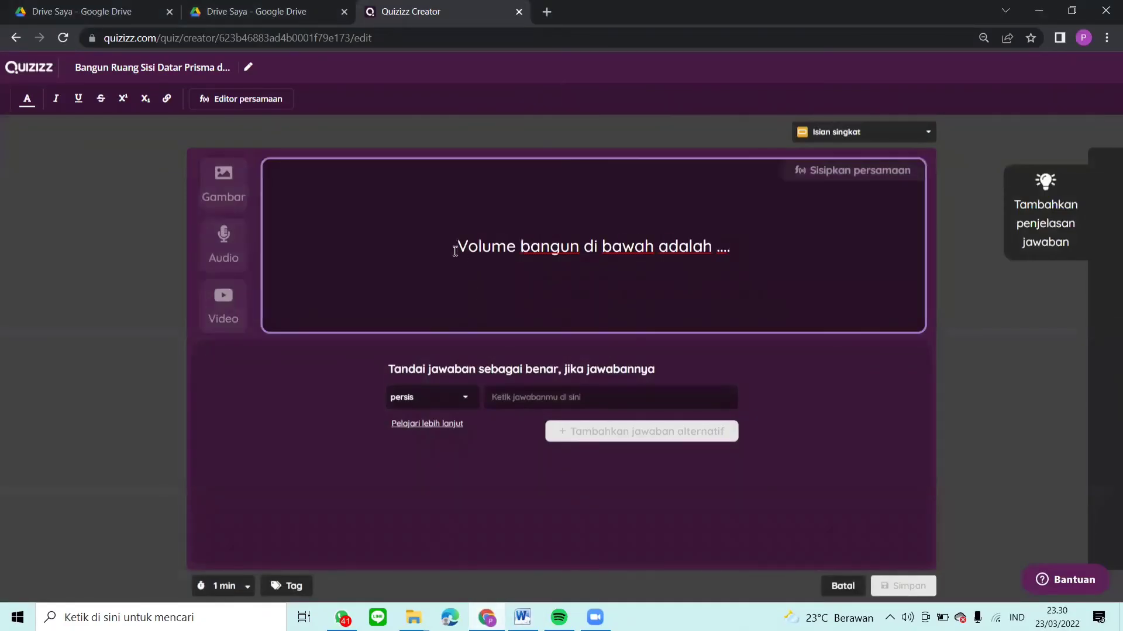
pyautogui.write('9.')
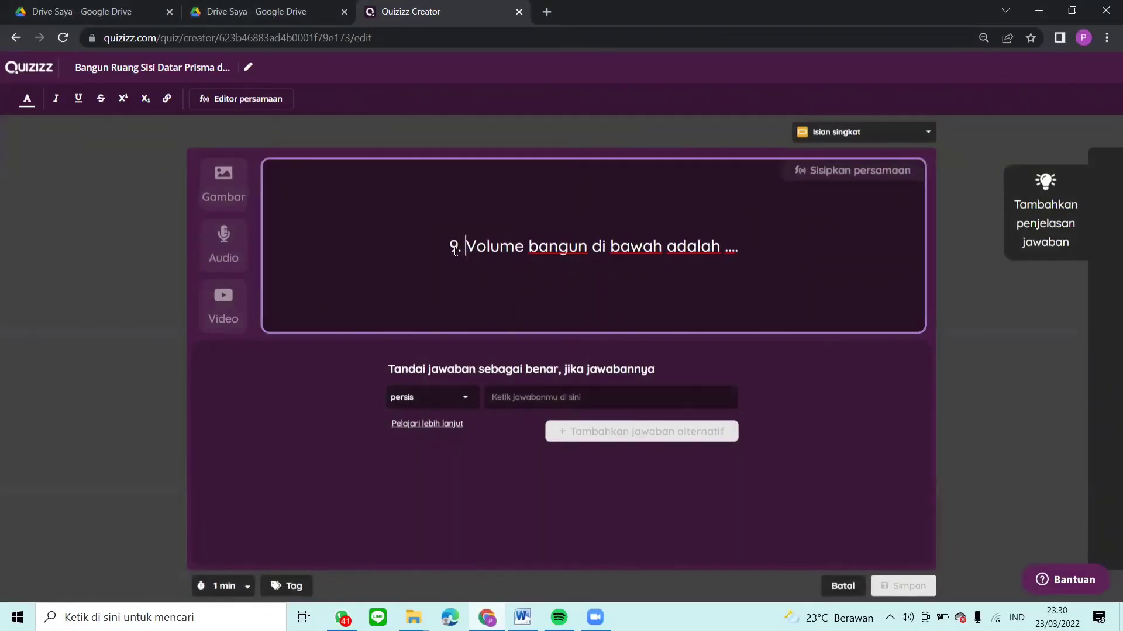
# Replace "bawah" with "samping" in question 9's text so that it reads "9. Volume bangun di samping adalah ...."
pyautogui.click(662, 246)
pyautogui.moveTo(662, 247); pyautogui.dragTo(612, 252)
pyautogui.write('samoing')
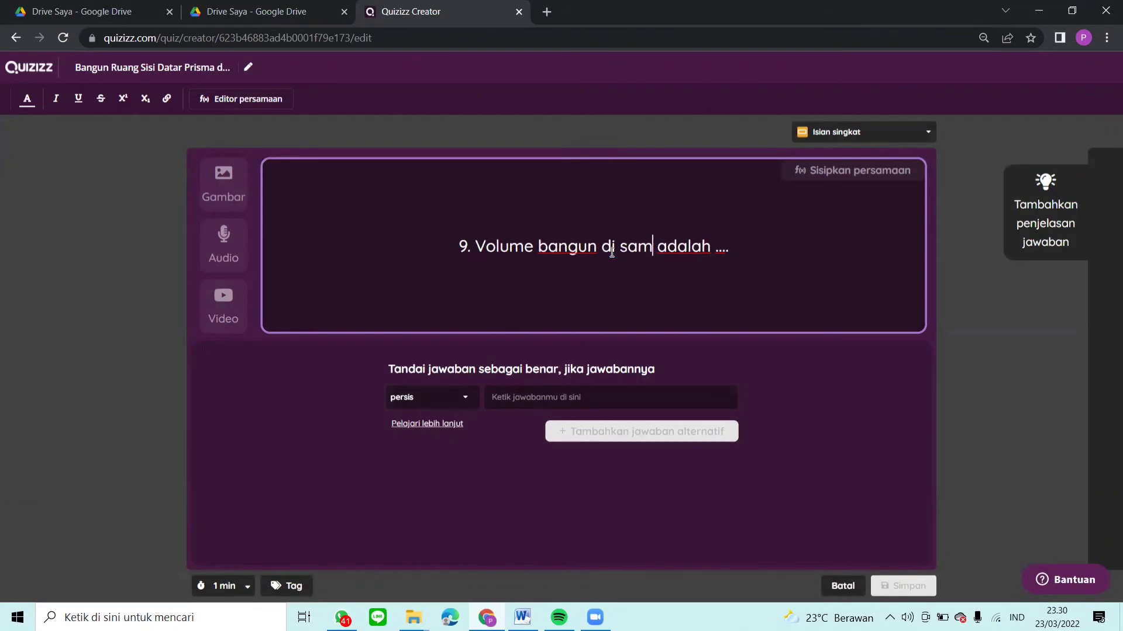
pyautogui.press('BackSpace')
pyautogui.press('BackSpace')
pyautogui.press('BackSpace')
pyautogui.press('BackSpace')
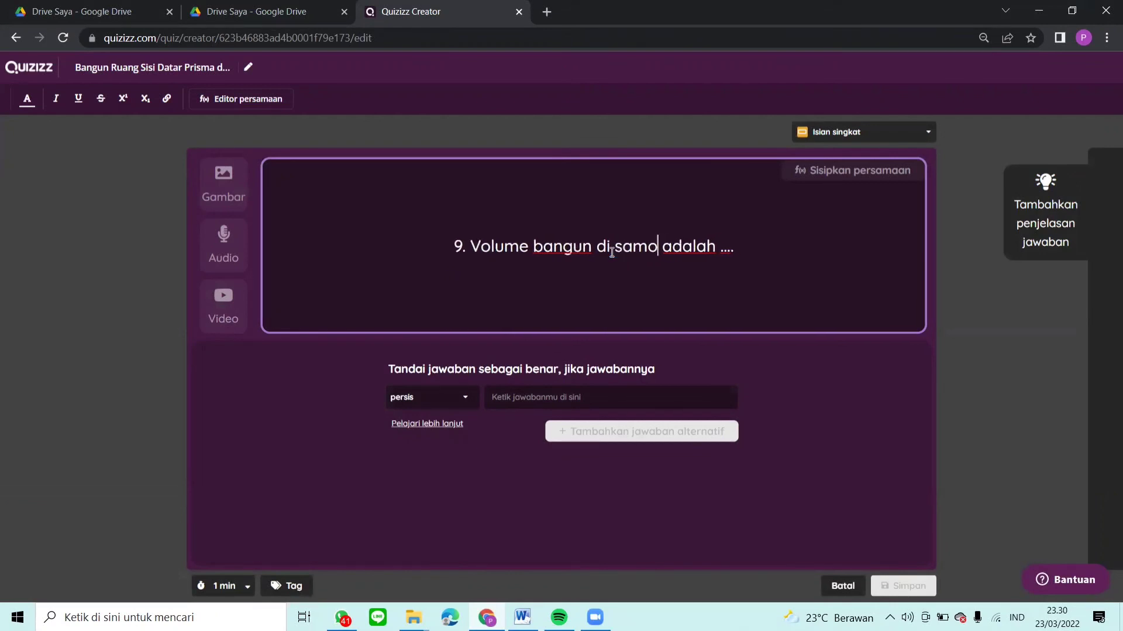
pyautogui.write('ping')
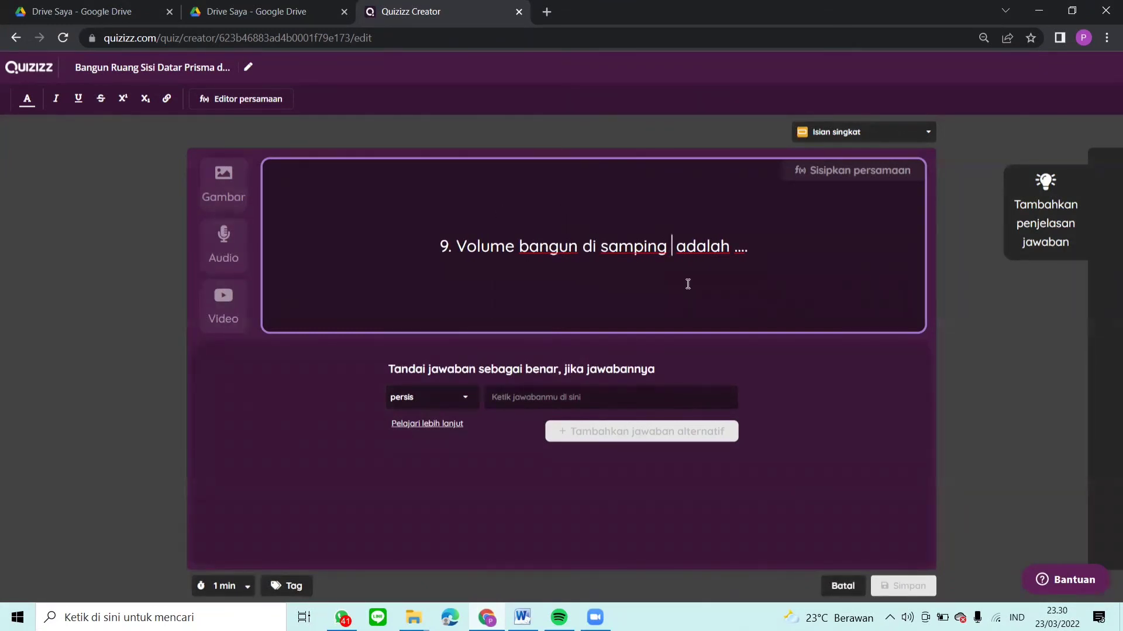
pyautogui.press('BackSpace')
# Insert the picture named 9 from the Unduhan folder into question 9
pyautogui.click(212, 191)
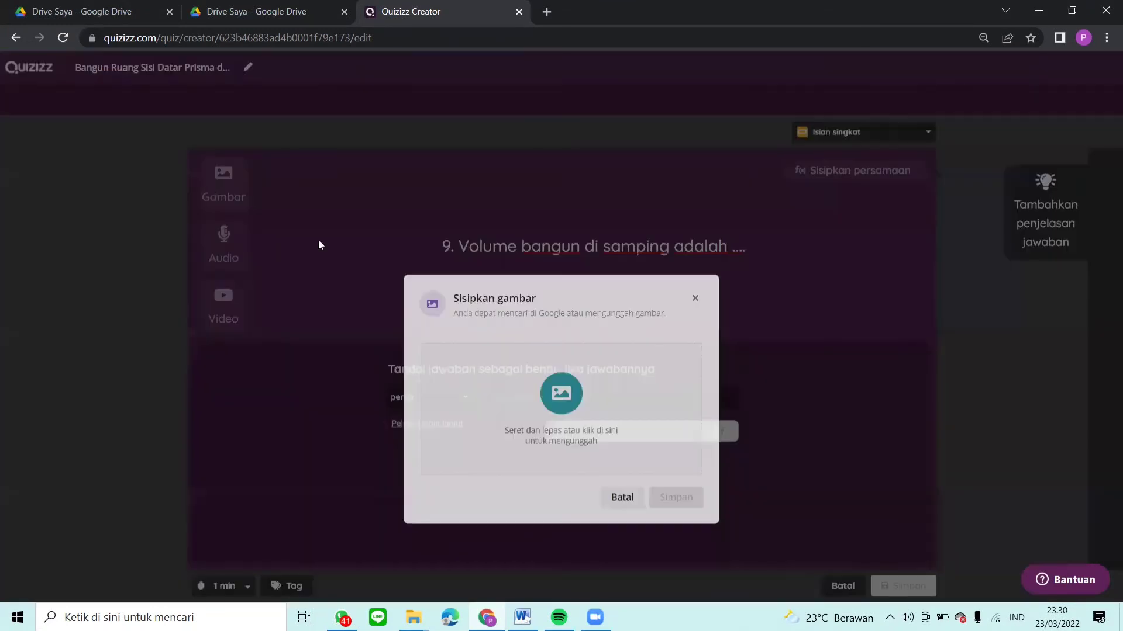
pyautogui.click(568, 347)
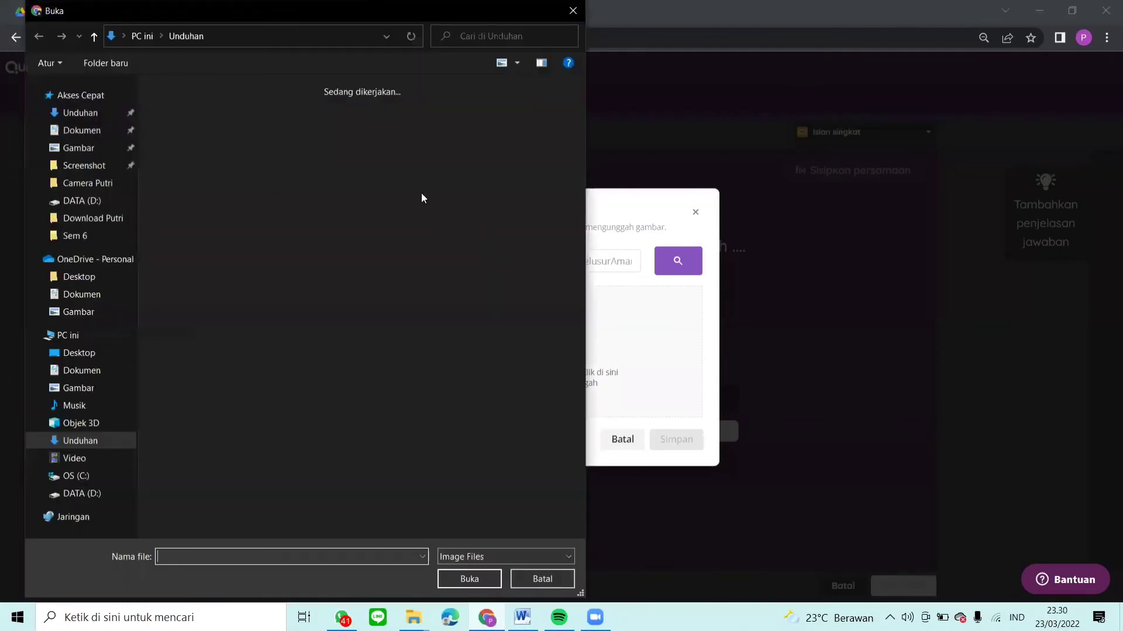
pyautogui.click(345, 148)
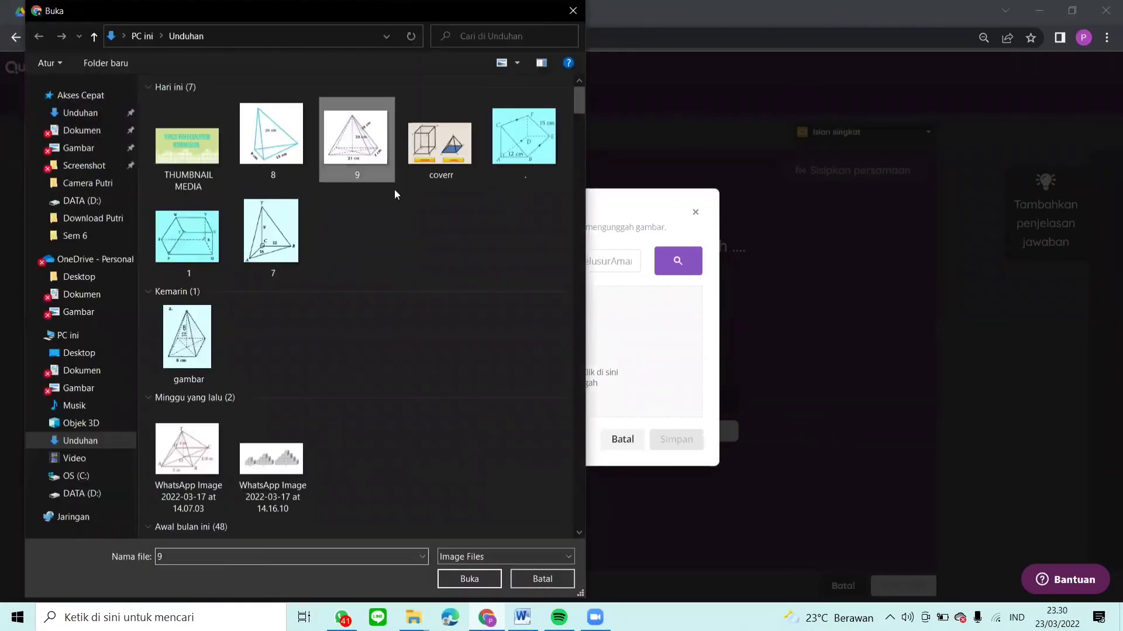
pyautogui.click(469, 579)
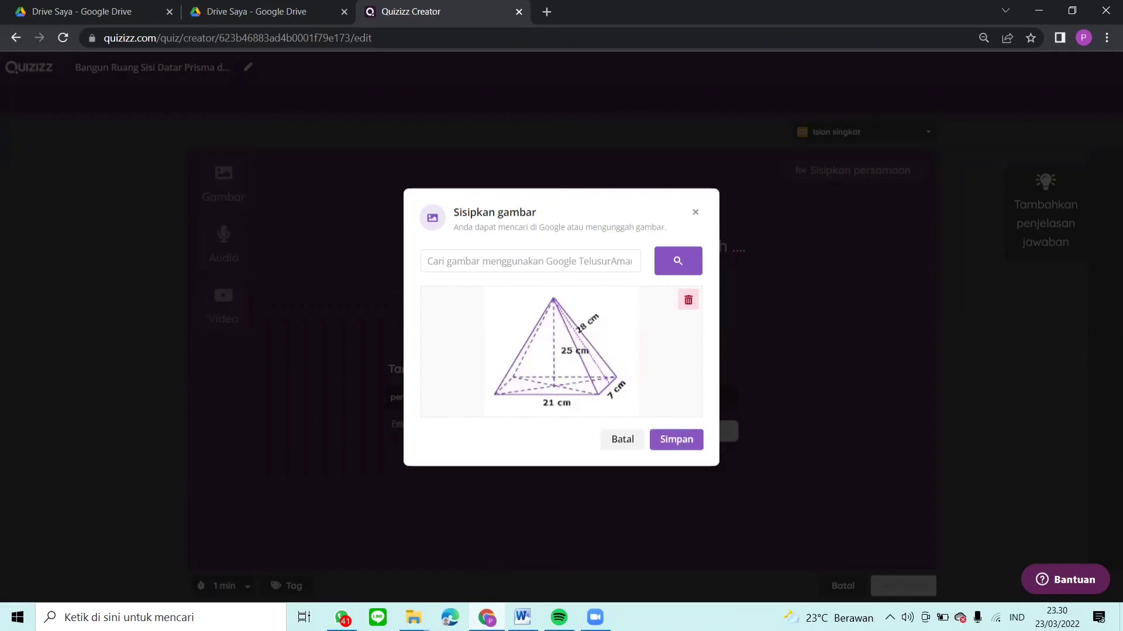
pyautogui.click(691, 446)
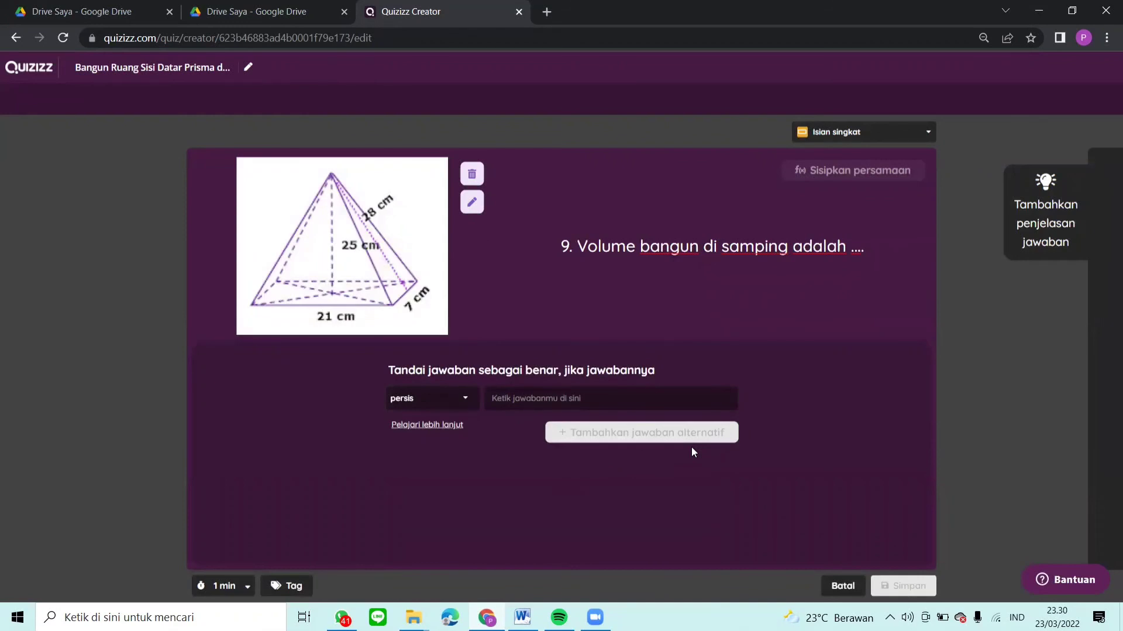
# Enter "1.225 cm^3" as the exact-match (persis) correct answer of question 9
pyautogui.click(595, 401)
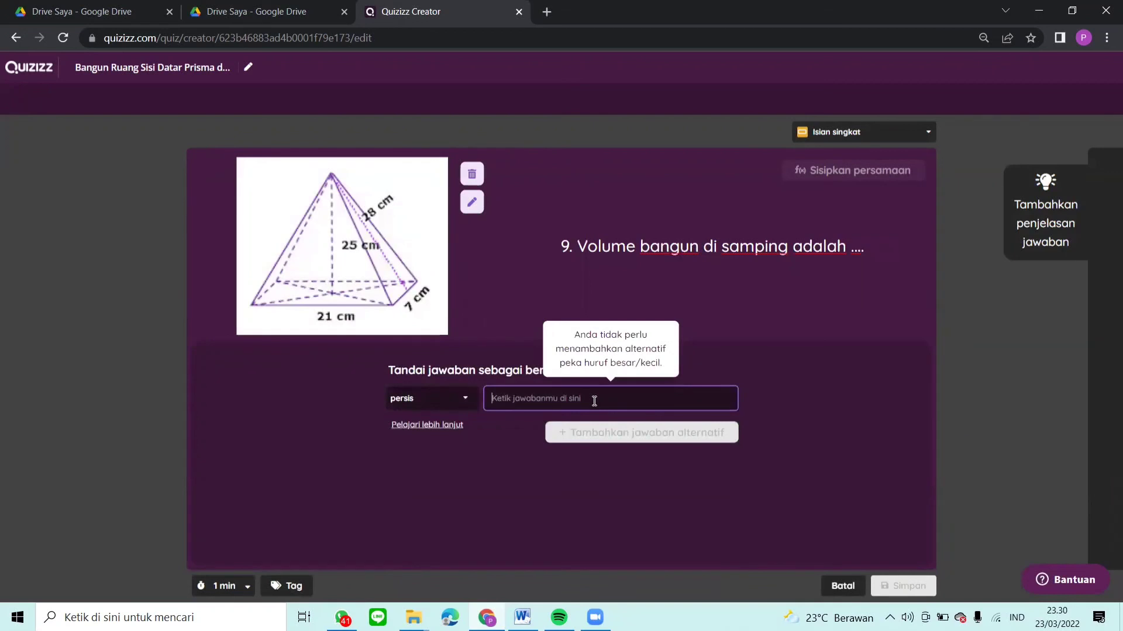
pyautogui.write('1')
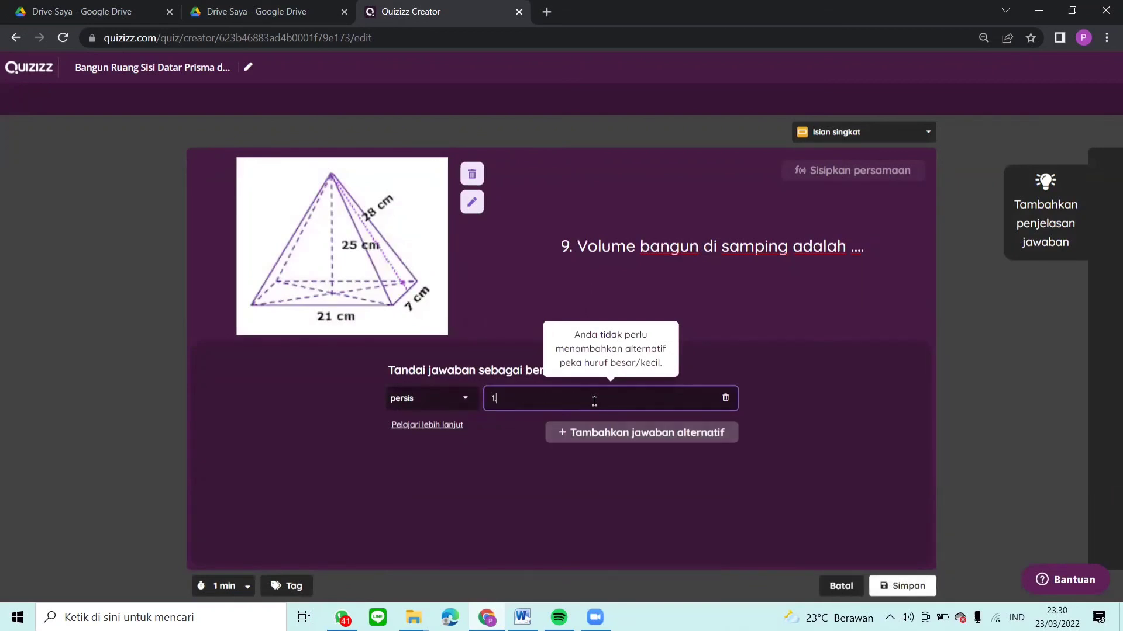
pyautogui.write('.225 cm^3')
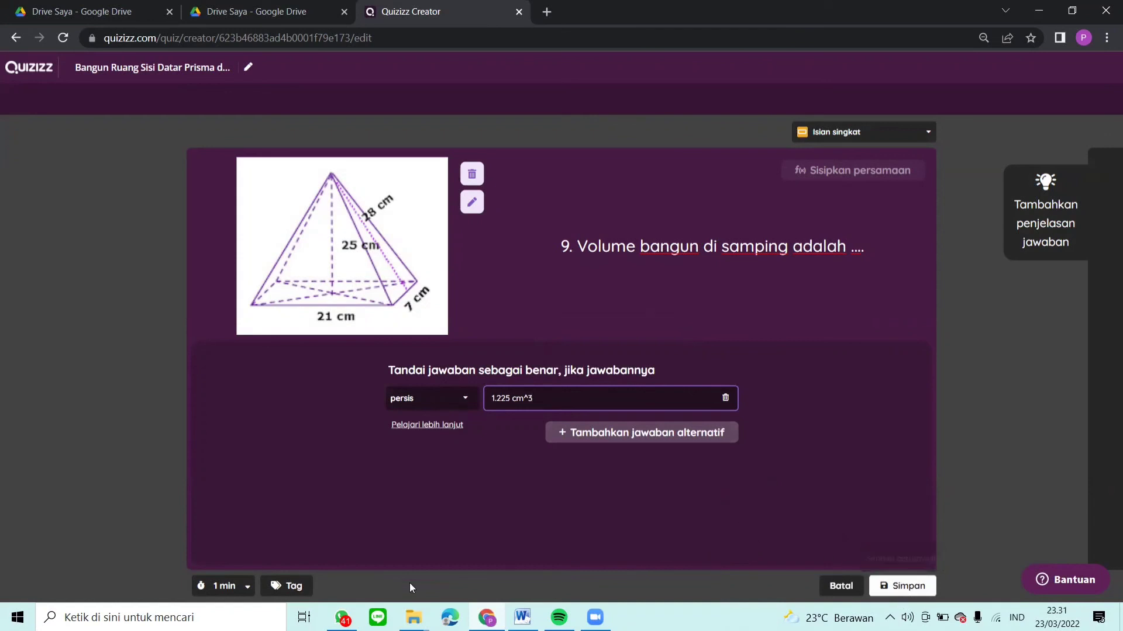
# Set question 9's time limit to 1 minute and save the question
pyautogui.click(231, 589)
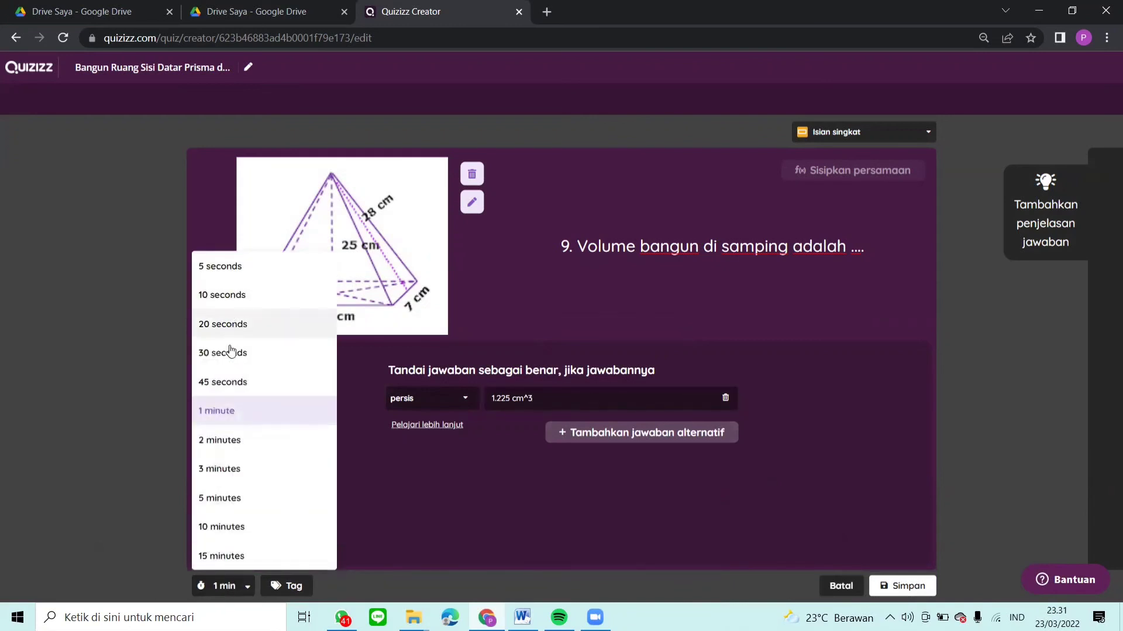
pyautogui.click(219, 499)
pyautogui.click(231, 586)
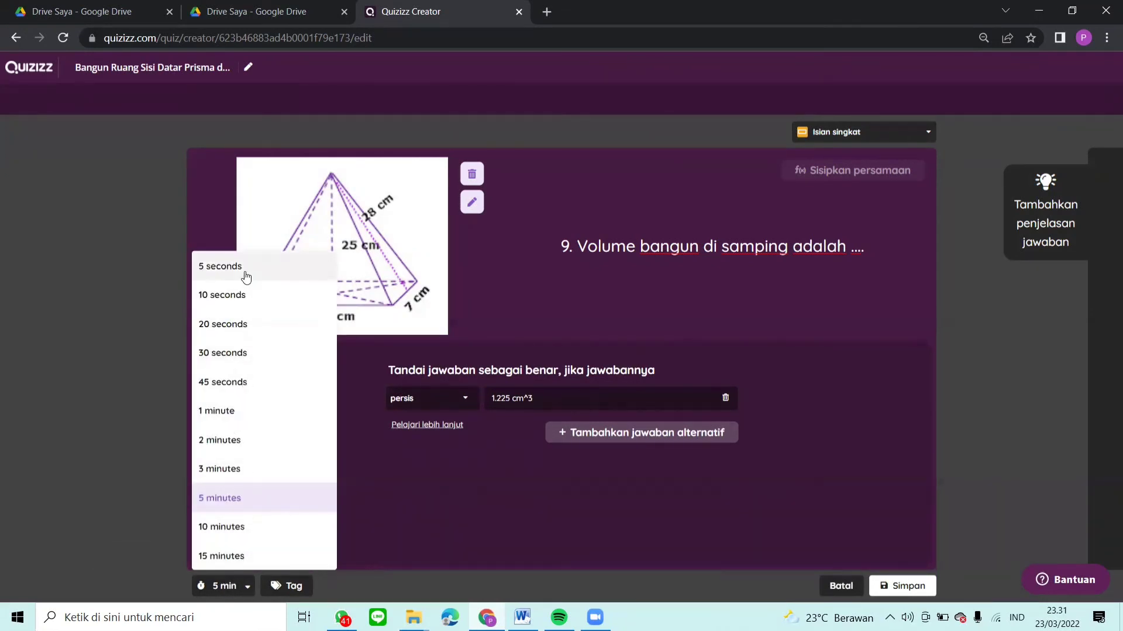
pyautogui.click(226, 412)
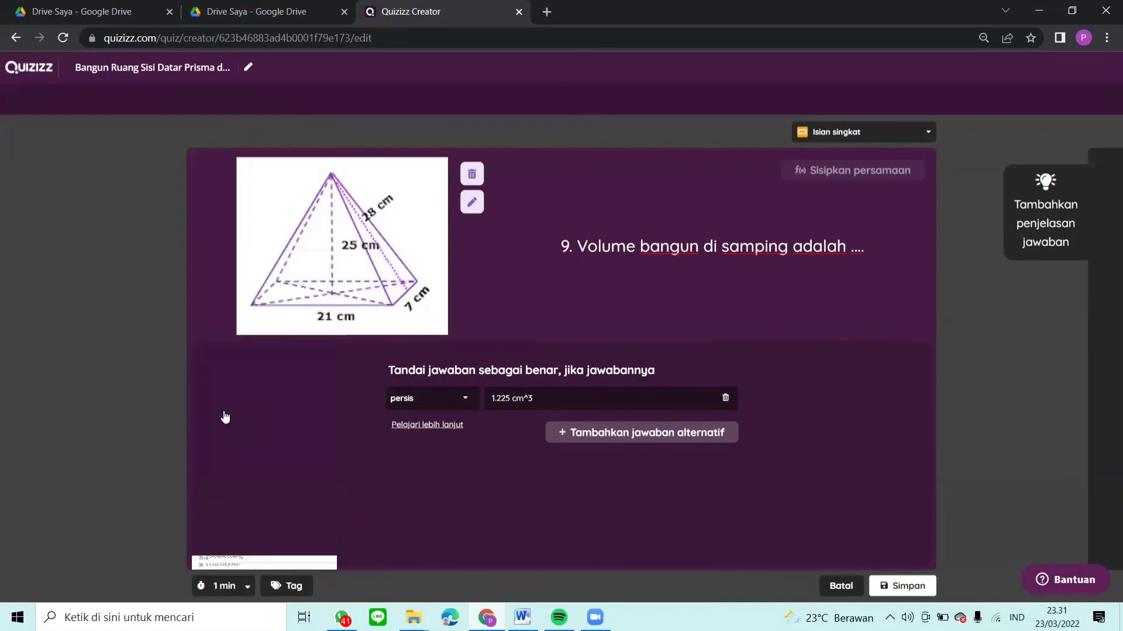
pyautogui.click(908, 588)
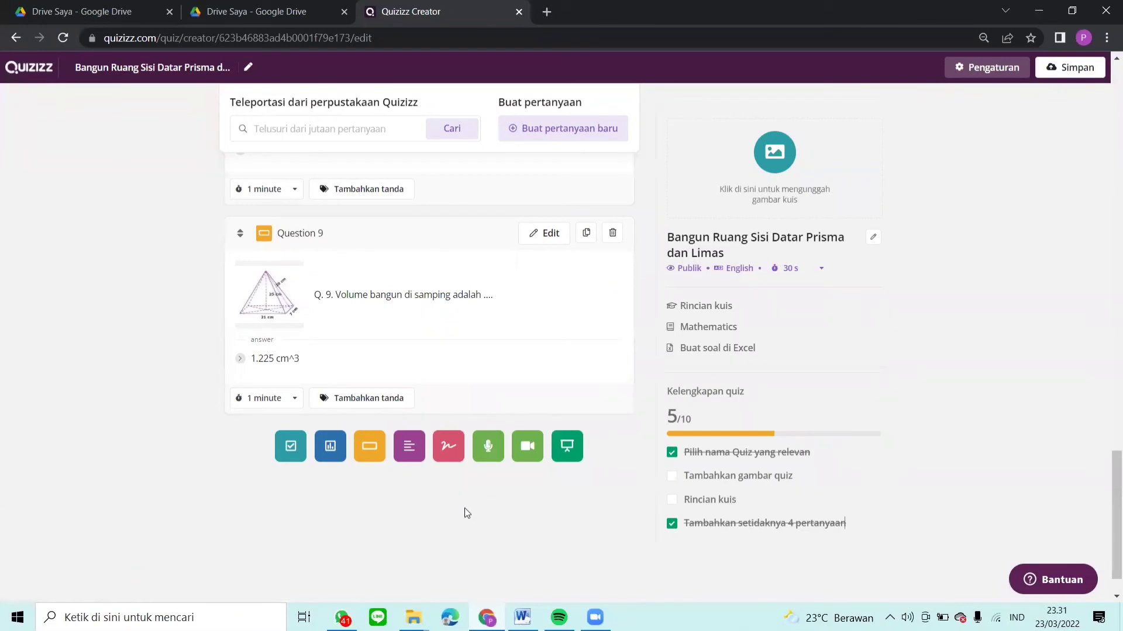
# Add a short-answer (Isian singkat) question using question 10's text copied from the Word document, prefixed with "10."
pyautogui.click(369, 446)
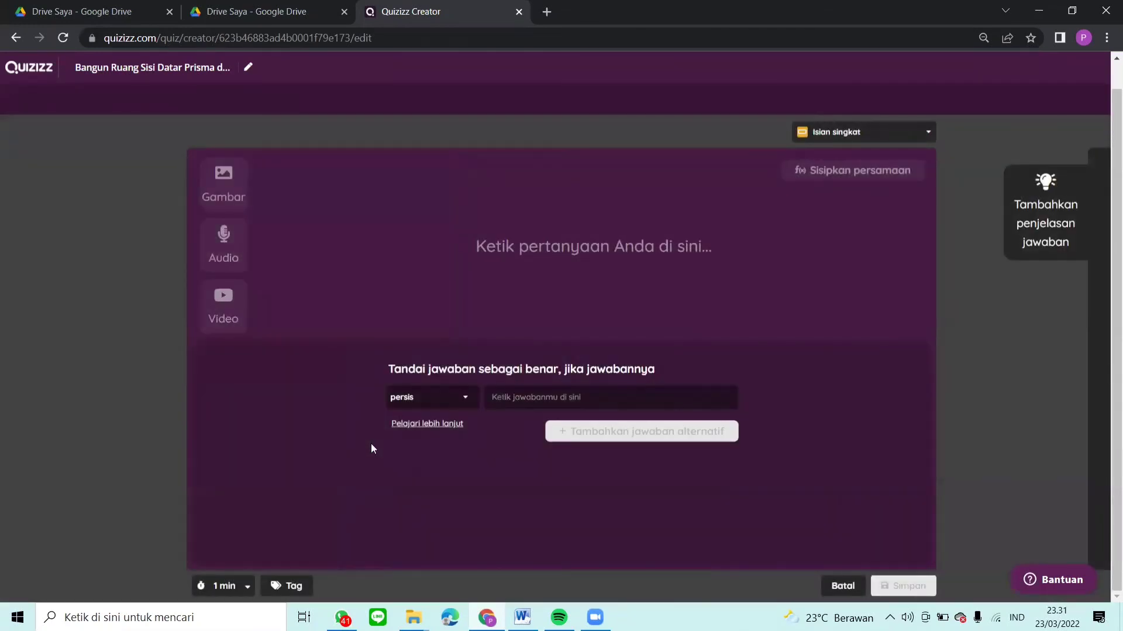
pyautogui.click(525, 259)
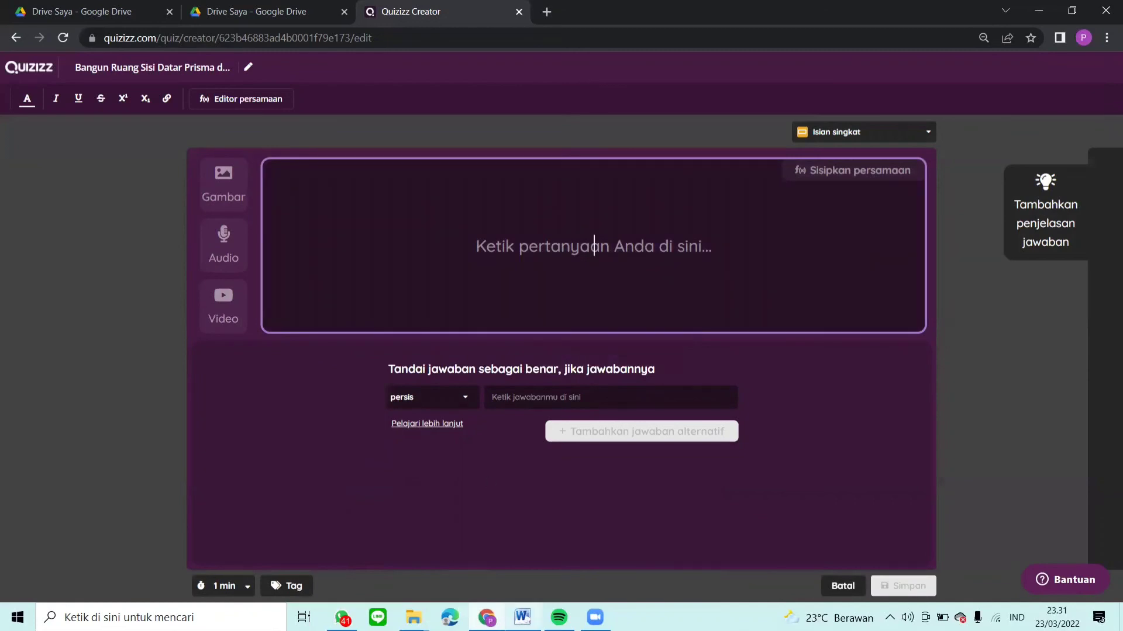
pyautogui.click(522, 618)
pyautogui.scroll(-1, 510, 545)
pyautogui.moveTo(397, 496); pyautogui.dragTo(633, 510)
pyautogui.hotkey('ctrl', 'c')
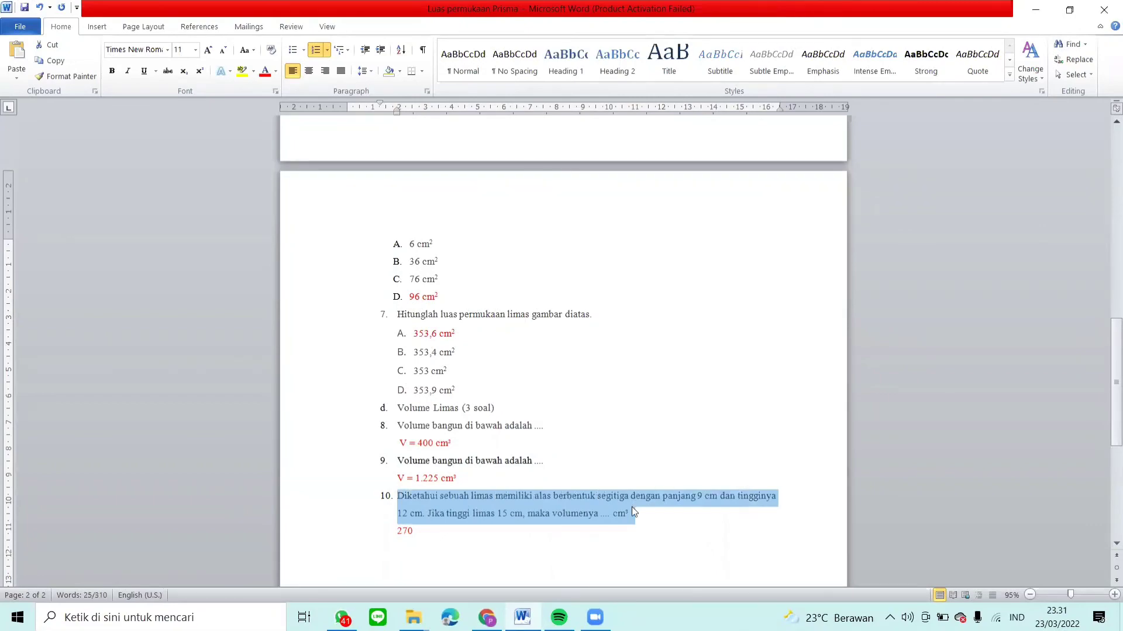
pyautogui.click(487, 617)
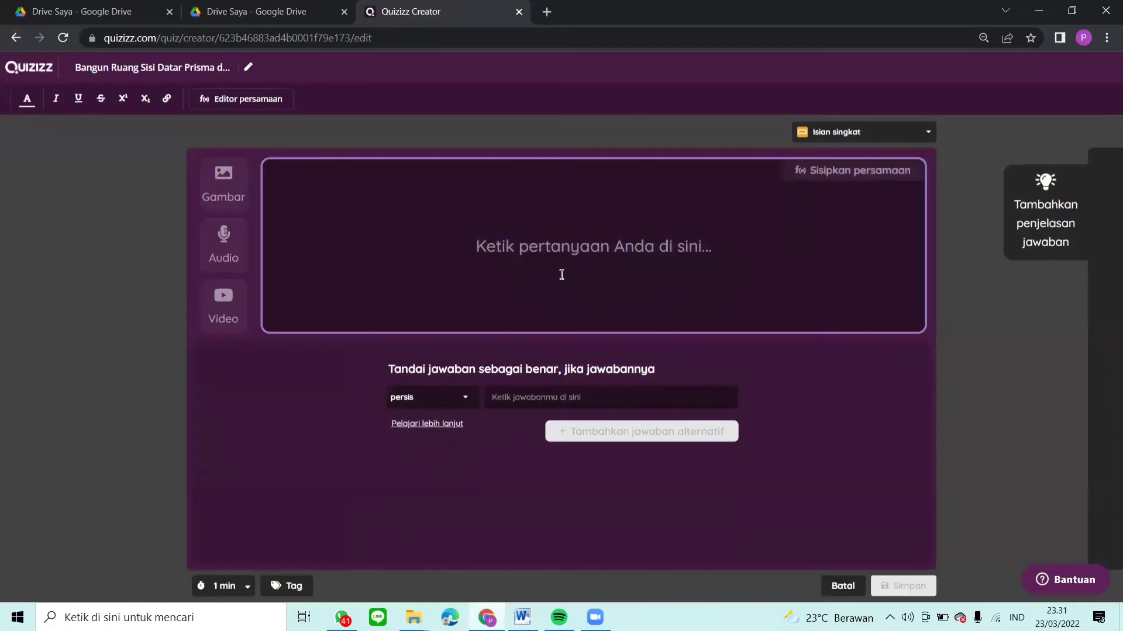
pyautogui.hotkey('ctrl', 'v')
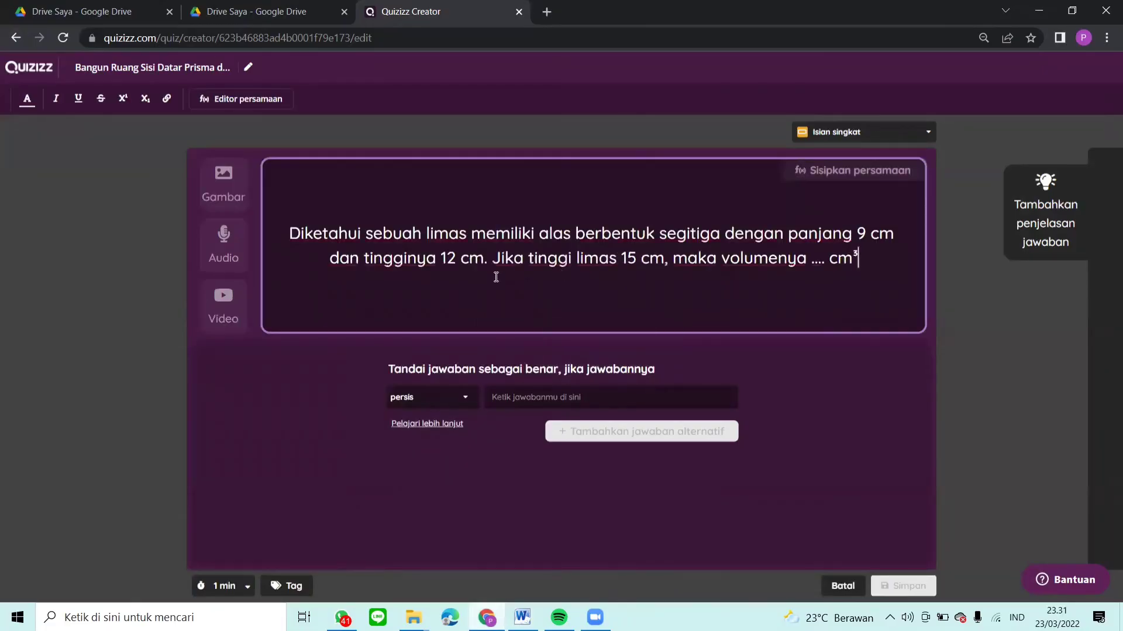
pyautogui.click(280, 228)
pyautogui.write('10.')
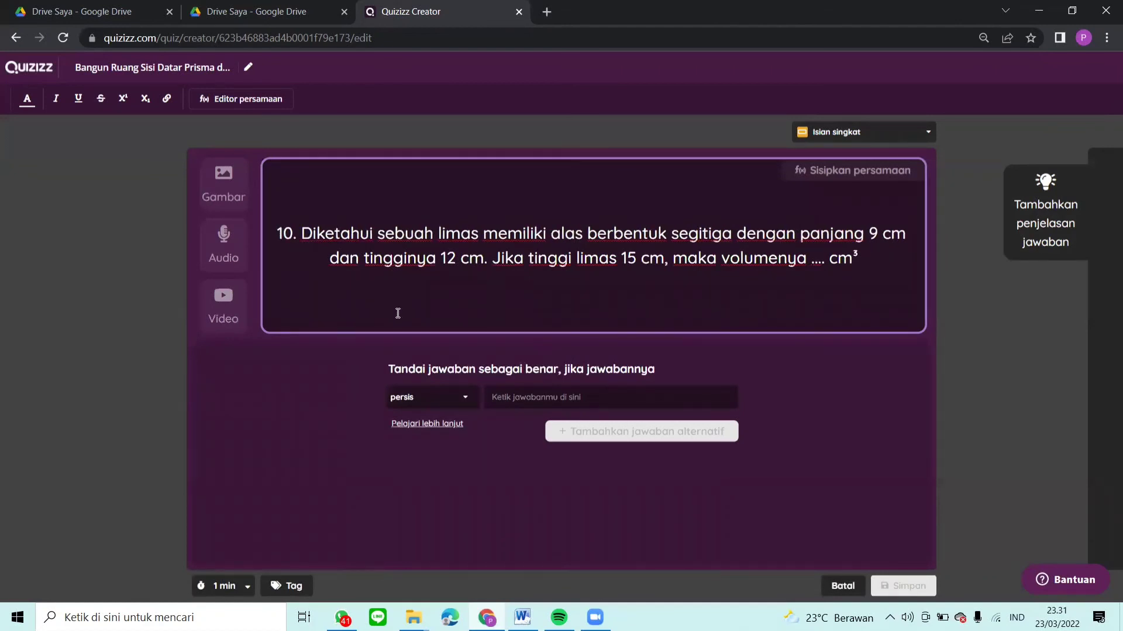
# Enter "270" as the exact-match (persis) correct answer of question 10 and save the question with a 1-minute time limit
pyautogui.click(514, 399)
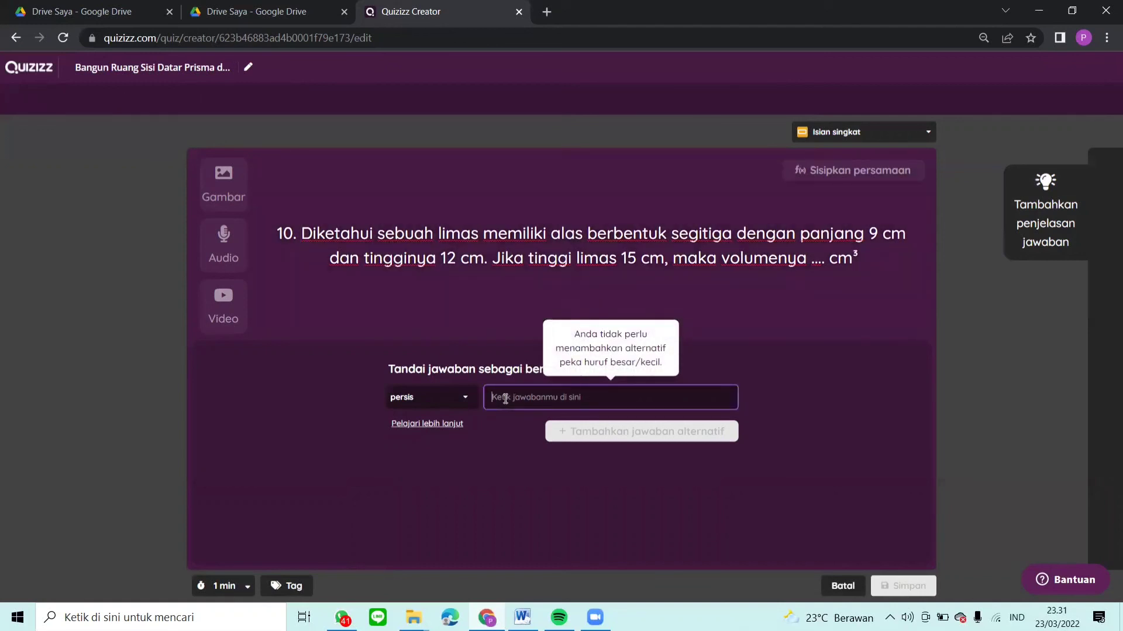
pyautogui.write('270')
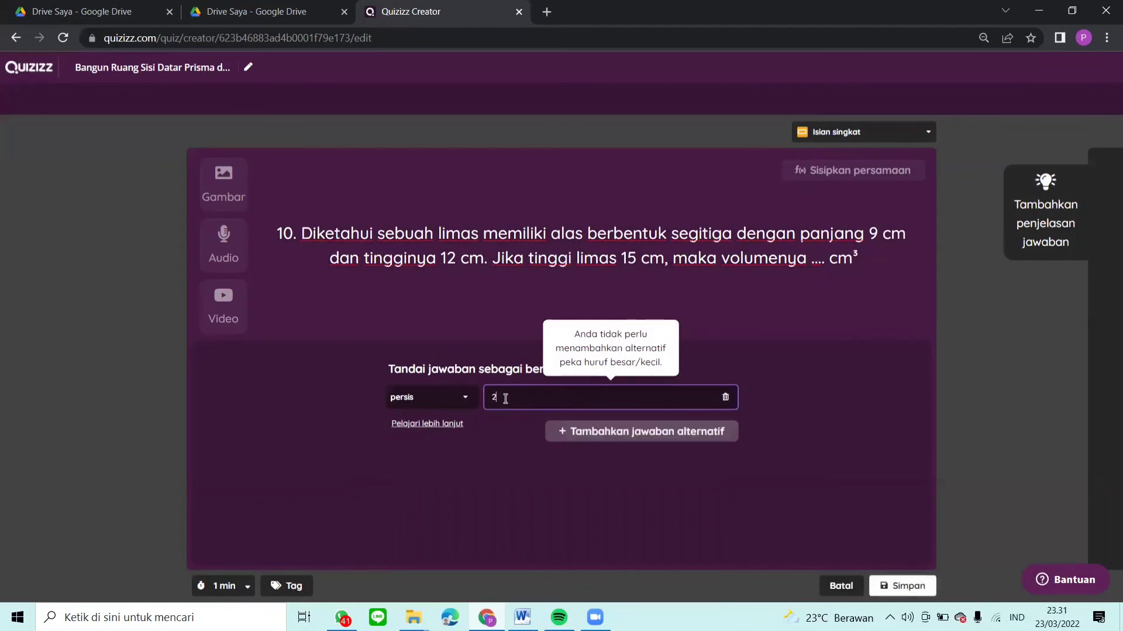
pyautogui.click(227, 586)
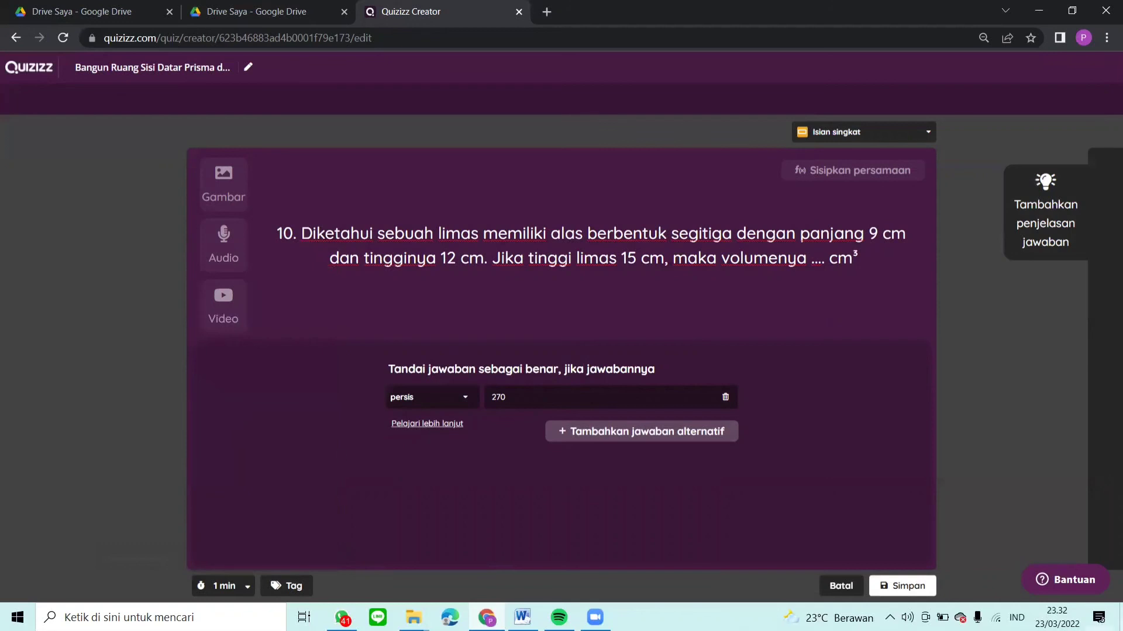
pyautogui.click(910, 587)
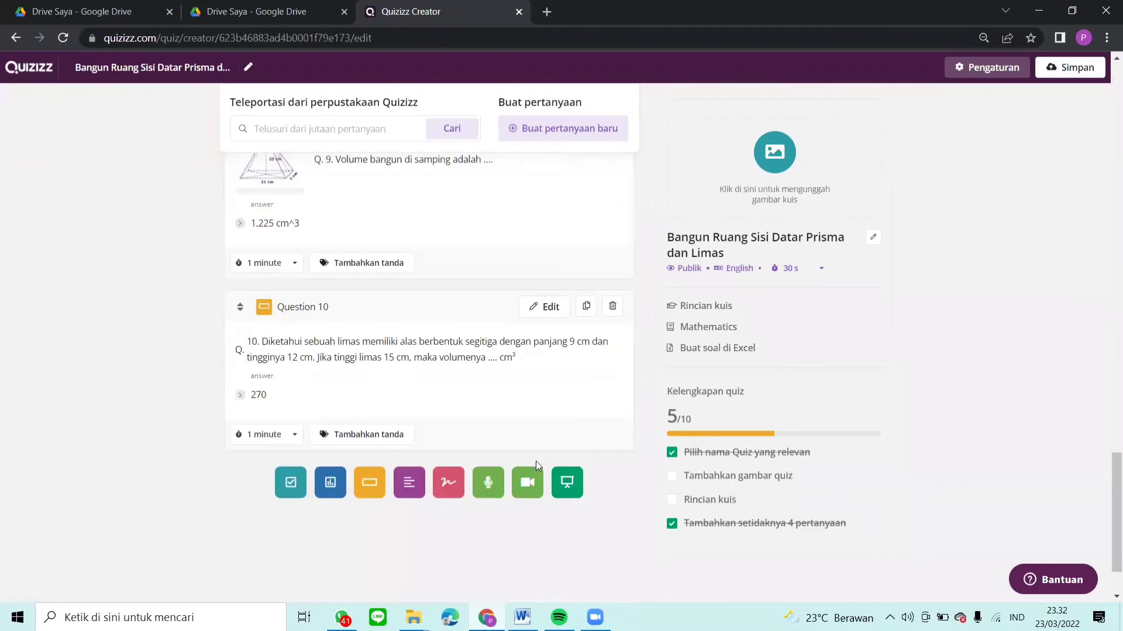
# Start saving the quiz and upload the picture named coverr from the Unduhan folder as its title image
pyautogui.scroll(20, 535, 462)
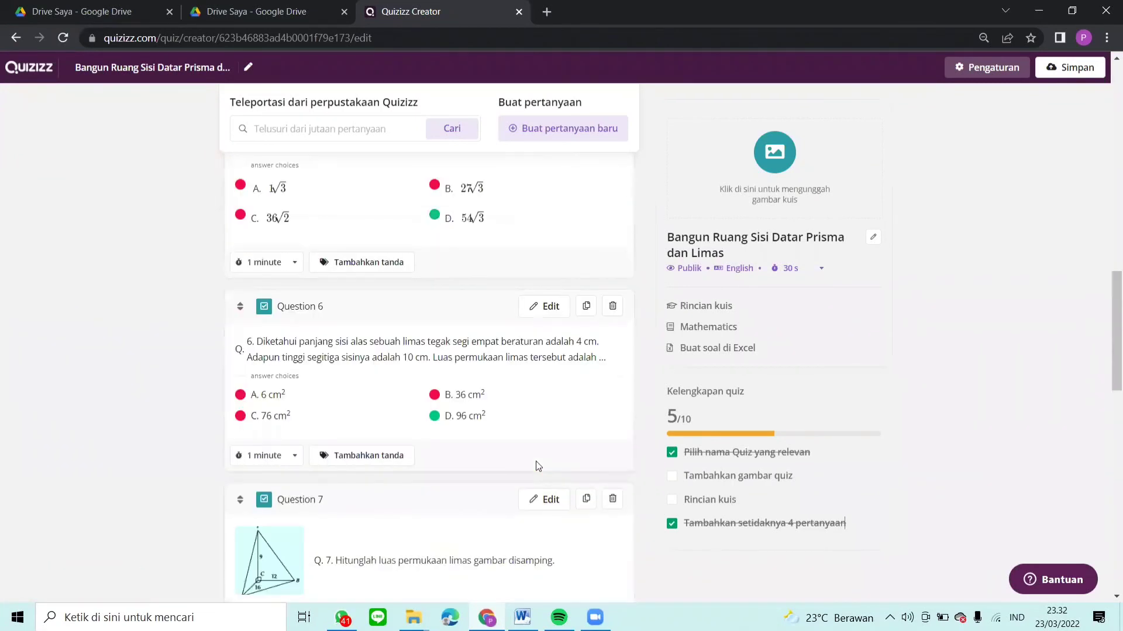
pyautogui.scroll(8, 537, 467)
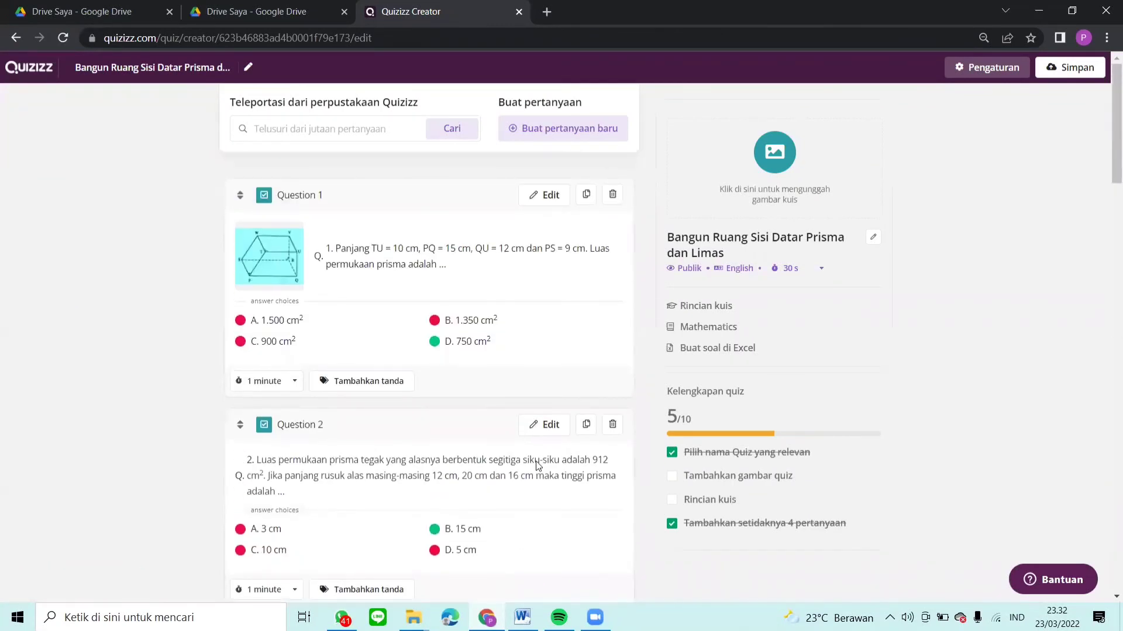
pyautogui.click(1085, 73)
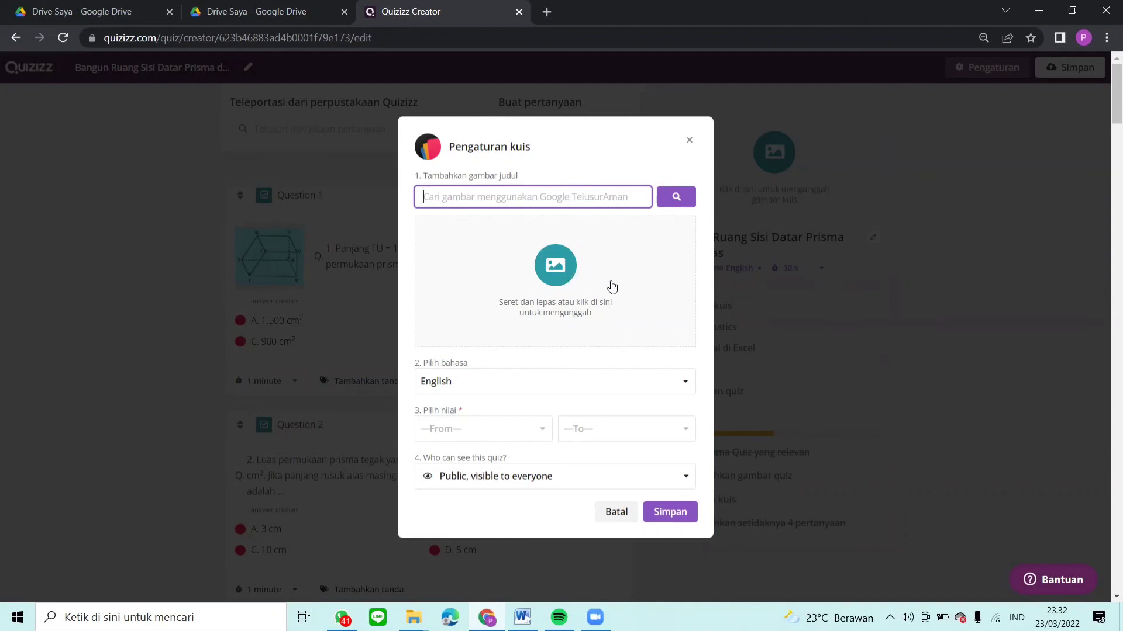
pyautogui.click(555, 268)
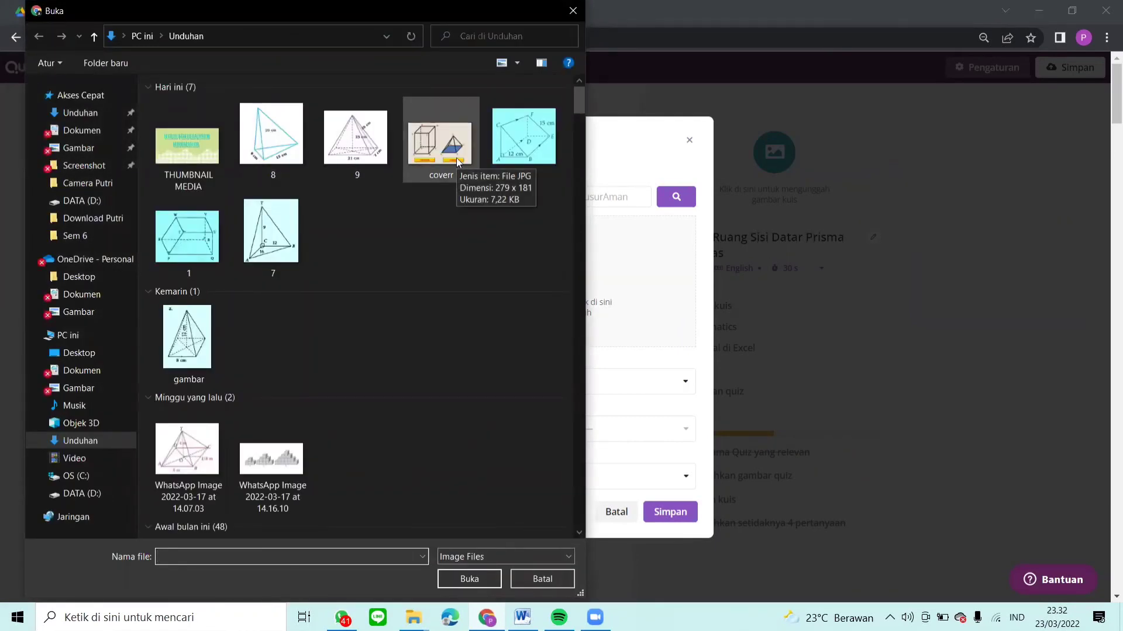
pyautogui.click(456, 158)
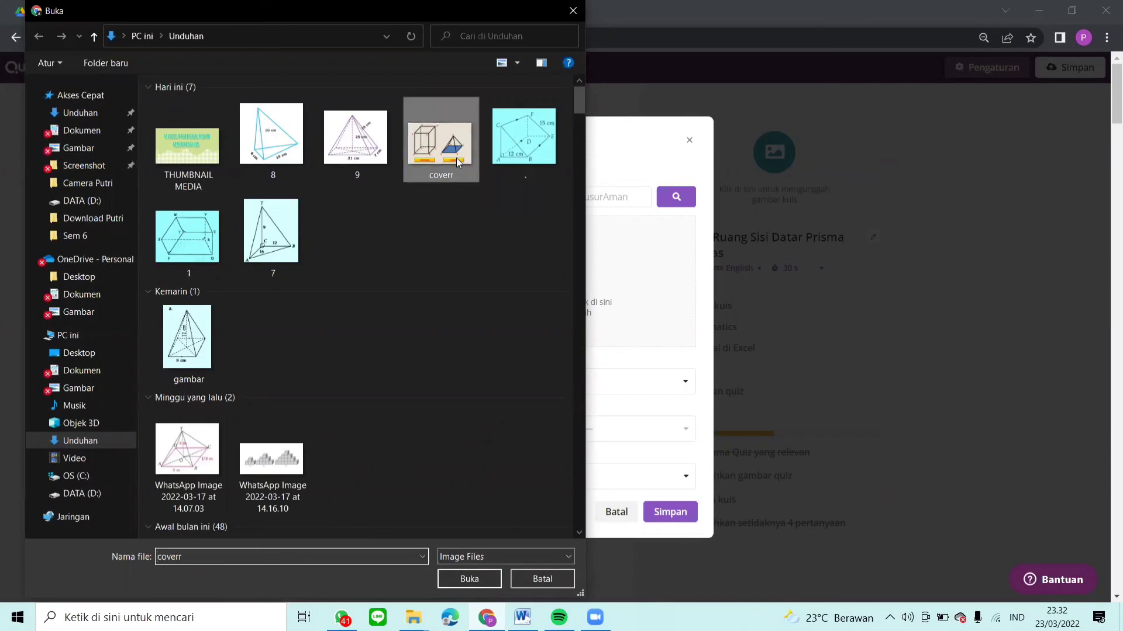
pyautogui.click(453, 577)
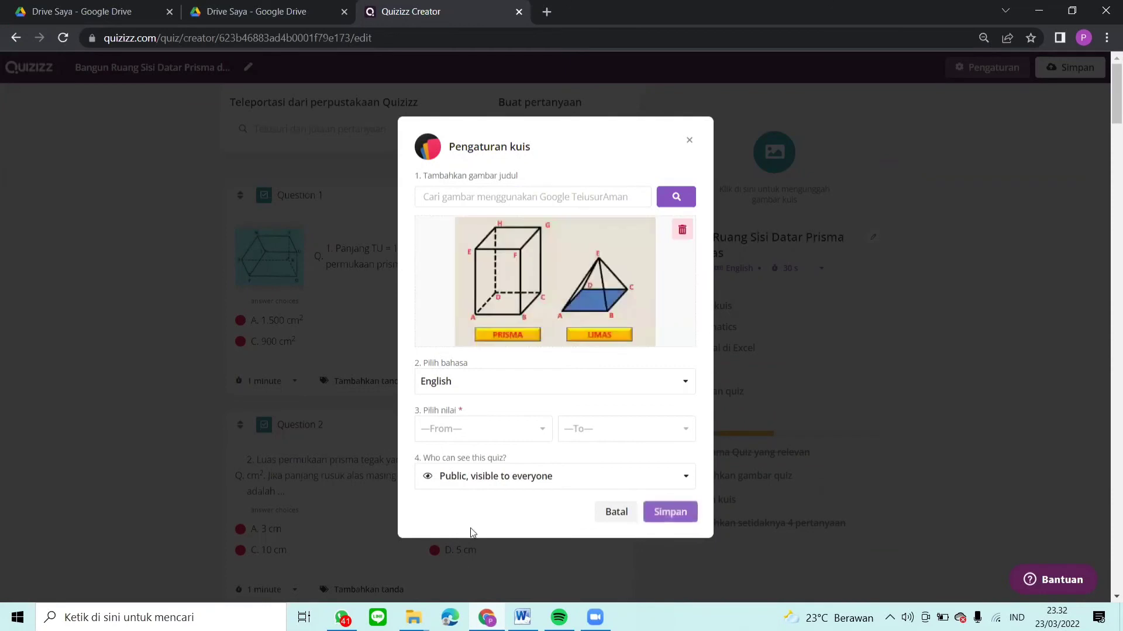
# Set the quiz language to Indonesian and the grade range to 8th through 8th
pyautogui.click(443, 391)
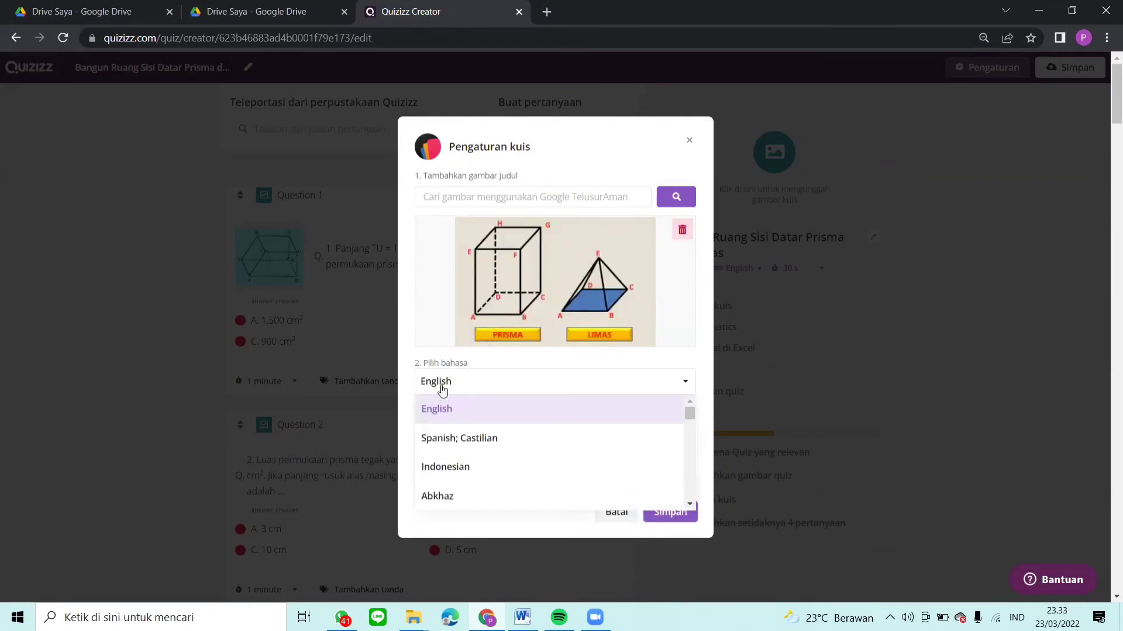
pyautogui.click(460, 470)
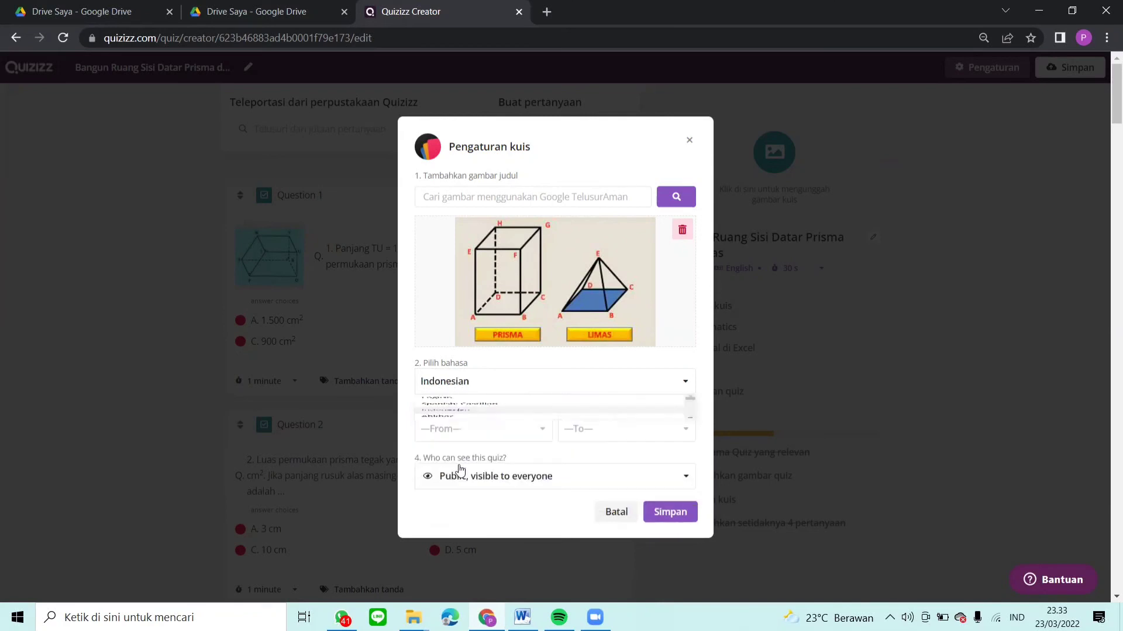
pyautogui.click(500, 436)
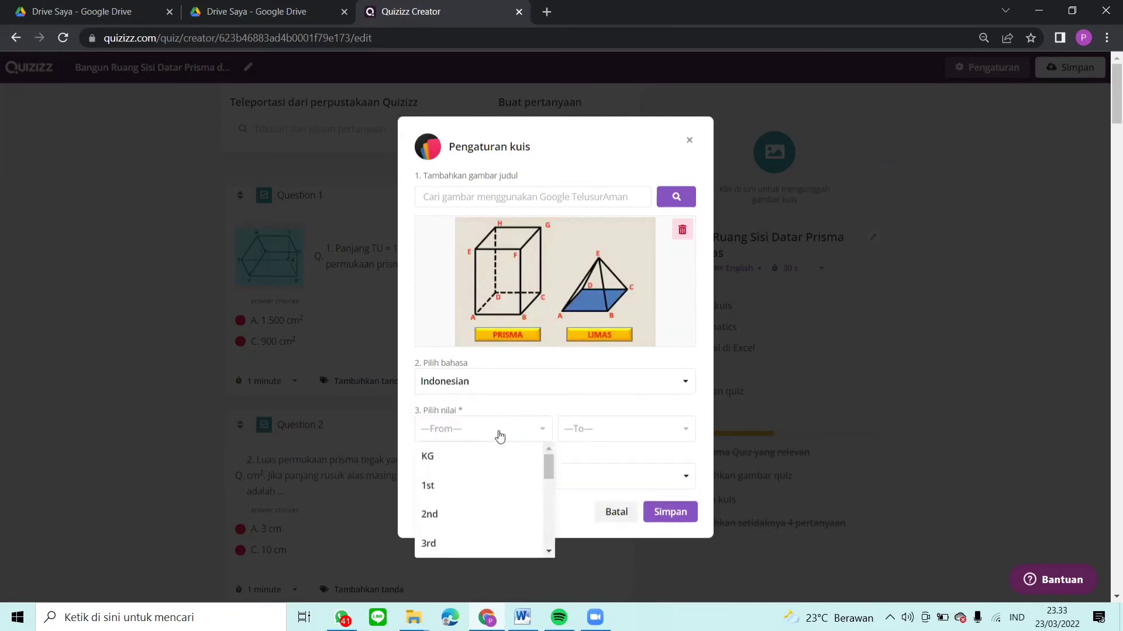
pyautogui.scroll(-3, 498, 506)
pyautogui.scroll(-2, 432, 509)
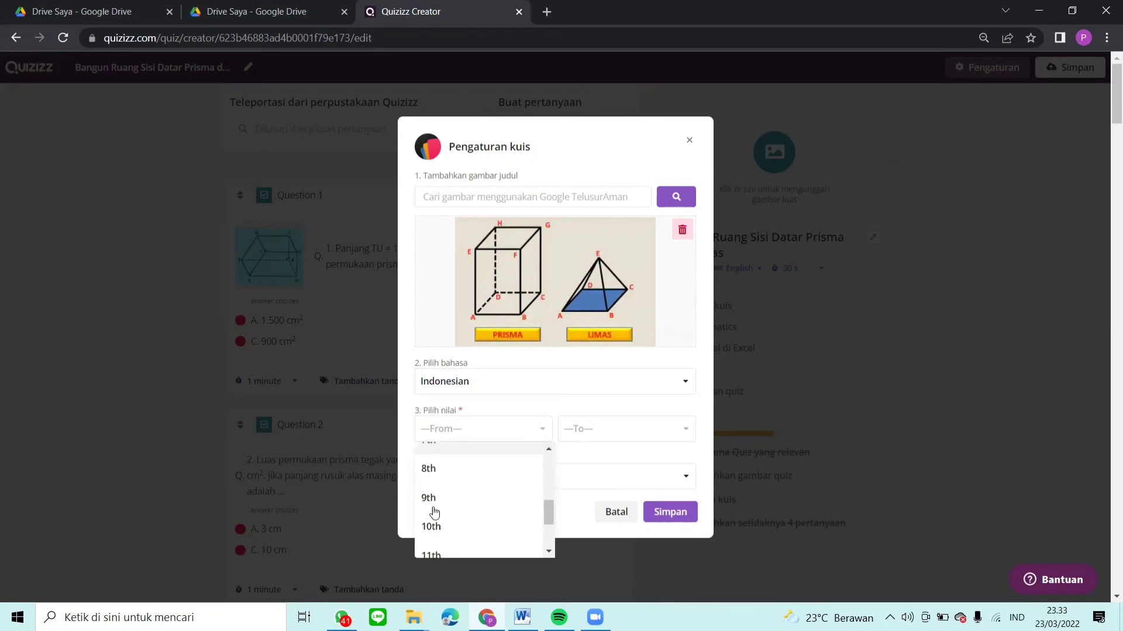
pyautogui.click(428, 473)
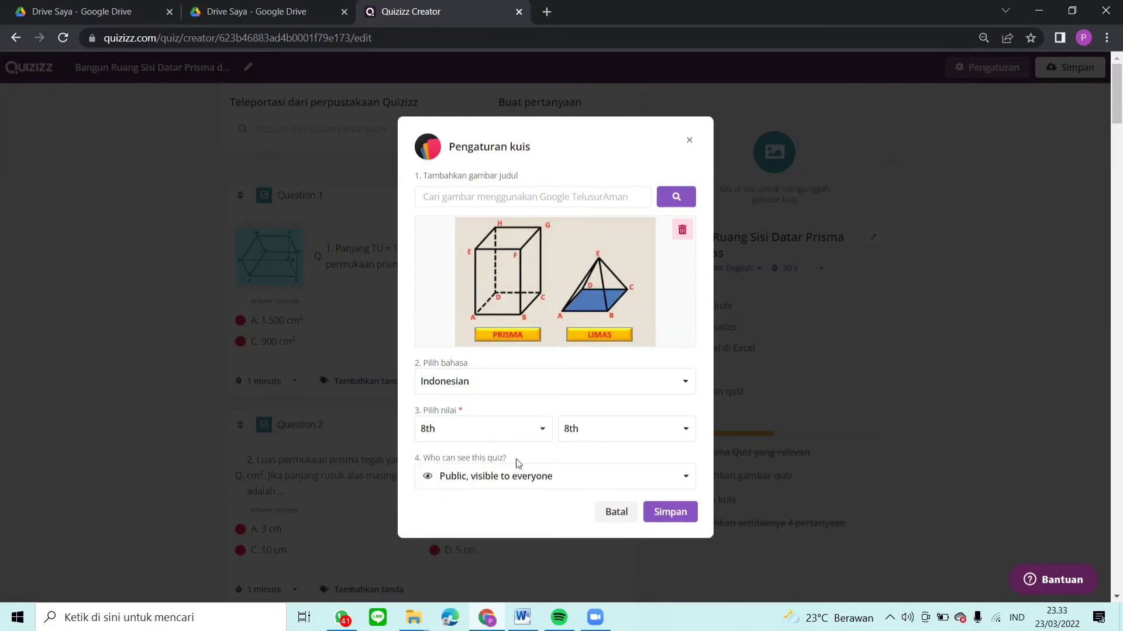
# Choose "Public, visible to everyone" as the quiz's visibility and save the quiz settings
pyautogui.scroll(-1, 503, 463)
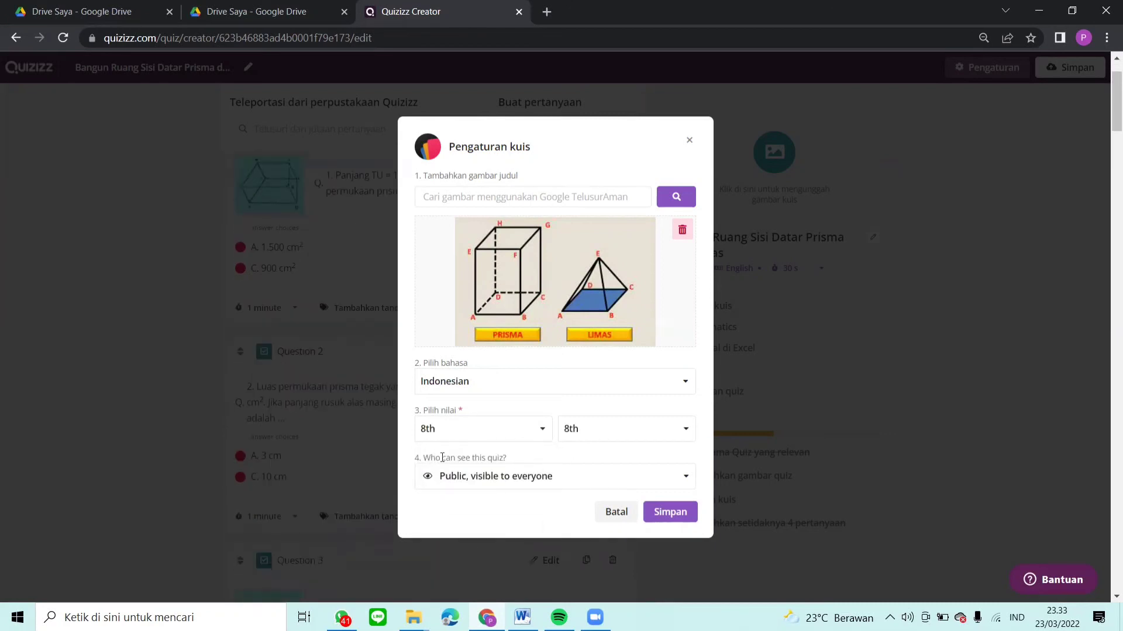
pyautogui.click(516, 478)
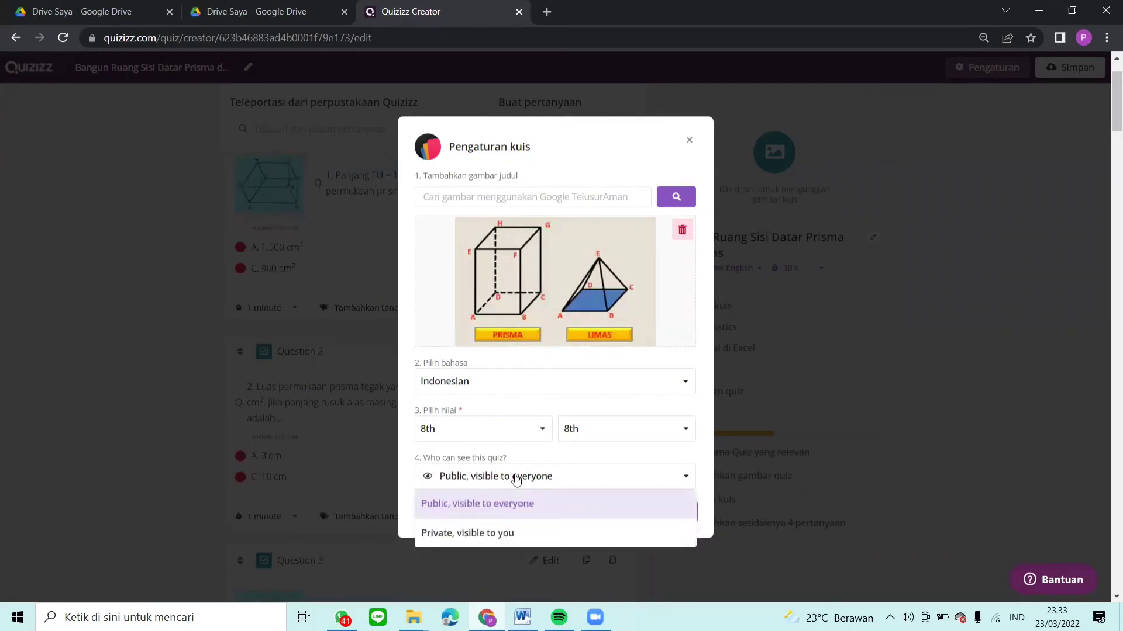
pyautogui.click(522, 509)
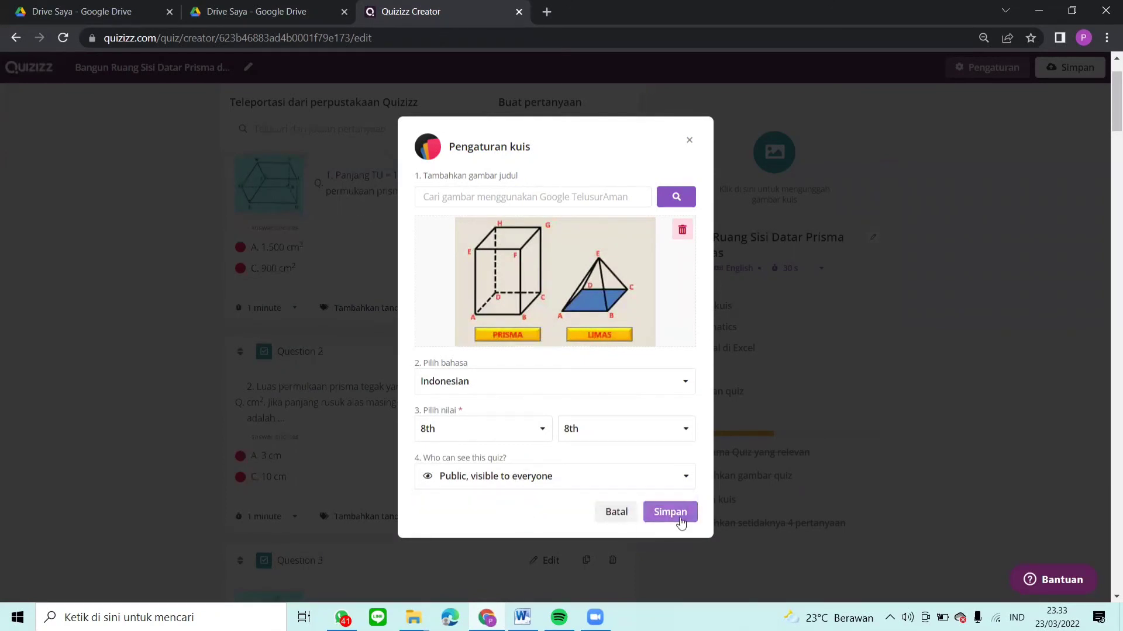
pyautogui.click(680, 519)
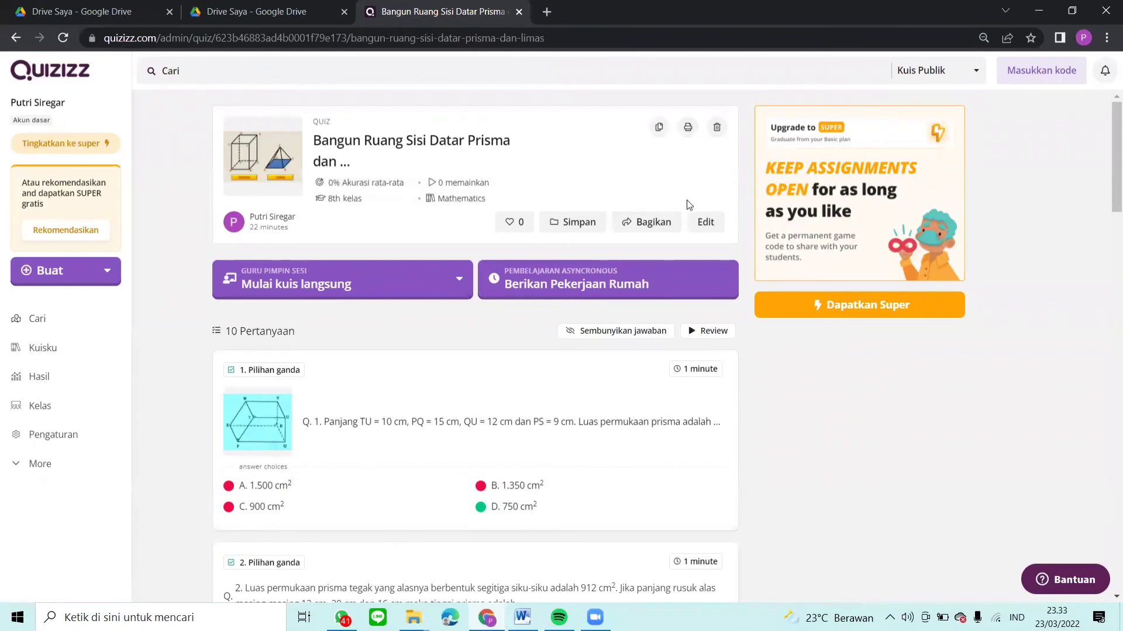
# Look over the published quiz's questions and copy its public sharing link
pyautogui.scroll(-10, 687, 204)
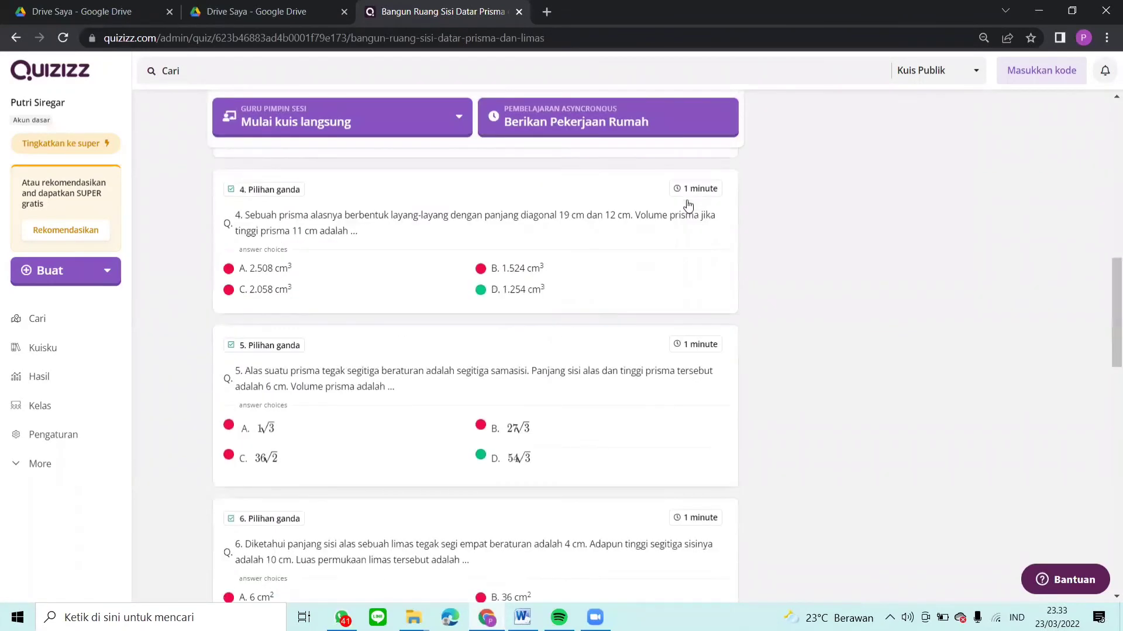
pyautogui.scroll(10, 688, 205)
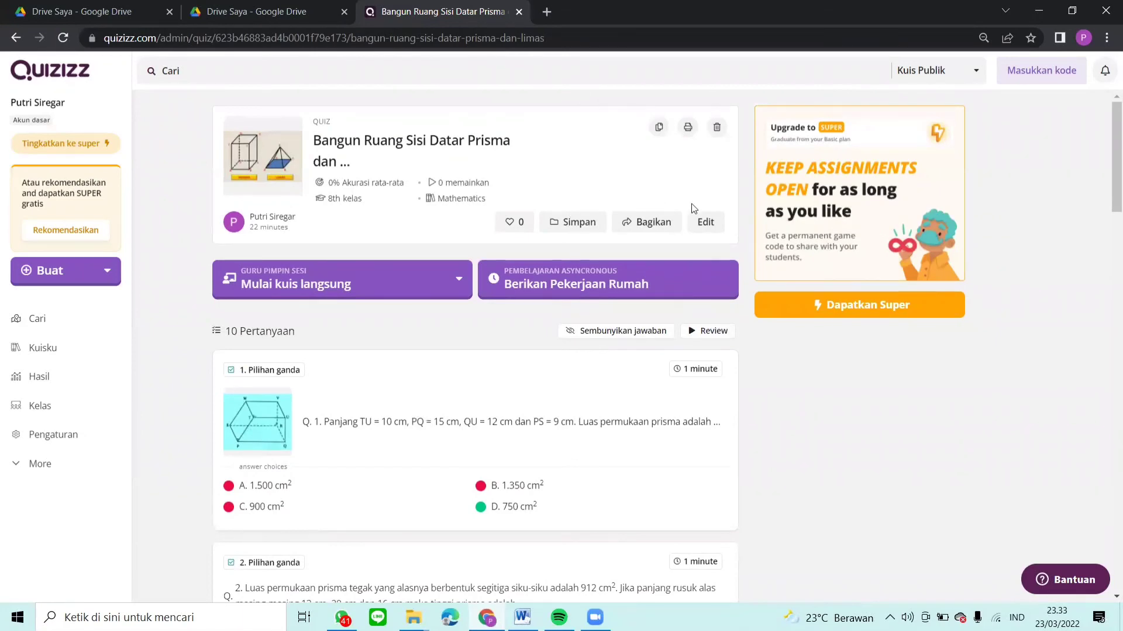
pyautogui.click(627, 224)
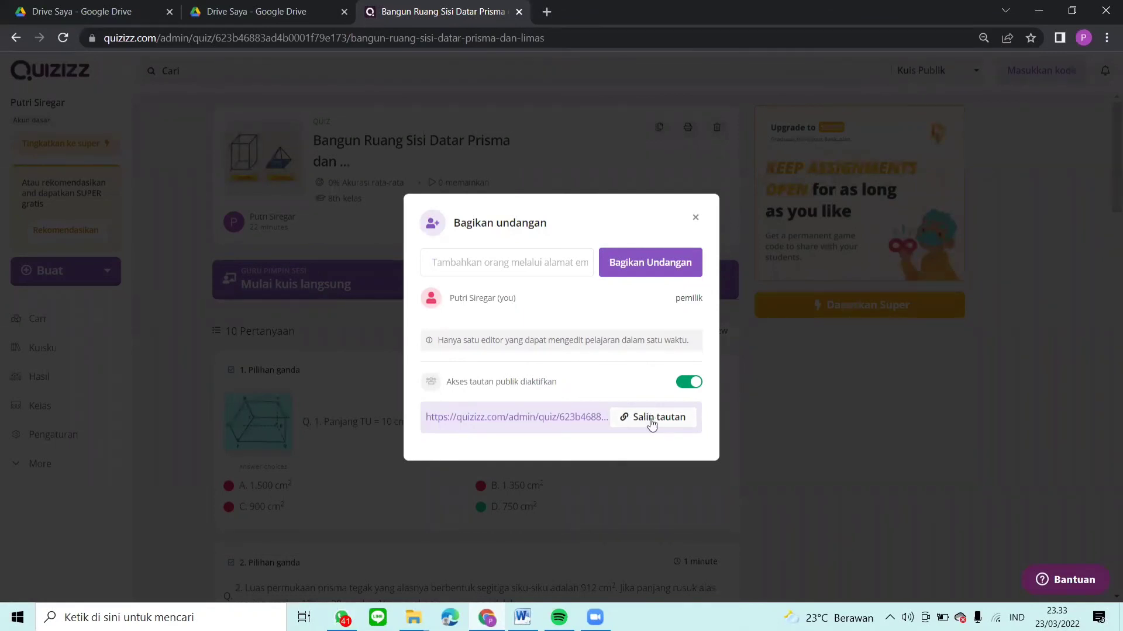
pyautogui.click(652, 418)
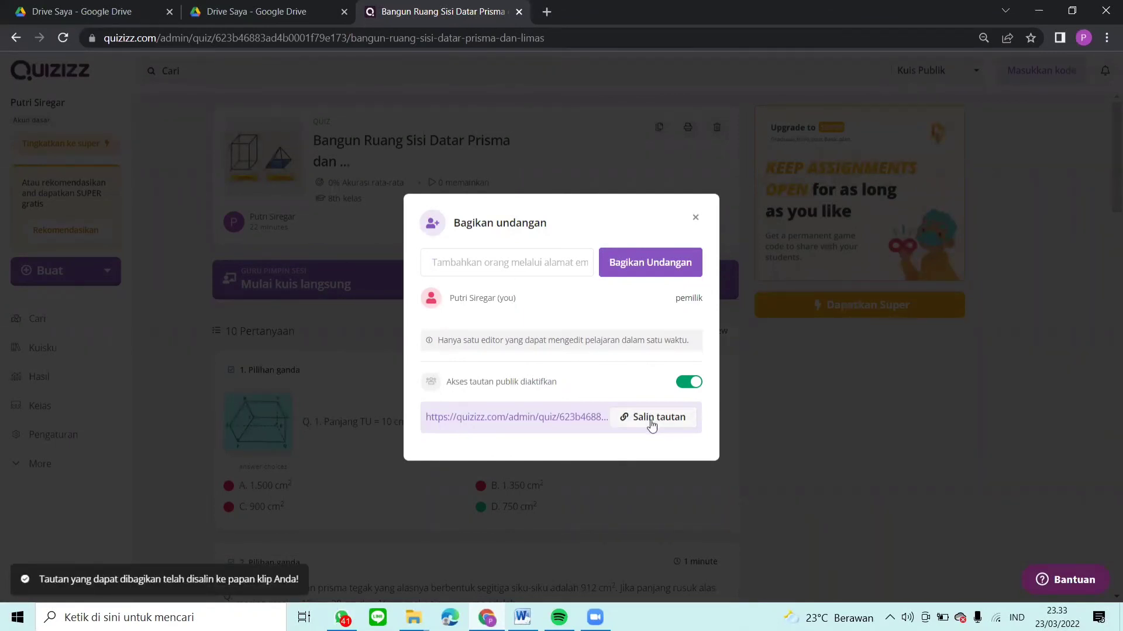